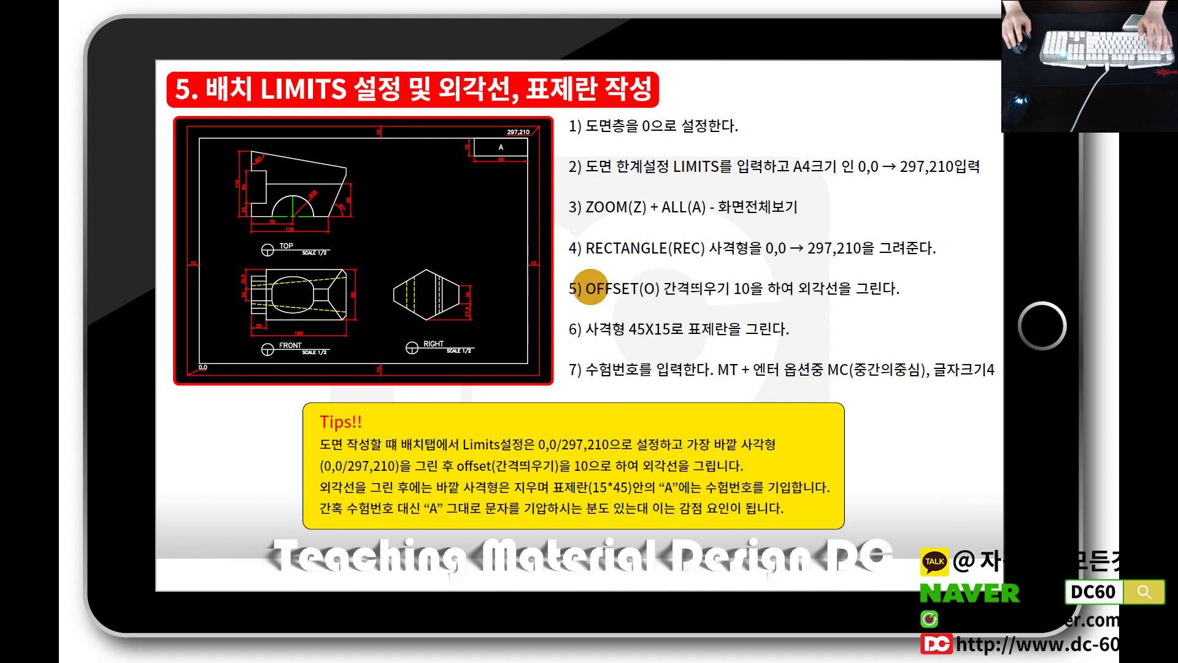
Go to the viewport-creation slide, after briefly revisiting the LIMITS and title box slide.
left_click(582, 344)
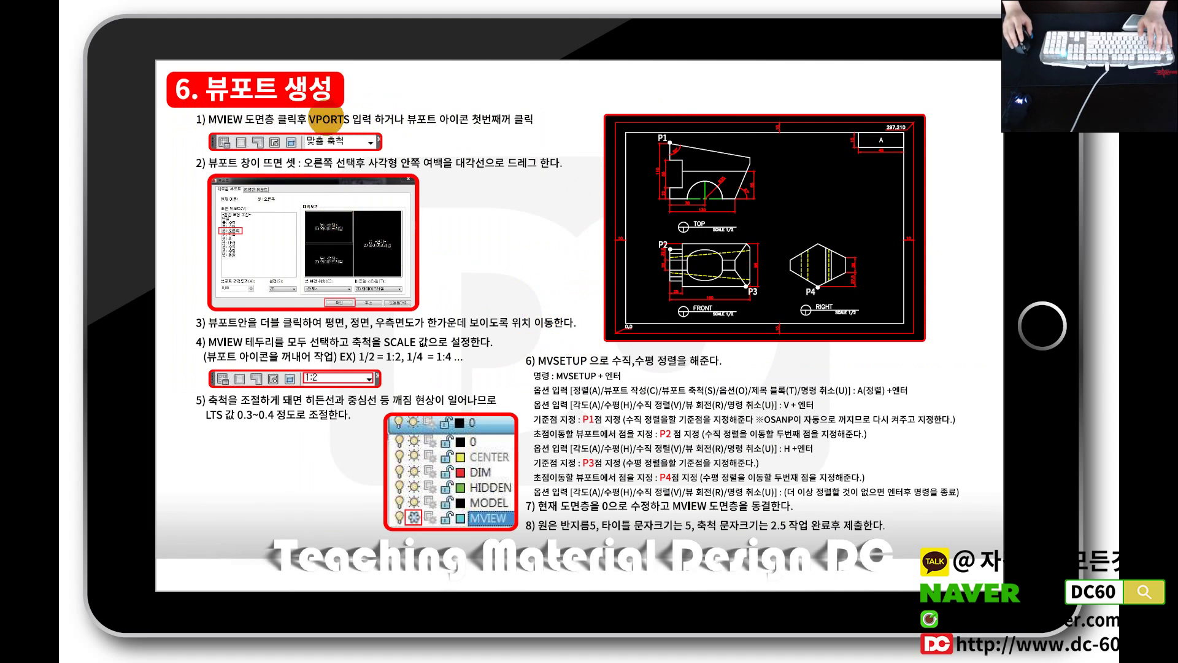
key("Left")
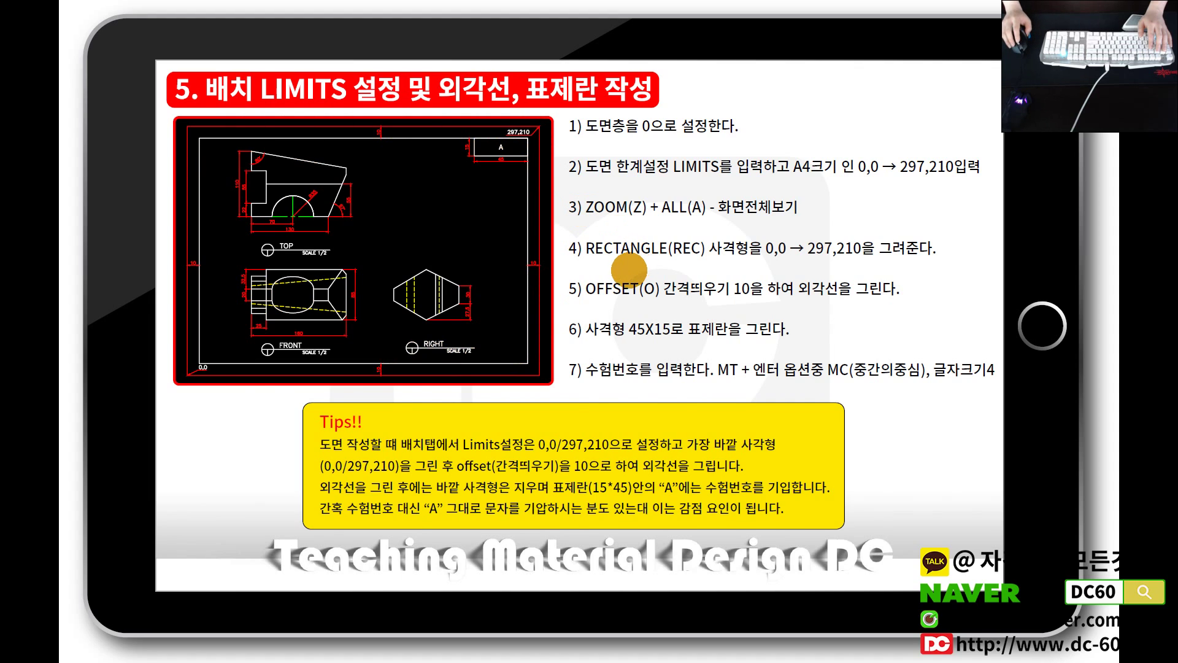
key("Right")
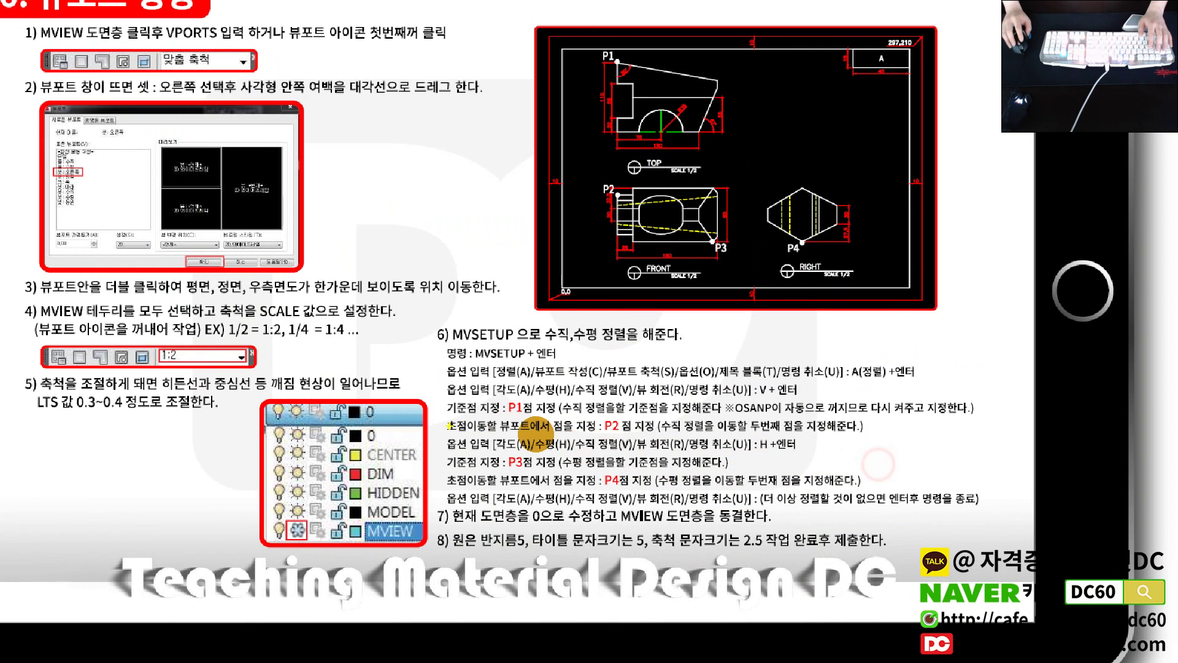
Pen-underline the MVSETUP alignment, P4 point, Mview layer and text-size steps on the slide.
left_click_drag(447, 423, 528, 425)
left_click_drag(472, 399, 757, 399)
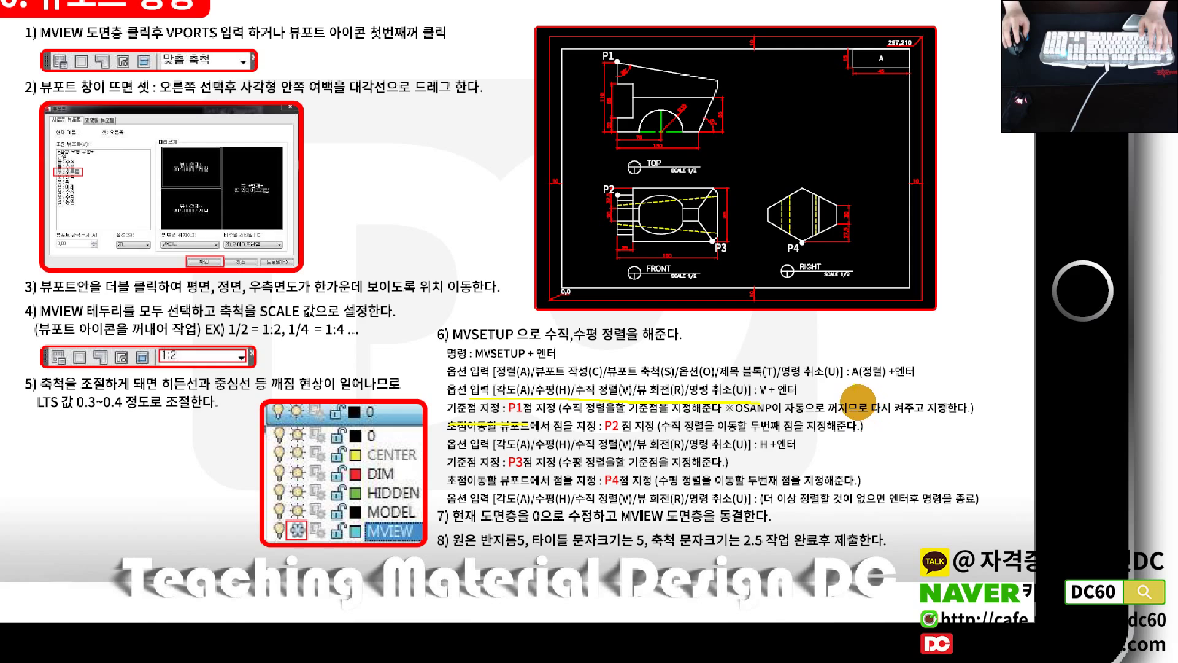
left_click_drag(850, 382, 867, 382)
left_click_drag(756, 396, 798, 397)
left_click_drag(448, 356, 558, 355)
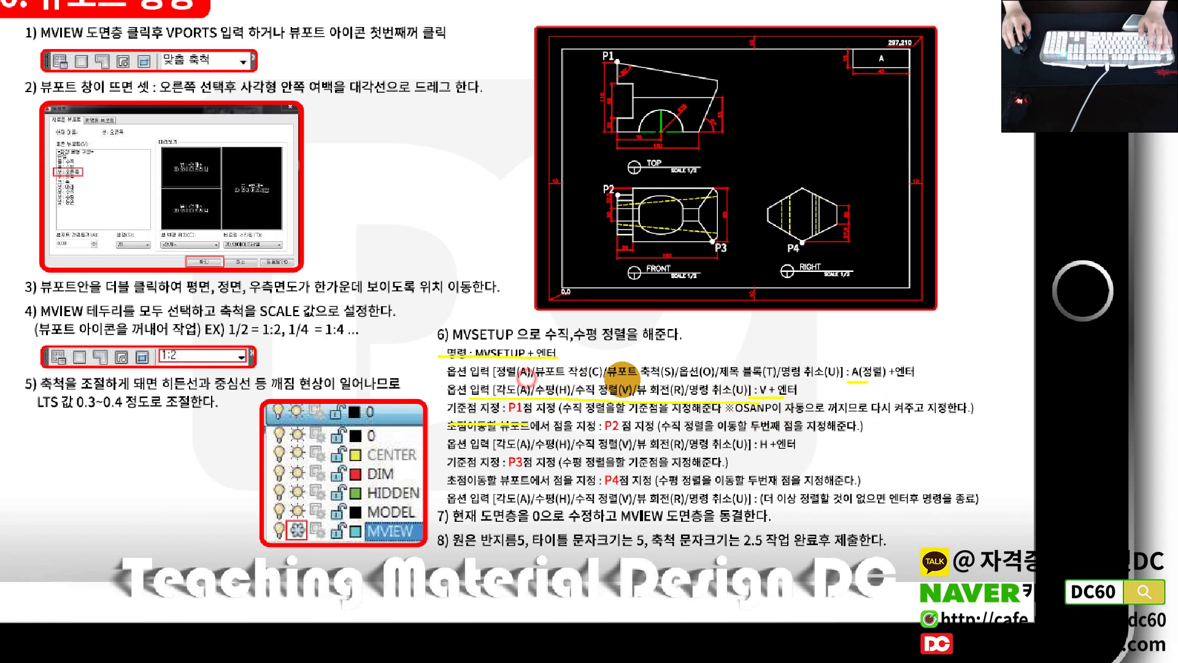
left_click(580, 445)
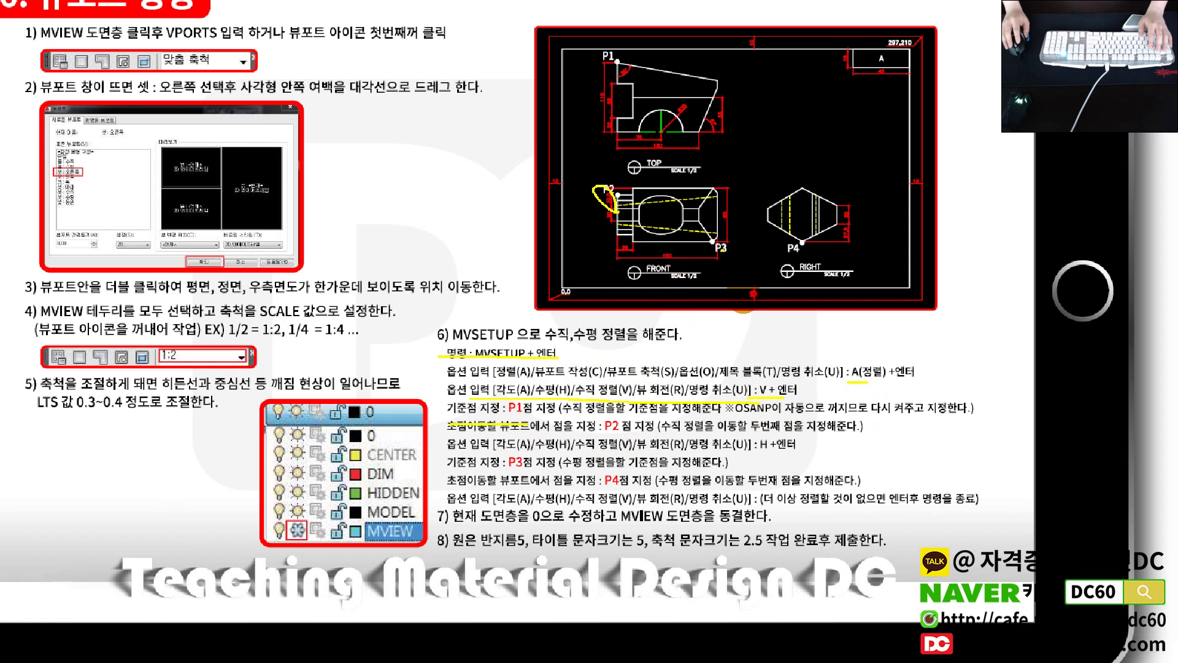
left_click(690, 478)
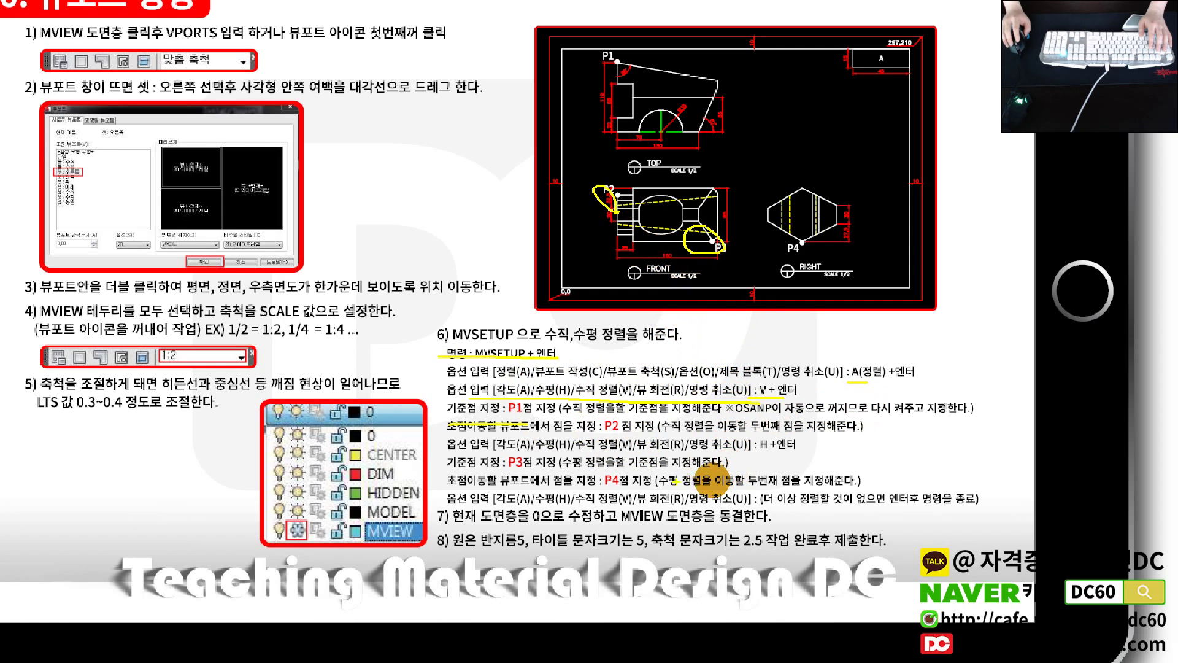
left_click_drag(521, 485, 617, 484)
left_click_drag(543, 508, 663, 520)
left_click_drag(531, 552, 841, 558)
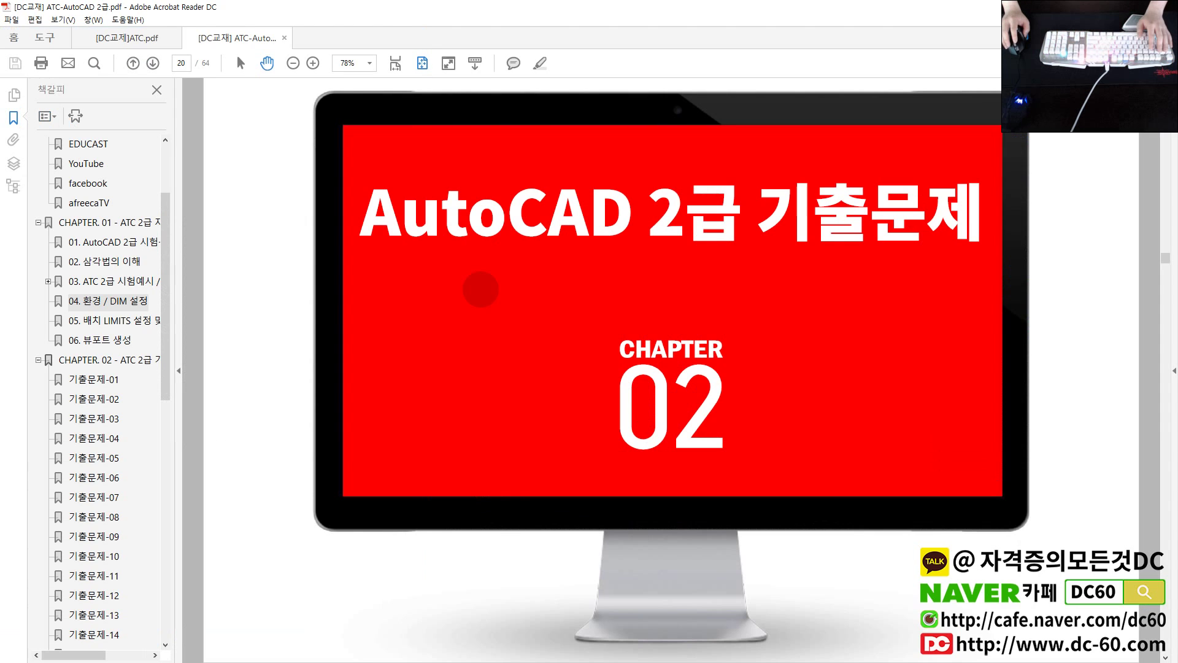
Open the 기출문제-01 drawing, tile Acrobat left of AutoCAD, and zoom it to 66.7%.
left_click(94, 379)
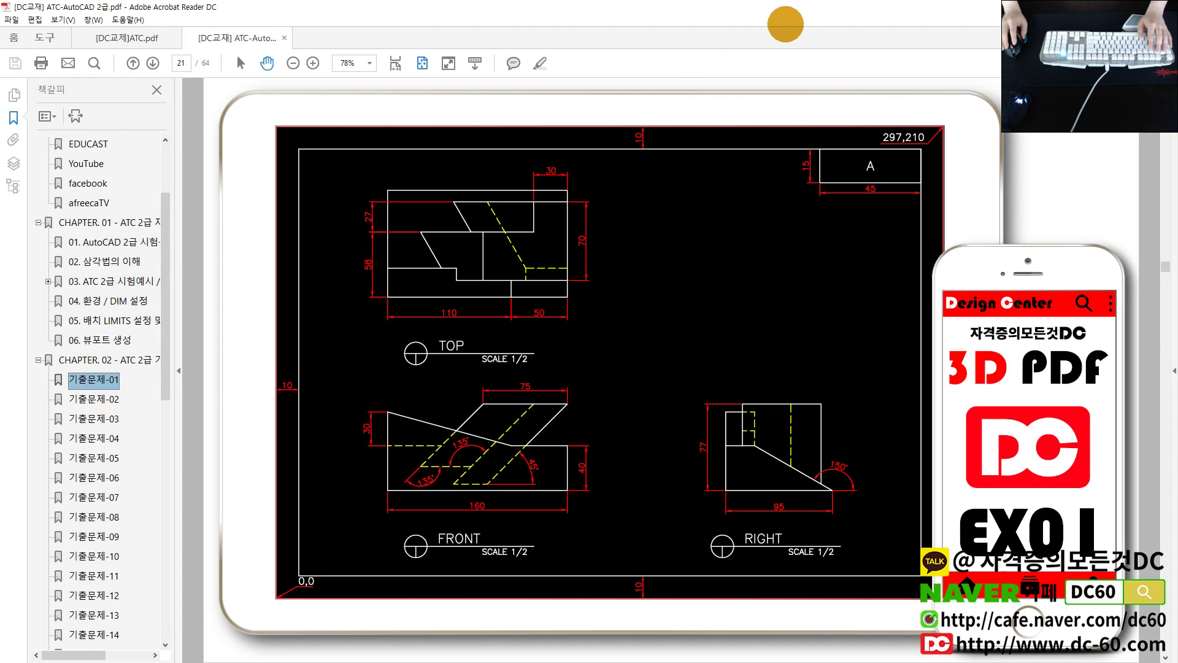
left_click_drag(785, 24, 132, 34)
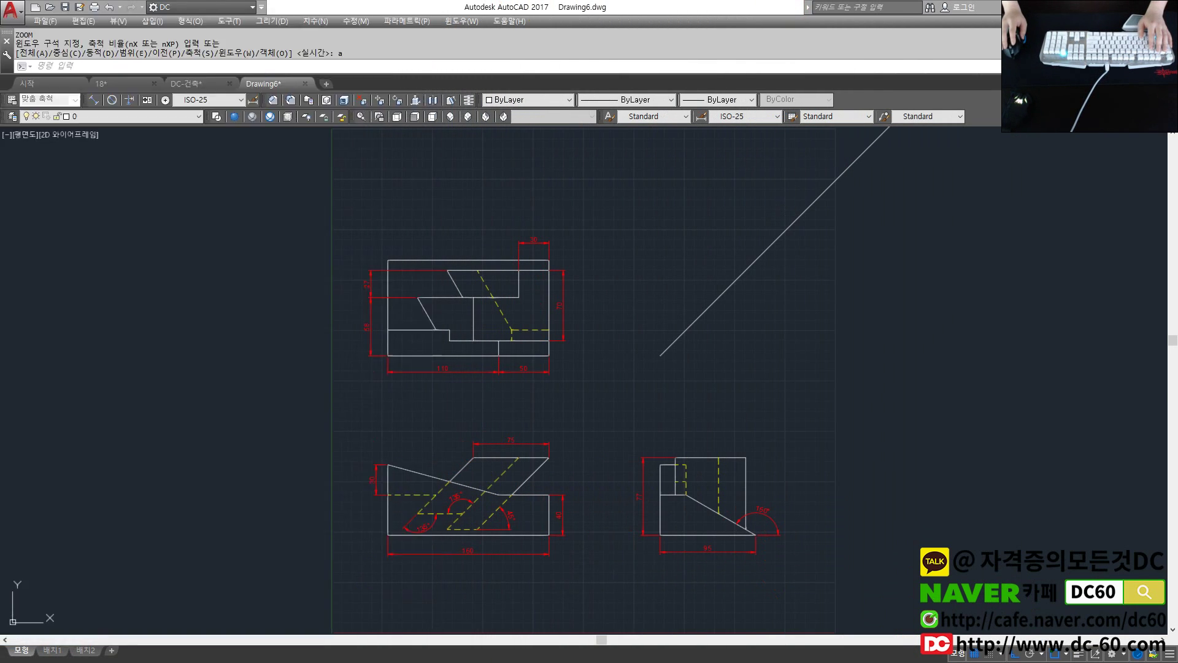
mouse_move(534, 6)
left_mouse_down()
mouse_move(654, 47)
mouse_move(710, 18)
left_mouse_up()
left_click(179, 316)
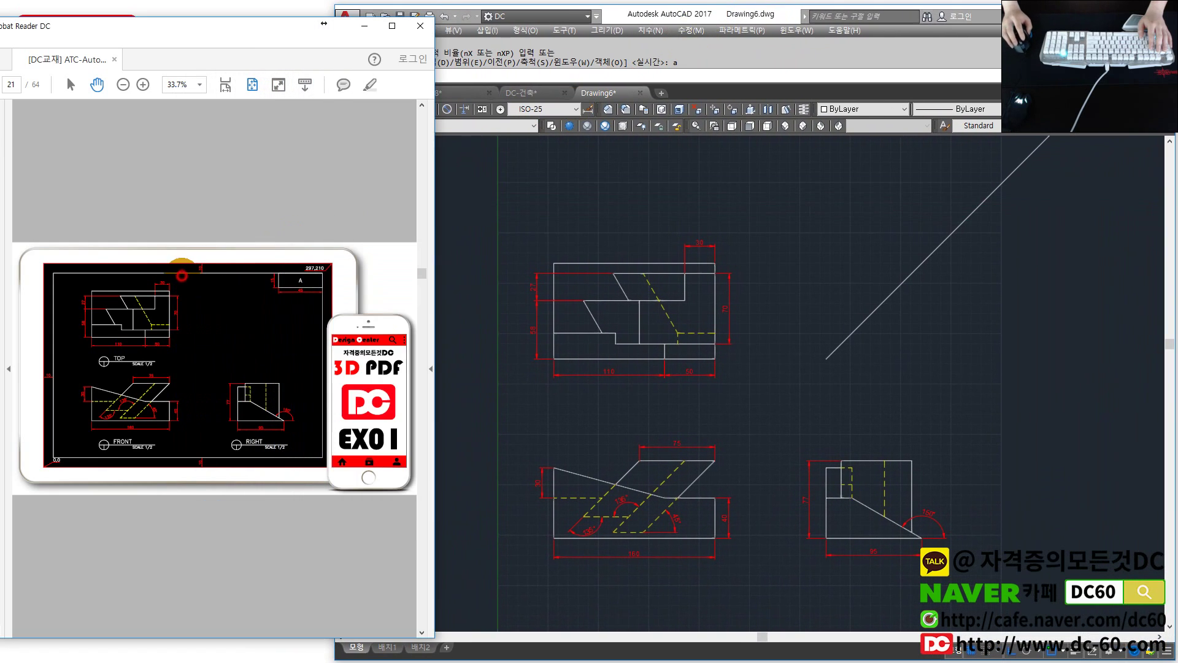
scroll(179, 316, "up", 2, "ctrl")
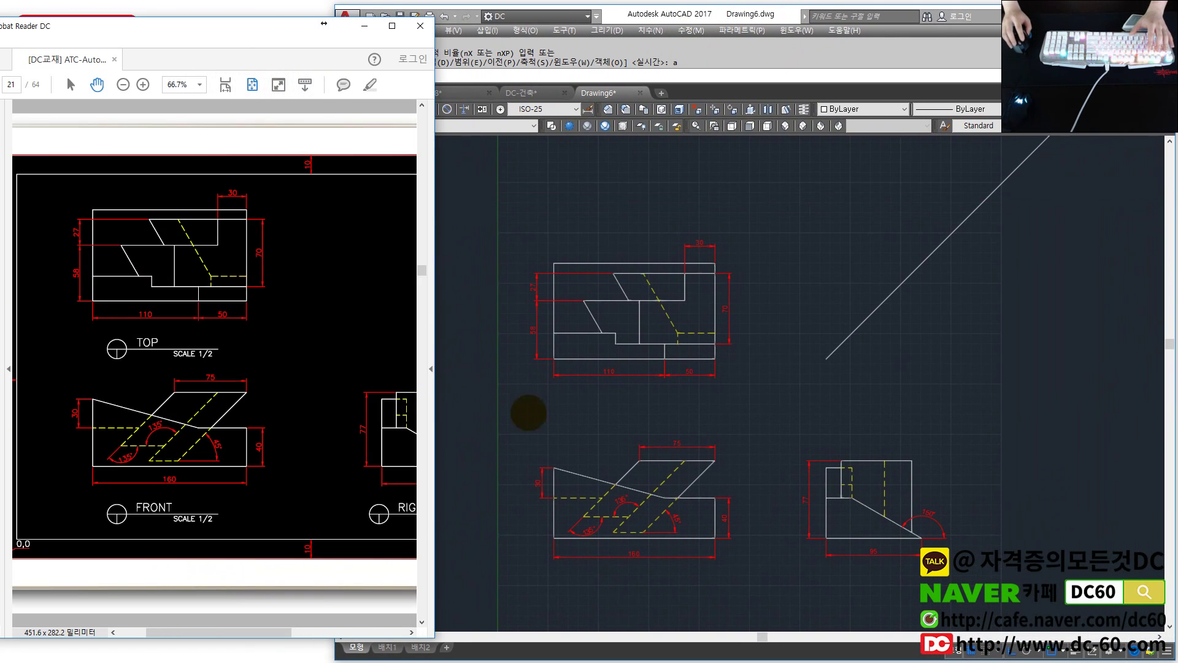
left_click(347, 551)
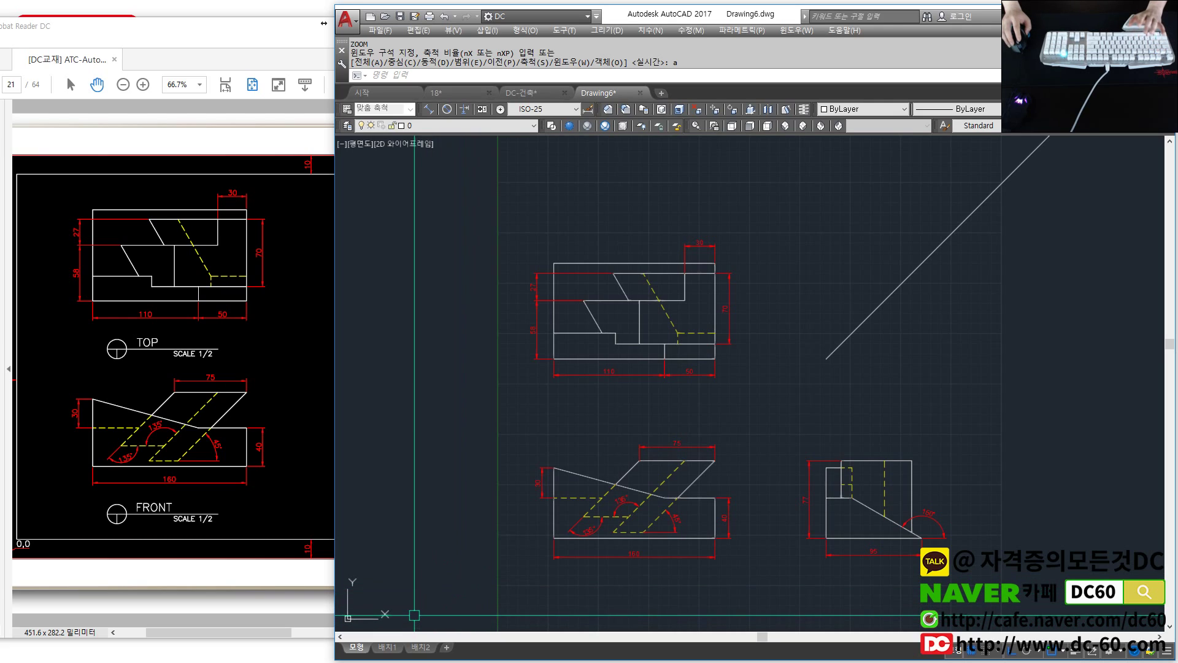
Enable Display paper background and Show Page Setup Manager in Options, then view Layout1.
left_click(392, 646)
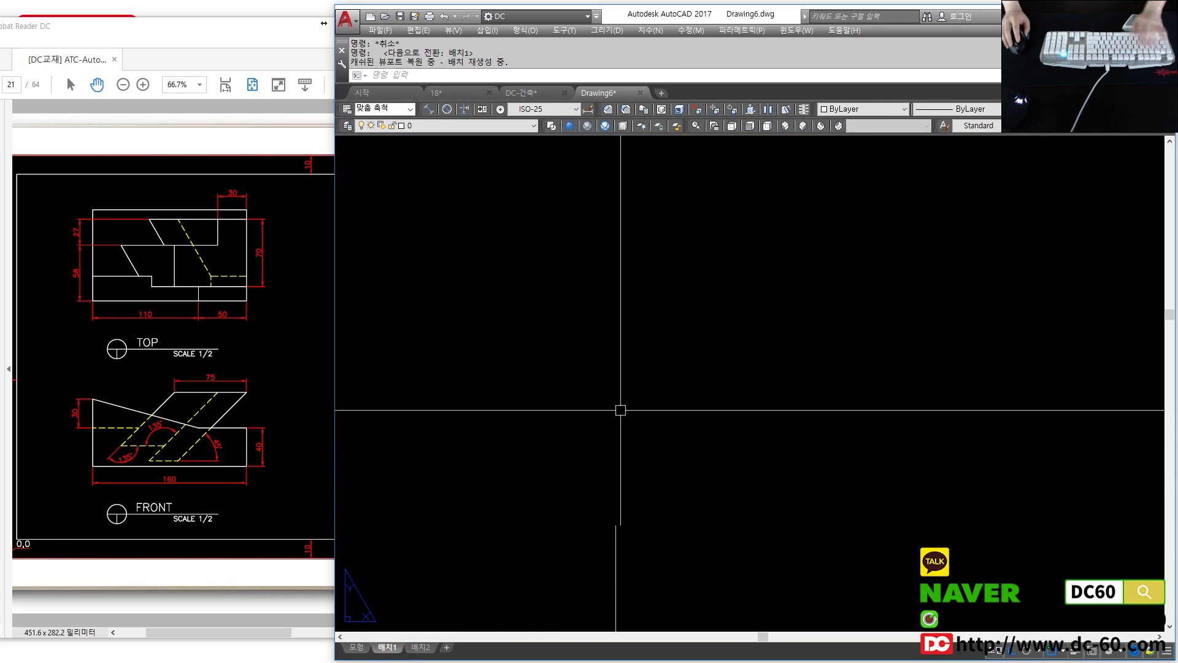
left_click(356, 647)
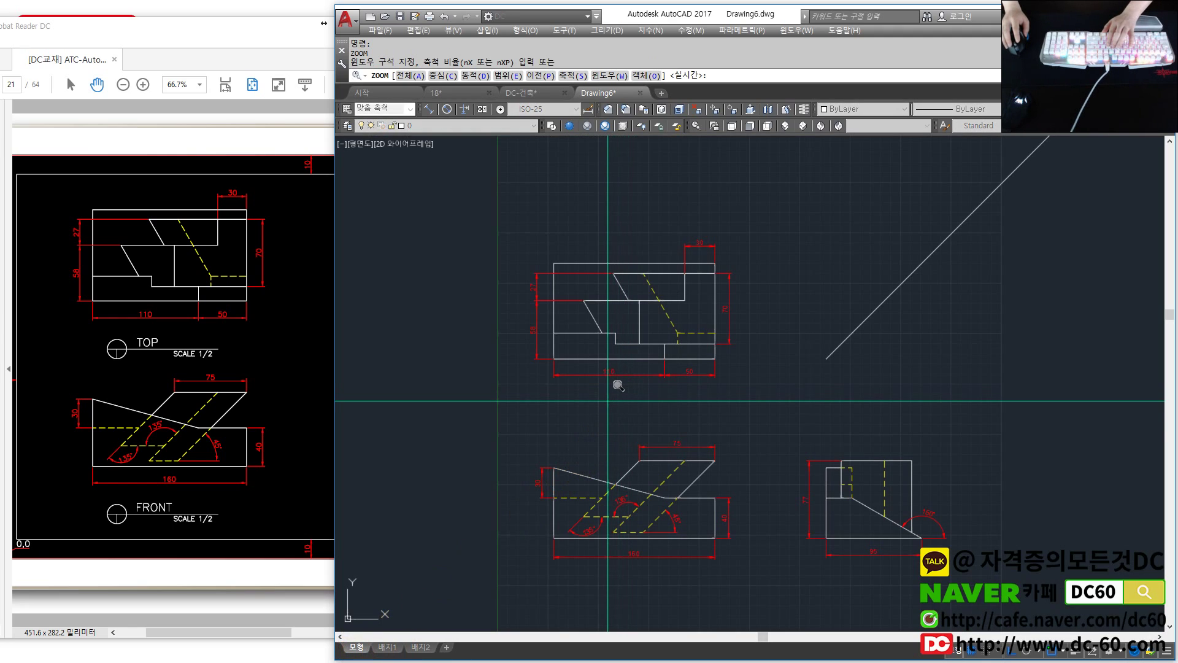
key("Escape")
type("op")
key("Return")
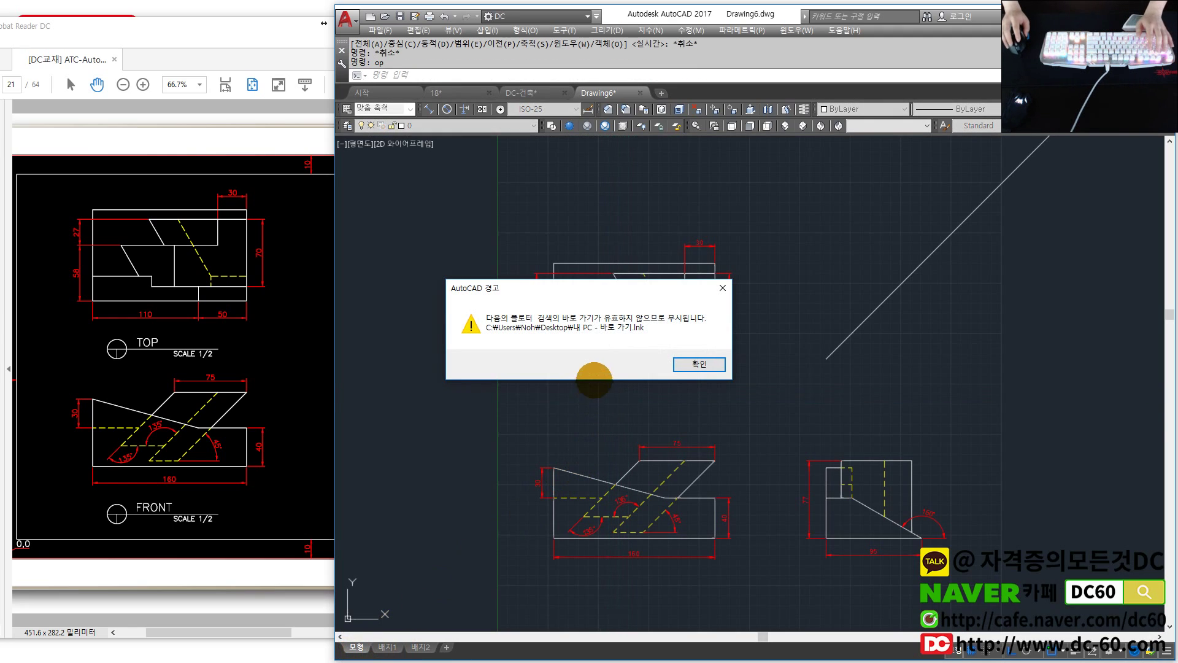
left_click(684, 368)
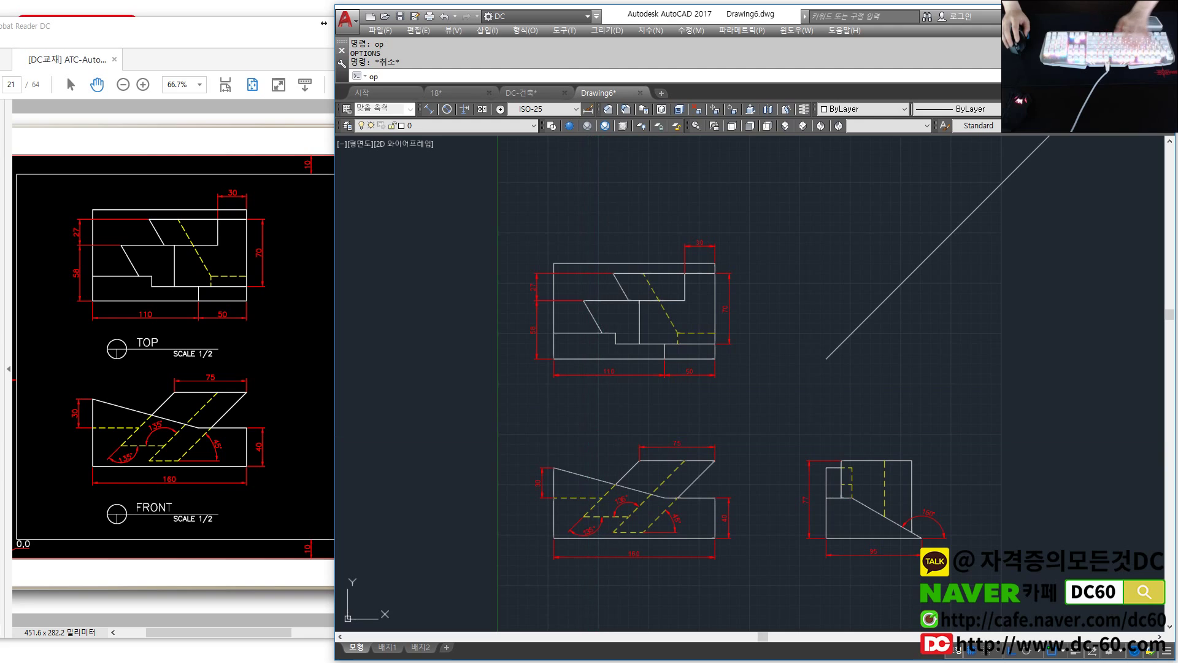
left_click(416, 428)
left_click(417, 449)
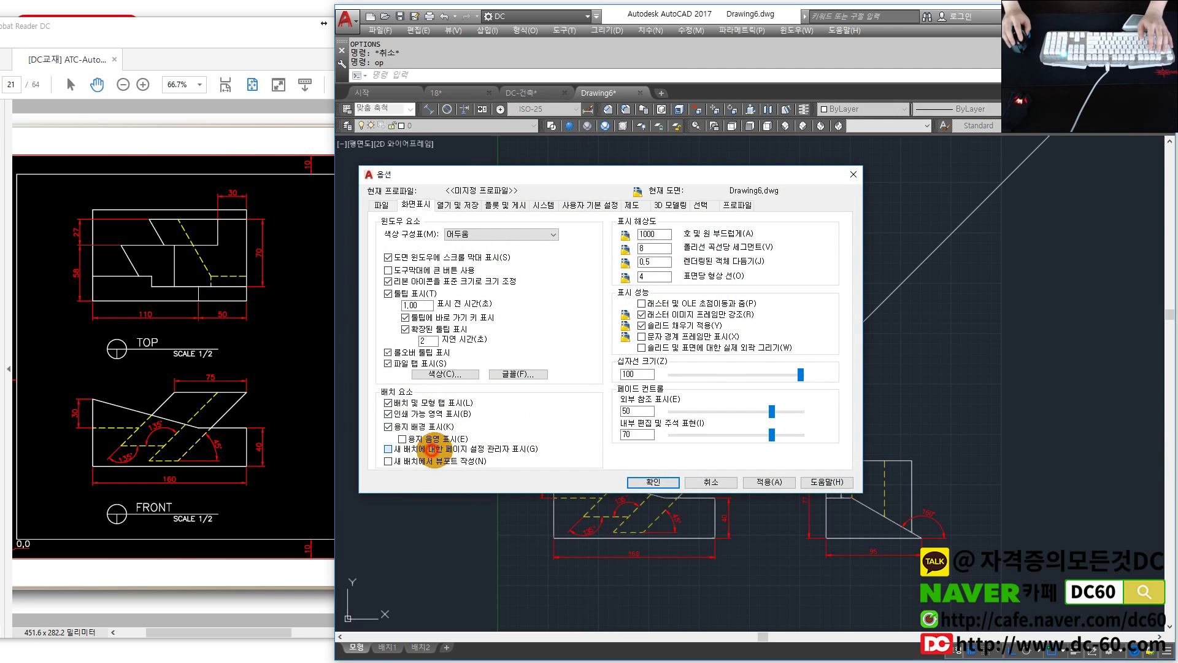
left_click(654, 481)
left_click(390, 647)
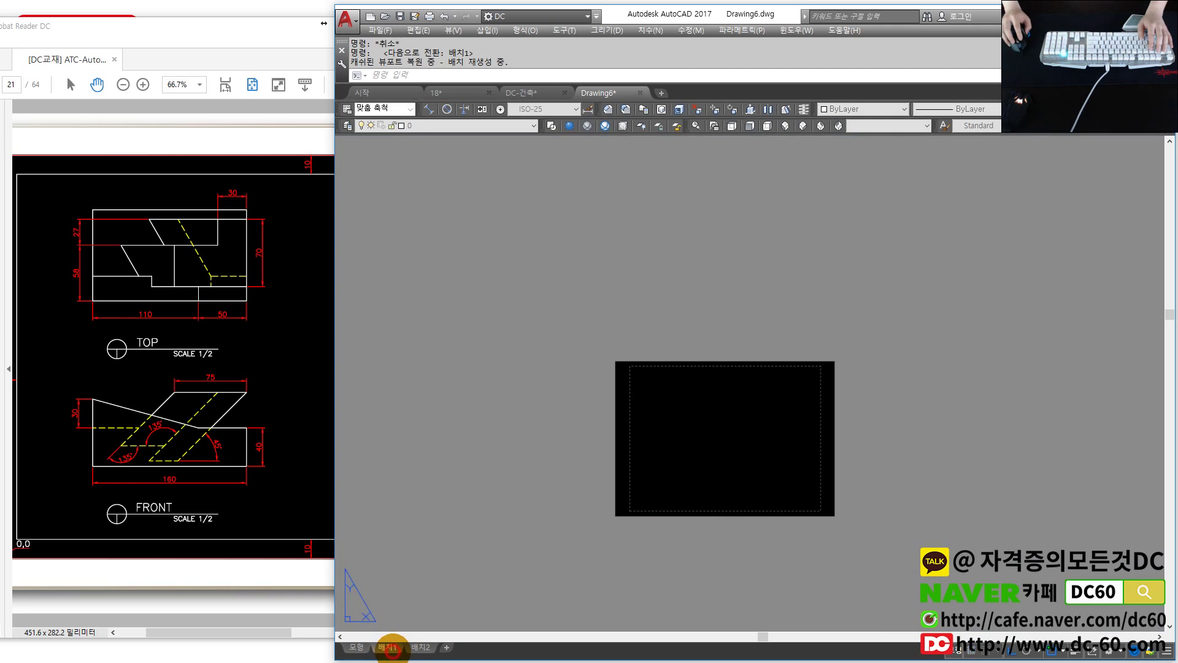
scroll(713, 465, "up", 2)
scroll(719, 463, "up", 2)
middle_click_drag(719, 464, 710, 458)
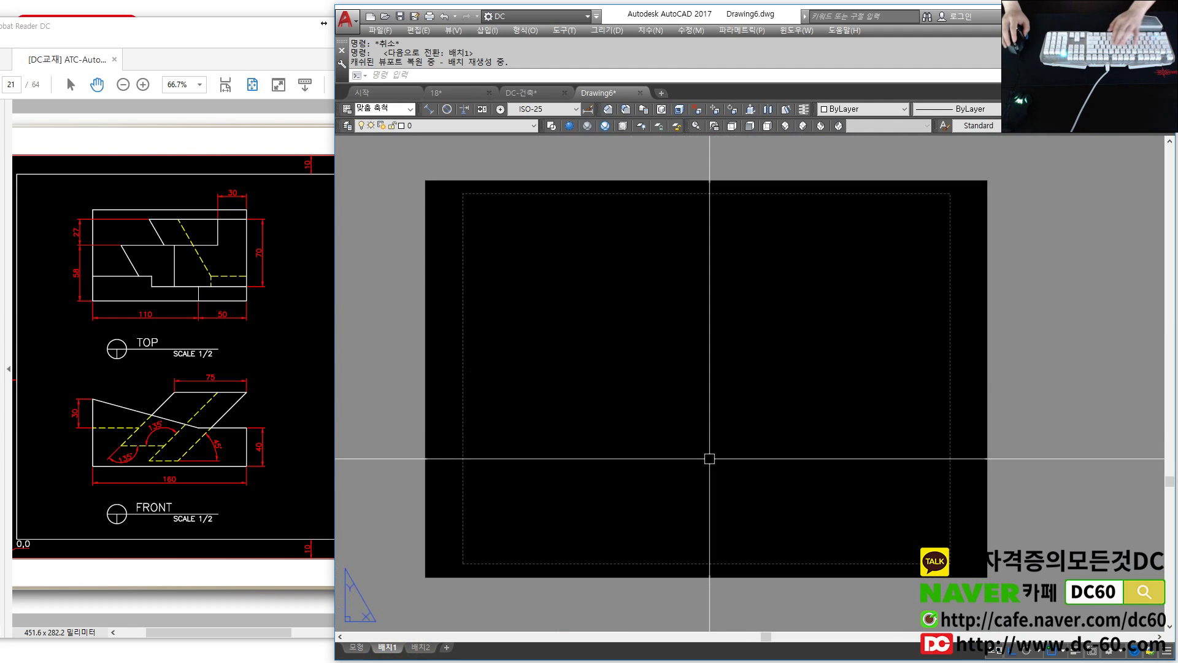
Set the sheet/layout background colour to White under Drawing Window Colors.
type("op")
key("Return")
left_click(442, 374)
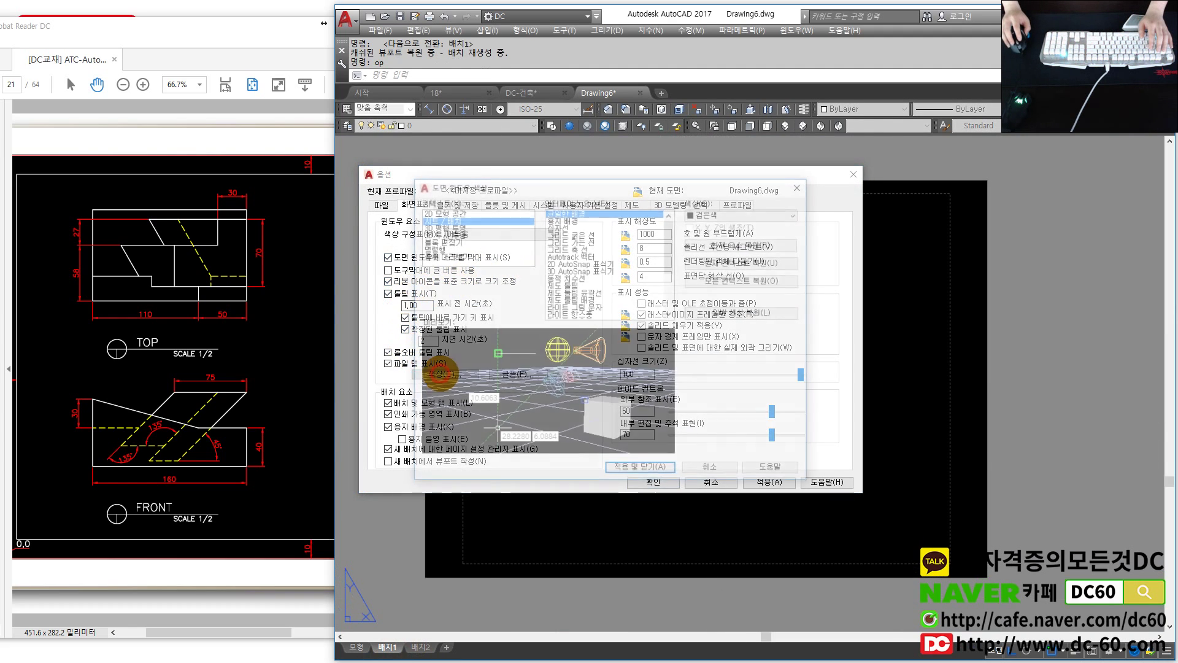
left_click(710, 212)
left_click(706, 279)
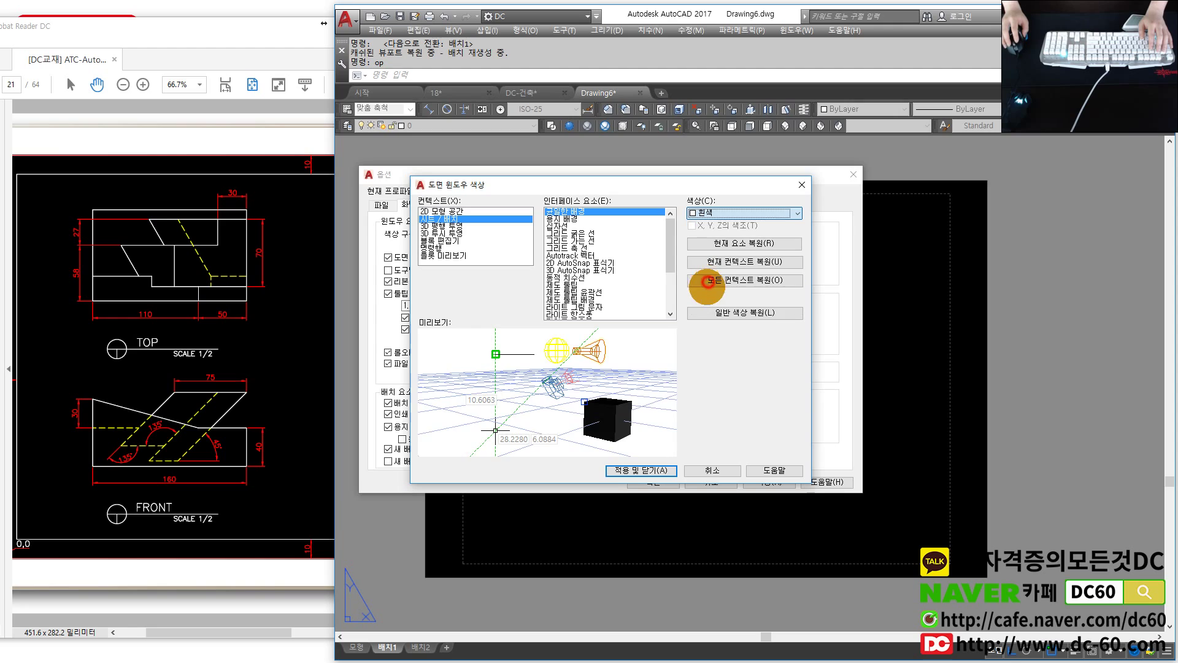
left_click(635, 470)
key("Return")
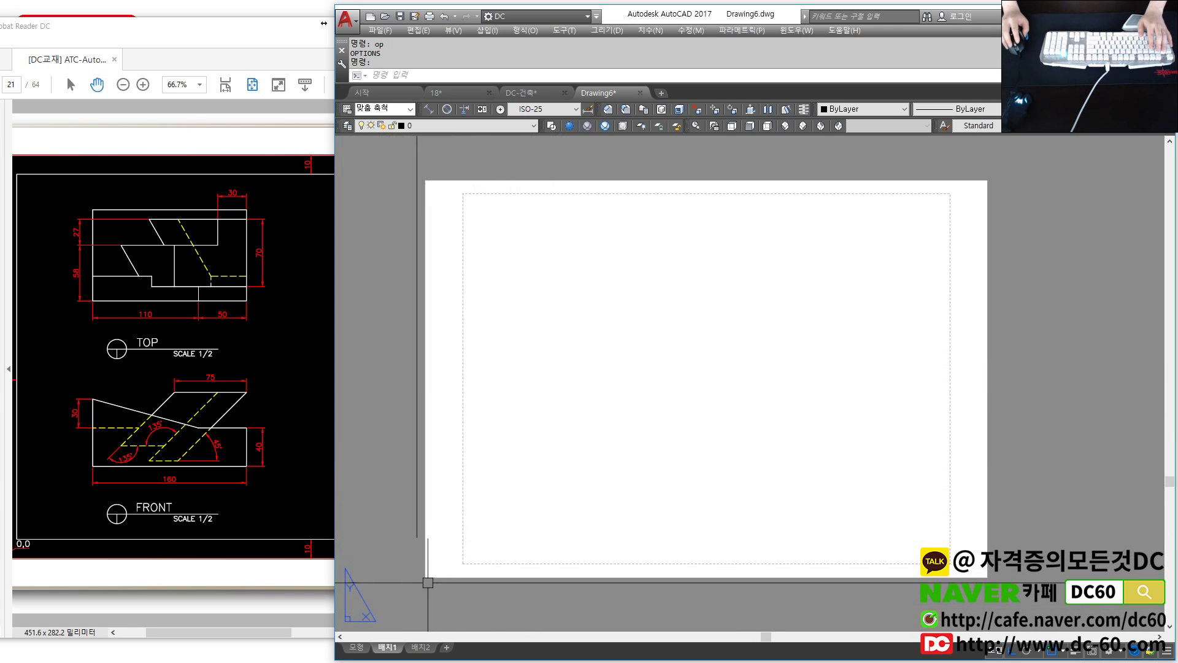
Compare the model-space drawings and the first layout sheet, panning each into view.
left_click(356, 647)
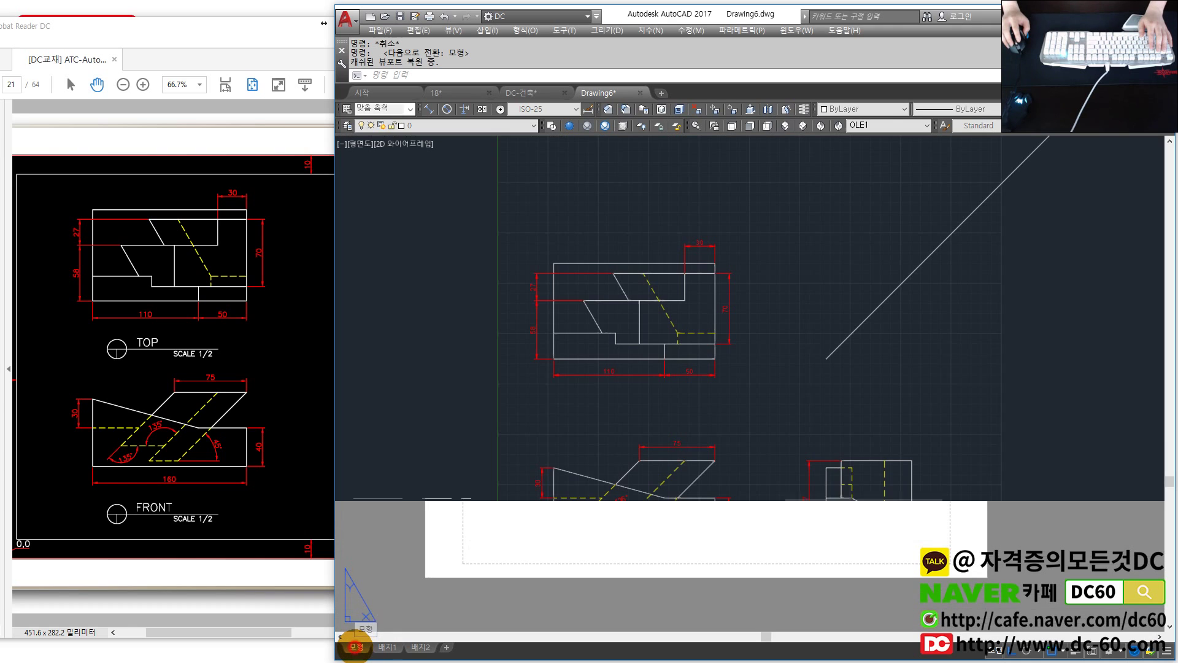
mouse_move(622, 461)
middle_mouse_down()
mouse_move(603, 375)
mouse_move(573, 363)
middle_mouse_up()
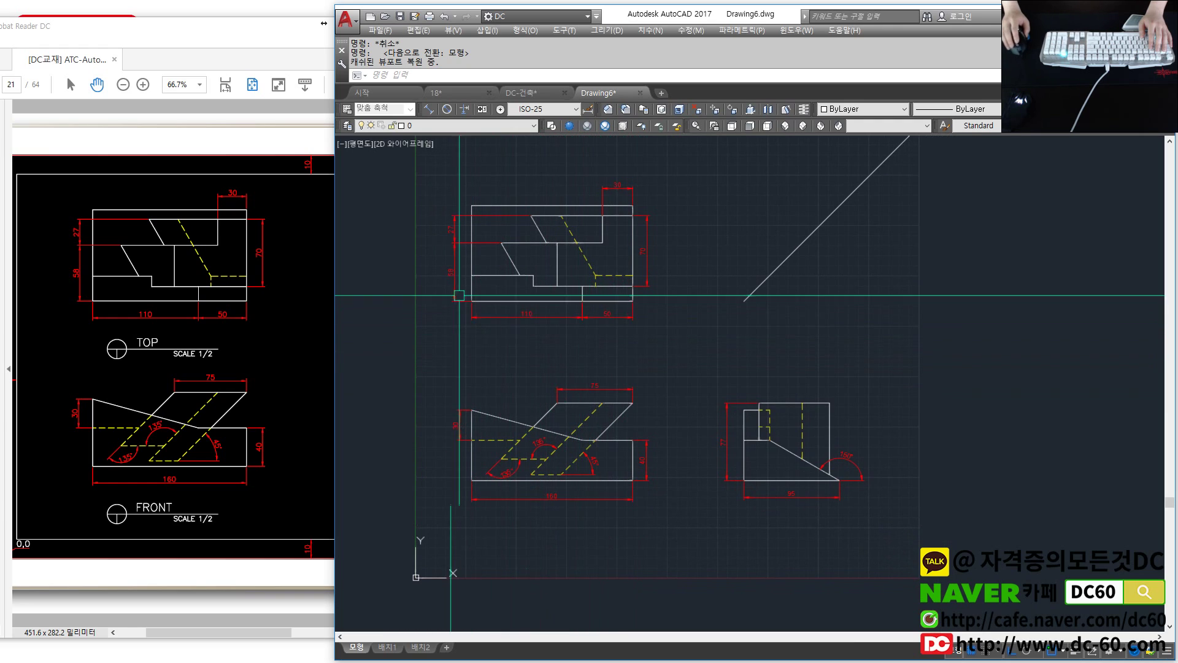
left_click(388, 647)
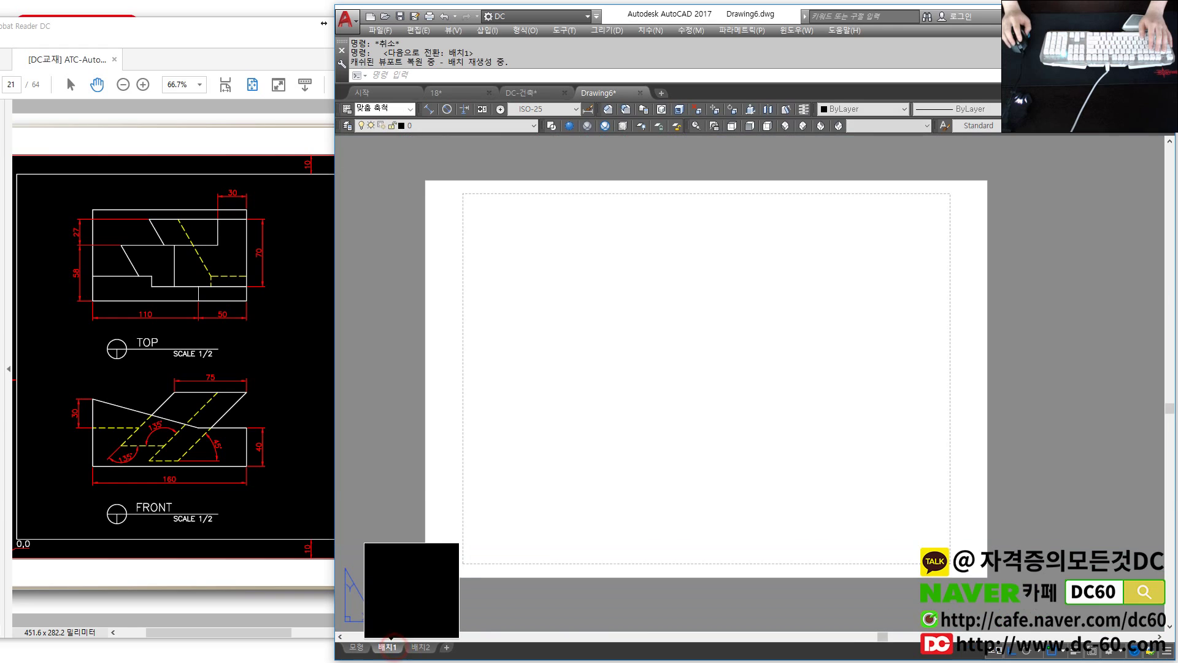
scroll(558, 393, "up", 1)
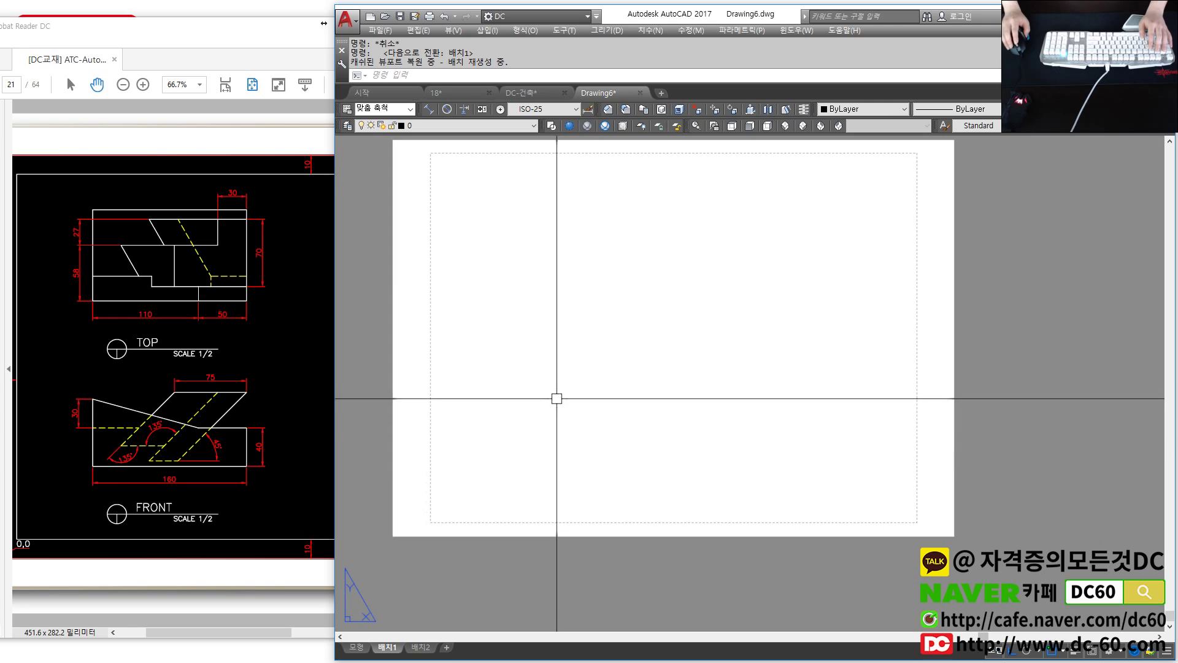
scroll(608, 367, "down", 1)
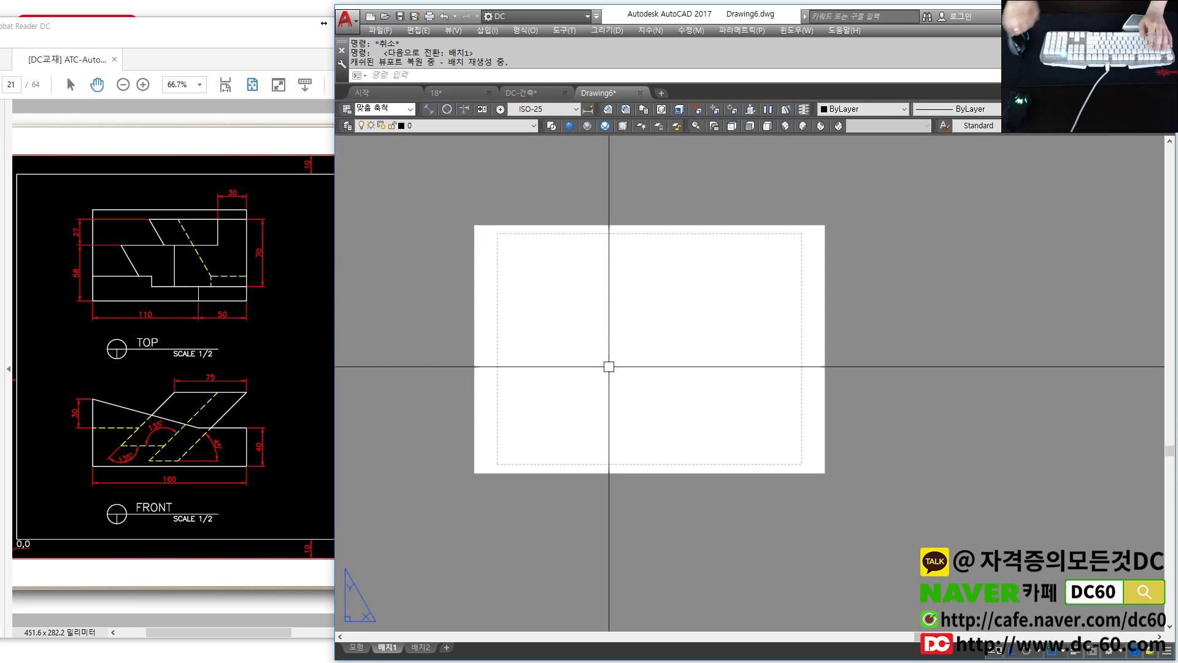
scroll(609, 367, "up", 2)
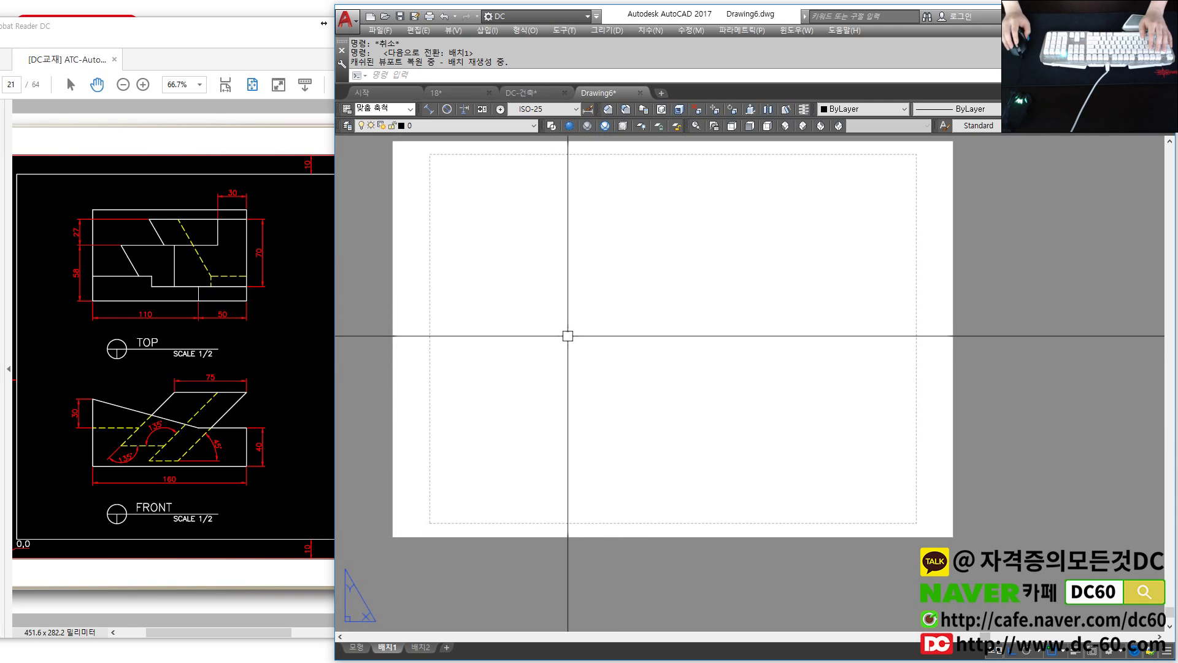
middle_click_drag(568, 336, 566, 379)
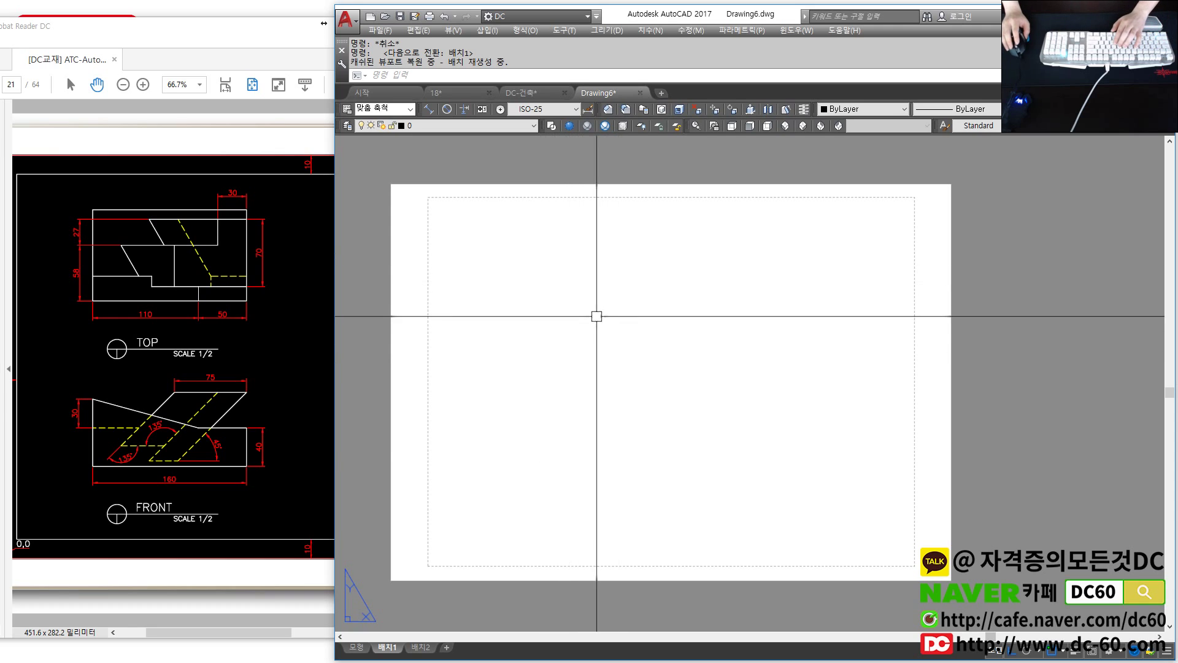
Glance at the DC-건축 drawing, return to Drawing6's 배치1 layout, and reopen Options.
left_click(360, 649)
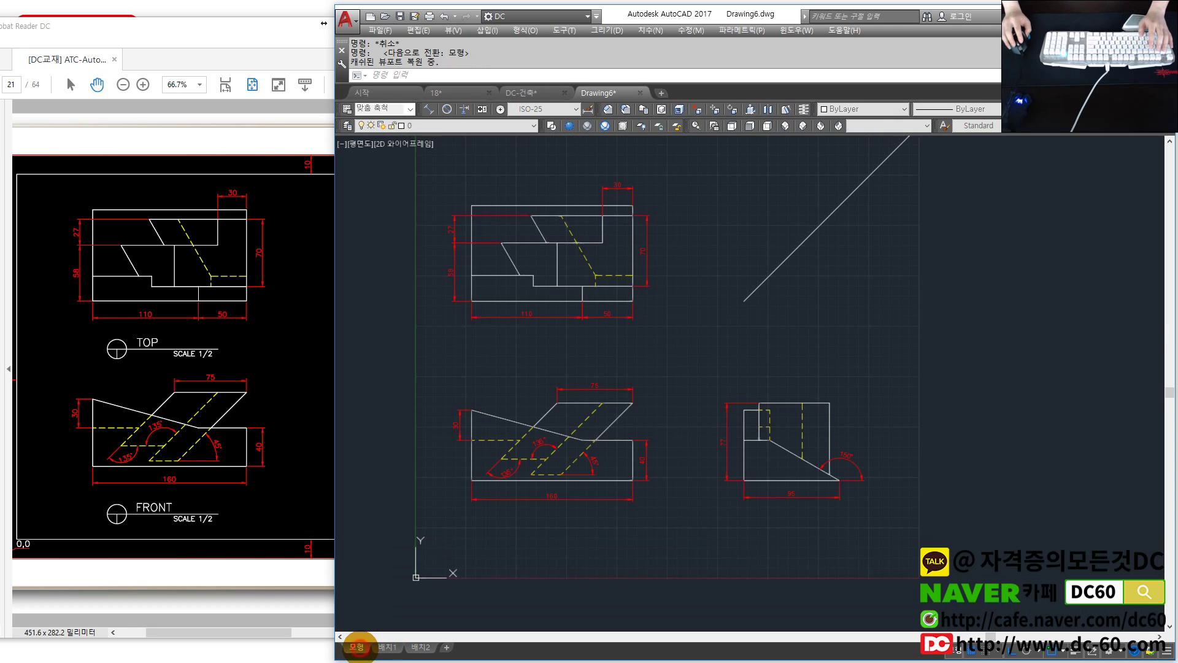
key("ctrl+Page_Down")
left_click(359, 648)
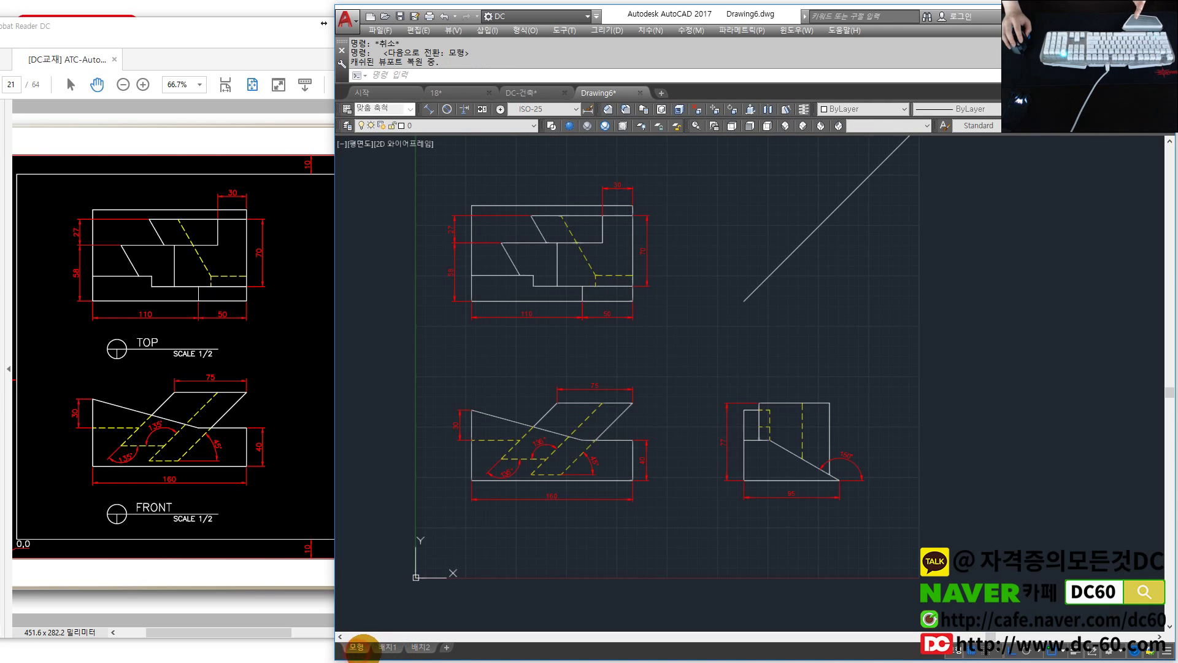
left_click(533, 95)
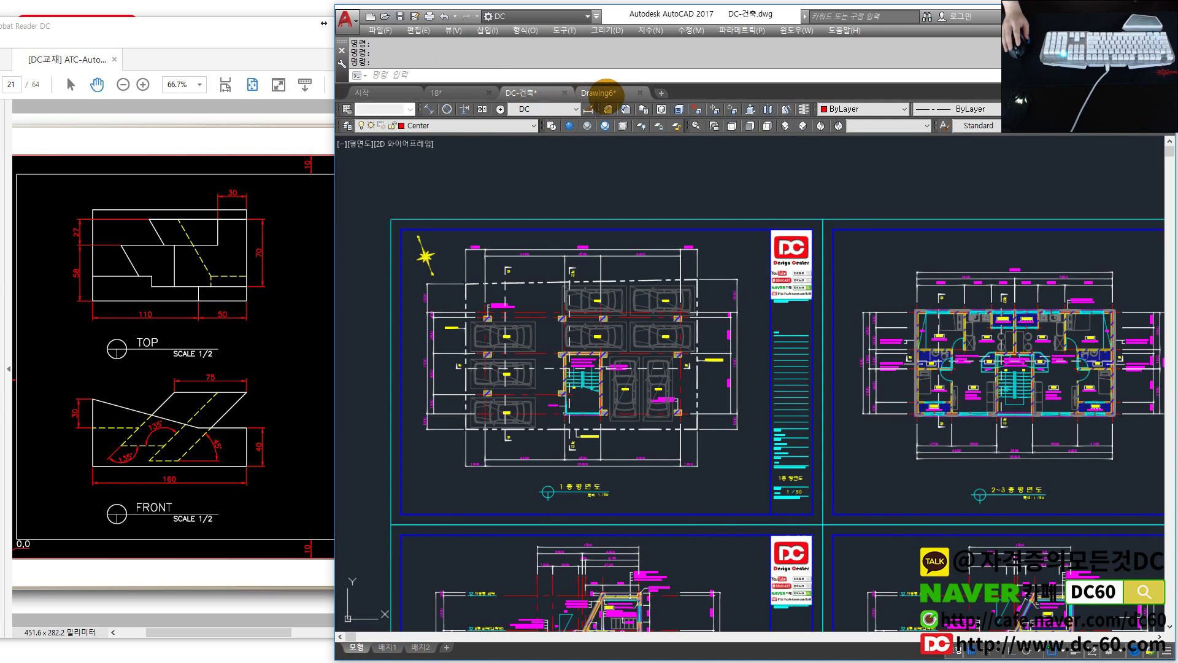
left_click(605, 93)
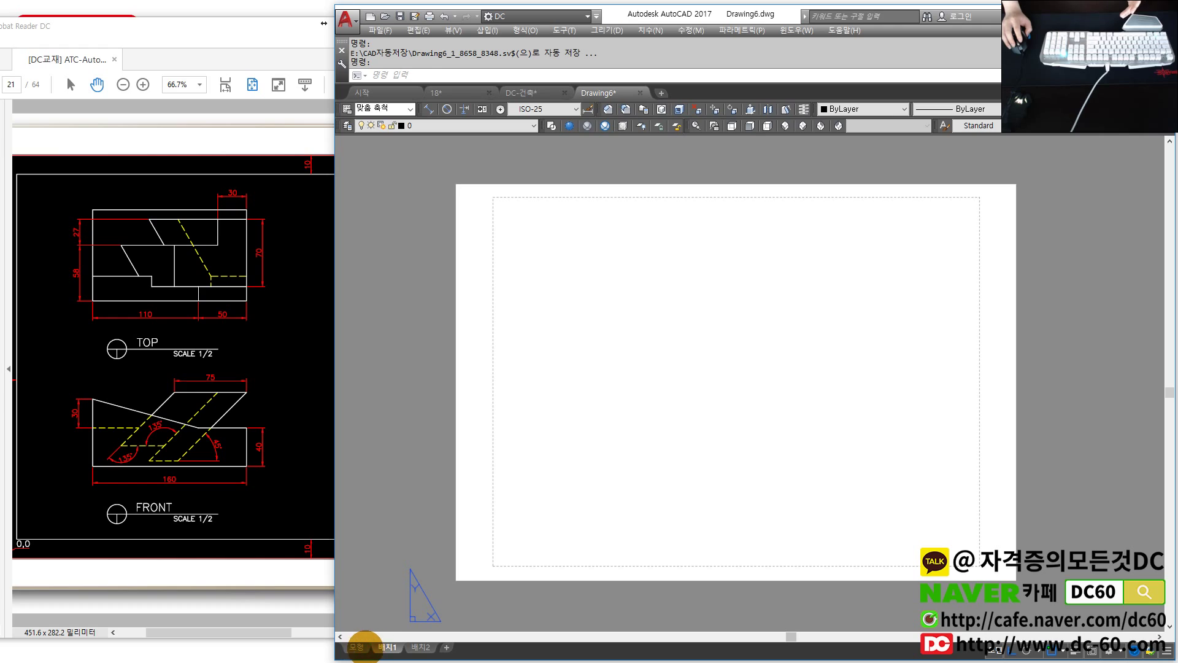
left_click(365, 648)
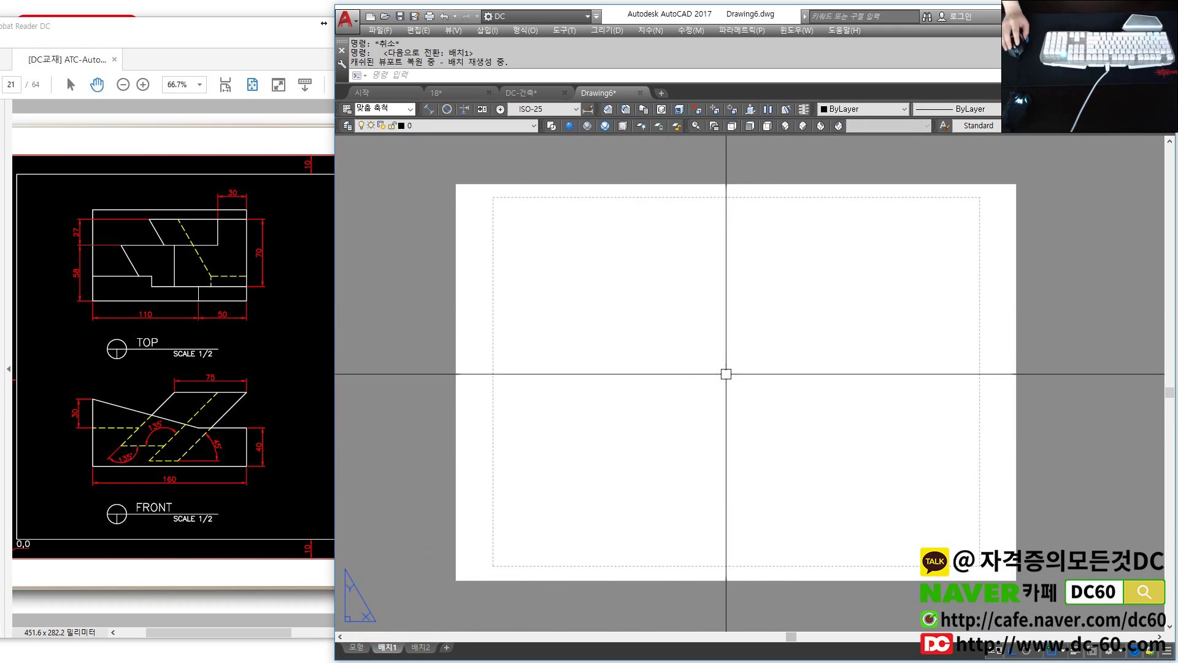
middle_click_drag(726, 373, 713, 357)
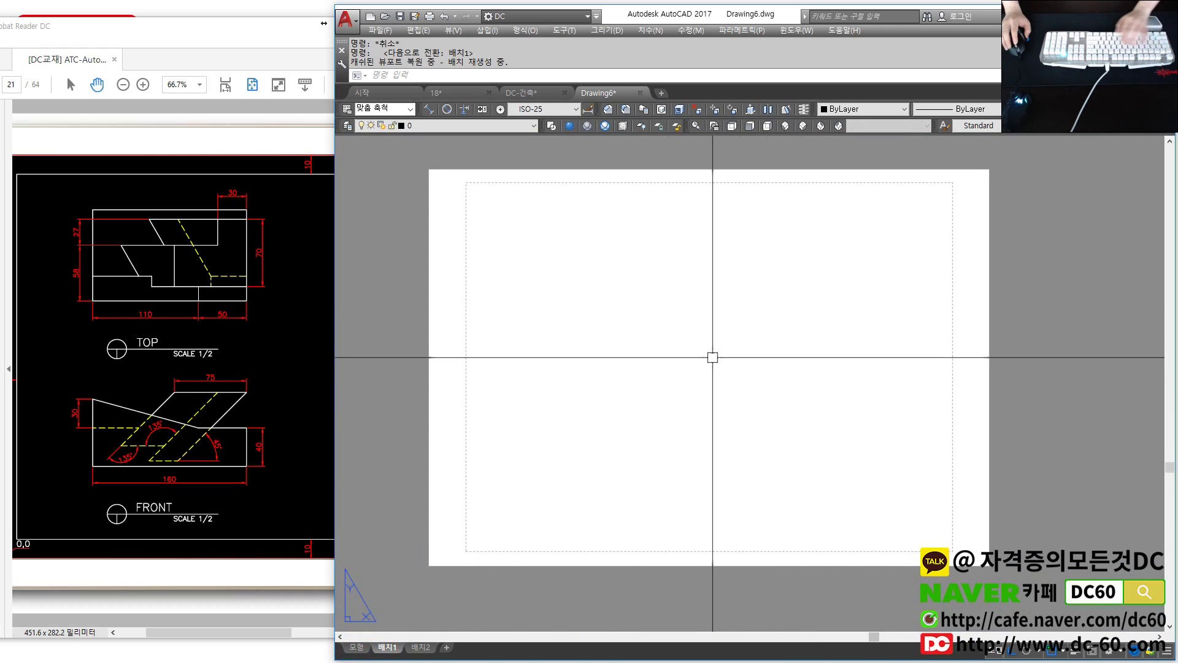
type("op")
key("Return")
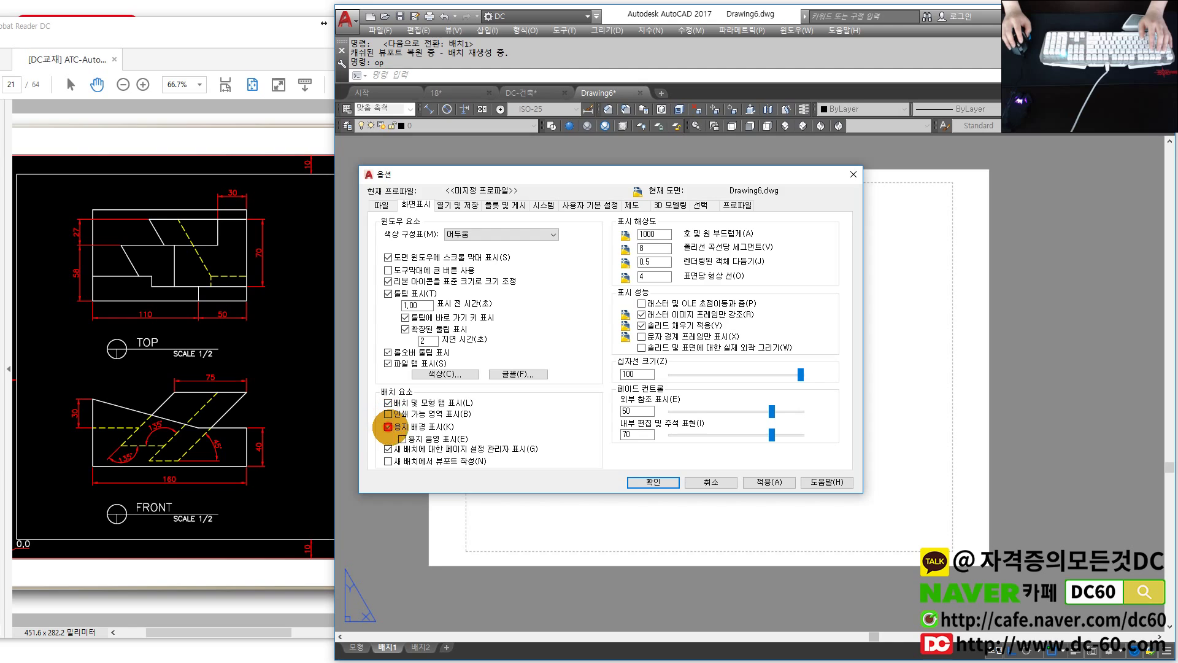
Turn off Display paper background and Show Page Setup Manager for layouts.
left_click(388, 426)
left_click(388, 448)
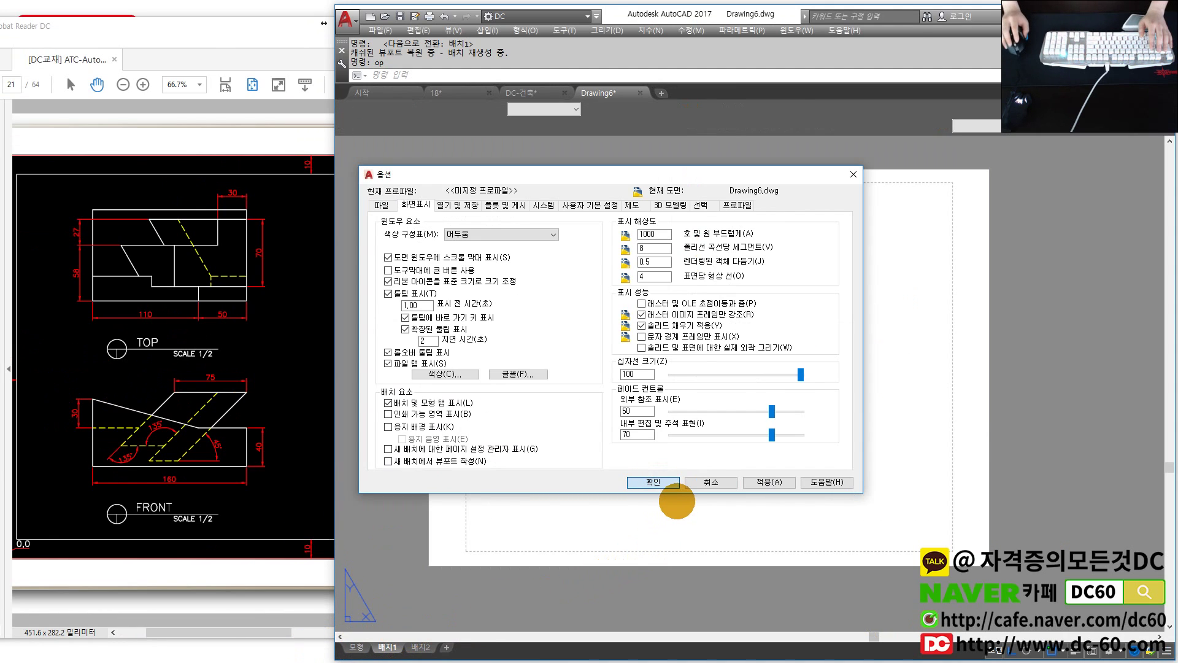
left_click(661, 482)
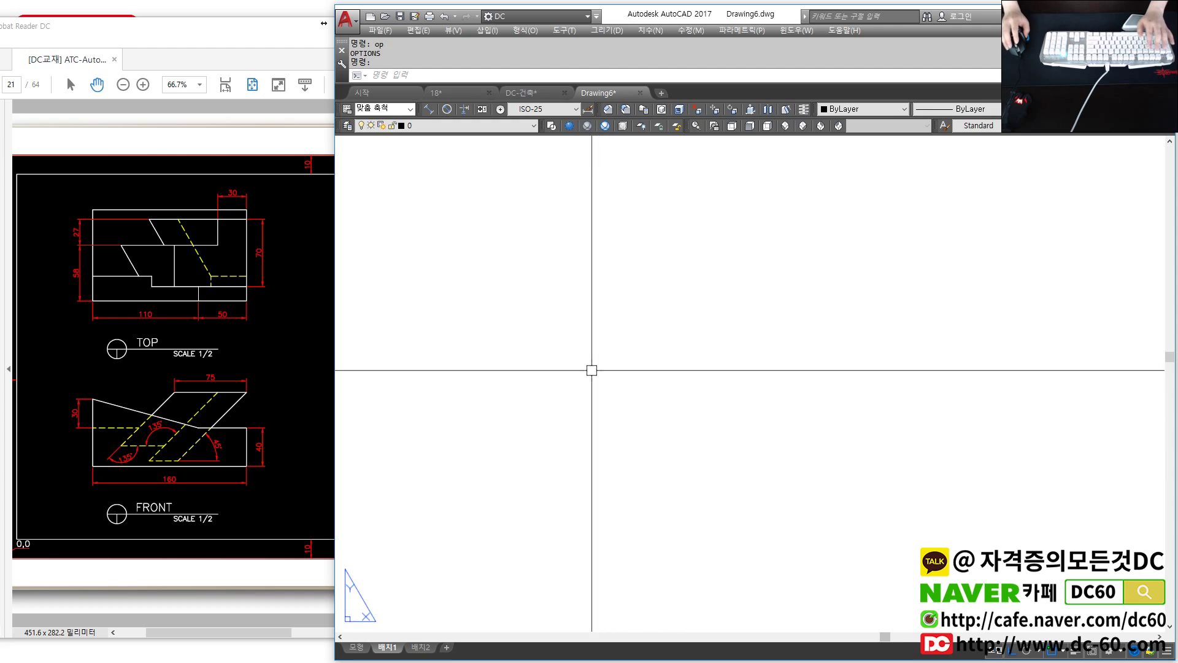
Change the sheet/layout background colour to Black in Drawing Window Colors.
key("Return")
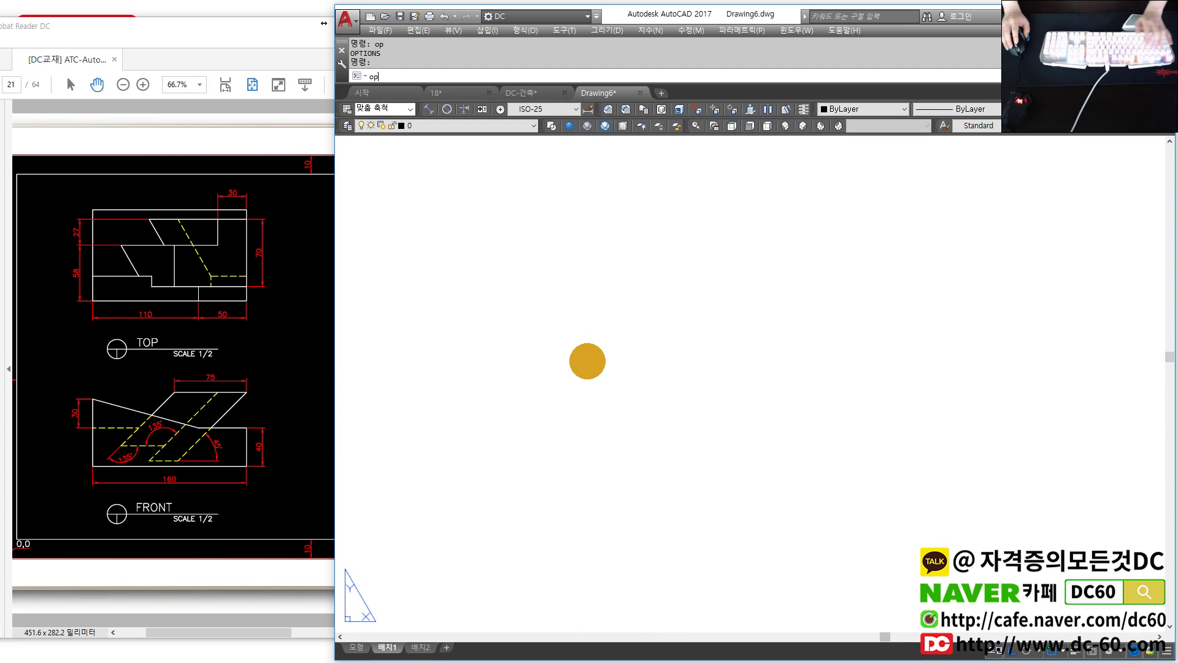
left_click(458, 373)
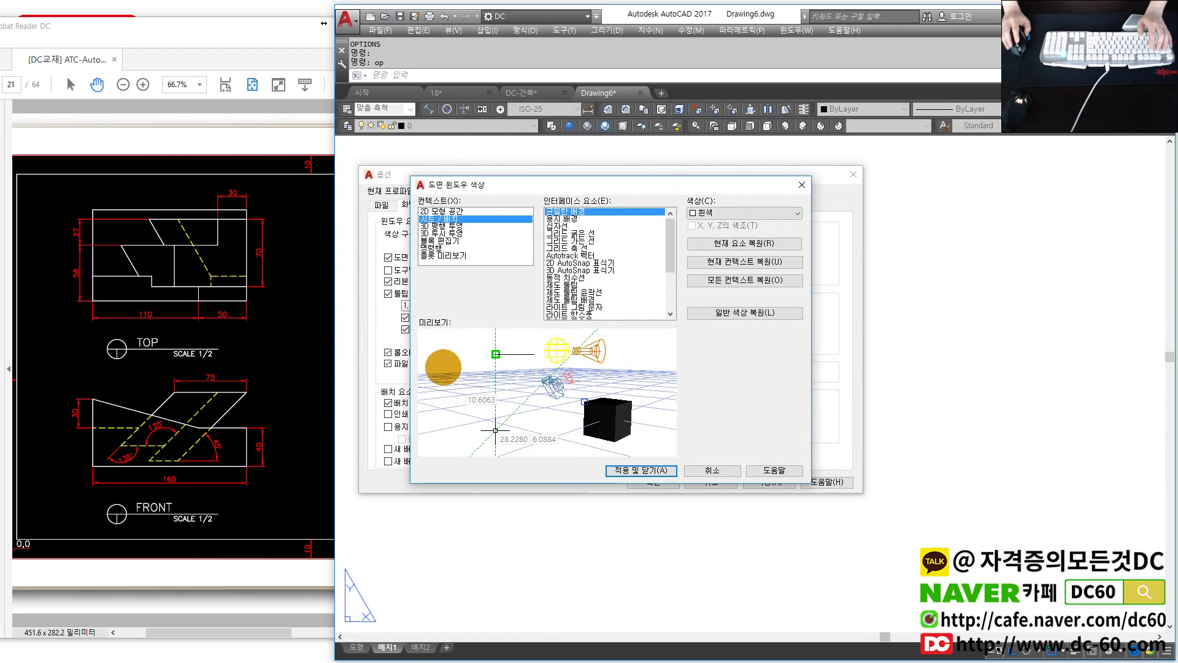
key("Escape")
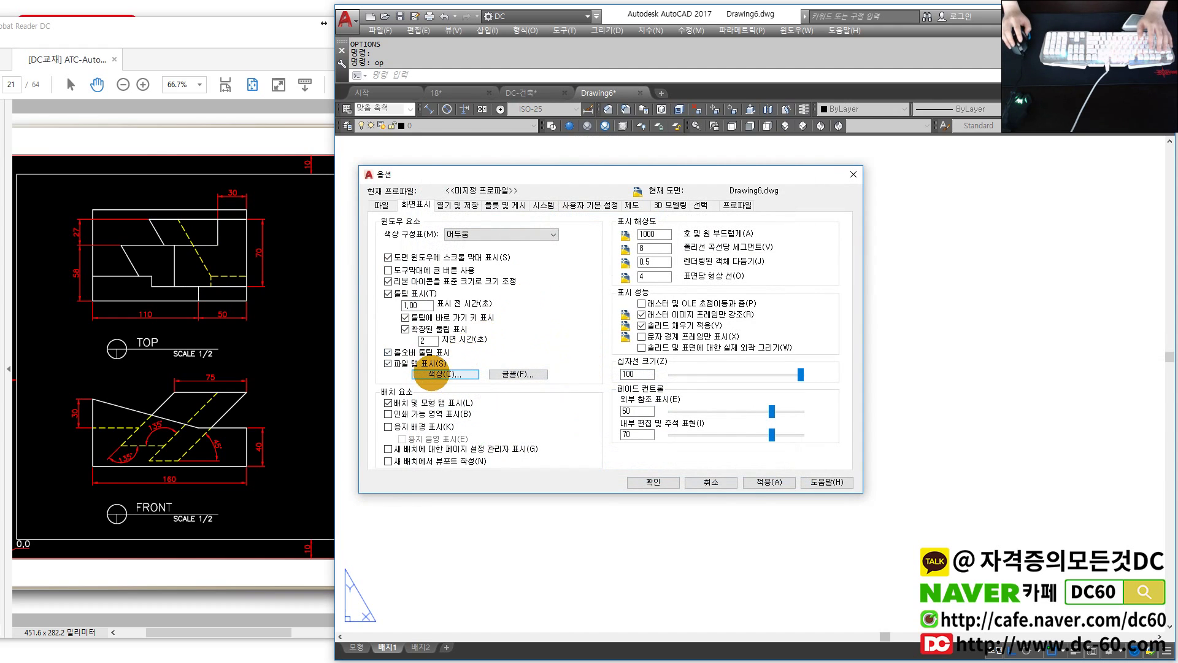
left_click(447, 372)
left_click(711, 213)
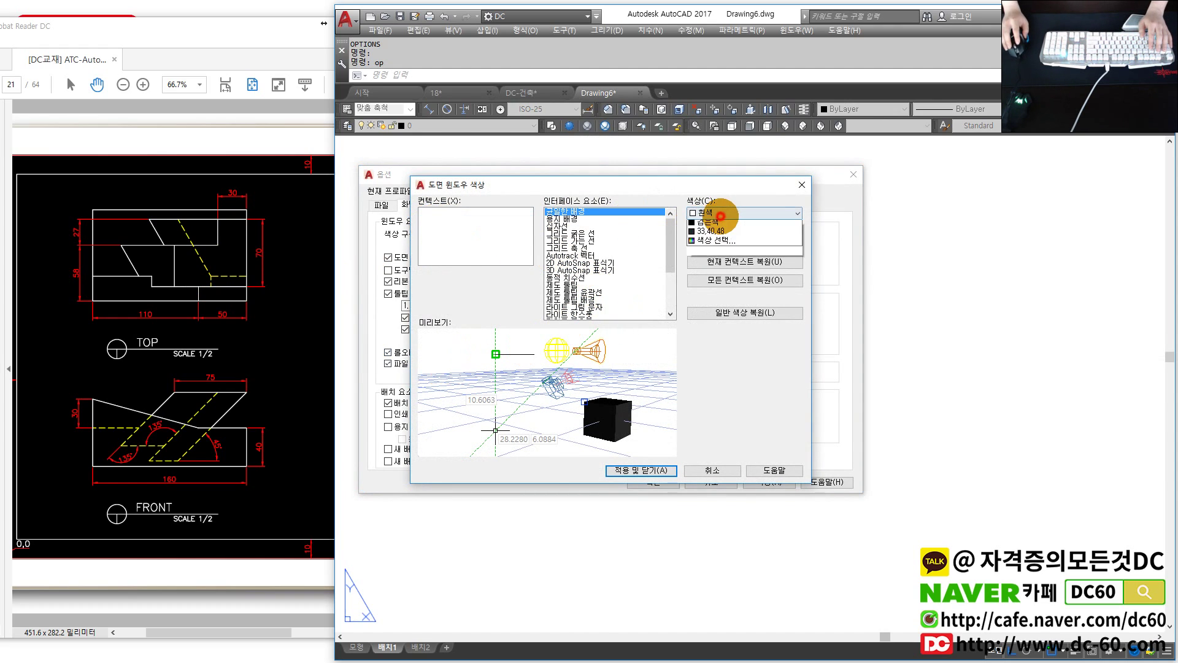
left_click(720, 291)
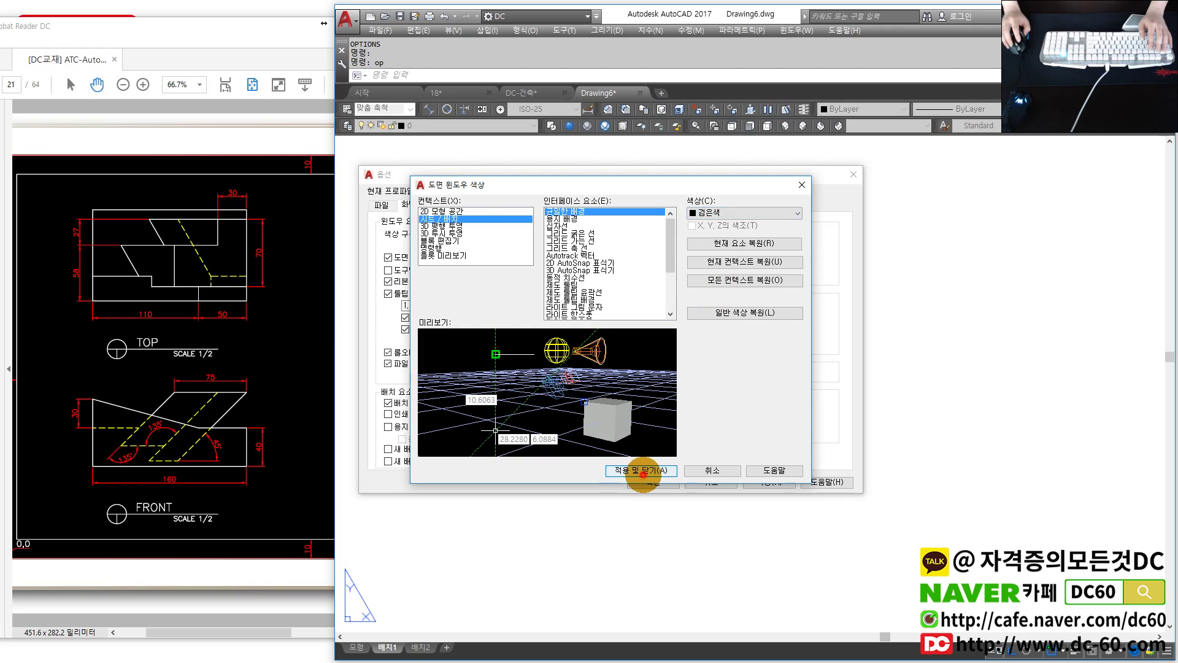
left_click(644, 470)
left_click(653, 482)
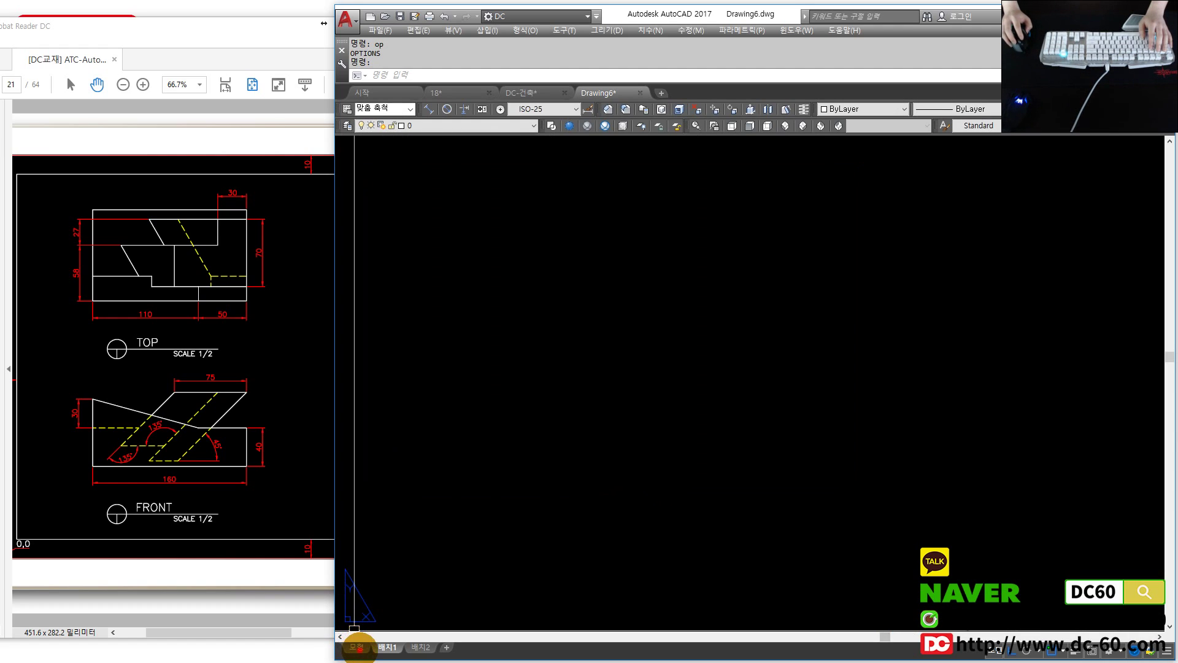
left_click(356, 646)
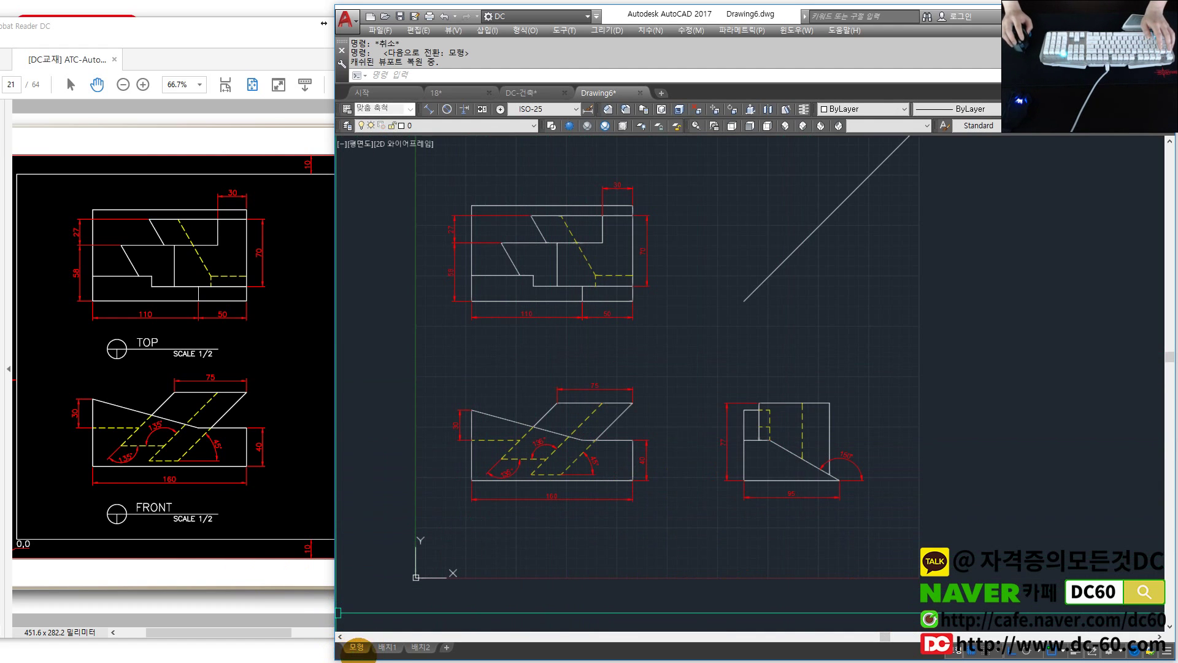
left_click(388, 647)
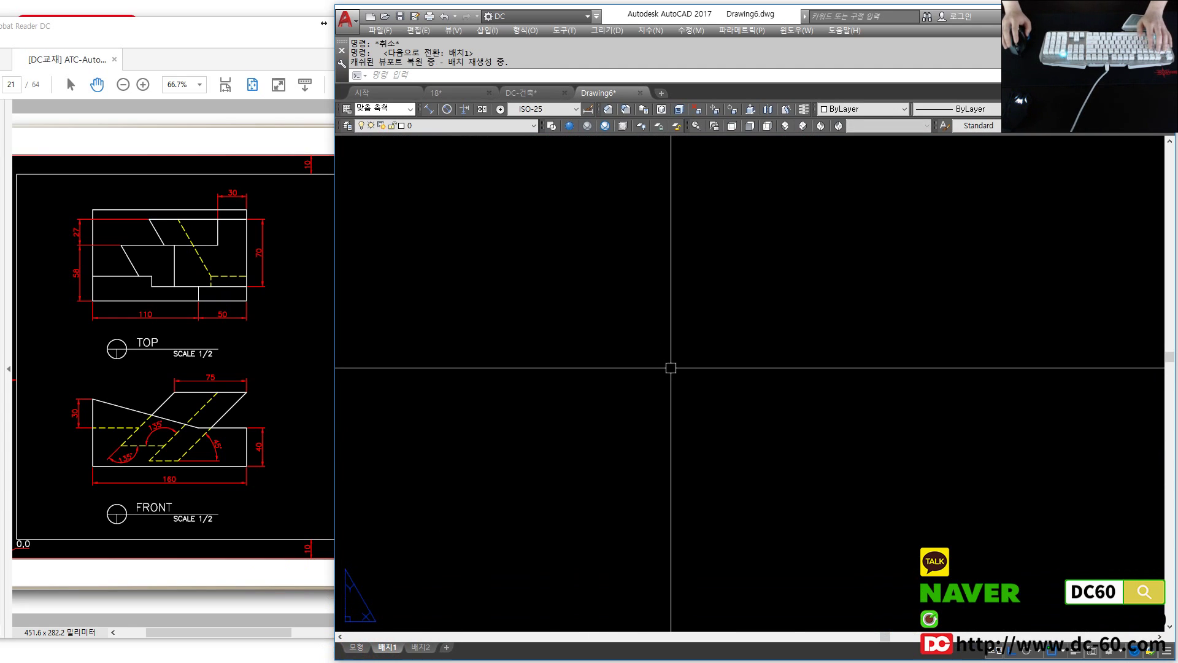
left_click(476, 126)
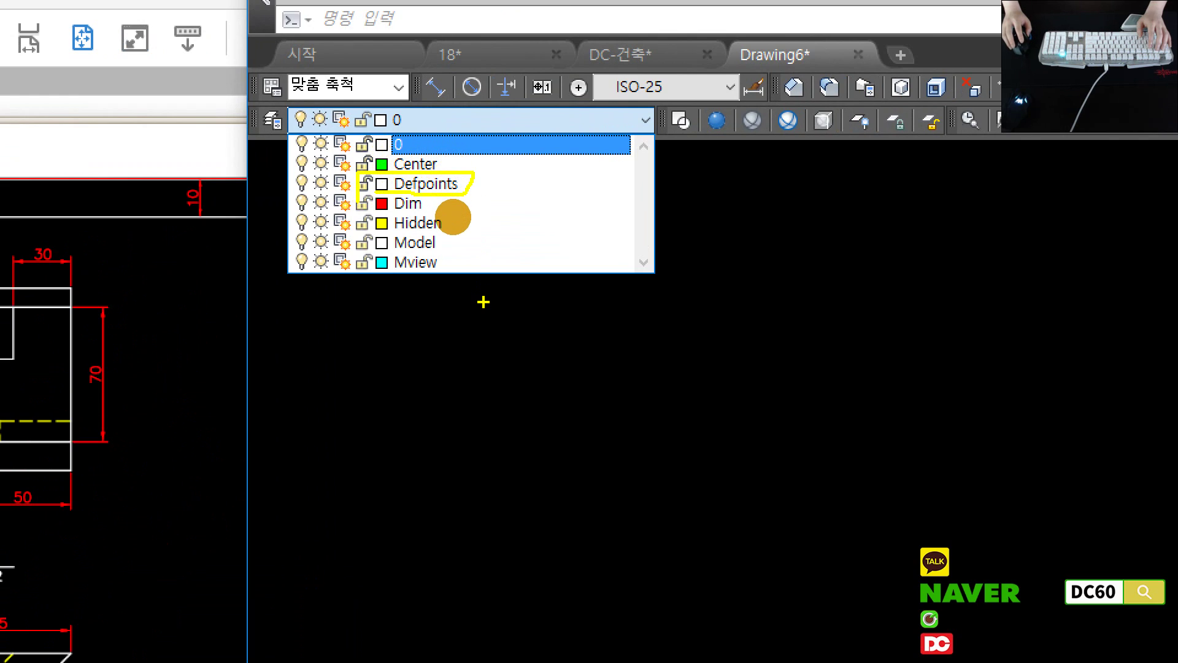
left_click(448, 219)
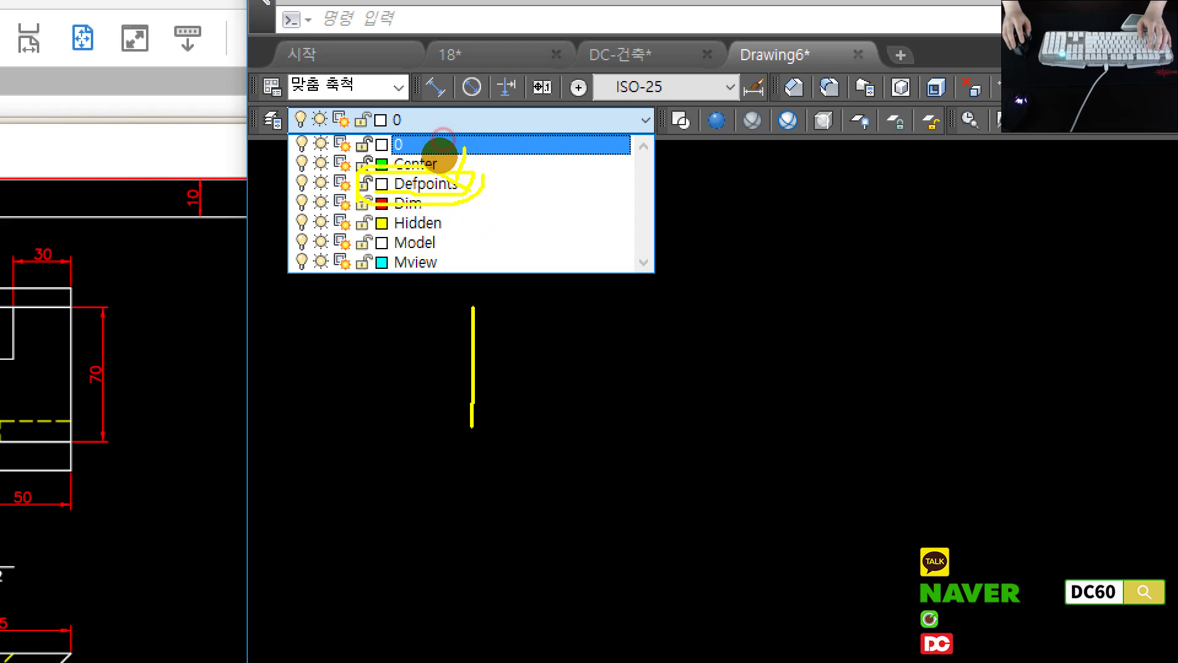
mouse_move(445, 145)
left_mouse_down()
mouse_move(445, 164)
mouse_move(504, 147)
left_mouse_up()
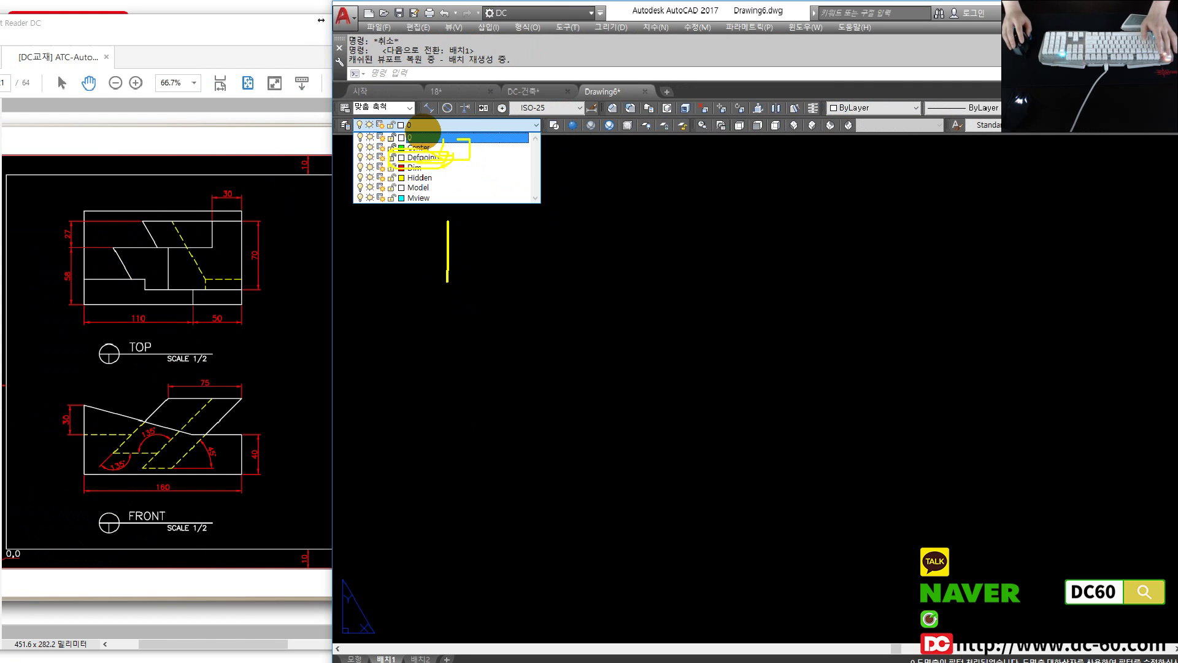
left_click(383, 125)
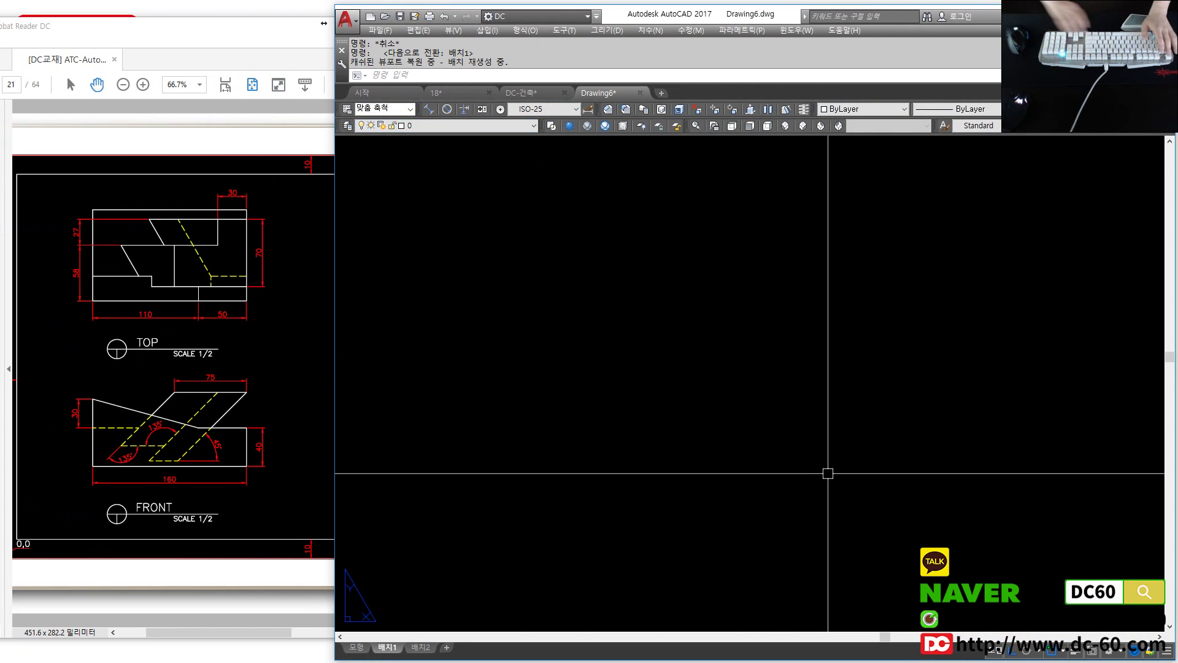
Run LIMITS with lower-left corner 0,0 and upper-right corner 297,210.
key("Escape")
type("limits")
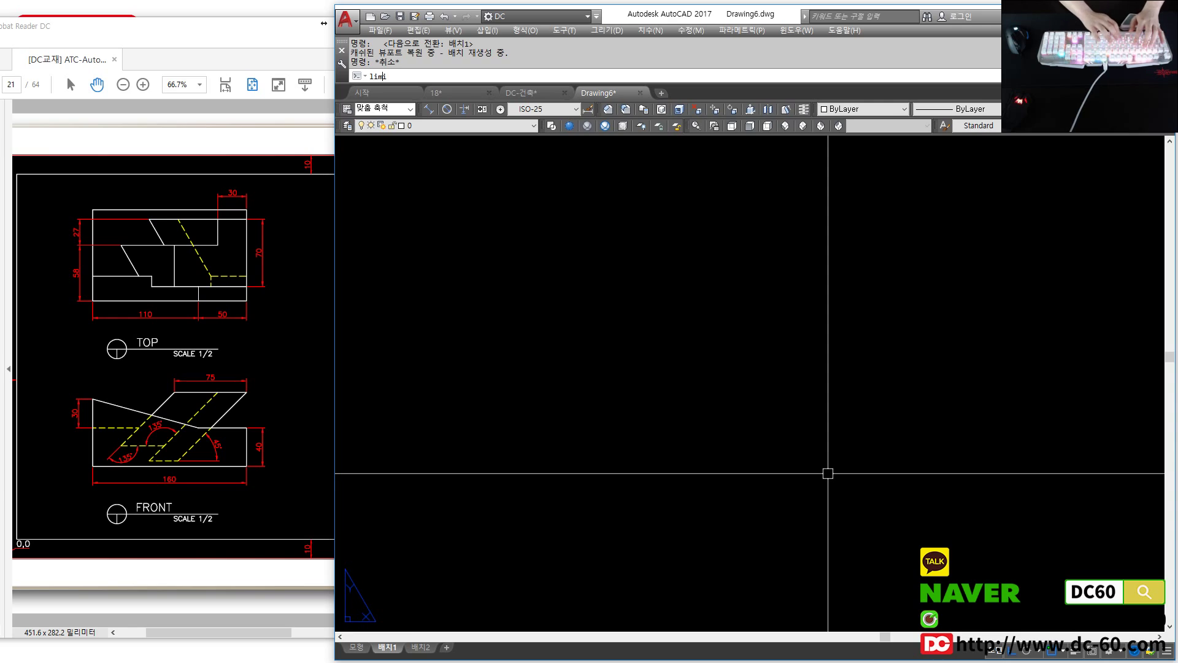
key("Return")
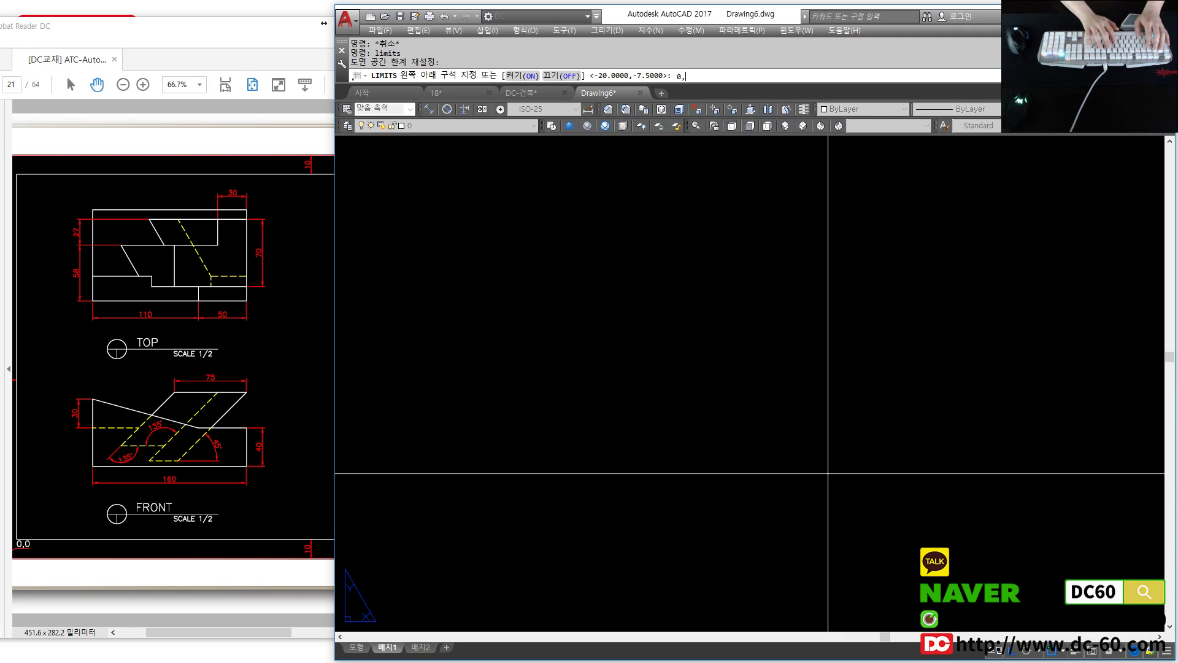
key("Return")
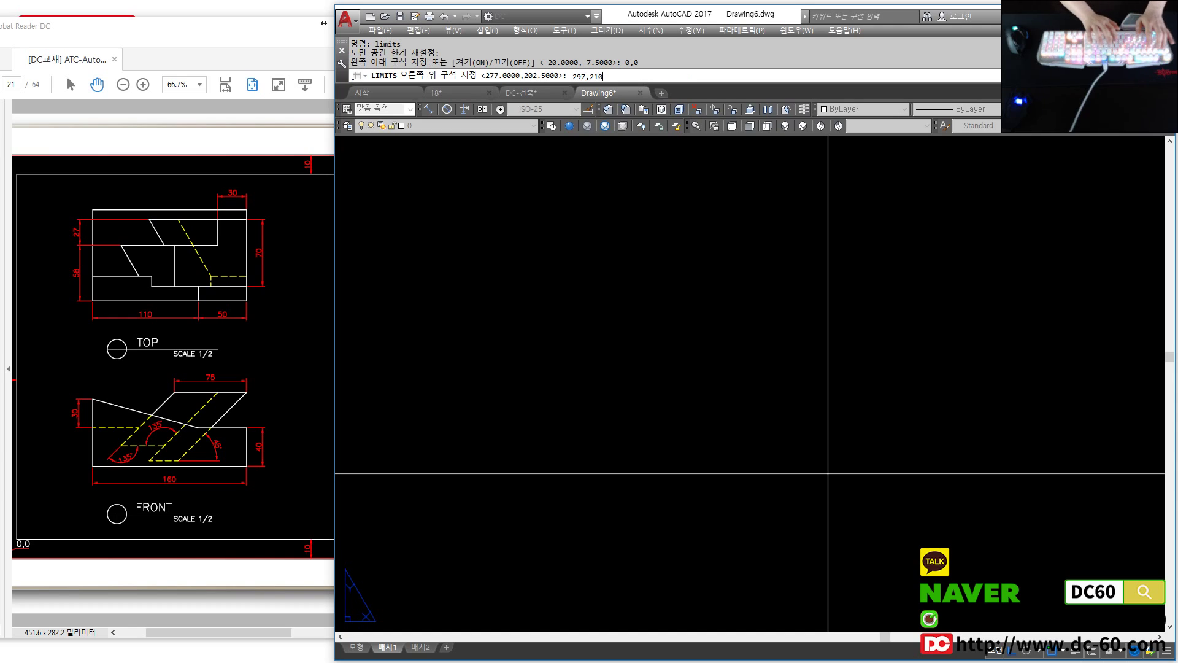
key("Return")
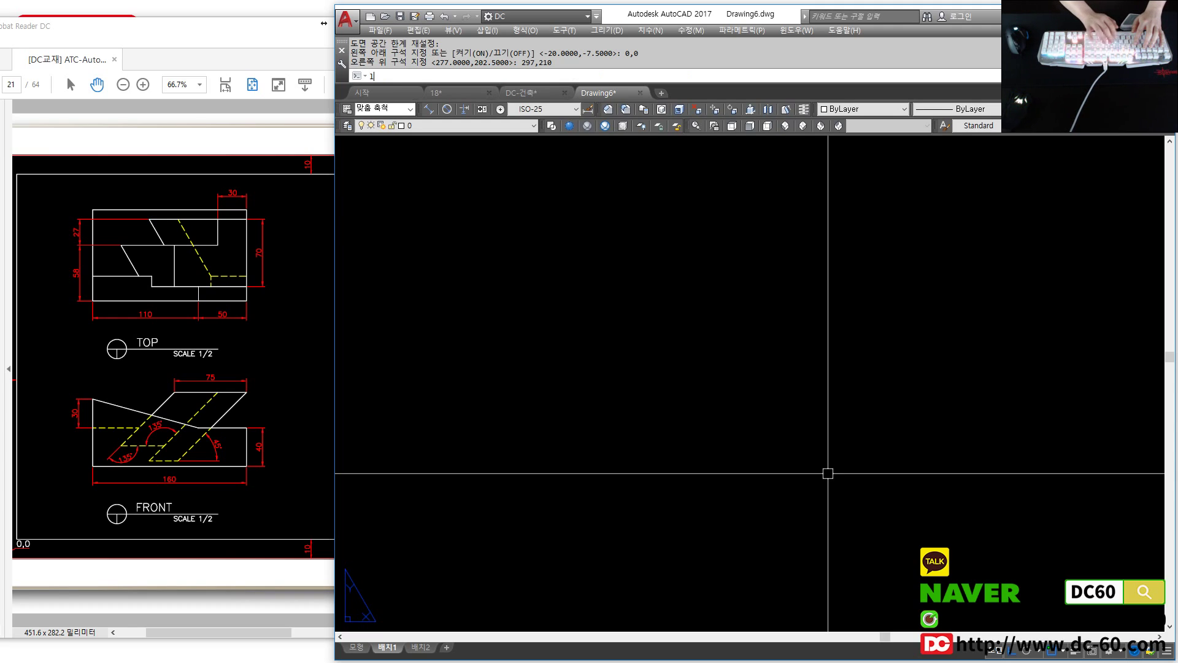
Rerun LIMITS accepting 0,0 and 297,210, then check the PDF reference.
key("Return")
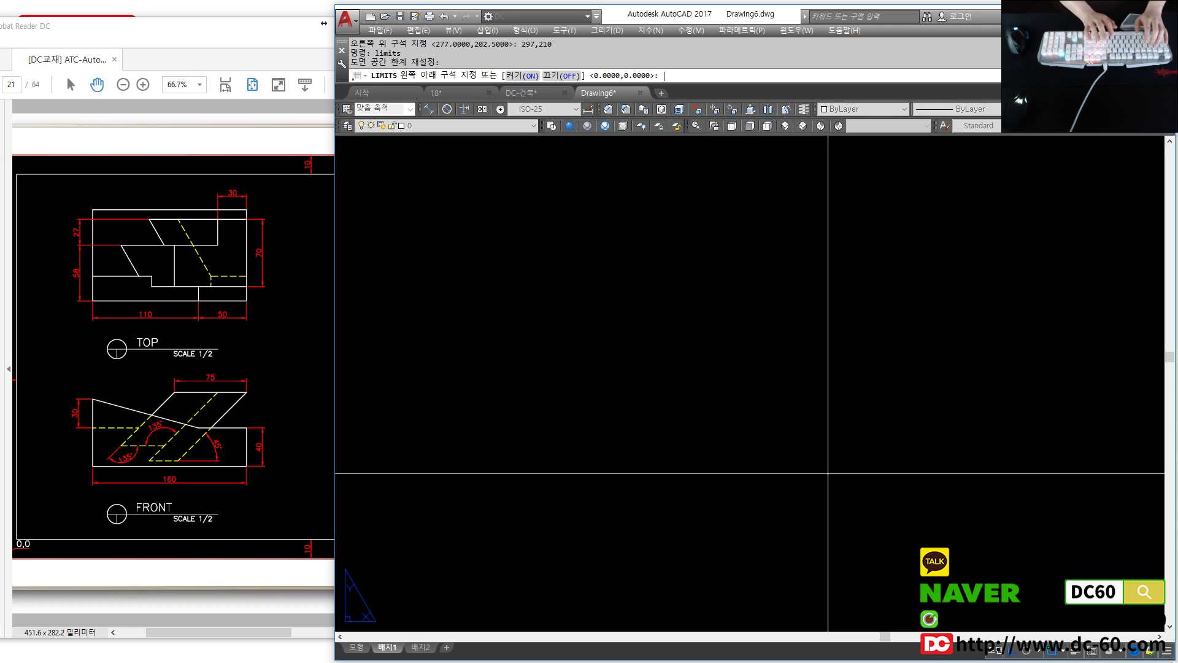
key("Return")
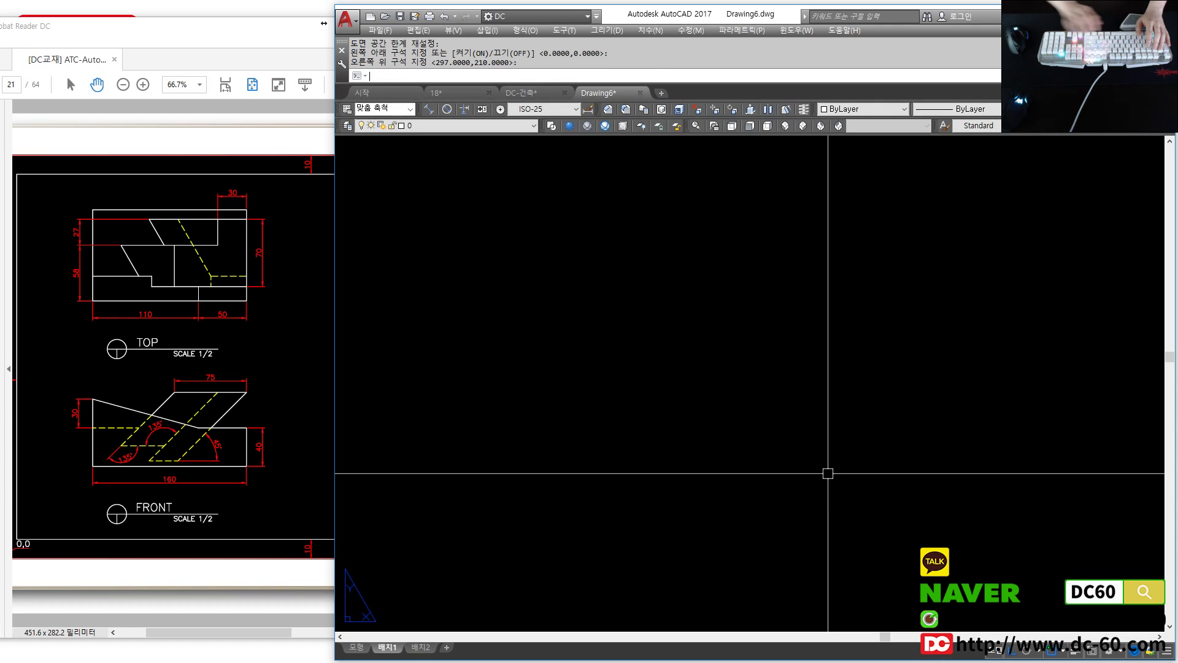
key("Return")
left_click(200, 256)
mouse_move(305, 247)
left_mouse_down()
mouse_move(158, 247)
mouse_move(249, 247)
left_mouse_up()
left_click(656, 313)
Draw a 297 by 210 sheet rectangle from 0,0 and zoom to All.
key("Escape")
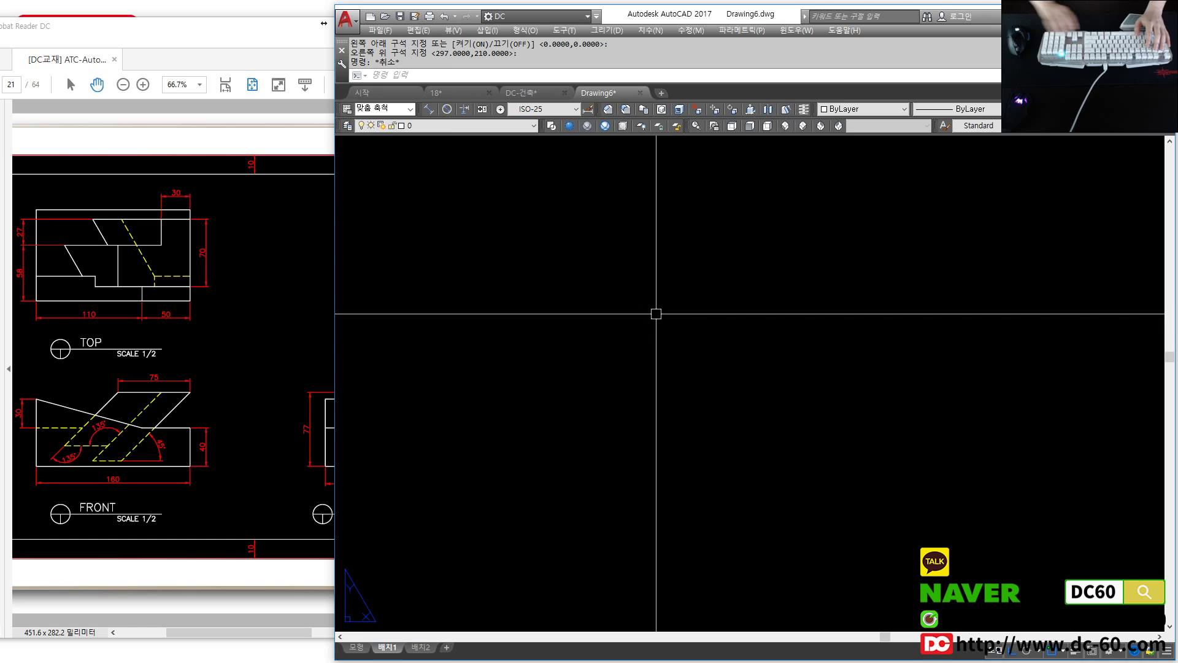
type("rec")
key("Return")
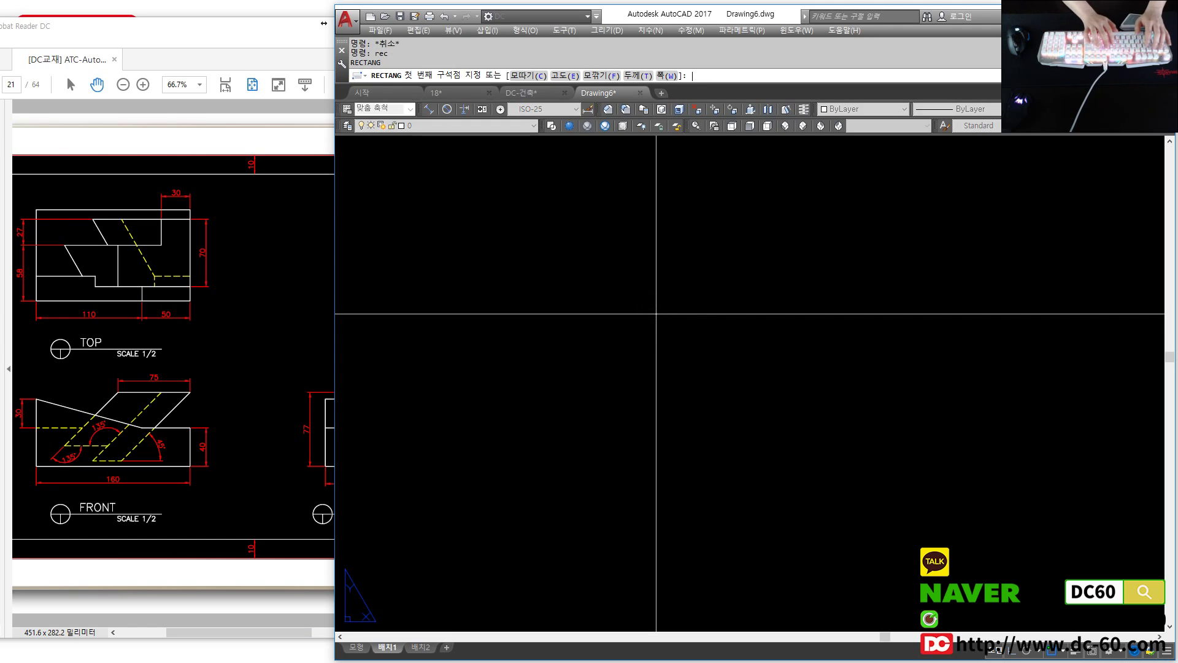
key("Return")
type("297,210")
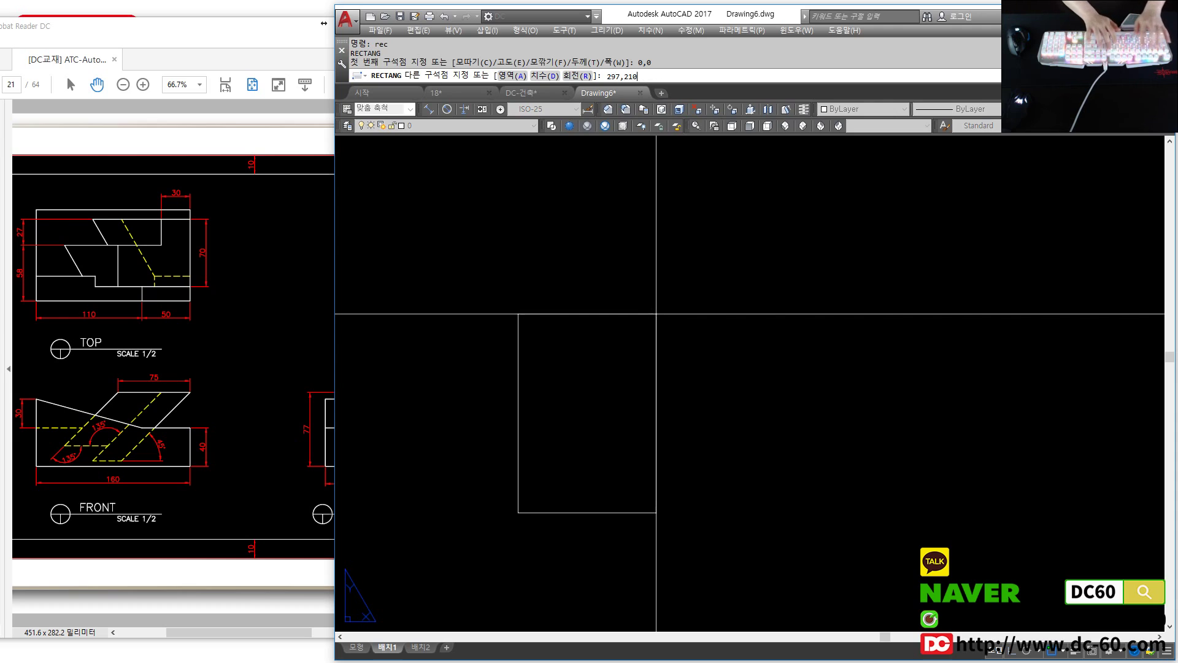
key("Return")
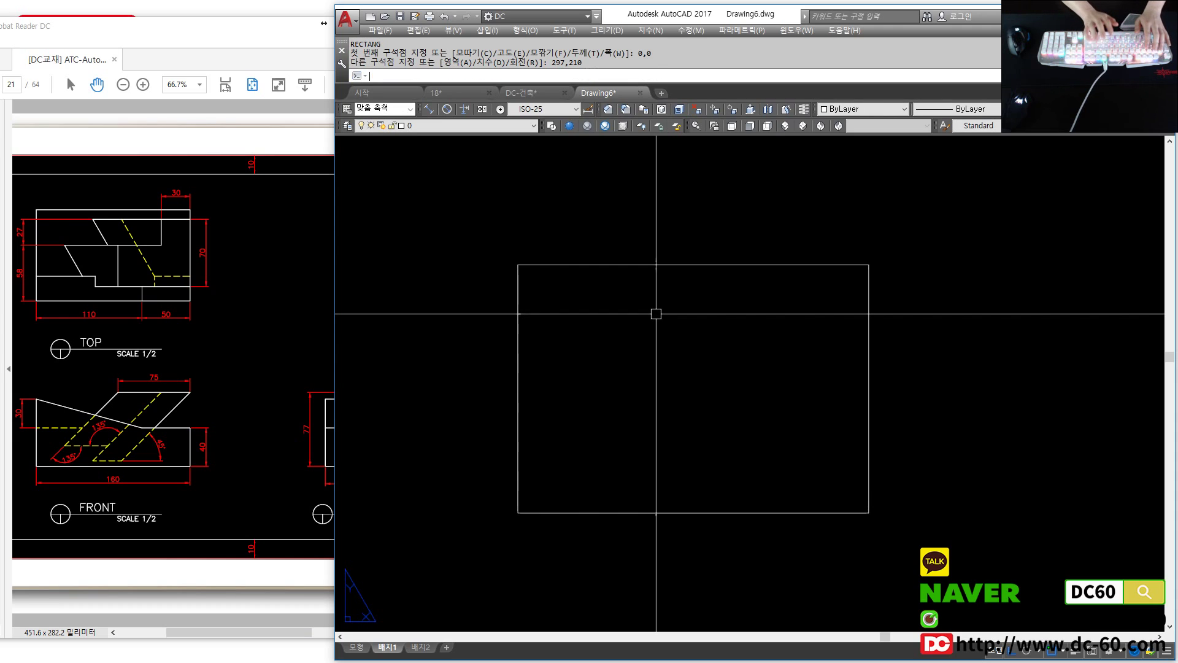
scroll(697, 287, "down", 5)
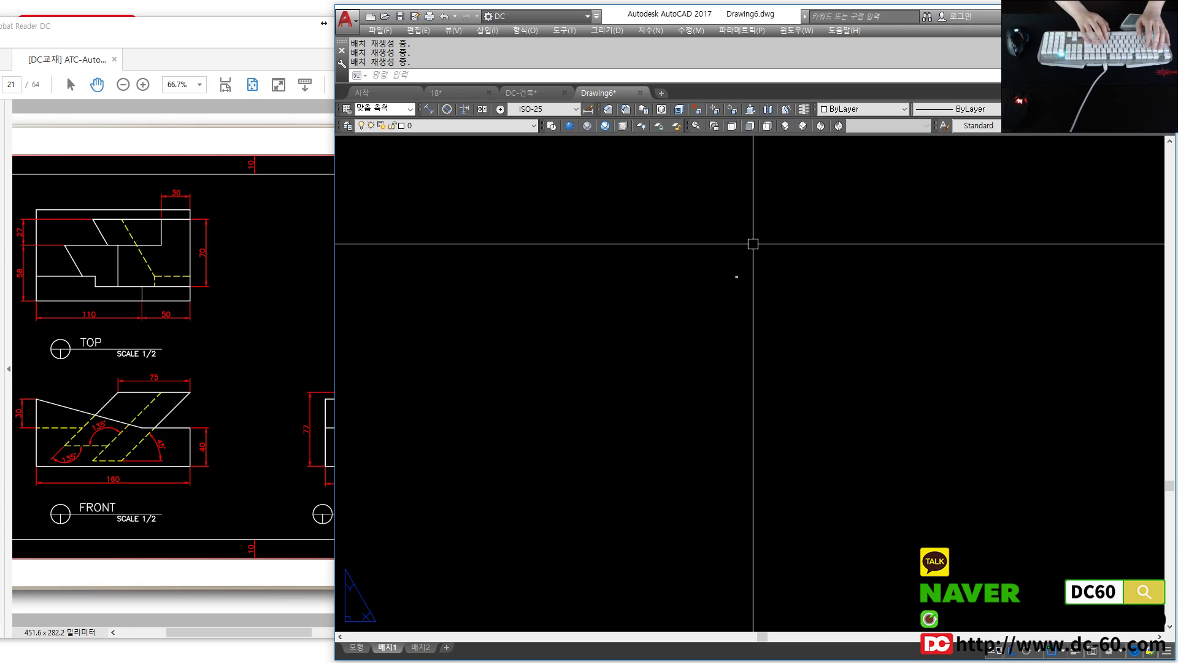
type("z")
key("Return")
type("a")
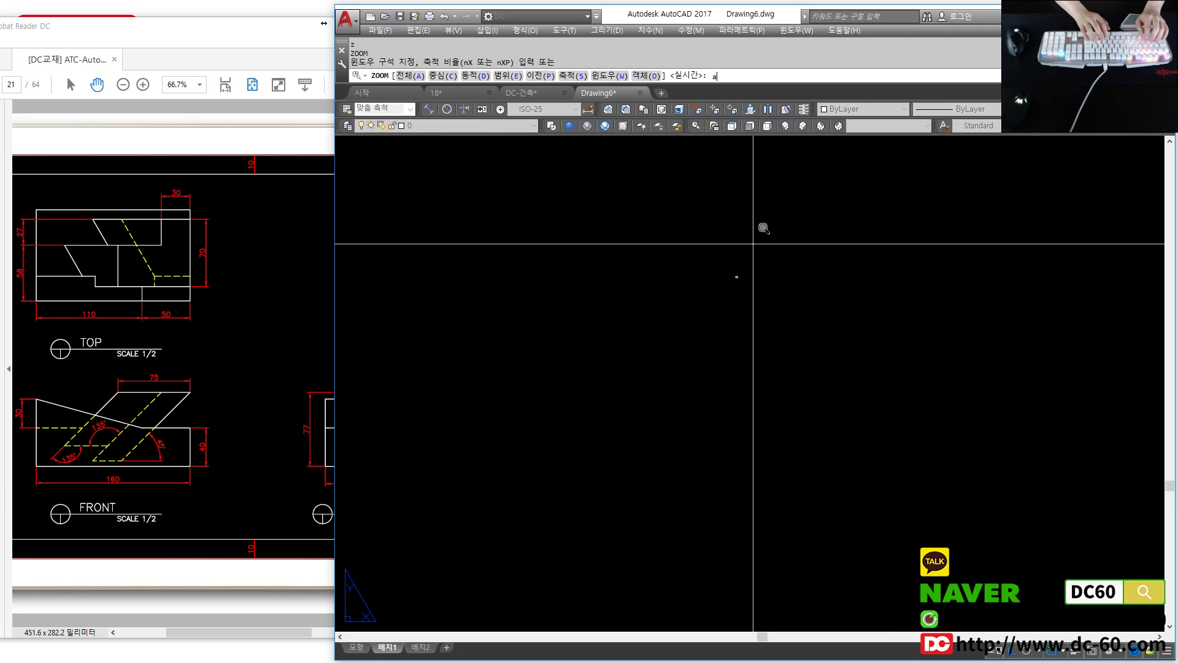
key("Return")
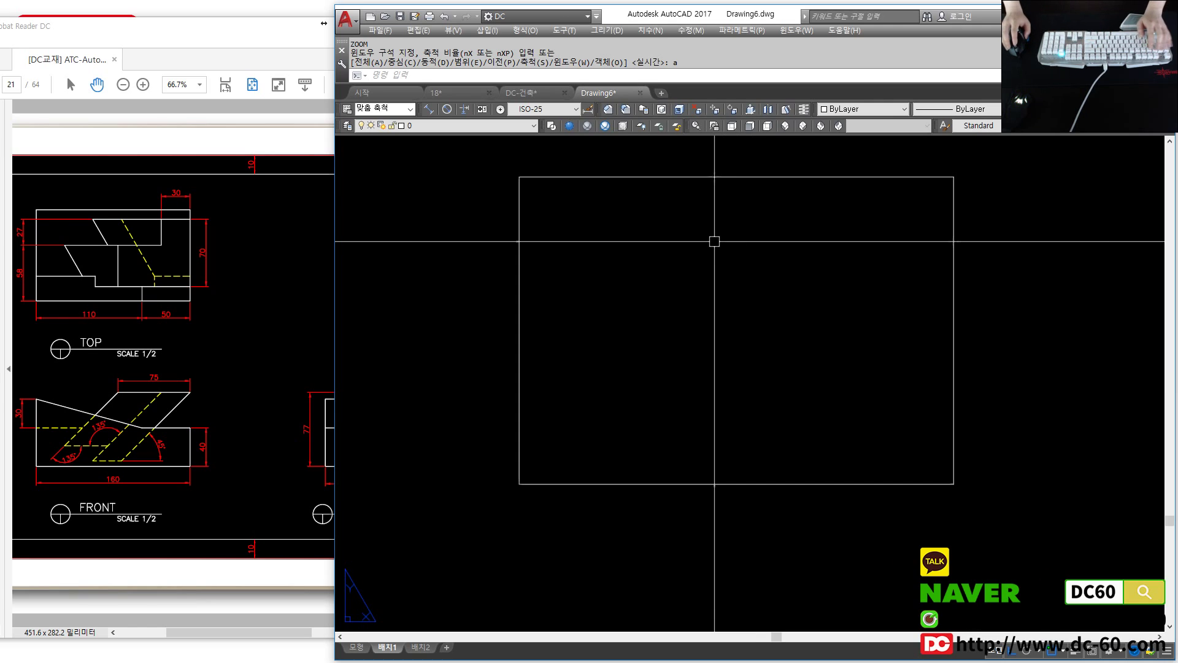
Offset the sheet rectangle 10 units inward to form the inner border.
scroll(712, 243, "down", 2)
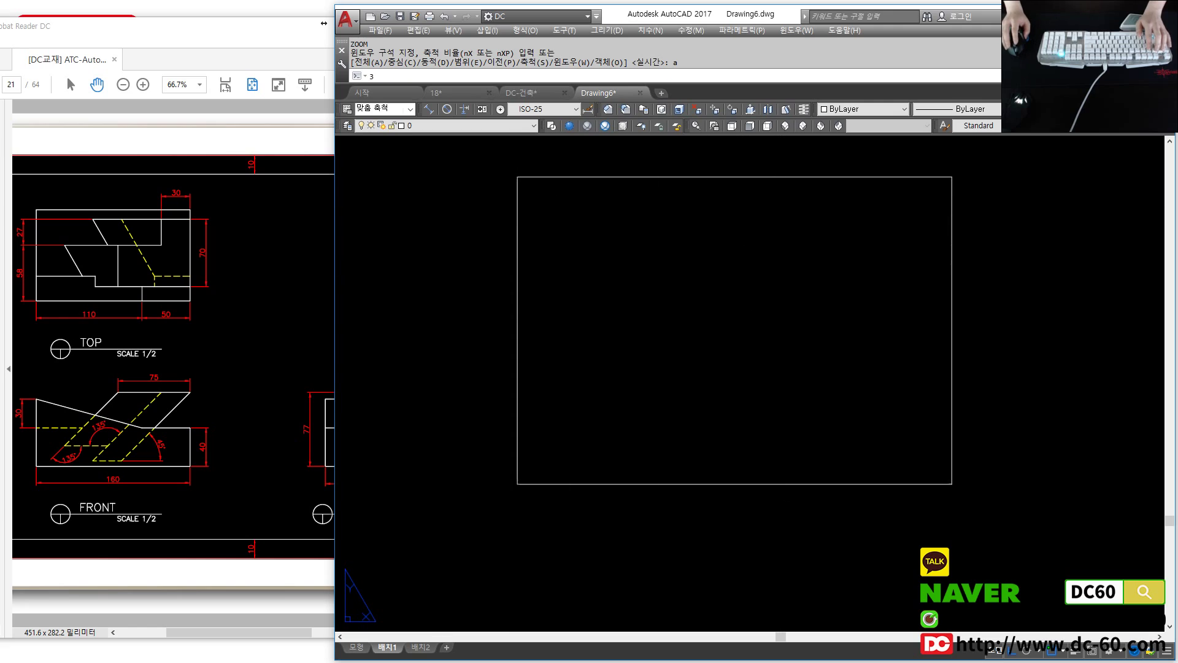
type("3")
key("Return")
type("10")
key("Return")
left_click(679, 178)
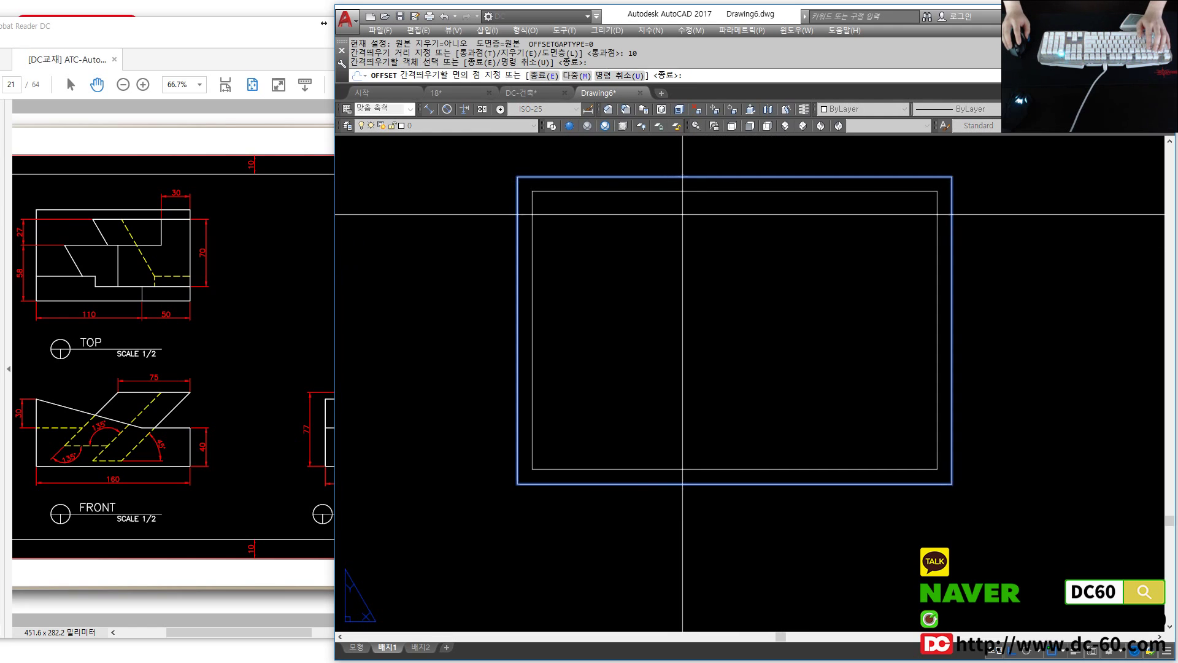
left_click(687, 232)
key("Return")
Select and release both rectangles, then check the title box on the reference PDF.
middle_click_drag(807, 242, 738, 258)
left_click(715, 274)
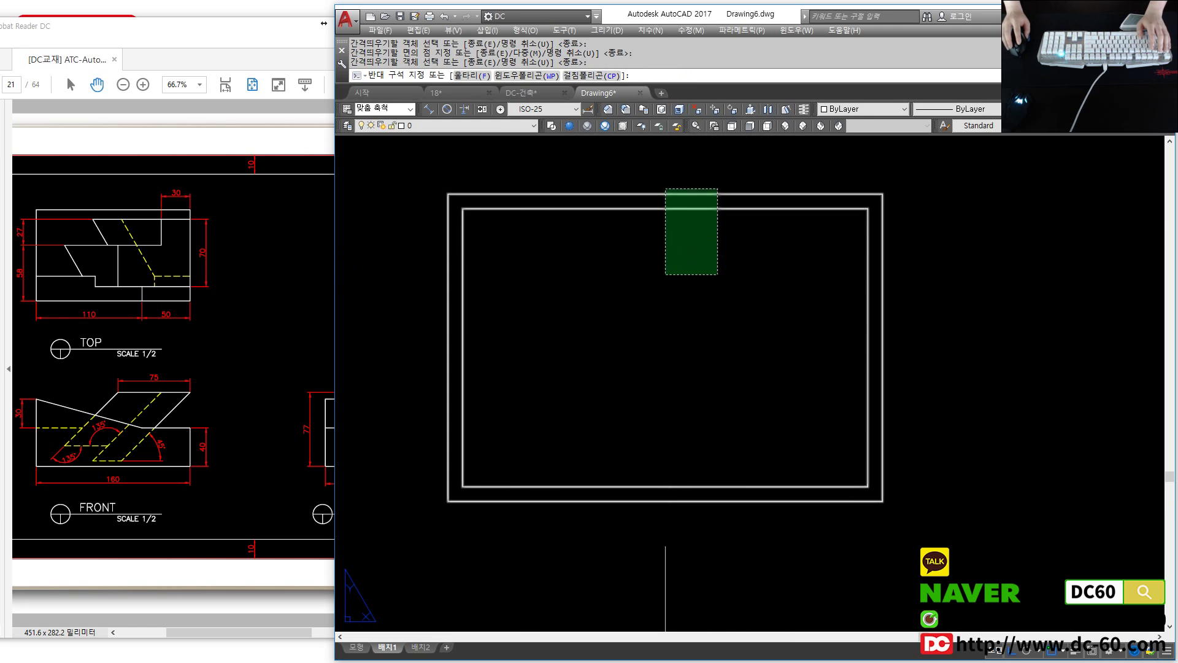
left_click(666, 193)
right_click(665, 193)
key("Escape")
middle_click_drag(842, 235, 747, 234)
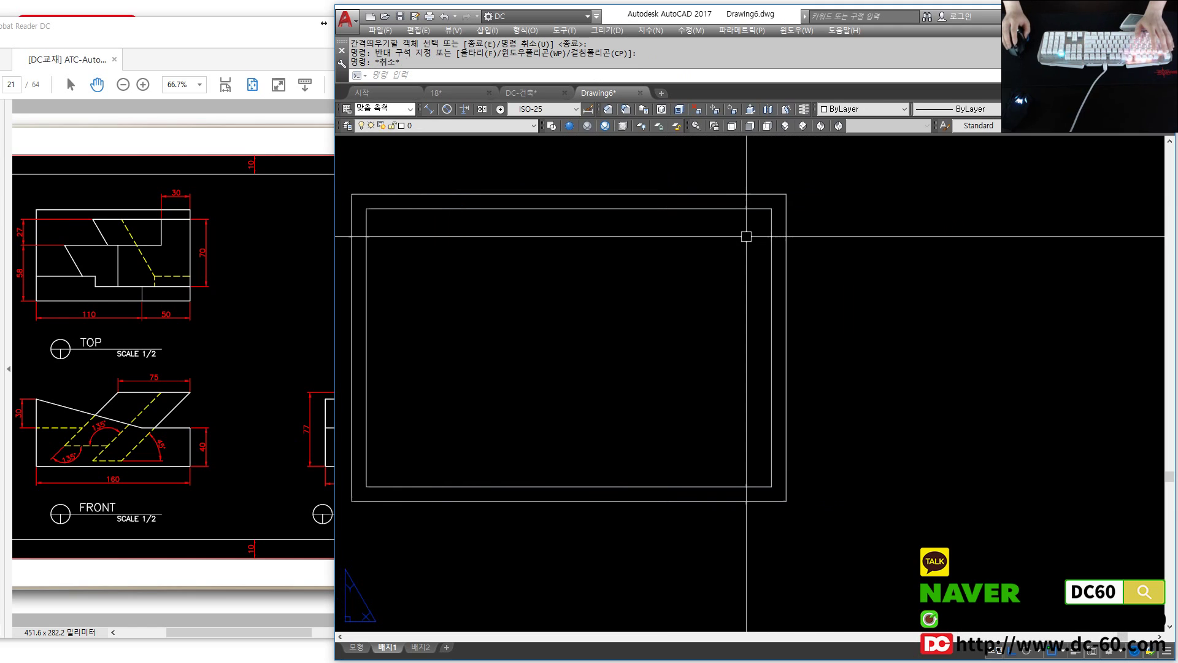
left_click(724, 236)
key("Escape")
scroll(791, 214, "up", 2)
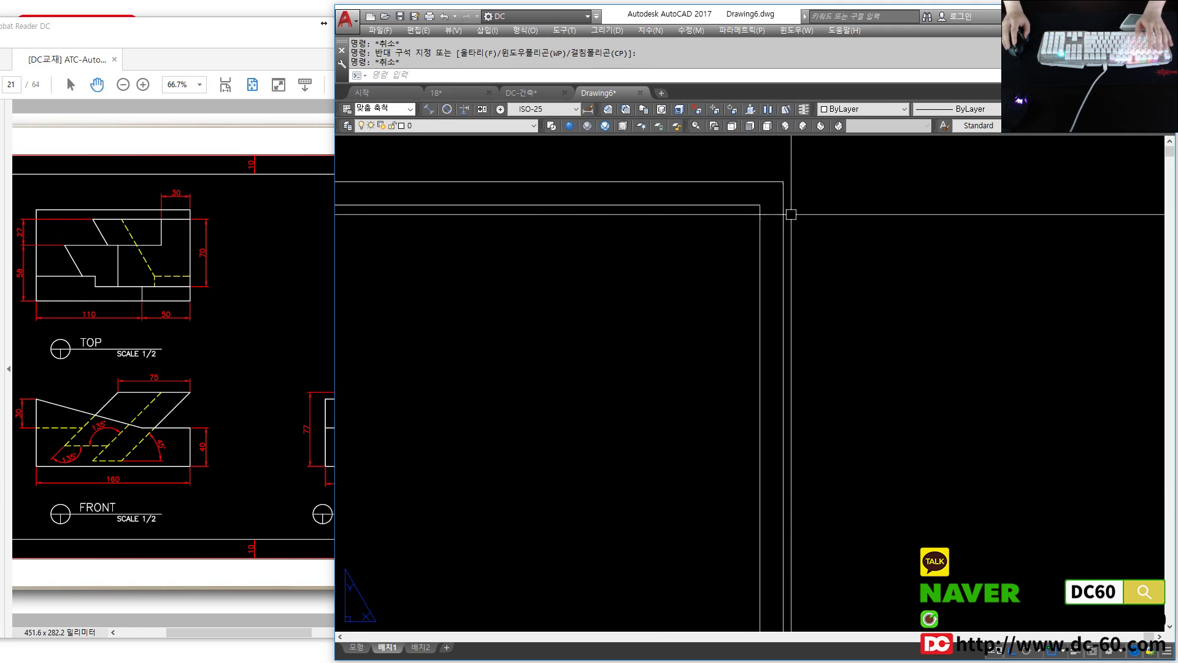
left_click(298, 232)
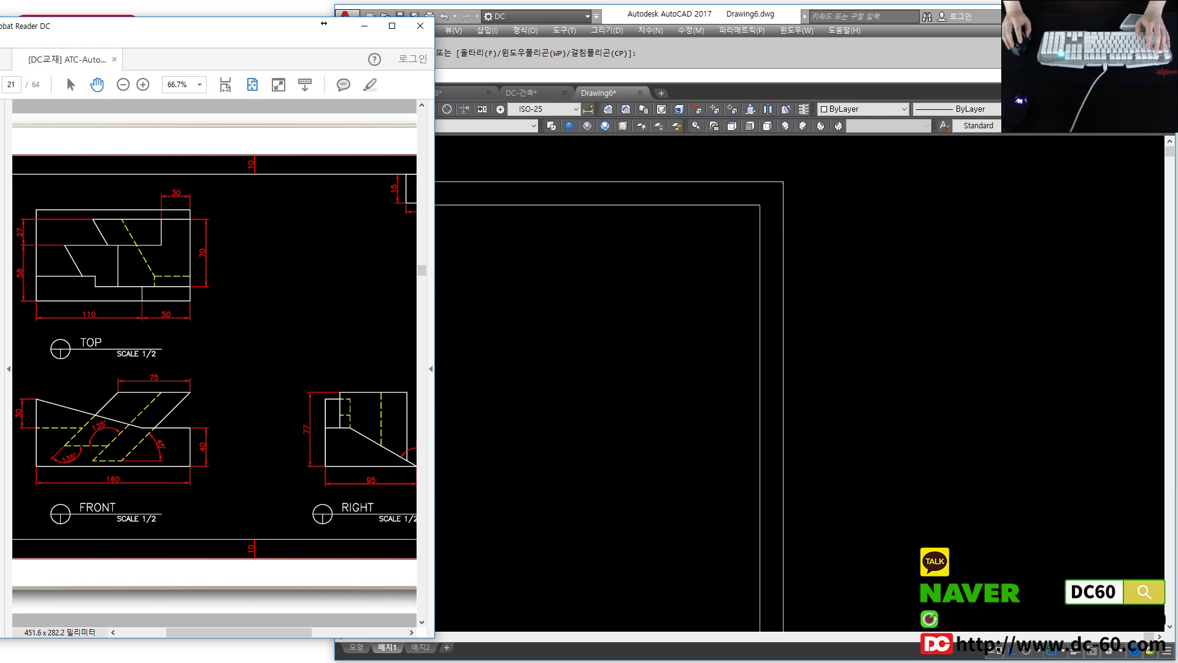
left_click_drag(348, 215, 207, 215)
left_click(641, 246)
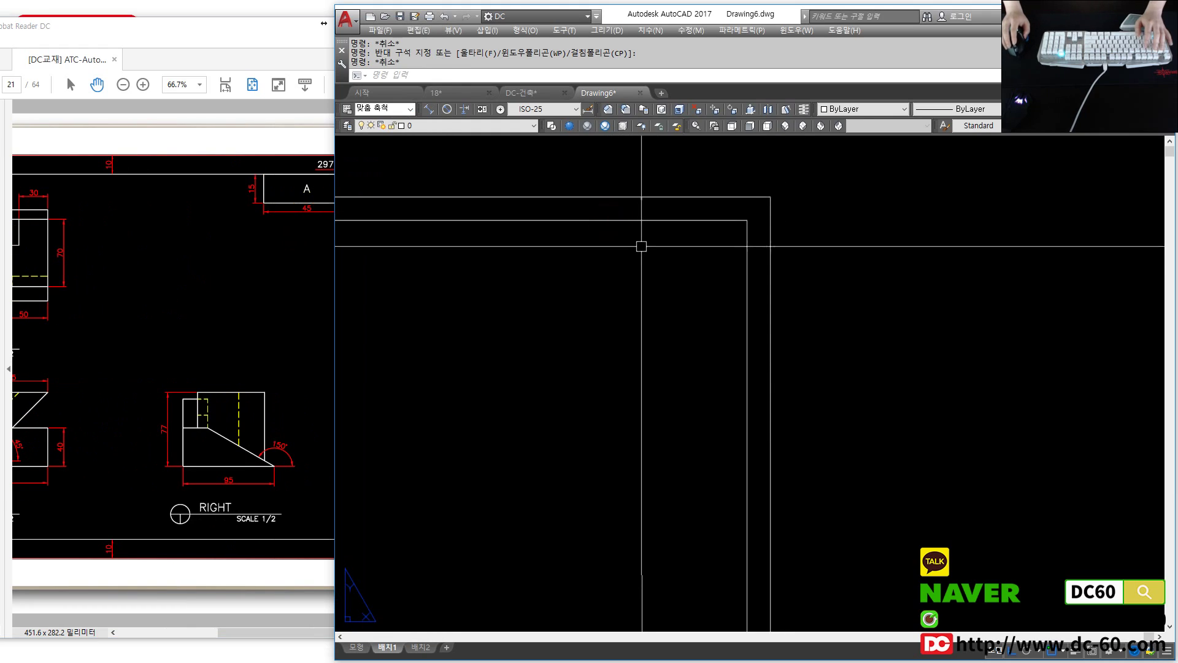
Draw a 45 by 15 title box from the inner frame's top-right corner with RECTANG.
type("rec")
key("Return")
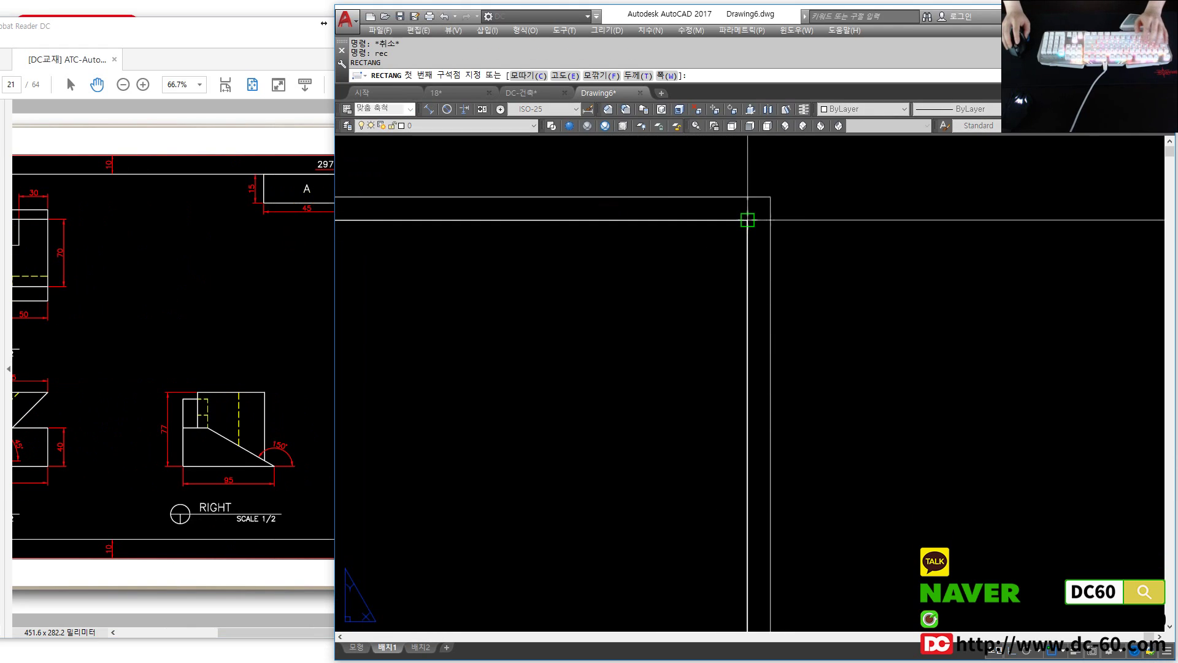
left_click(747, 220)
type("@-45,-15")
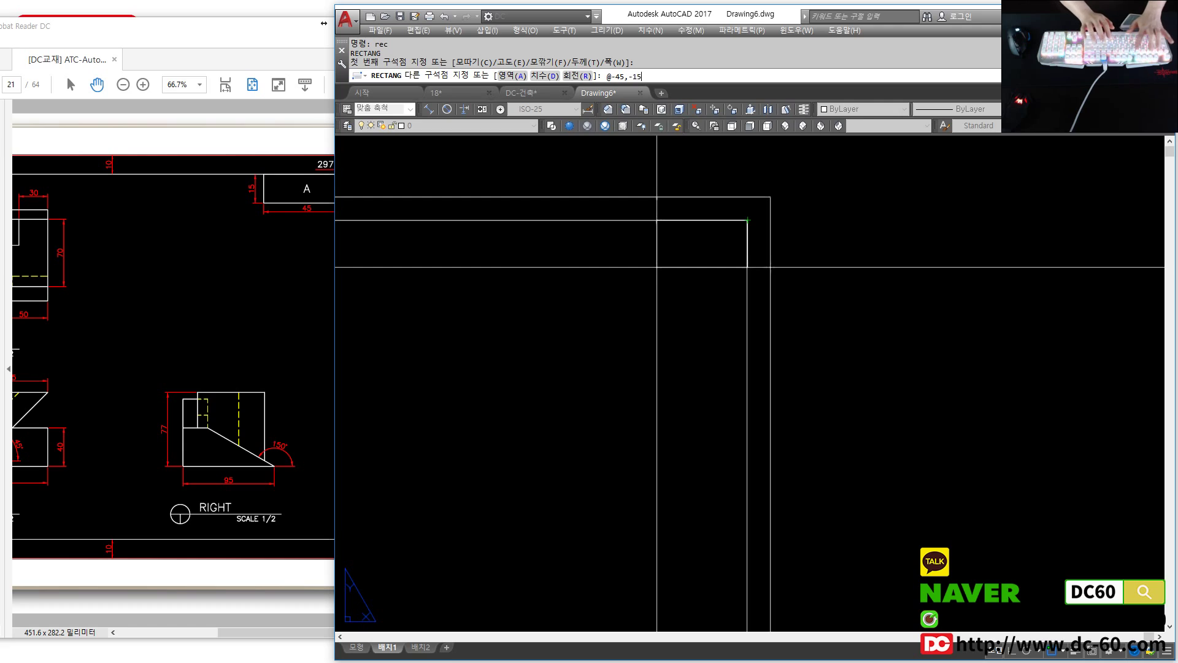
key("Return")
key("Escape")
left_click(679, 221)
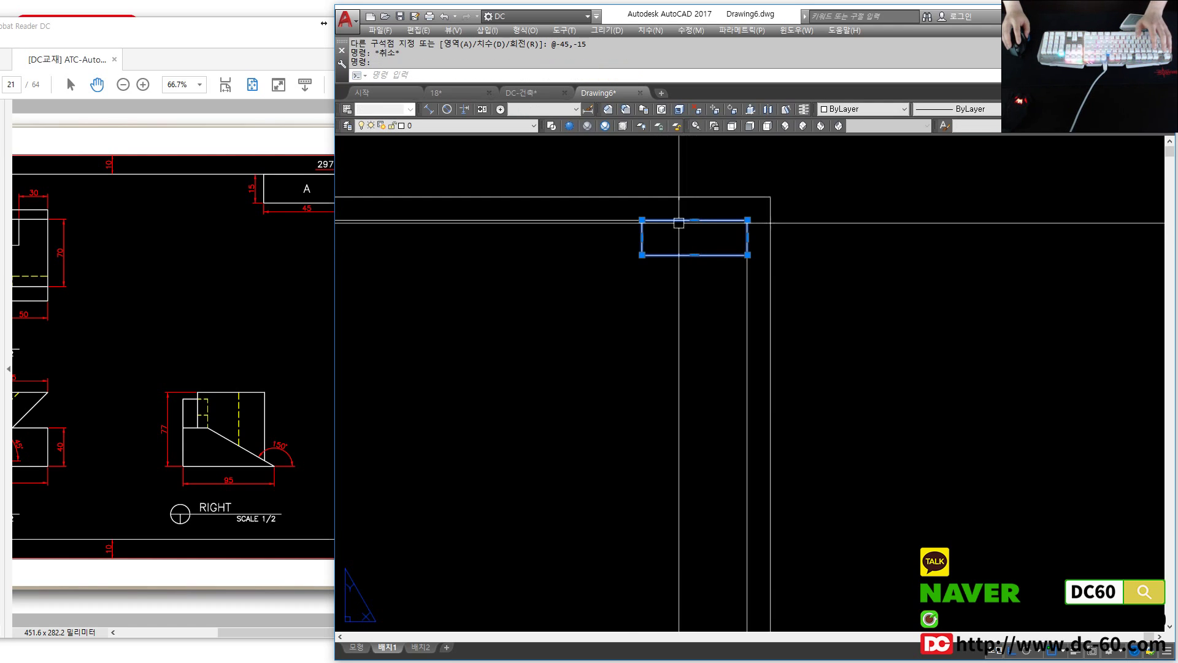
key("Escape")
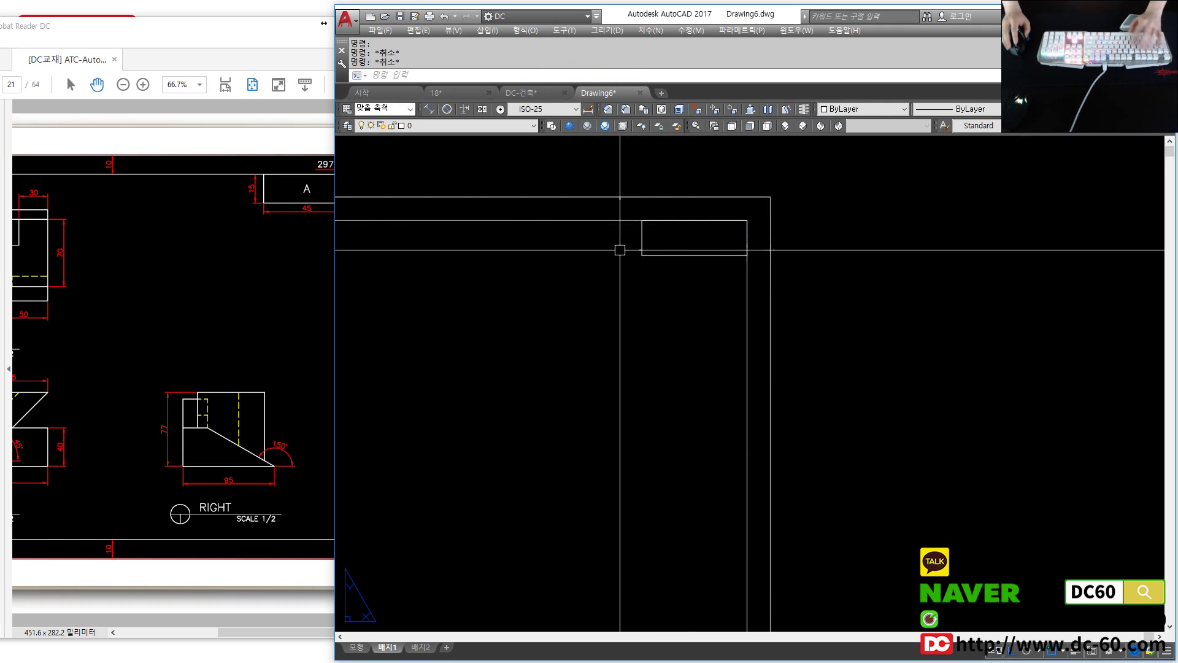
Try multiline text in the title box with middle-left justification, then undo it.
type("et")
key("Return")
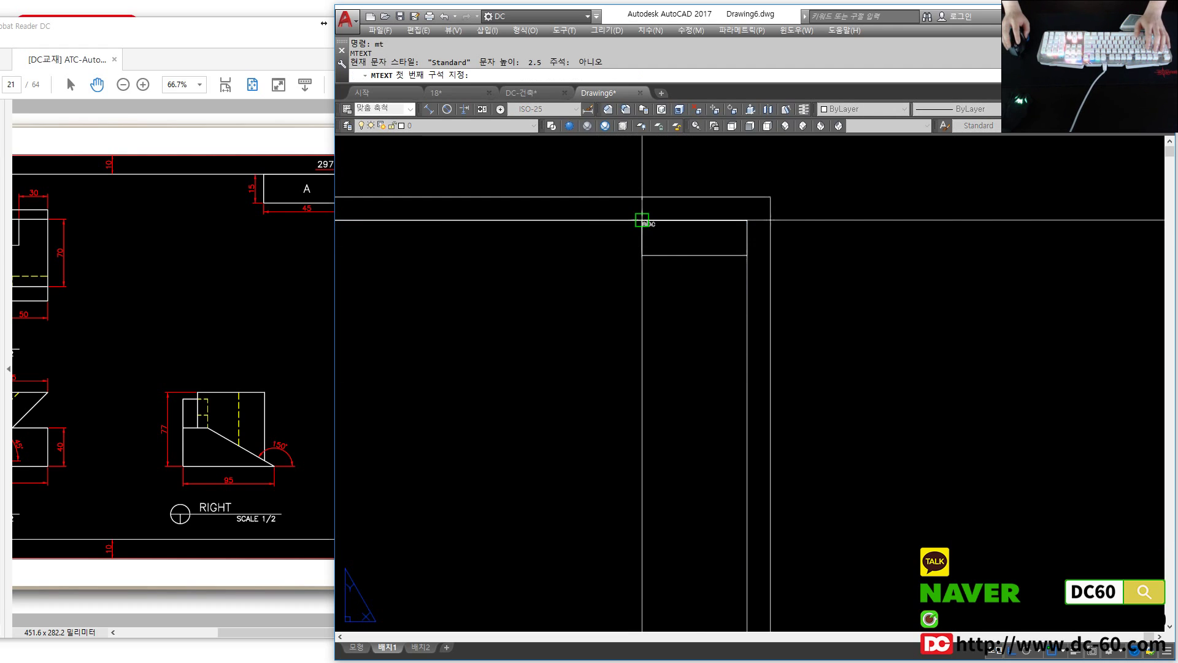
left_click(642, 220)
left_click(747, 255)
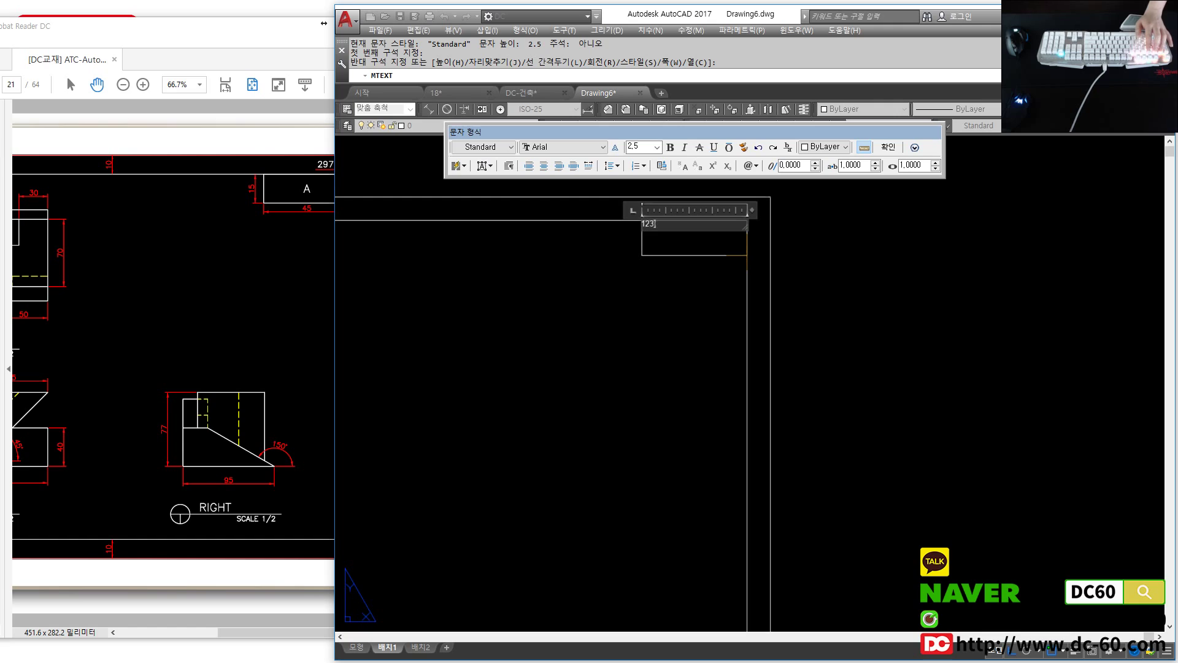
type("12312312")
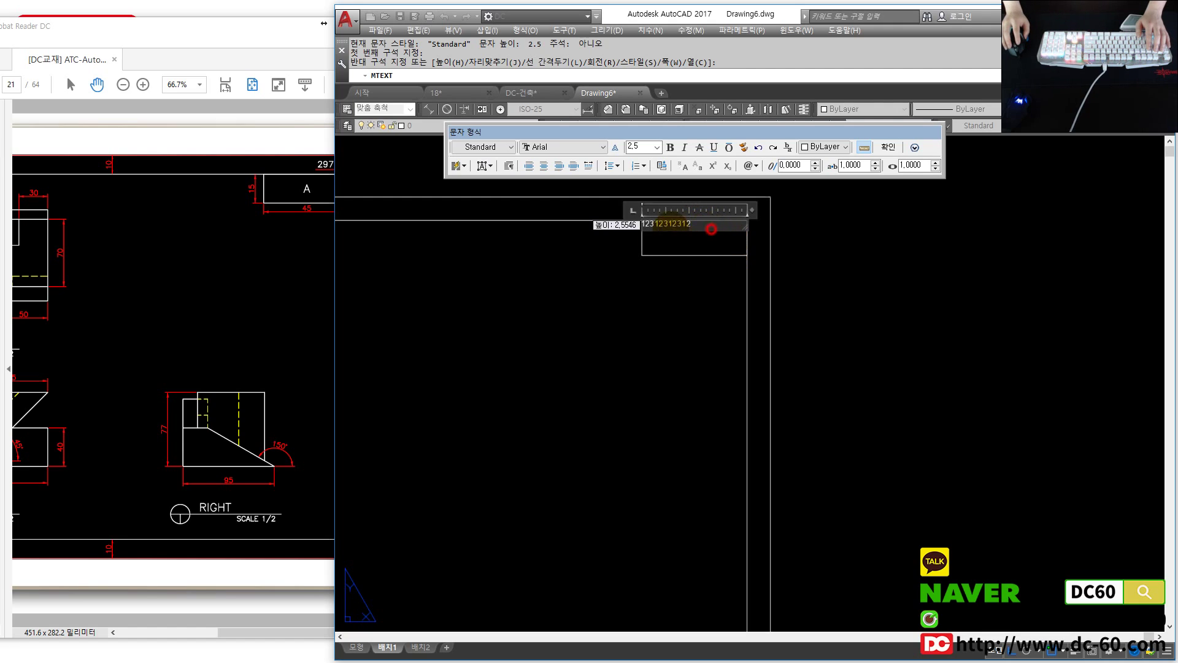
mouse_move(710, 223)
left_mouse_down()
mouse_move(642, 223)
mouse_move(724, 227)
left_mouse_up()
left_click(641, 147)
type("4")
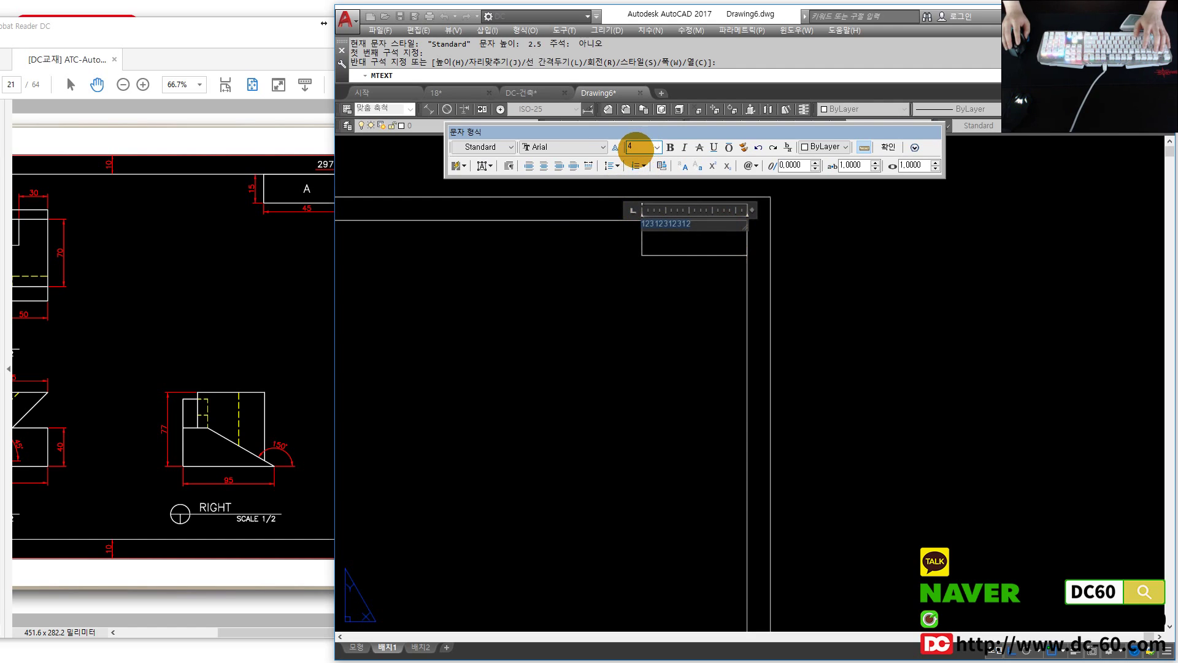
left_click(484, 166)
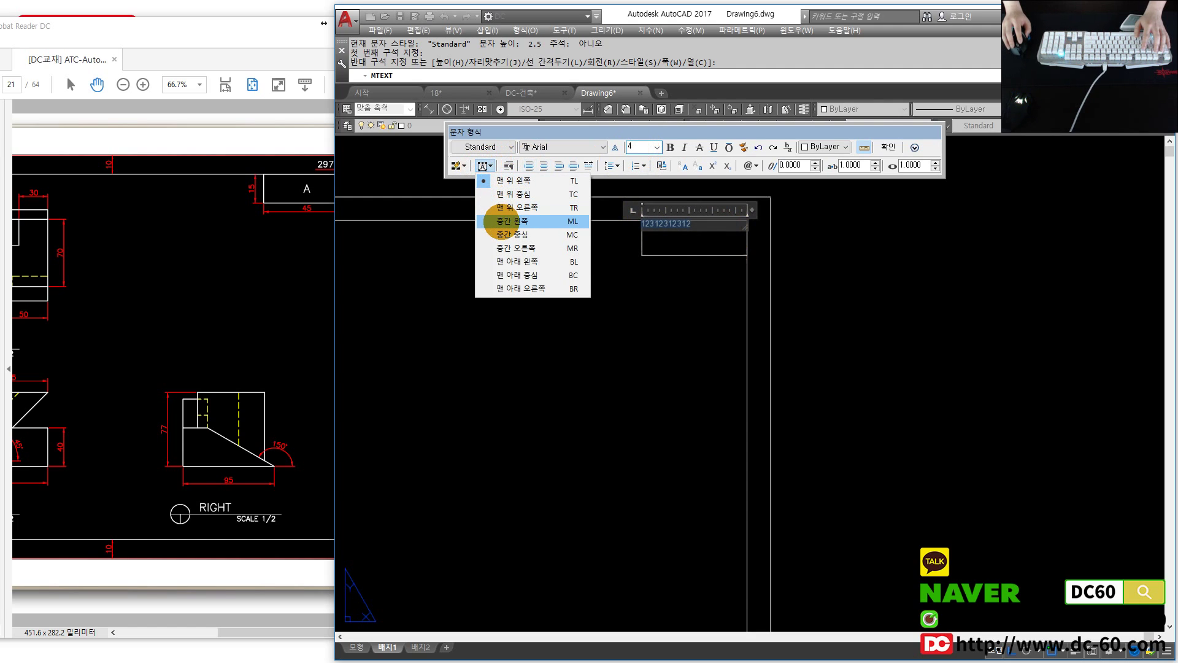
left_click(502, 221)
left_click(888, 147)
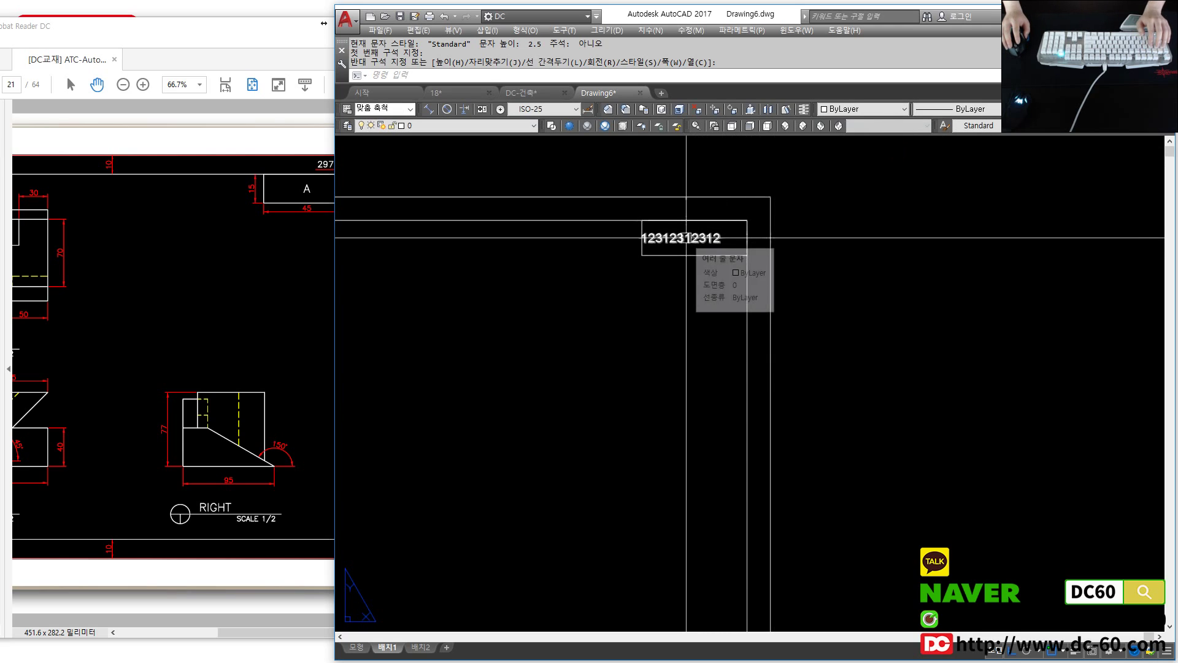
key("ctrl+z")
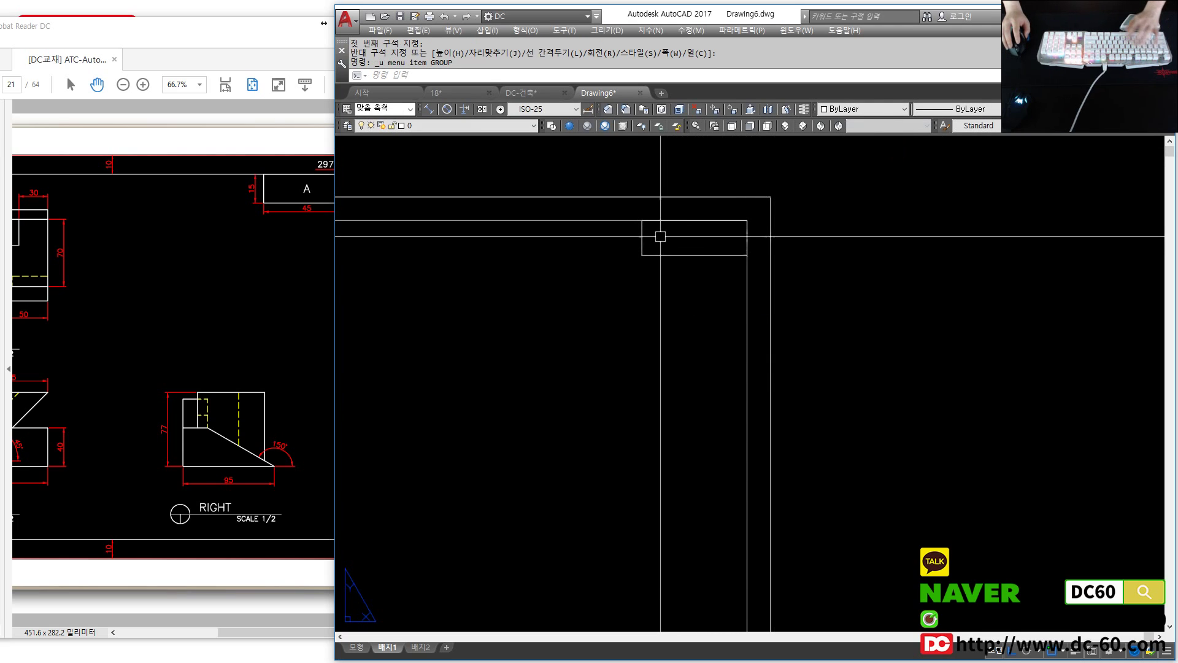
Add MTEXT '12312312' in the title box with Middle Center justification.
type("mt")
key("Return")
left_click(642, 220)
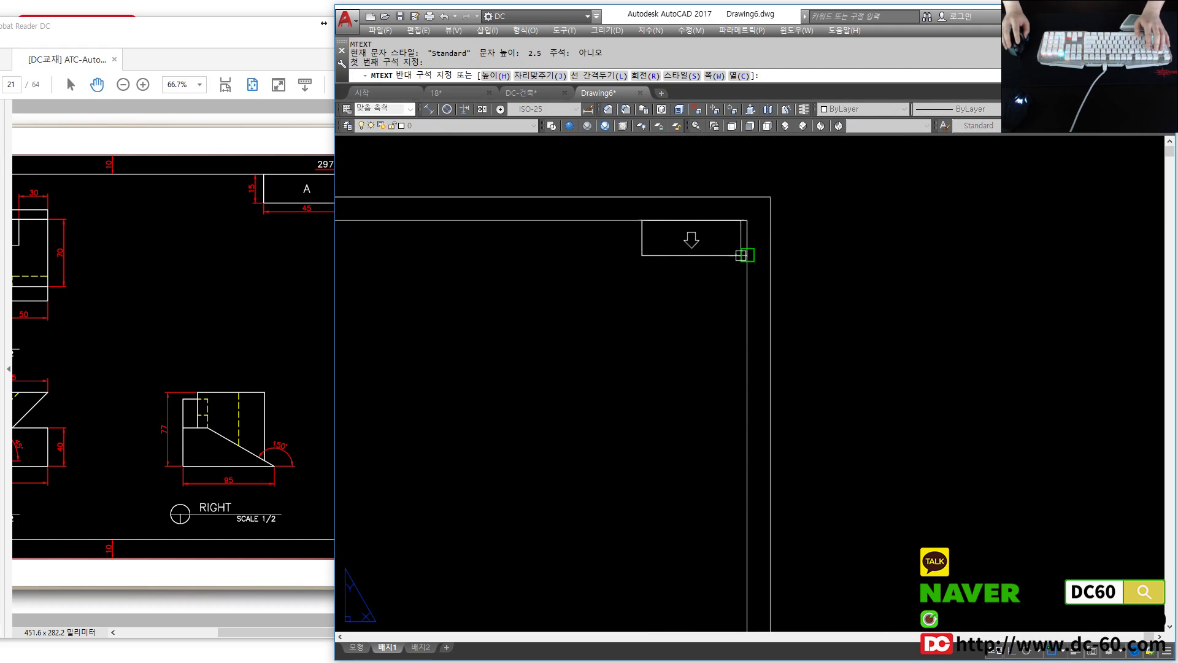
left_click(746, 256)
type("12312312")
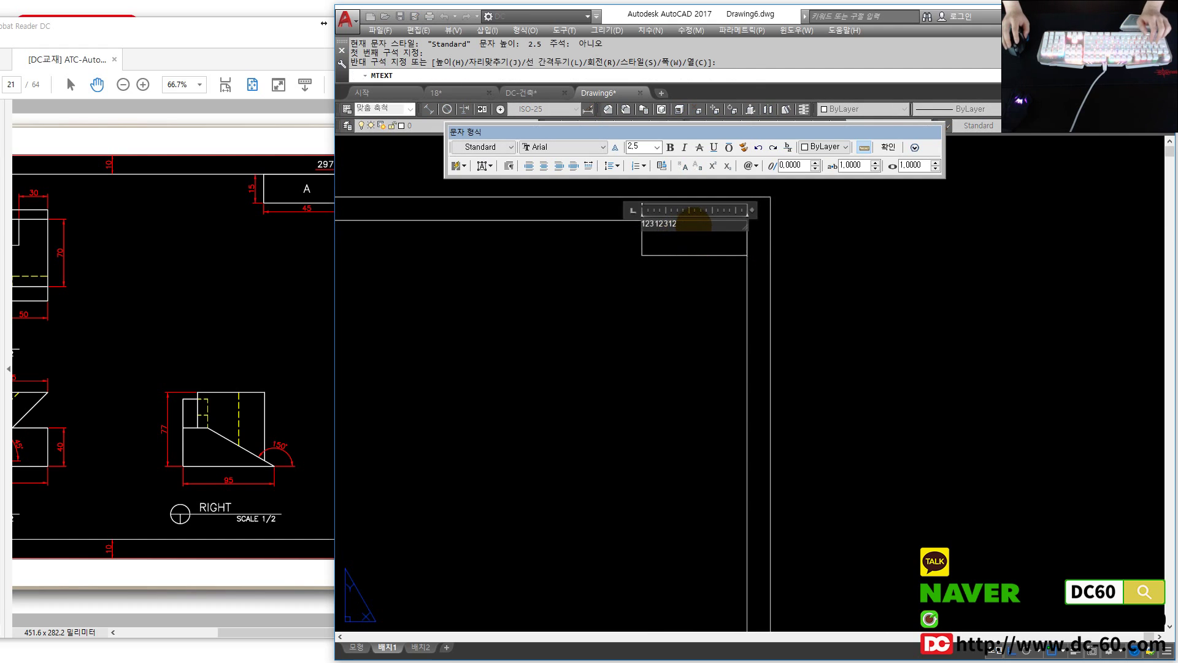
type("4")
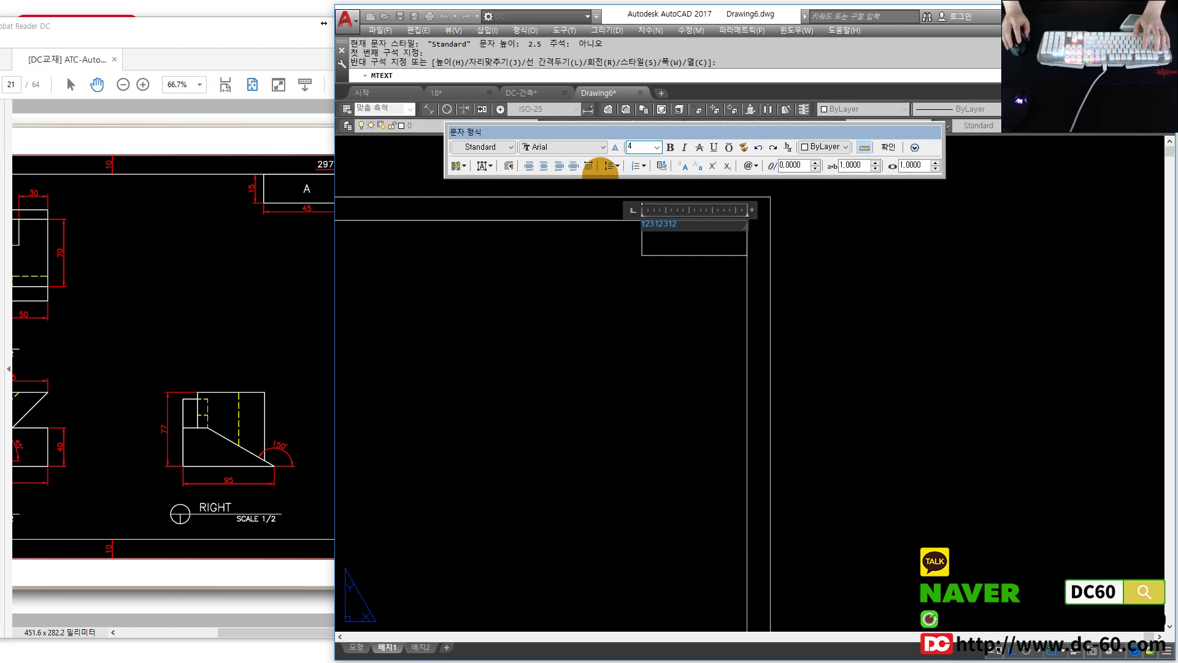
left_click(484, 165)
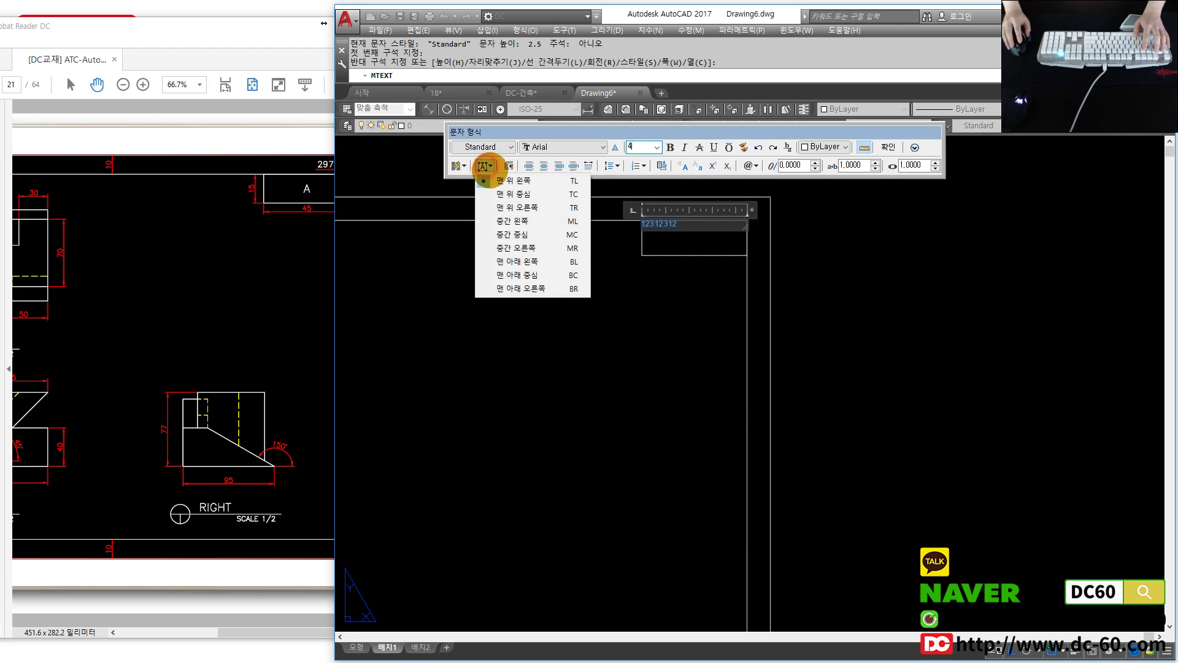
left_click(523, 233)
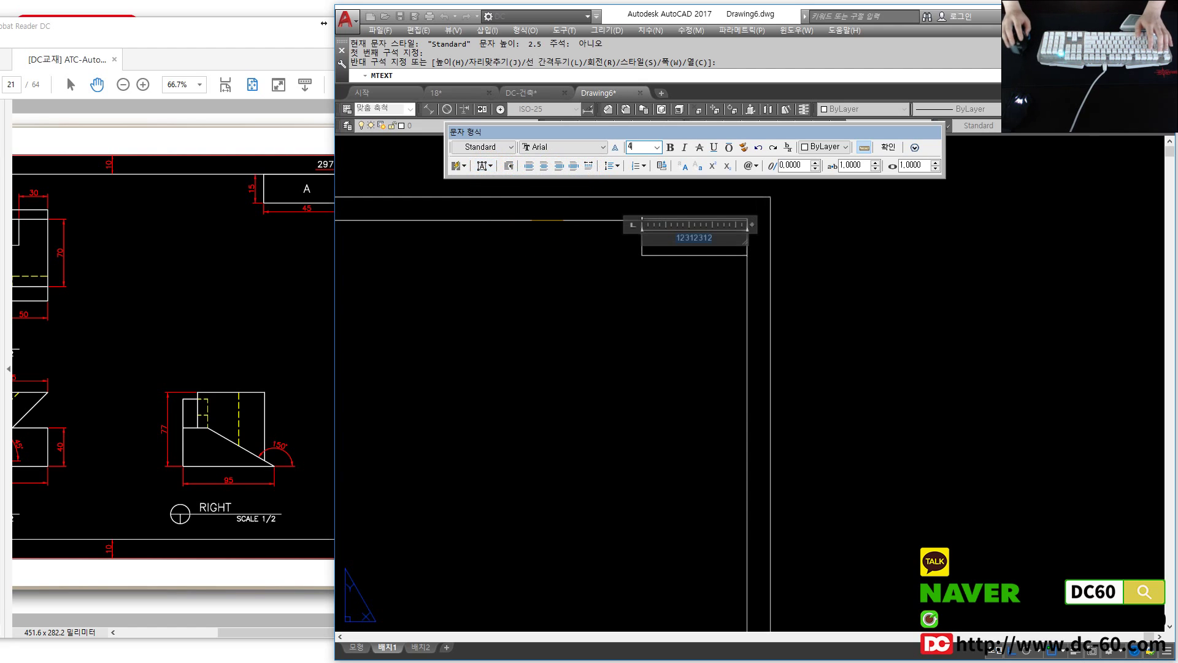
left_click(888, 147)
scroll(736, 227, "up", 3)
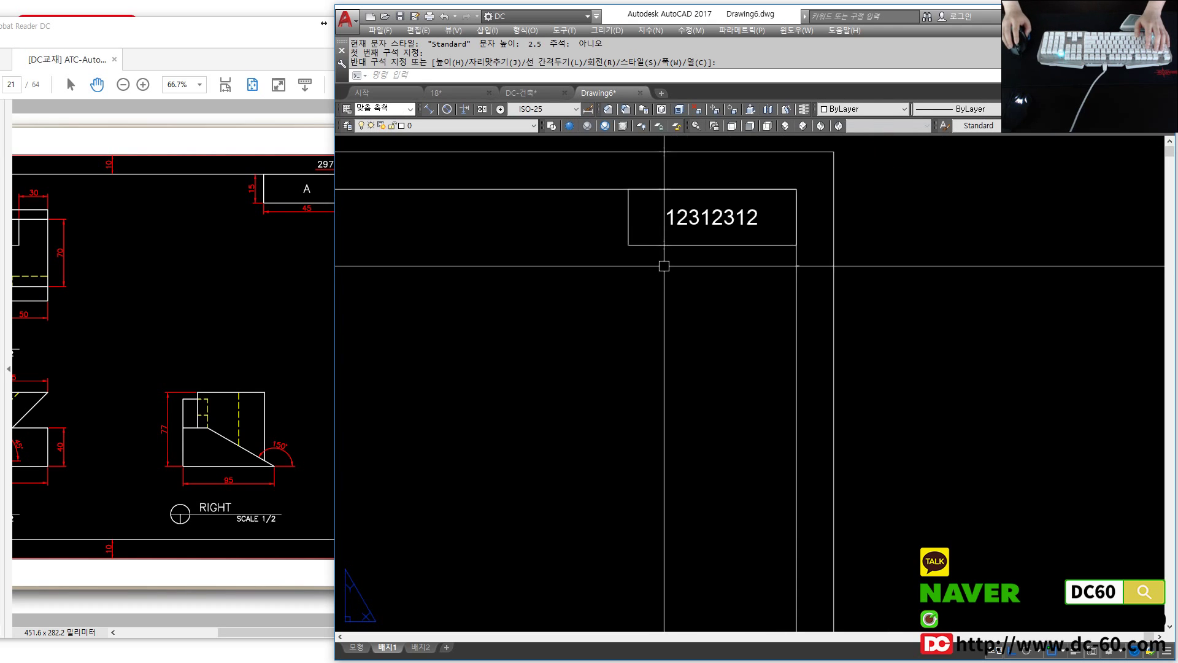
scroll(669, 246, "down", 3)
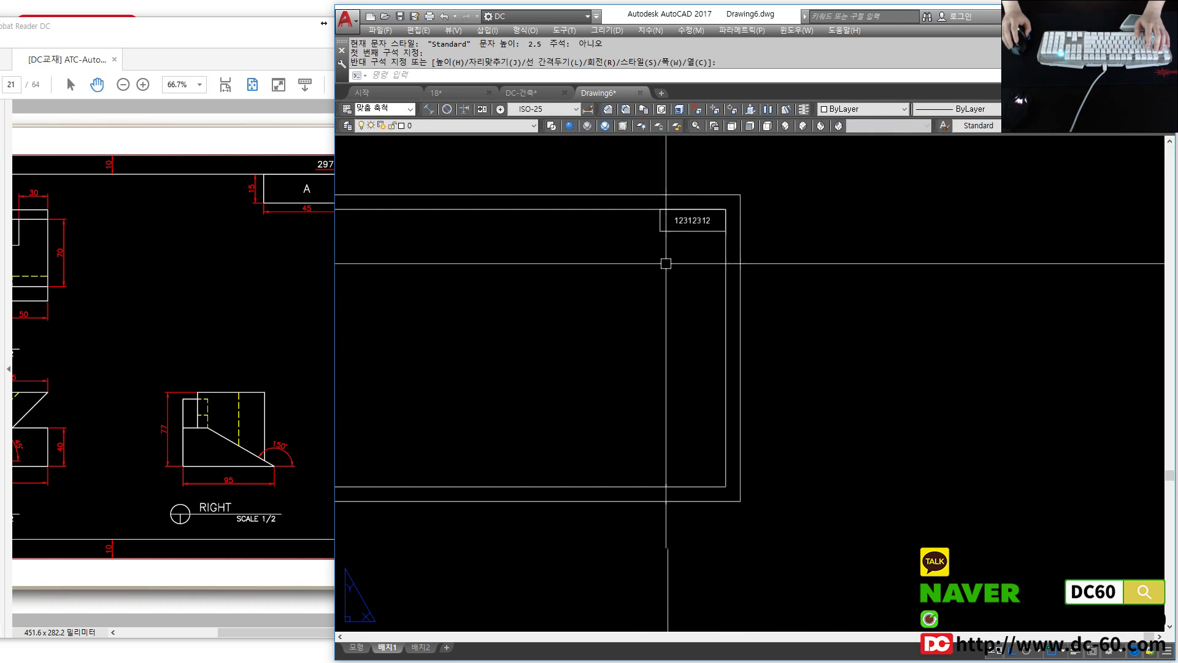
scroll(776, 265, "down", 2)
middle_click_drag(777, 266, 708, 269)
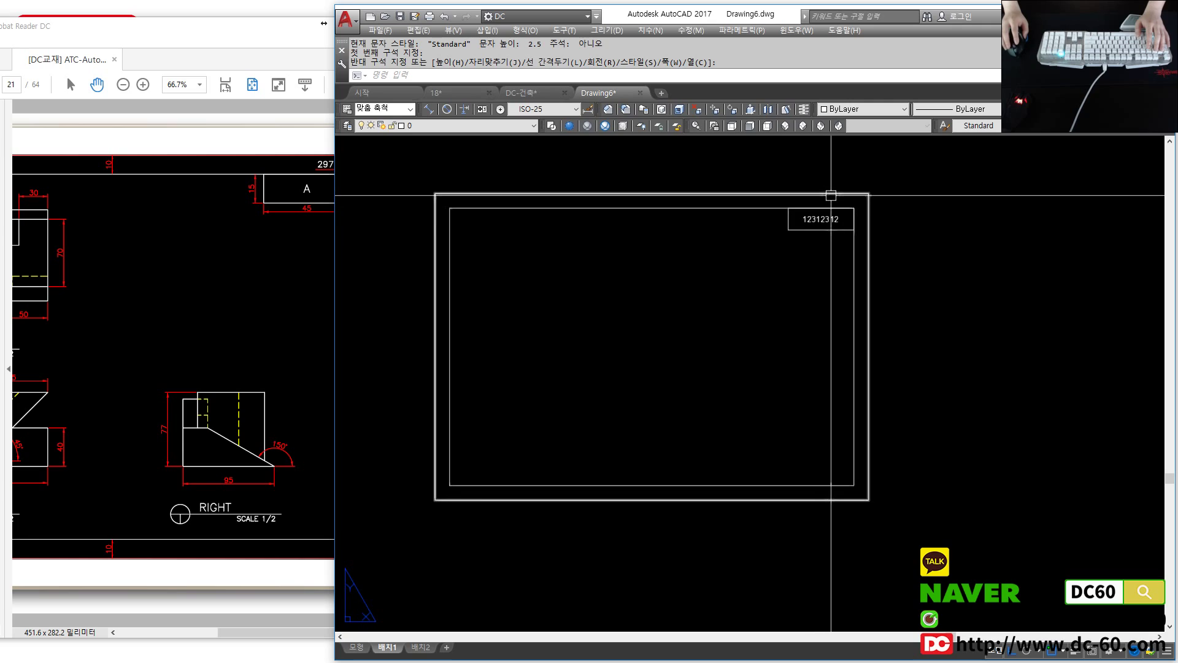
Erase the extra outer rectangle, after undoing a mistaken erase of the frame.
type("e")
key("Return")
left_click(822, 195)
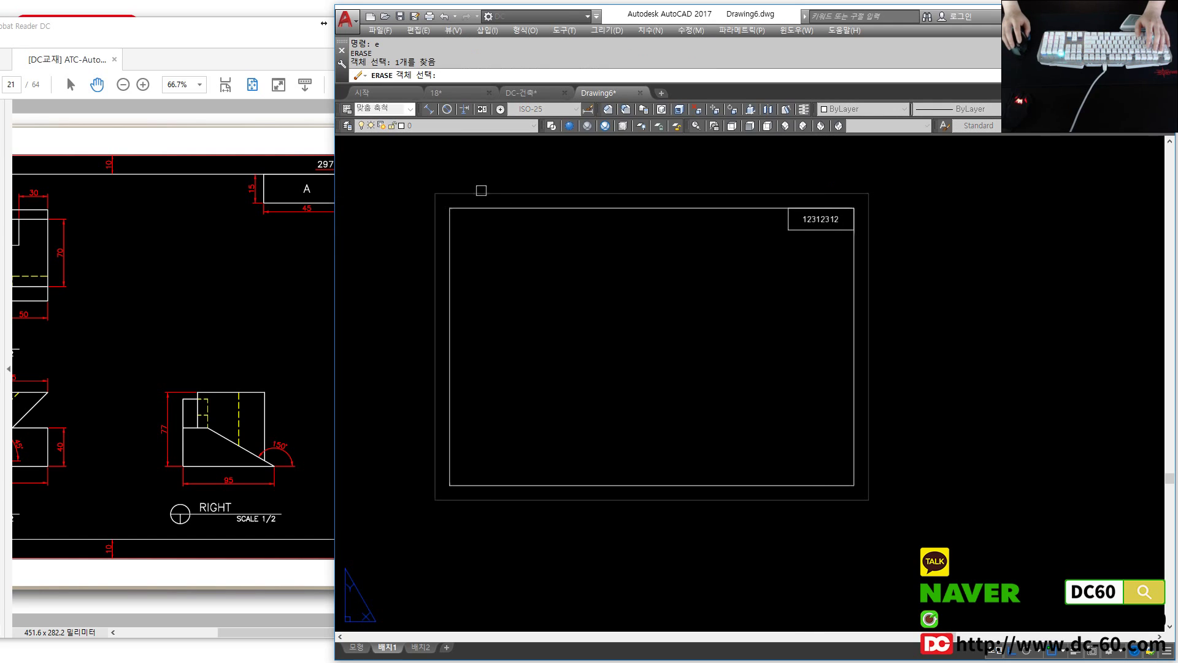
key("Return")
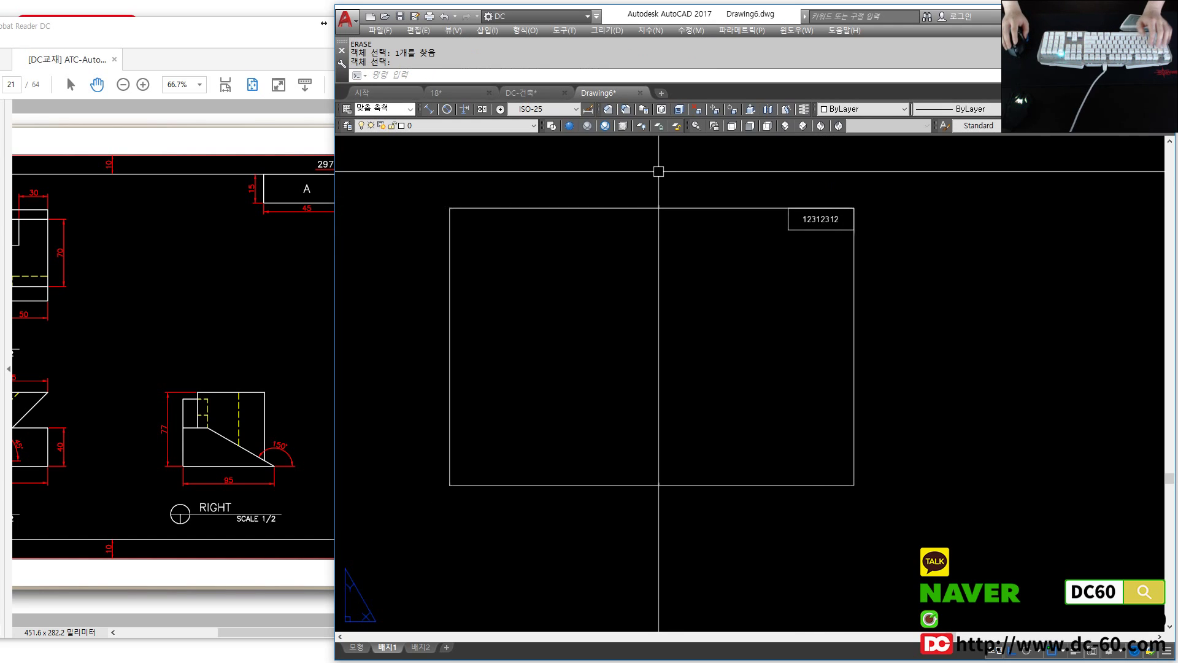
key("ctrl+z")
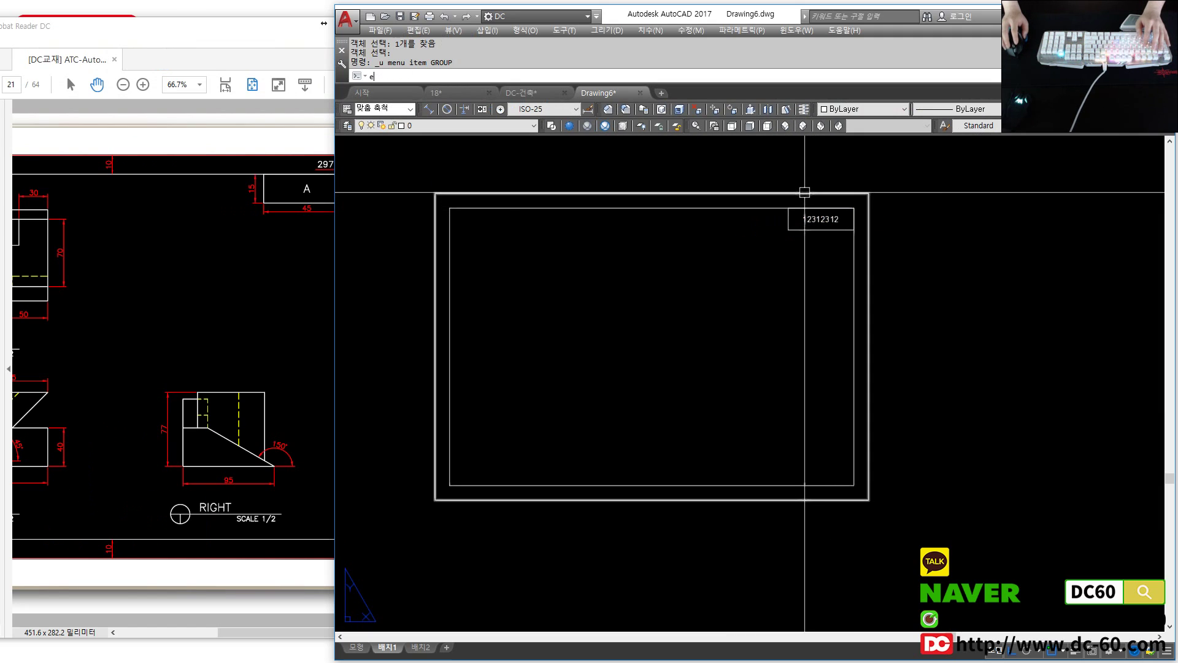
type("e")
key("Return")
left_click(802, 192)
key("Return")
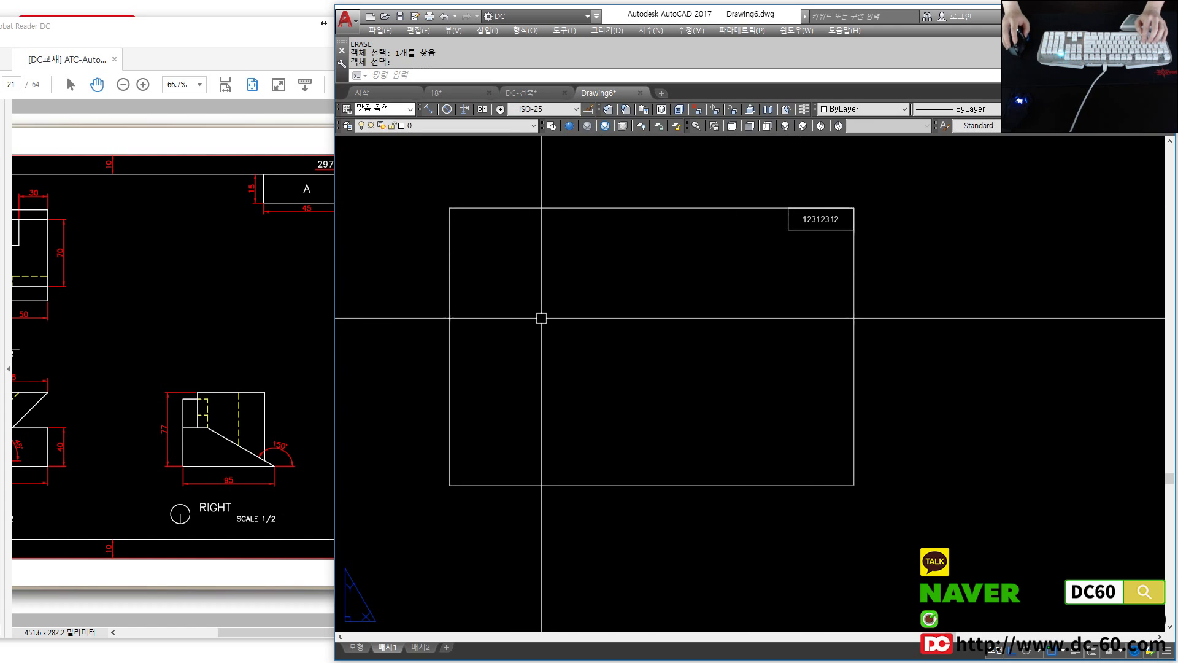
Measure the frame corner to corner with DIST: 277 by 190, diagonal 335.9.
type("di")
key("Return")
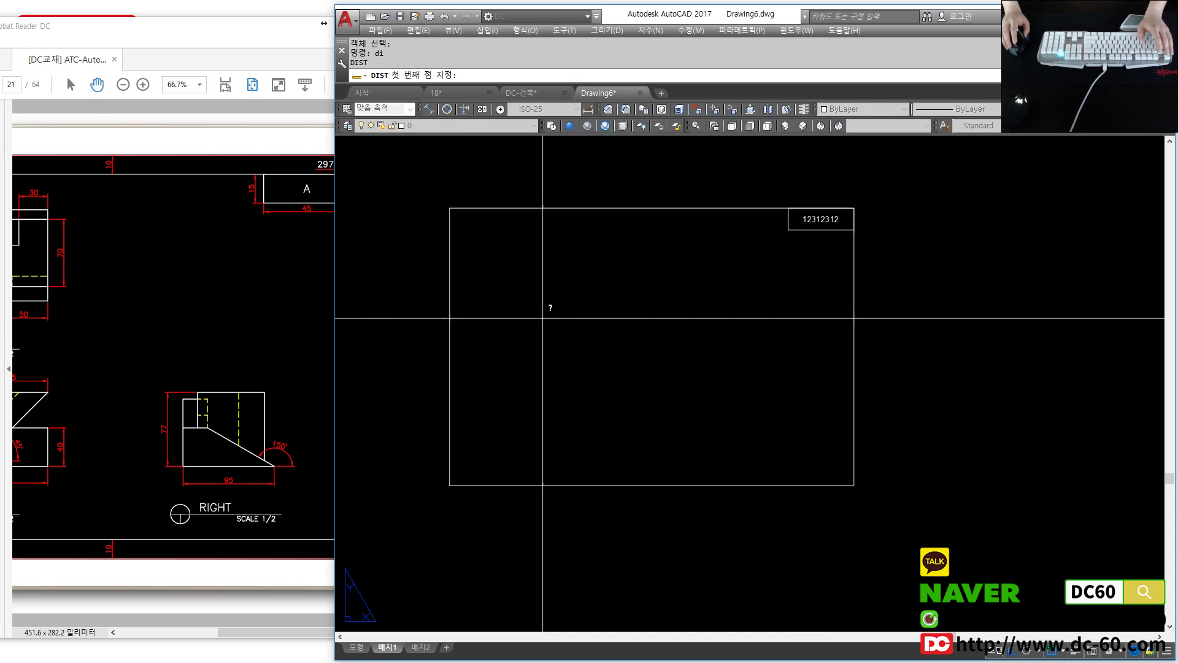
key("Escape")
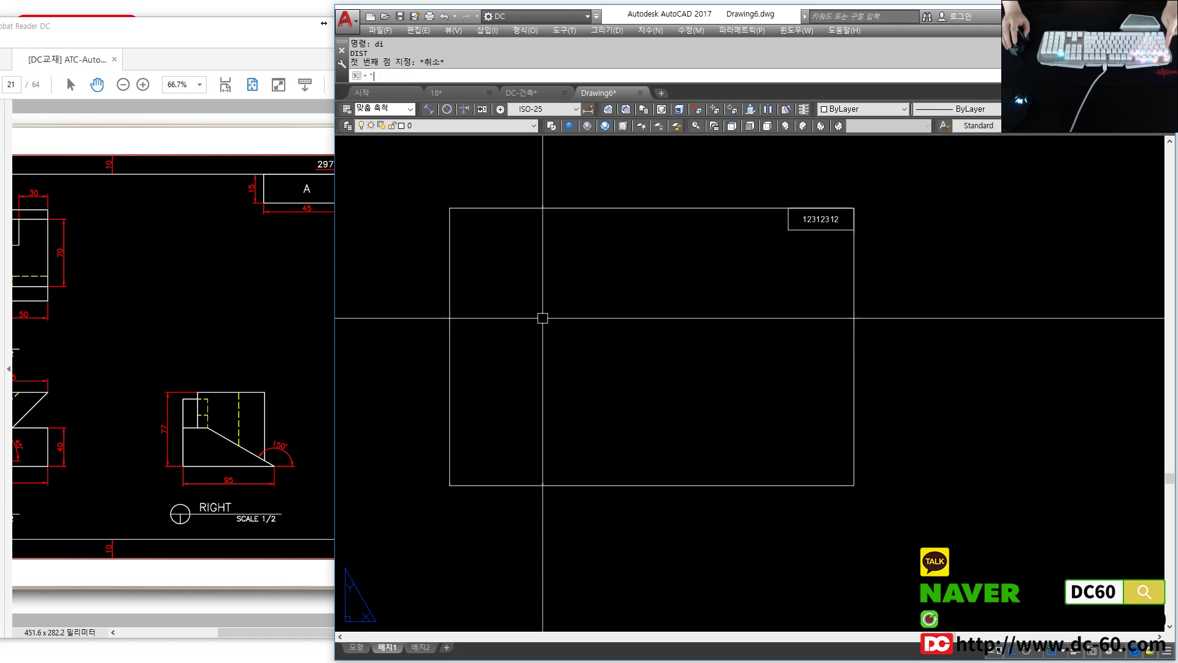
key("Return")
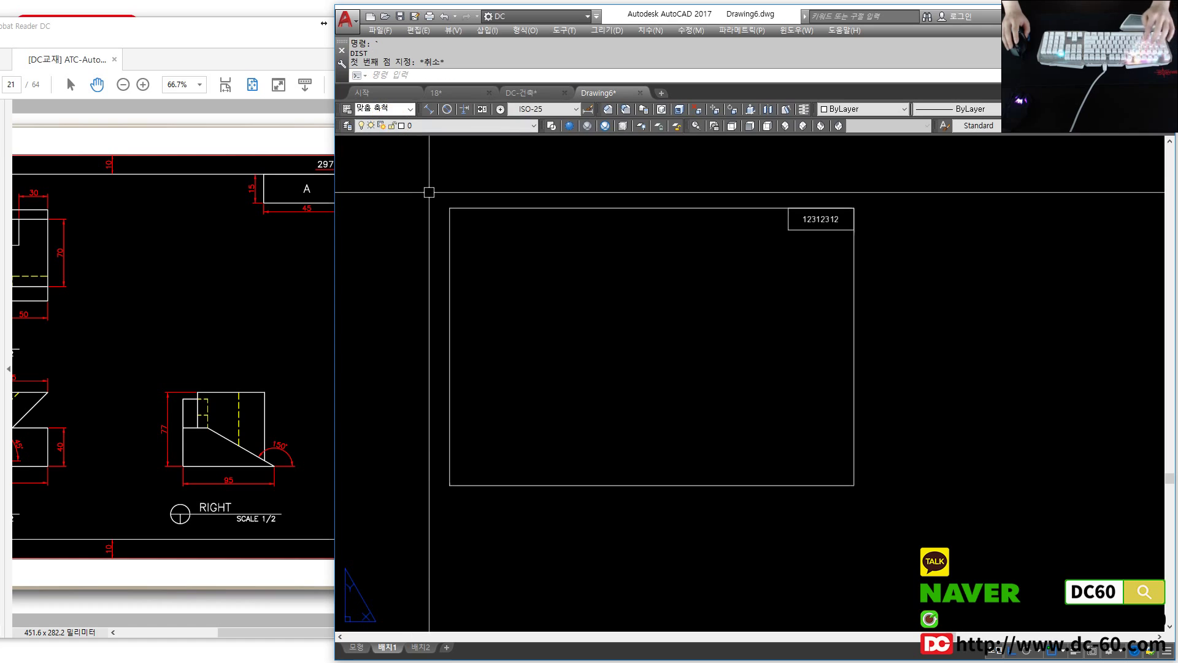
left_click(450, 486)
left_click(857, 215)
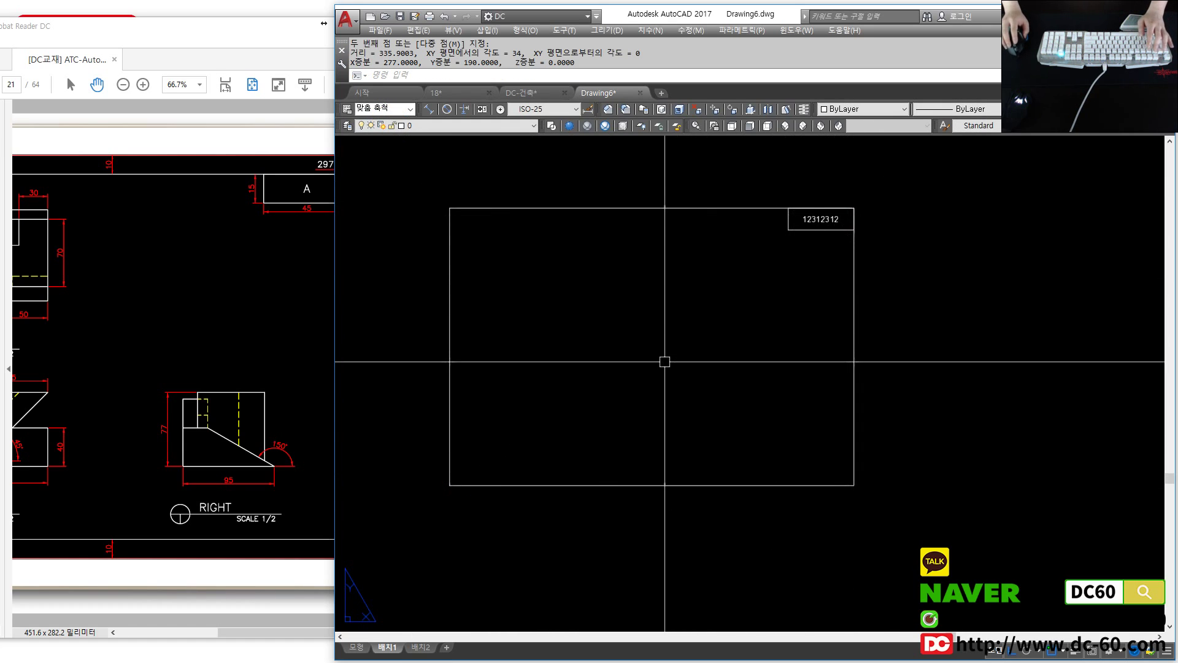
Rearrange the windows and bring the reference PDF to the front.
left_click_drag(851, 213, 854, 422)
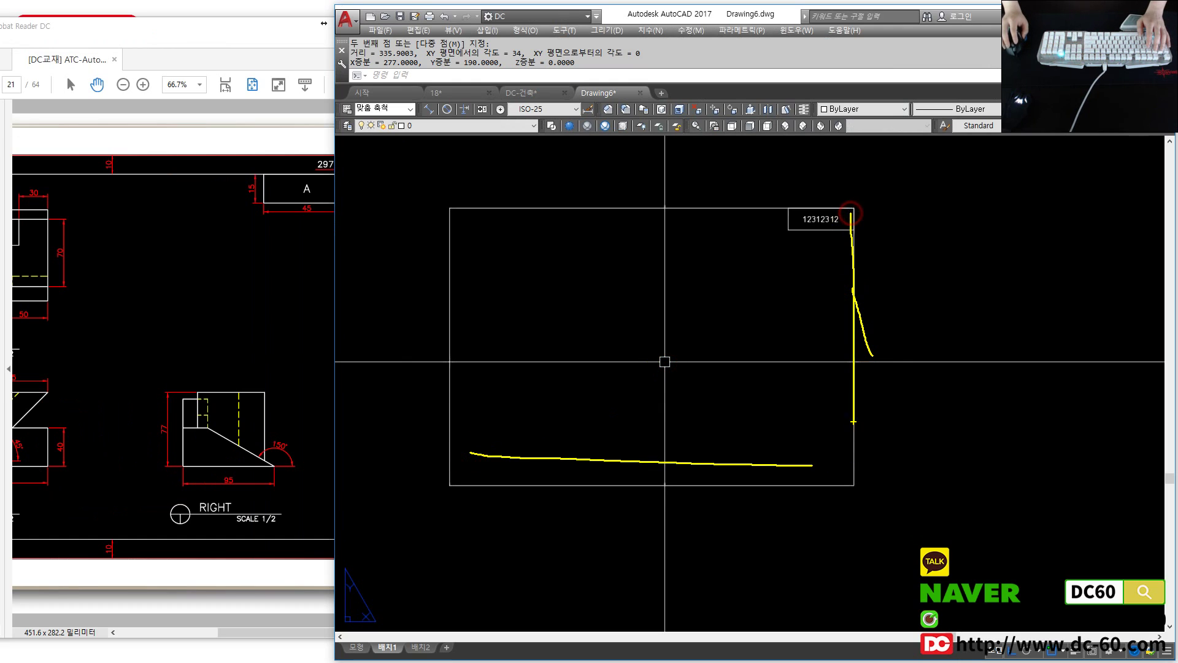
left_click_drag(433, 53, 408, 80)
left_click_drag(465, 44, 510, 53)
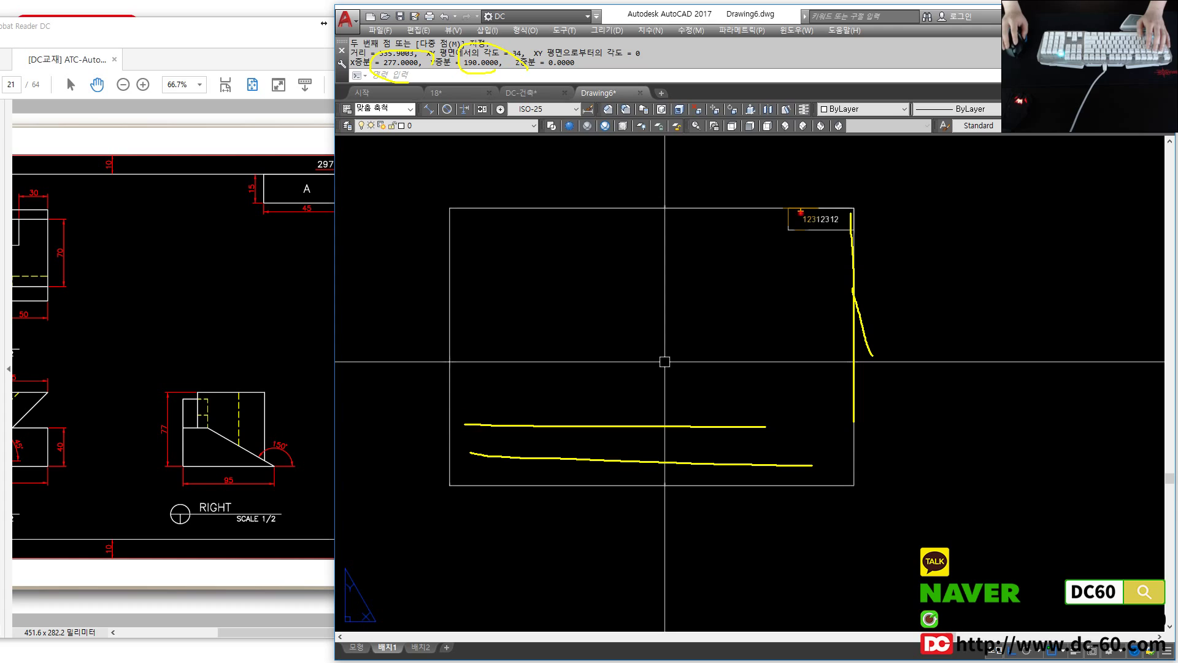
middle_click_drag(684, 361, 713, 356)
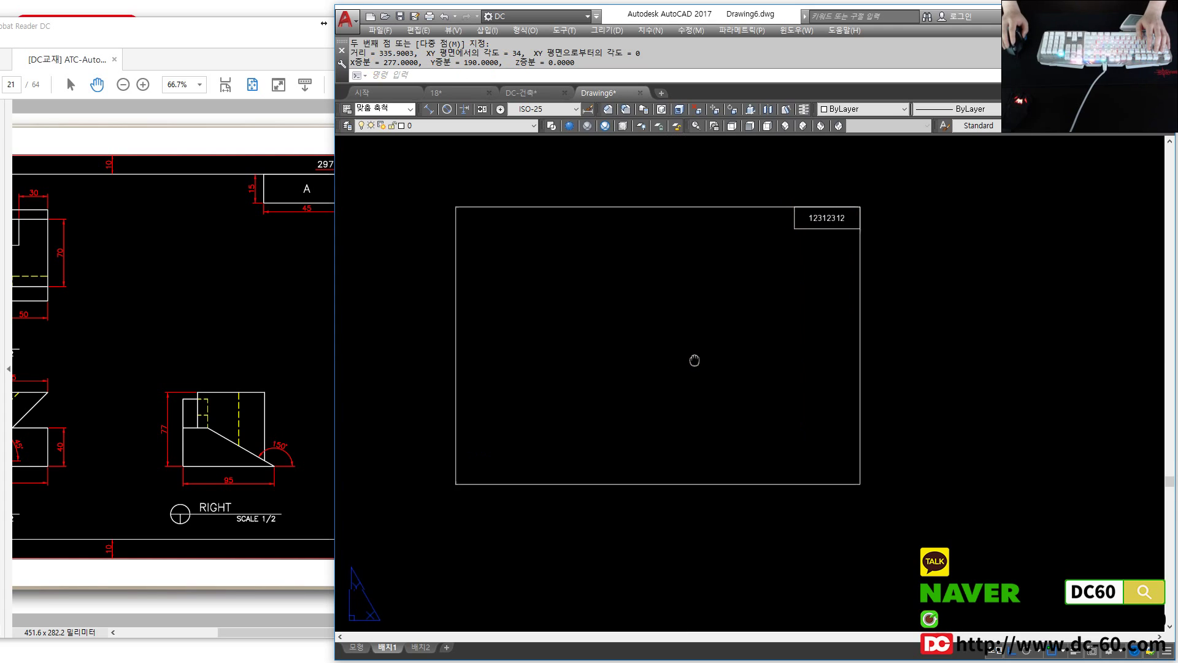
left_click(262, 310)
Create four trial viewports filling the layout frame with MVIEW option 4.
scroll(196, 272, "left", 3)
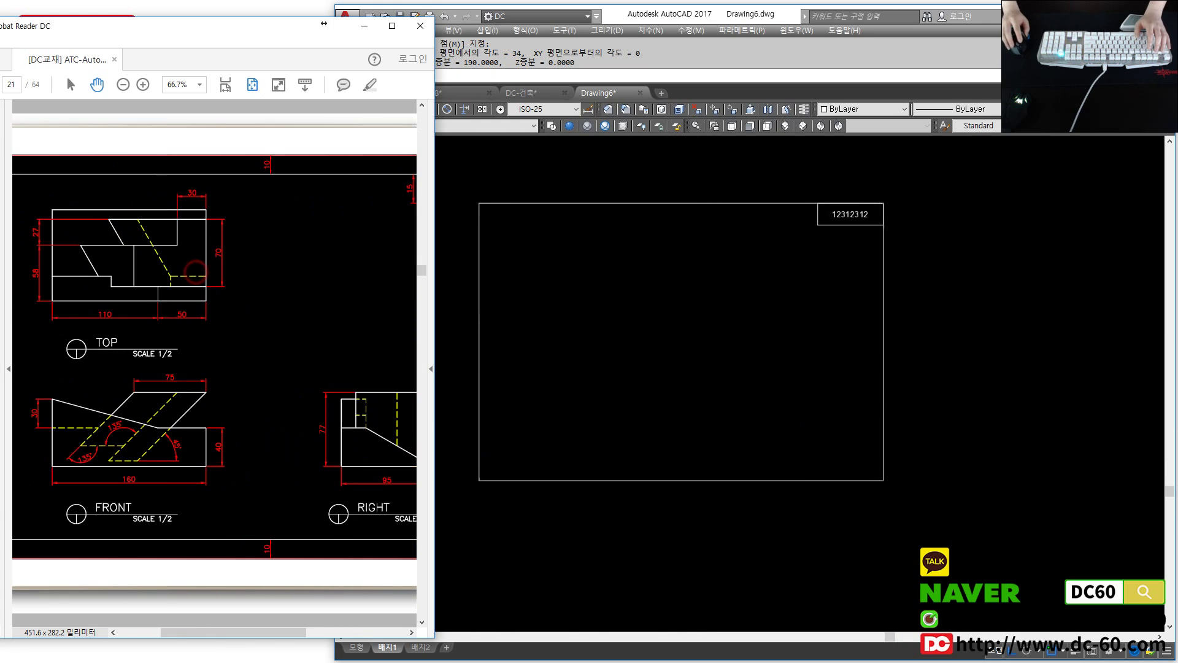
left_click(652, 284)
type("mv")
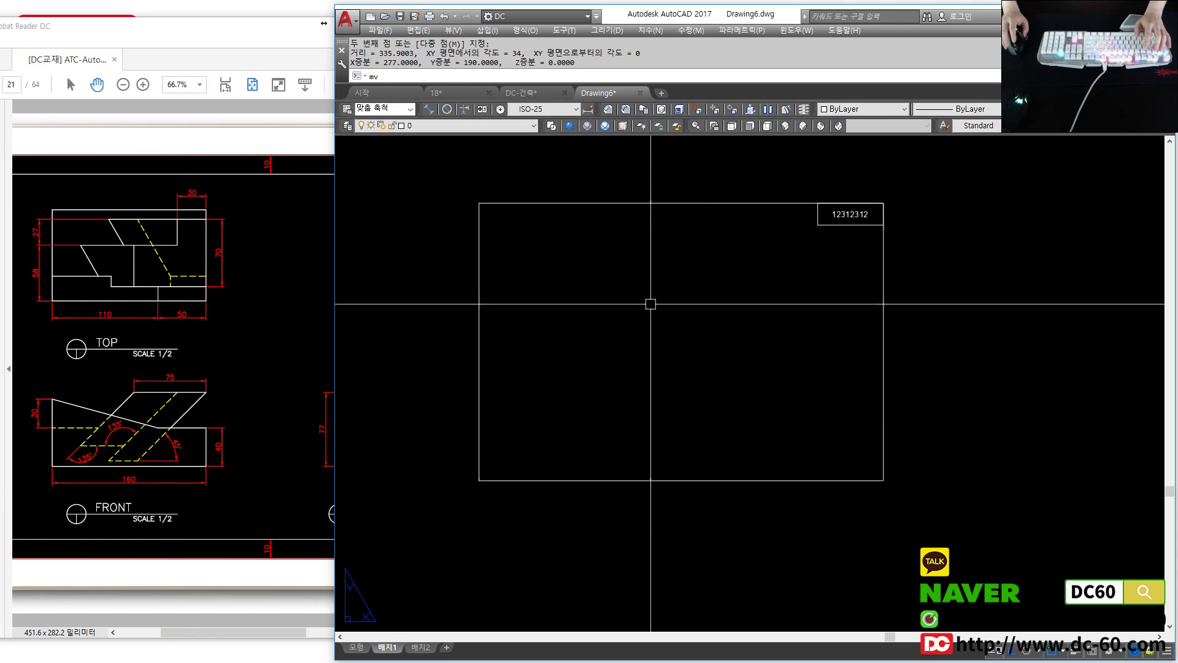
key("Return")
type("4")
key("Return")
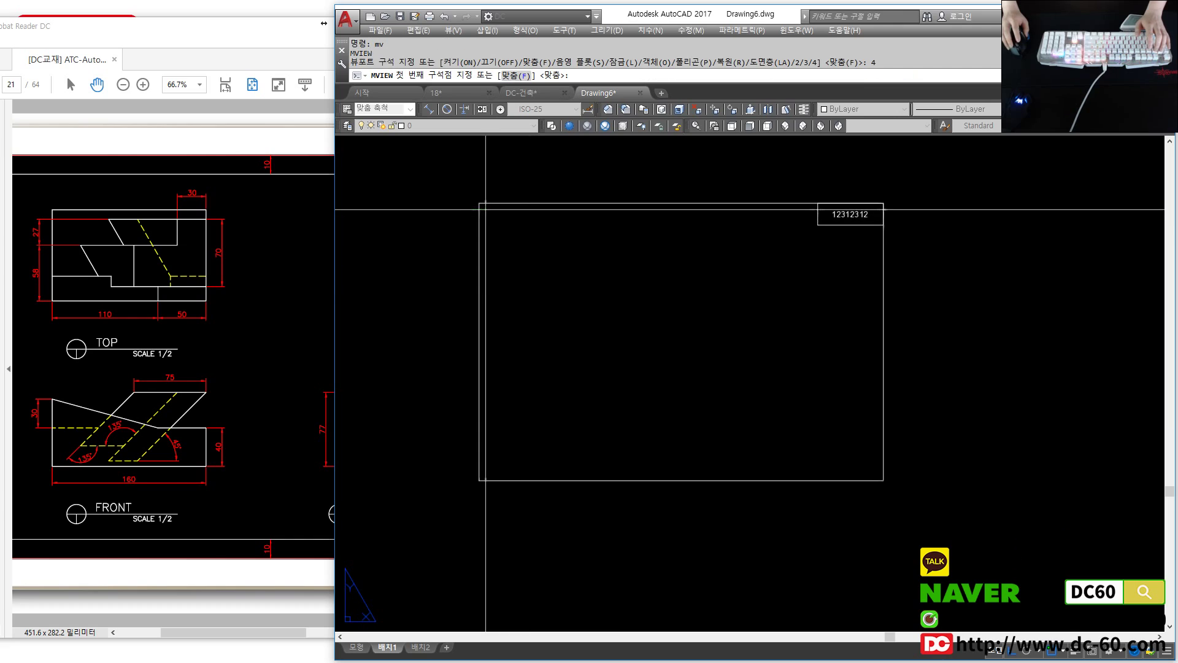
left_click(479, 204)
left_click(884, 480)
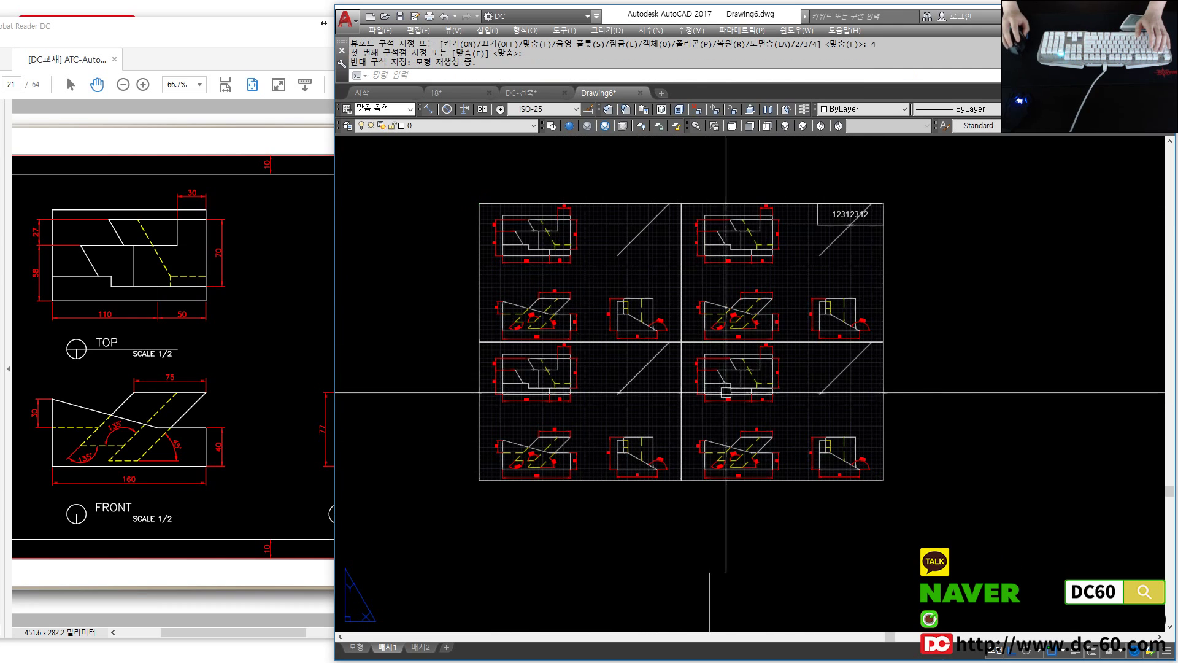
Erase all four trial viewports, leaving only the frame and title box.
type("e")
key("Return")
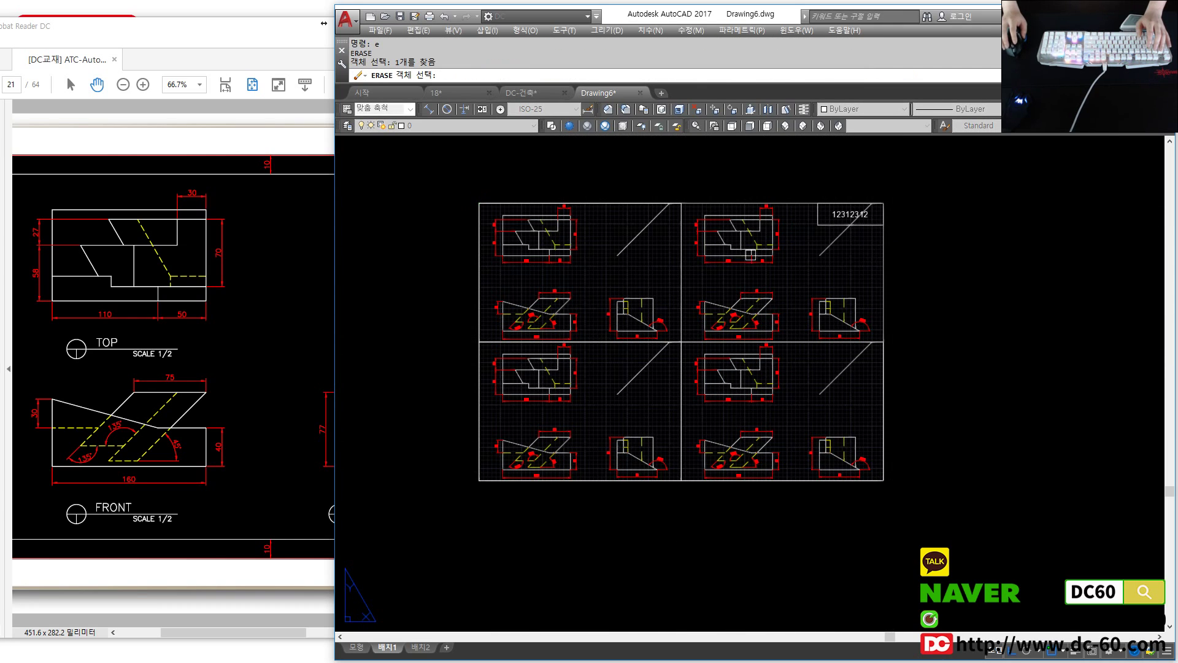
left_click(781, 203)
key("Return")
left_click_drag(364, 343, 288, 344)
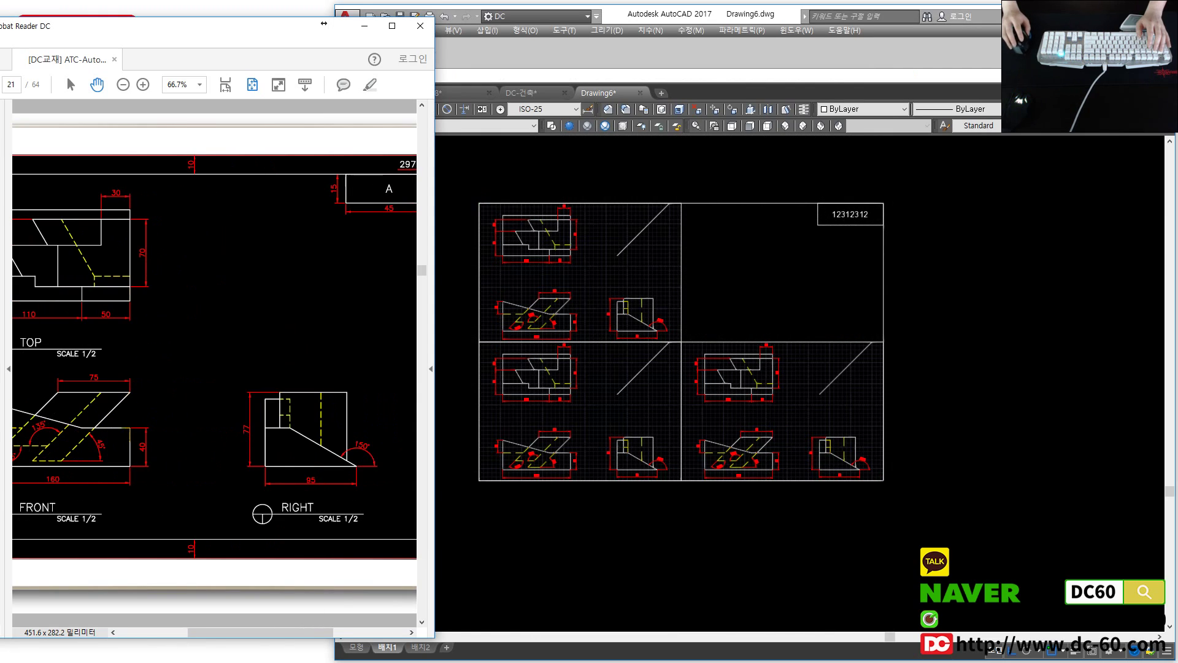
left_click(681, 319)
type("e")
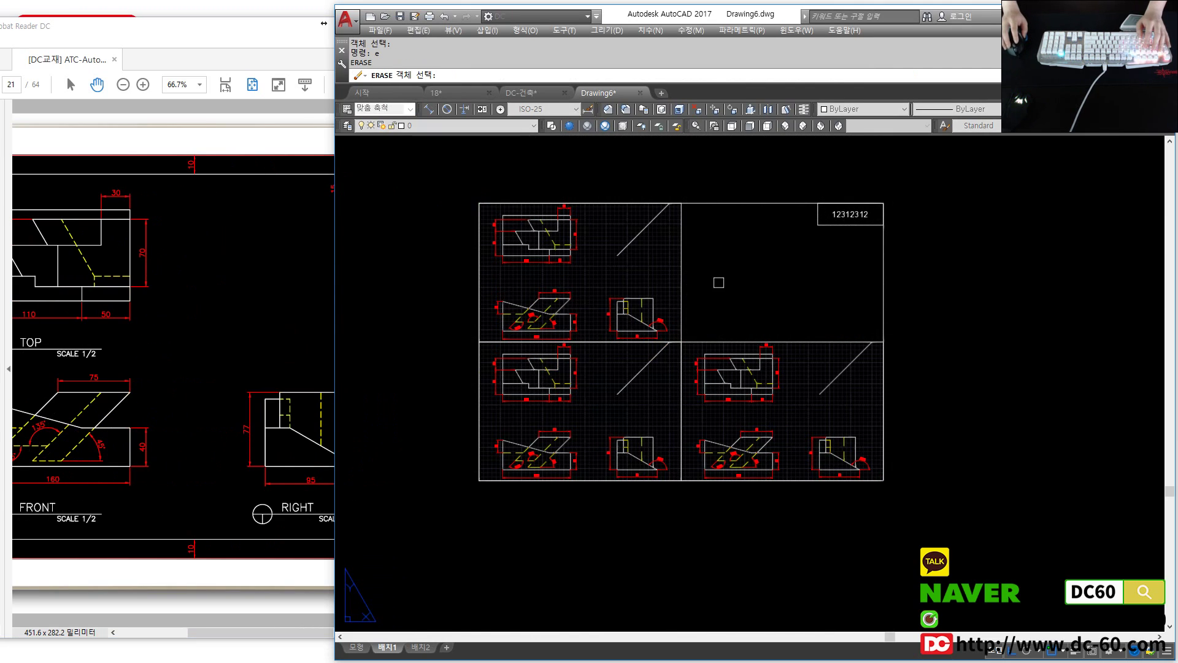
left_click(721, 394)
left_click(556, 251)
key("Return")
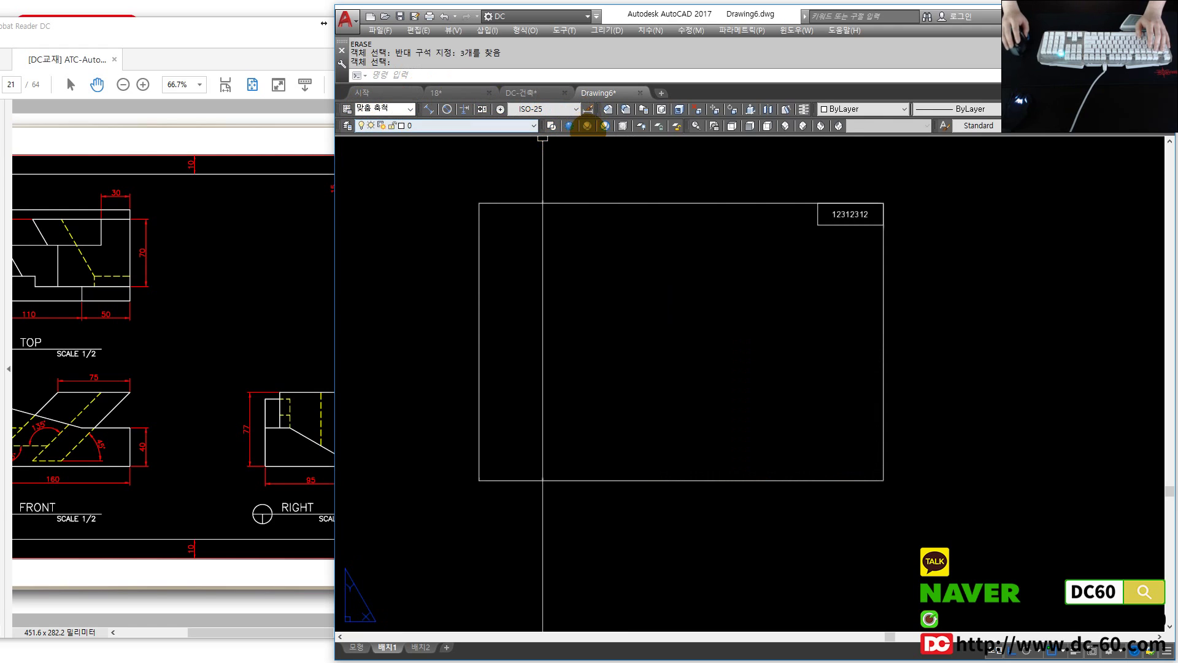
Cancel the pending erase and review the toolbar list for the Viewports toolbar.
right_click(541, 122)
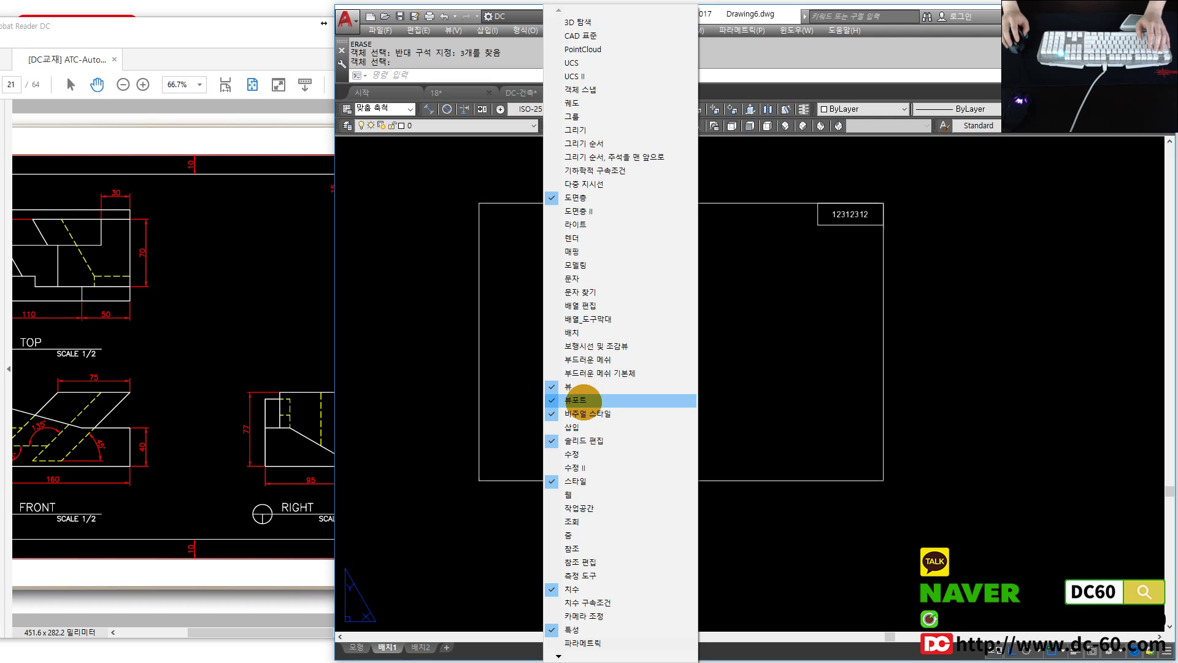
key("Escape")
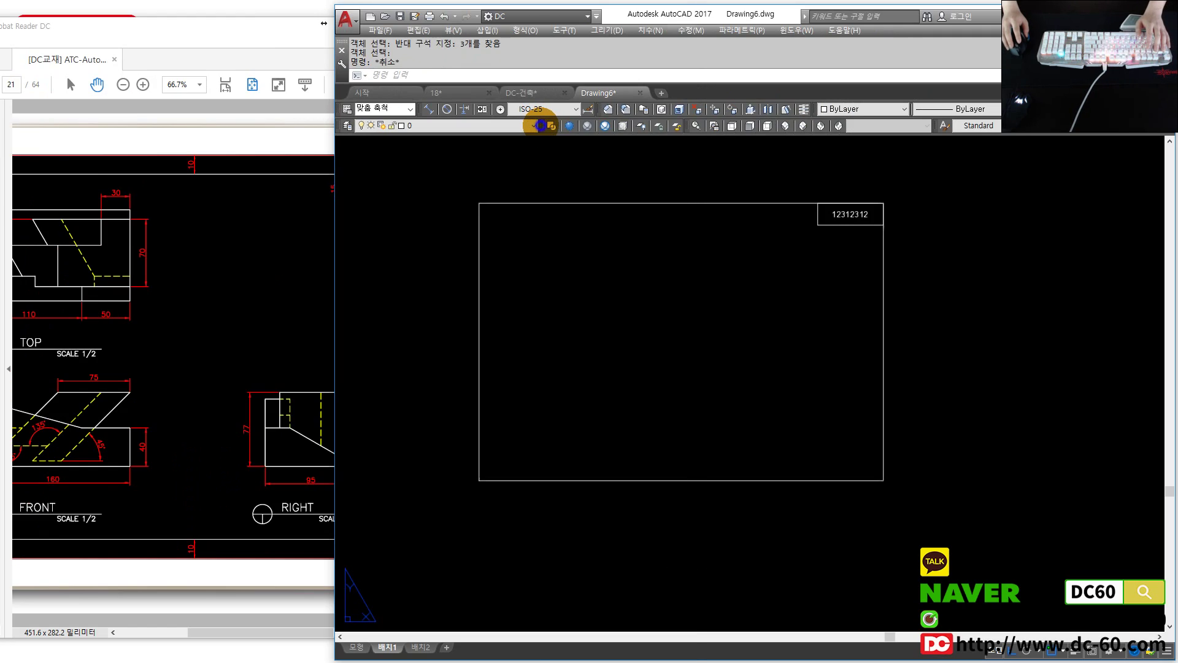
right_click(540, 125)
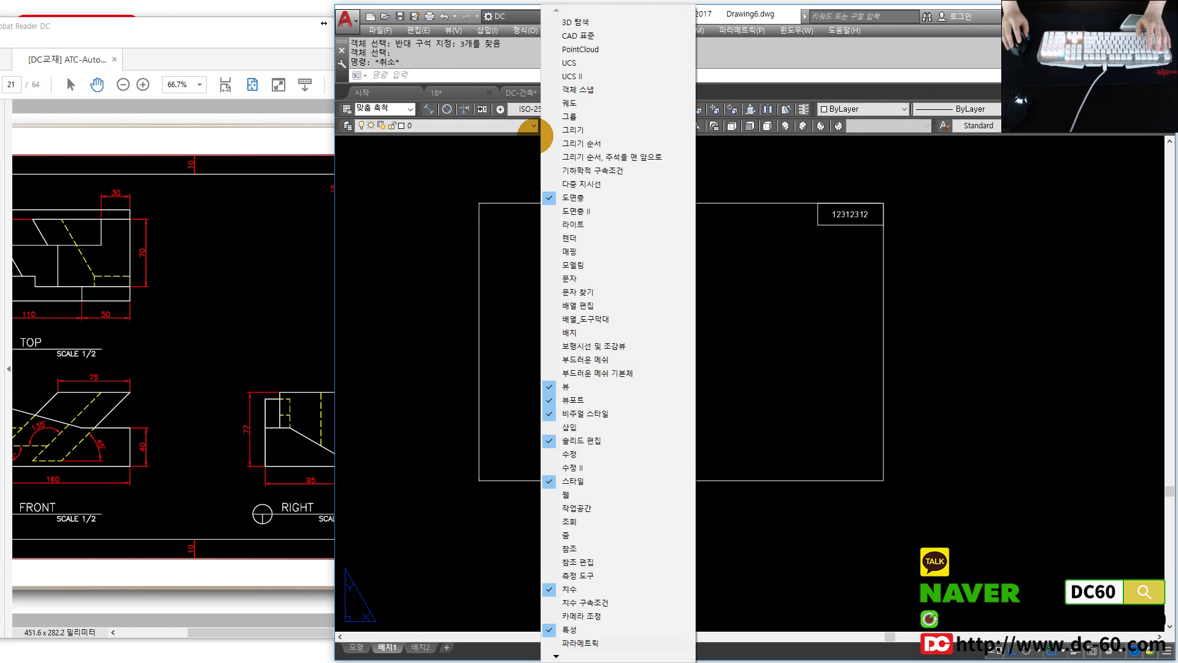
key("Escape")
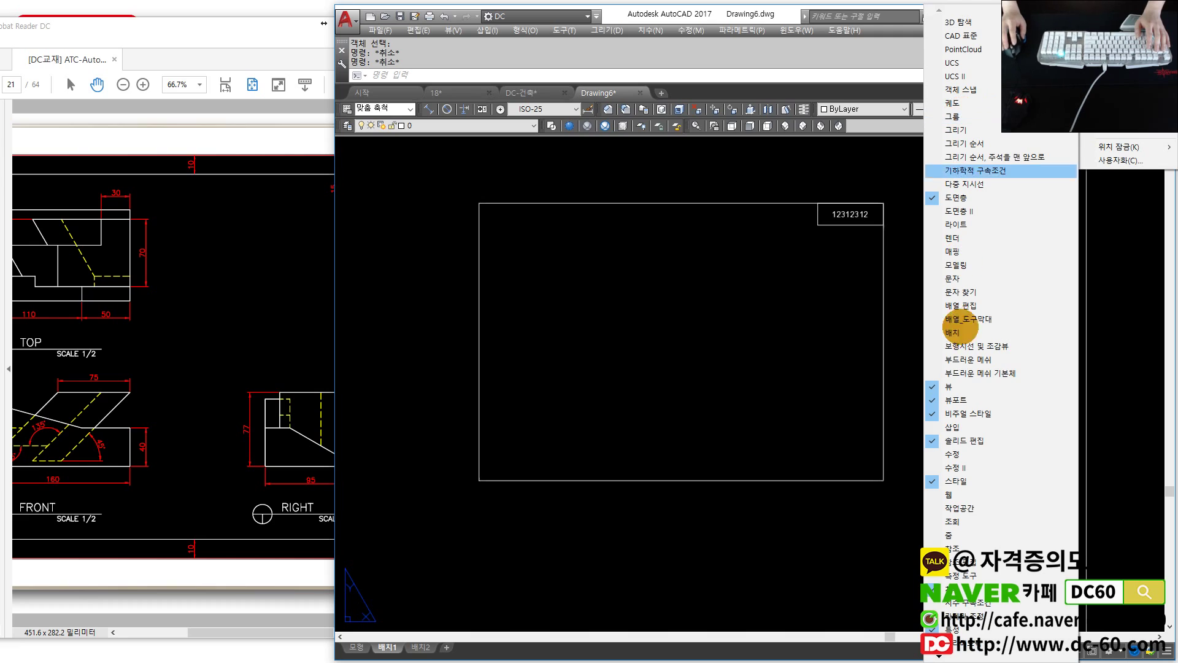
left_click(957, 518)
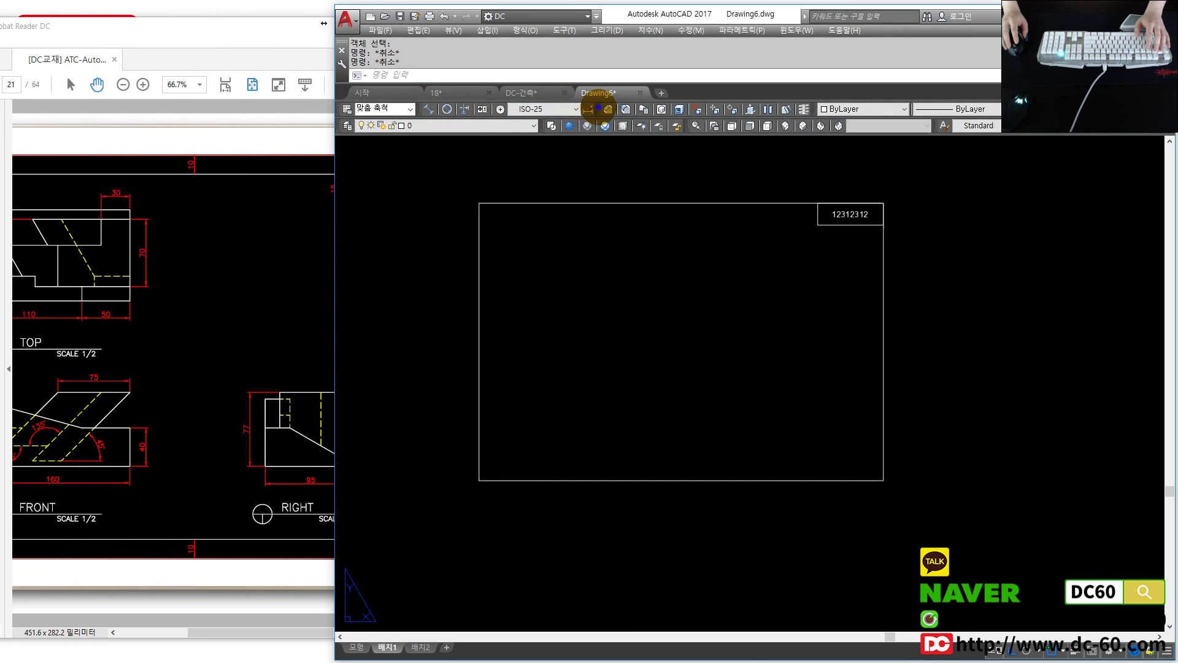
right_click(607, 110)
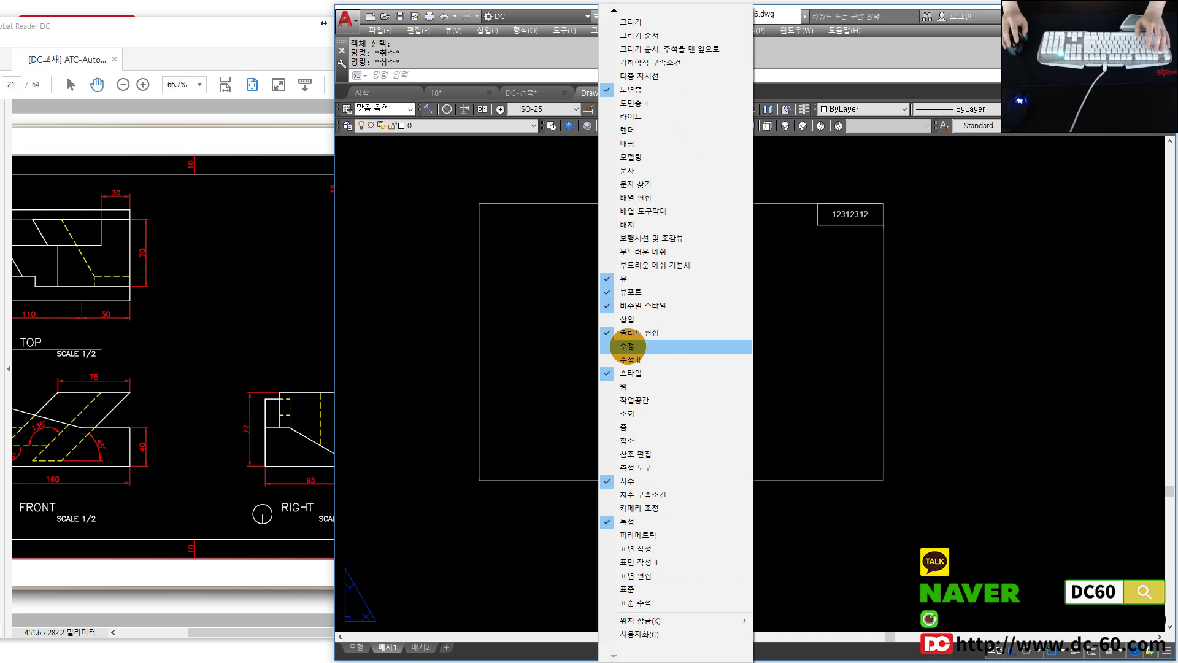
left_click(381, 108)
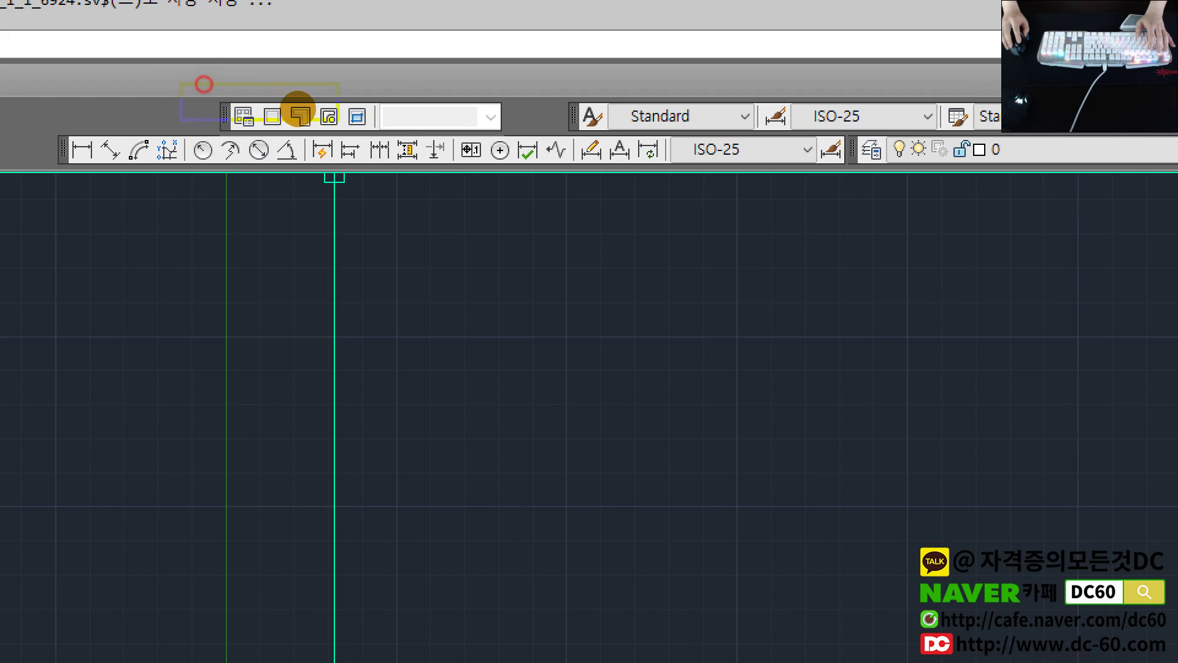
left_click_drag(339, 119, 411, 140)
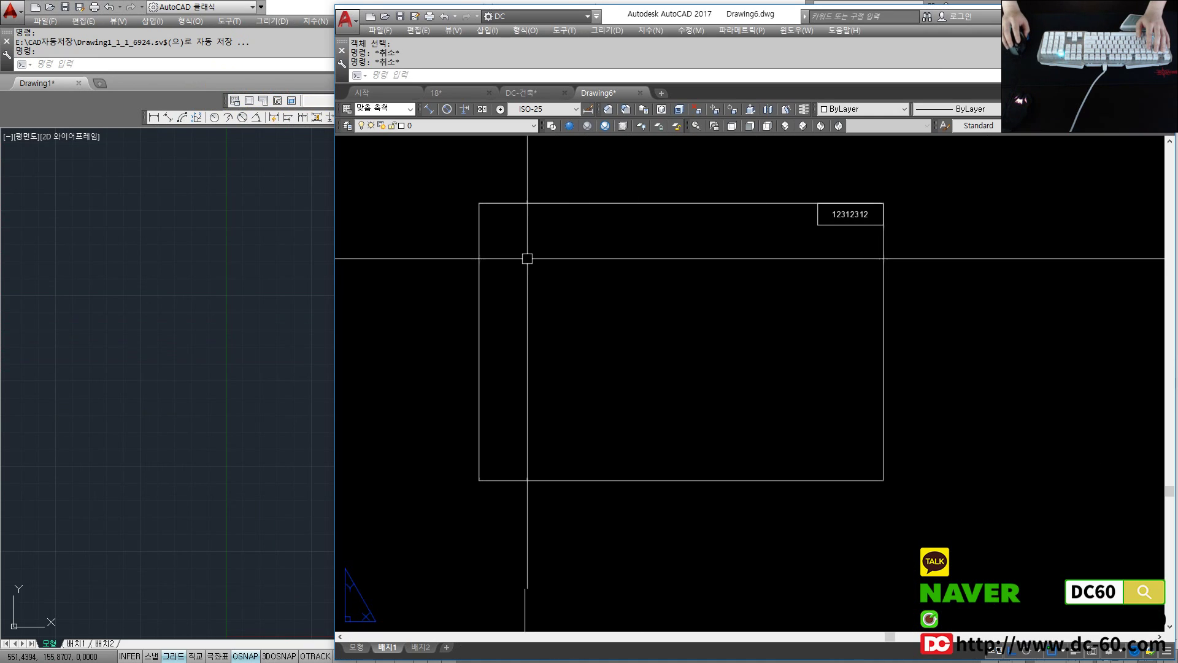
Place a Four: Equal viewport arrangement across the layout frame.
left_click(347, 108)
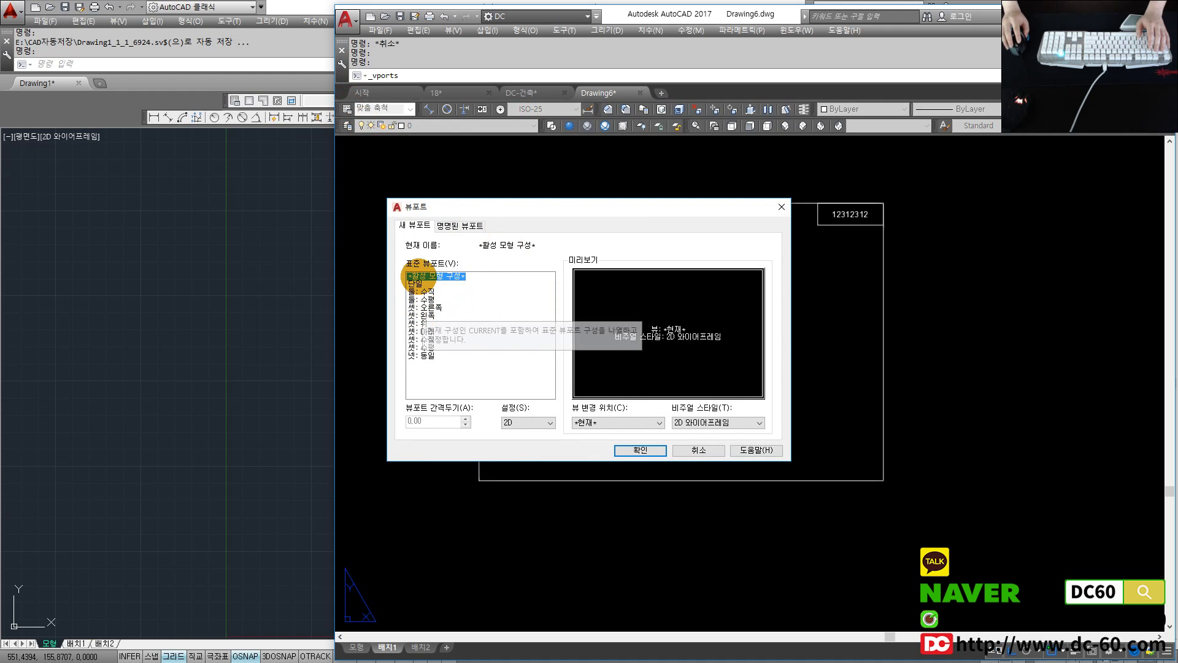
left_click(422, 354)
left_click(637, 449)
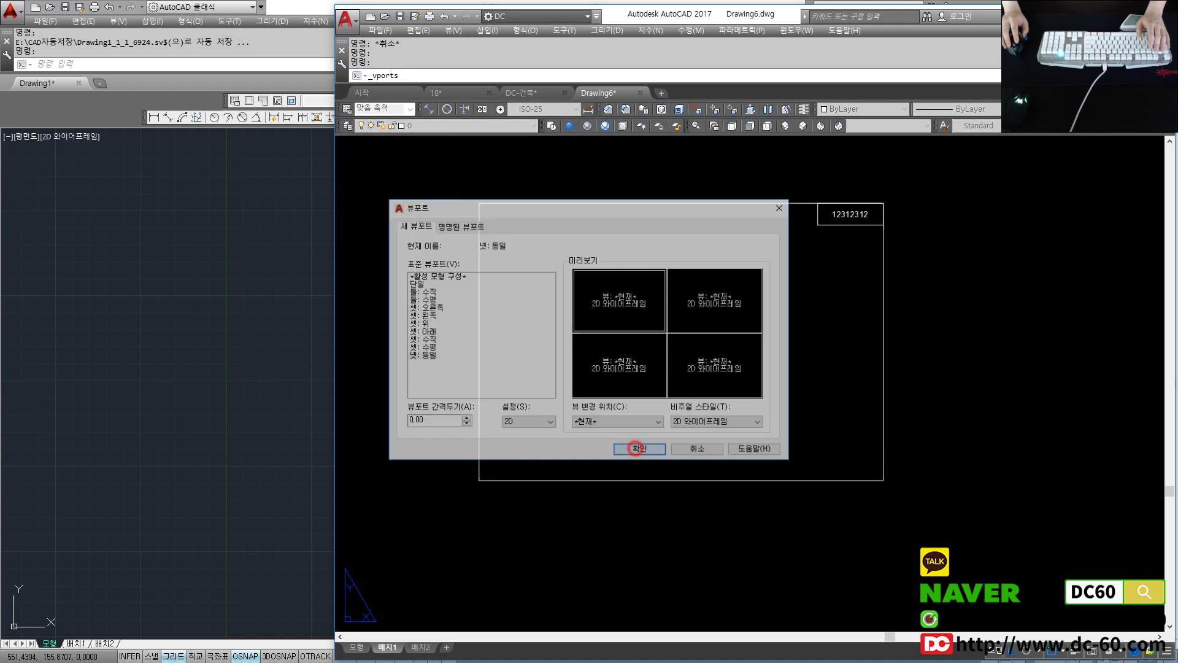
left_click(884, 480)
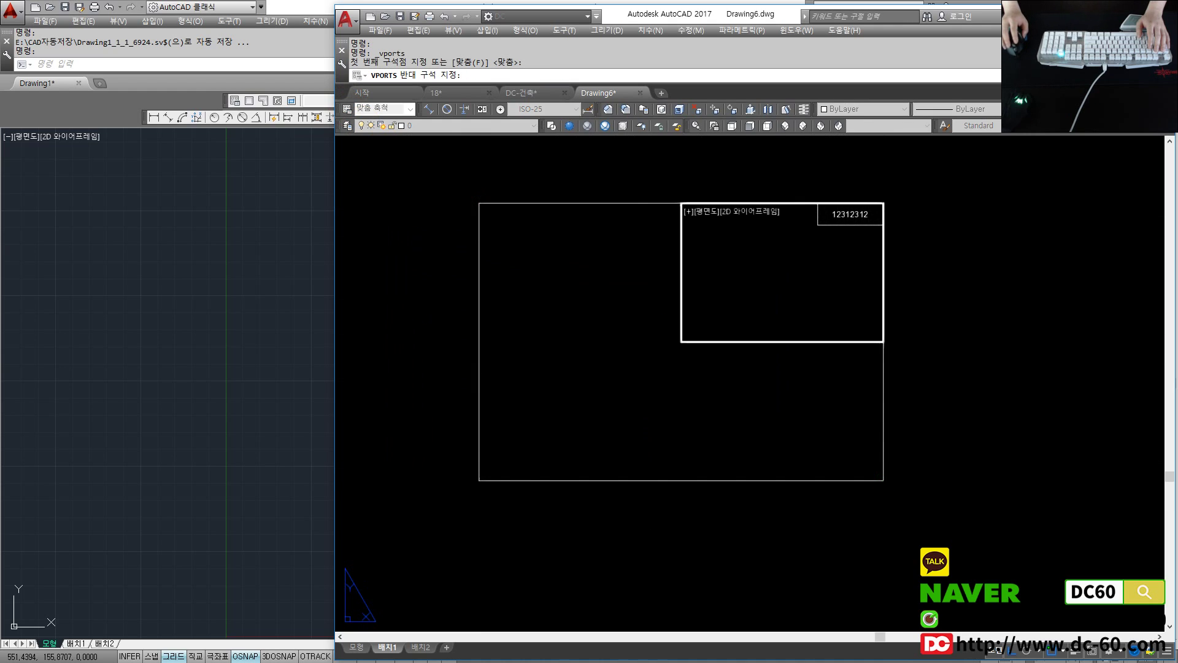
left_click(478, 203)
Erase the four equal viewports and return to the Viewports dialog for Three: Right.
type("e")
key("Return")
left_click(713, 385)
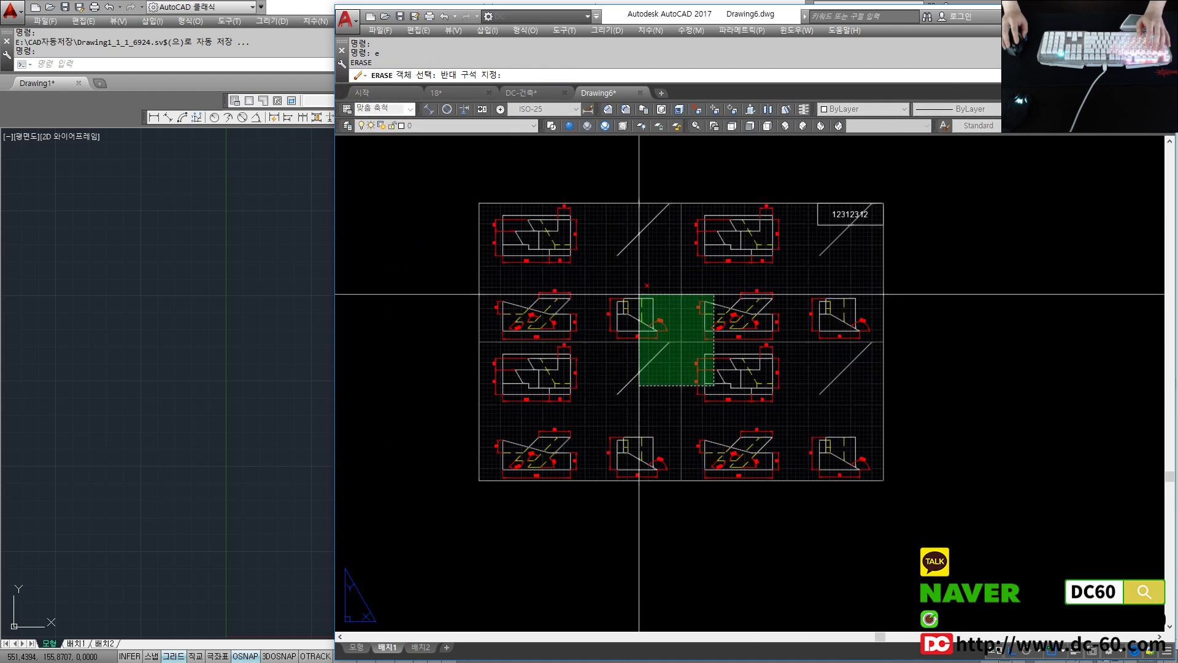
left_click(638, 295)
key("Return")
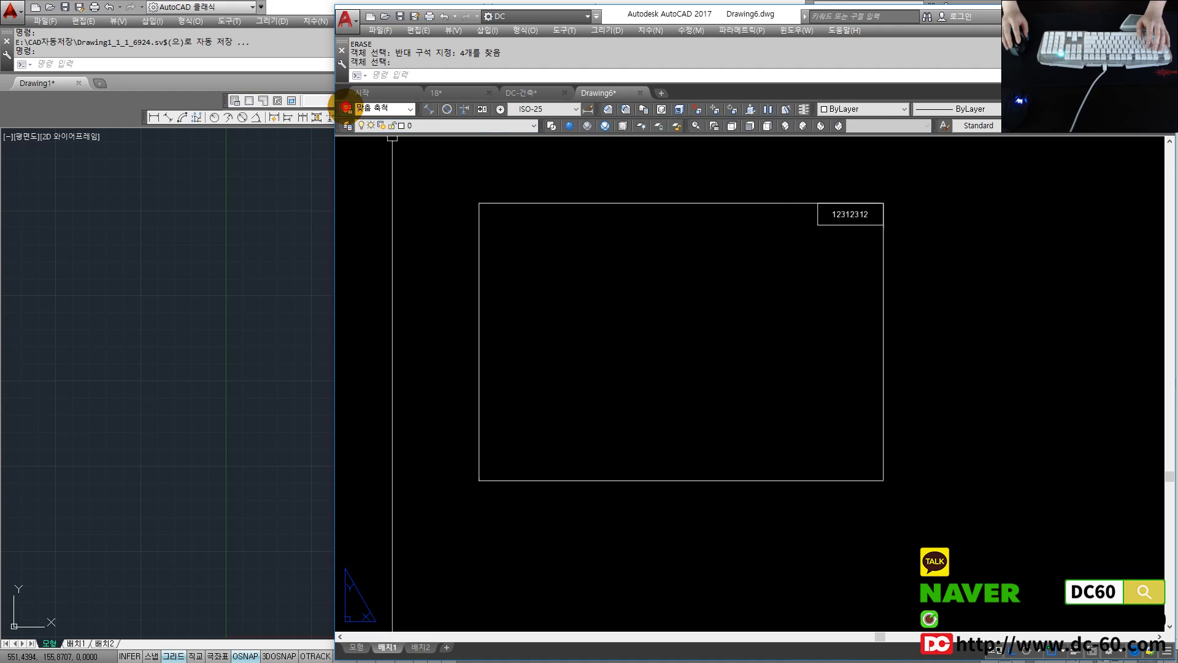
left_click(347, 108)
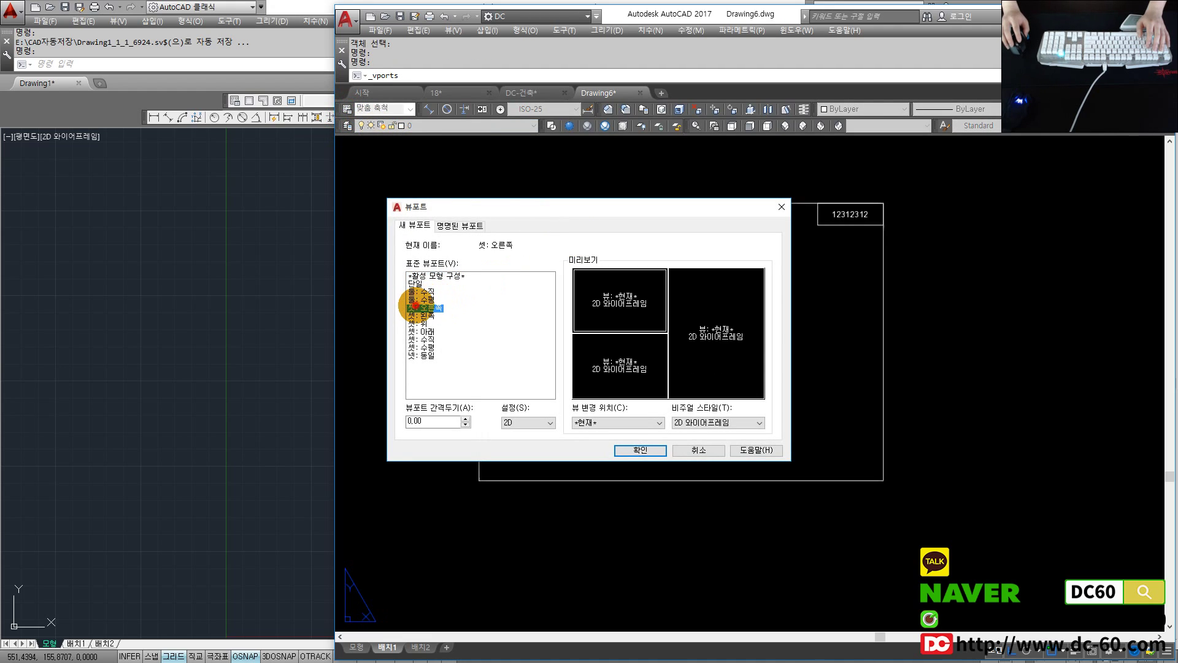
Place the Three: Right viewports across the frame and activate the large right viewport.
left_click(646, 439)
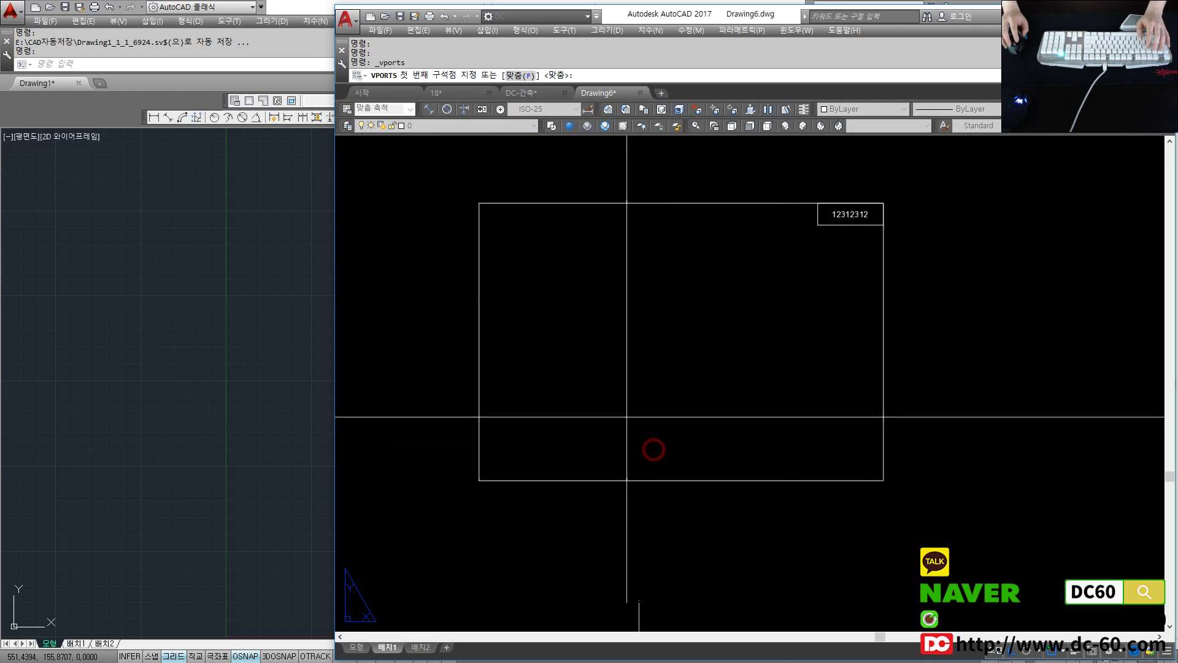
left_click(478, 202)
left_click(924, 484)
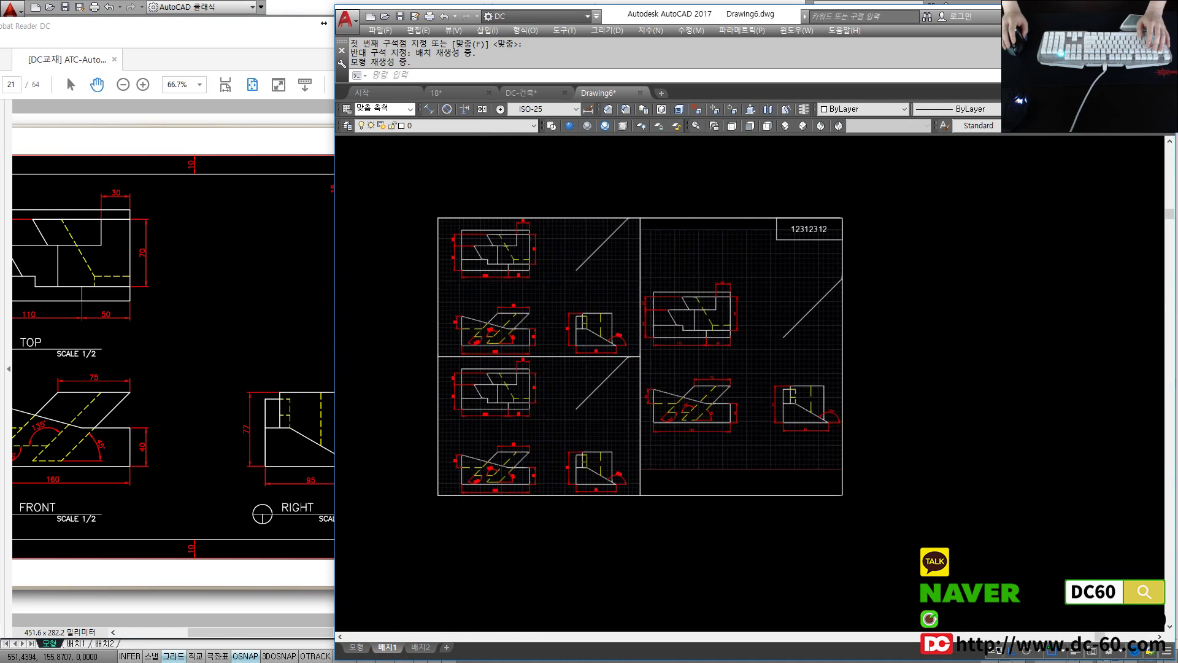
scroll(569, 292, "up", 2)
middle_click_drag(513, 295, 544, 292)
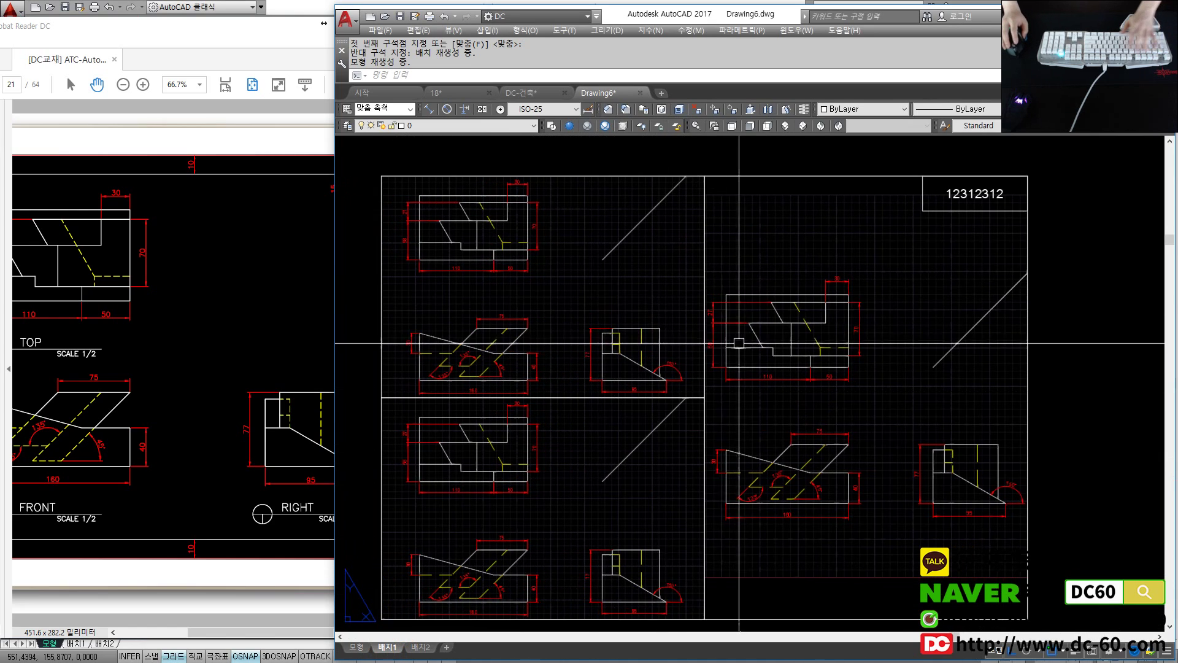
left_click(815, 368)
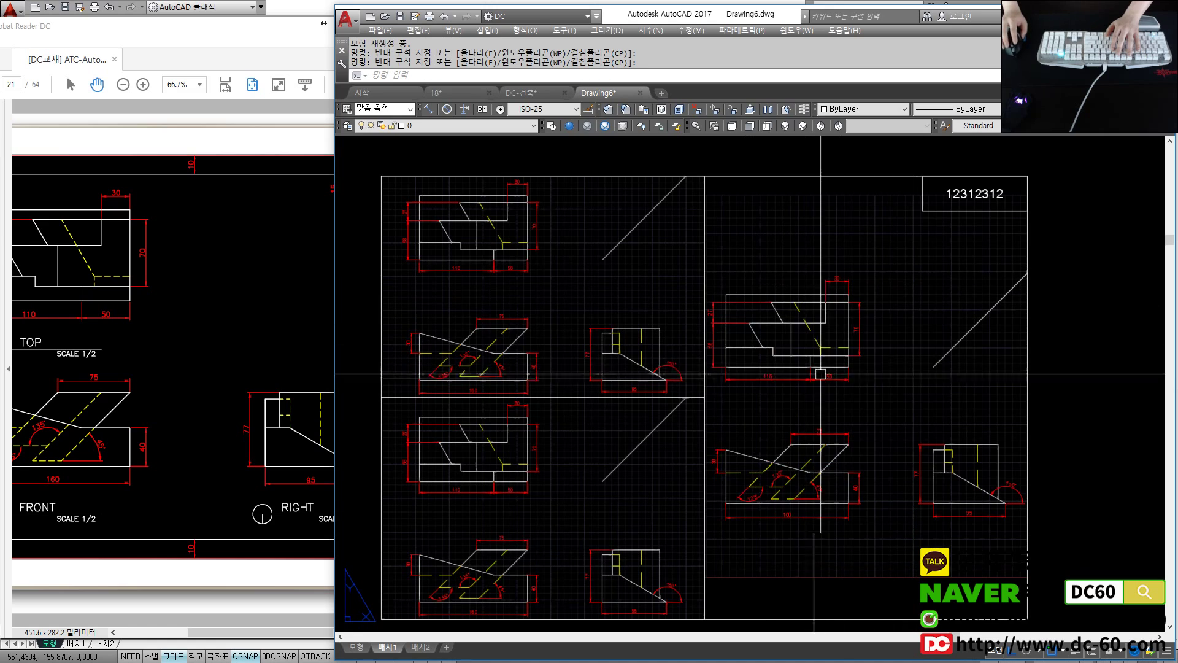
scroll(741, 328, "down", 1)
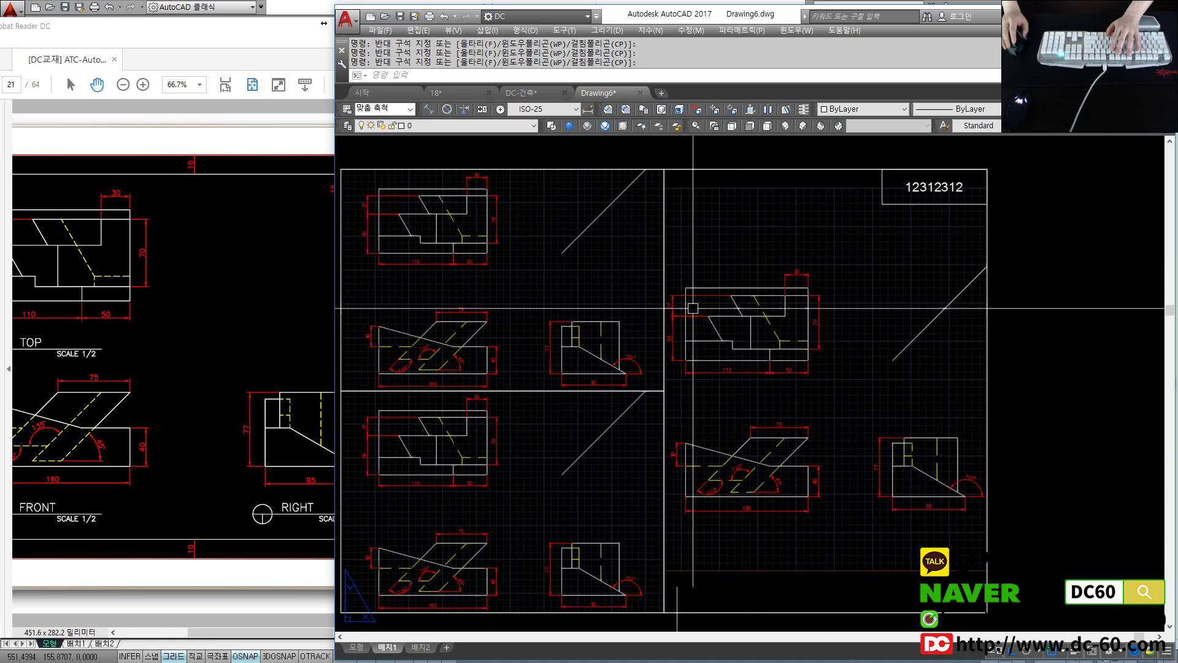
scroll(707, 304, "down", 1)
double_click(707, 304)
Turn the grid off with F7 in the right and top-left viewports.
key("F7")
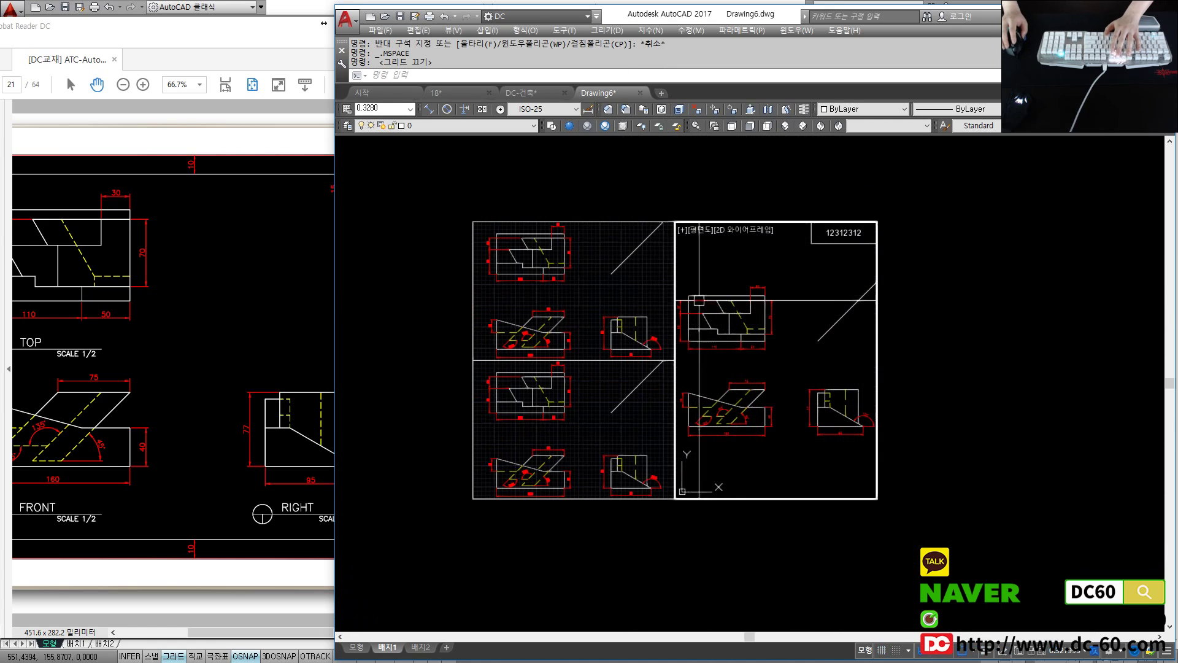
key("ctrl+r")
key("F7")
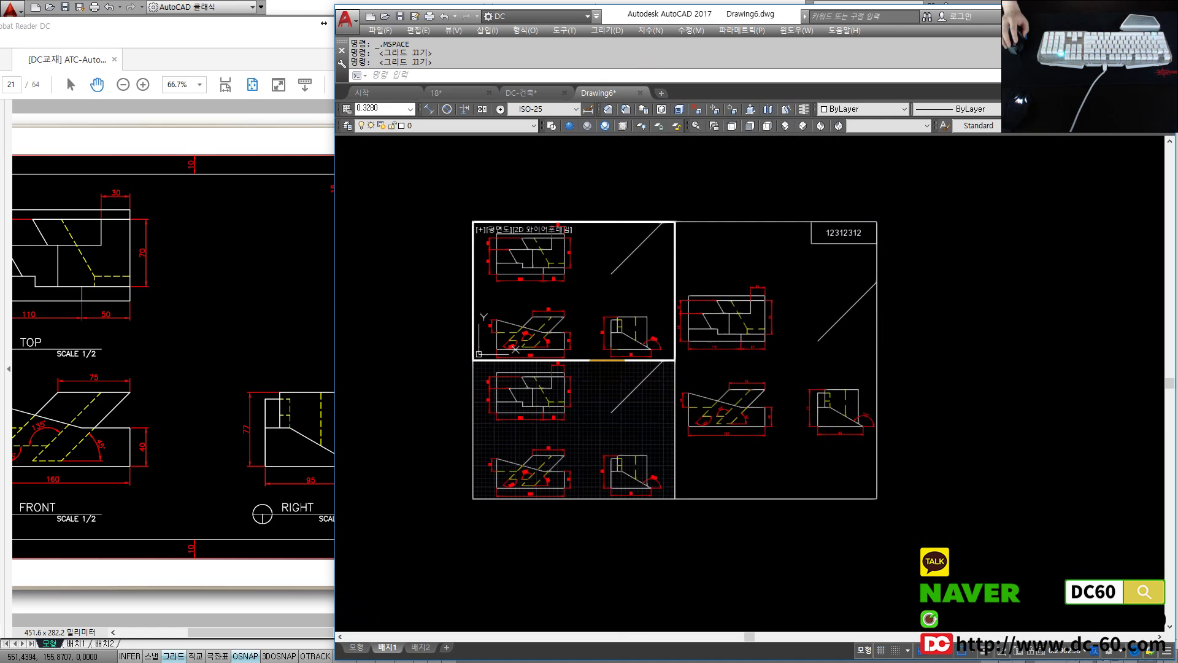
key("ctrl+z")
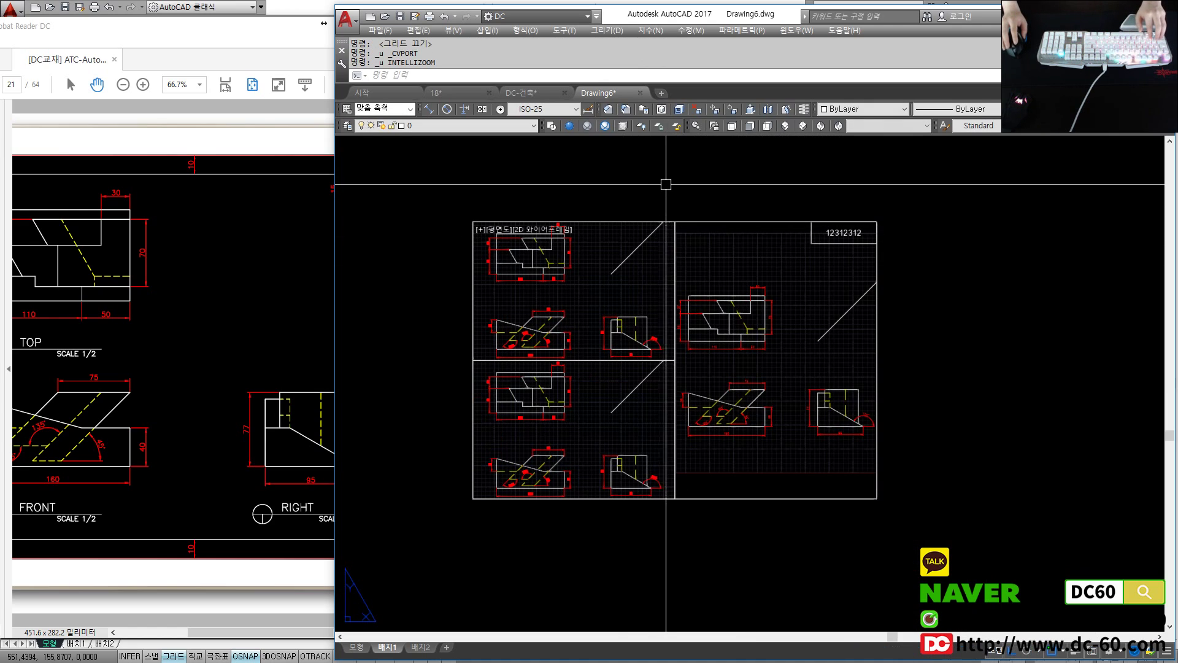
left_click(666, 184)
key("Escape")
key("Escape")
Erase the three layout viewports with a selection window.
type("e")
key("Return")
left_click(706, 343)
left_click(576, 397)
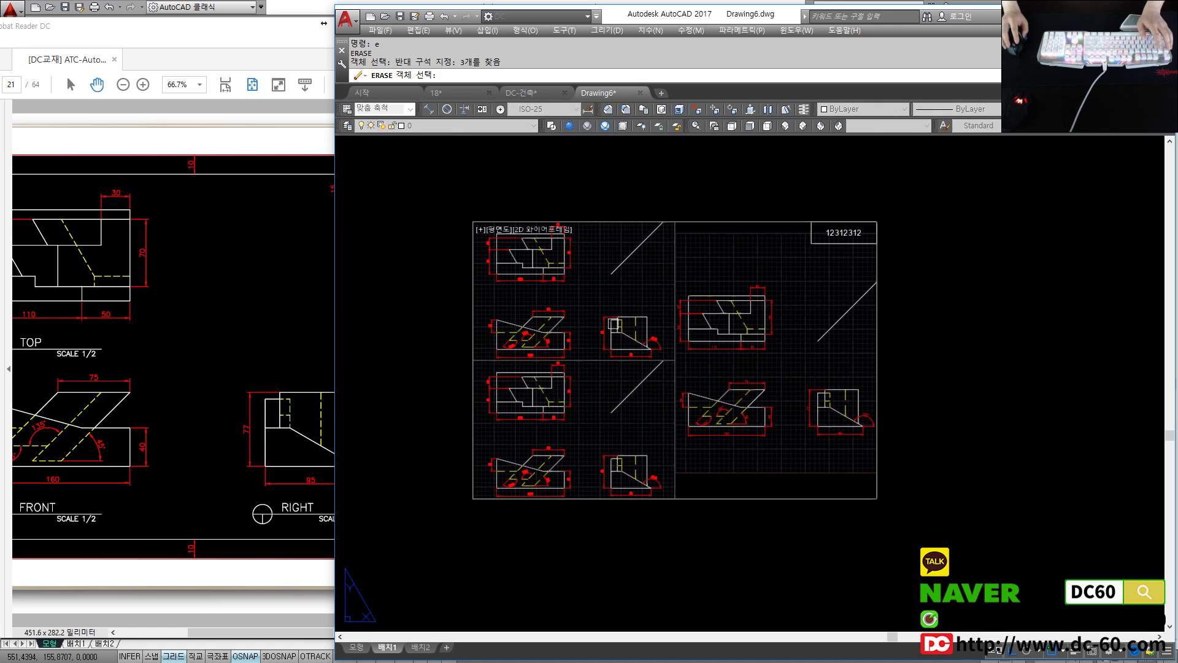
key("Return")
In model space, erase the diagonal construction line from the drawing.
left_click(355, 647)
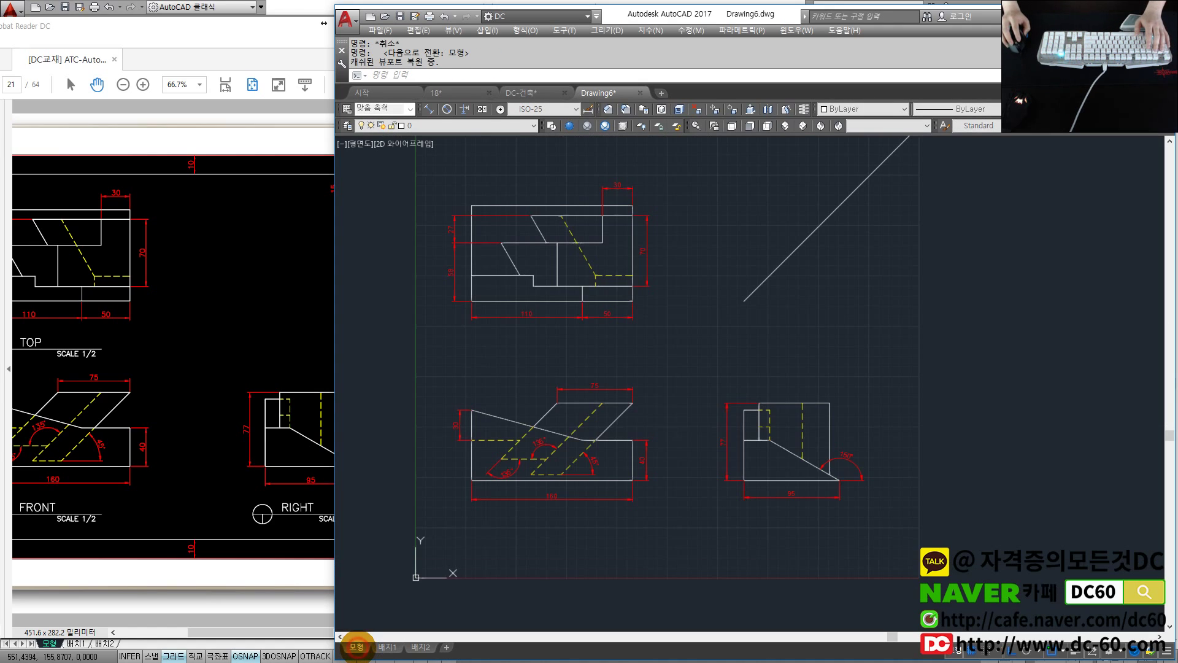
mouse_move(689, 337)
middle_mouse_down()
mouse_move(694, 385)
mouse_move(689, 347)
middle_mouse_up()
type("e")
key("Return")
left_click(810, 369)
left_click(745, 277)
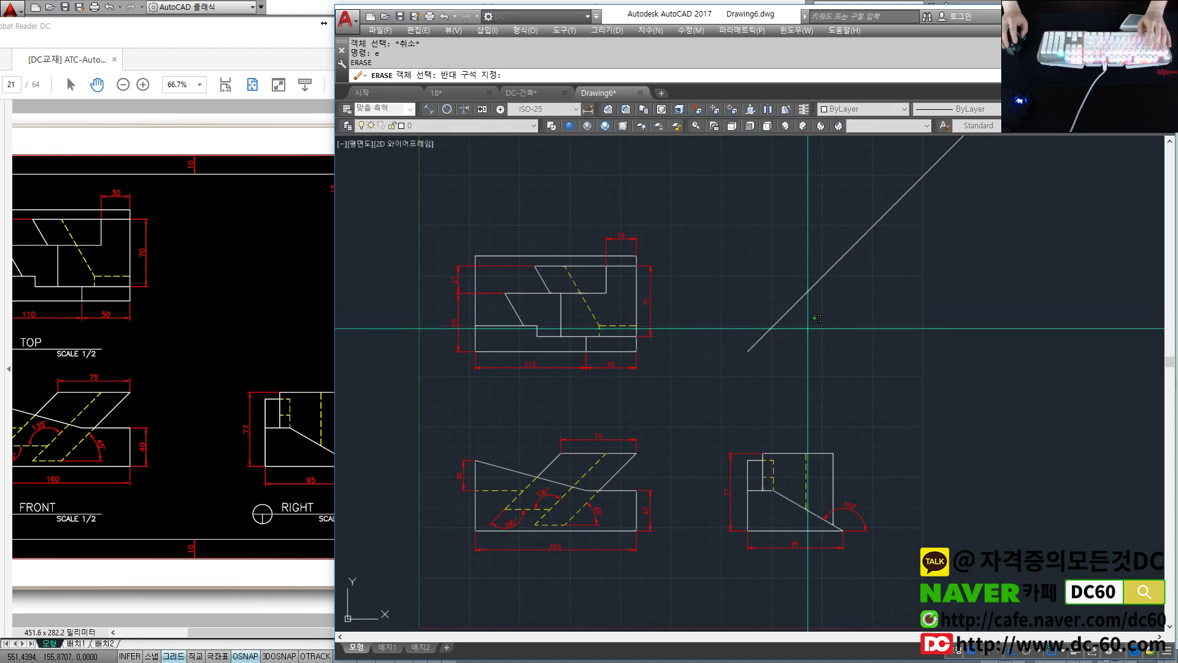
key("Return")
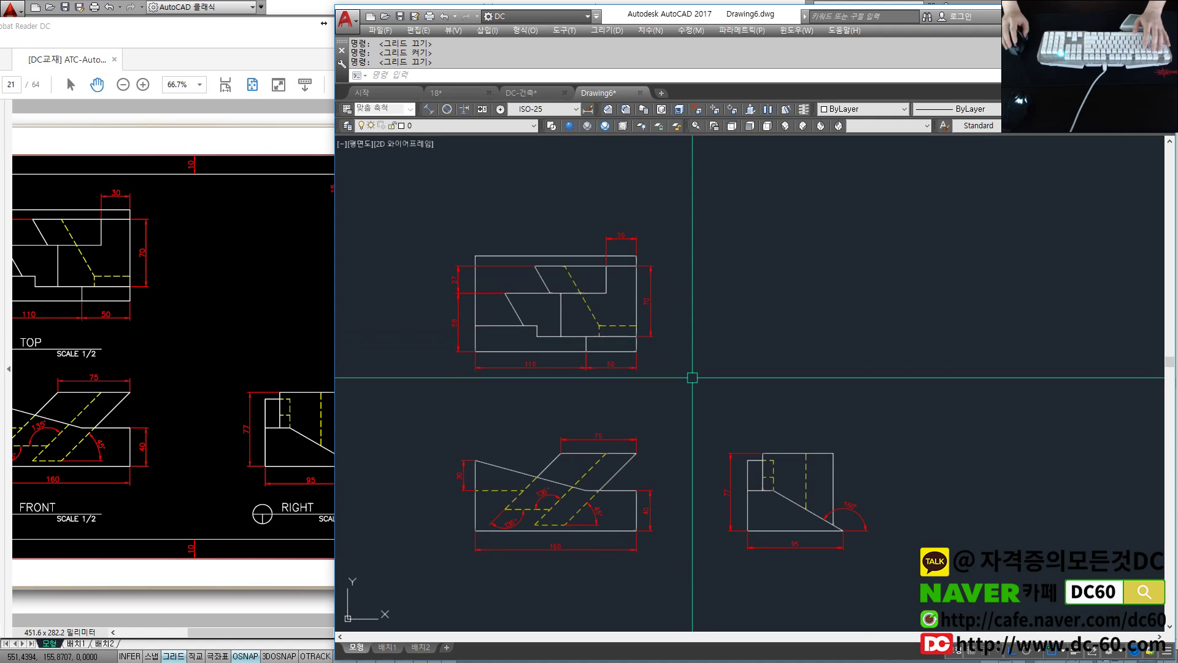
scroll(692, 378, "down", 2)
scroll(693, 376, "up", 2)
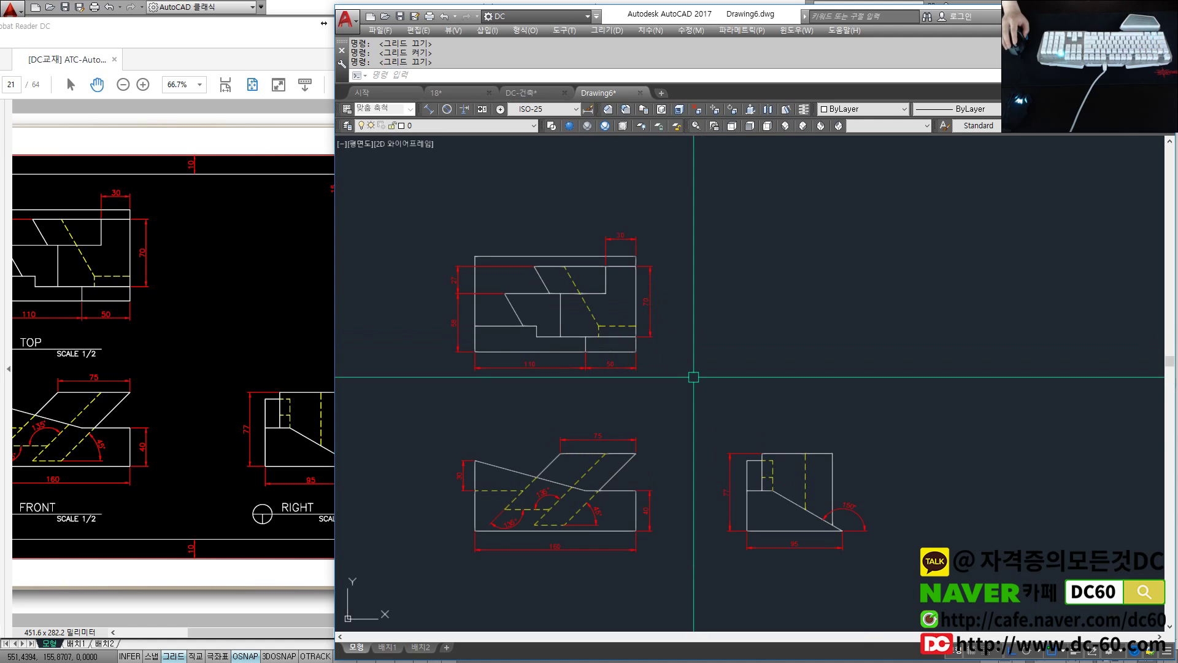
left_click(376, 628)
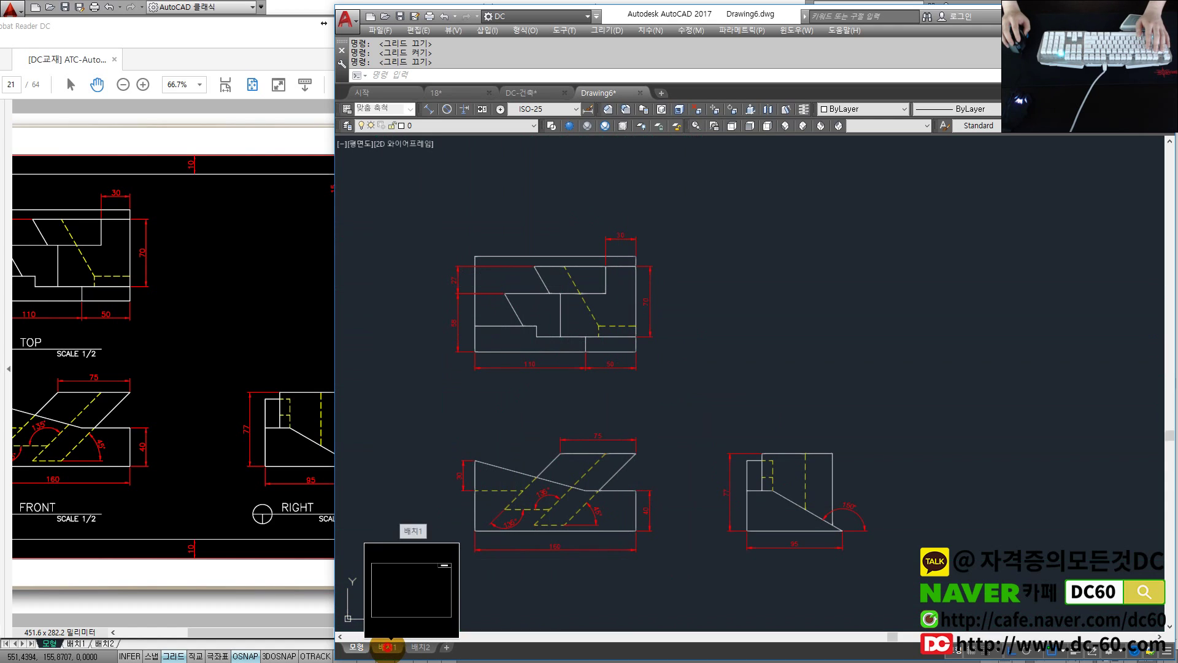
On 배치1, recreate the 셋: 오른쪽 three-viewport arrangement between the frame corners.
left_click(388, 646)
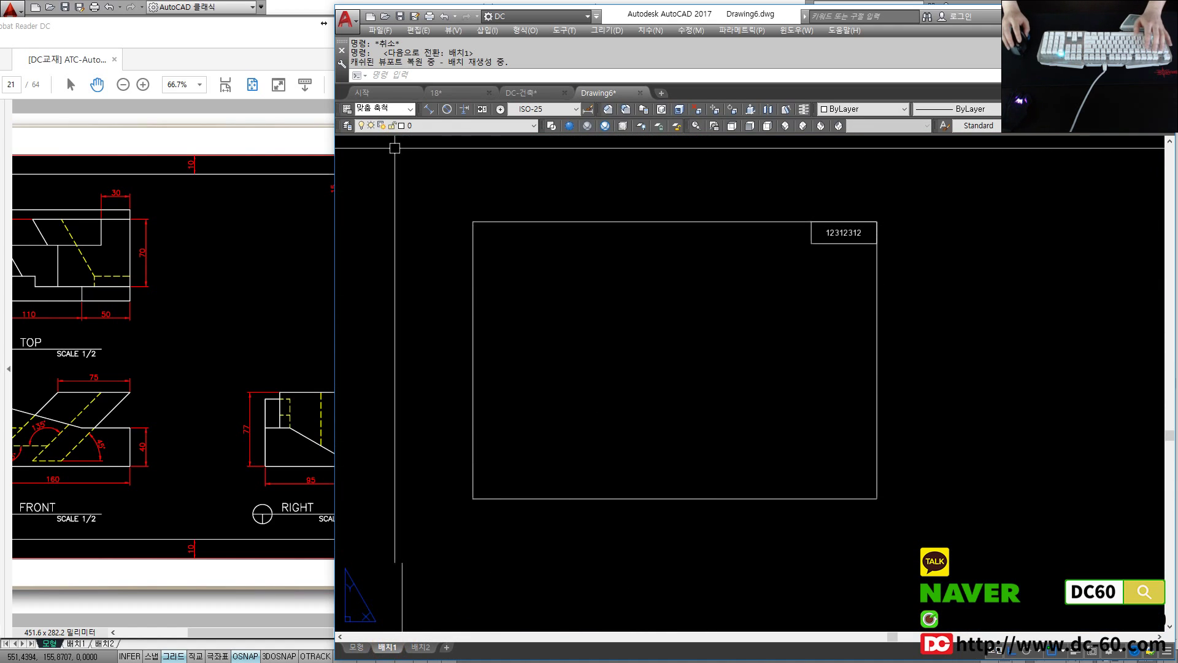
left_click(346, 108)
left_click(437, 307)
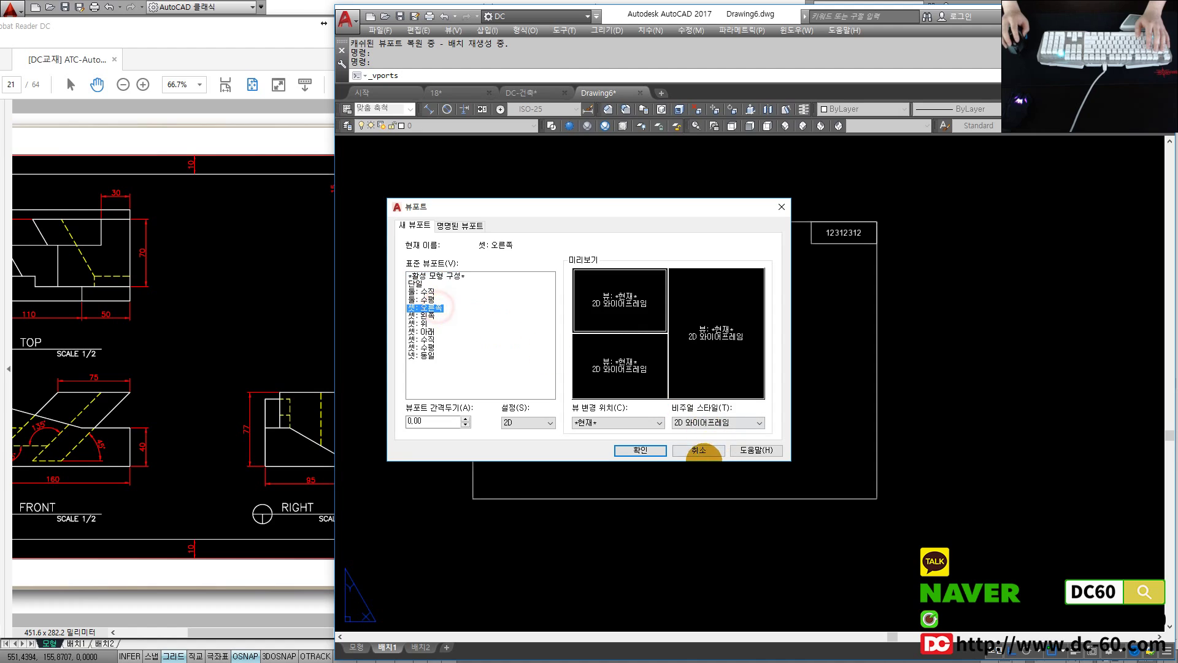
left_click(659, 449)
left_click(473, 222)
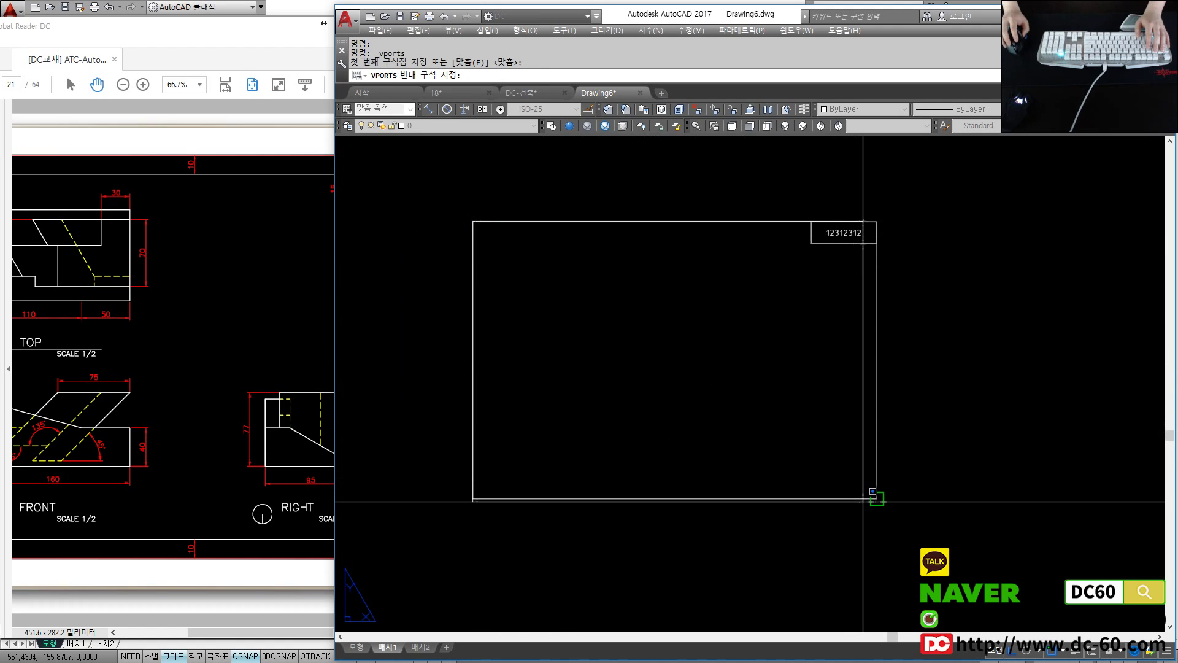
left_click(876, 498)
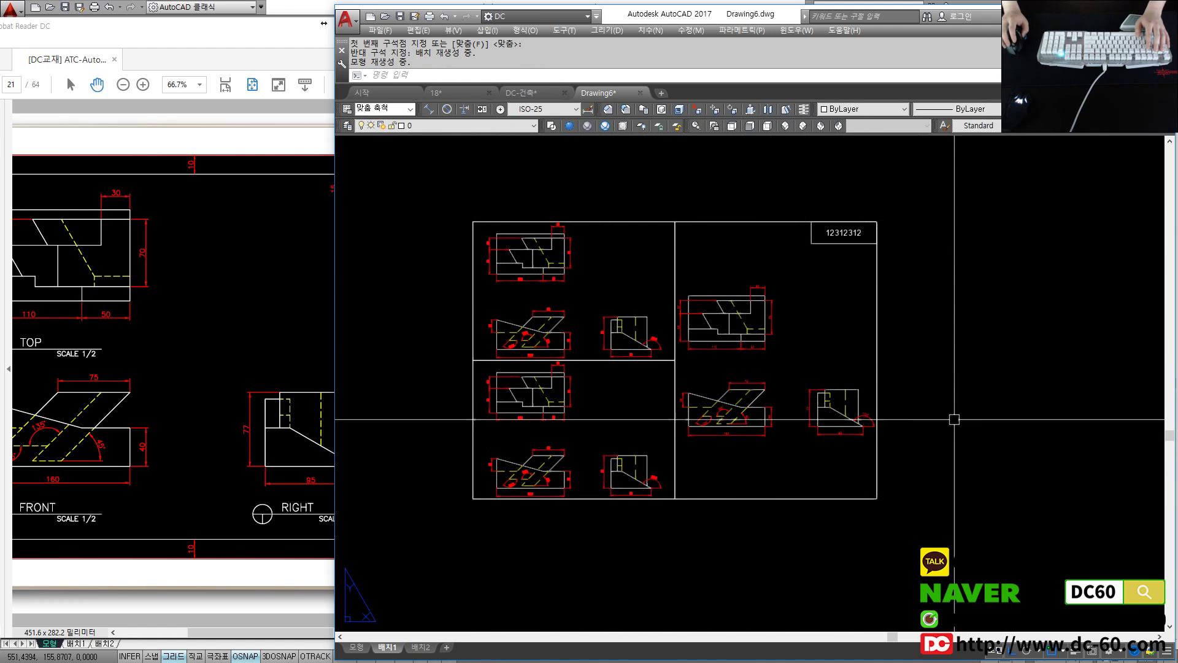
scroll(678, 344, "up", 5)
scroll(669, 346, "down", 6)
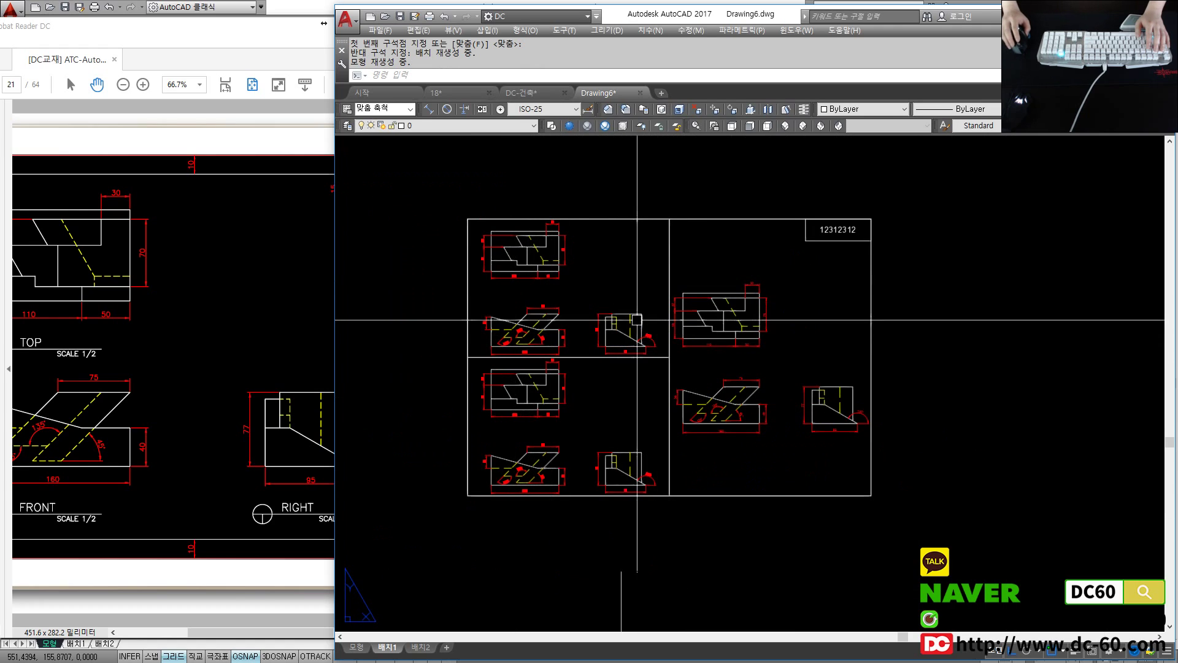
scroll(618, 326, "up", 1)
scroll(675, 332, "down", 2)
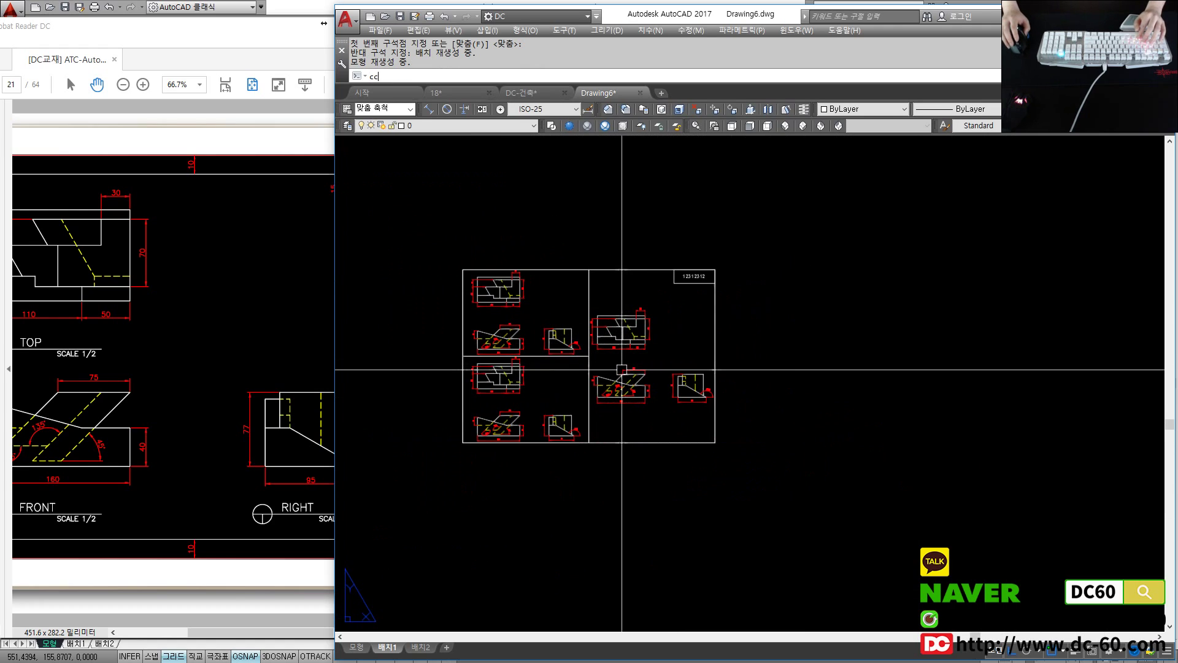
left_click(659, 380)
left_click(712, 317)
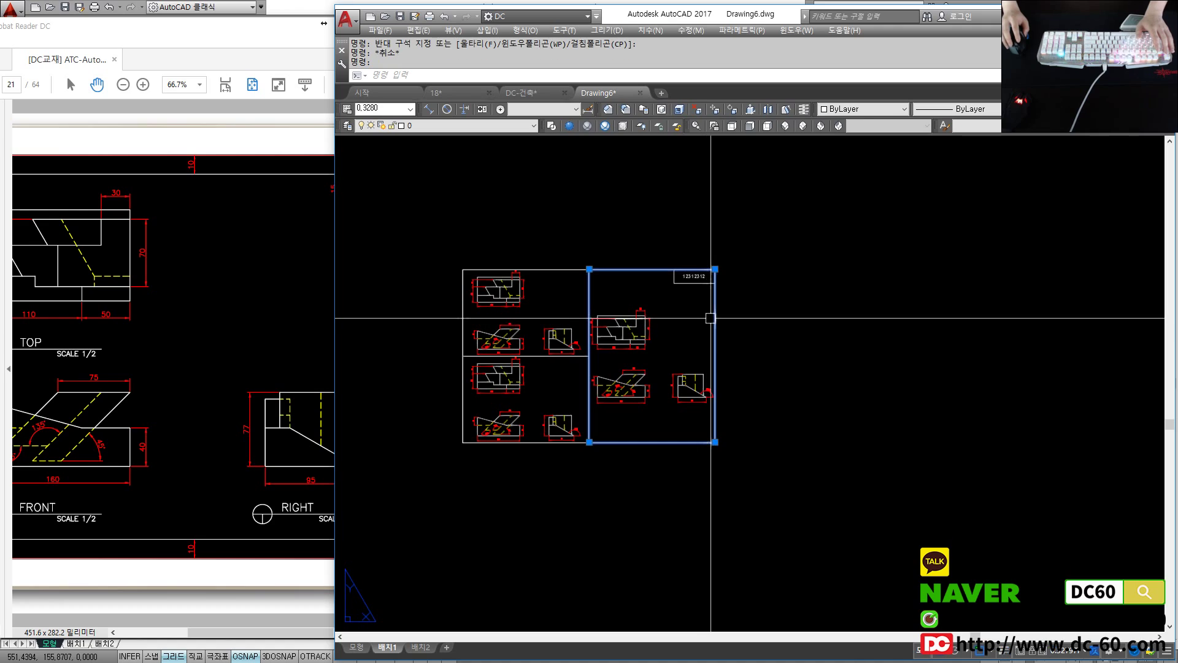
key("Escape")
key("Escape")
type("c")
key("Return")
left_click_drag(625, 379, 454, 264)
key("Return")
left_click(626, 379)
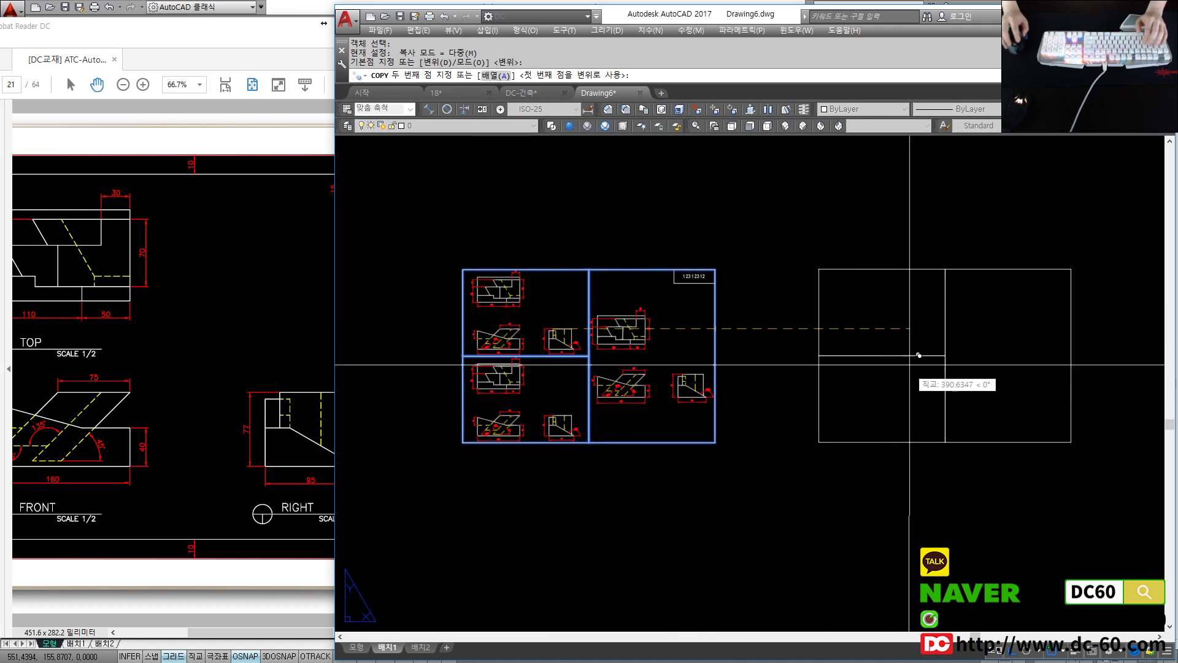
left_click(968, 379)
key("Escape")
scroll(665, 337, "up", 2)
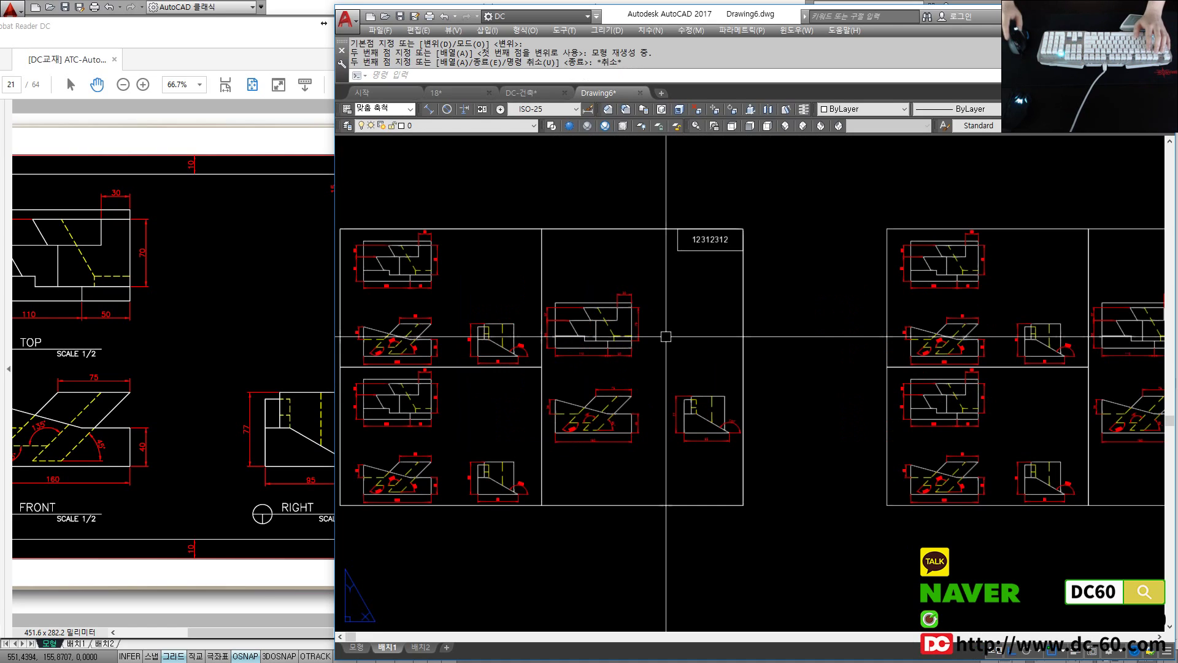
double_click(675, 326)
type("l")
key("Return")
left_click(679, 279)
left_click(680, 368)
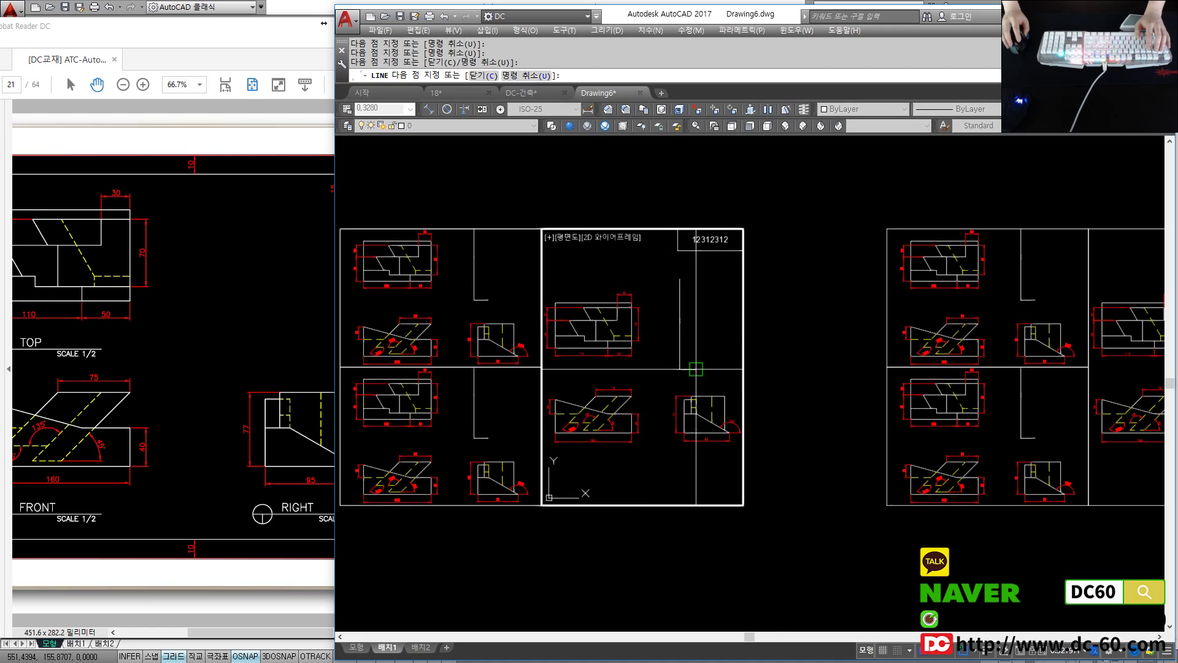
key("Return")
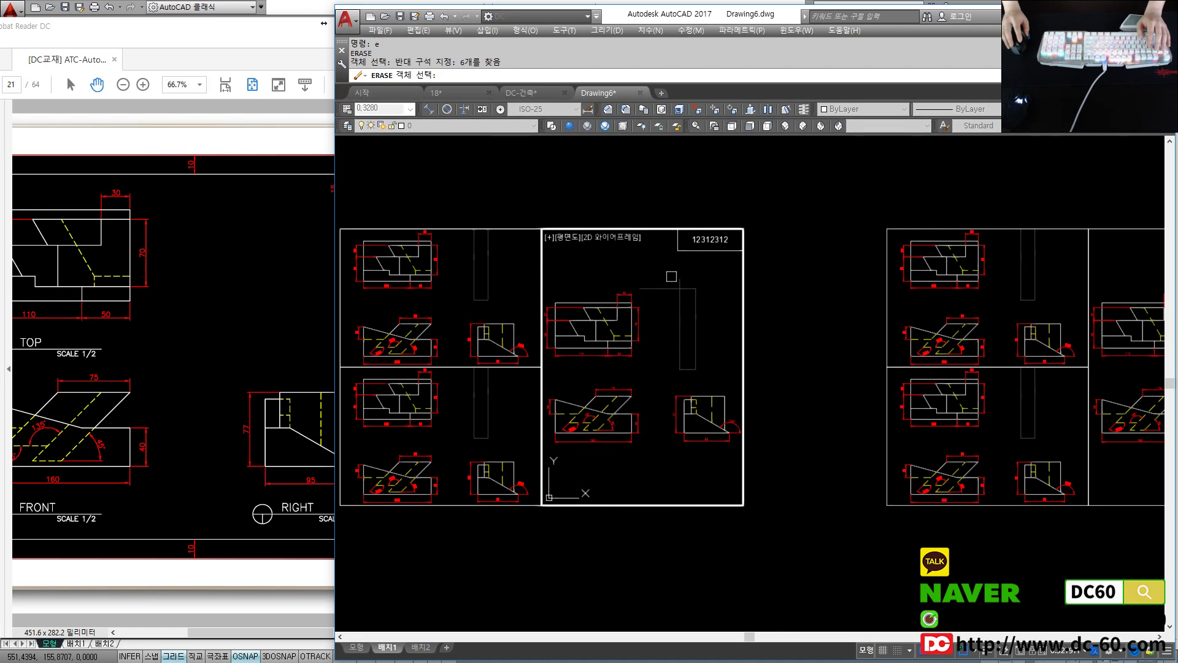
double_click(835, 304)
scroll(835, 305, "down", 3)
Start ERASE and try selecting the copied sheet's viewports, then cancel the selection.
type("e")
key("Return")
left_click_drag(1039, 381, 884, 260)
key("Return")
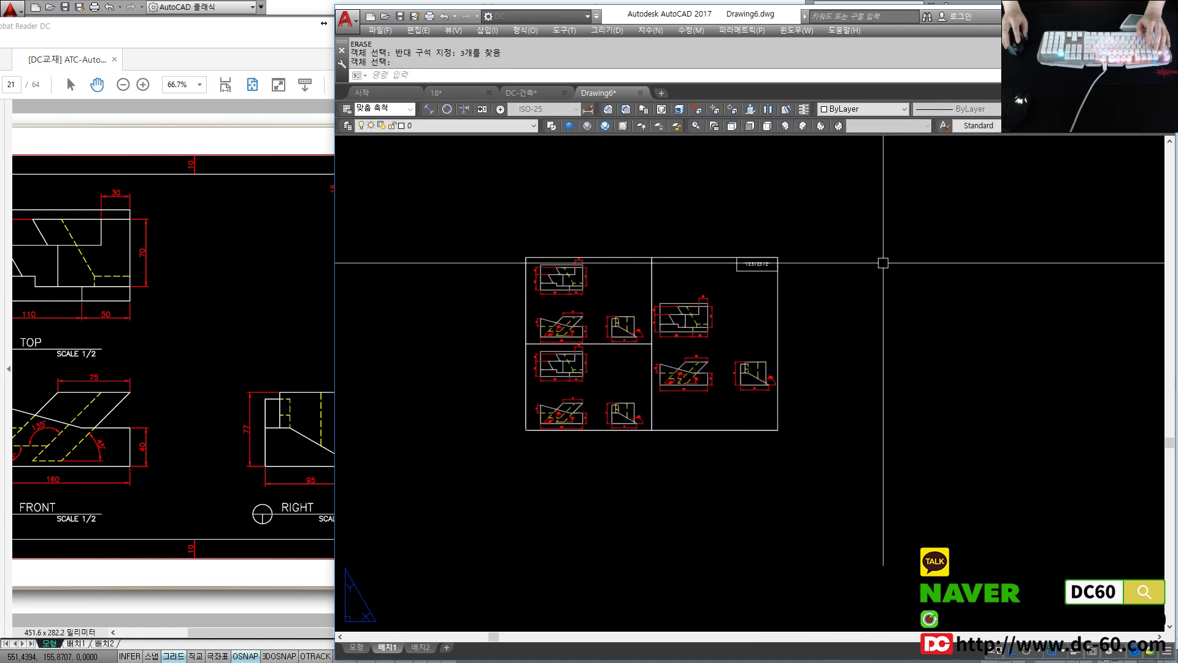
scroll(733, 352, "up", 3)
scroll(733, 352, "up", 2)
left_click(782, 368)
scroll(781, 368, "down", 3)
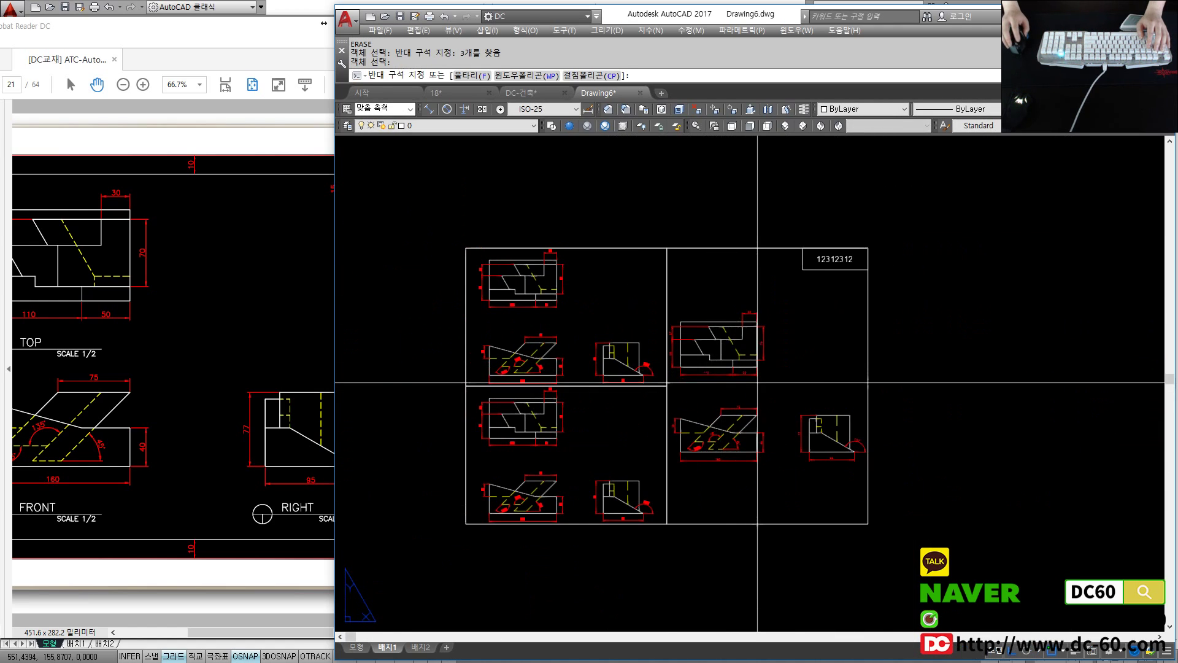
scroll(713, 299, "up", 2)
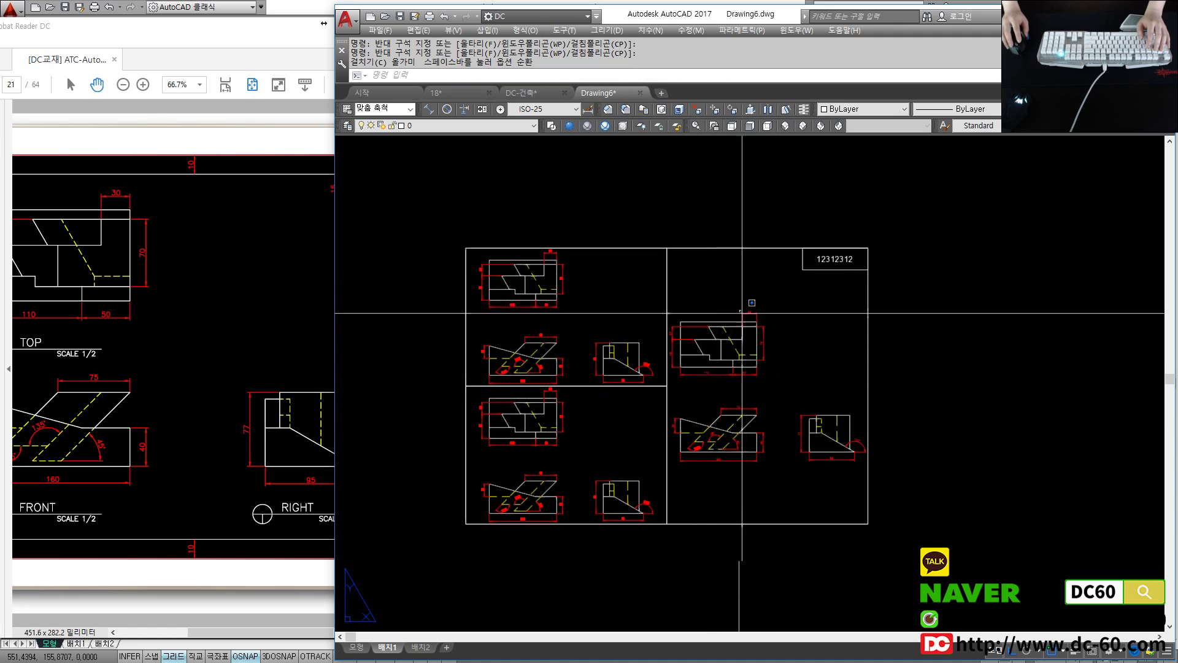
left_click(708, 354)
key("Escape")
scroll(692, 375, "up", 2)
scroll(687, 368, "down", 2)
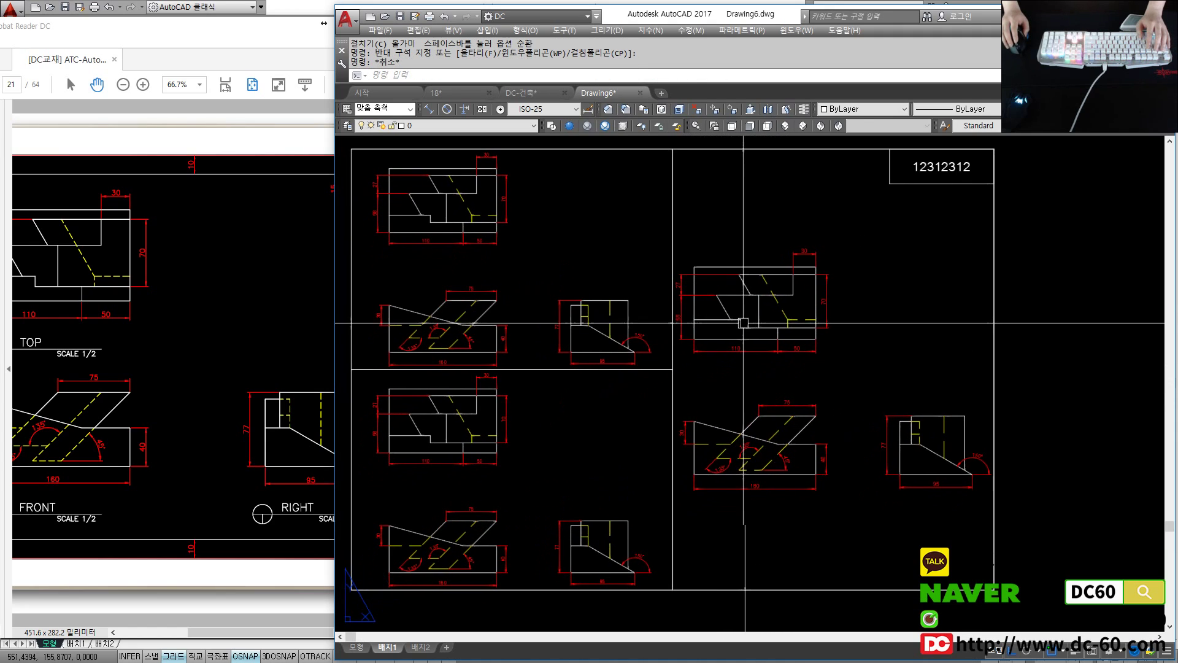
scroll(680, 335, "down", 1)
scroll(680, 340, "up", 1)
Try several crossing selections over the viewport frames, clearing each one.
left_click(725, 408)
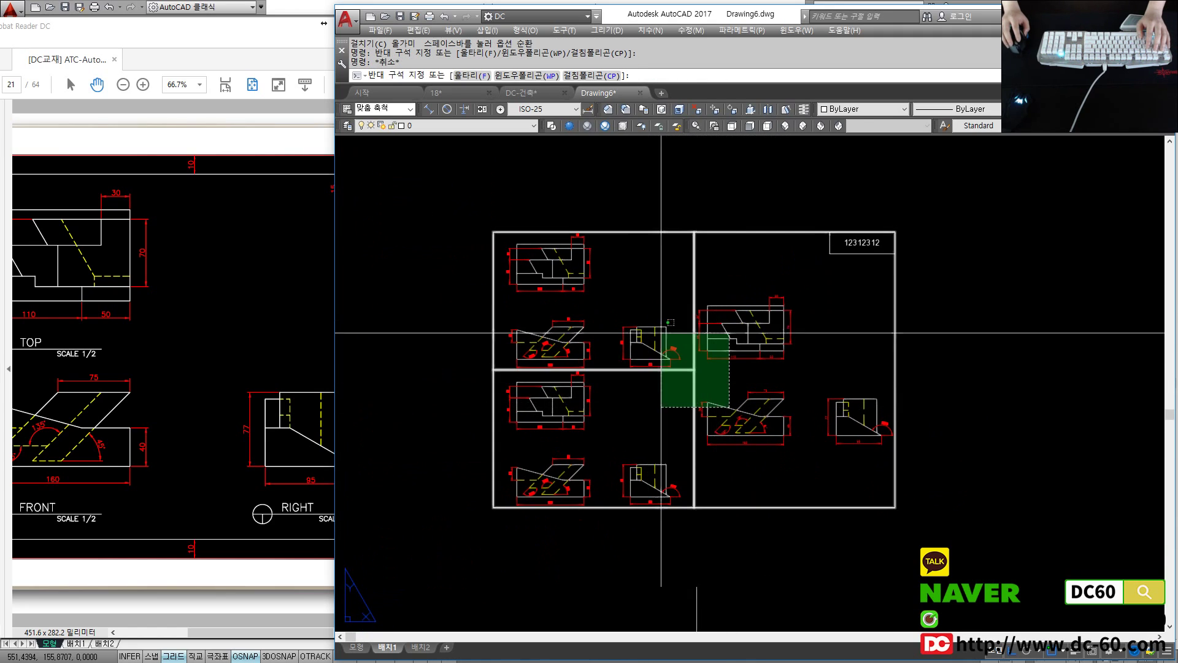
left_click(624, 309)
key("Escape")
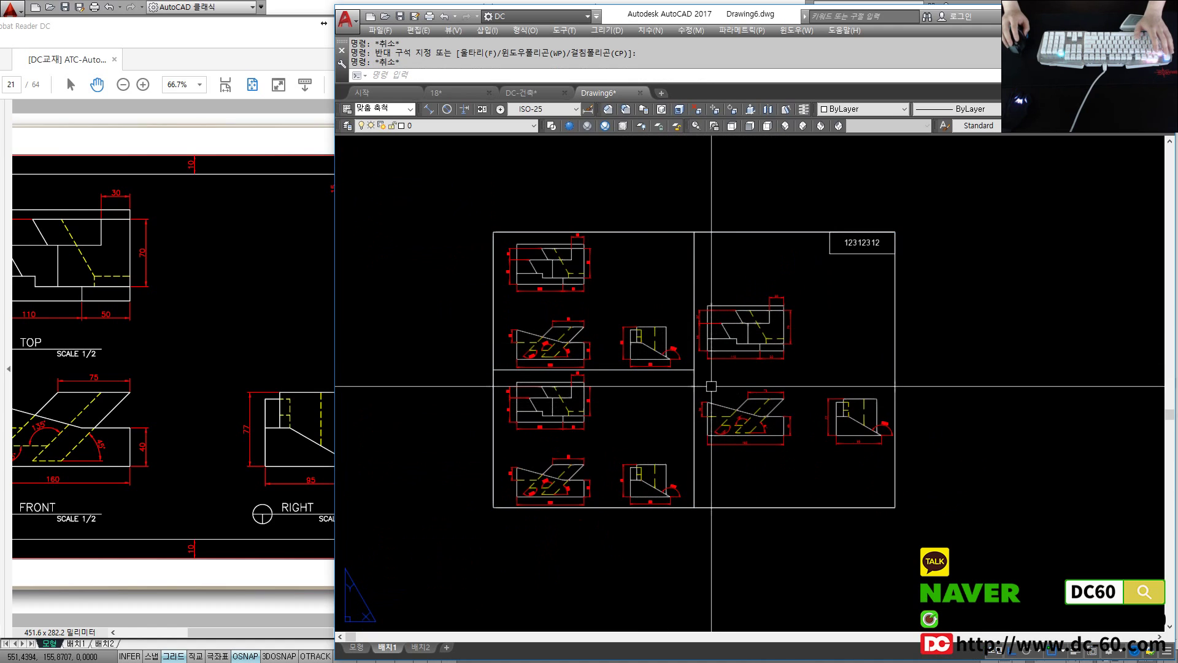
left_click(705, 377)
left_click(683, 360)
key("Escape")
scroll(718, 379, "up", 2)
left_click(713, 381)
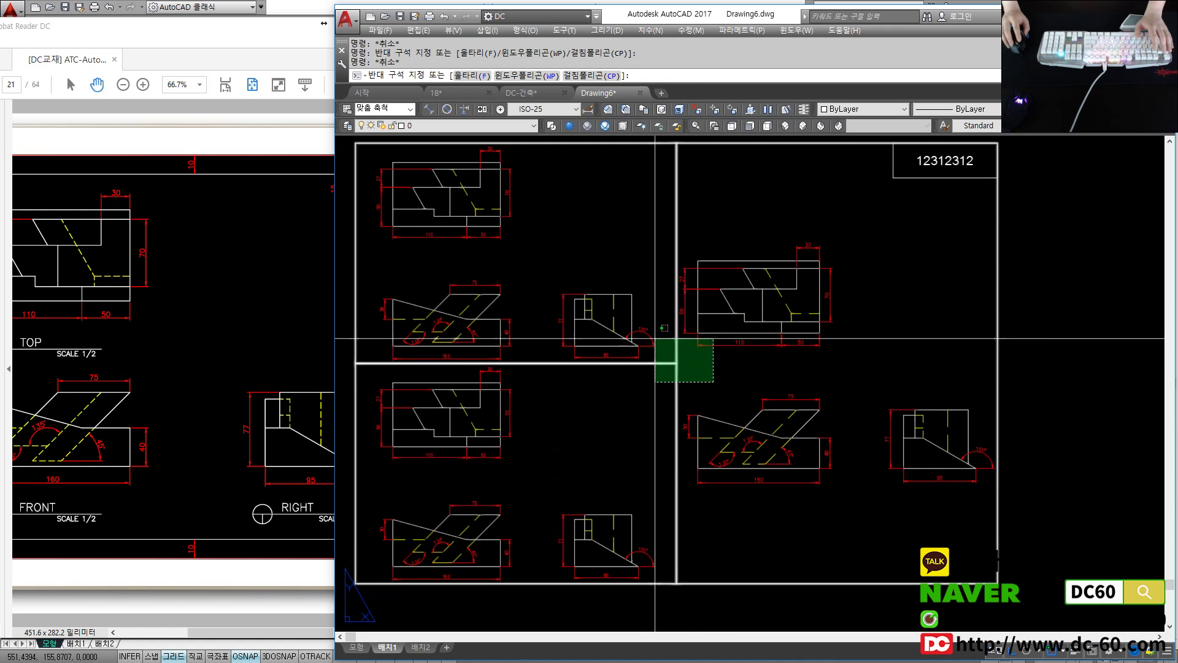
left_click(655, 338)
scroll(741, 272, "down", 2)
key("Escape")
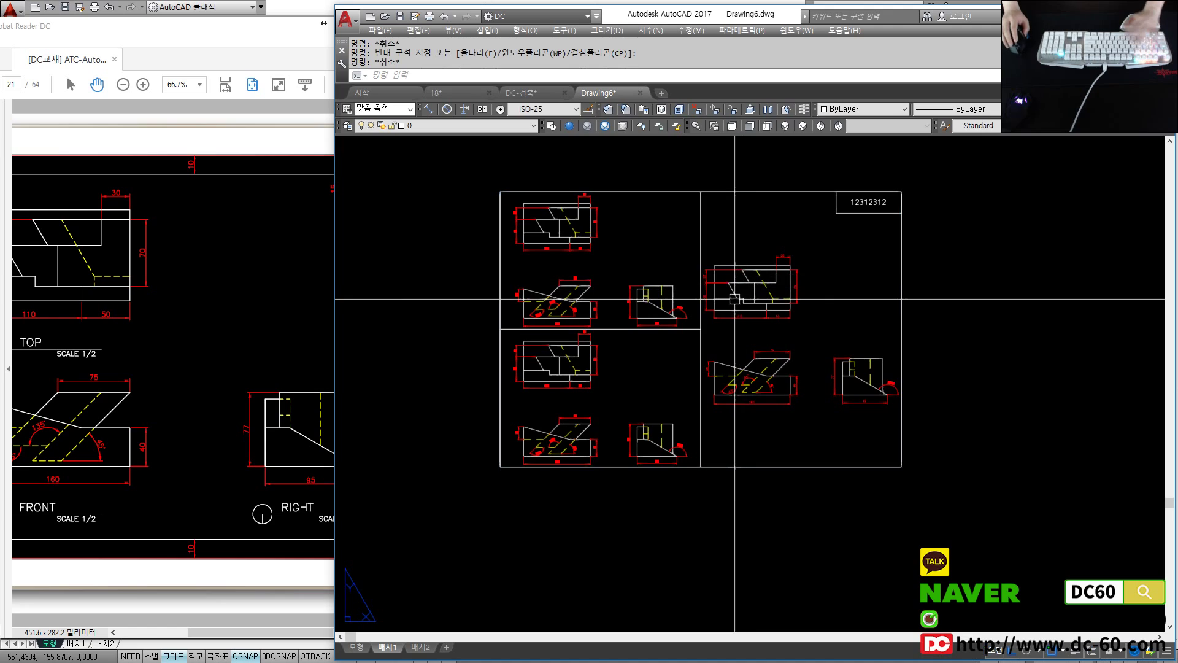
Move the viewports lower, undo the move, and reselect all three viewports.
type("m")
key("Return")
left_click(753, 341)
key("Return")
left_click(723, 316)
left_click(828, 250)
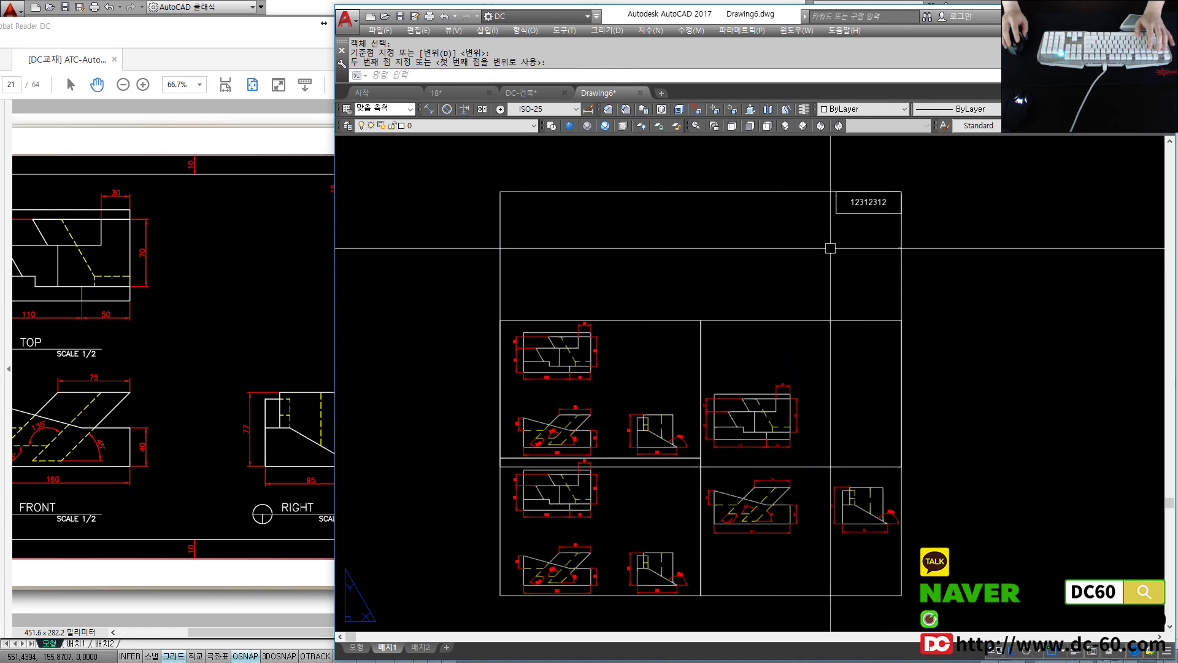
left_click(988, 264)
key("Escape")
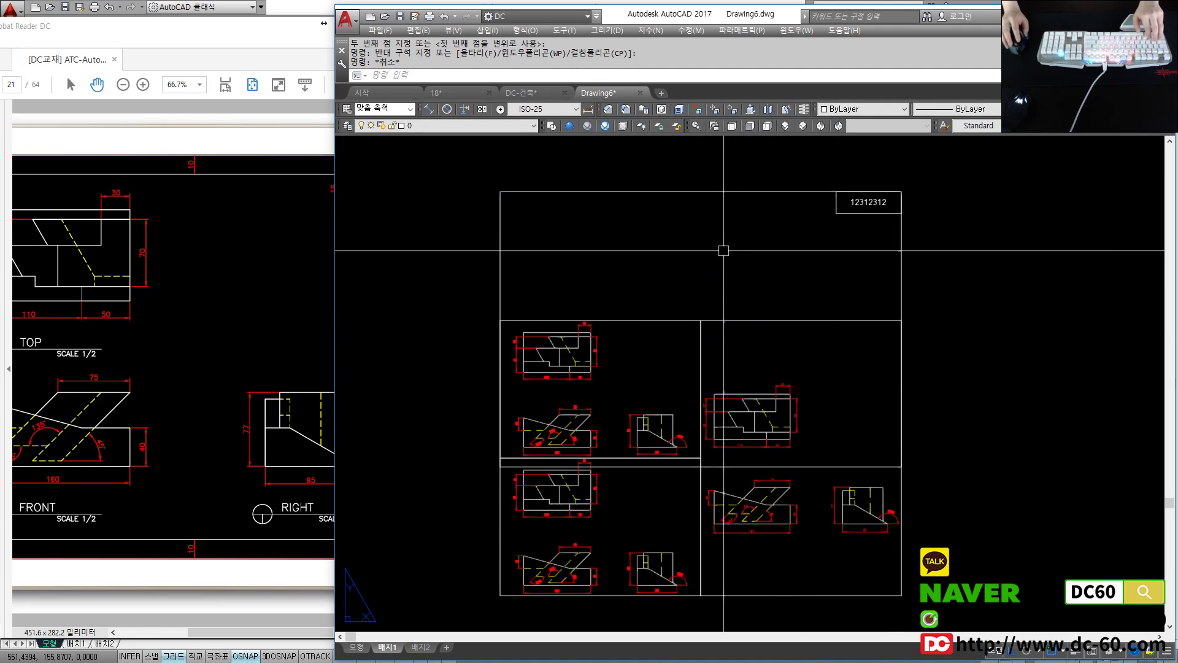
key("ctrl+z")
left_click(744, 366)
left_click(616, 270)
Move the selected viewports onto the Mview layer, hide it, then undo the hiding.
left_click(451, 125)
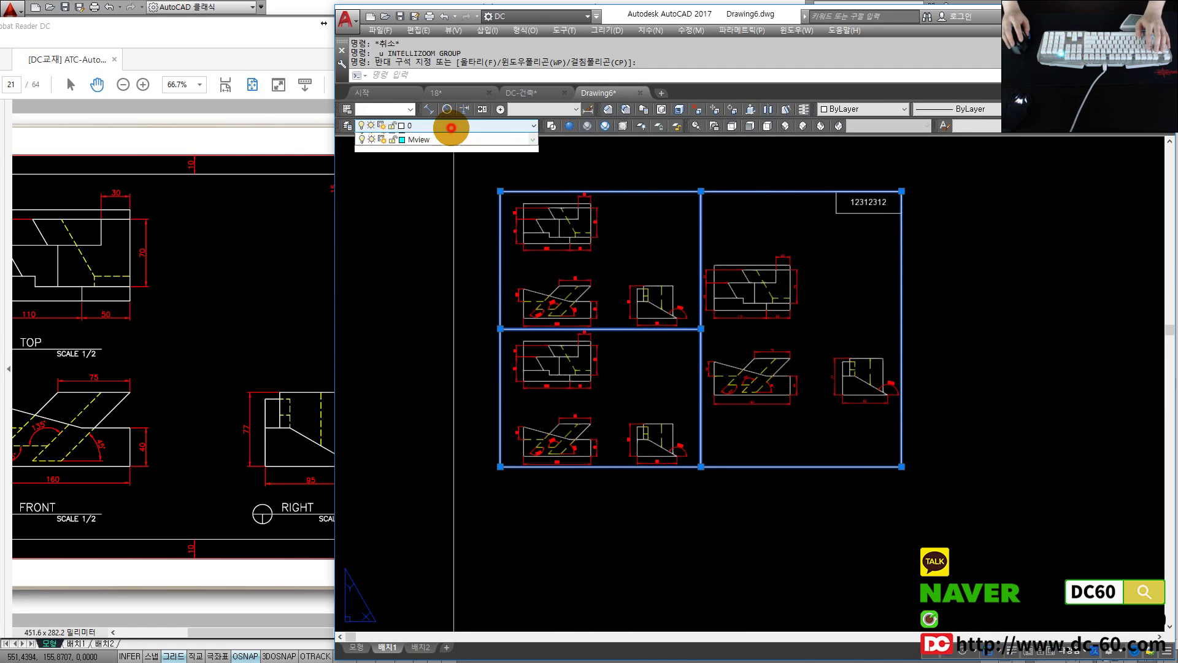
left_click(419, 196)
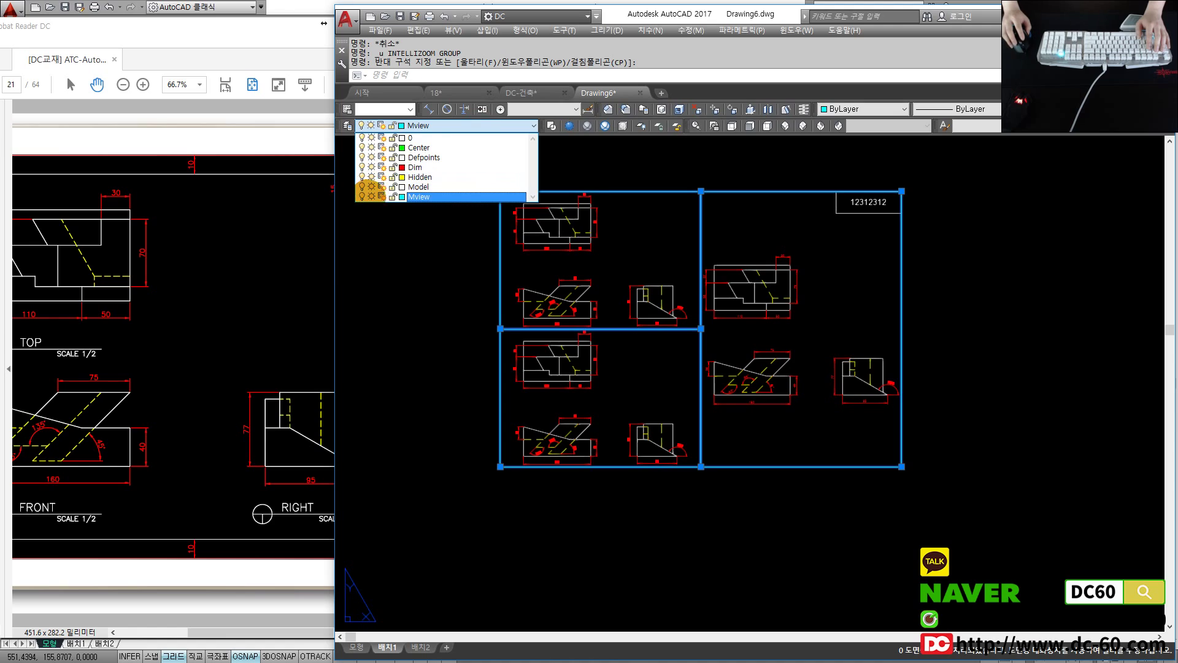
left_click(370, 196)
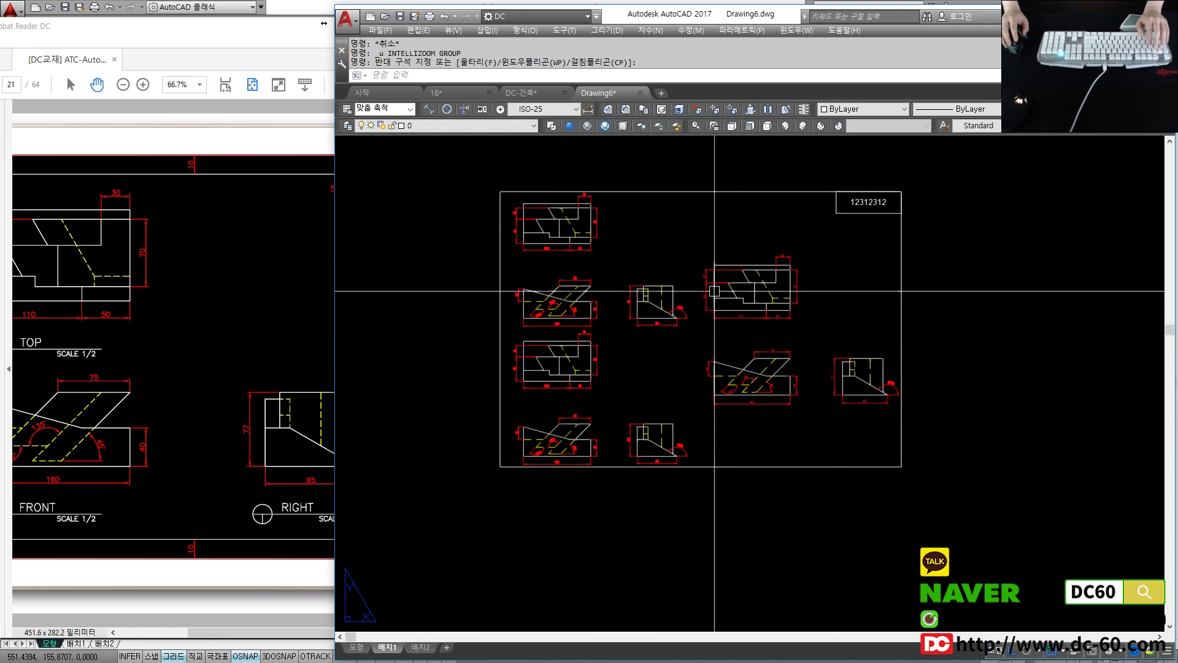
key("ctrl+z")
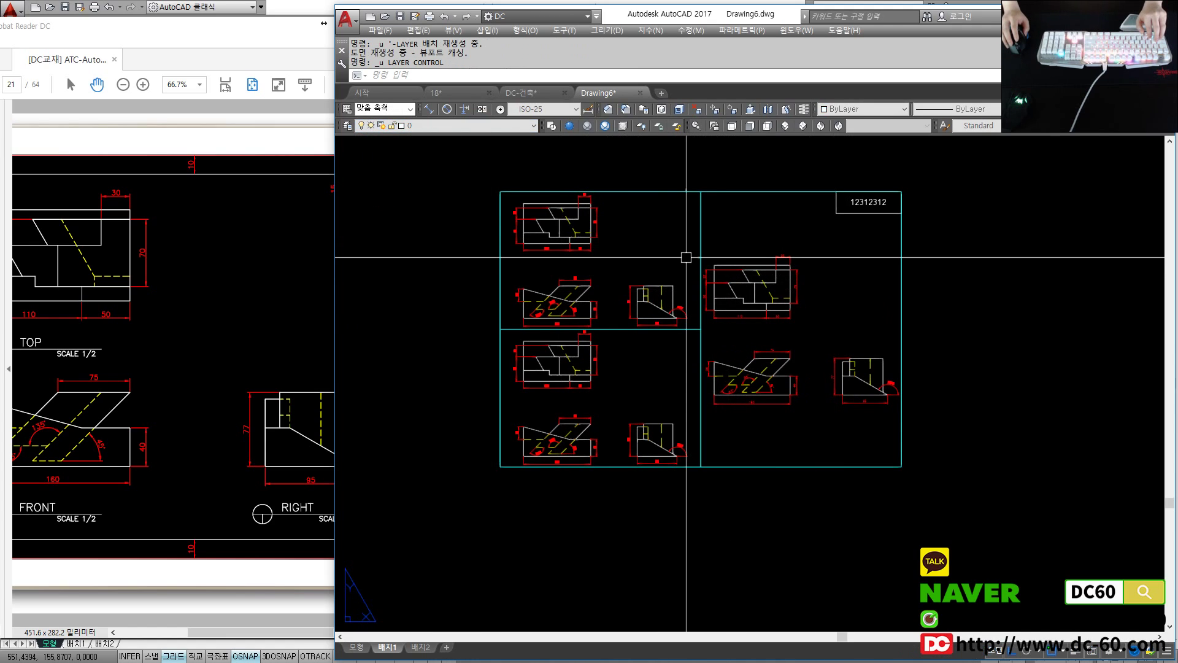
Reselect the viewports, assign them to Mview, and toggle Mview off and on to check.
left_click(949, 511)
left_click(614, 256)
left_click(421, 125)
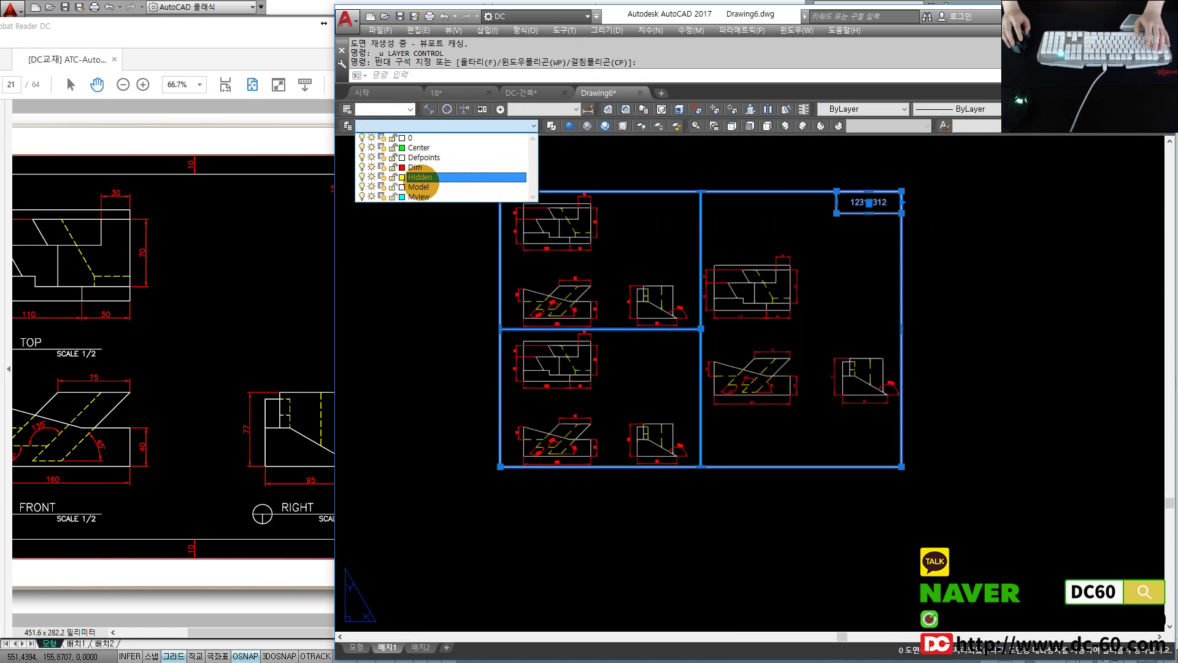
left_click(420, 197)
key("Escape")
left_click(435, 125)
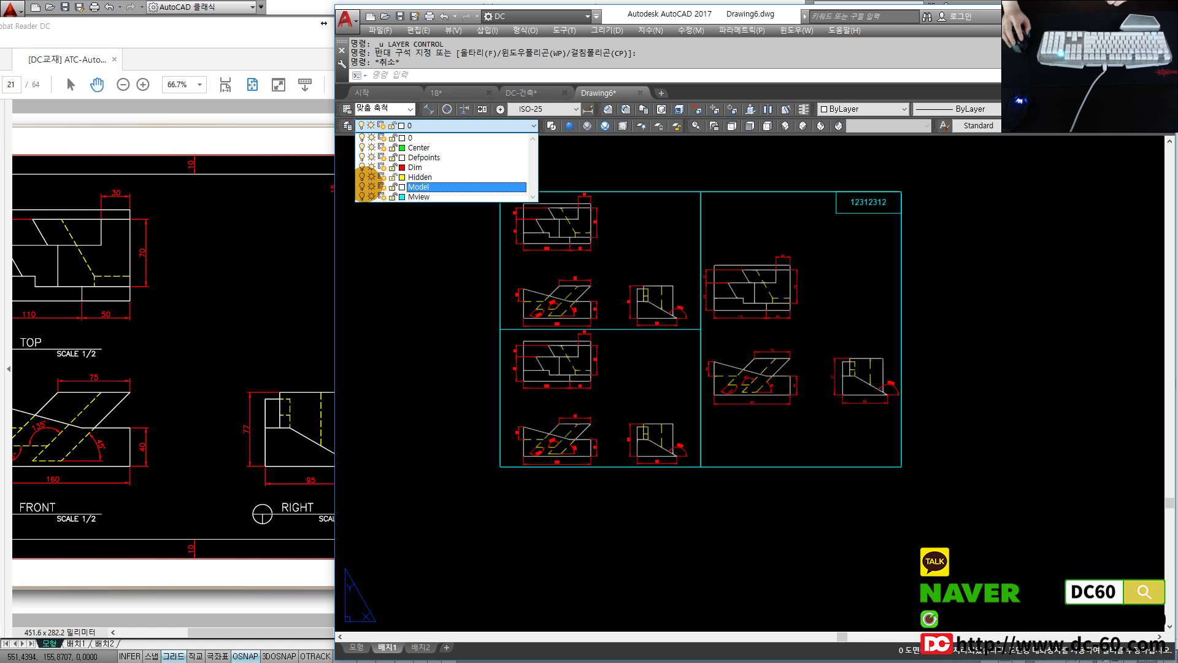
left_click(362, 196)
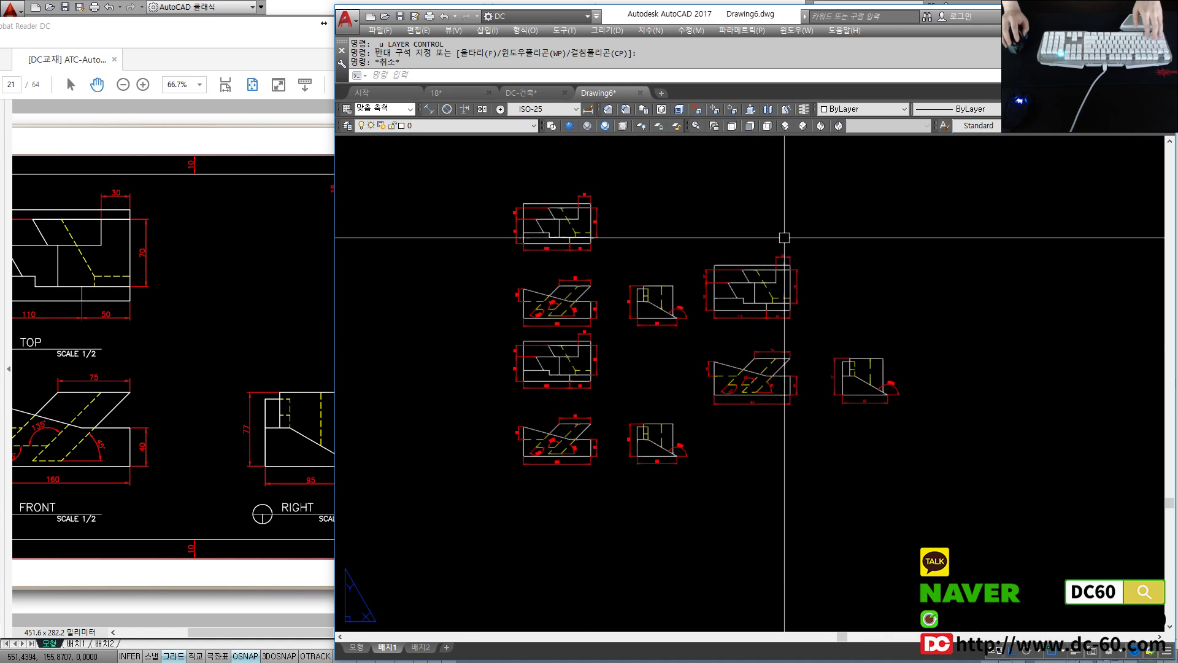
left_click(436, 125)
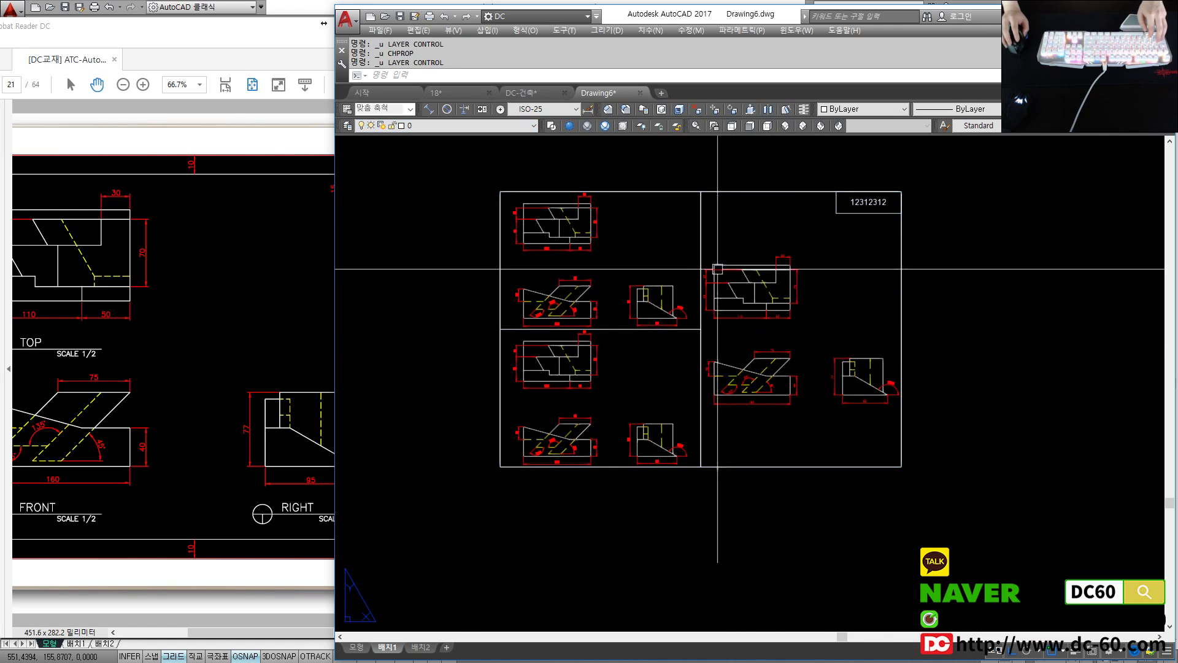
Select all three viewport frames again and assign them to the Mview layer.
left_click(759, 193)
key("Escape")
left_click(715, 337)
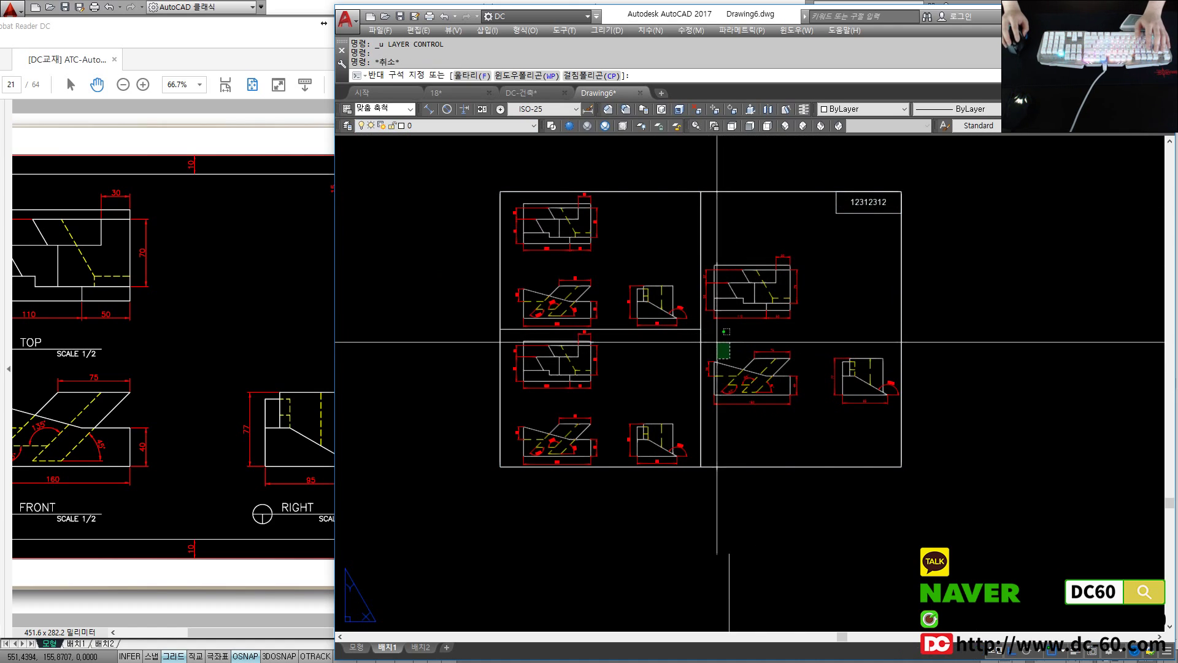
left_click(669, 300)
key("Escape")
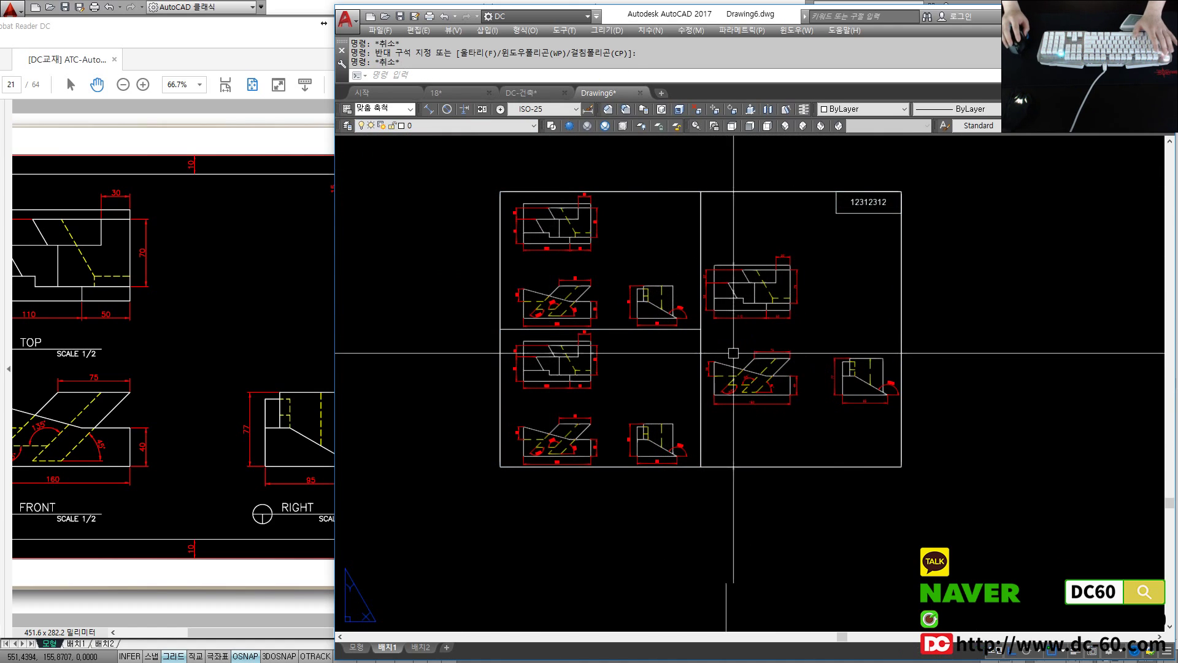
left_click(733, 353)
left_click(666, 281)
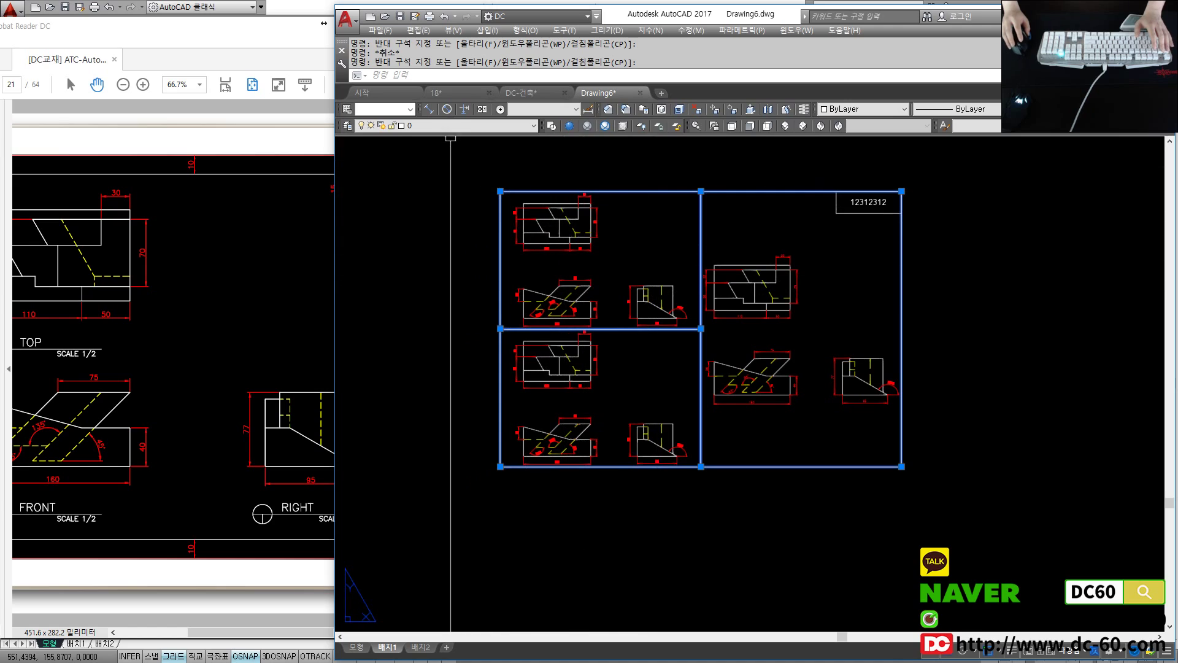
left_click(442, 125)
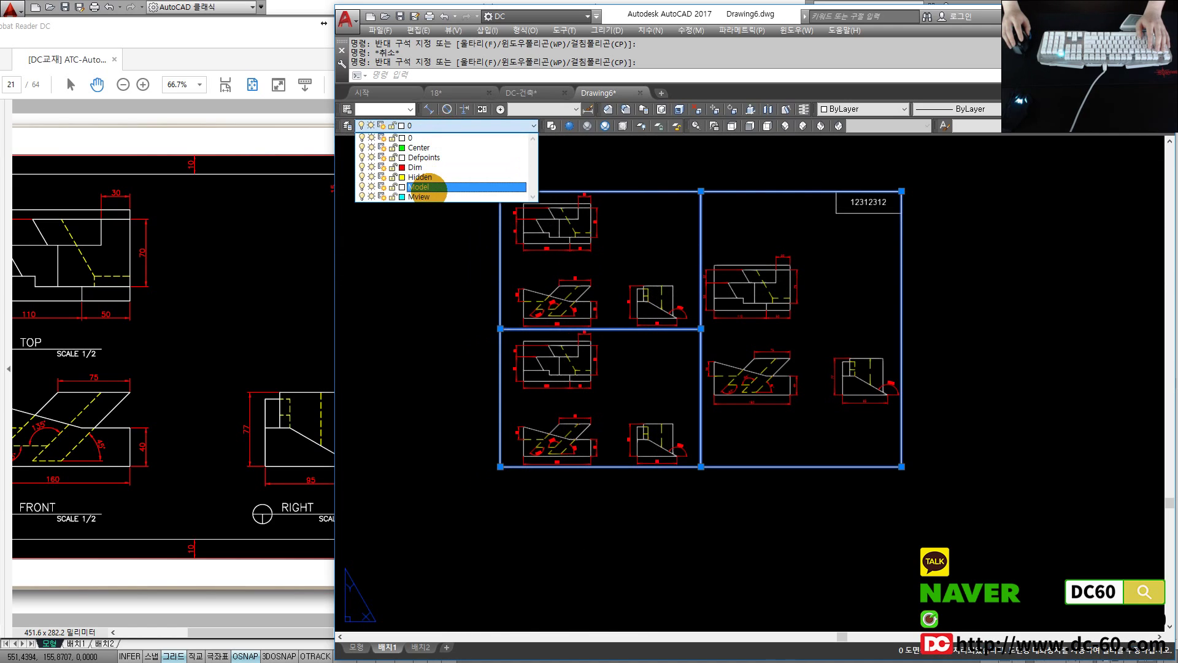
left_click(429, 194)
key("Escape")
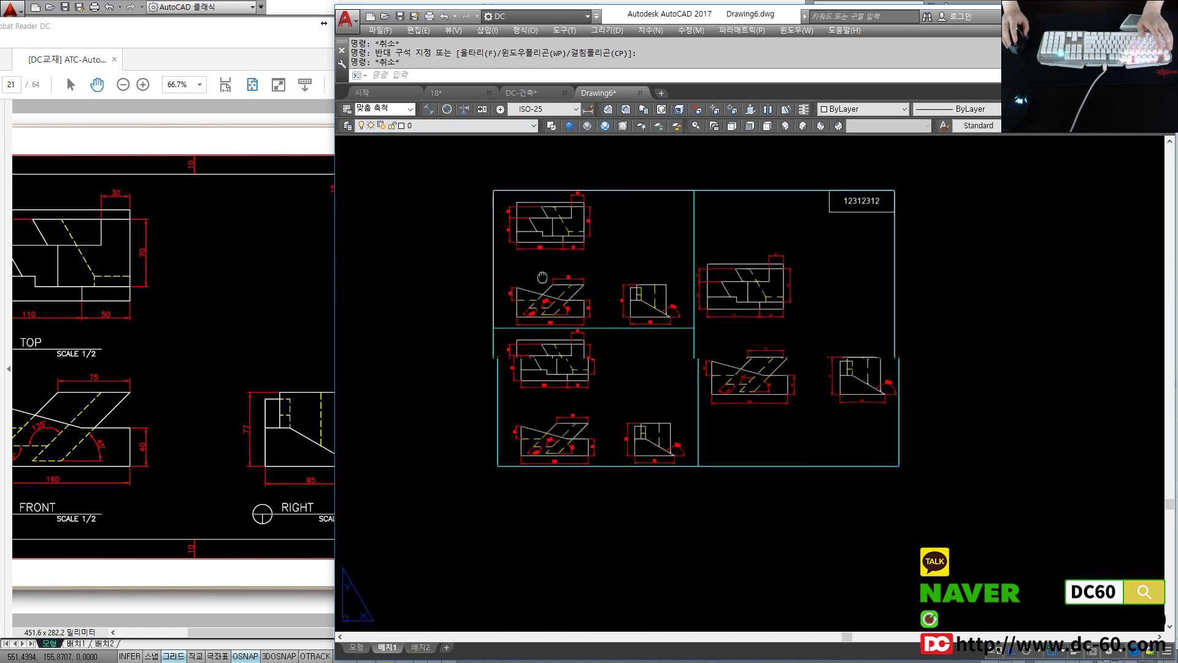
Pan and zoom the layout to inspect the cyan viewport frames.
middle_click_drag(550, 278, 515, 271)
scroll(527, 242, "up", 2)
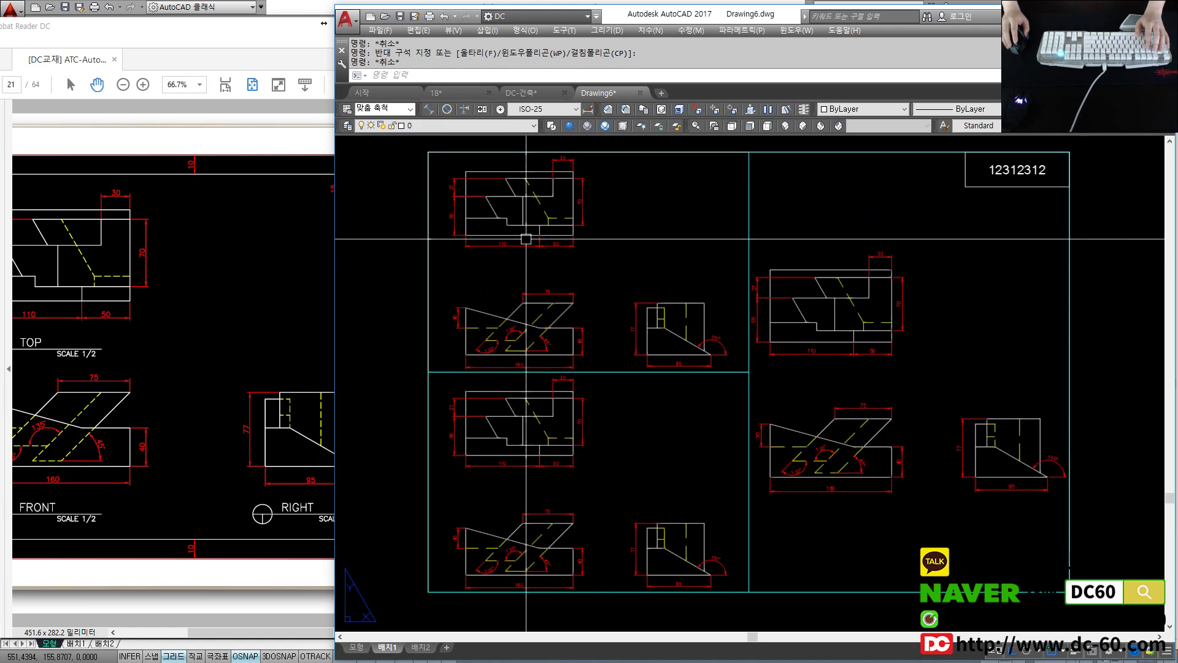
scroll(577, 261, "down", 2)
scroll(552, 258, "up", 2)
scroll(502, 255, "down", 2)
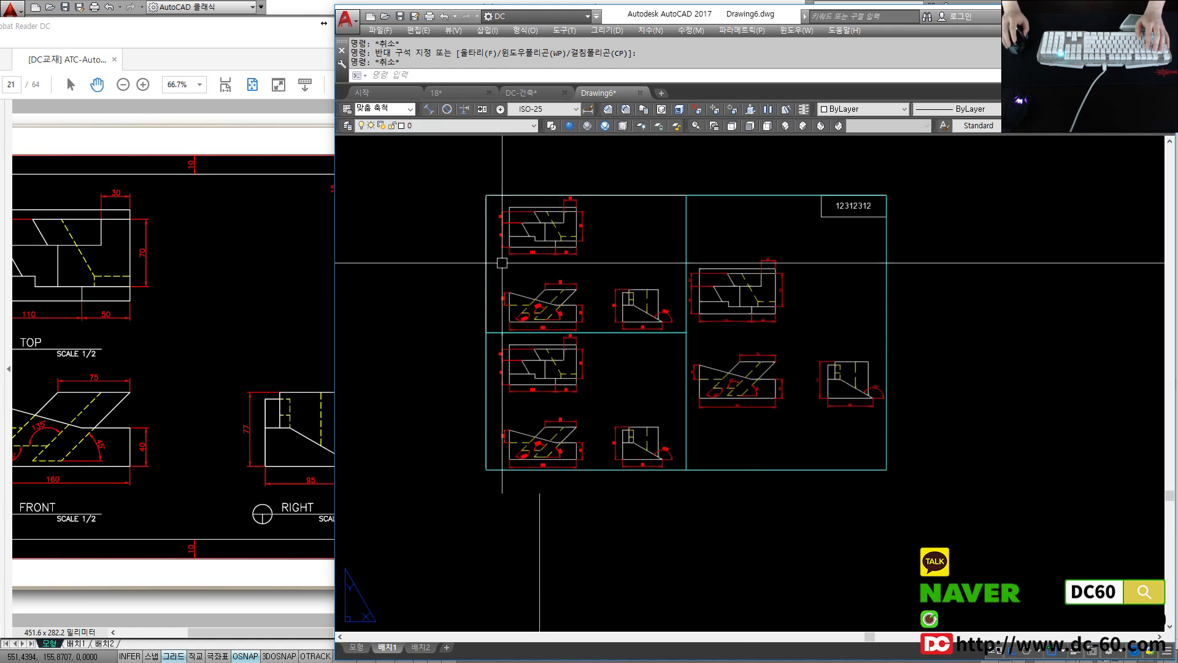
scroll(589, 257, "up", 2)
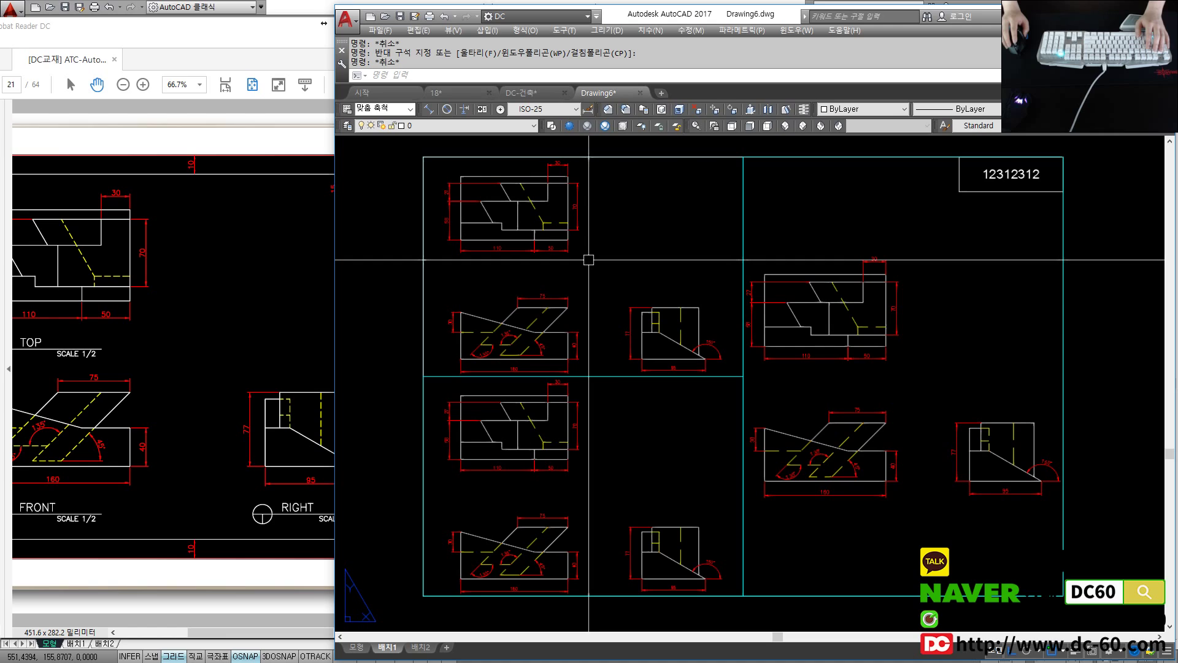
scroll(589, 259, "down", 2)
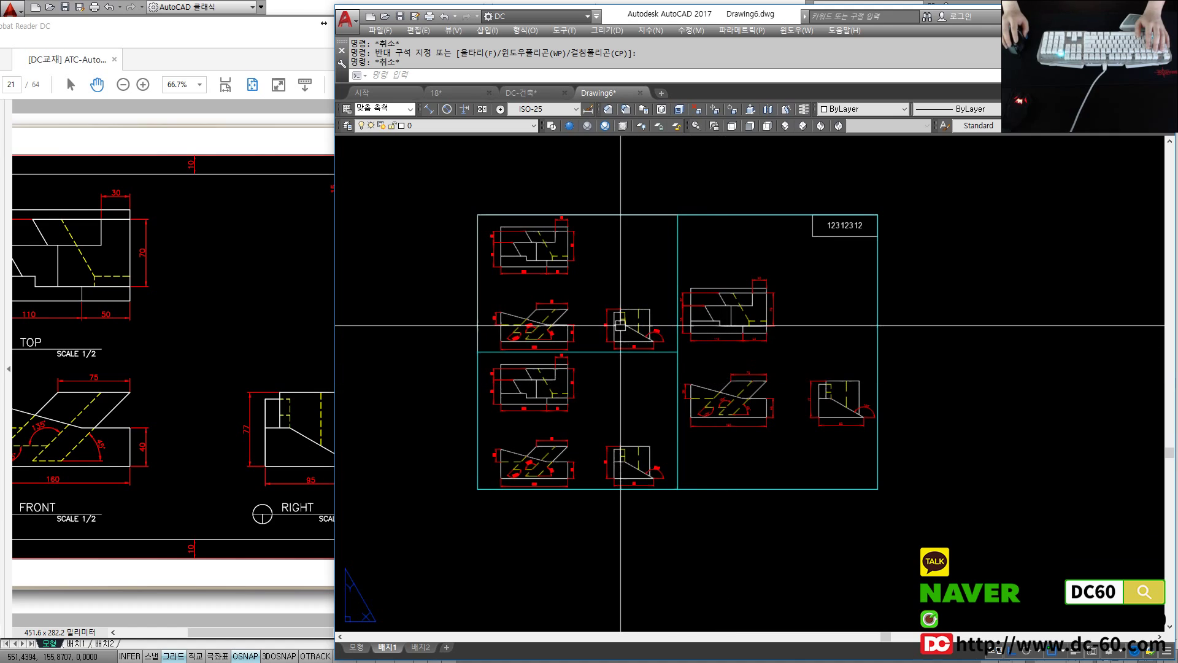
Set all three selected viewports to a 1:2 scale.
left_click(680, 395)
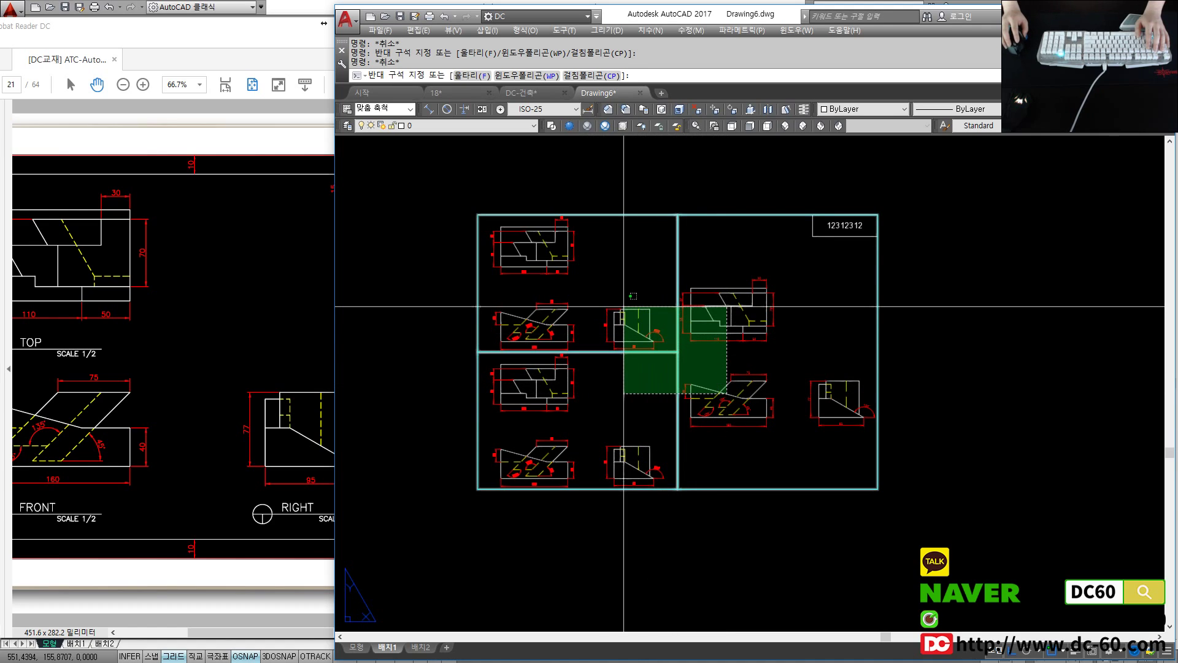
left_click(620, 334)
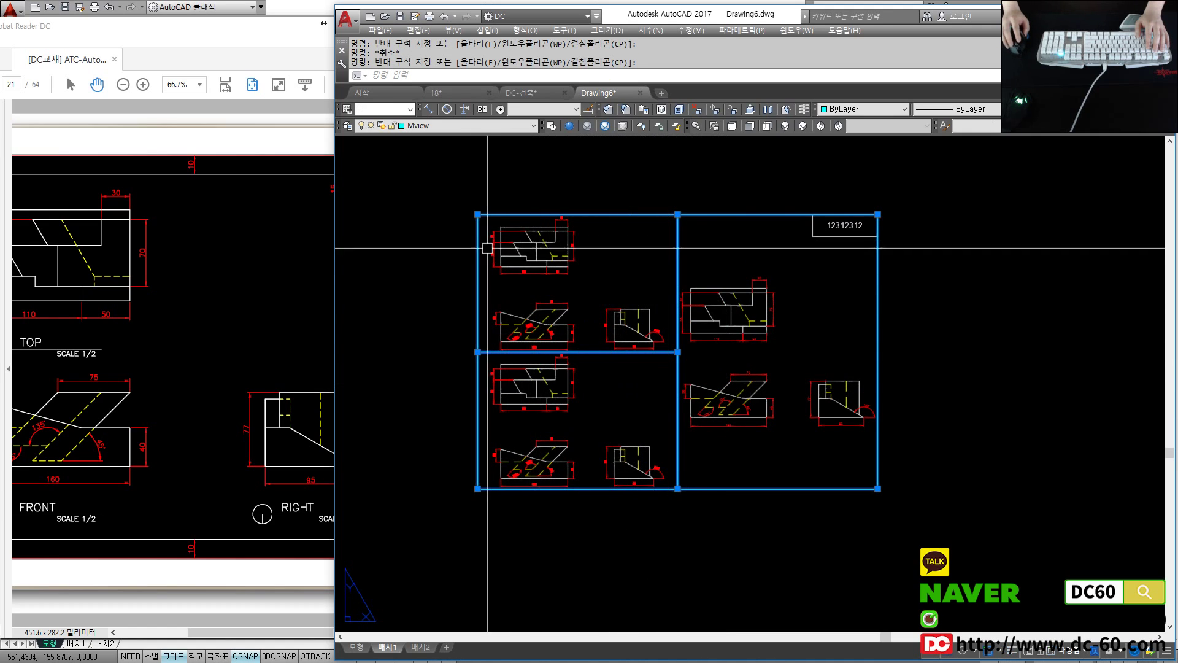
left_click(410, 108)
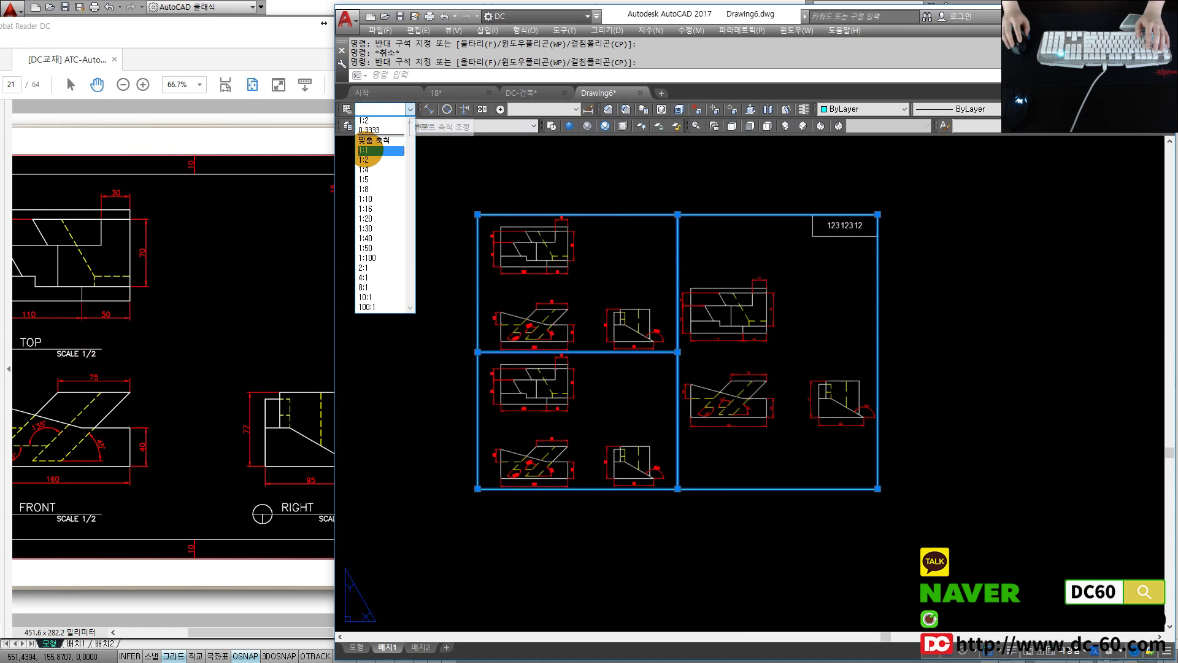
left_click(370, 159)
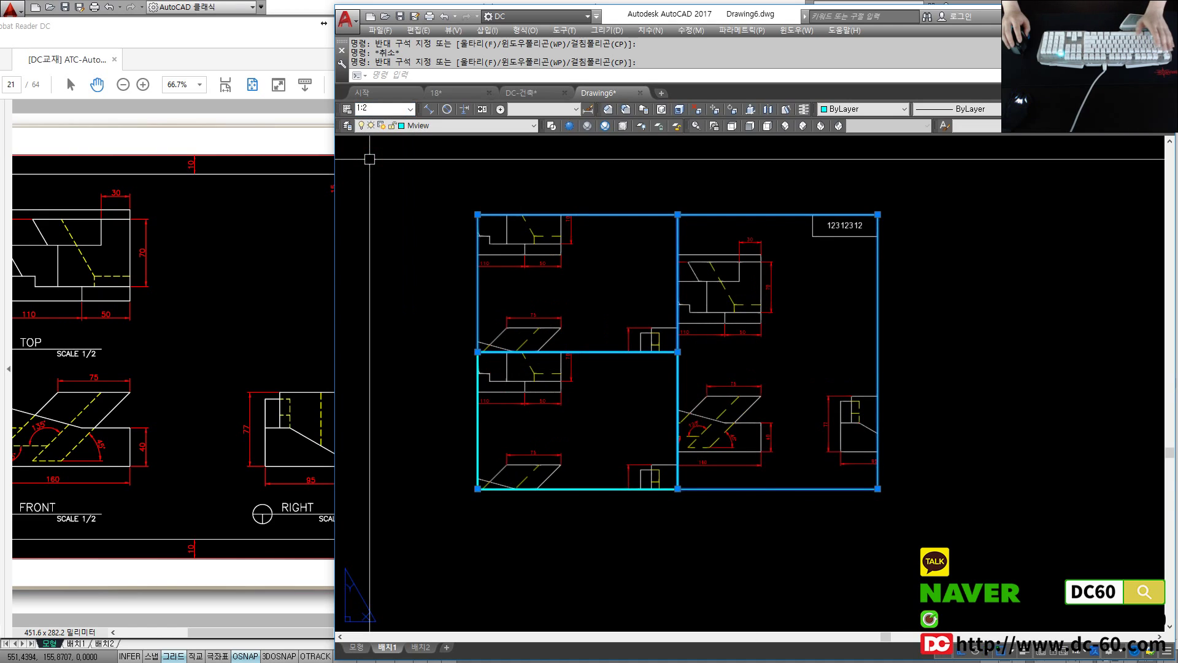
key("Escape")
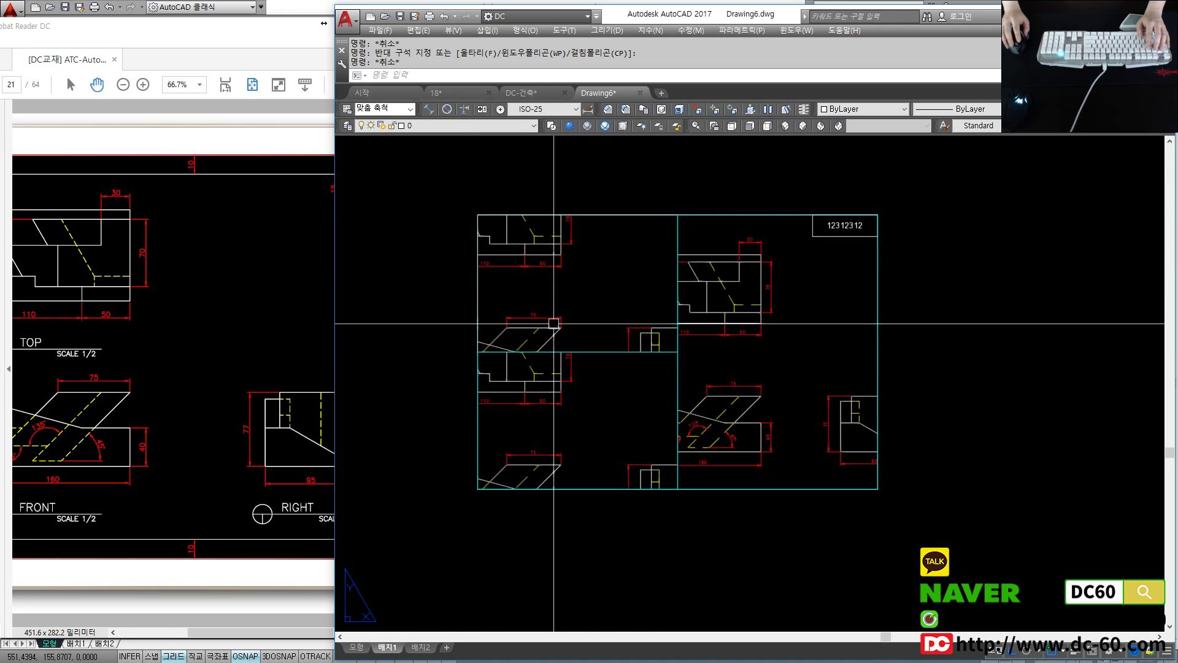
Try a 1:10 scale on the viewports, then enter a custom 1:3 scale instead.
left_click(713, 368)
left_click(648, 327)
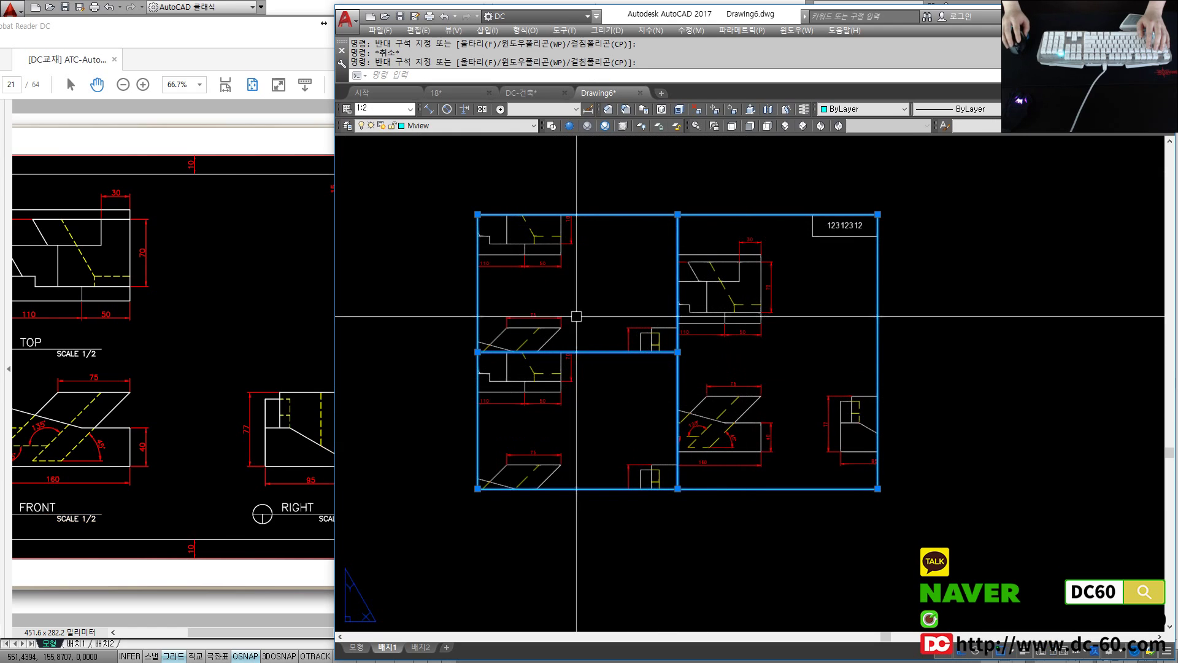
left_click(410, 109)
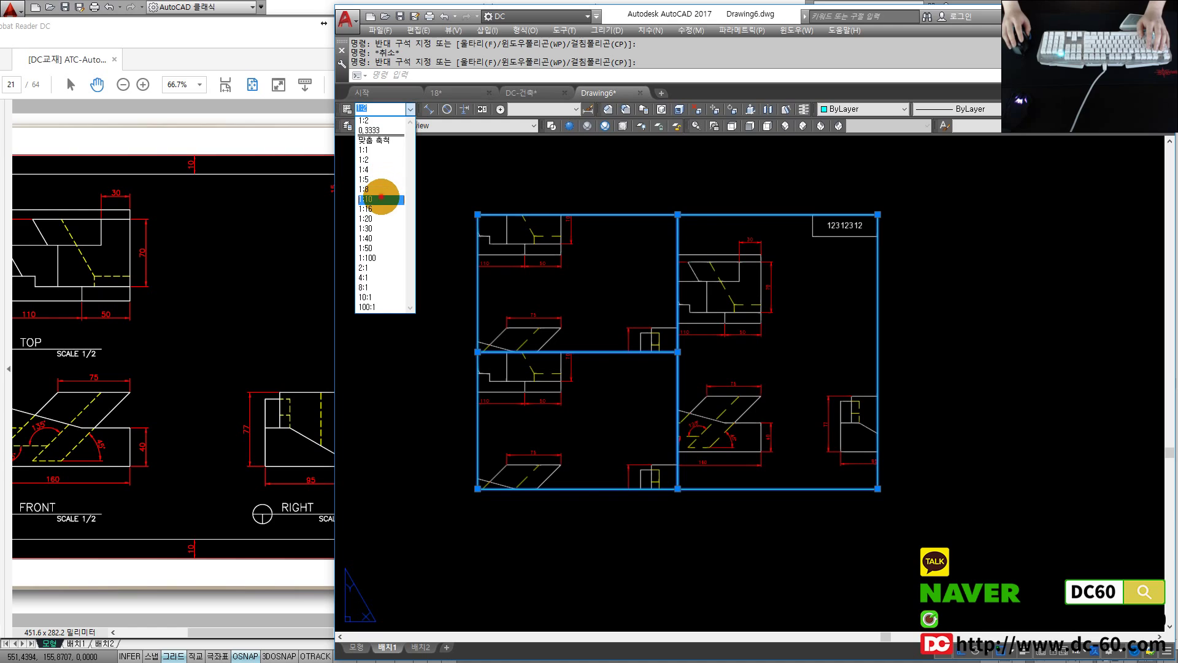
left_click(380, 198)
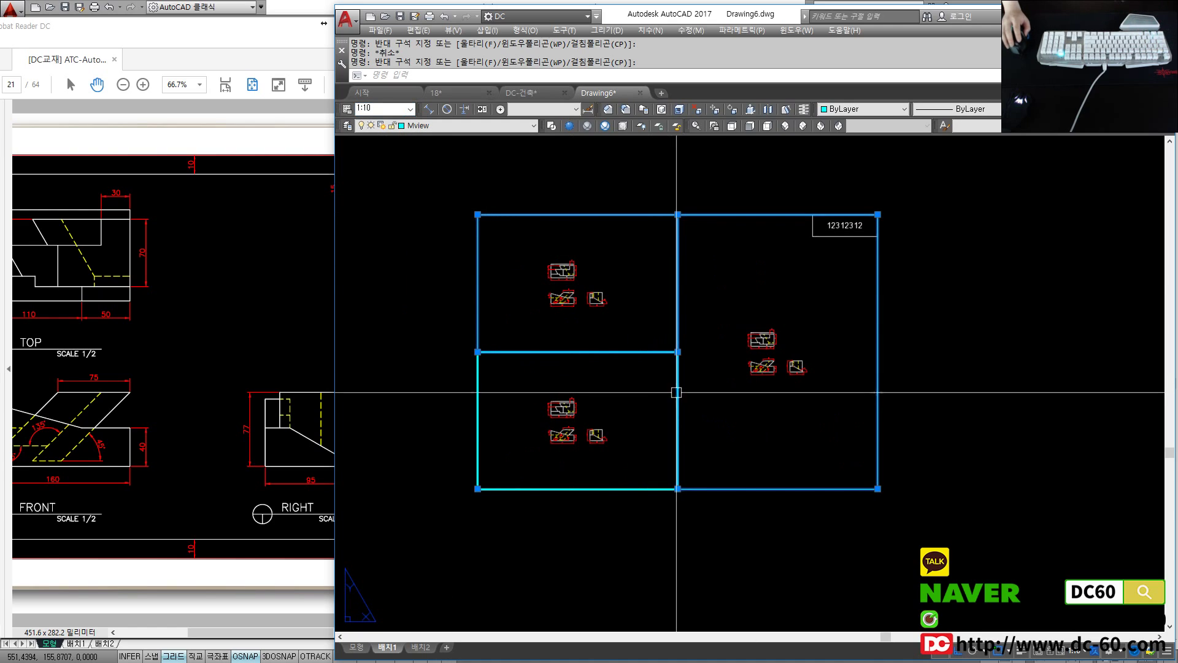
left_click(410, 110)
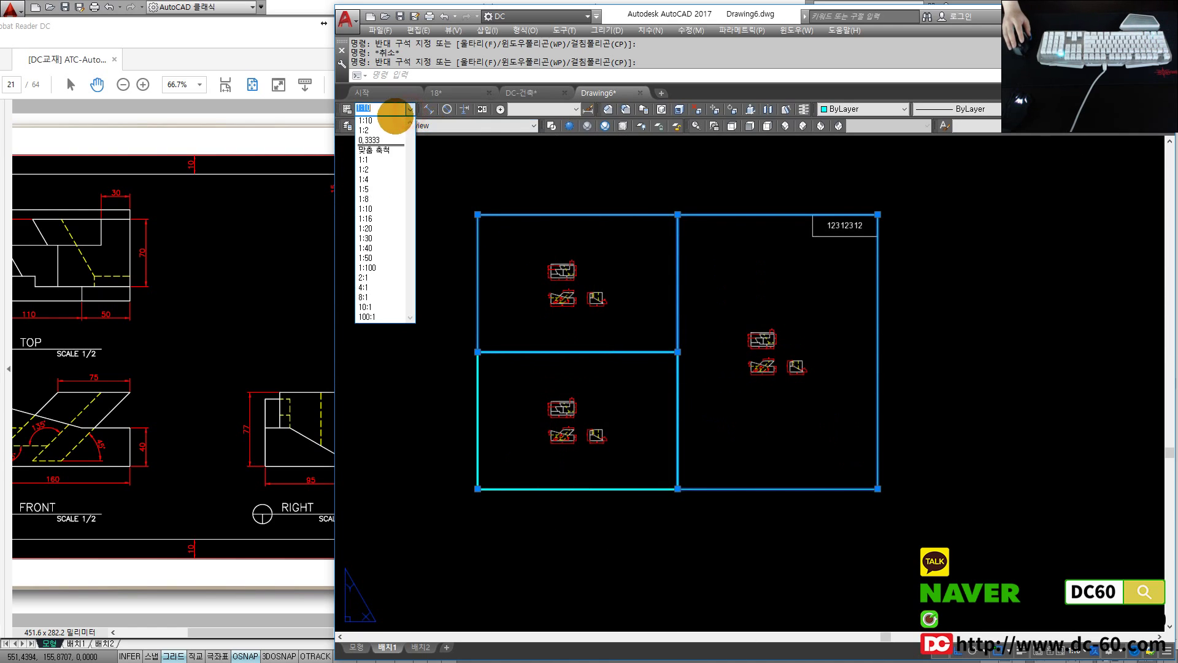
left_click(381, 108)
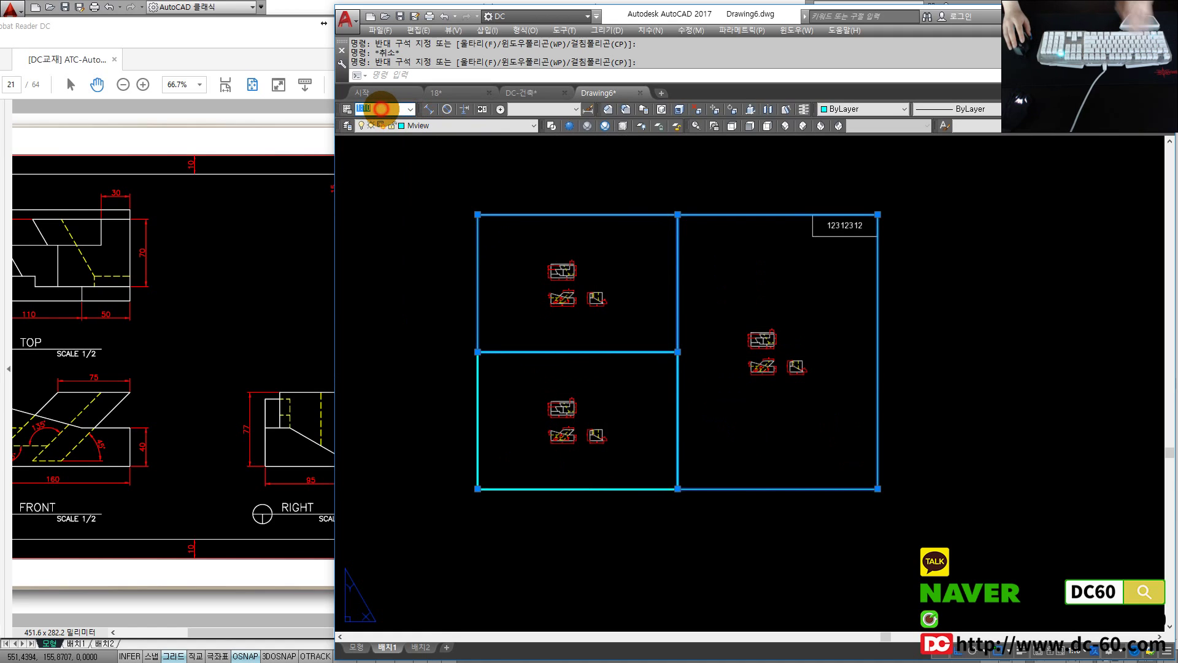
type("1:3")
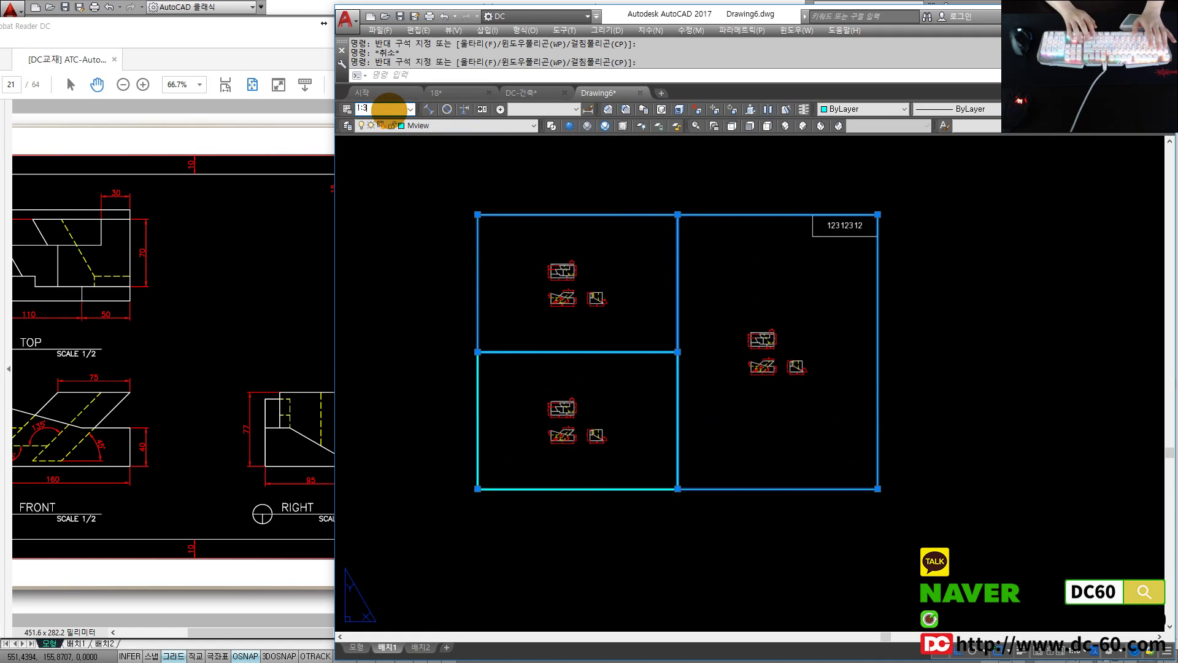
key("Return")
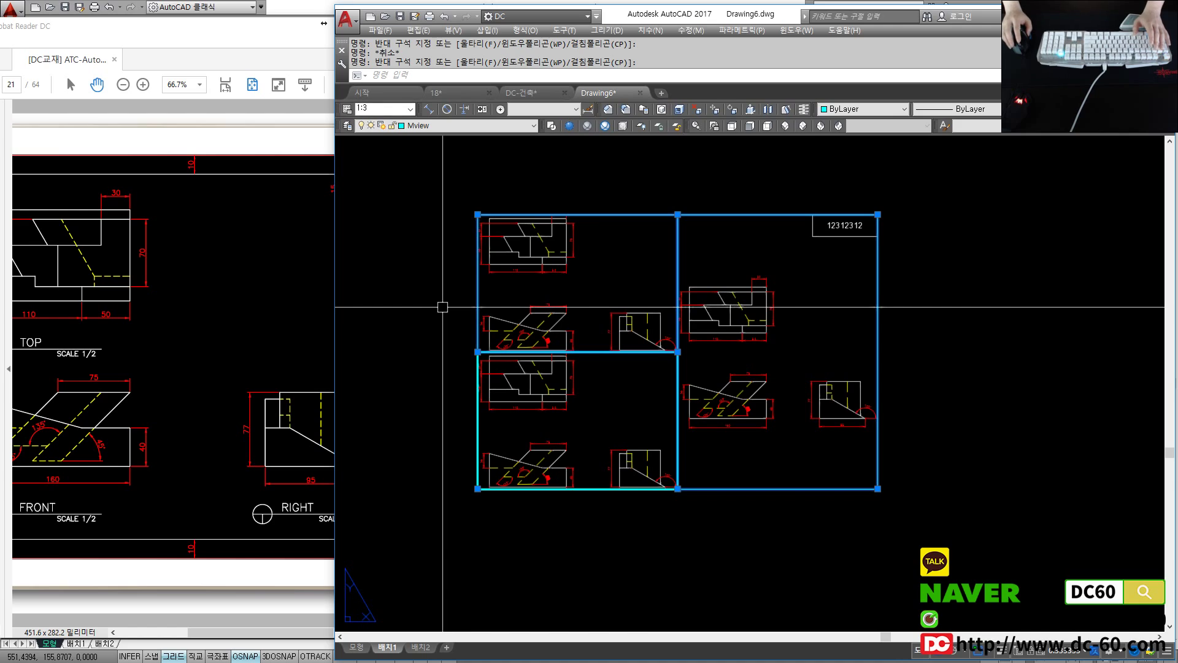
key("Escape")
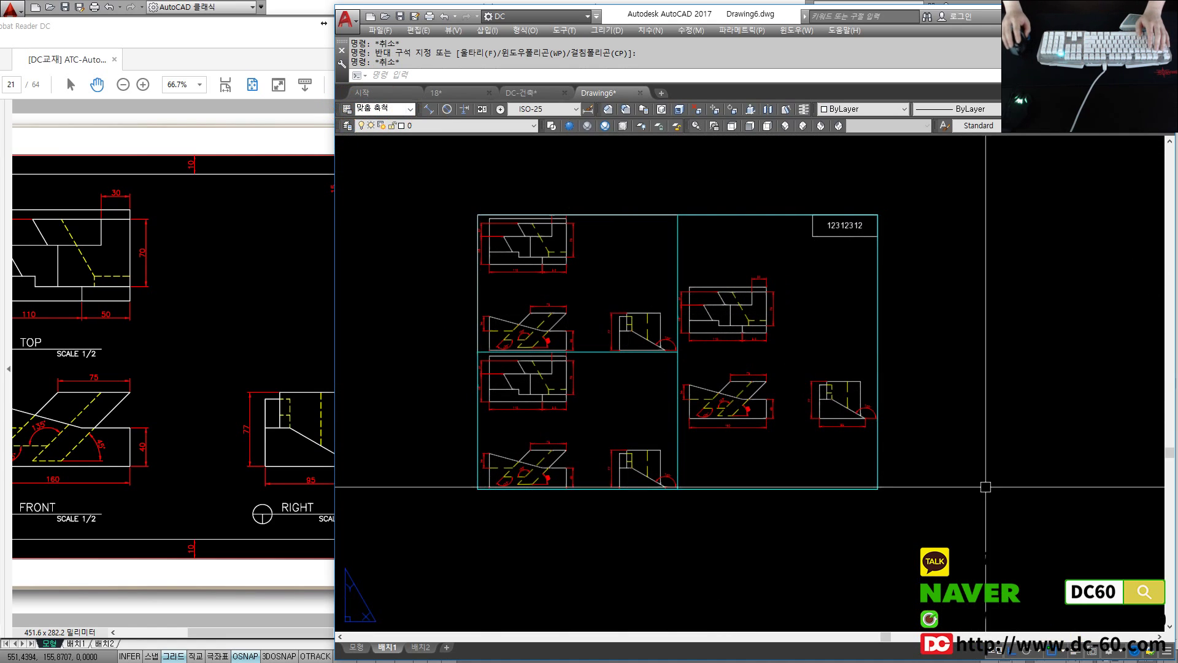
Restore the full layout sheet and apply a 1:2 scale to the viewports.
left_click(1074, 649)
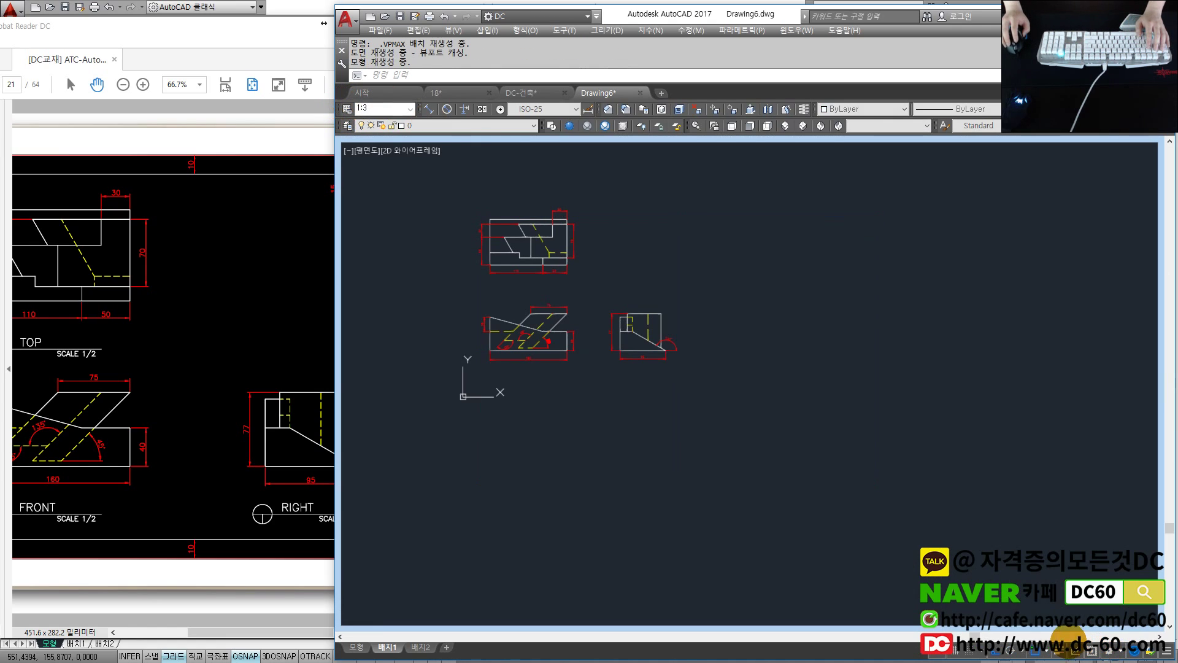
left_click(1092, 651)
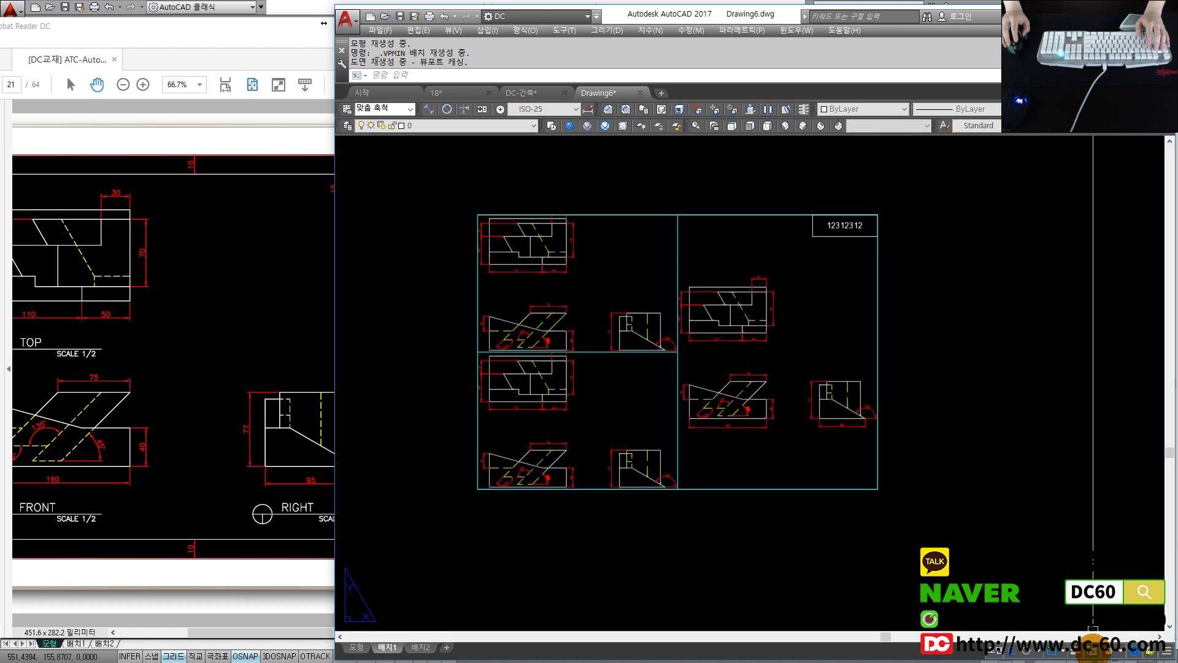
left_click(756, 429)
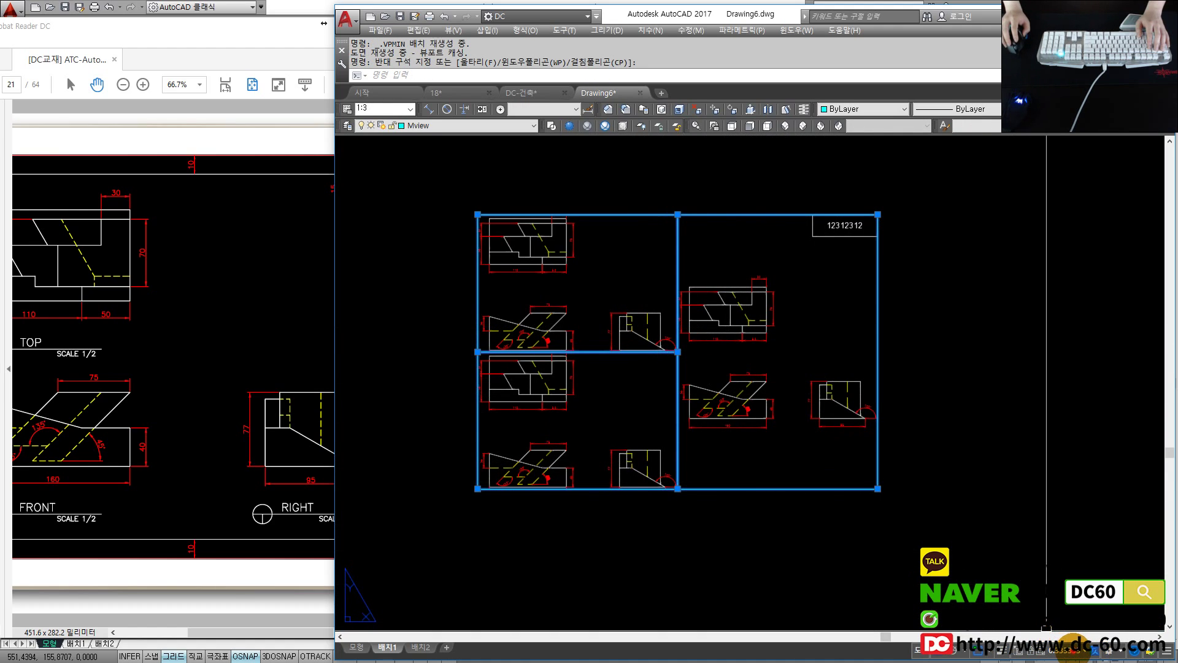
left_click(1083, 650)
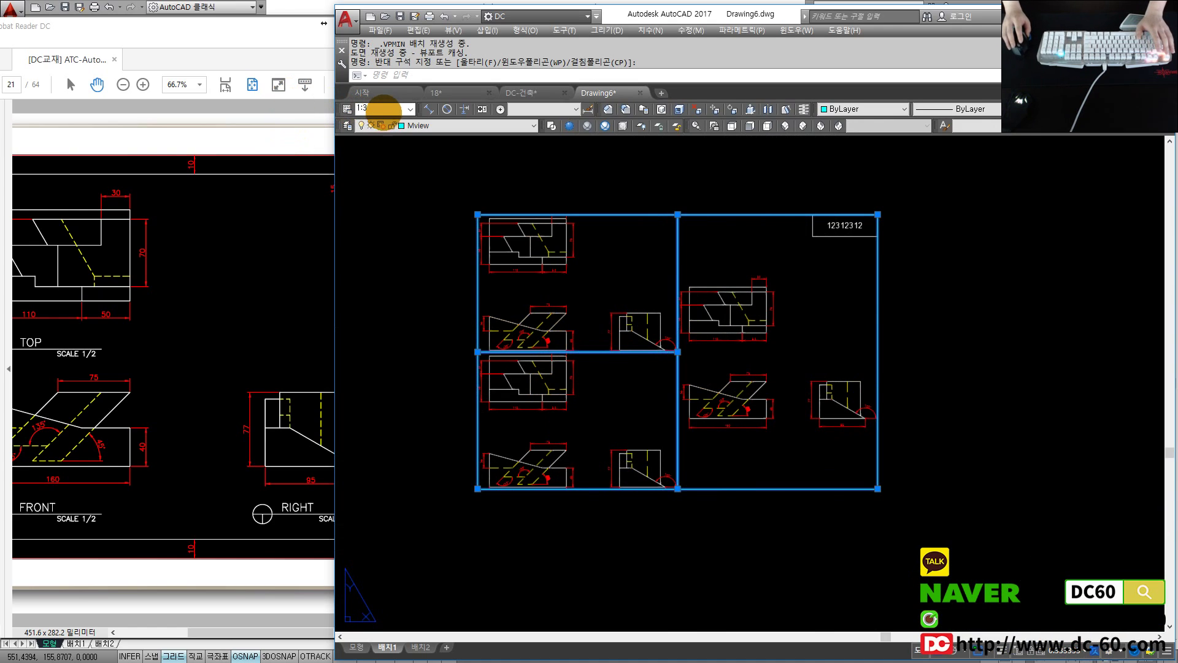
key("Escape")
left_click(410, 109)
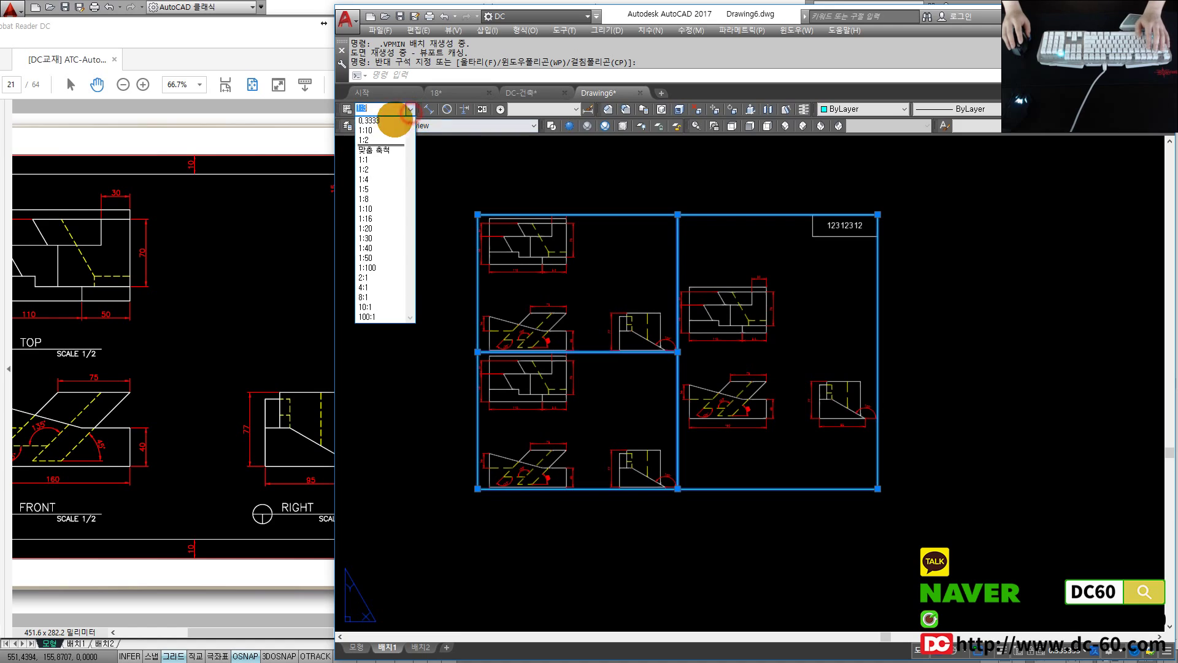
left_click(368, 160)
key("Escape")
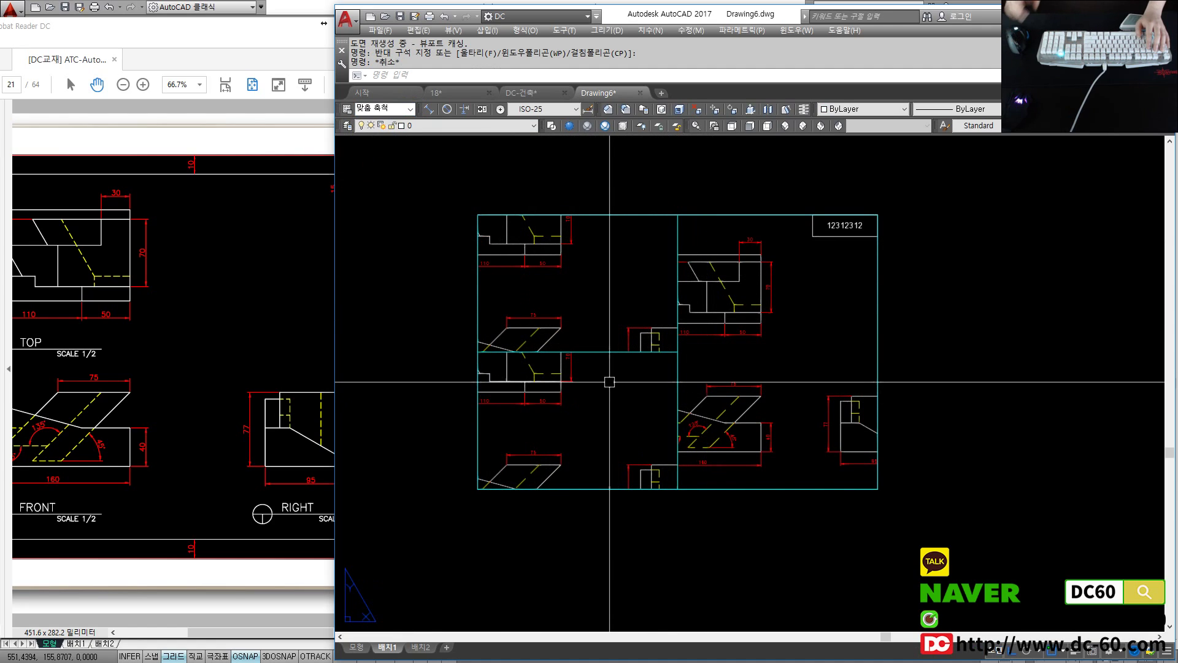
Reselect all three viewports and pick a scale from the Viewport Scale list.
left_click(697, 401)
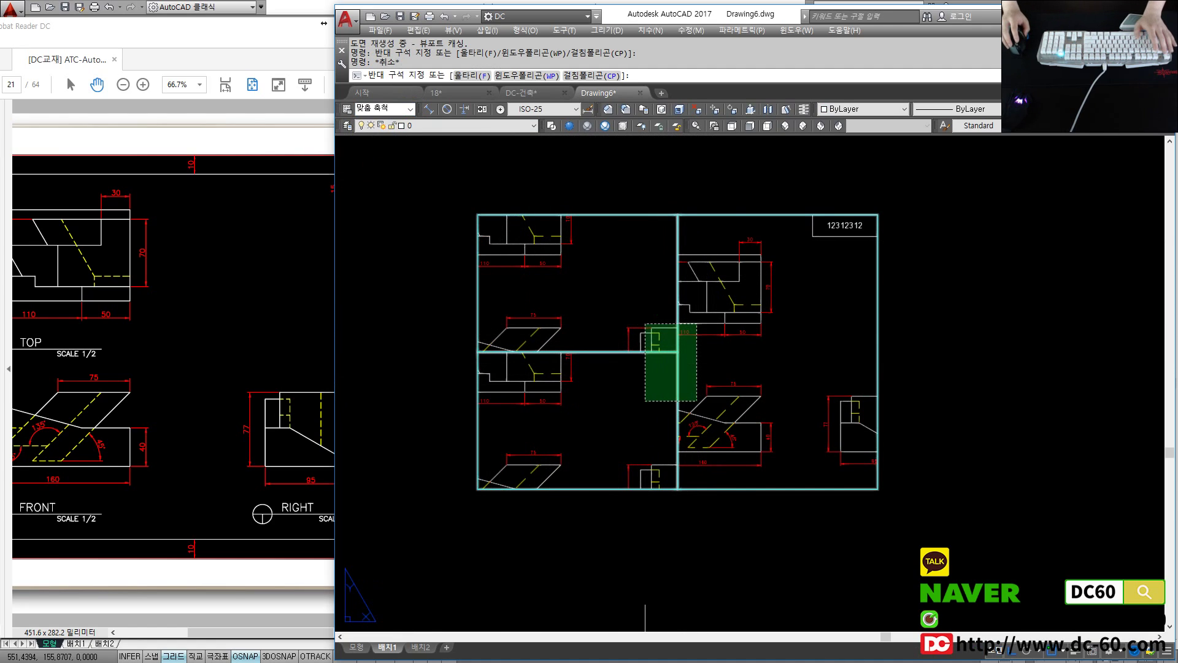
key("Escape")
key("Escape")
left_click(705, 368)
left_click(668, 331)
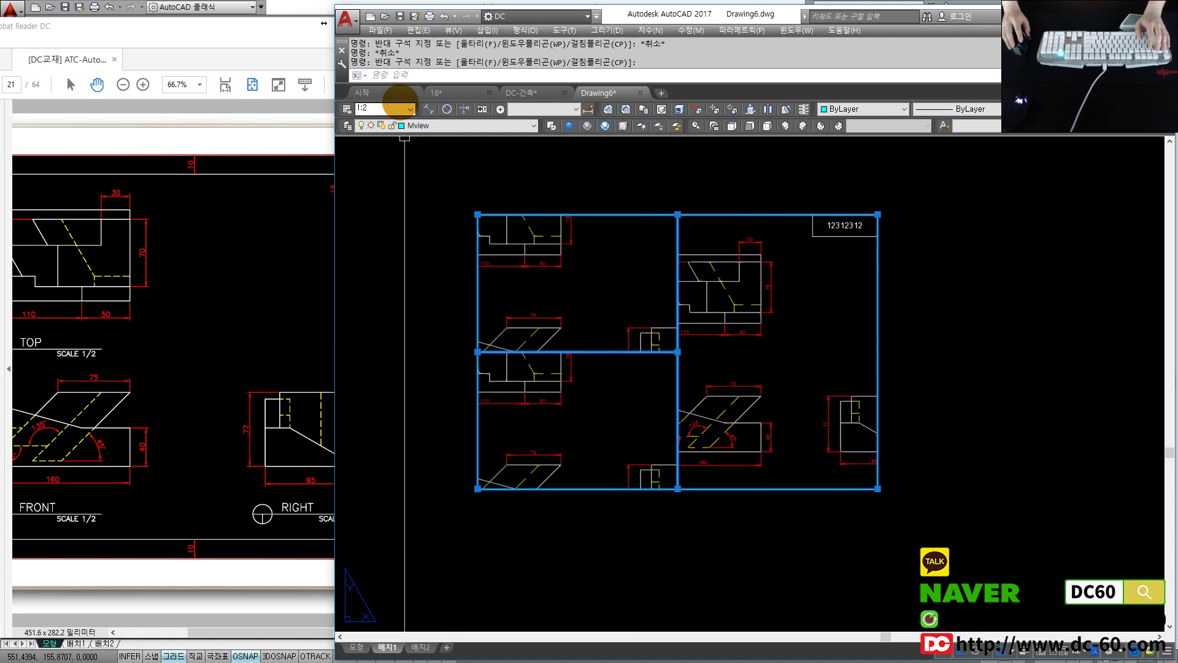
left_click(400, 102)
key("Escape")
key("Escape")
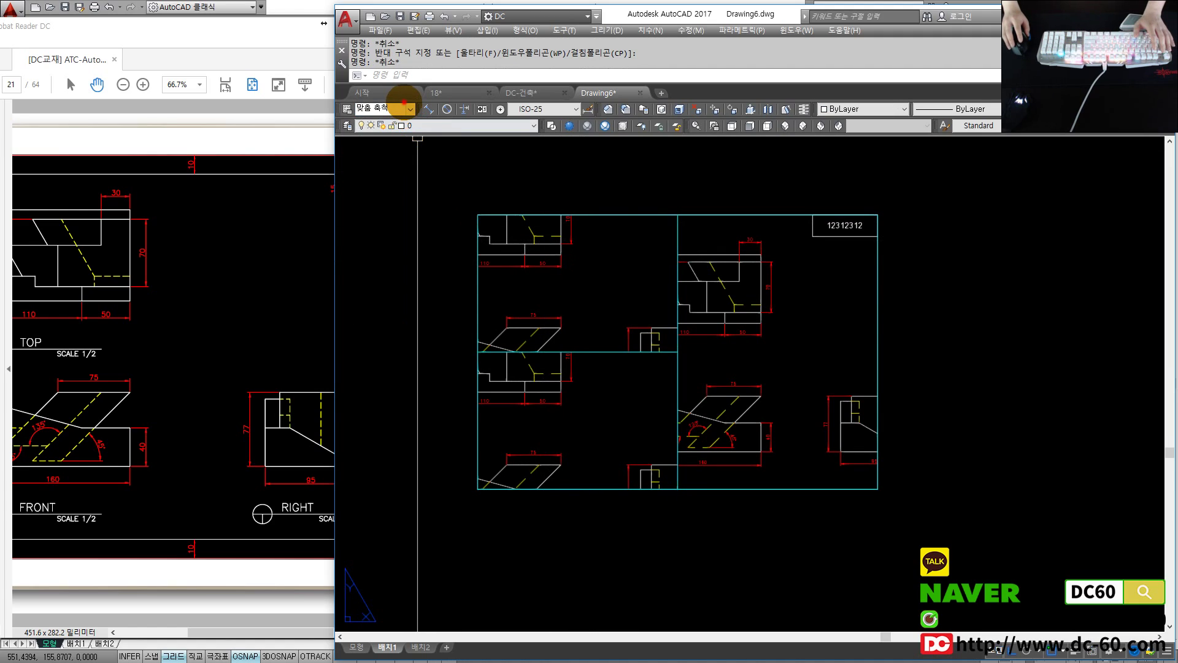
left_click(403, 105)
left_click(396, 150)
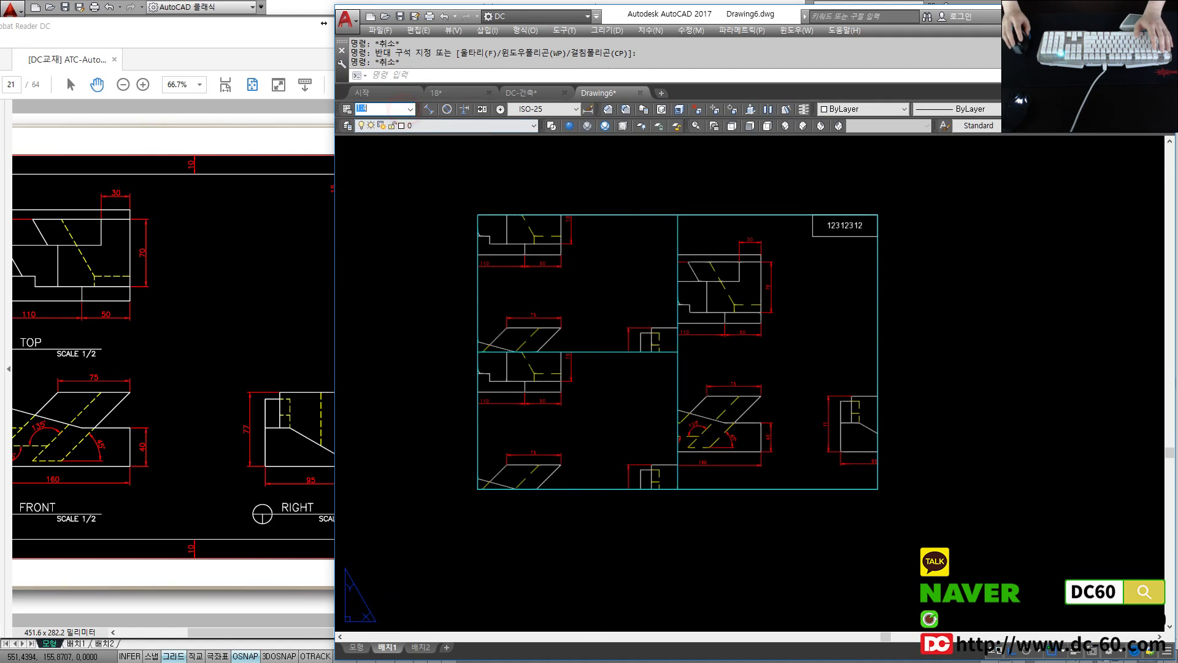
Select the three viewports again to confirm their 1:2 scale, then deselect.
left_click(408, 108)
left_click(730, 368)
left_click(461, 149)
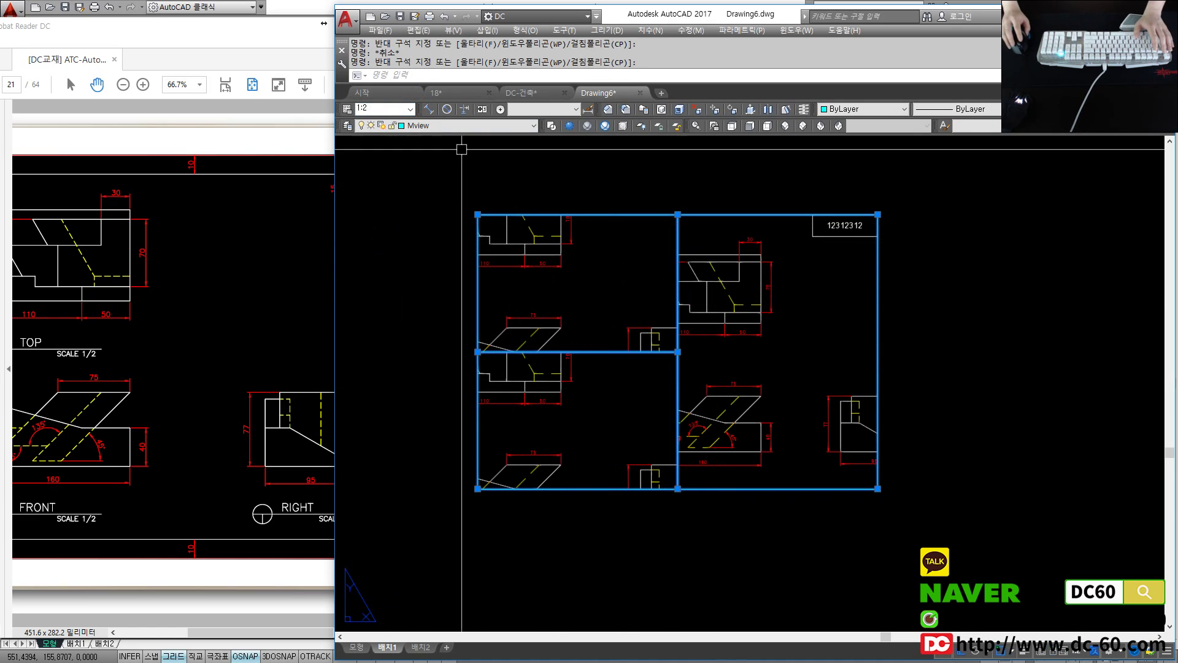
left_click(347, 109)
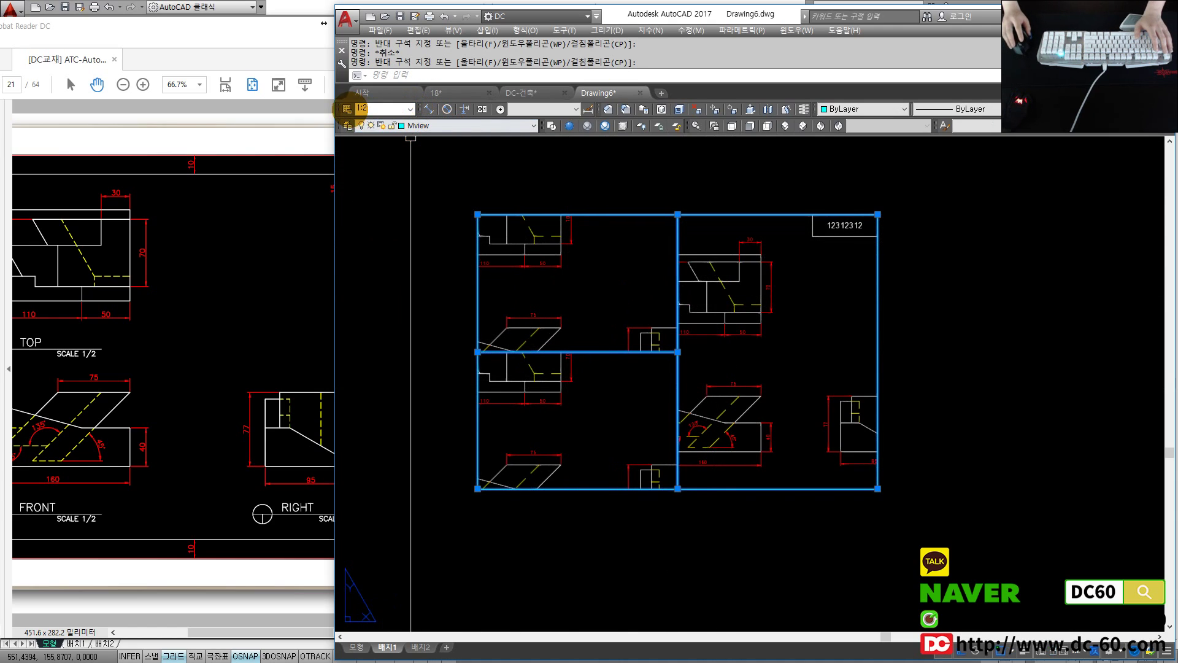
key("Escape")
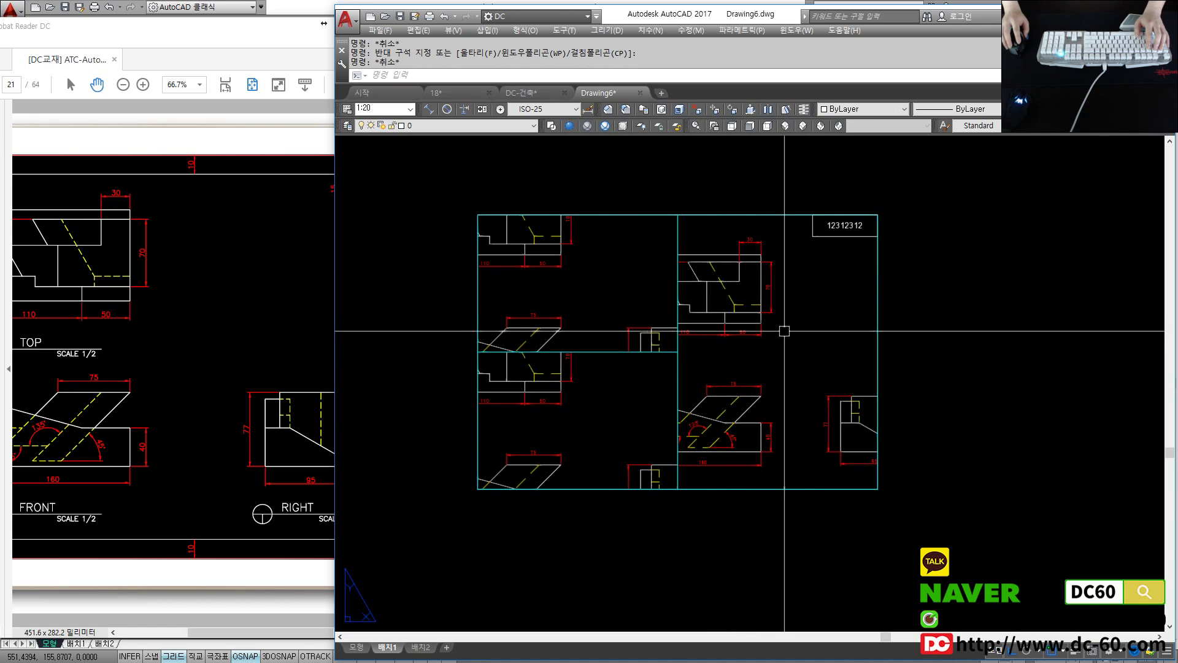
Activate the right viewport, pan its view left, and draw temporary guide lines.
double_click(784, 331)
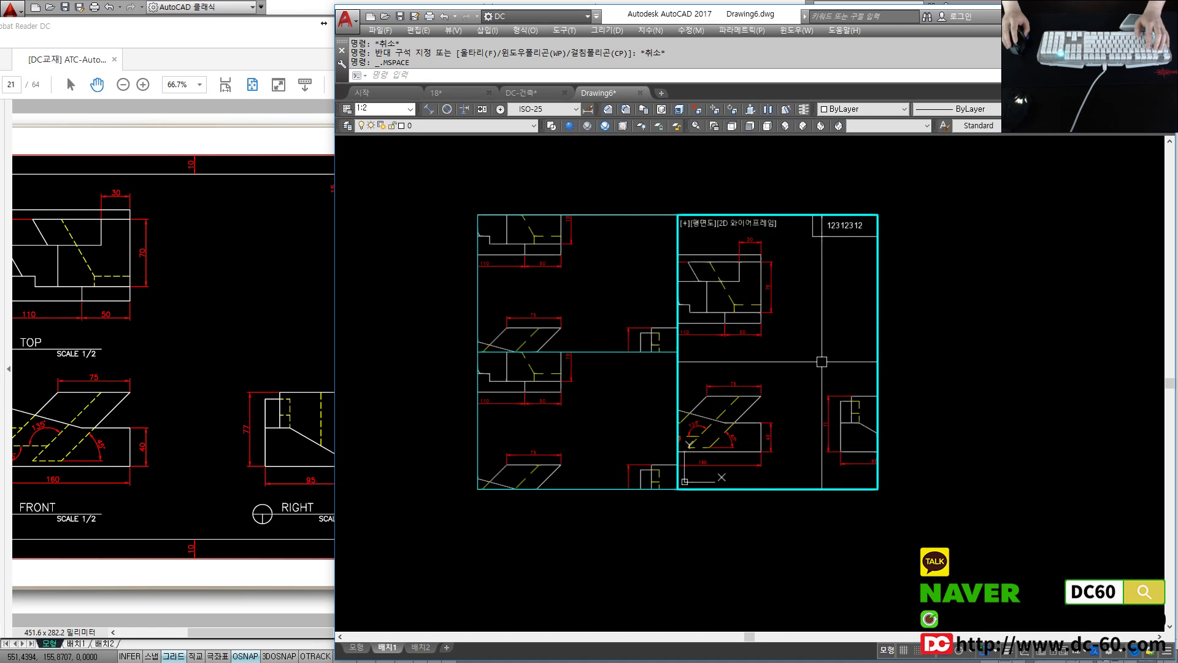
mouse_move(822, 365)
middle_mouse_down()
mouse_move(729, 334)
mouse_move(765, 367)
mouse_move(753, 370)
middle_mouse_up()
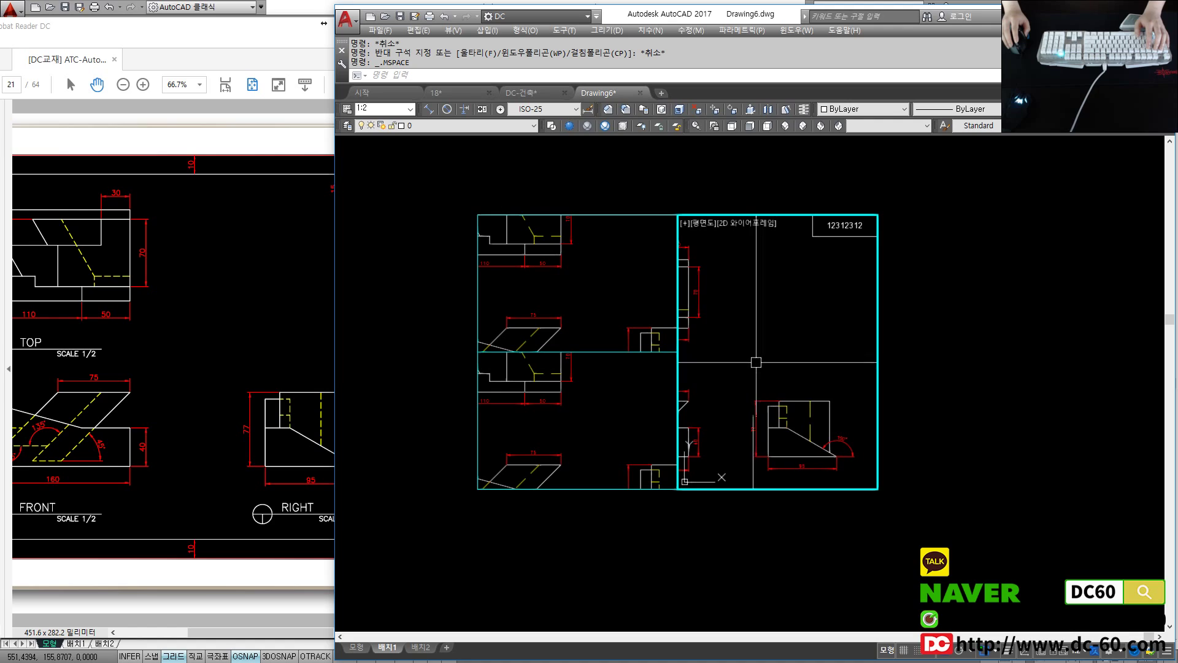
type("1")
key("Return")
left_click(783, 269)
left_click(783, 355)
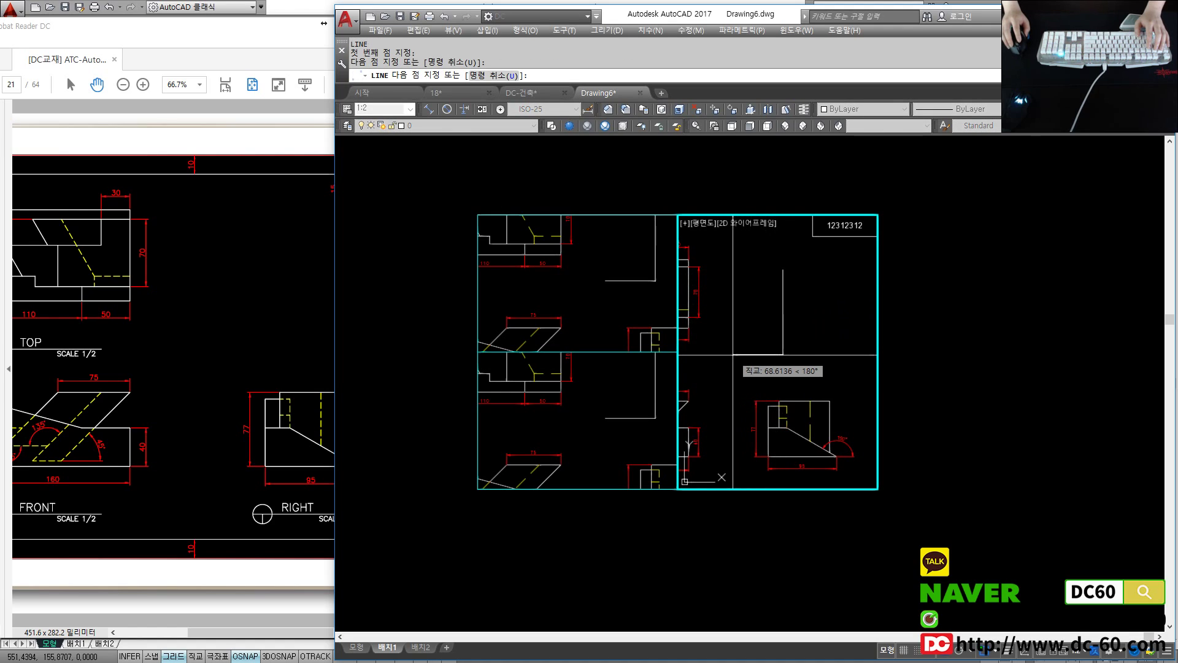
key("F8")
left_click(724, 384)
left_click(738, 339)
left_click(755, 322)
left_click(798, 339)
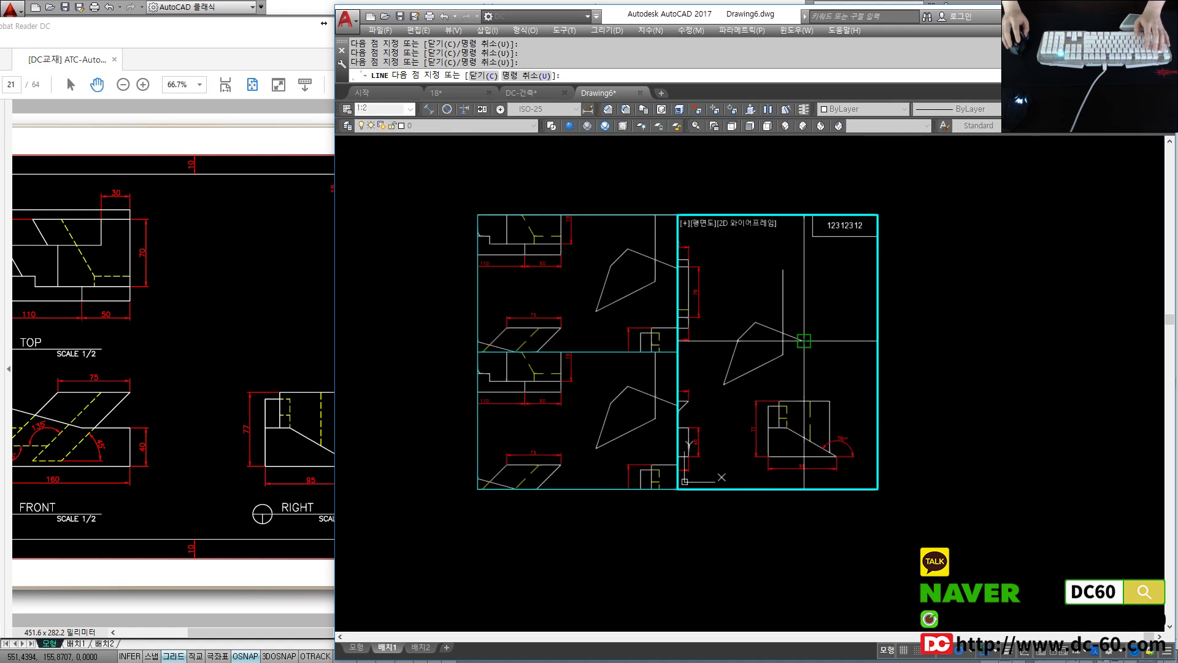
left_click(783, 355)
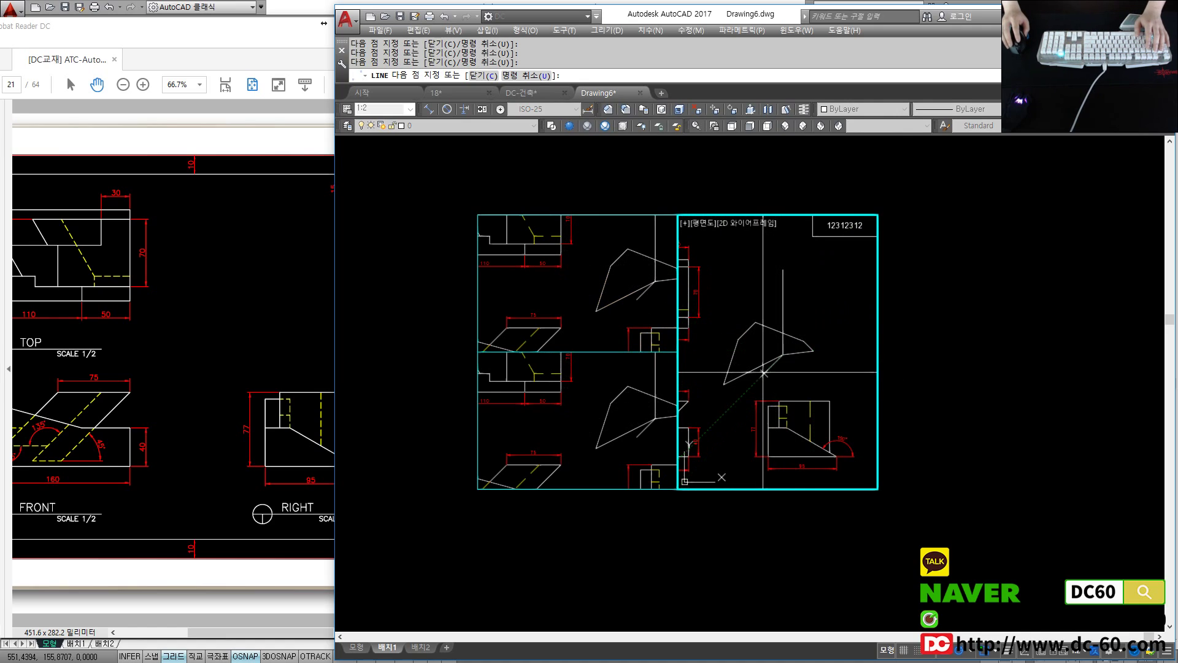
key("Return")
Erase the stray guide lines and outlines in the right viewport.
type("e")
key("Return")
left_click(810, 368)
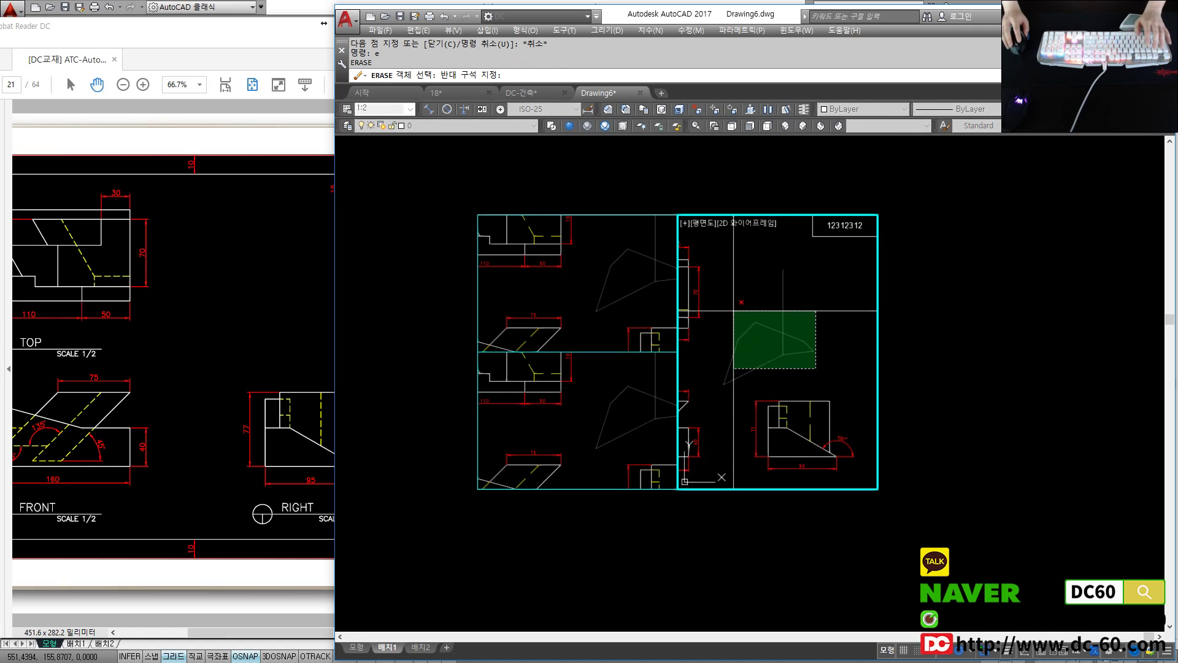
left_click(736, 309)
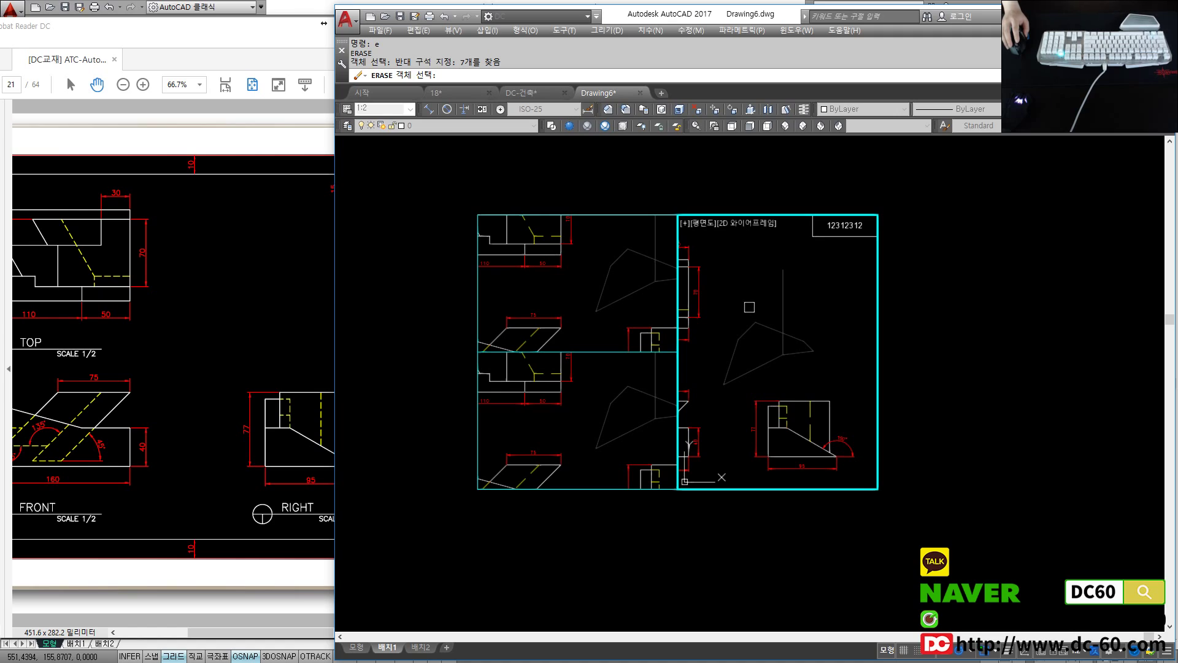
key("Return")
type("e")
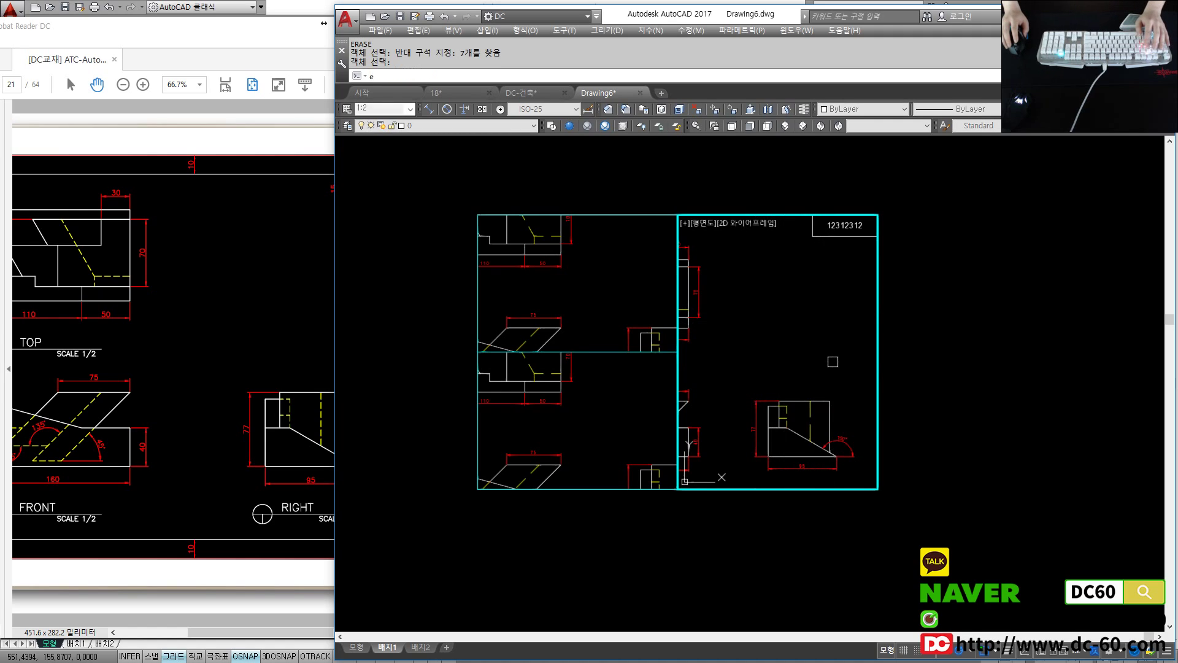
key("Return")
left_click(833, 361)
left_click(736, 447)
key("Return")
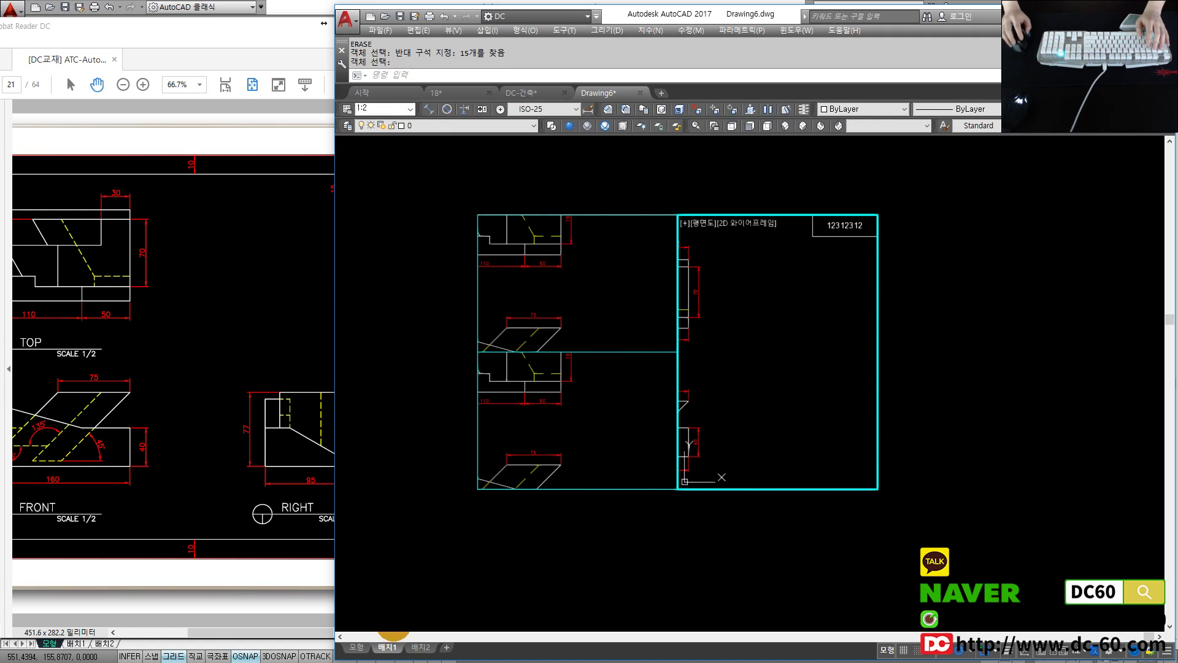
Switch to model space and back, then undo the accidental erase.
left_click(358, 647)
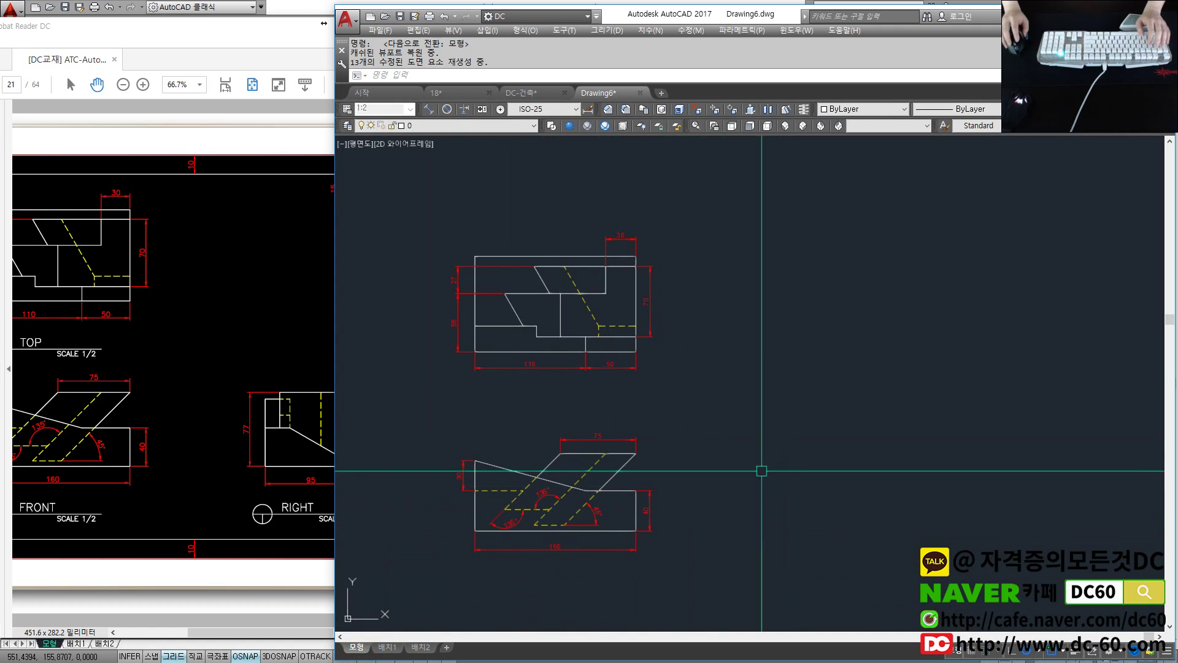
left_click(399, 645)
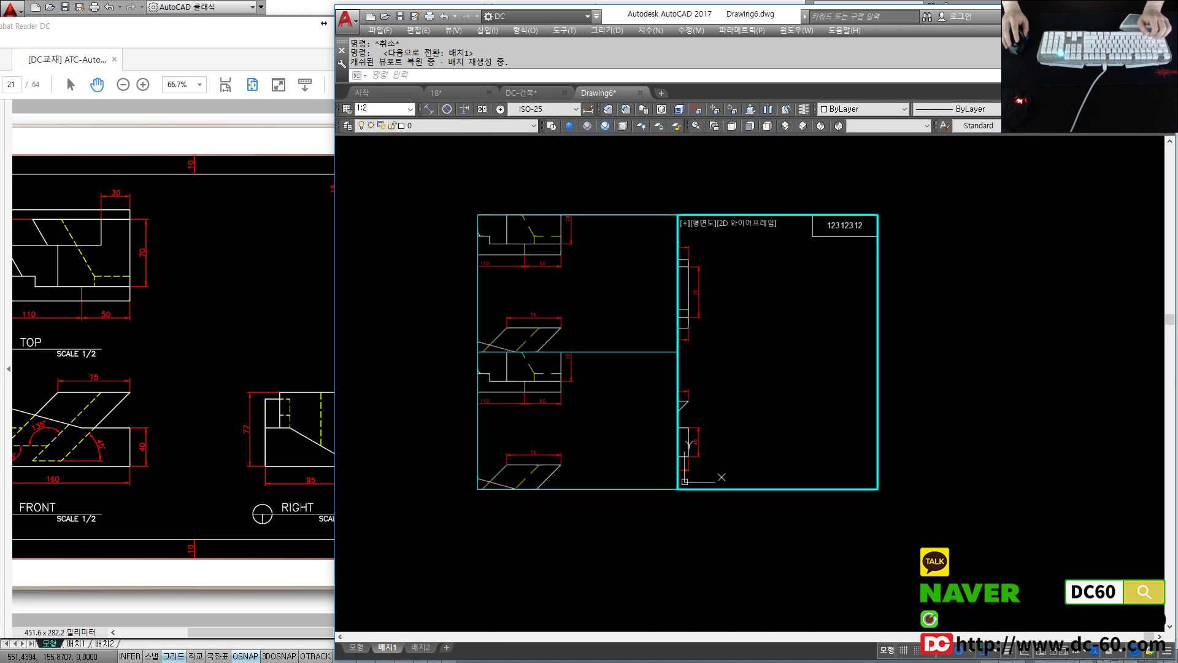
key("ctrl+z")
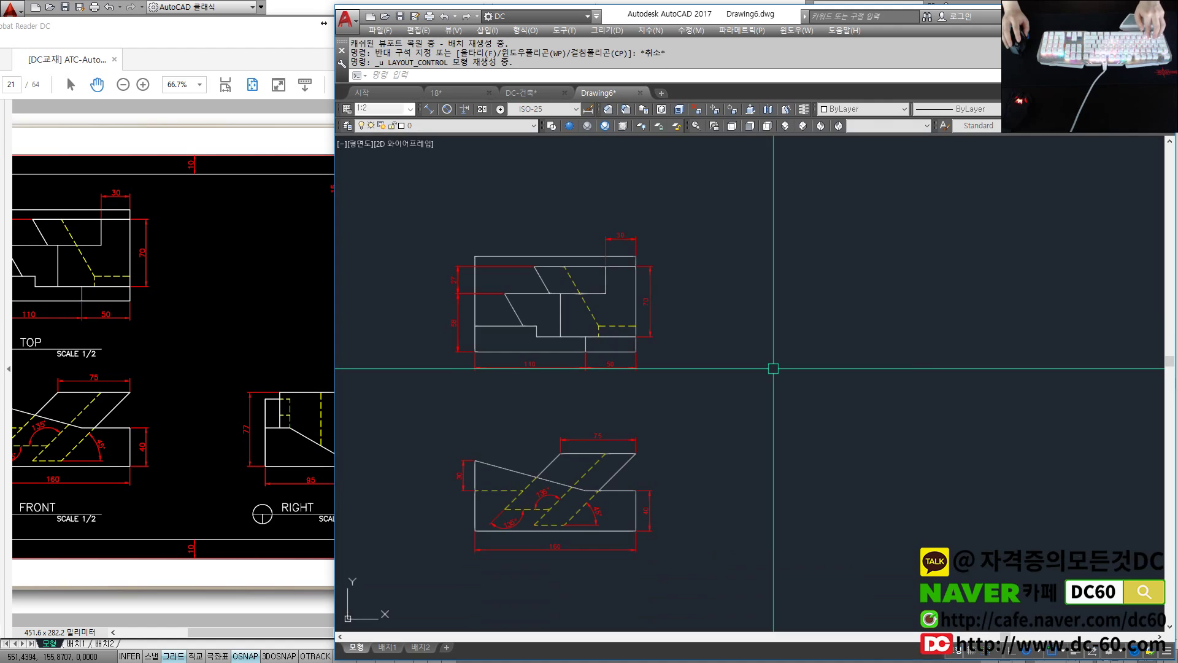
key("ctrl+z")
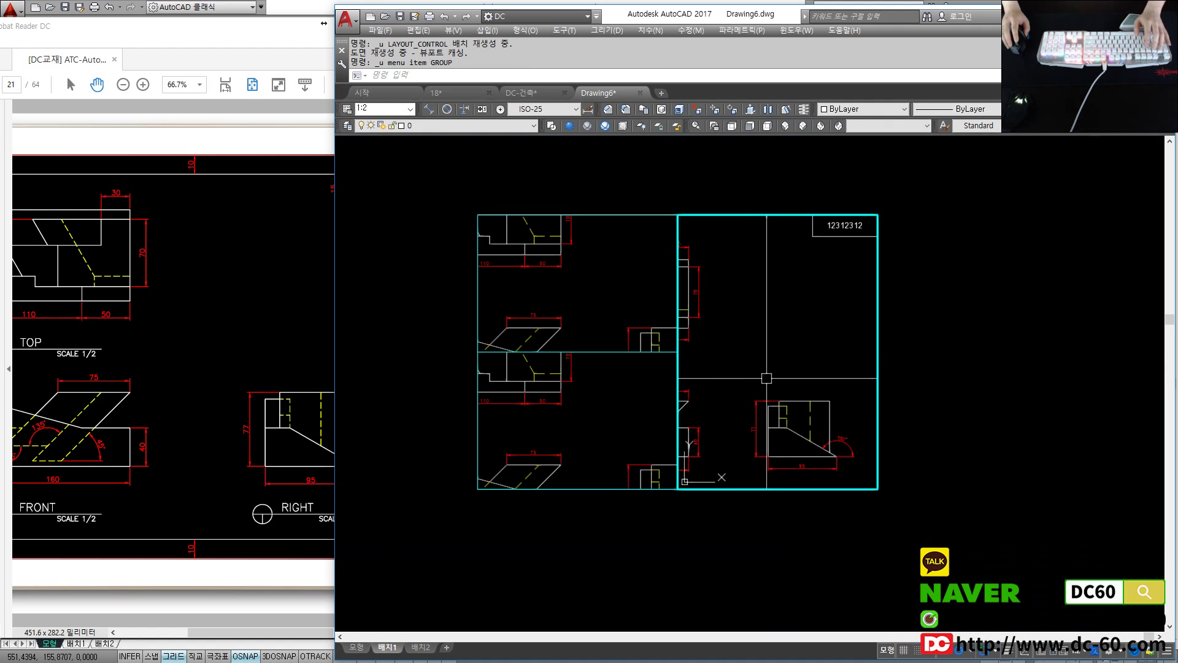
Pan the front view into the lower-left viewport and centre the top view upper-left.
middle_click_drag(771, 377, 756, 391)
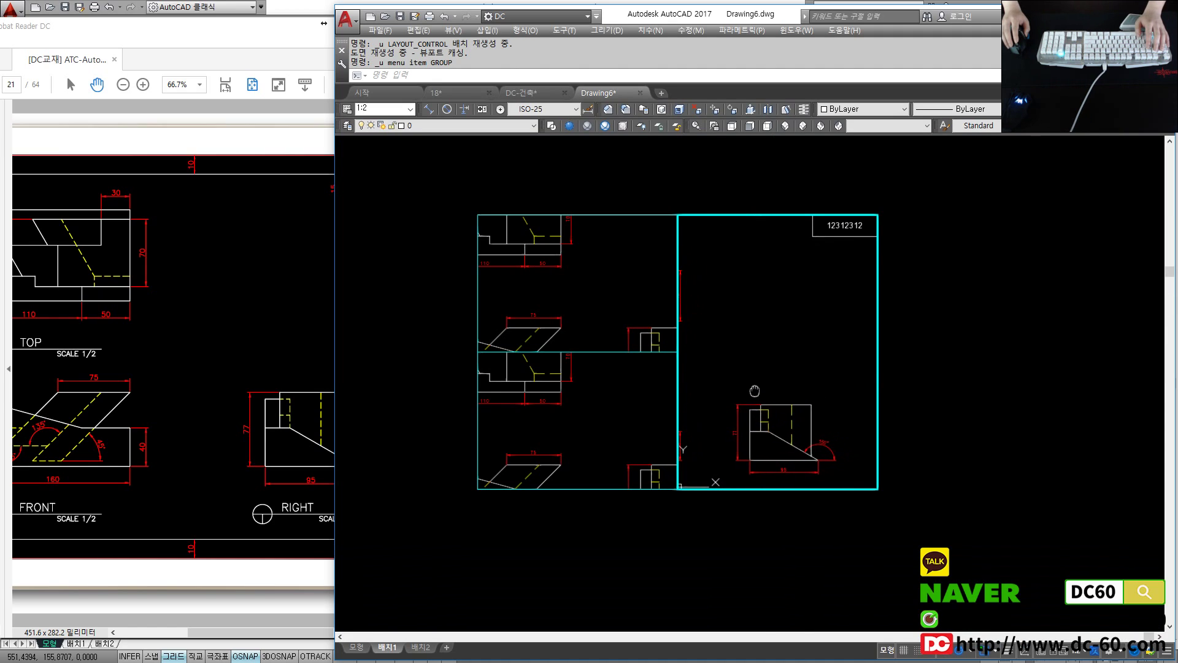
left_click(570, 423)
middle_click_drag(536, 486, 604, 420)
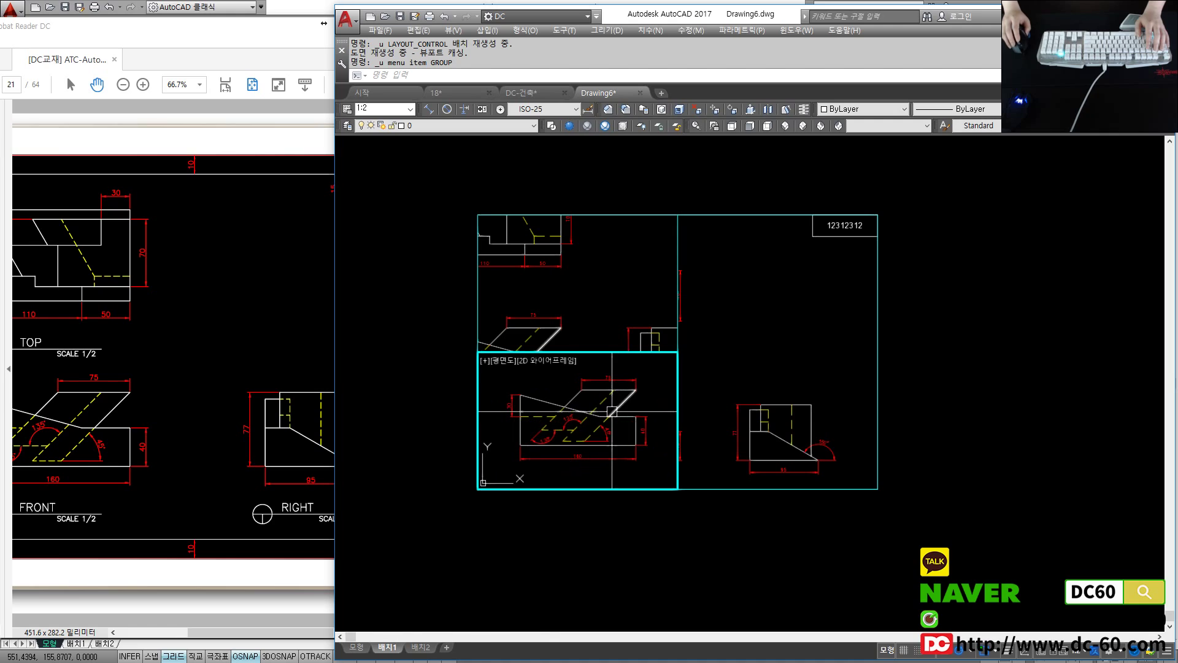
left_click(768, 388)
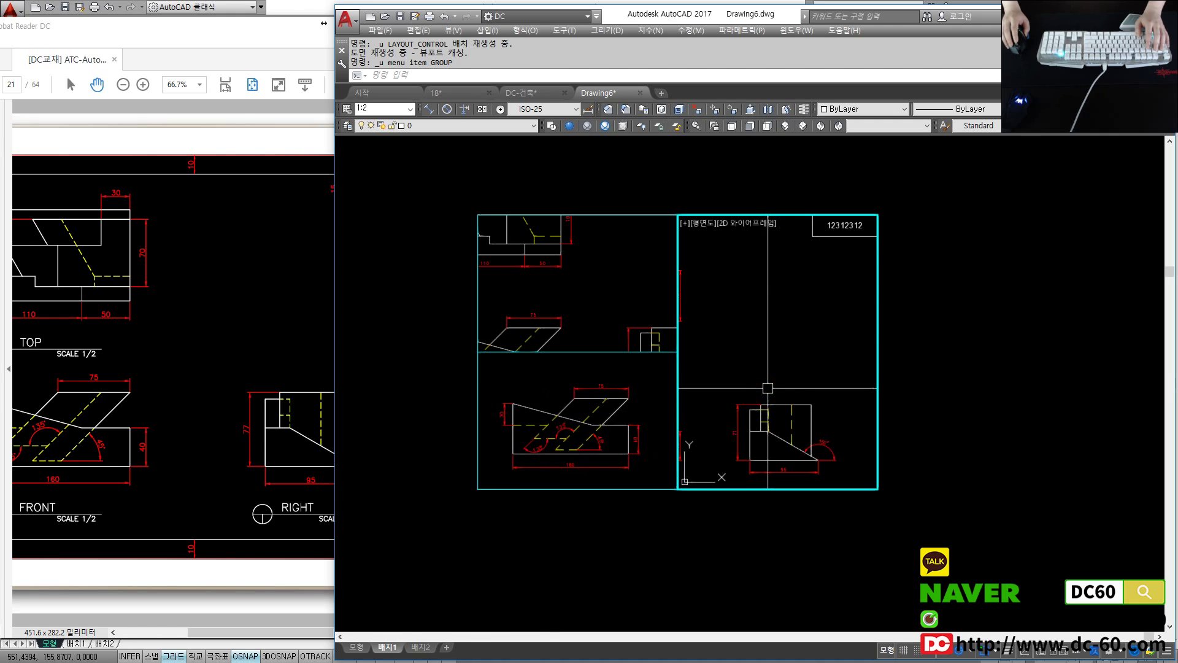
left_click(582, 319)
middle_click_drag(583, 319, 618, 301)
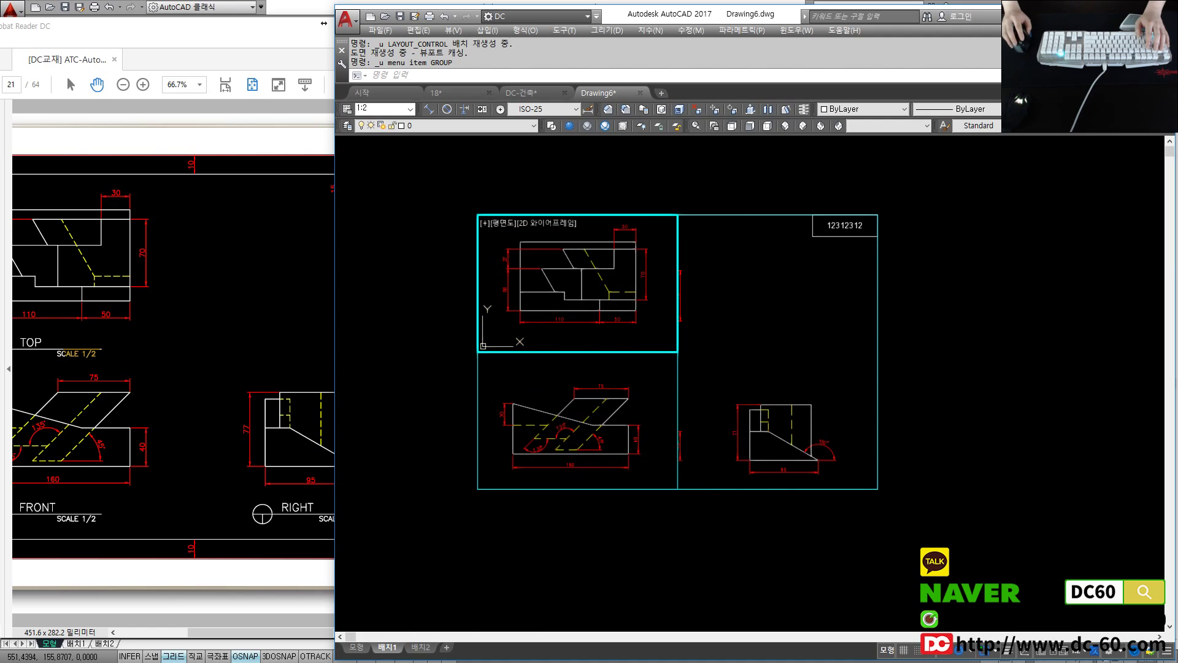
Nudge the front view slightly to centre it in the lower-left viewport.
left_click(618, 390)
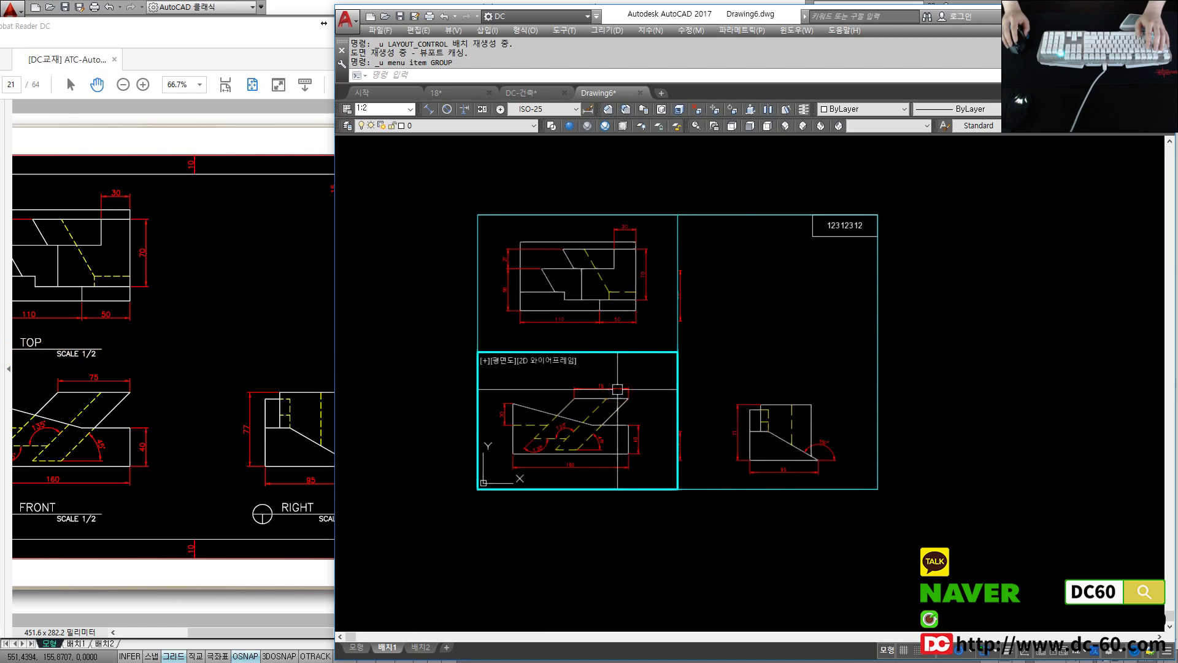
middle_click_drag(618, 389, 620, 391)
left_click(739, 379)
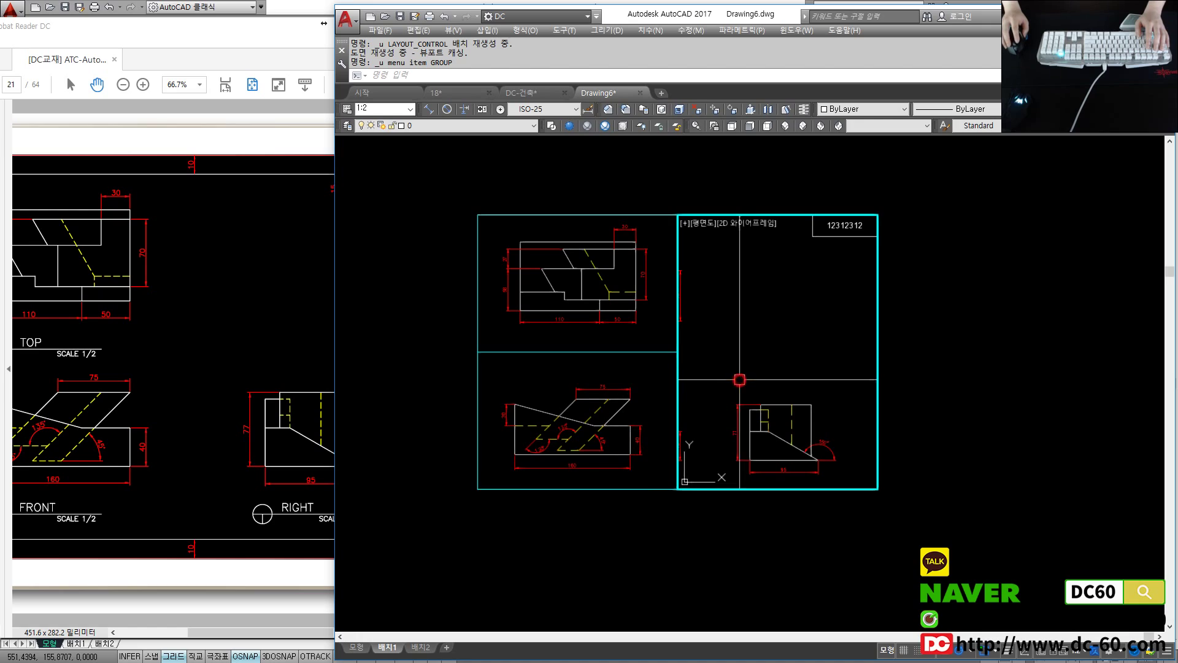
left_click(602, 399)
middle_click_drag(602, 399, 604, 390)
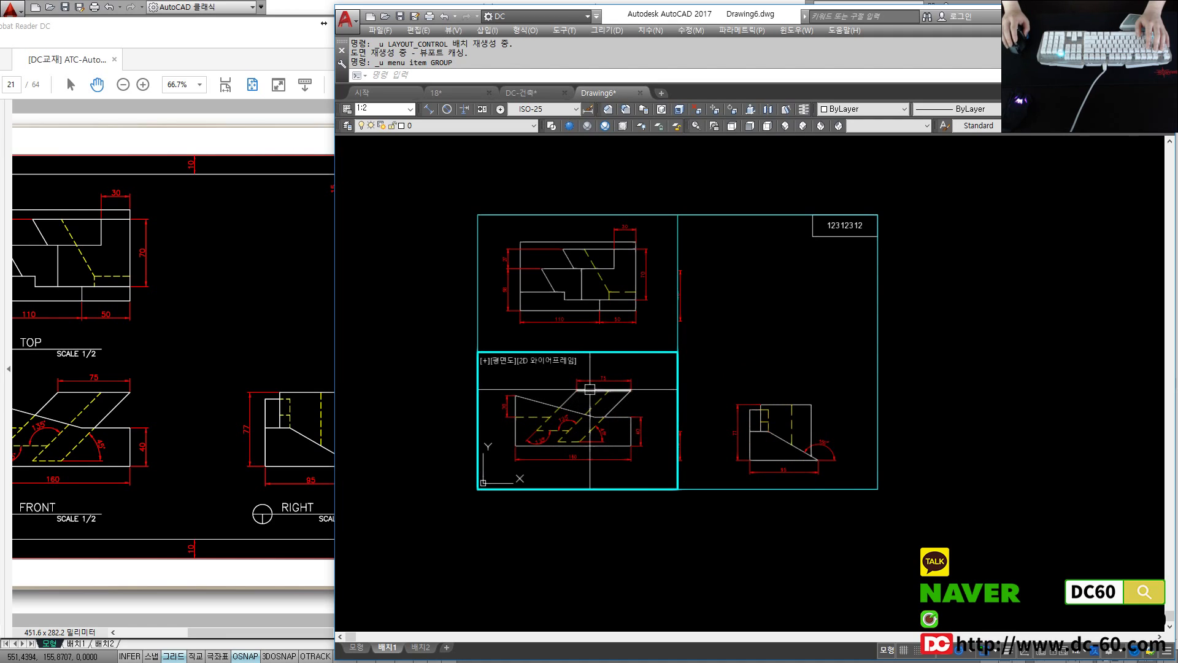
Return to paper space and briefly select the viewport frames.
double_click(432, 353)
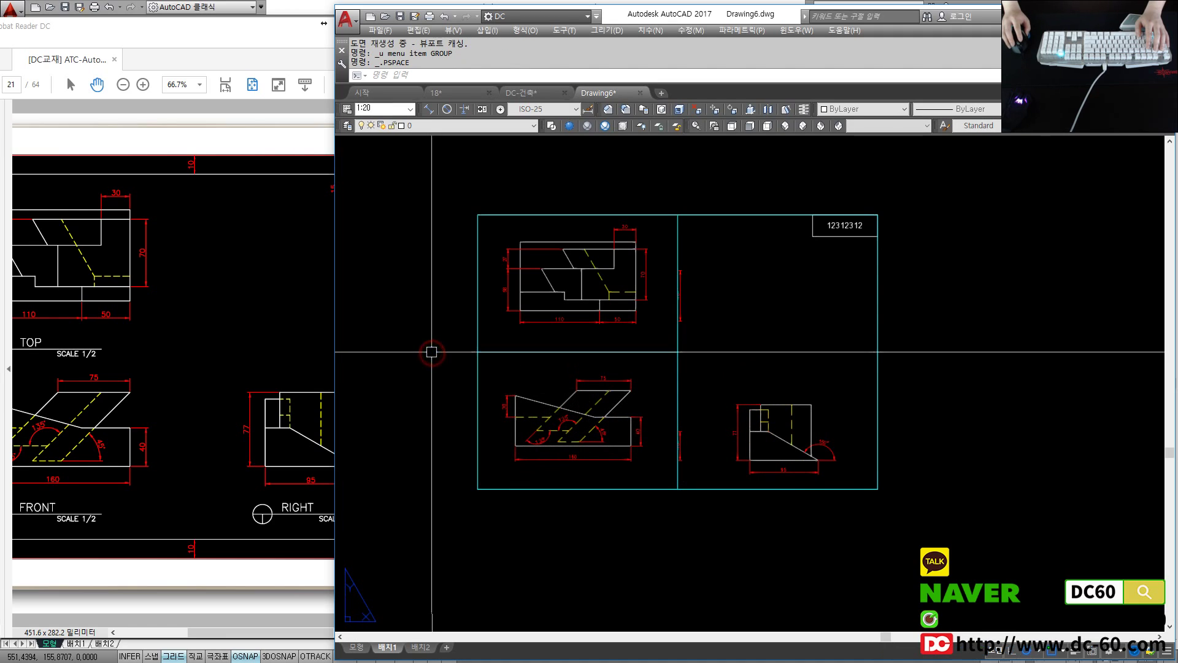
left_click(756, 396)
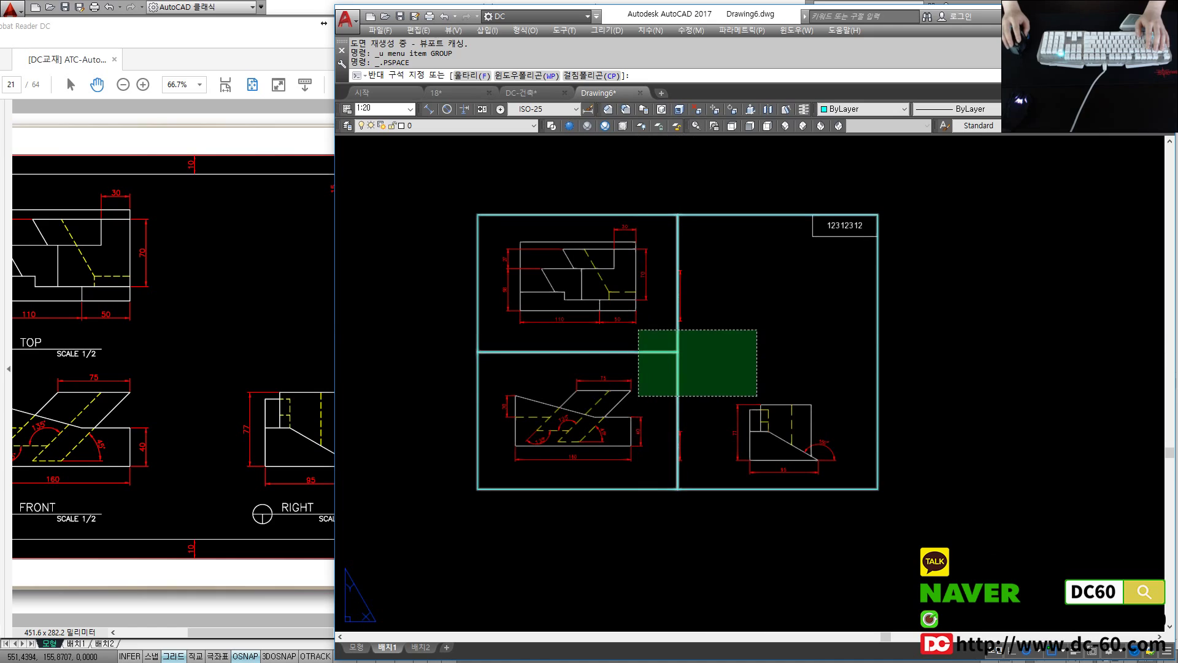
left_click(639, 329)
key("Escape")
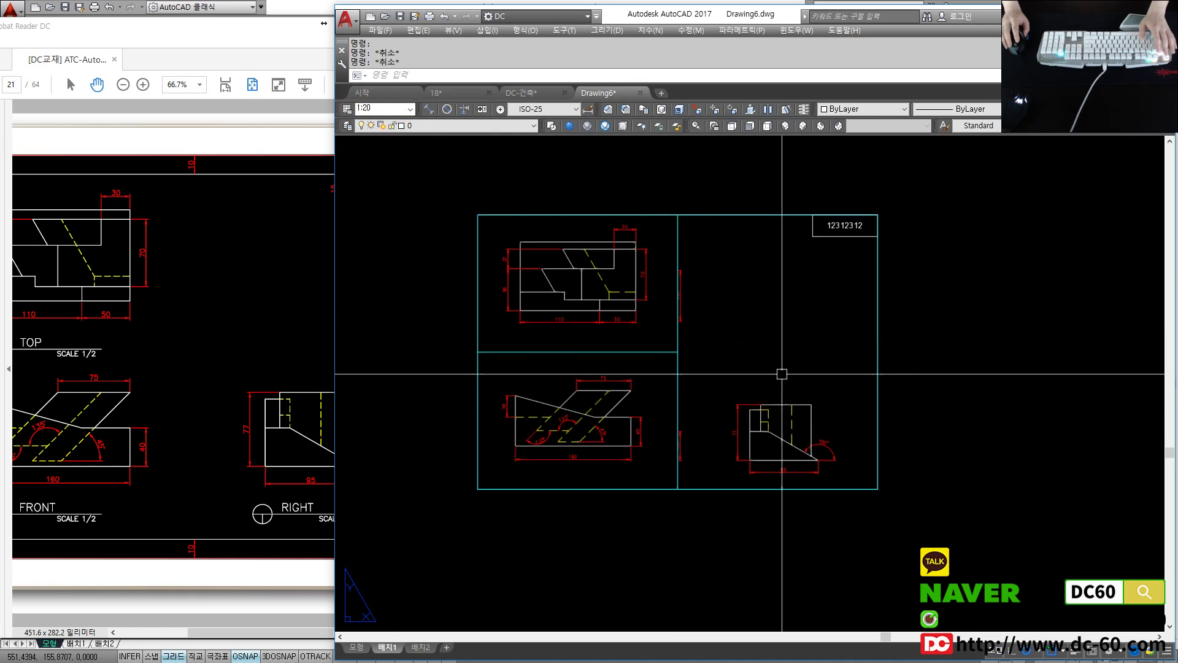
Shift the right view to line up with the front view, then reselect viewports to check their layer.
double_click(776, 381)
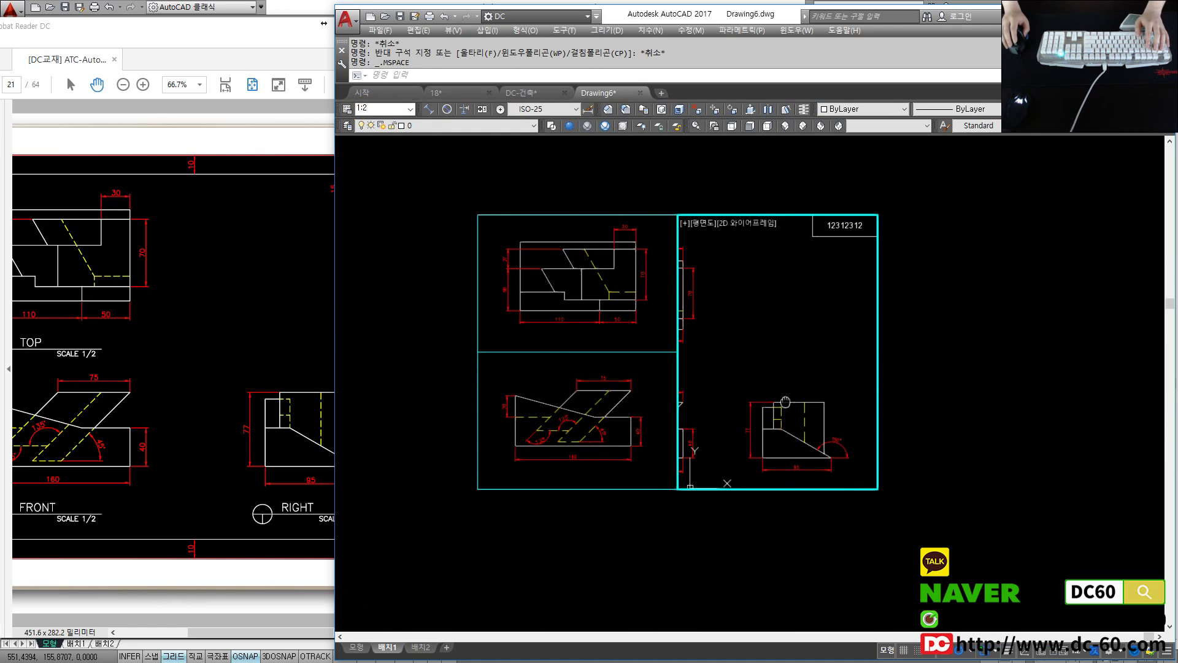
middle_click_drag(772, 399, 780, 387)
double_click(915, 387)
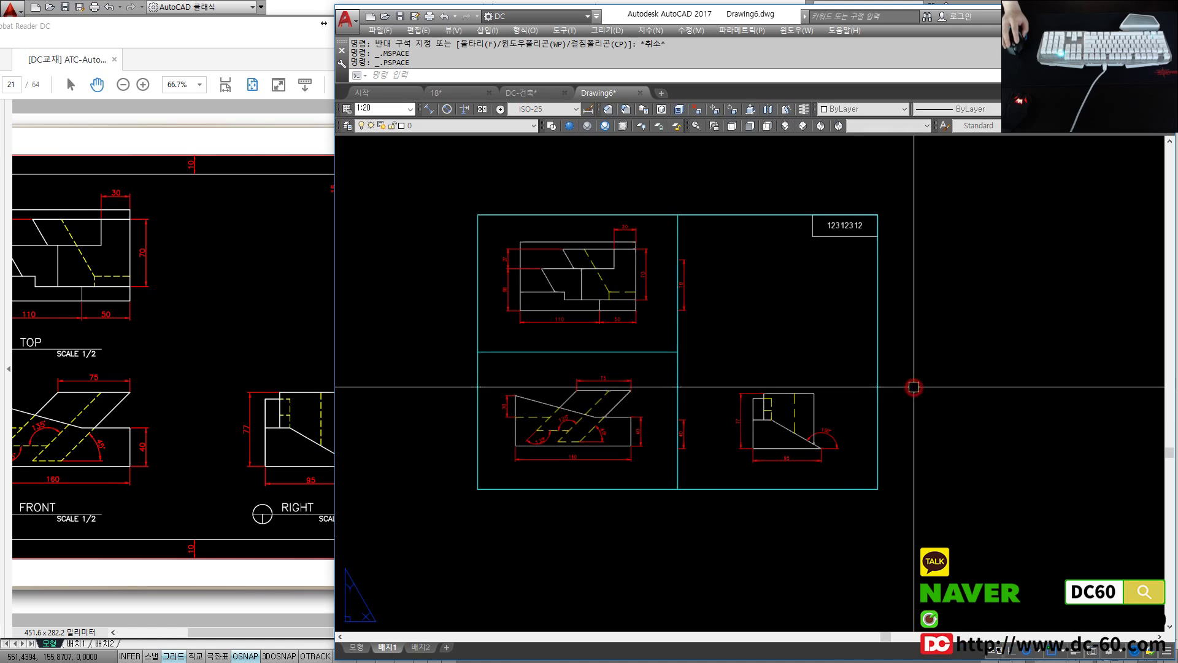
left_click(699, 386)
left_click(671, 325)
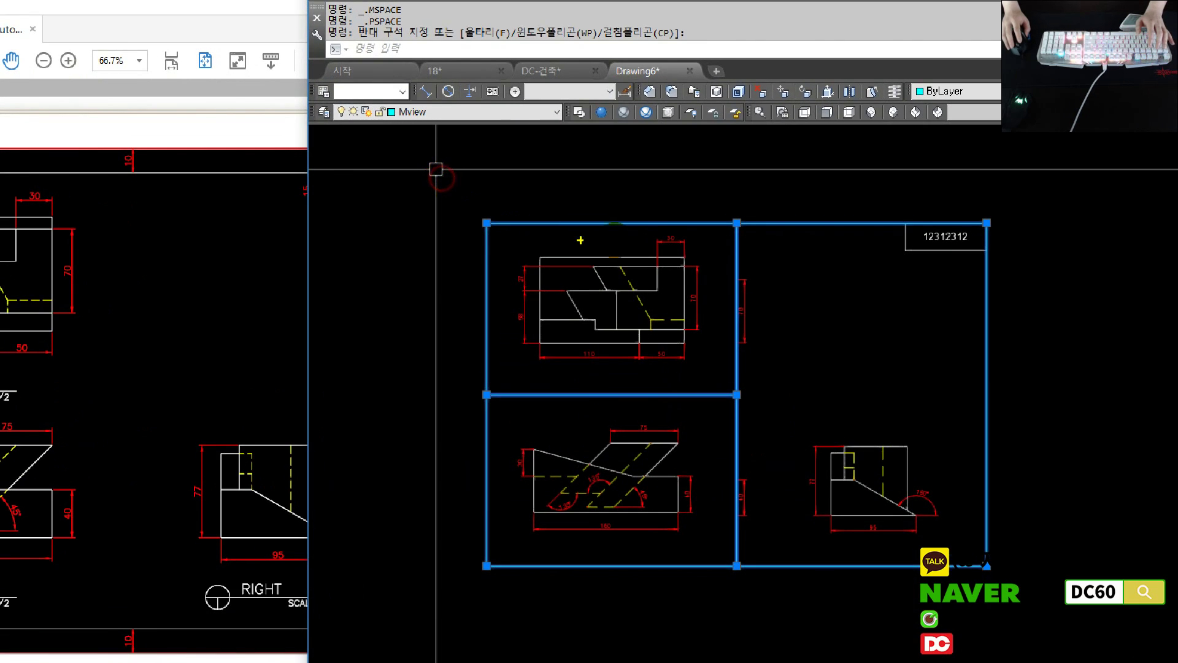
left_click_drag(737, 202, 799, 242)
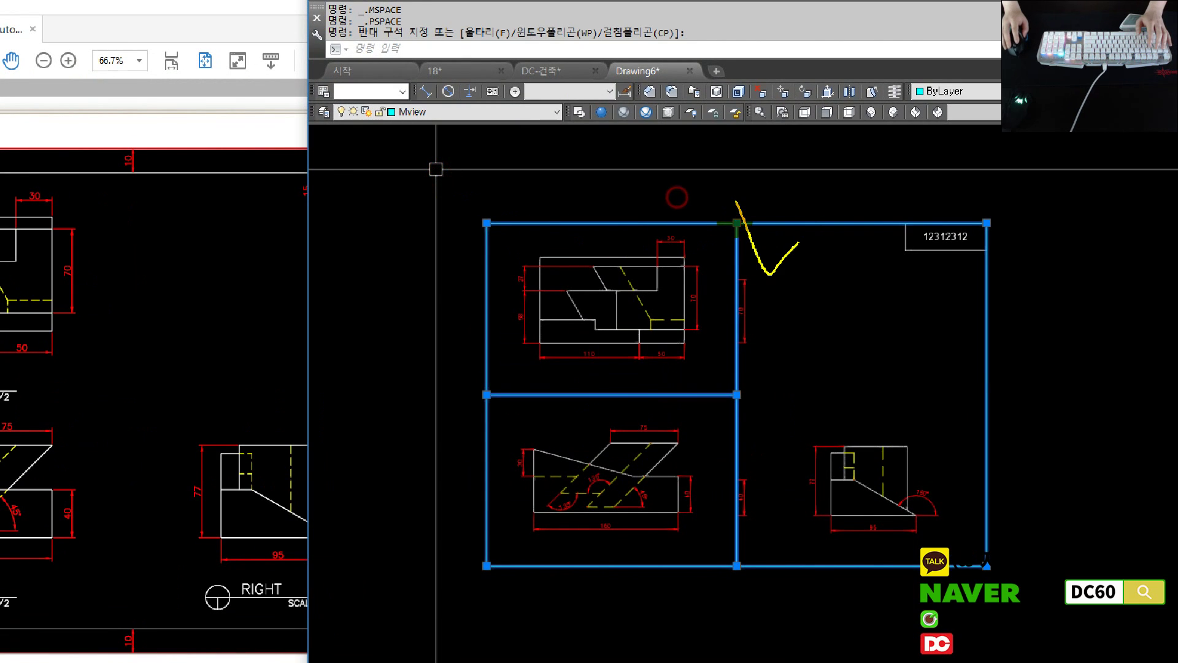
left_click_drag(434, 130, 393, 101)
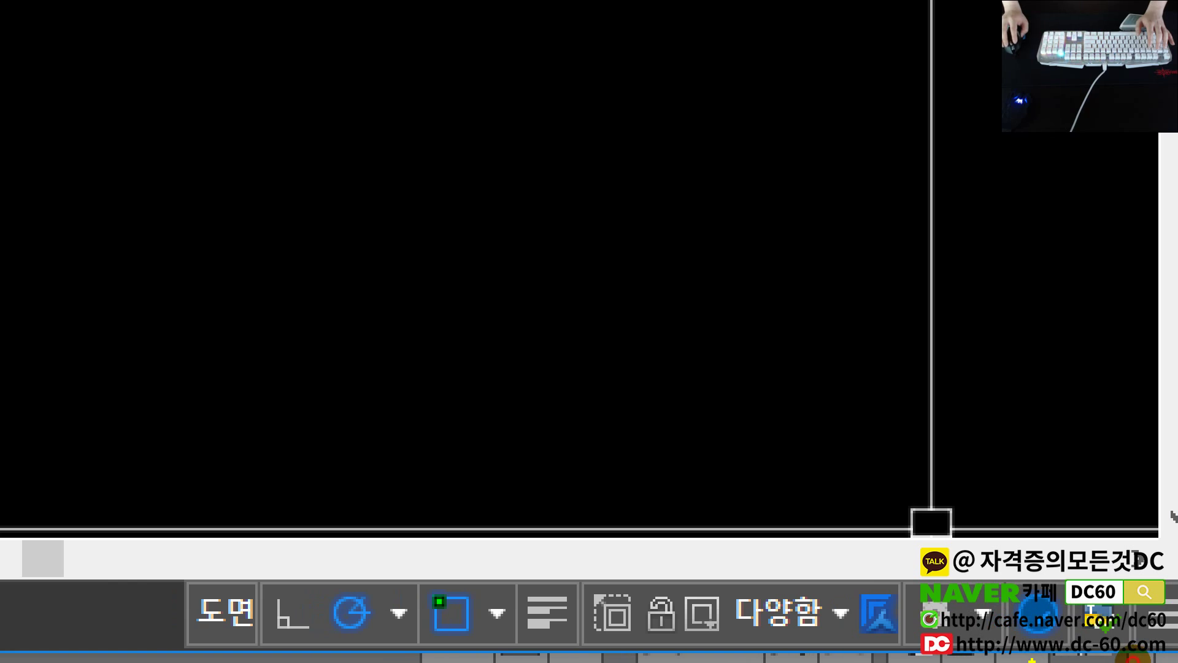
left_click_drag(788, 660, 884, 660)
left_click_drag(593, 448, 776, 287)
left_click_drag(604, 343, 672, 68)
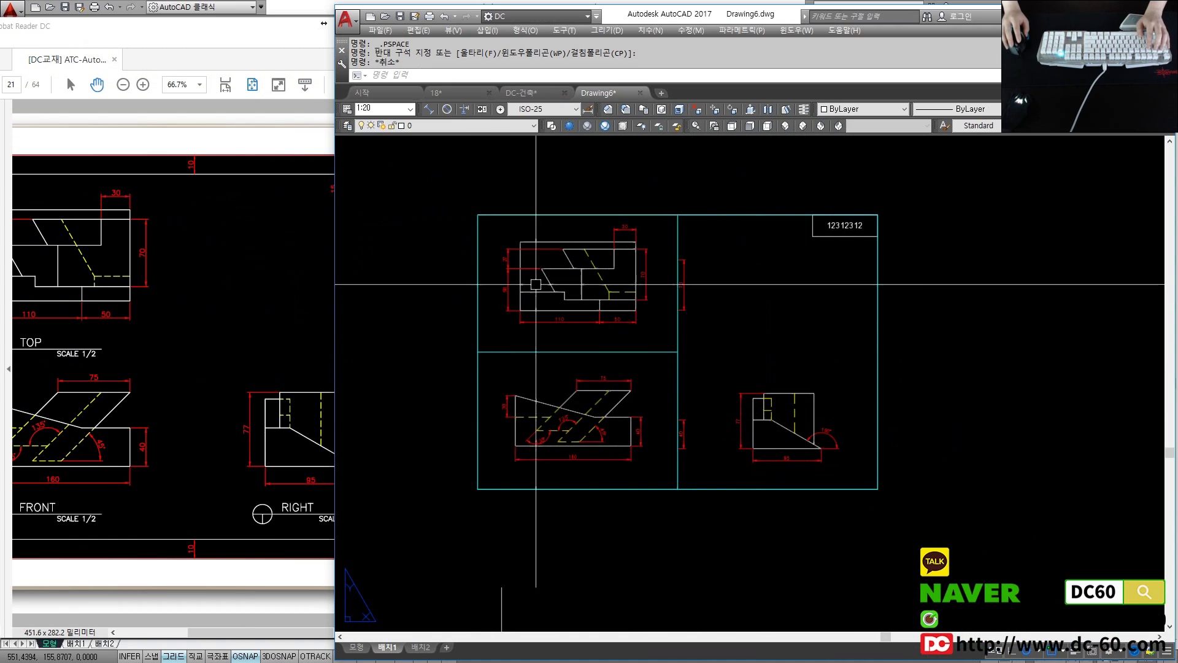
left_click(686, 372)
left_click(652, 332)
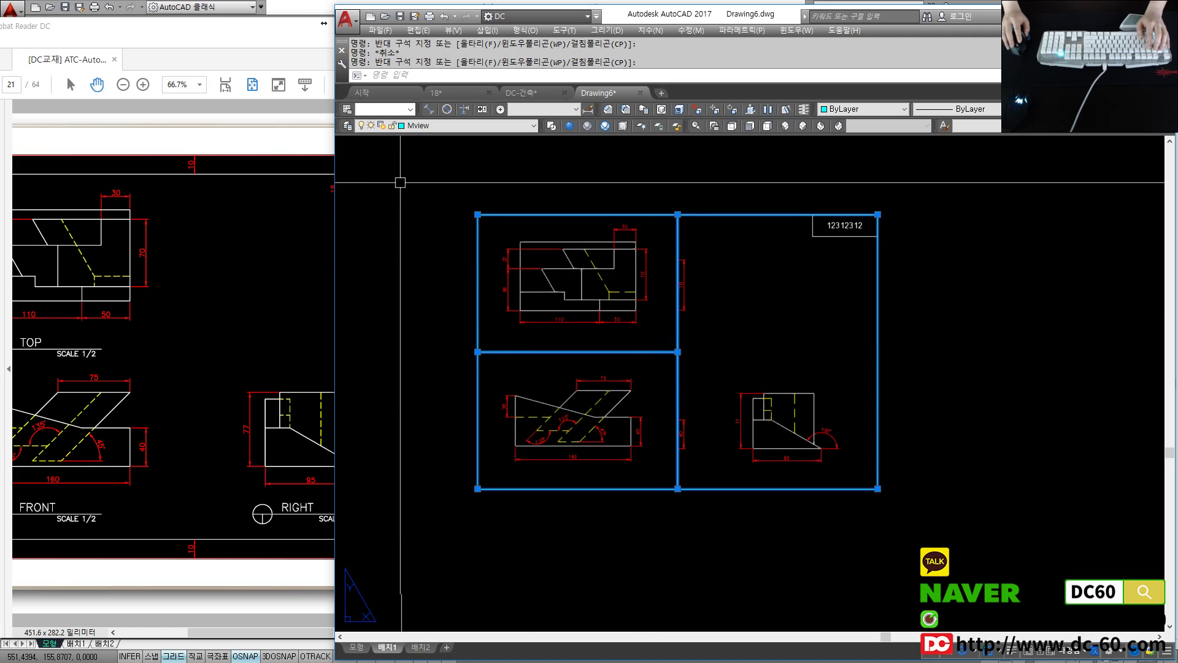
left_click(410, 110)
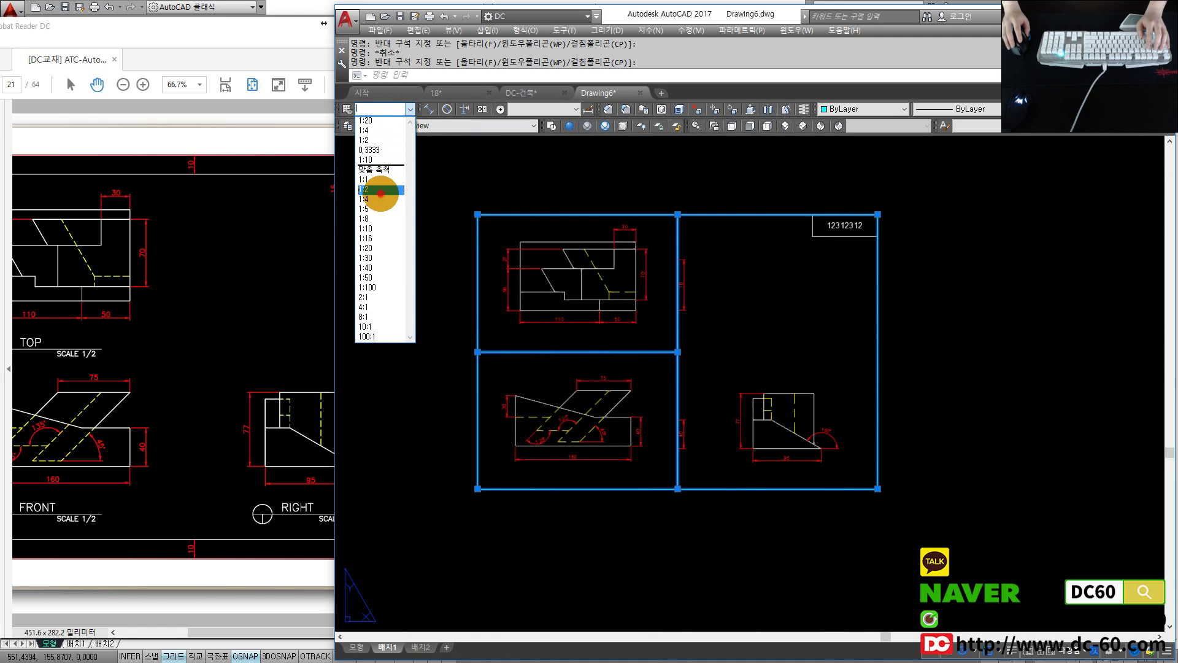
key("Escape")
key("Escape")
left_click(742, 408)
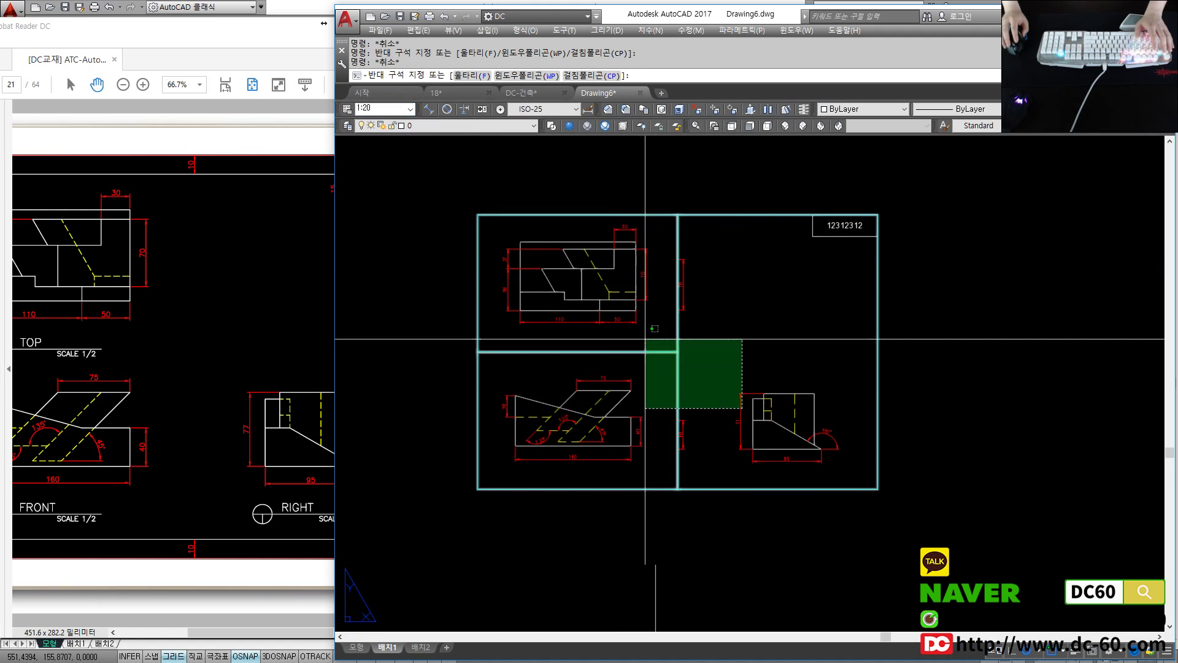
left_click(645, 338)
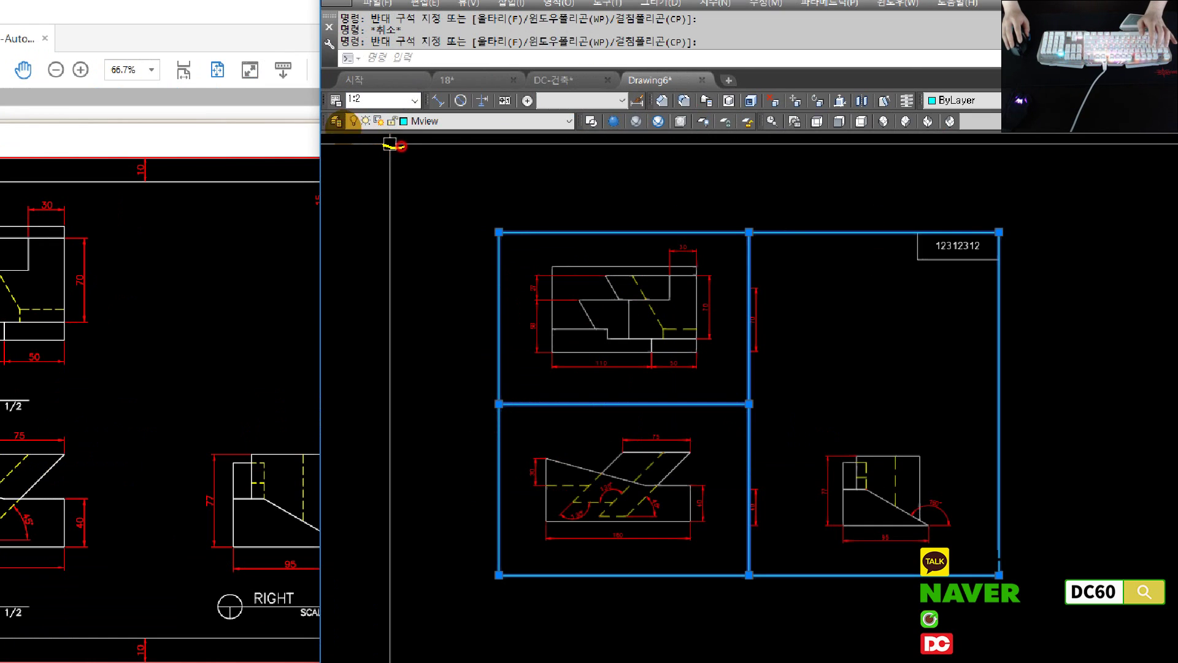
left_click_drag(402, 146, 388, 145)
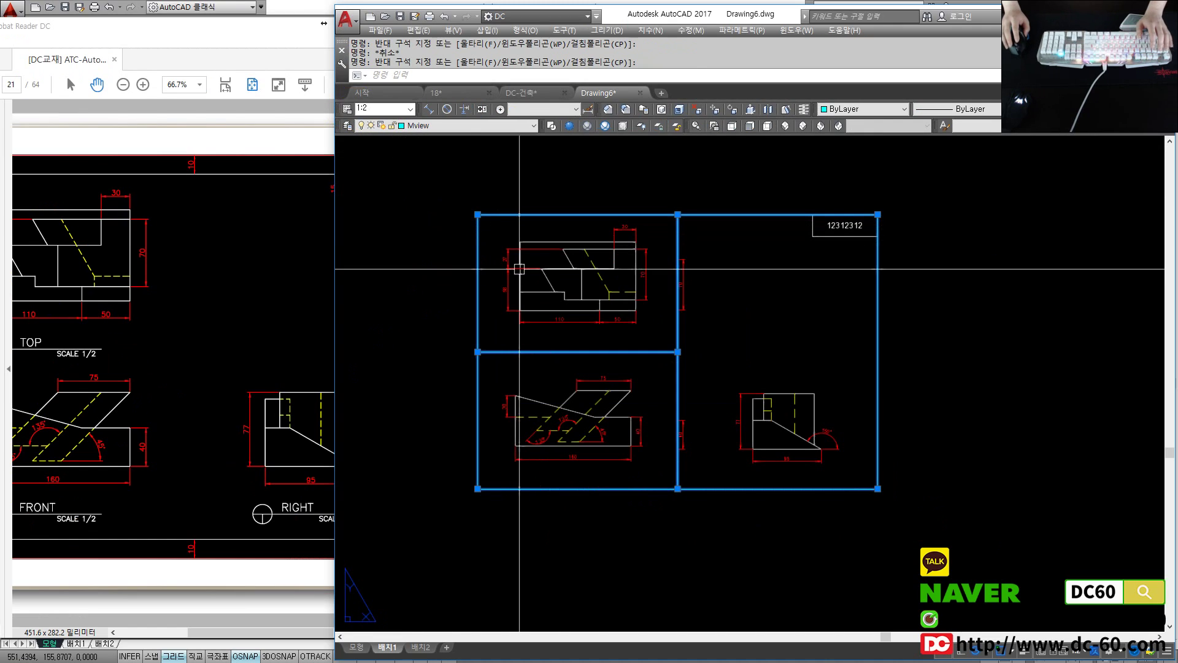
key("Escape")
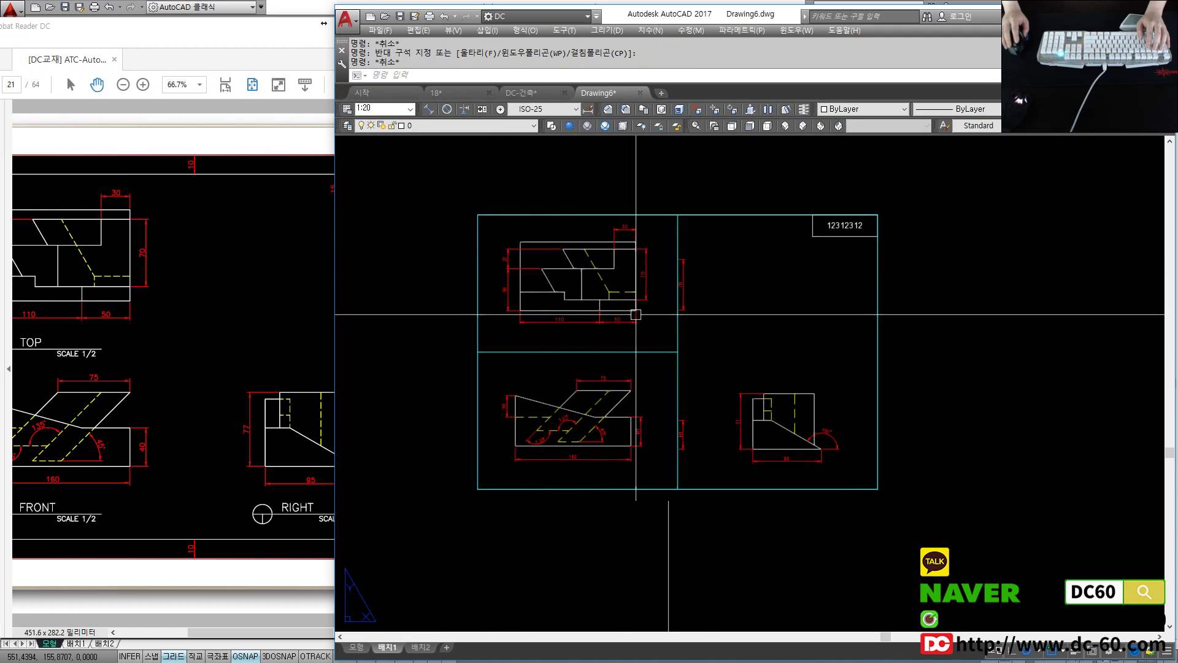
Draw temporary guide lines from the top view's corner down past the front view and across.
middle_click_drag(534, 318, 496, 281)
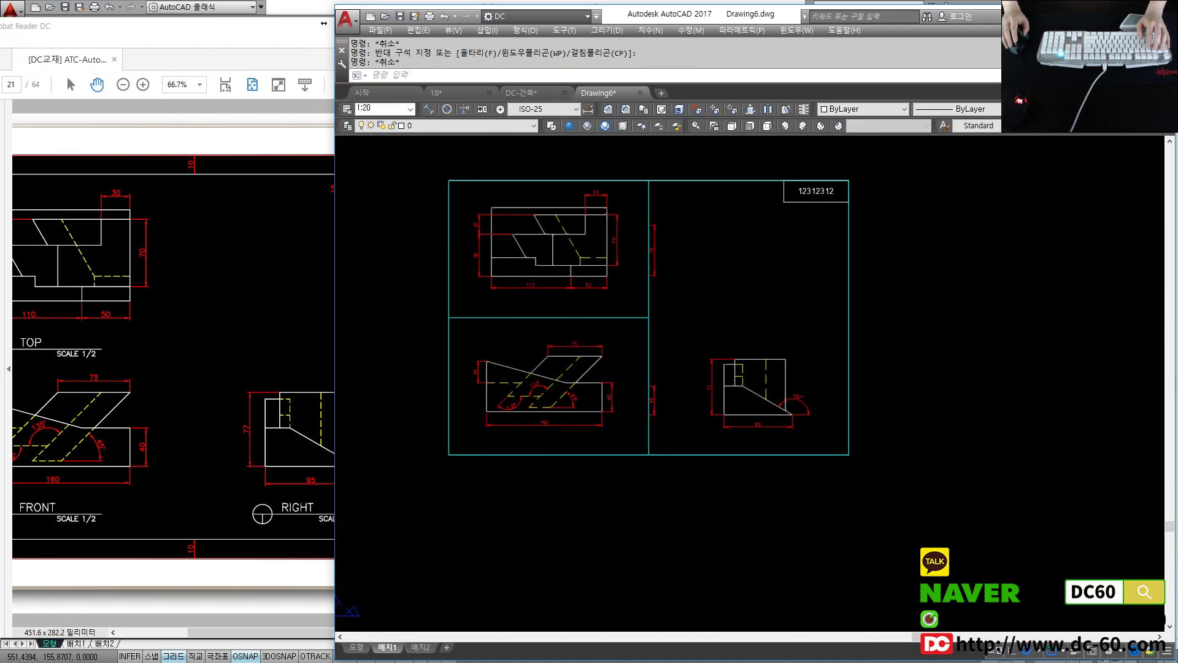
scroll(497, 281, "up", 2)
type("l")
key("Return")
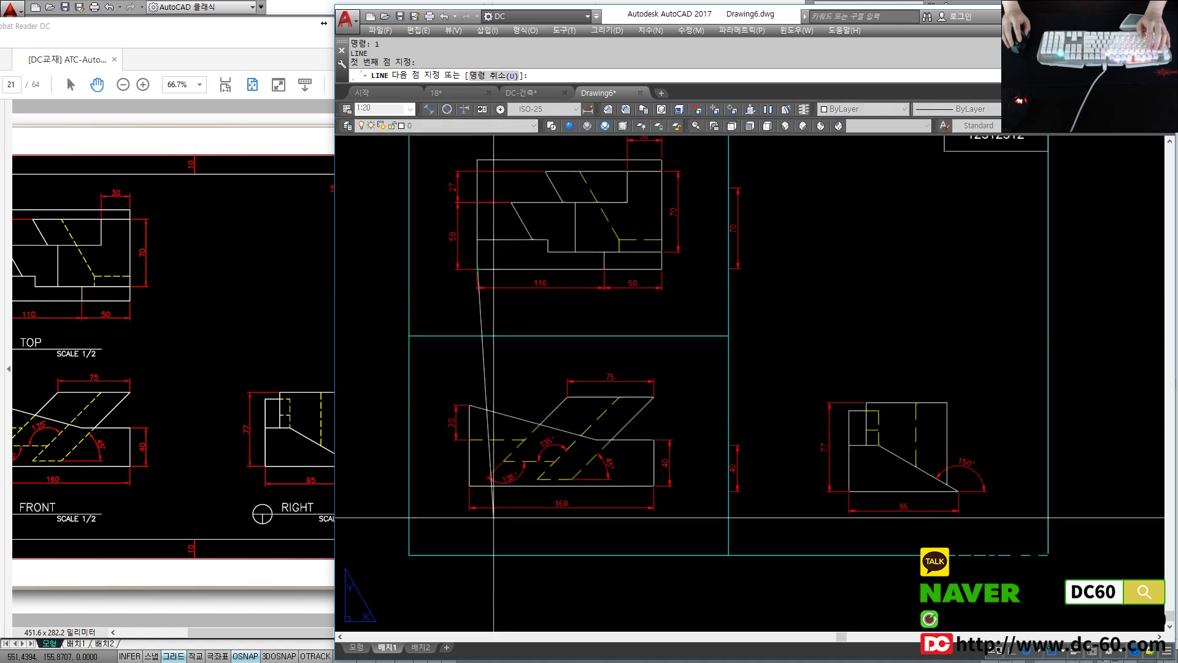
left_click(477, 268)
left_click(476, 570)
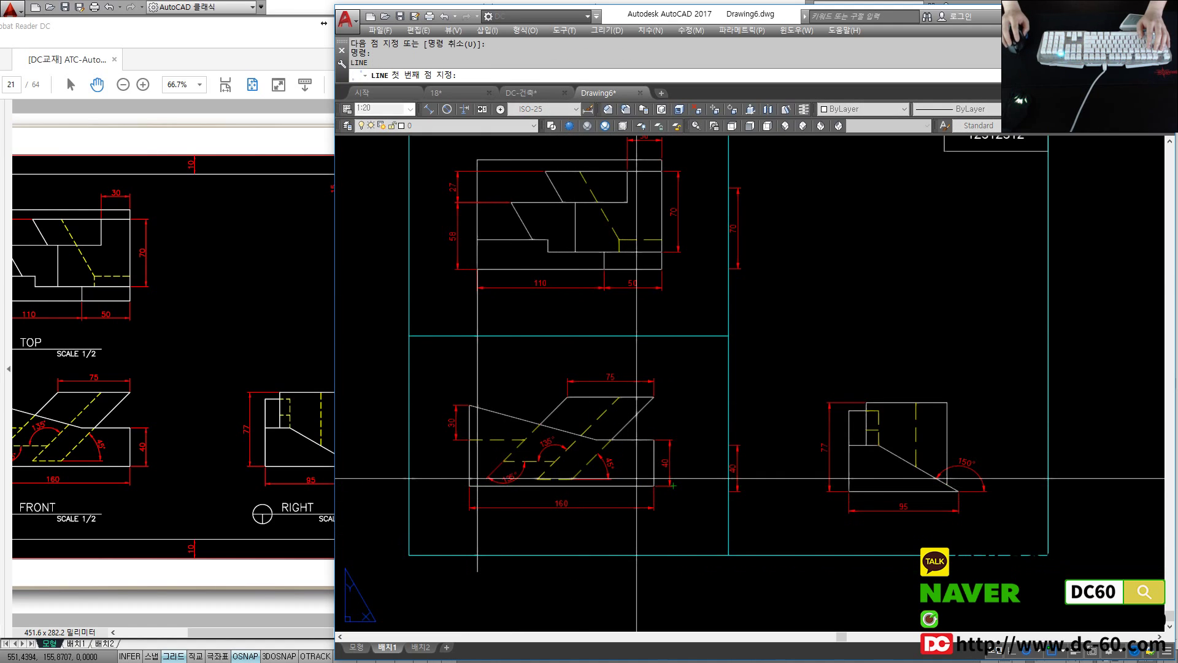
left_click(1060, 486)
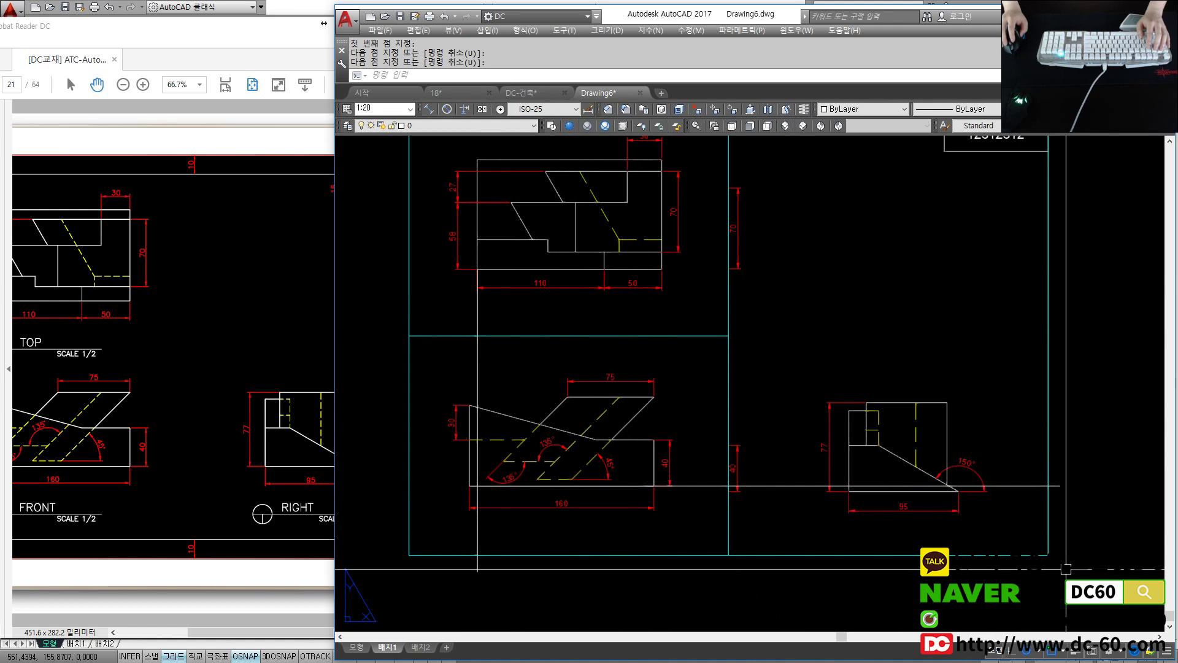
key("Return")
Erase the two guide lines and start MVSETUP to align the views.
type("e")
key("Return")
left_click(477, 367)
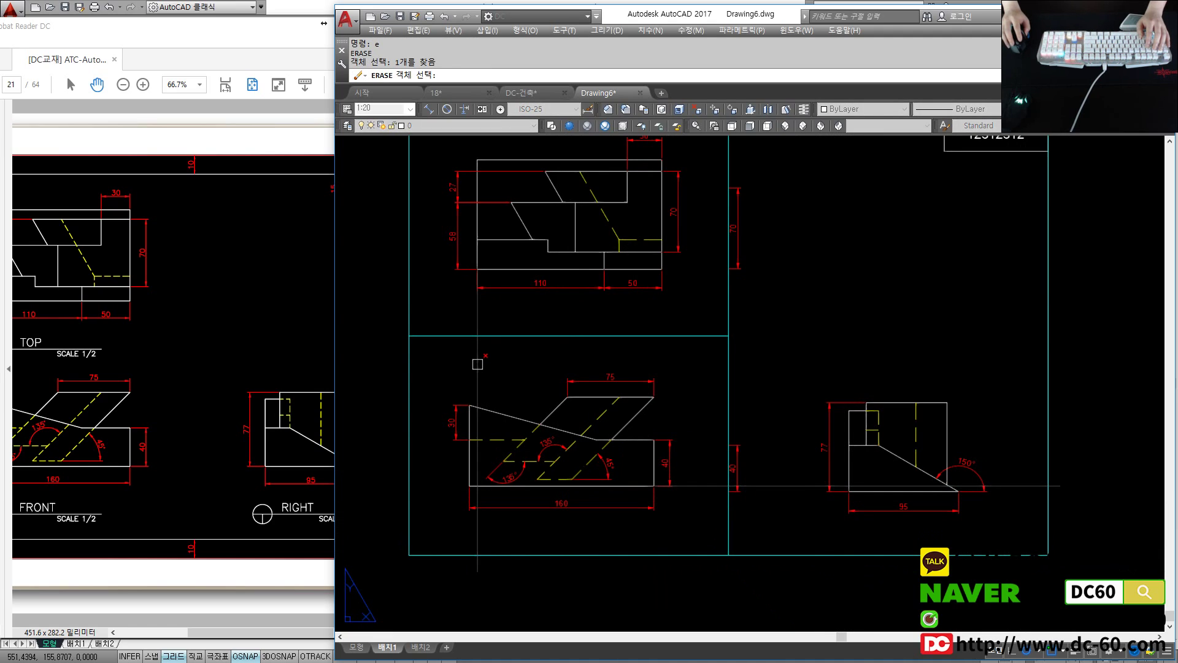
scroll(478, 364, "down", 2)
key("Return")
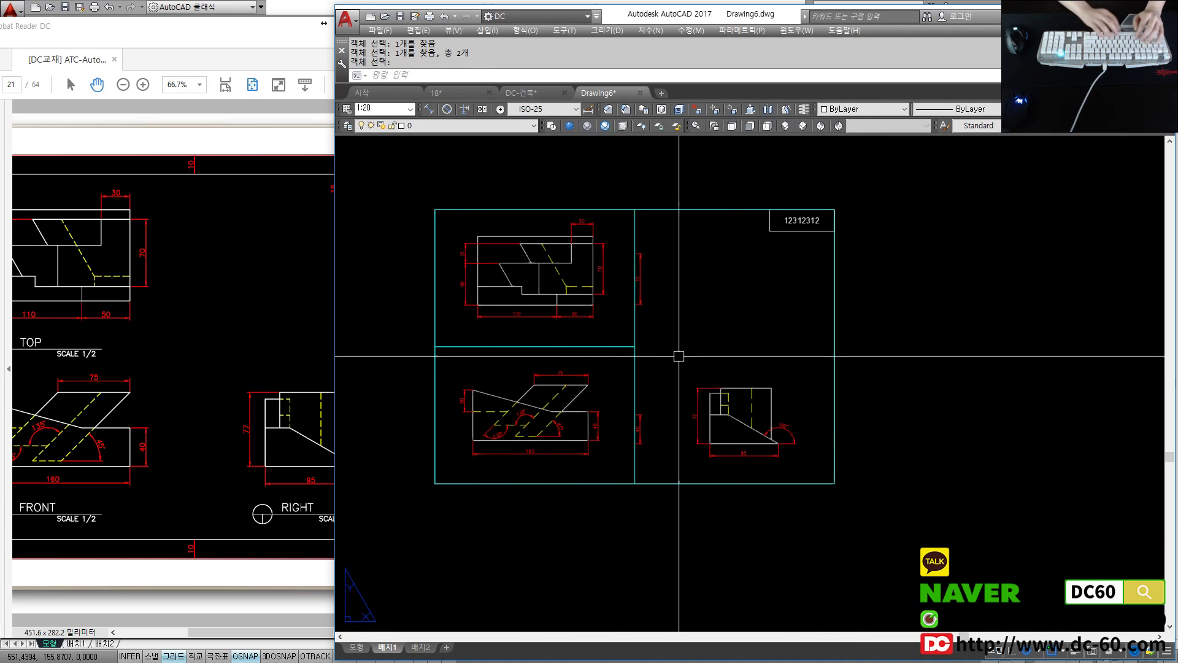
type("vset")
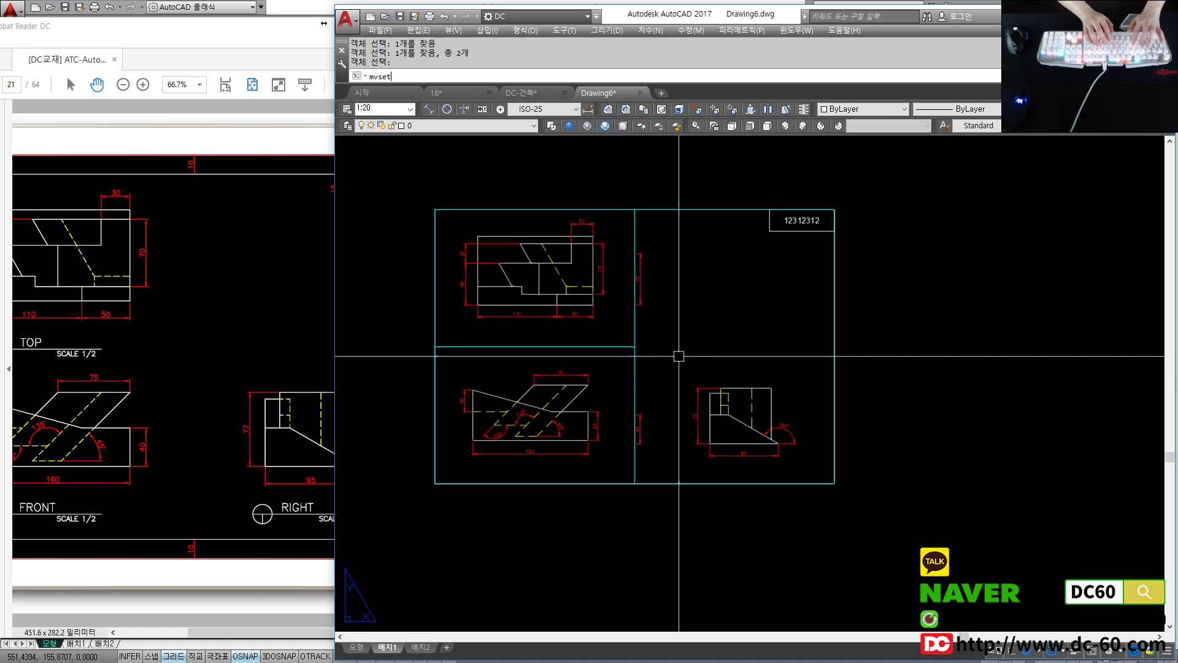
type("up")
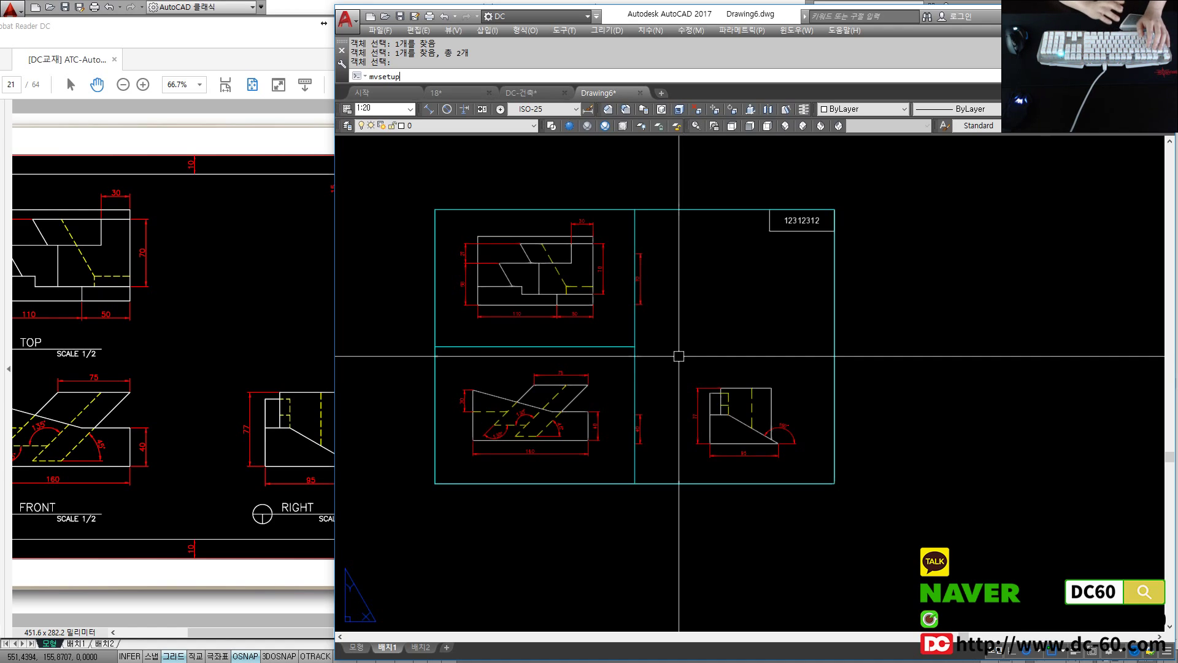
key("Return")
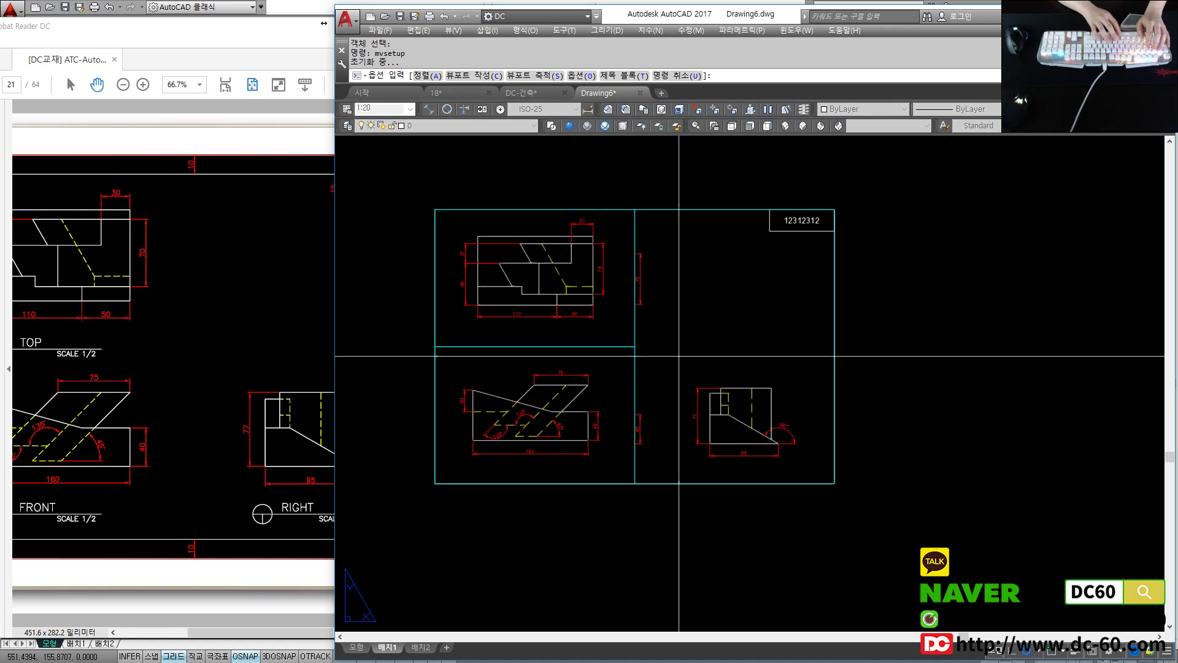
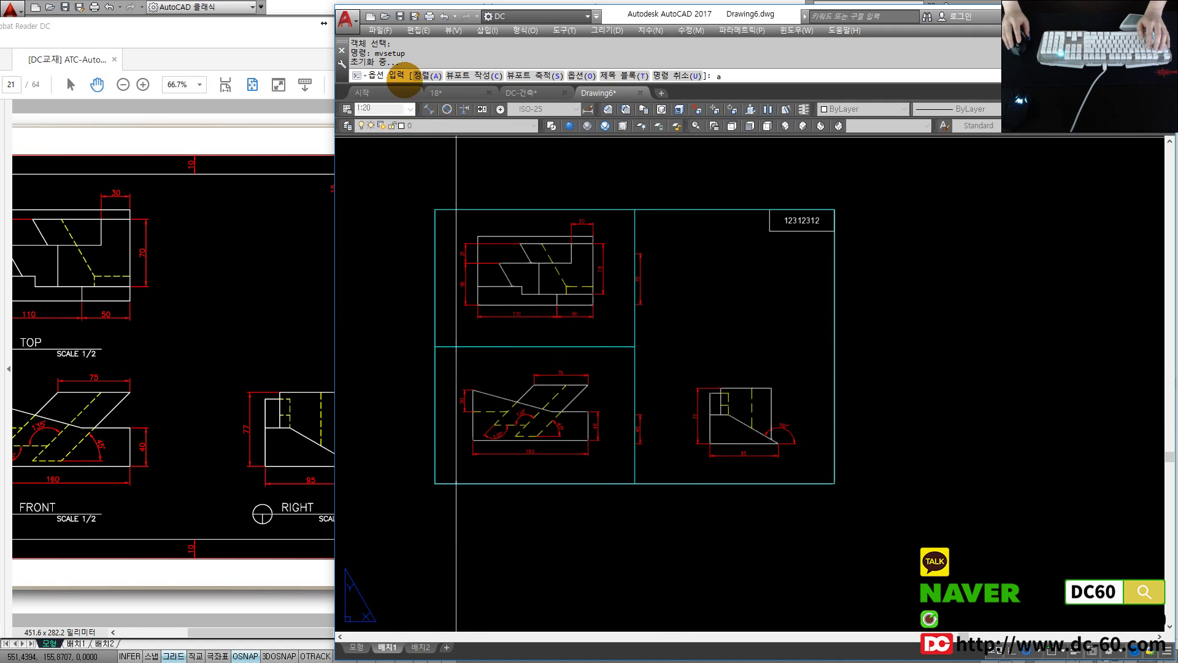
Choose MVSETUP vertical alignment, activate the top view's viewport, and open object snap settings with 'OS.
key("Return")
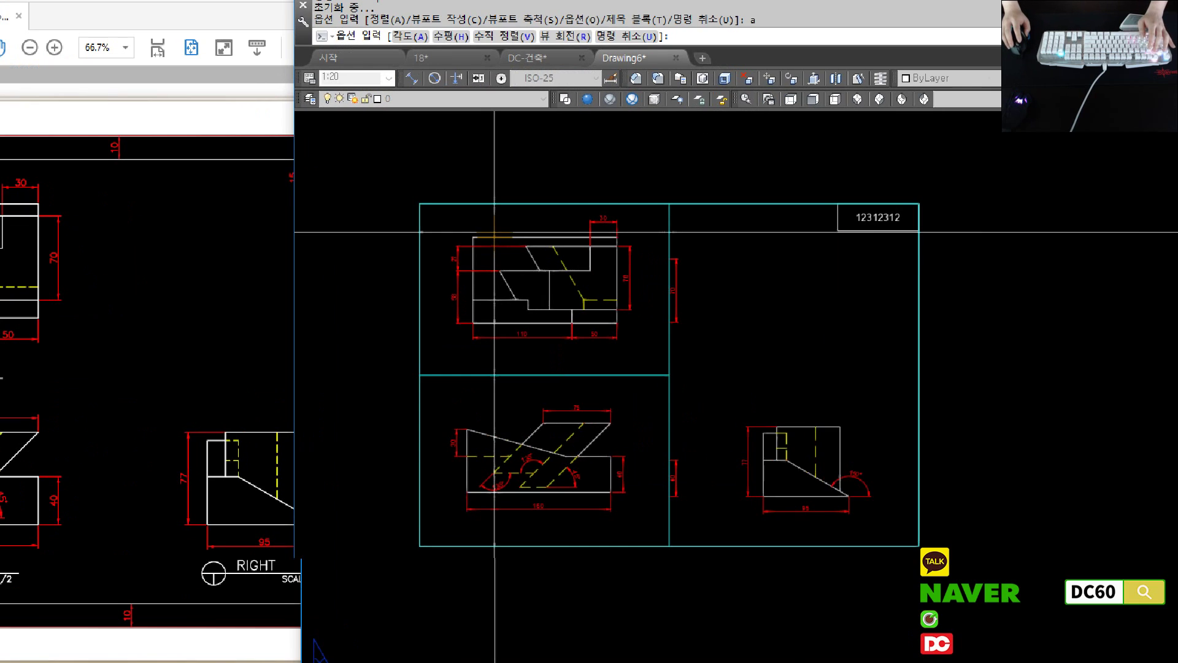
left_click_drag(458, 251, 491, 484)
left_click_drag(474, 420, 570, 426)
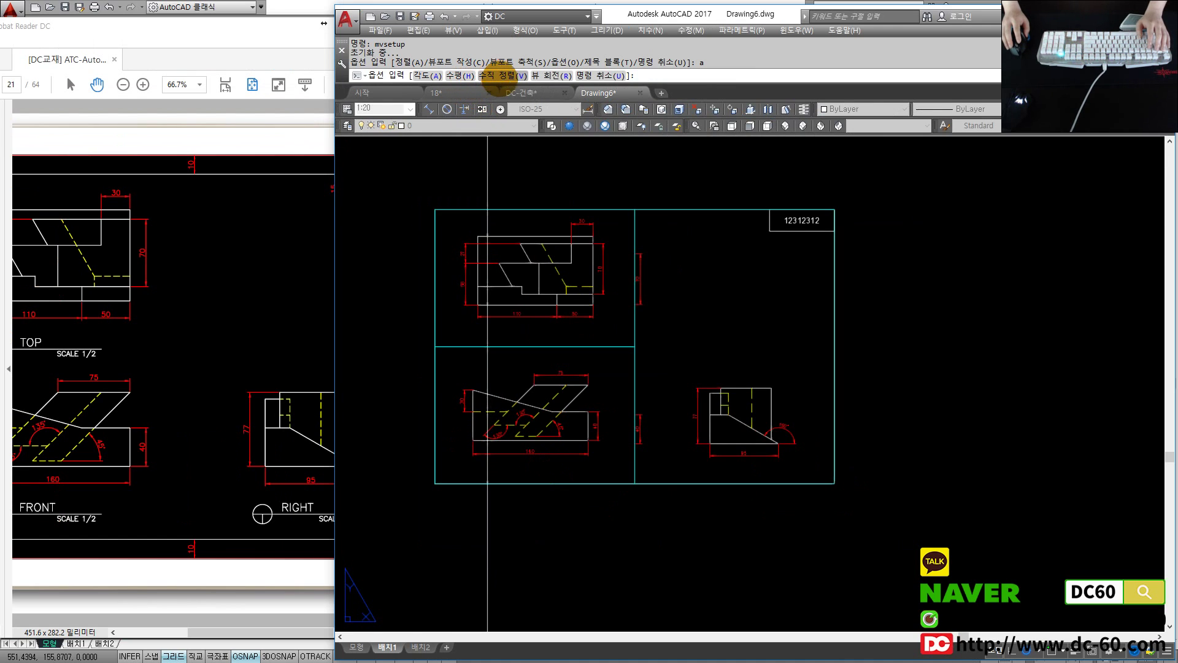
left_click(503, 75)
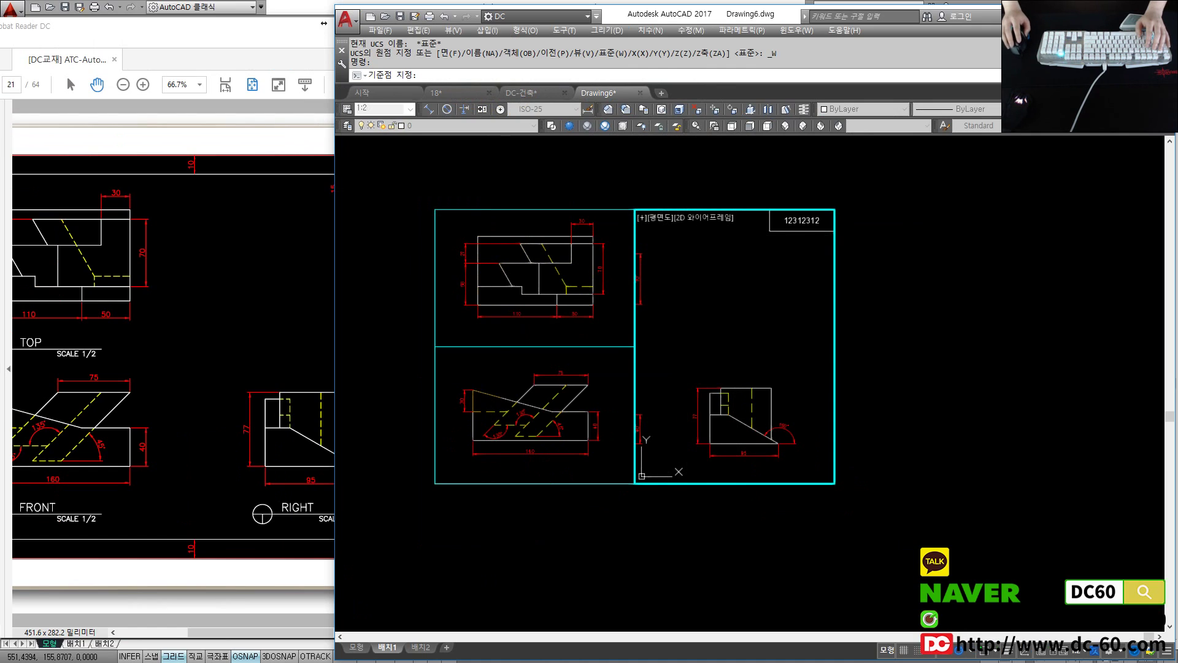
key("ctrl+r")
key("ctrl+r")
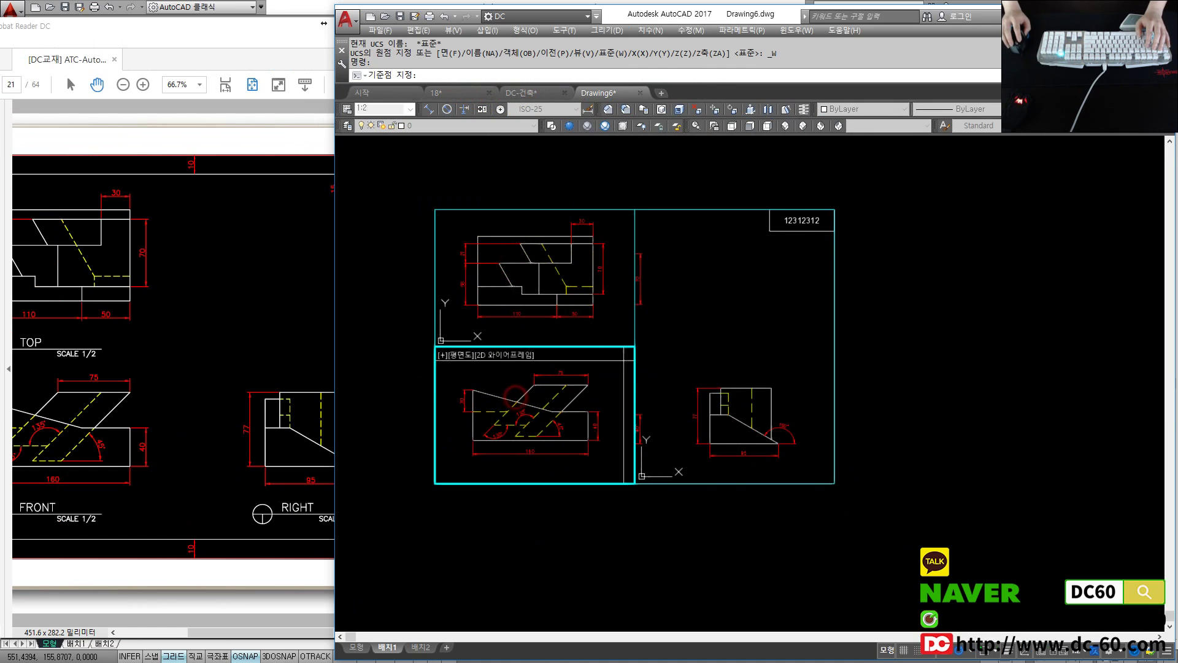
key("ctrl+r")
key("ctrl+r")
key("ctrl+r")
key("ctrl+r")
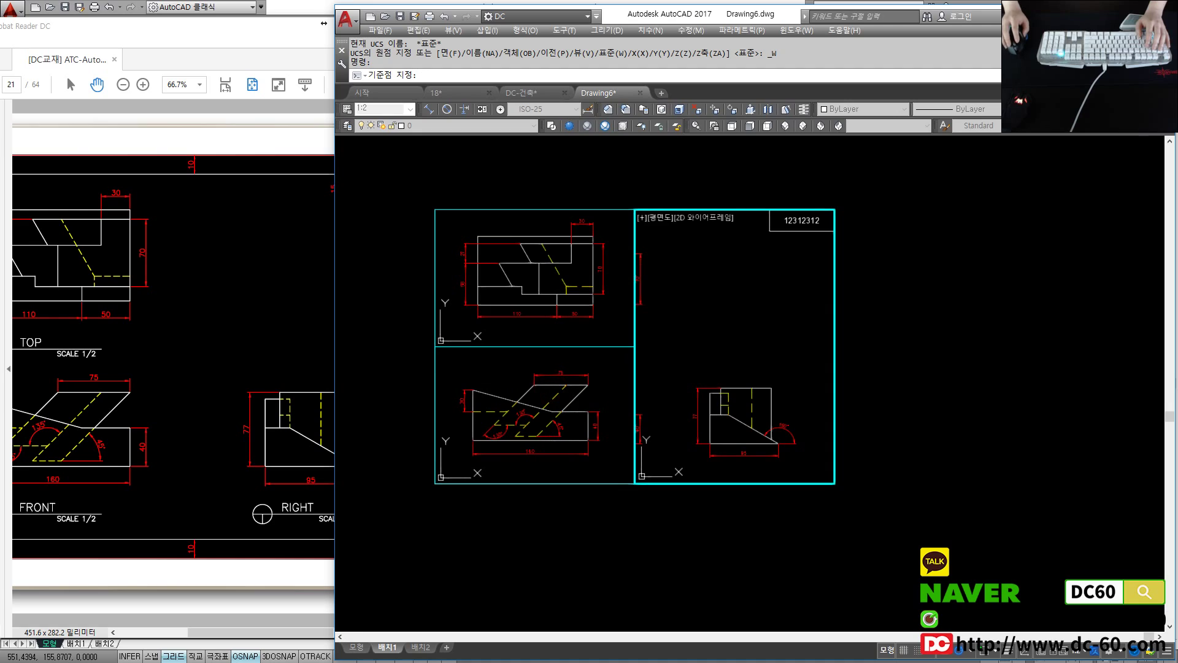
left_click(569, 271)
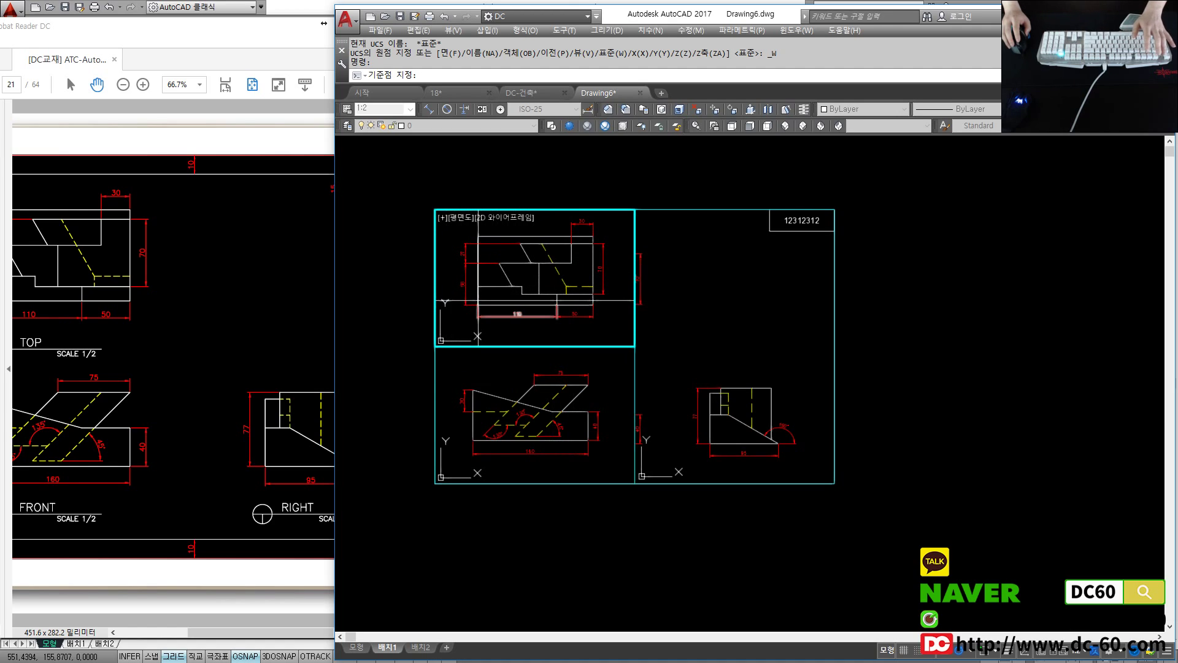
type("'os")
key("Return")
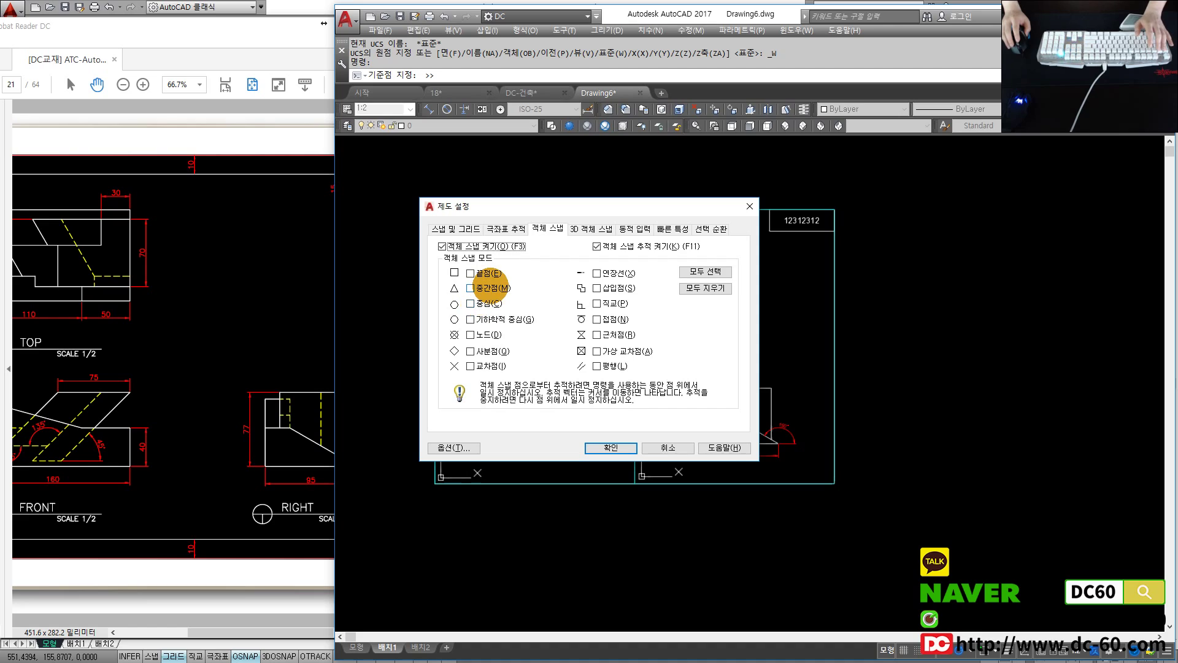
mouse_move(488, 287)
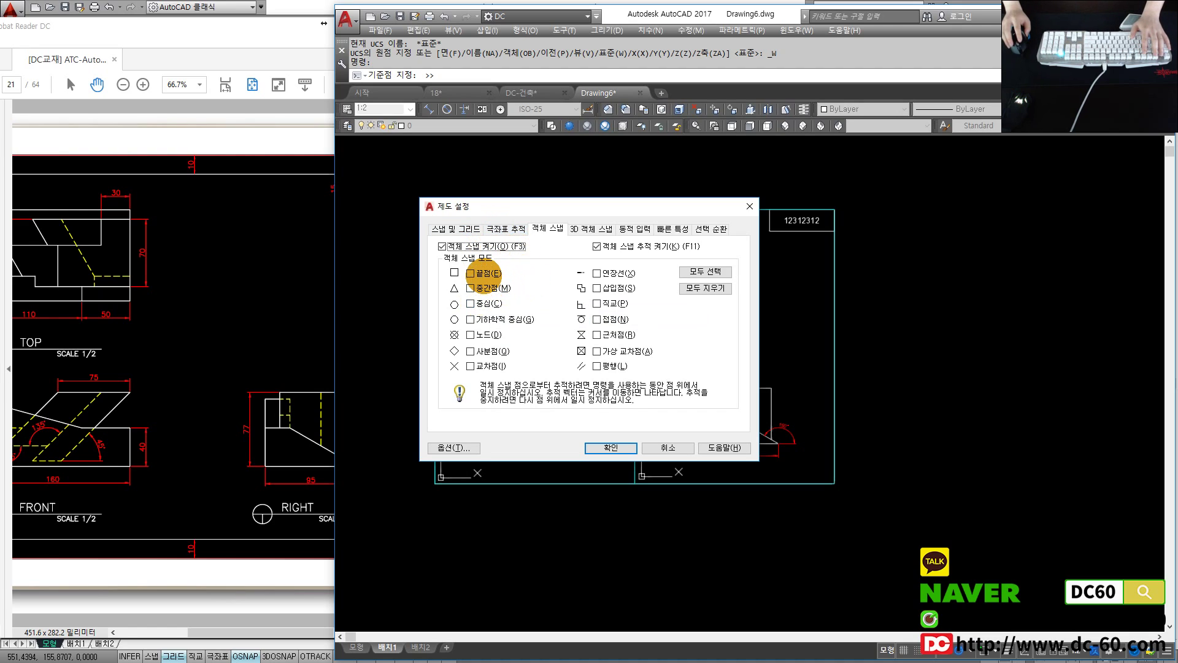
Turn on Endpoint snap and align the front view under the top view's lower-left corner.
left_click(475, 274)
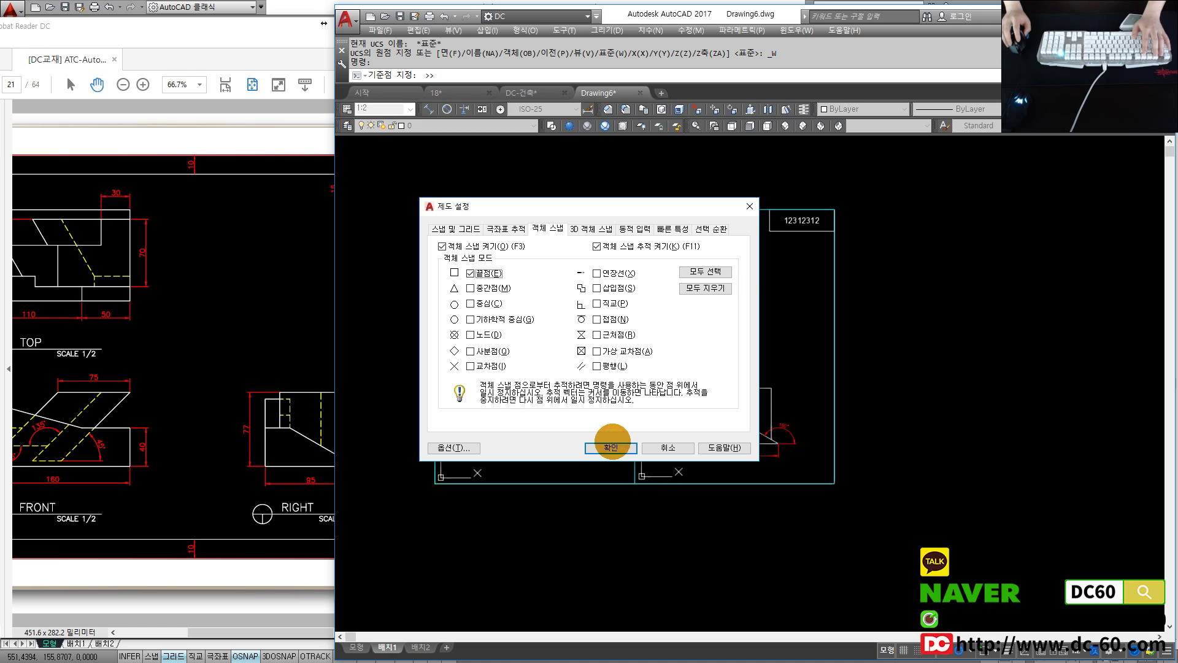
left_click(612, 448)
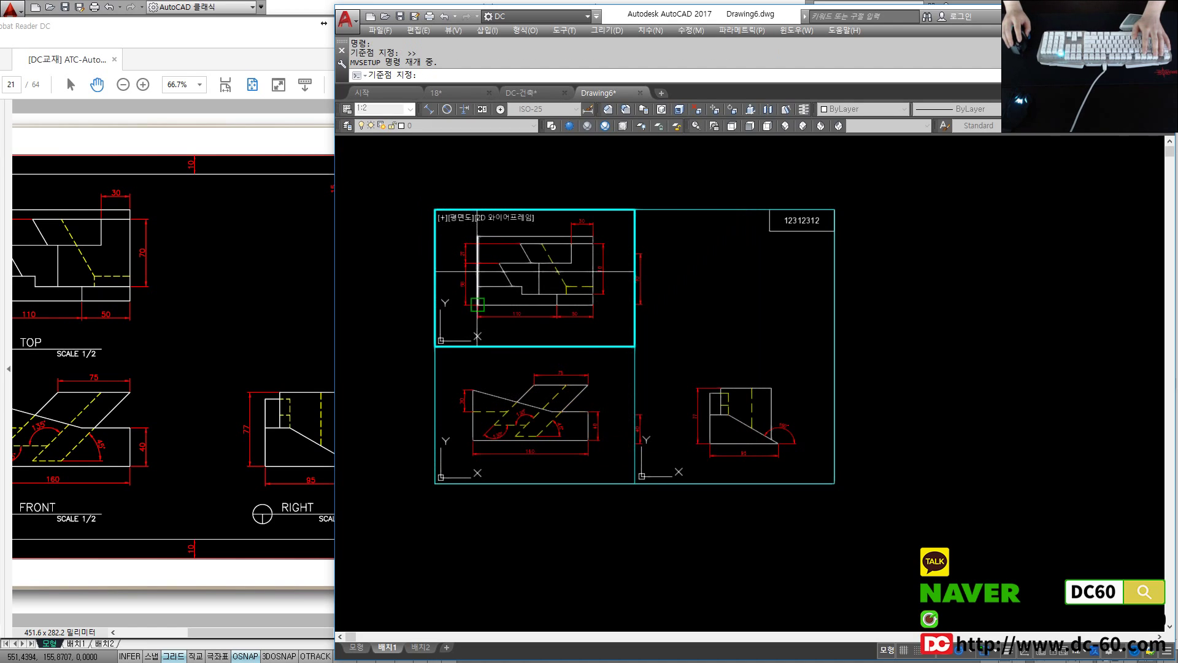
left_click(477, 304)
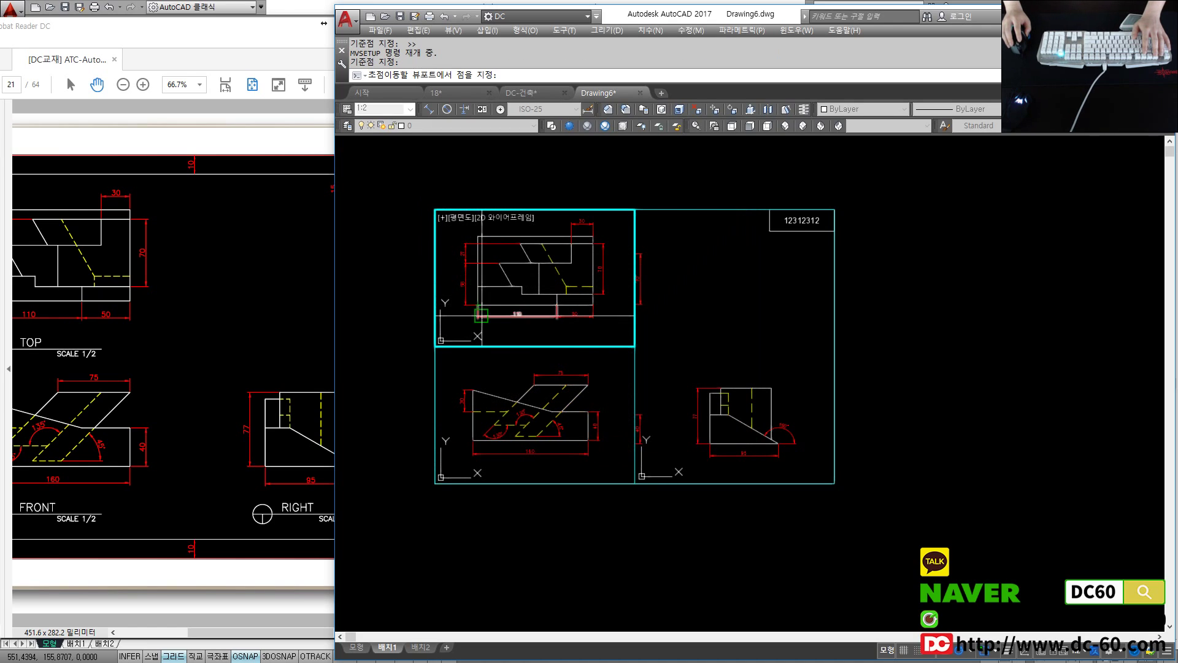
left_click(478, 361)
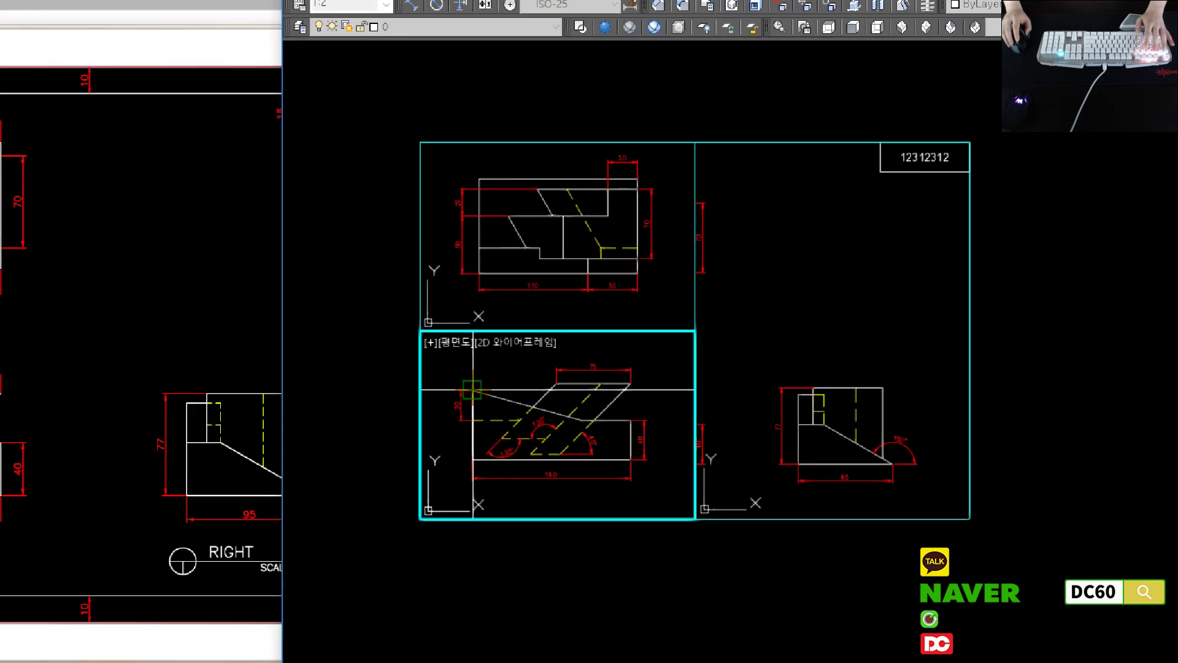
left_click_drag(477, 108, 470, 245)
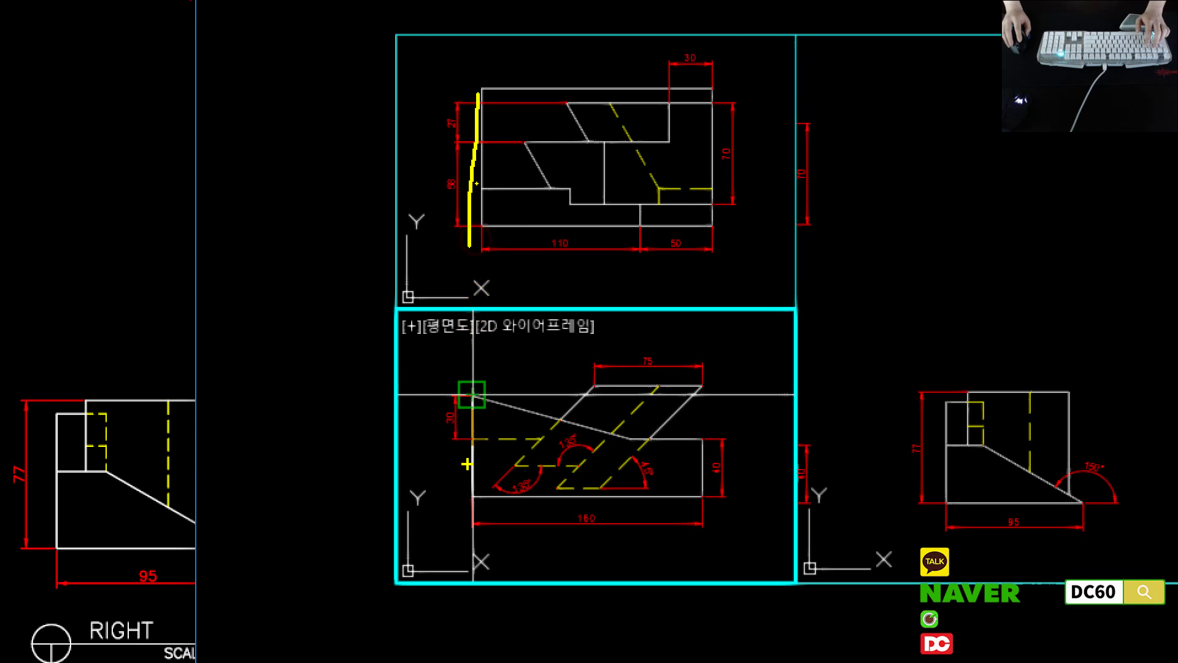
left_click_drag(487, 94, 489, 577)
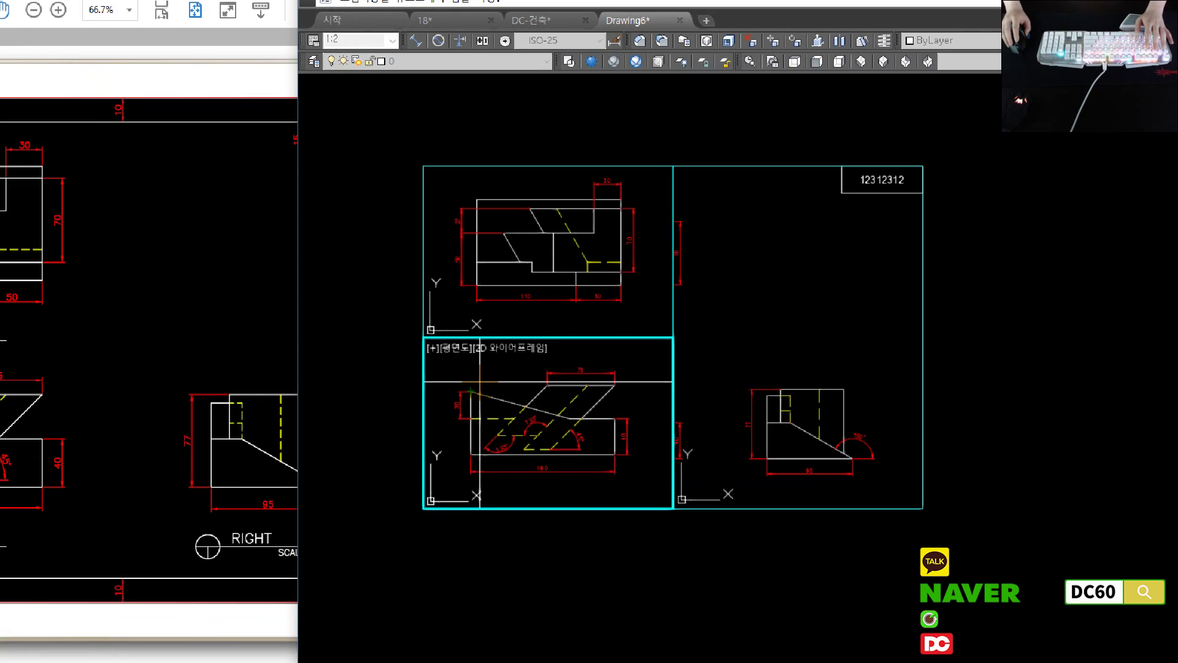
left_click_drag(483, 247, 494, 232)
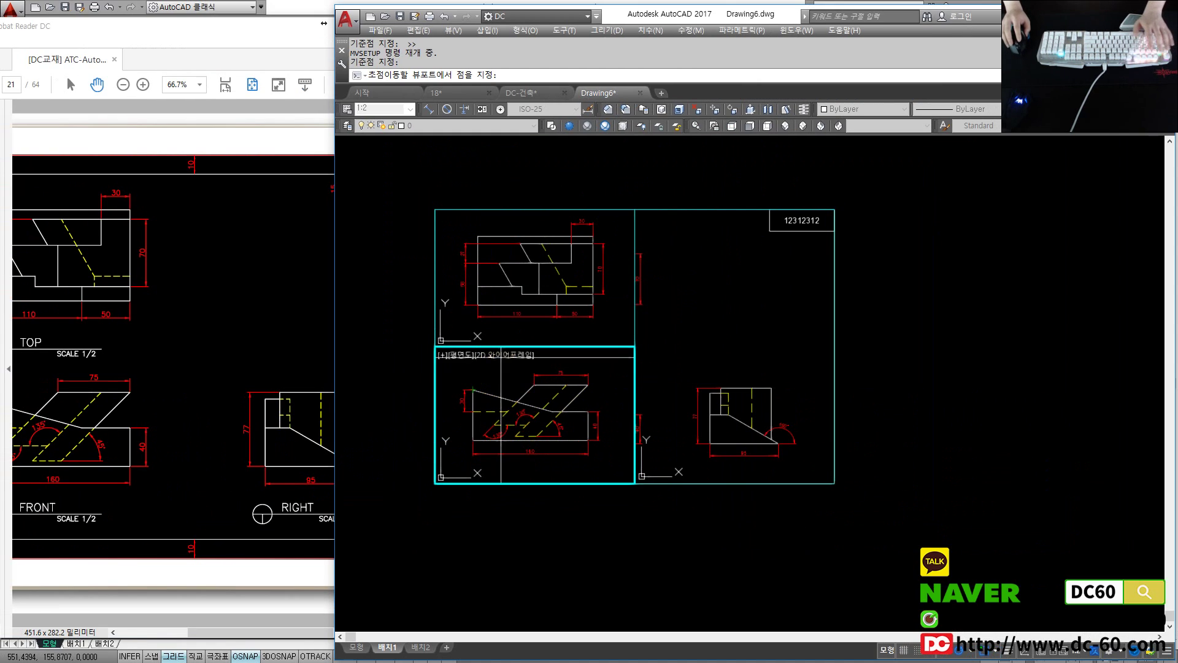
left_click(473, 390)
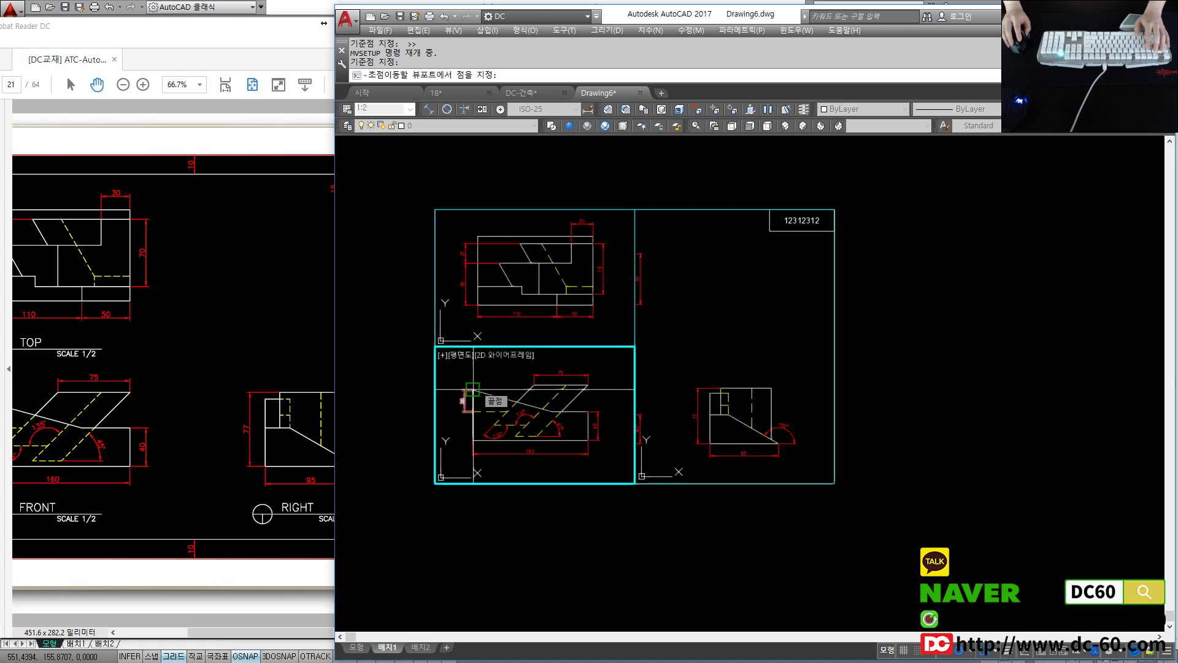
left_click(473, 390)
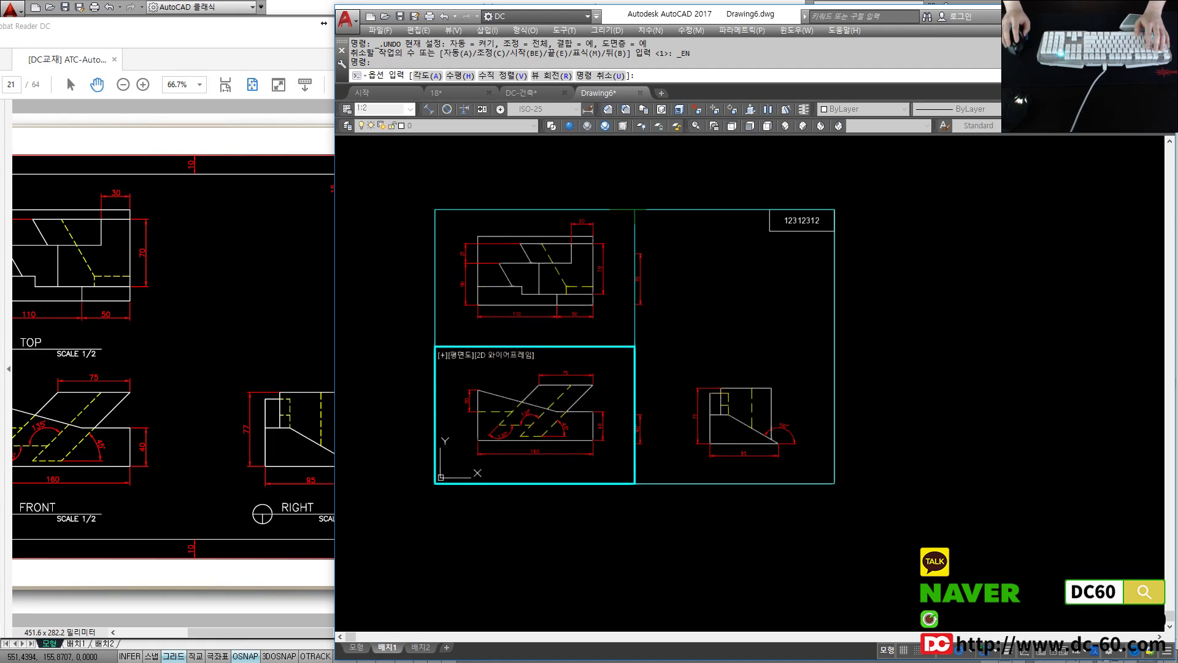
Align the right view horizontally to the front view's corner, then cancel the alignment command.
left_click(513, 75)
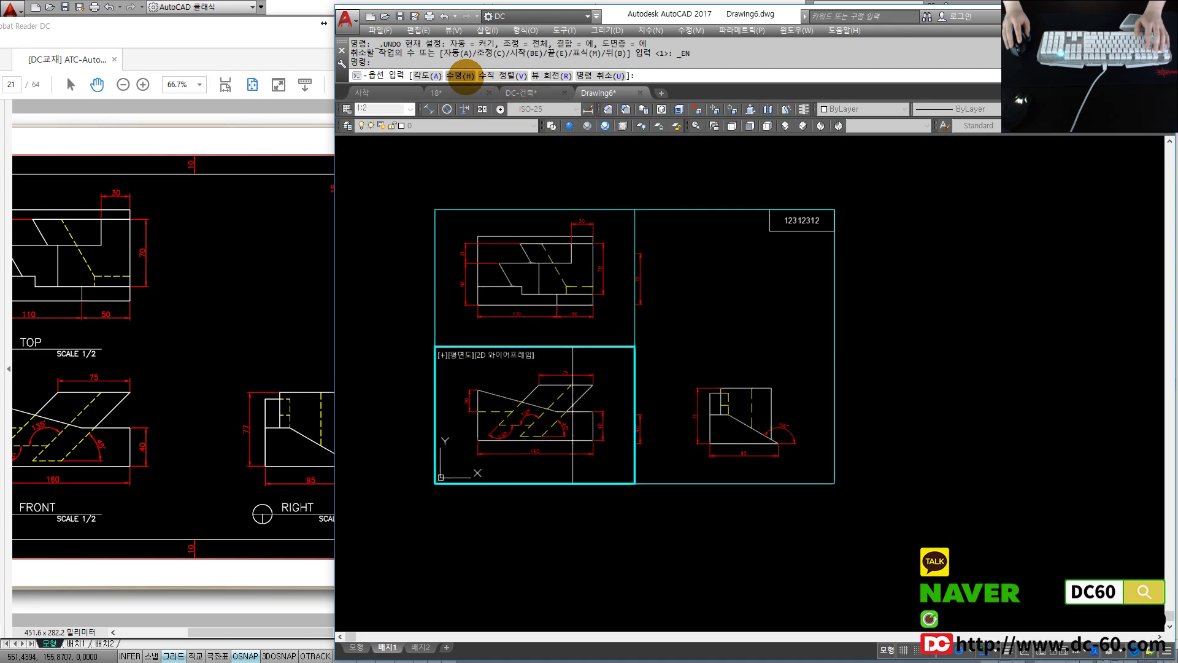
type("H")
key("Return")
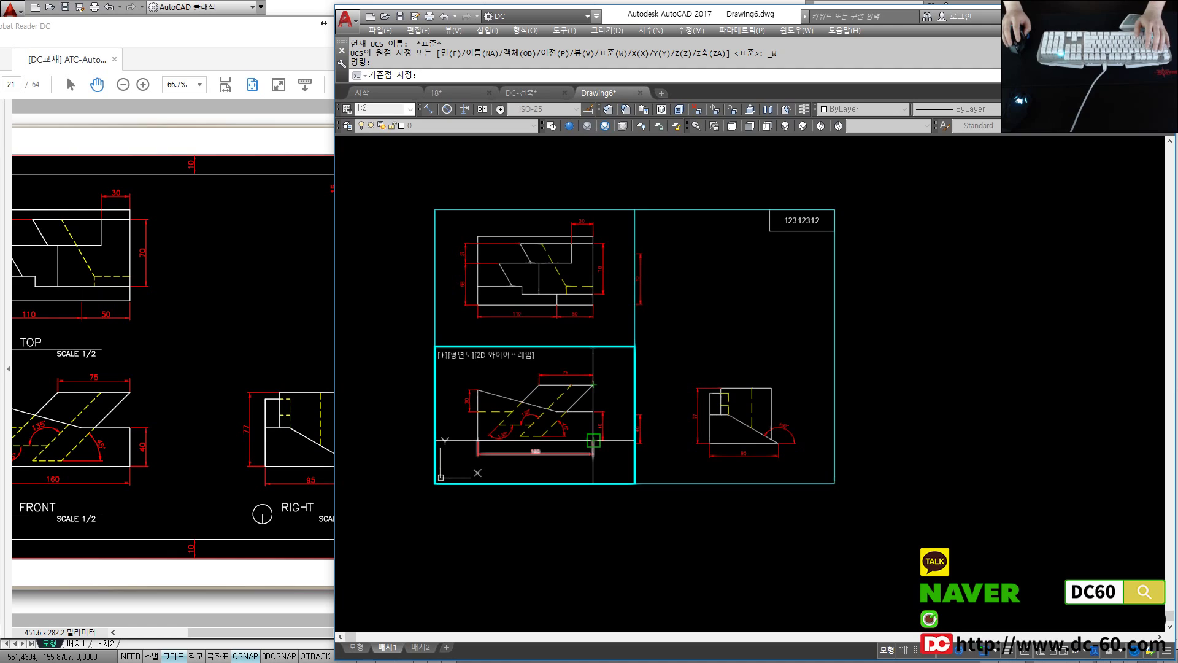
left_click(593, 441)
left_click(700, 417)
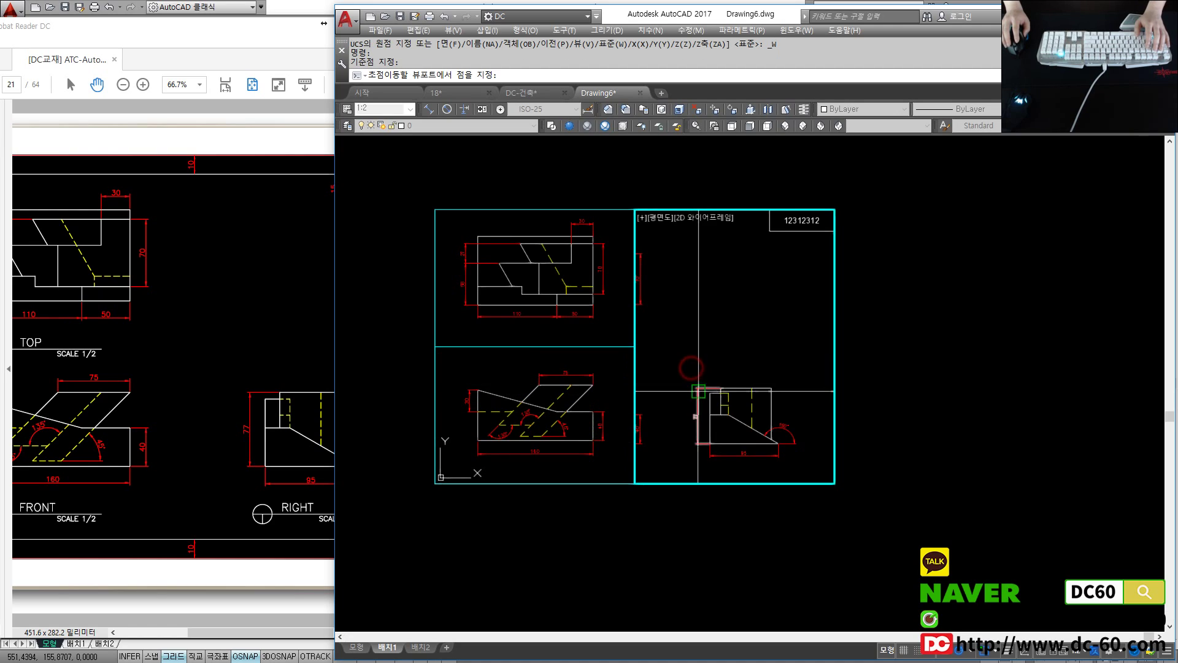
left_click(710, 443)
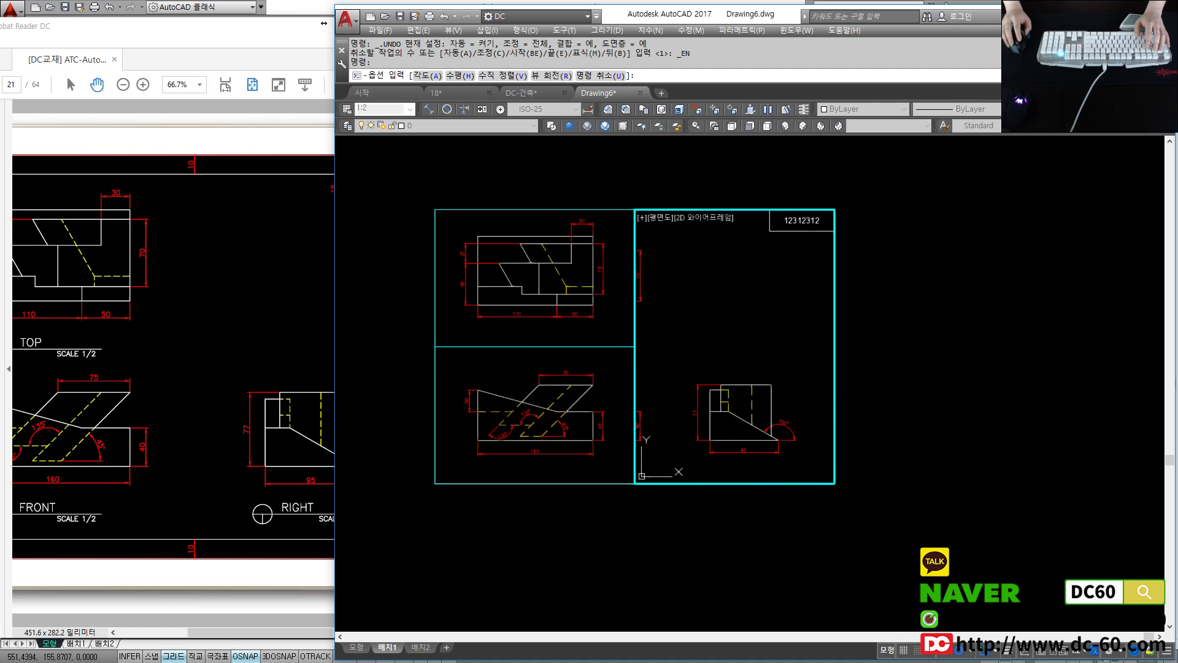
double_click(884, 245)
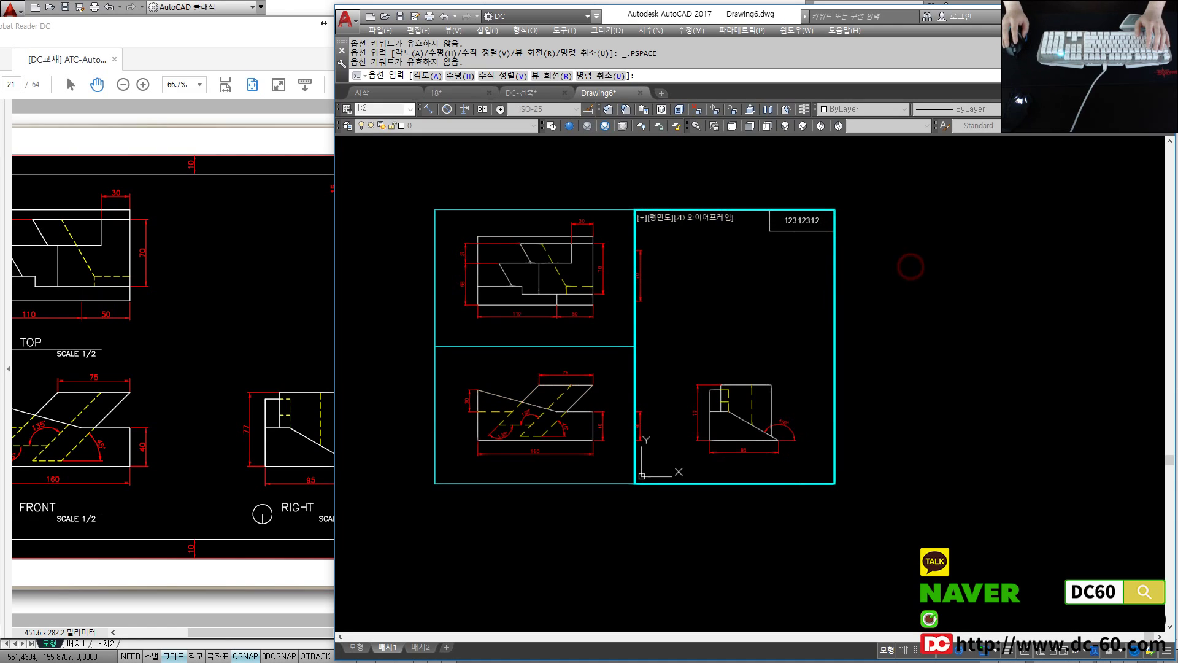
key("Escape")
key("Escape")
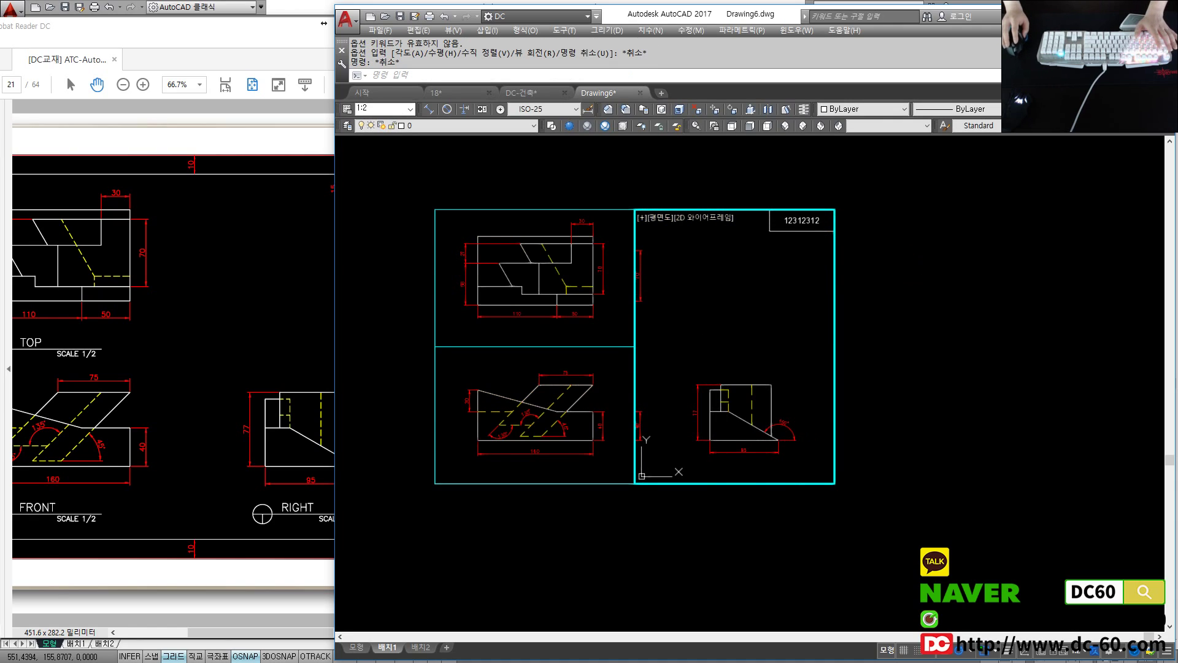
Move between the right view's viewport and paper space on the layout.
double_click(887, 264)
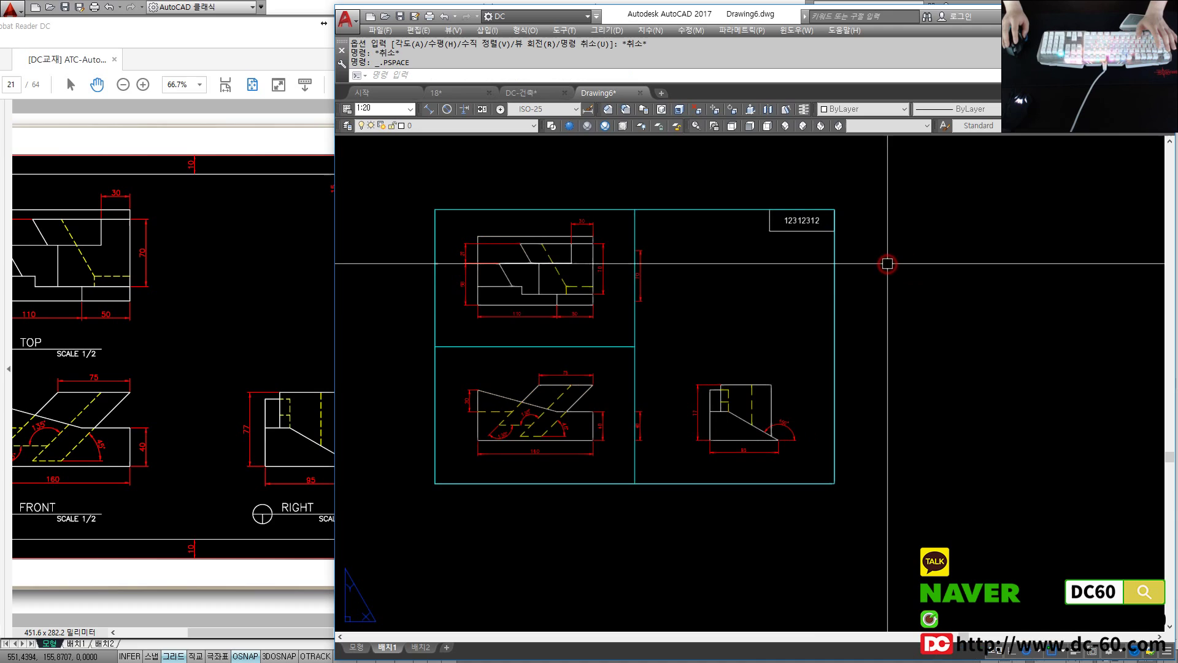
scroll(772, 420, "up", 2)
scroll(772, 420, "down", 2)
left_click(775, 430)
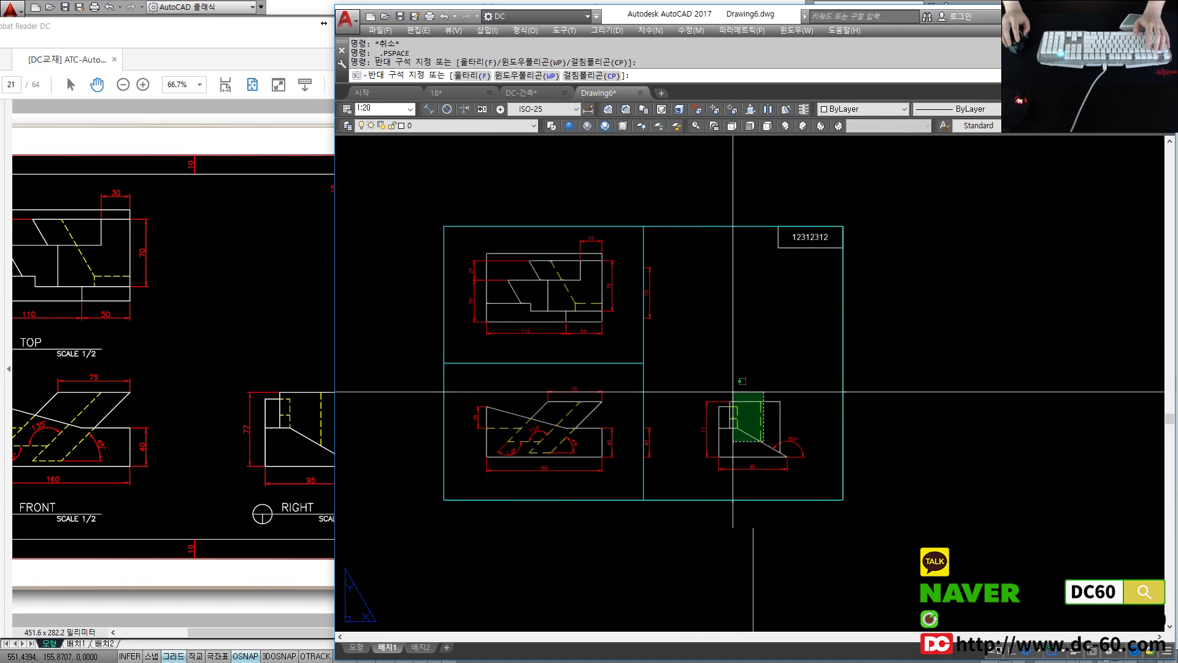
key("Escape")
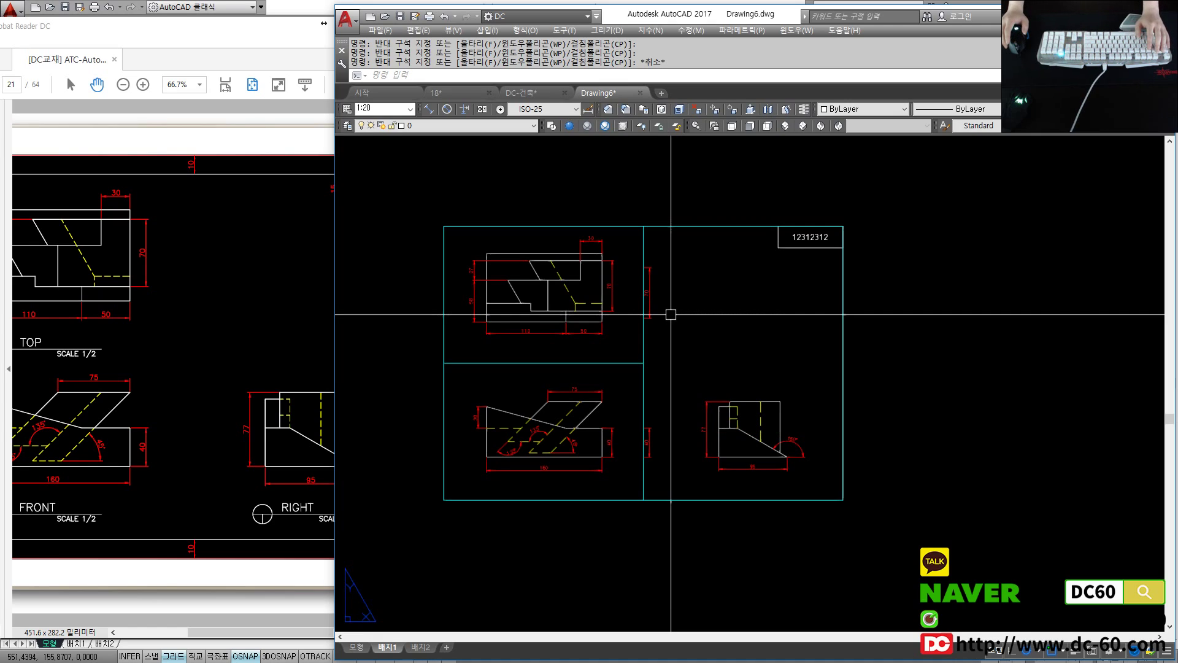
scroll(671, 314, "up", 1)
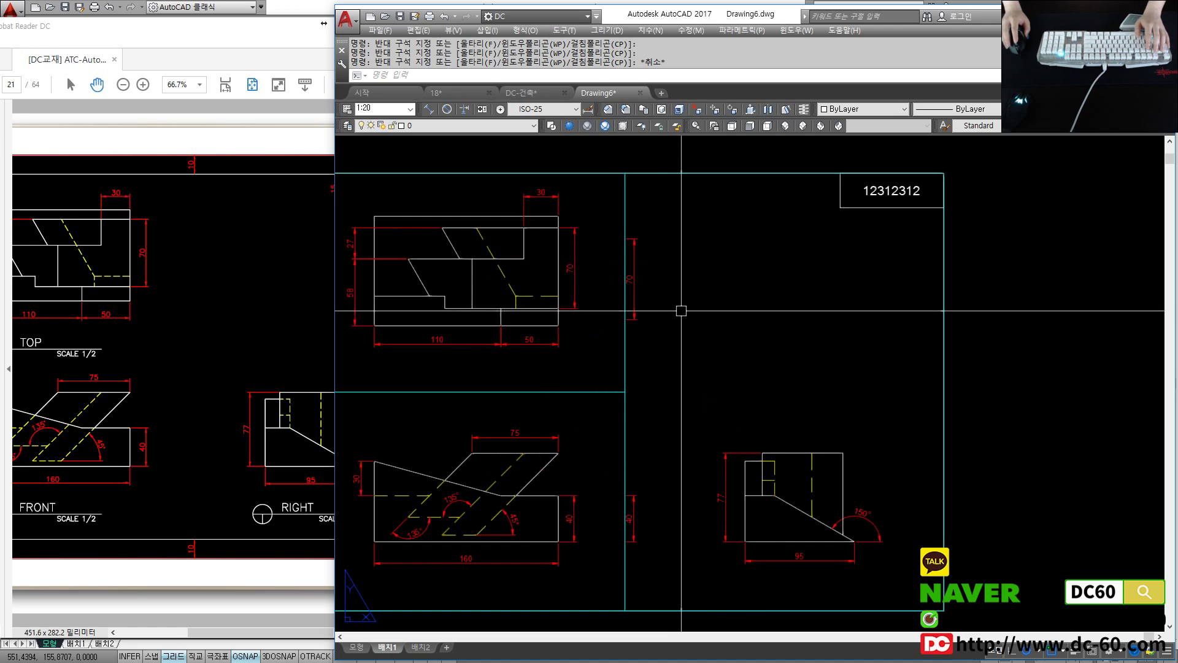
scroll(682, 312, "down", 1)
left_click(681, 312)
double_click(682, 313)
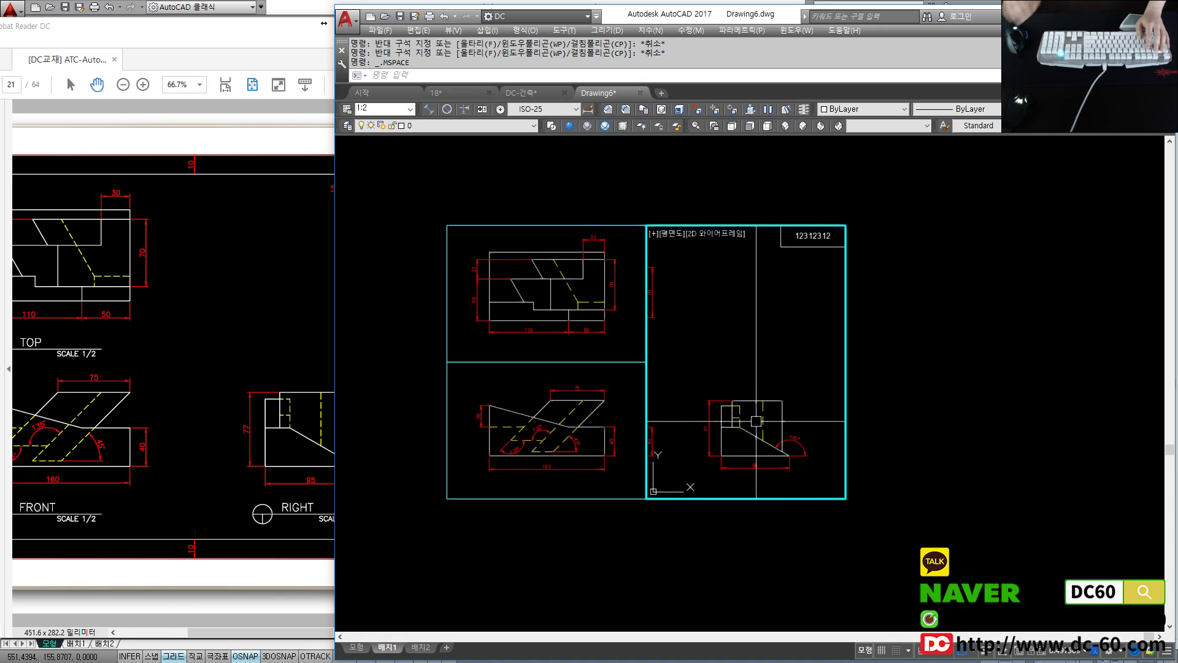
double_click(909, 407)
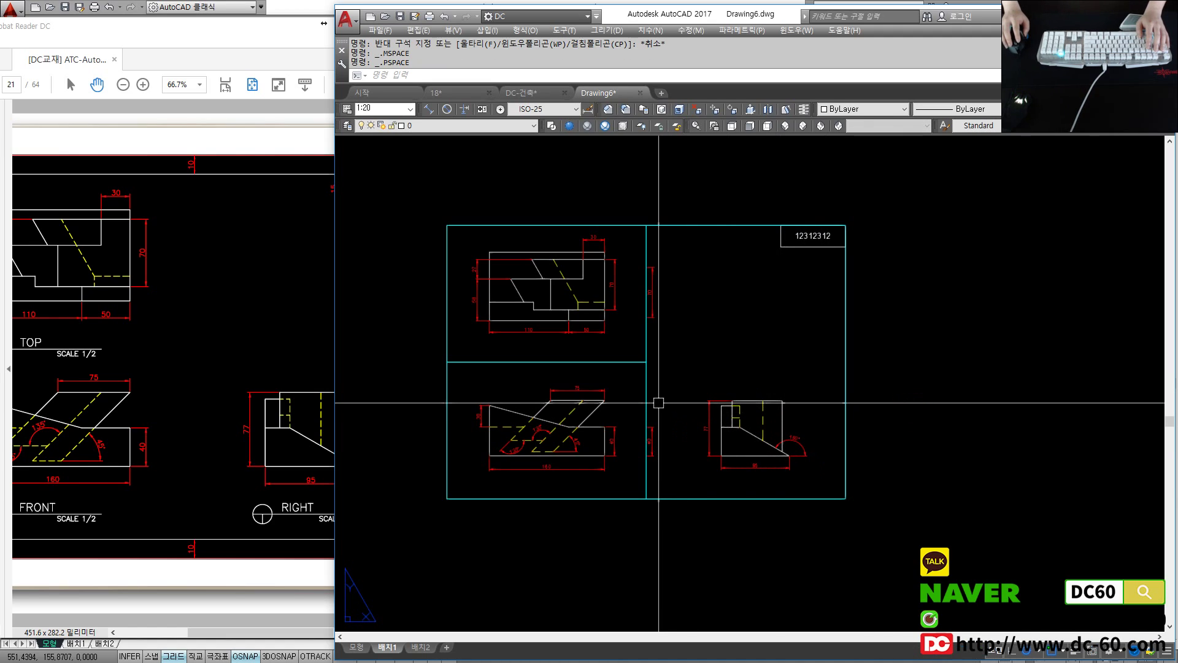
Window-select all three viewports and apply the 1:2 scale from the Viewport Scale list.
left_click_drag(658, 402, 609, 337)
left_click(377, 109)
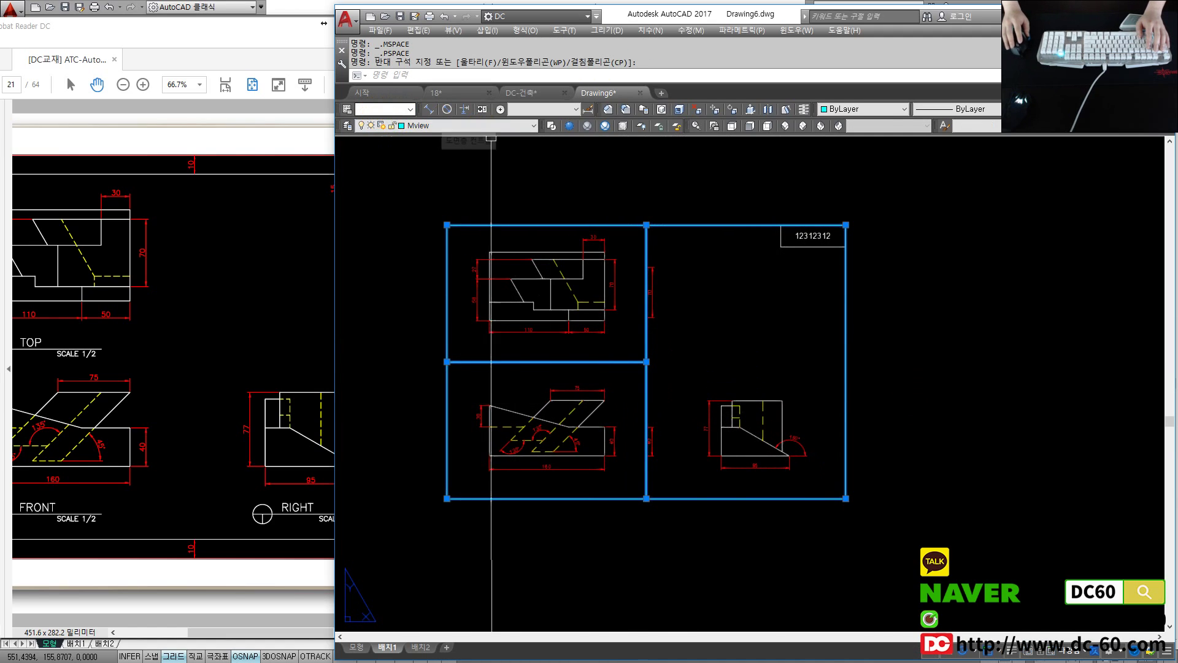
key("Escape")
left_click(713, 386)
left_click(481, 192)
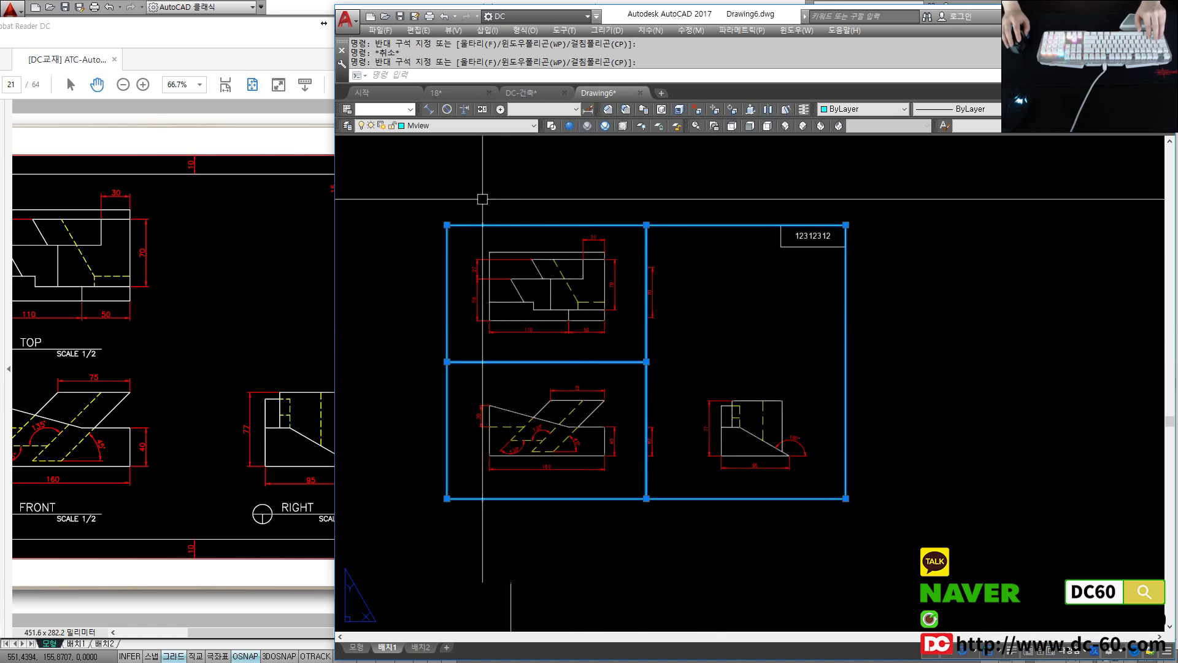
left_click(410, 109)
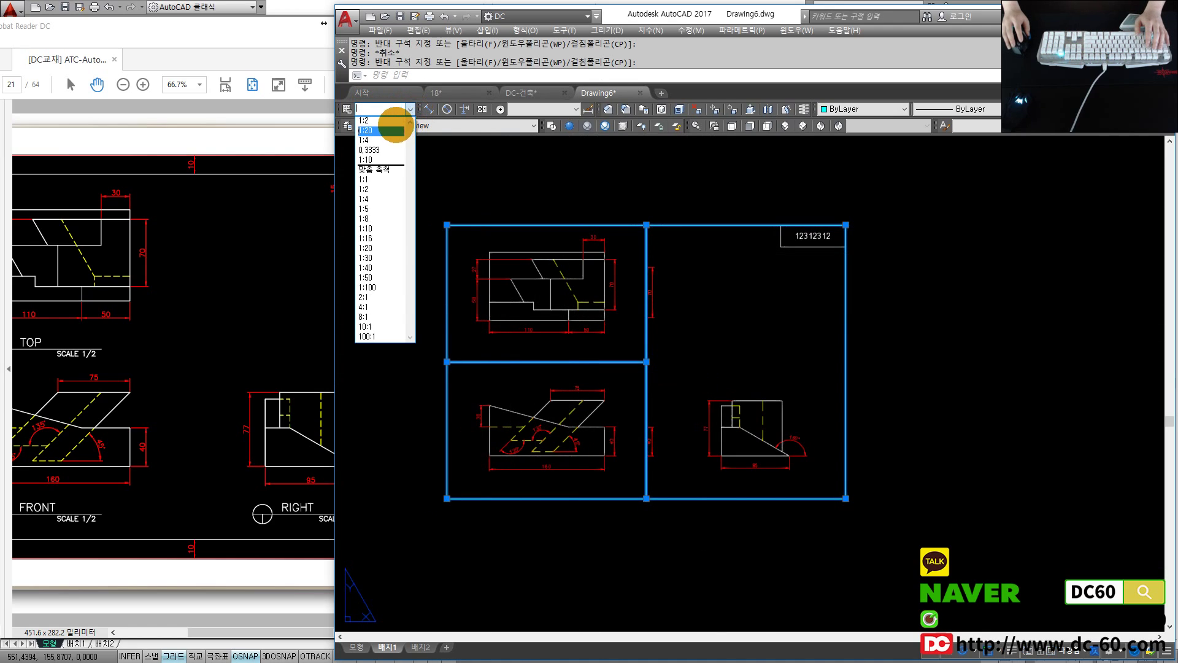
left_click(392, 123)
key("Escape")
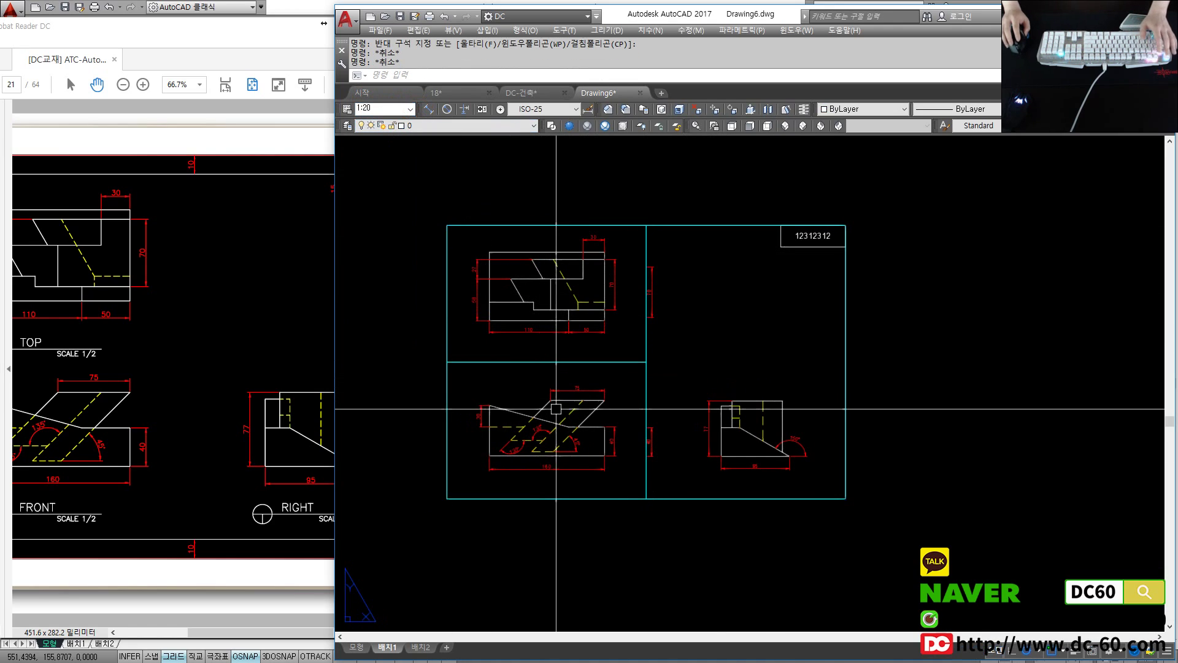
type("mvsetu")
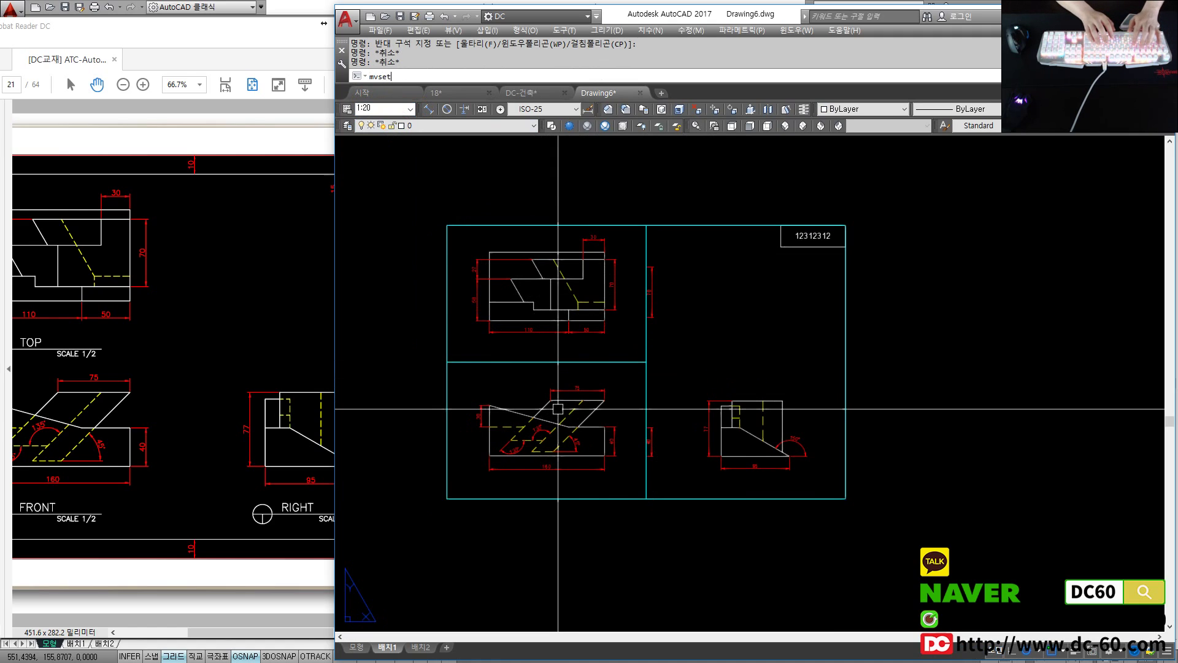
type("p")
Run MVSETUP Align and re-enable Endpoint object snap in Drafting Settings.
key("Return")
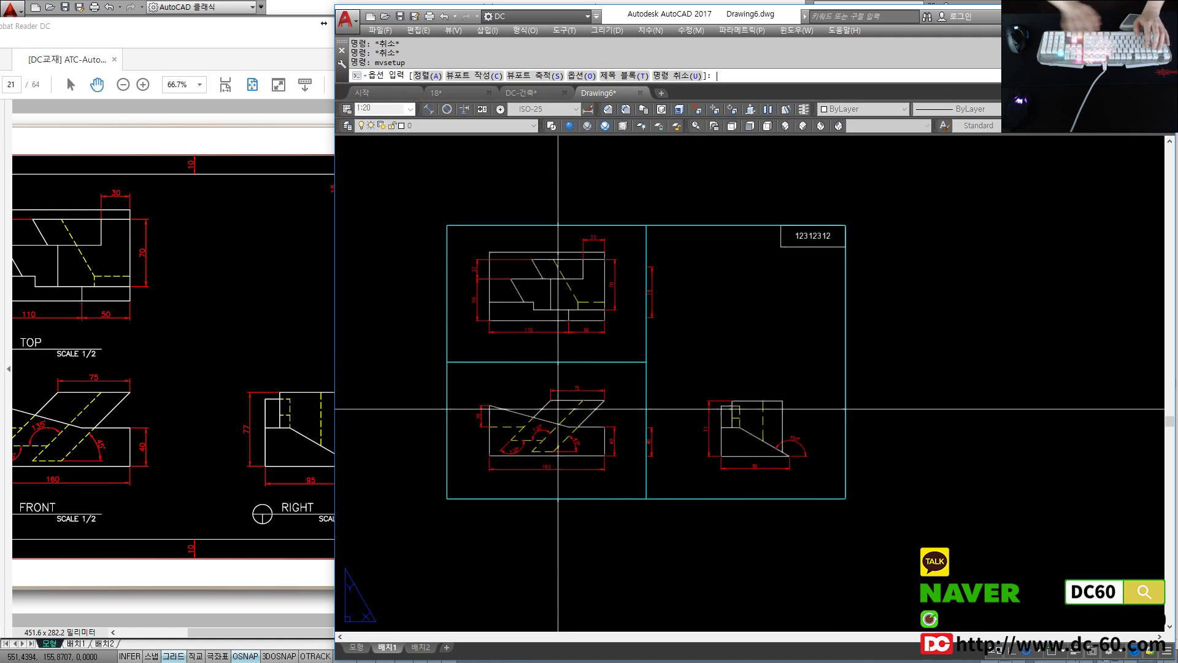
type("a")
key("Return")
left_click(457, 75)
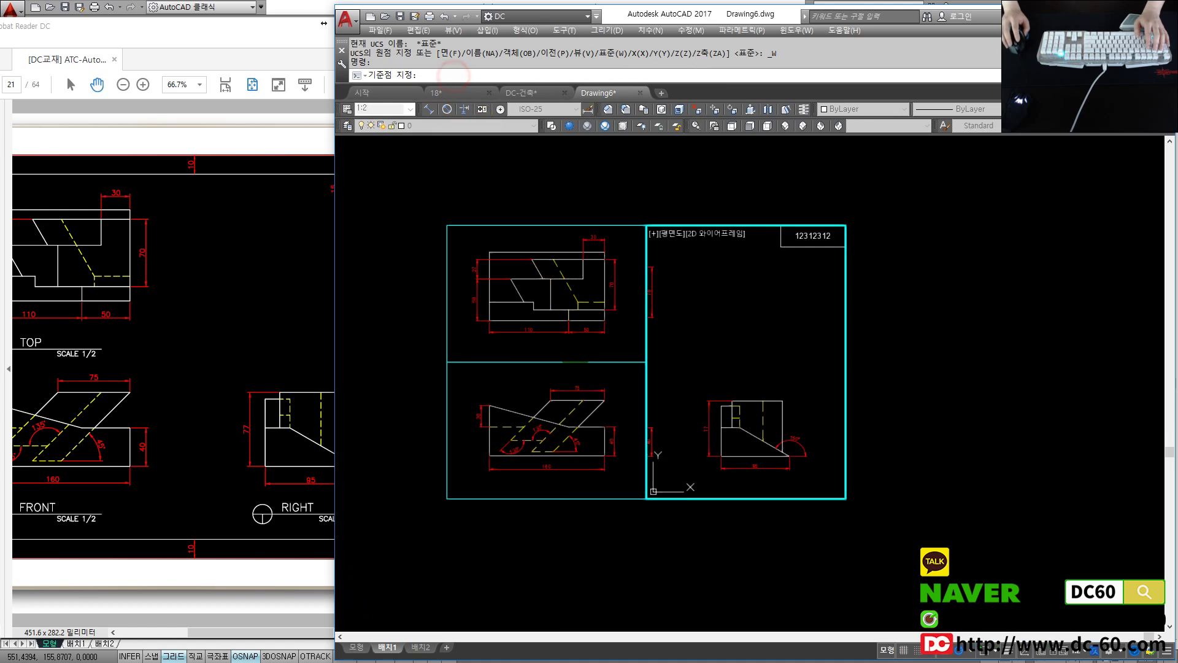
key("Return")
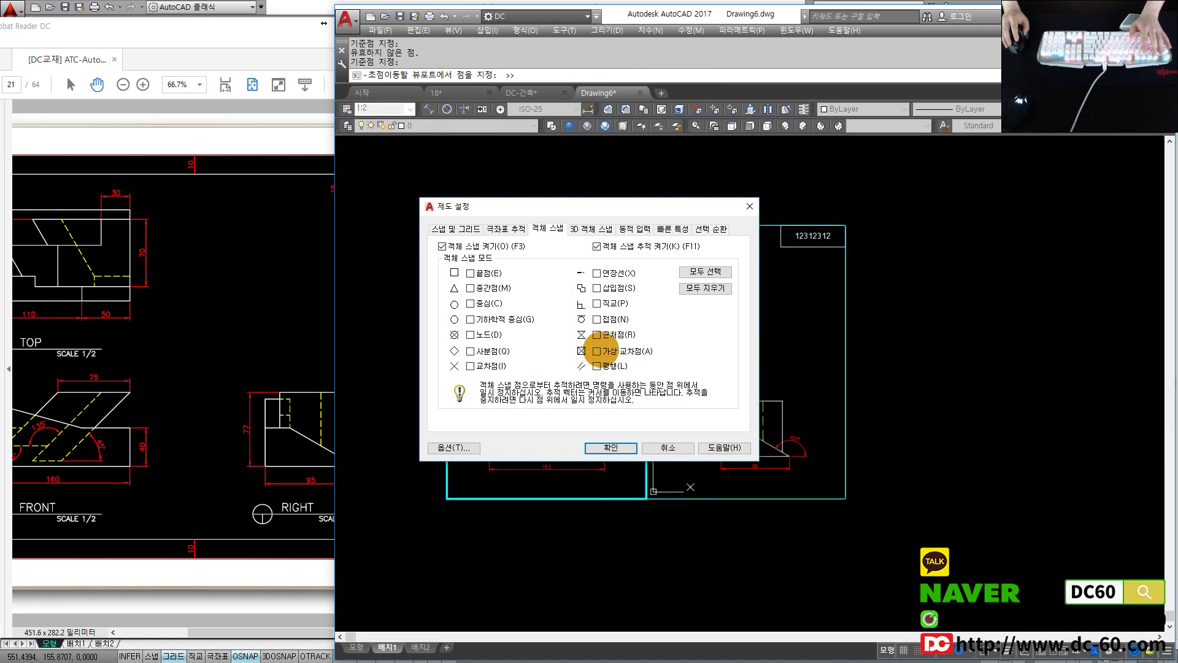
left_click(470, 273)
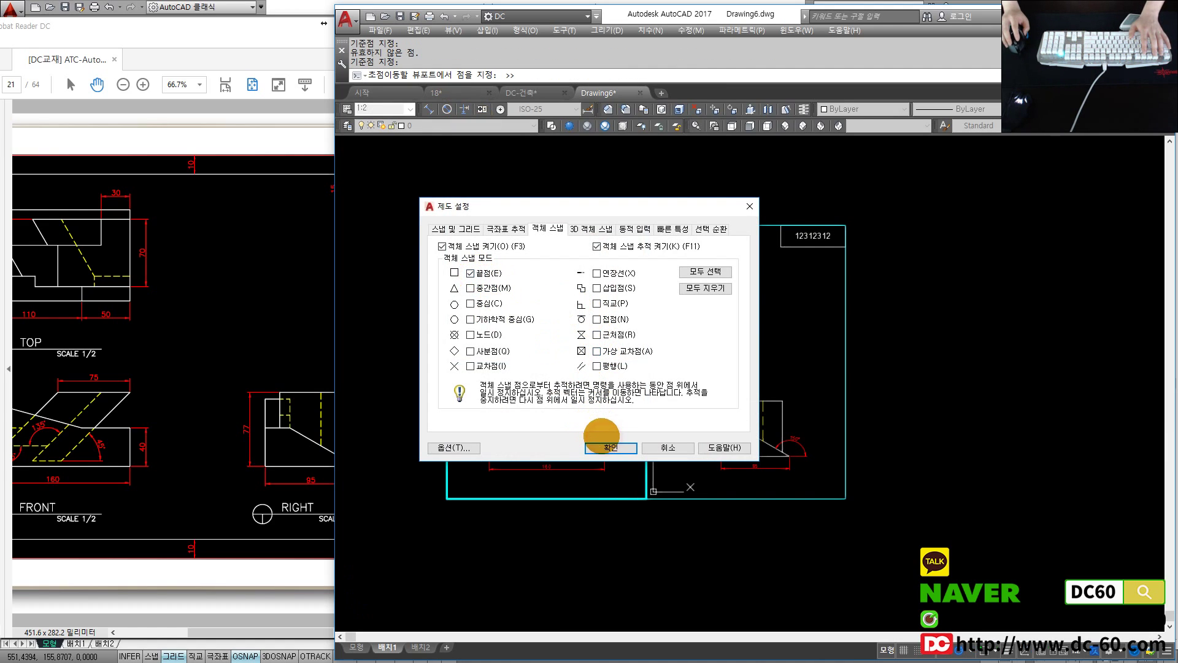
left_click(601, 437)
Pick the right view's bottom-edge base point and the matching front view point to align them.
left_click(721, 454)
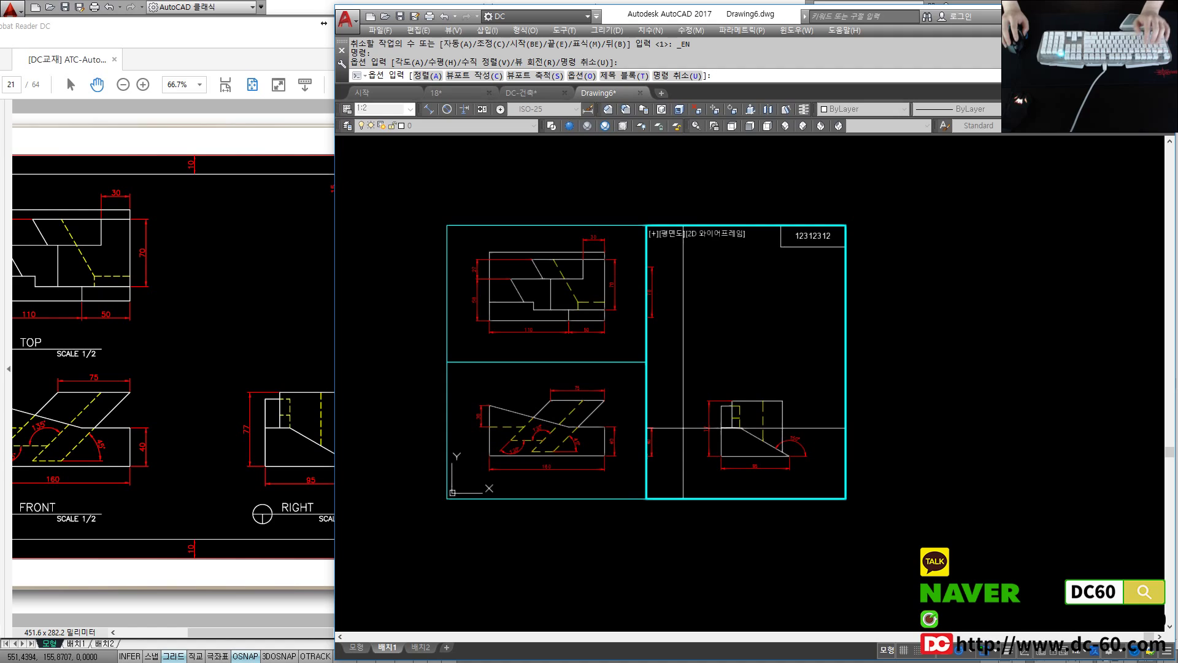
type("a")
key("Return")
type("v")
key("Return")
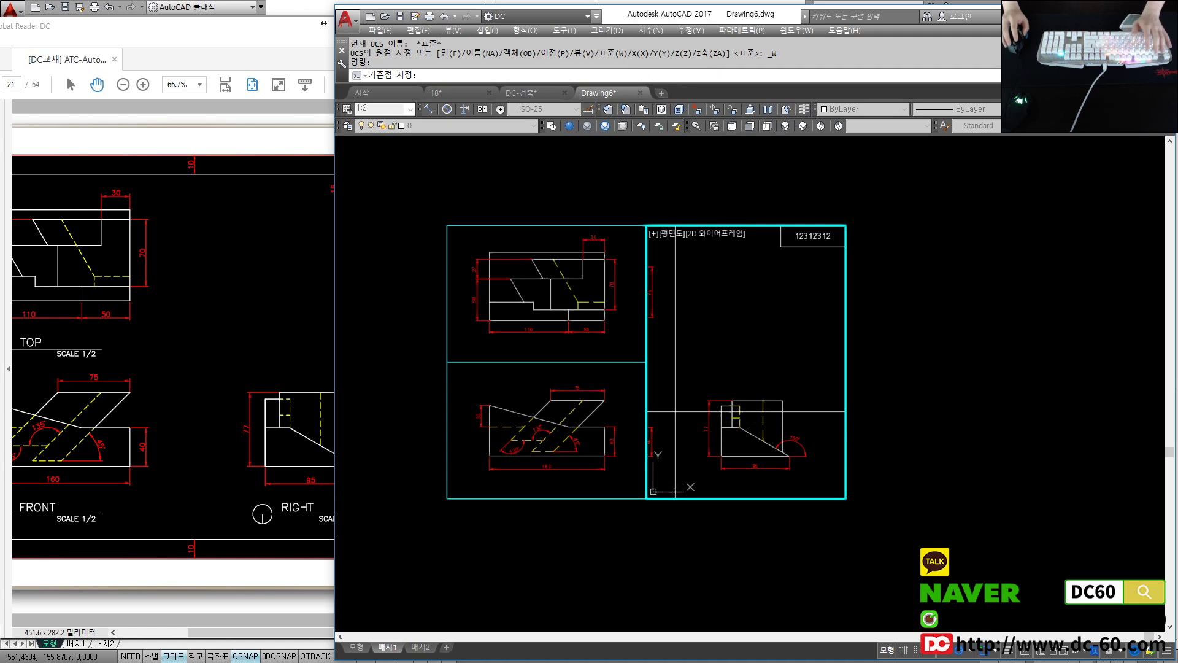
left_click(721, 456)
left_click(605, 455)
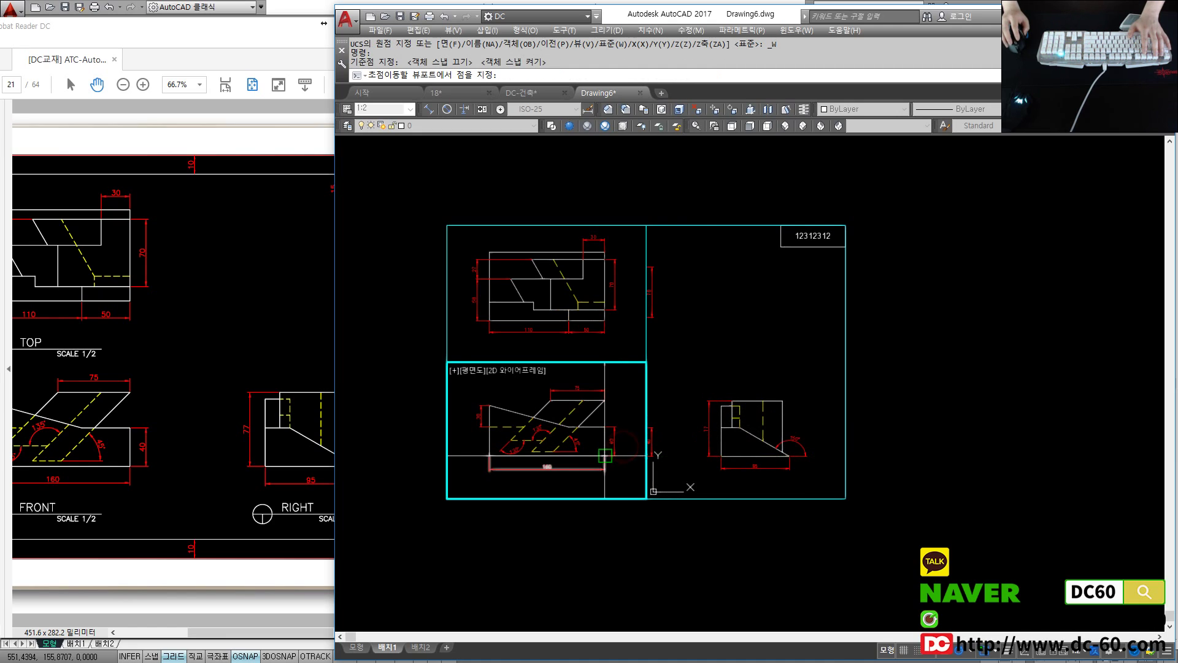
Finish MVSETUP and return to paper space on the layout.
key("Return")
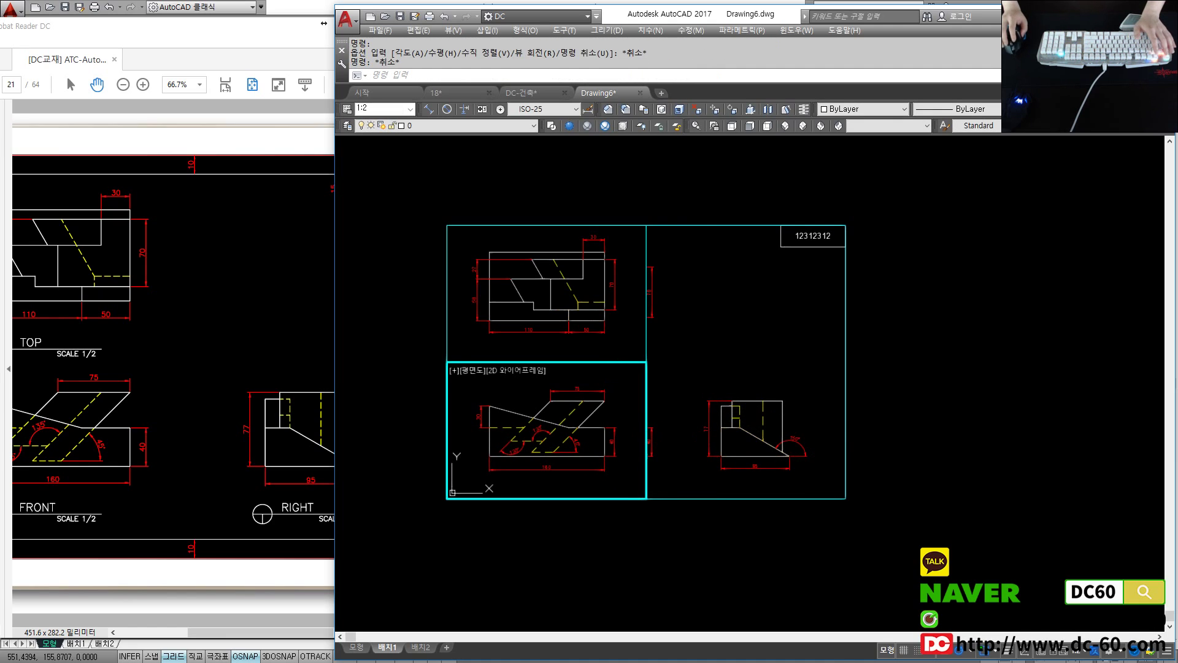
double_click(865, 429)
left_click(864, 429)
key("Escape")
key("Escape")
scroll(864, 428, "up", 2)
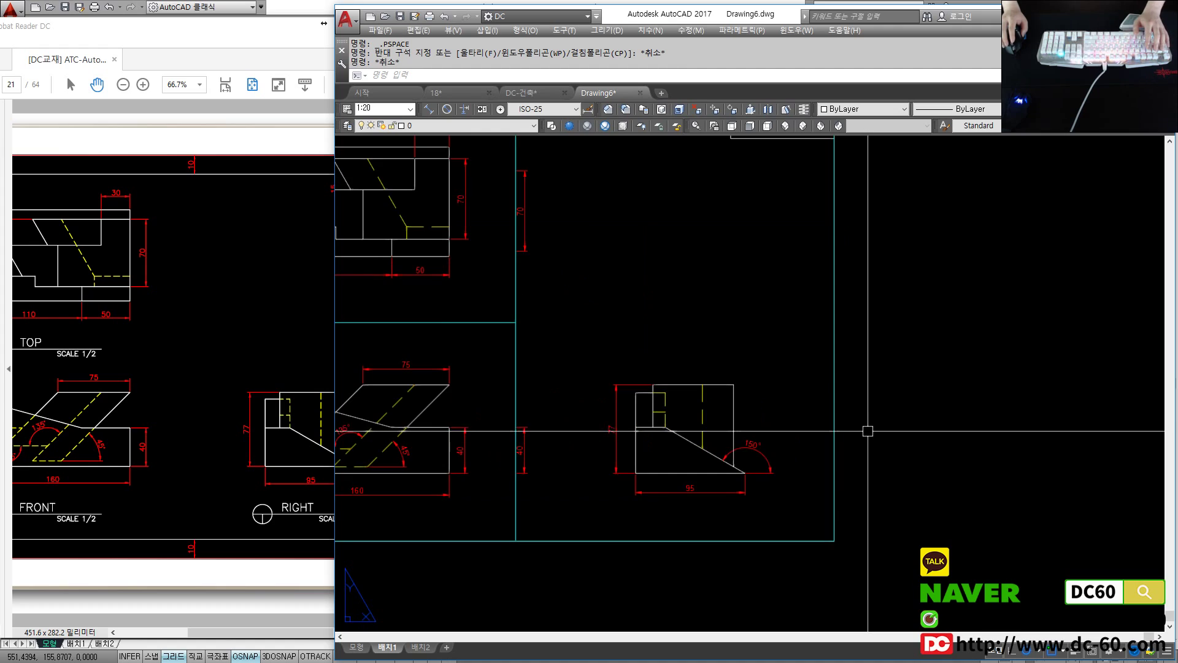
scroll(870, 433, "down", 2)
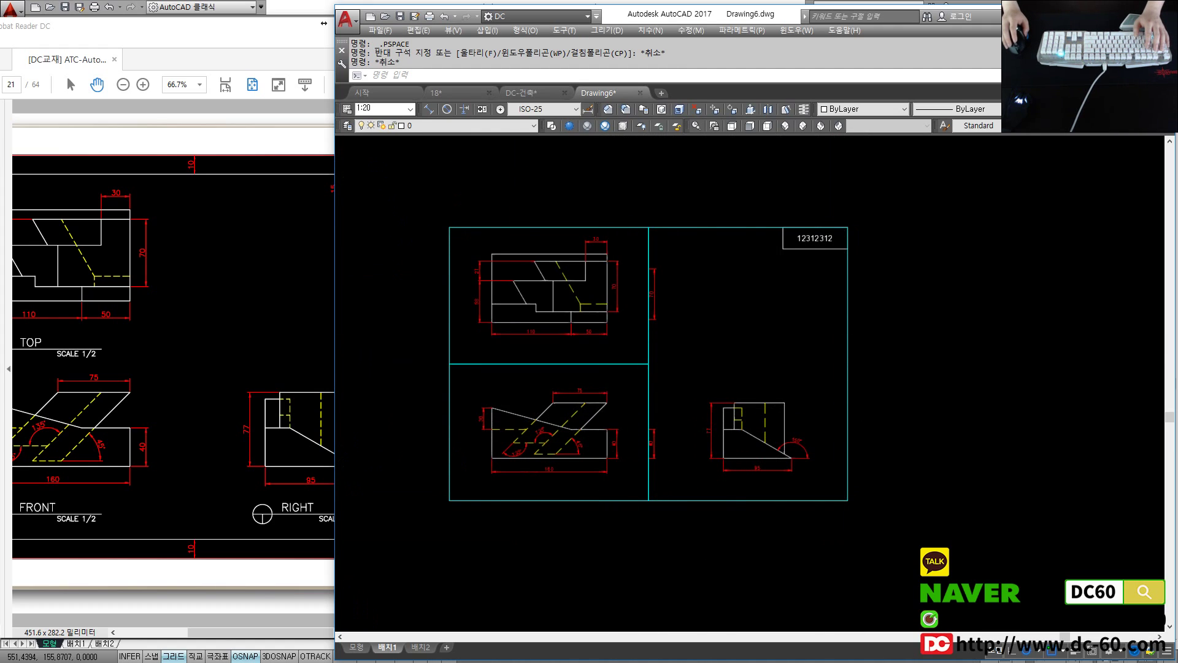
scroll(577, 388, "up", 2)
Start and cancel trial guide lines from the top view's corner.
type("l")
key("Return")
left_click(628, 279)
middle_click_drag(673, 387, 673, 332)
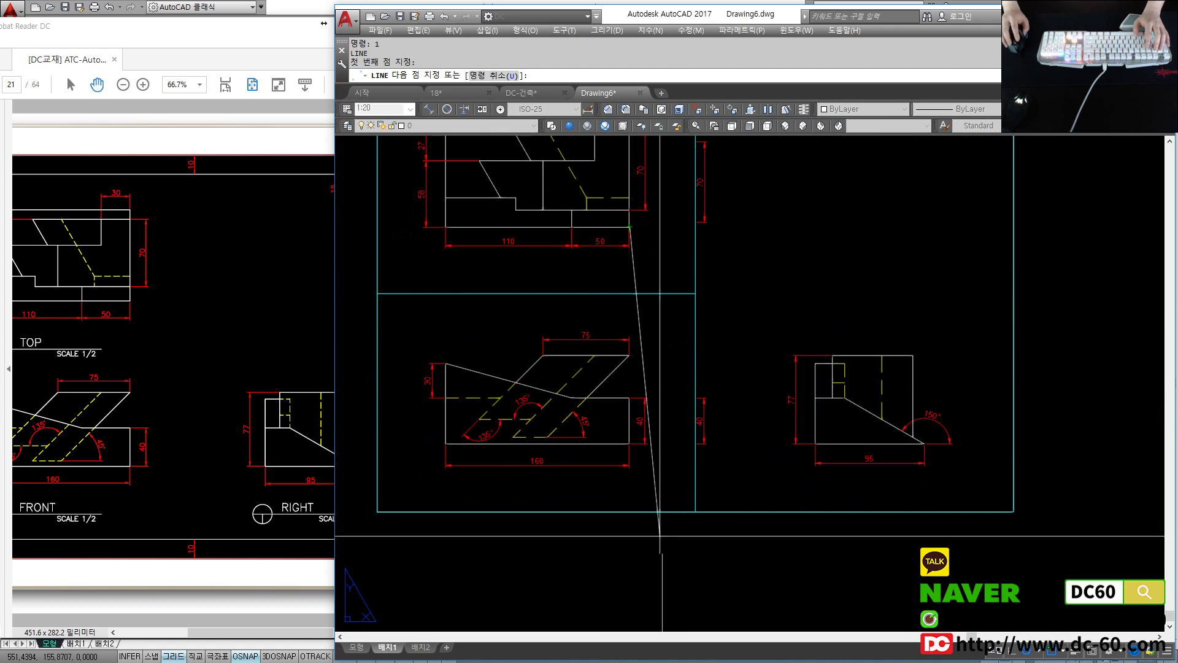
key("Escape")
scroll(653, 376, "down", 3)
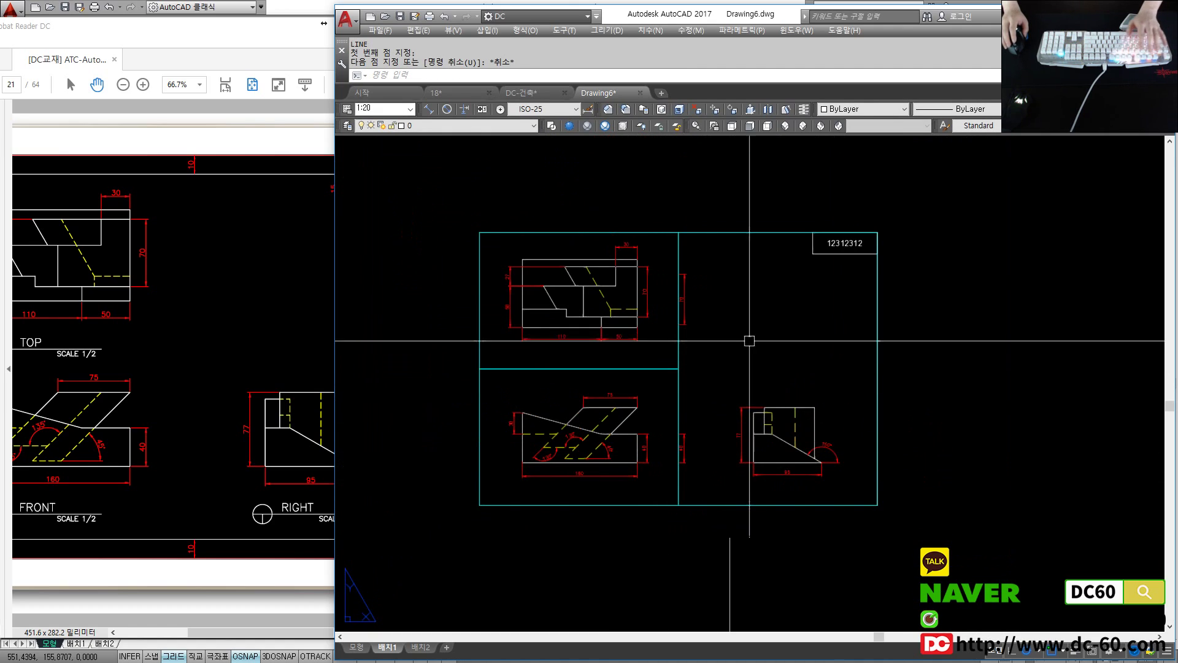
scroll(705, 353, "up", 1)
double_click(625, 350)
type("l")
key("Return")
left_click(620, 340)
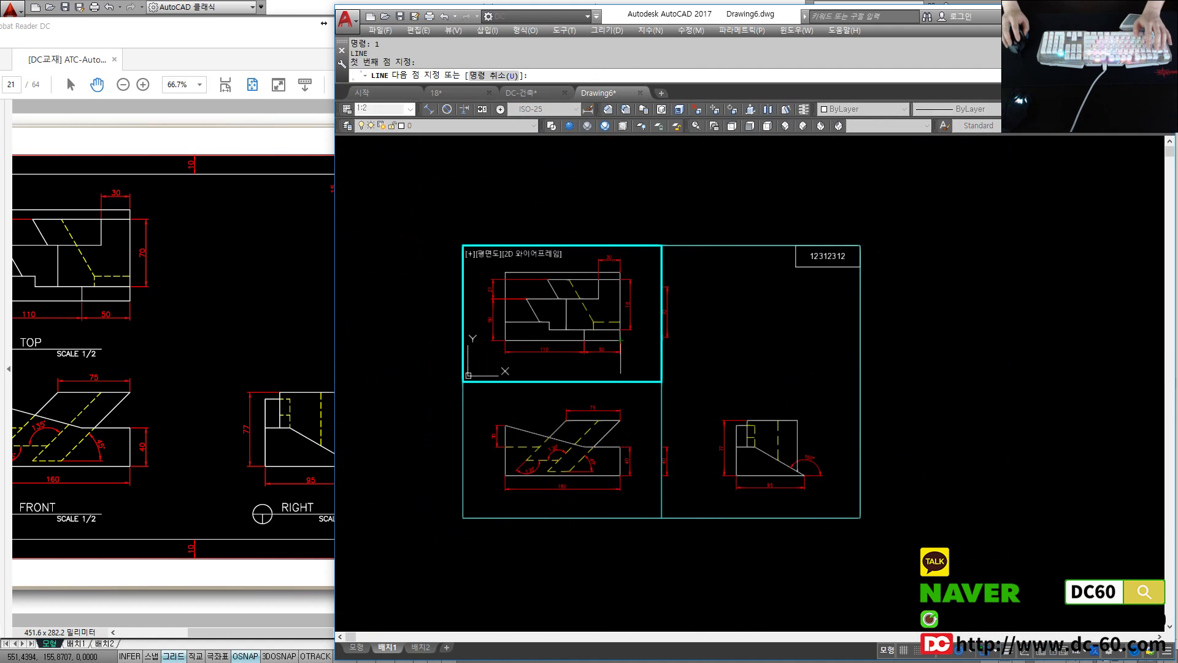
key("Escape")
double_click(616, 203)
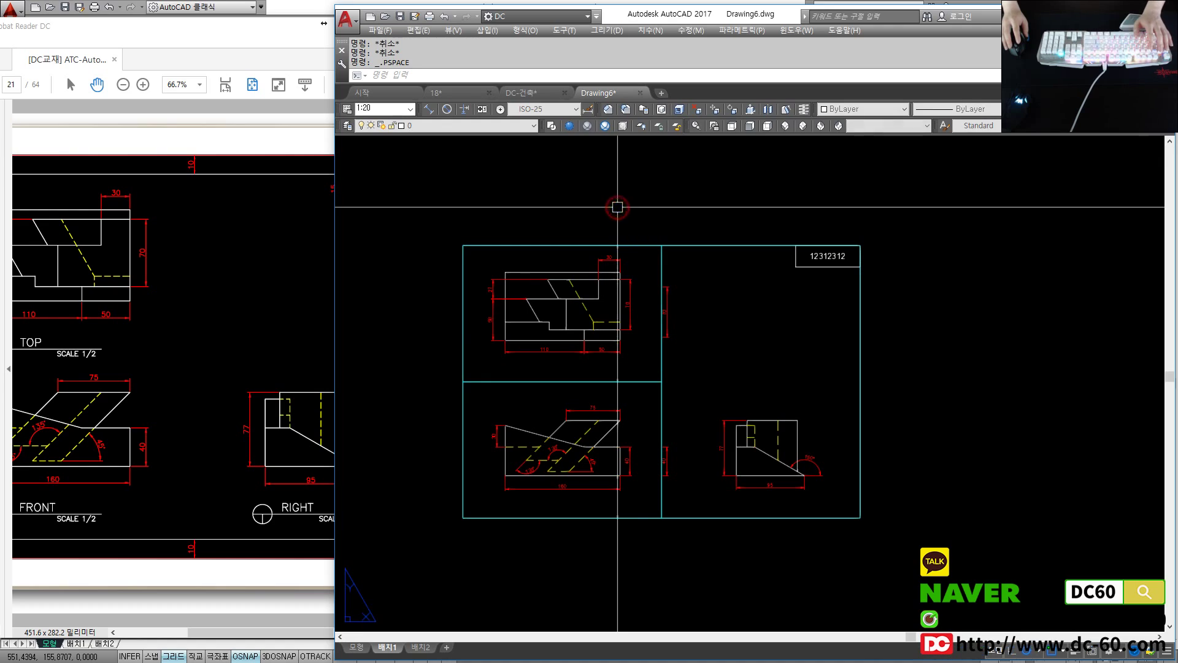
scroll(615, 202, "down", 1)
scroll(621, 311, "up", 1)
Draw a vertical guide line with Ortho on from the top view's edge down past the views.
type("l")
key("Return")
left_click(616, 283)
key("F8")
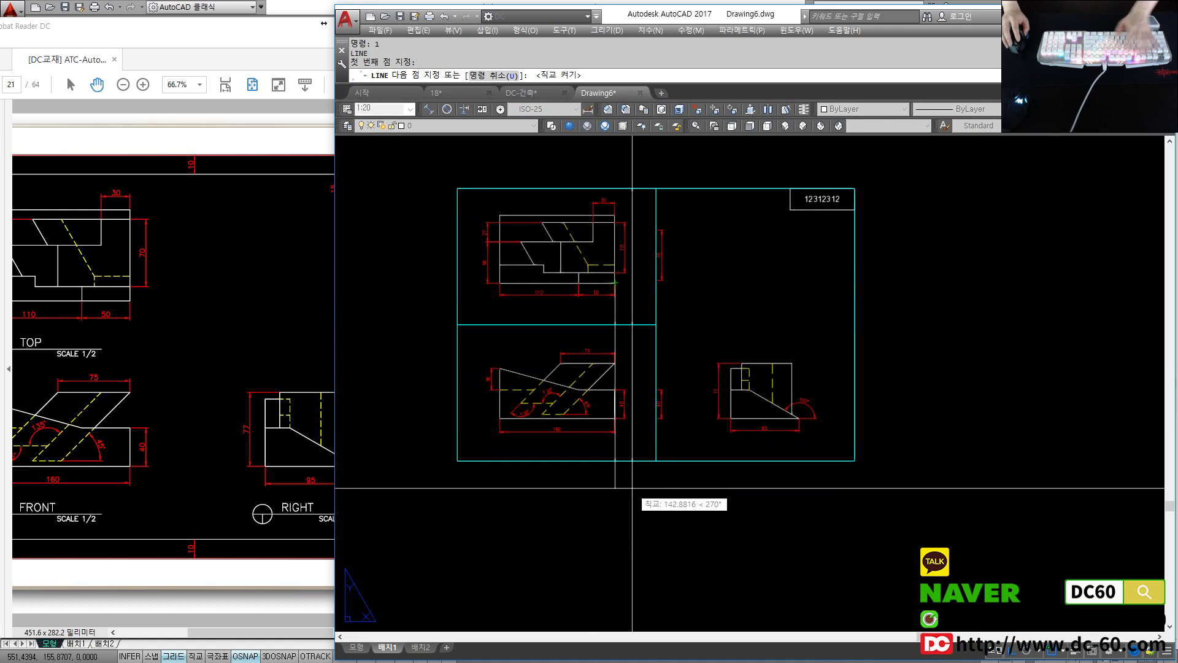
left_click(680, 488)
key("Return")
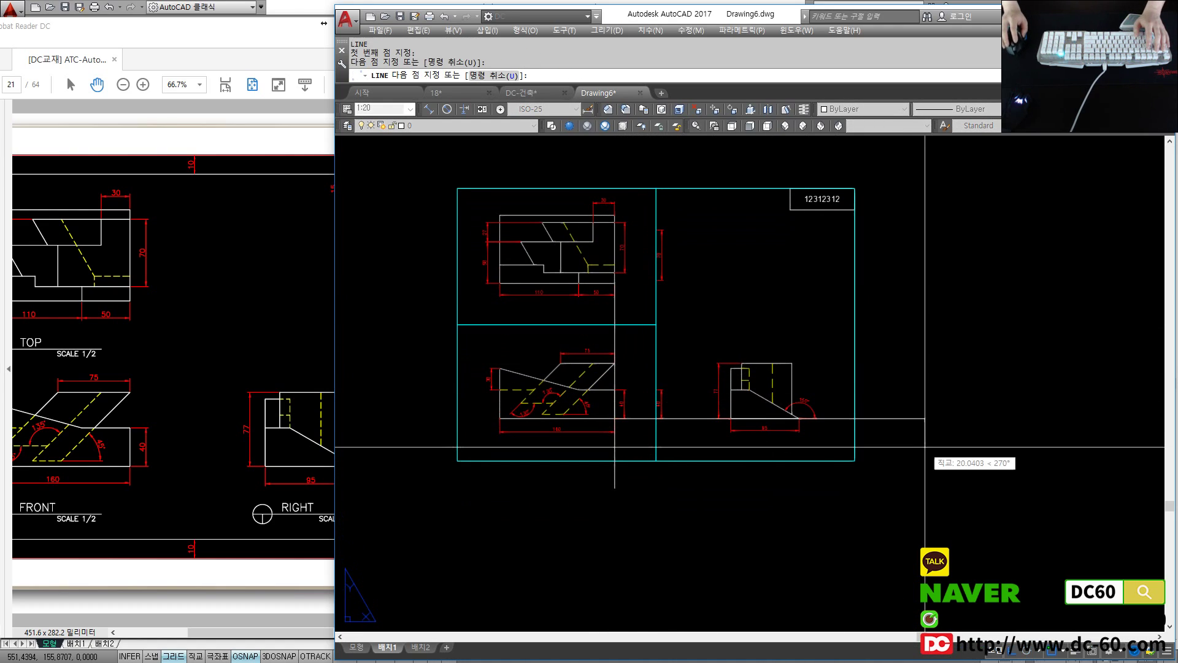
scroll(743, 413, "up", 5)
scroll(724, 402, "up", 1)
scroll(612, 308, "up", 2)
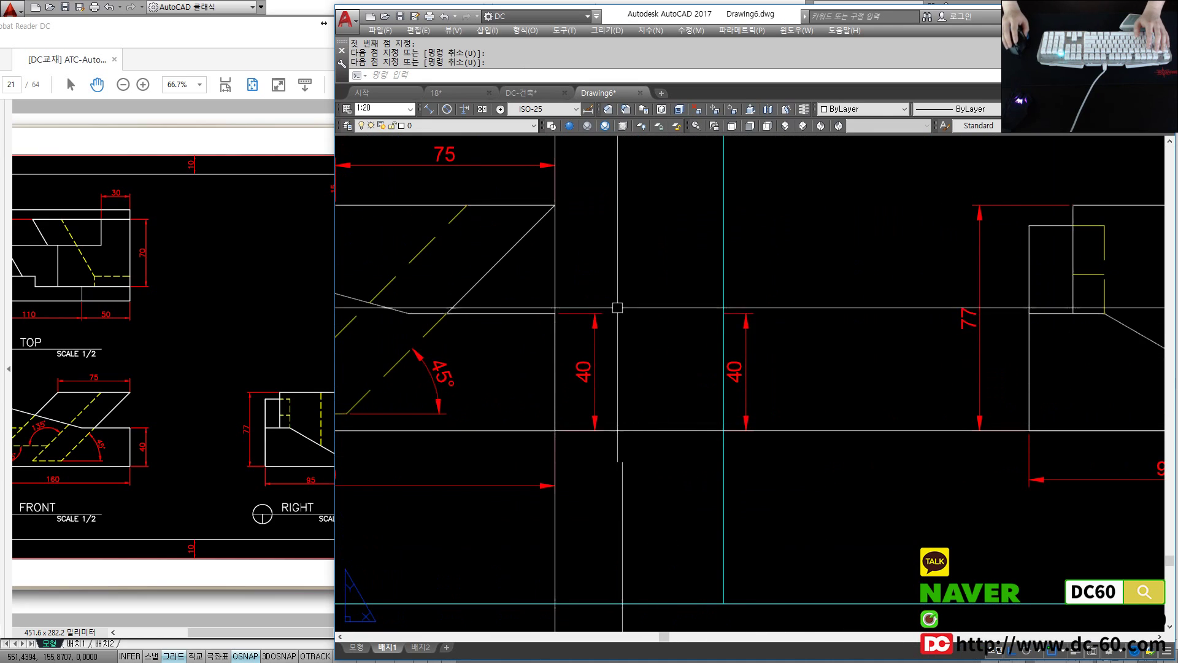
scroll(652, 381, "down", 1)
scroll(612, 311, "down", 4)
Erase the two guide lines.
type("e")
key("Return")
left_click(616, 319)
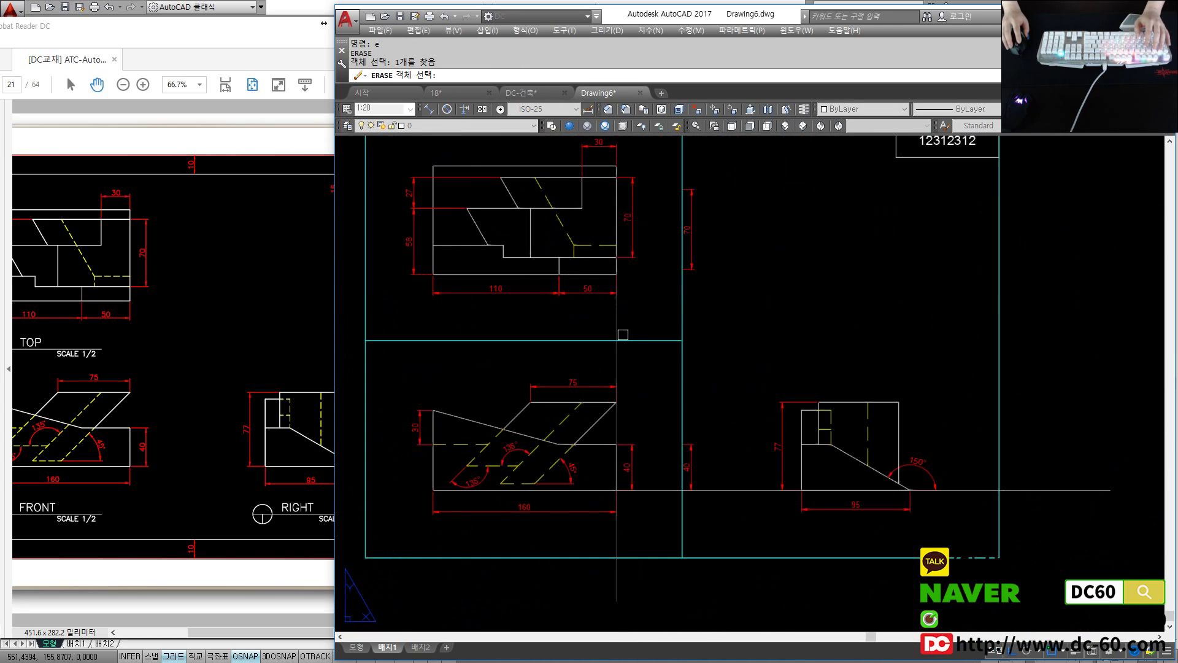
left_click(672, 492)
key("Return")
scroll(672, 491, "down", 2)
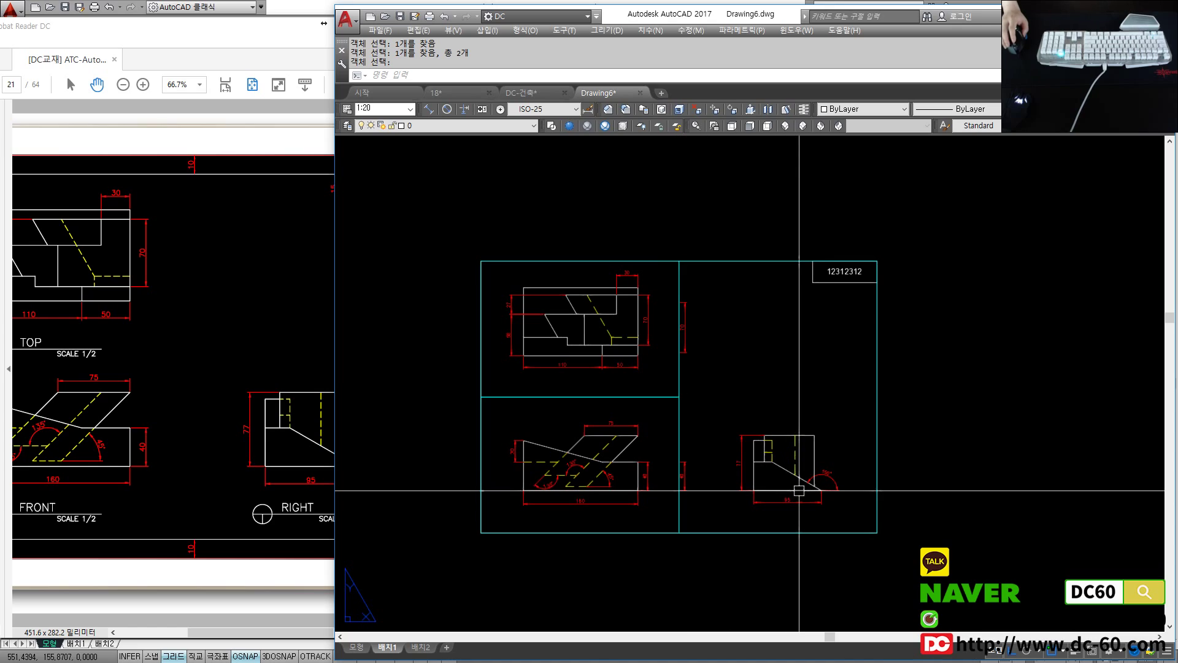
scroll(799, 490, "up", 2)
scroll(798, 489, "down", 2)
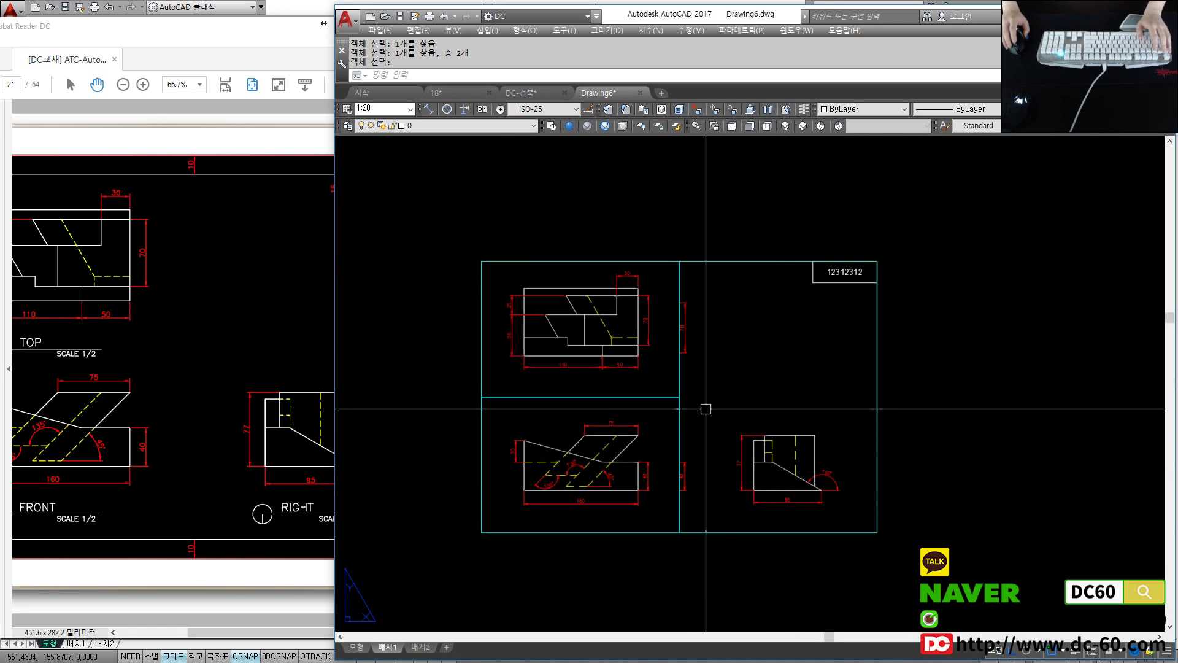
Check that layer 0 is current, then switch to the Model tab.
left_click(467, 125)
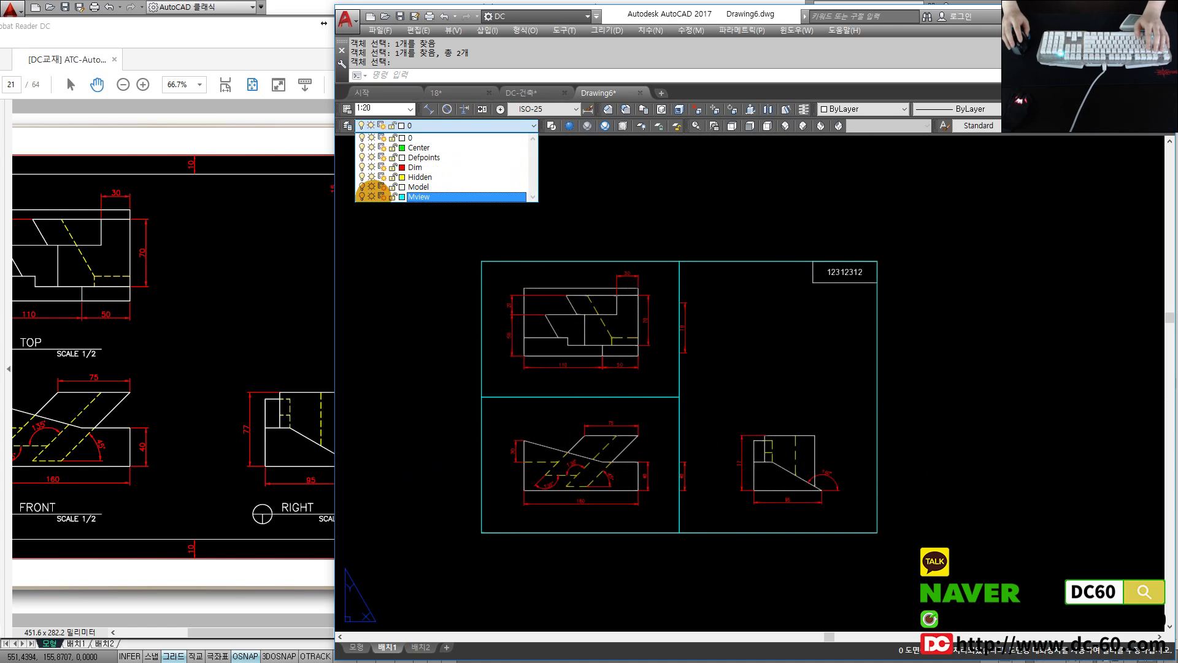
left_click(386, 274)
scroll(802, 381, "up", 2)
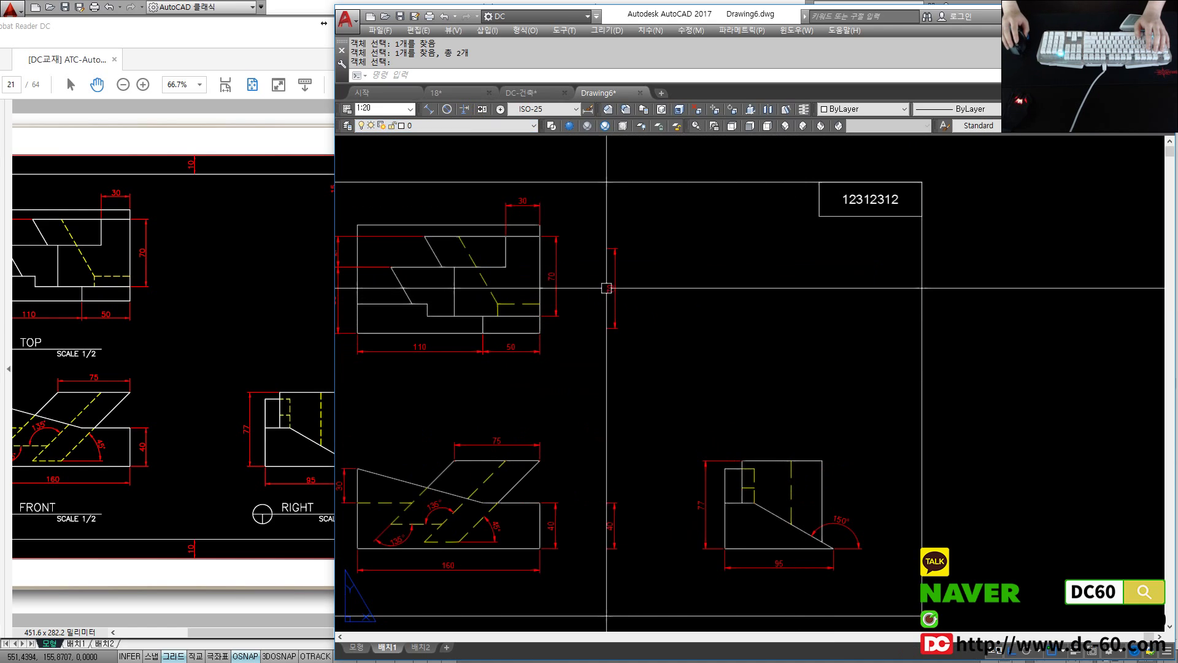
scroll(617, 285, "down", 3)
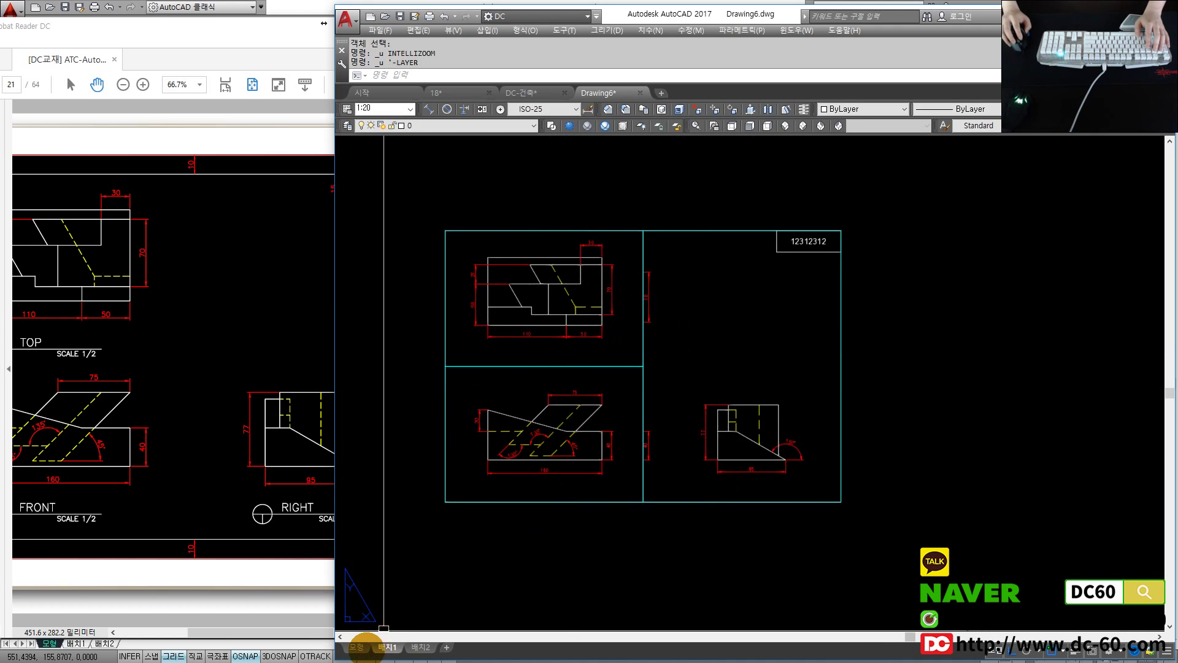
left_click(357, 647)
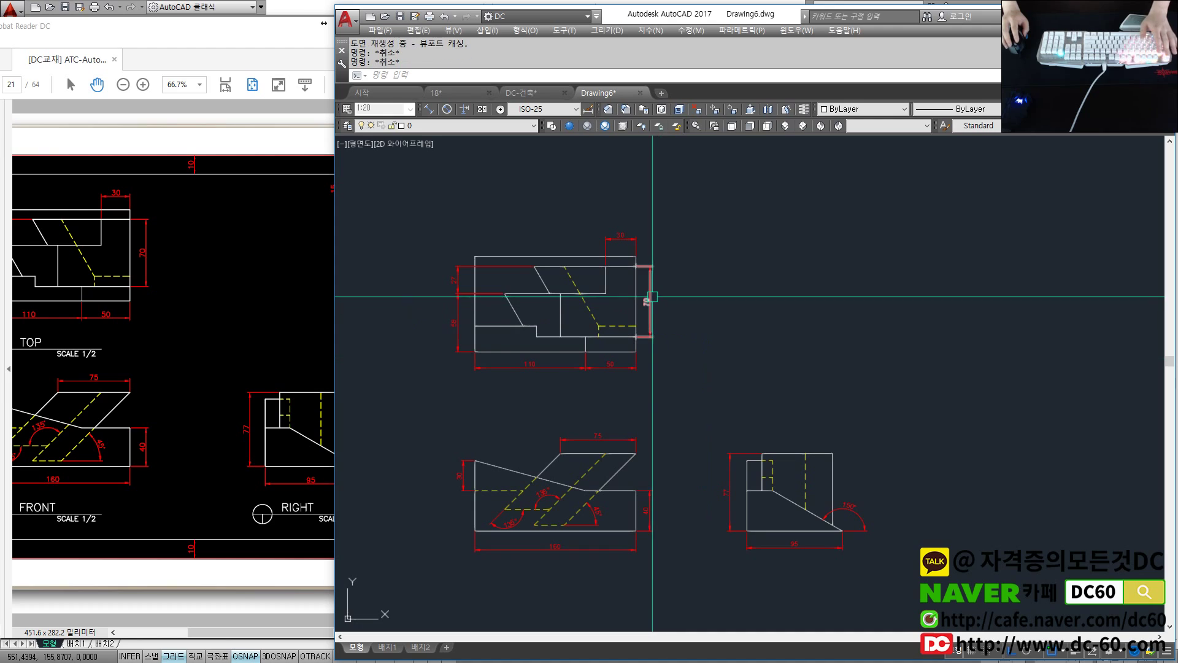
Move the top view lower and the right view left in model space.
type("m")
key("Return")
left_click(688, 357)
left_click(450, 189)
key("Return")
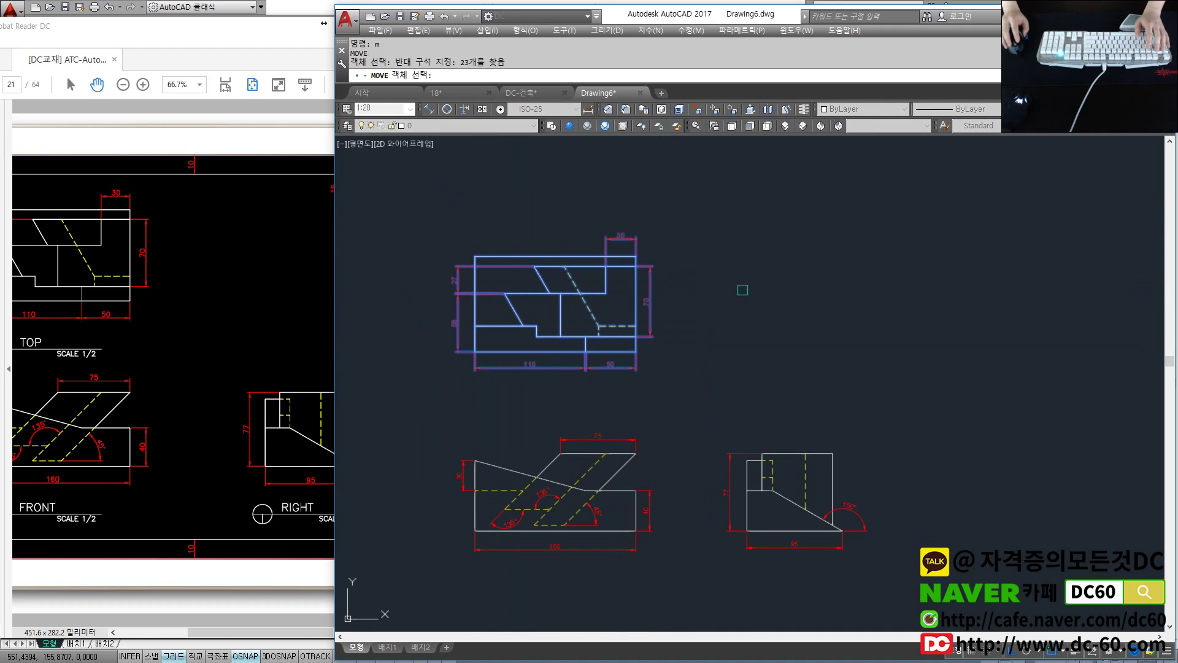
left_click(744, 289)
left_click(755, 326)
left_click(700, 608)
left_click(961, 369)
key("Return")
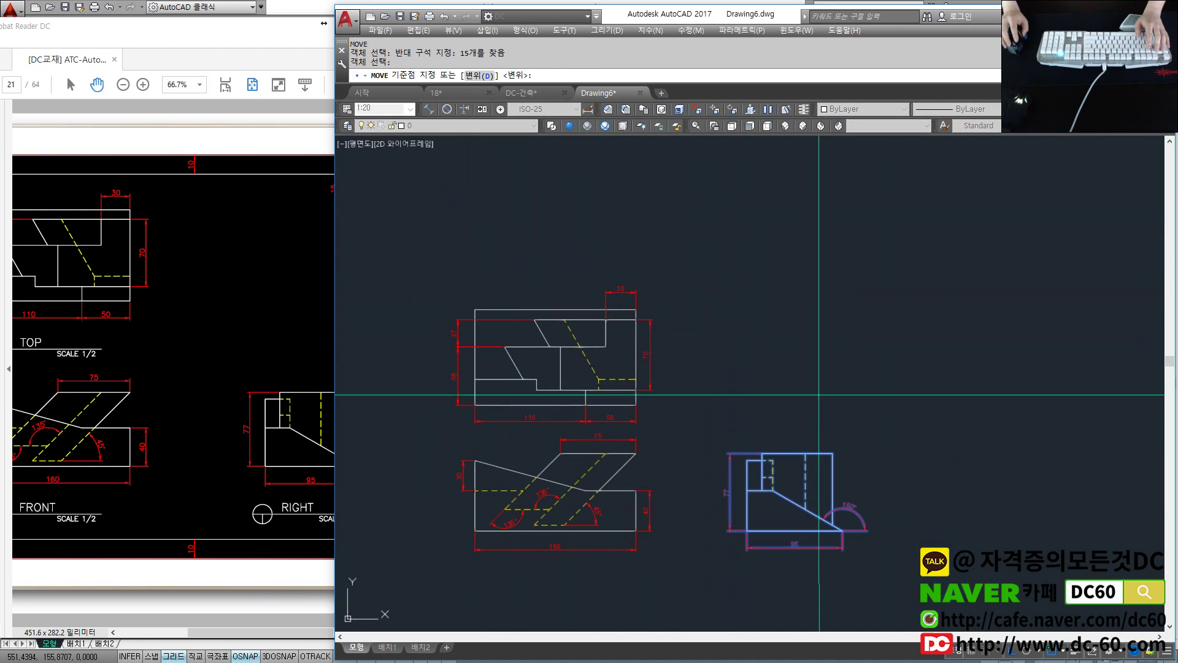
left_click(829, 376)
left_click(771, 376)
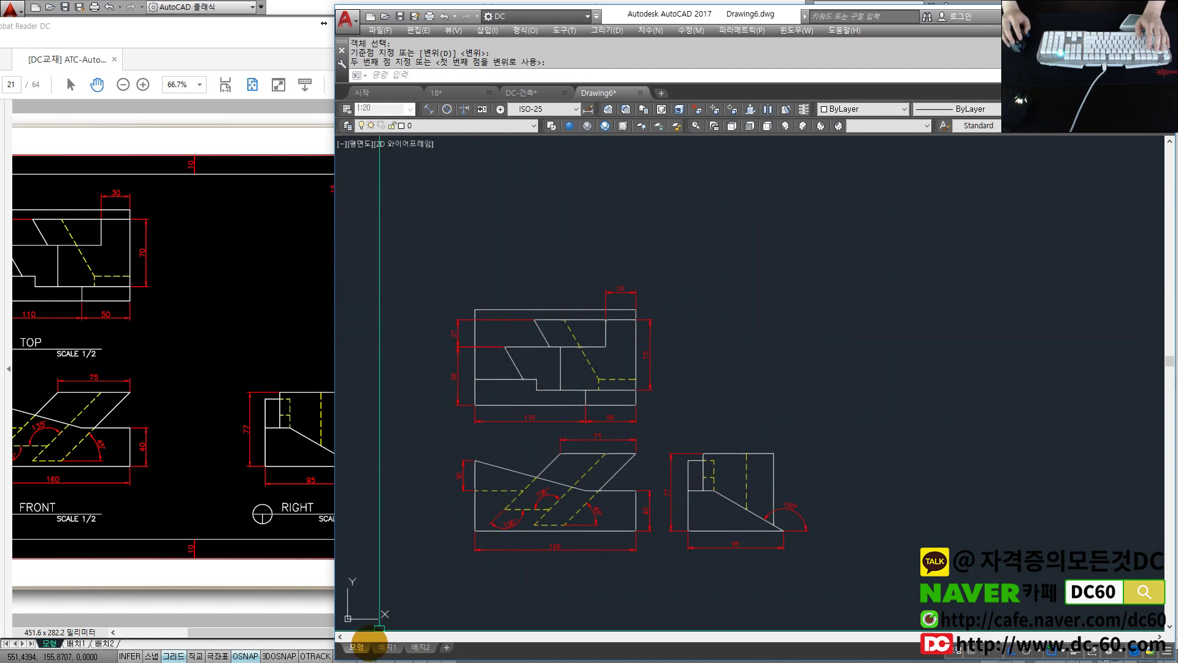
Check the 배치1 layout, undo the view moves in Model, then return to 배치1.
left_click(386, 646)
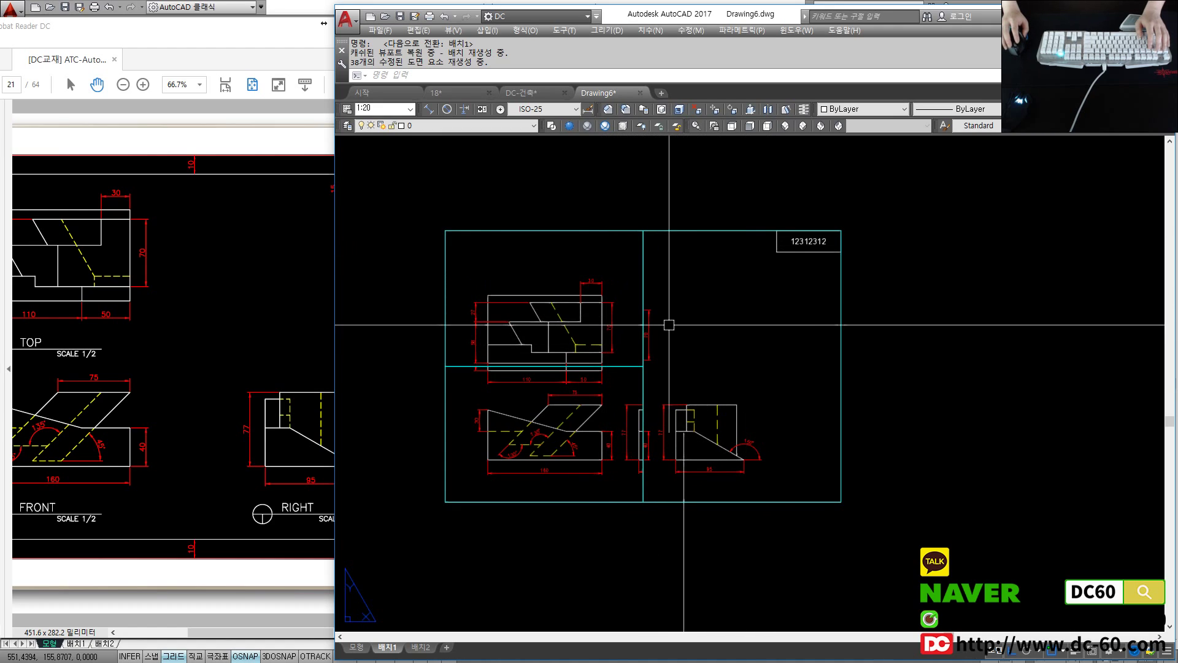
scroll(598, 341, "up", 2)
scroll(571, 422, "up", 1)
scroll(548, 398, "down", 1)
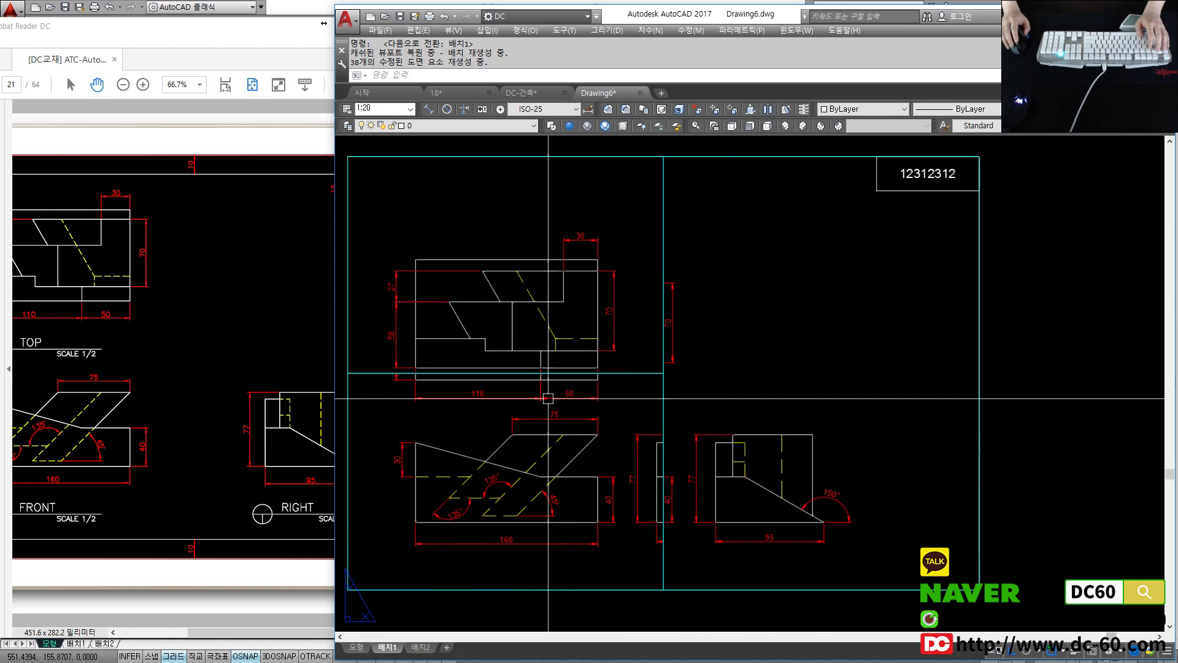
left_click(369, 647)
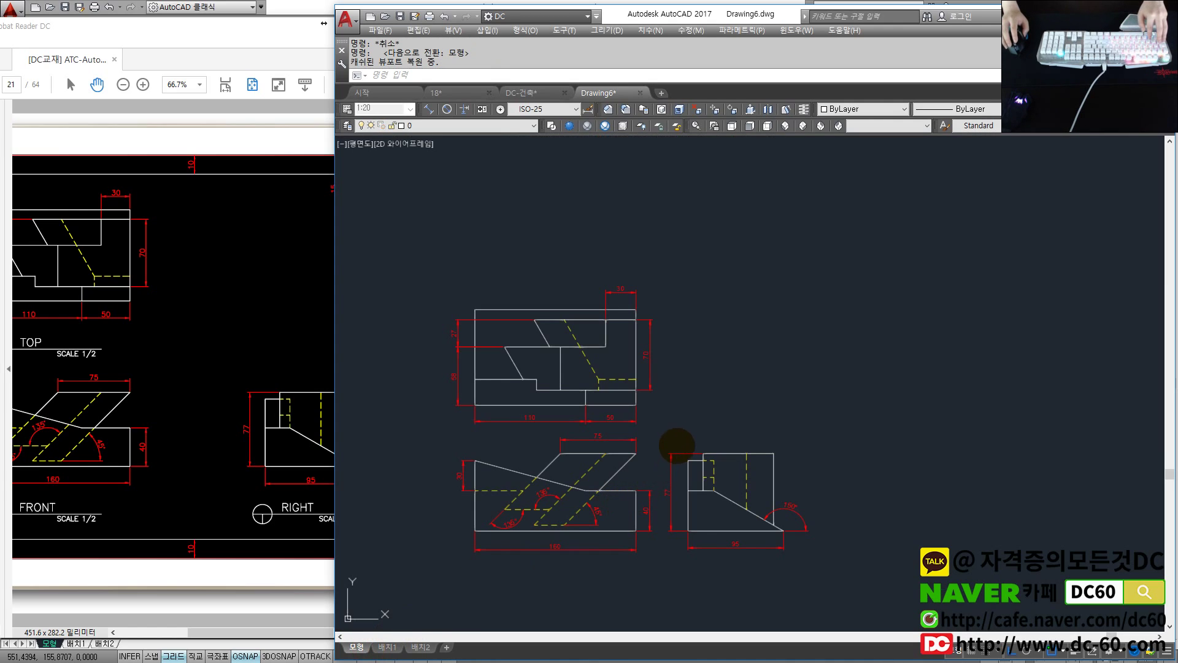
key("ctrl+z")
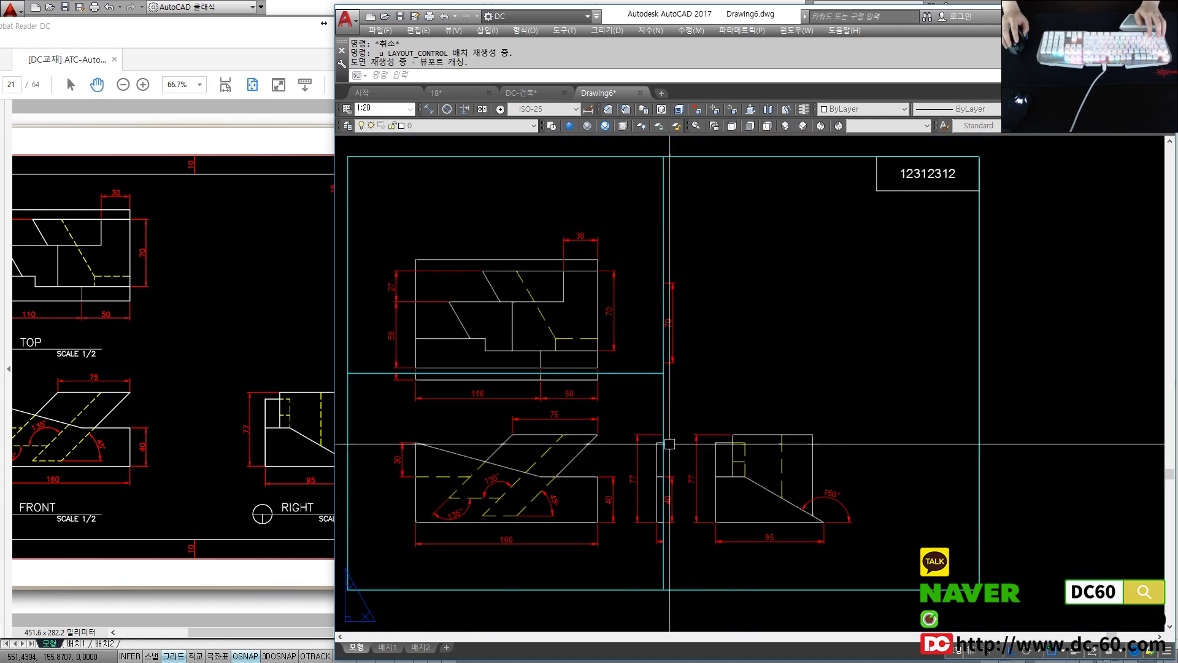
key("ctrl+z")
key("ctrl+z")
key("ctrl+z")
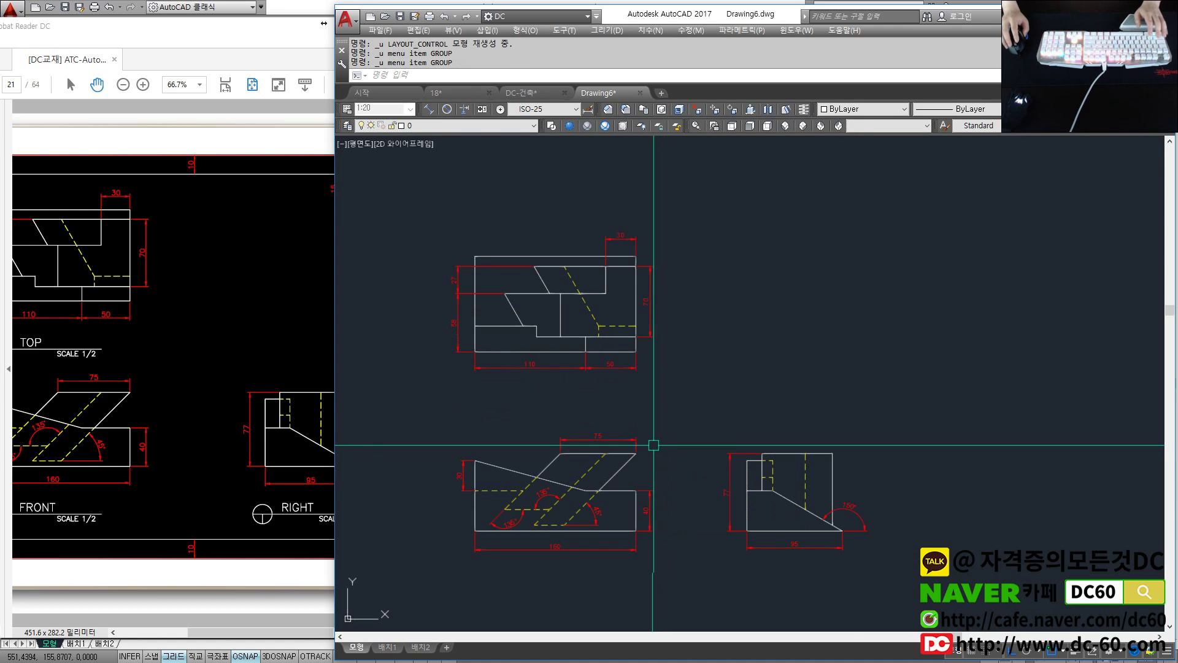
key("Escape")
key("Escape")
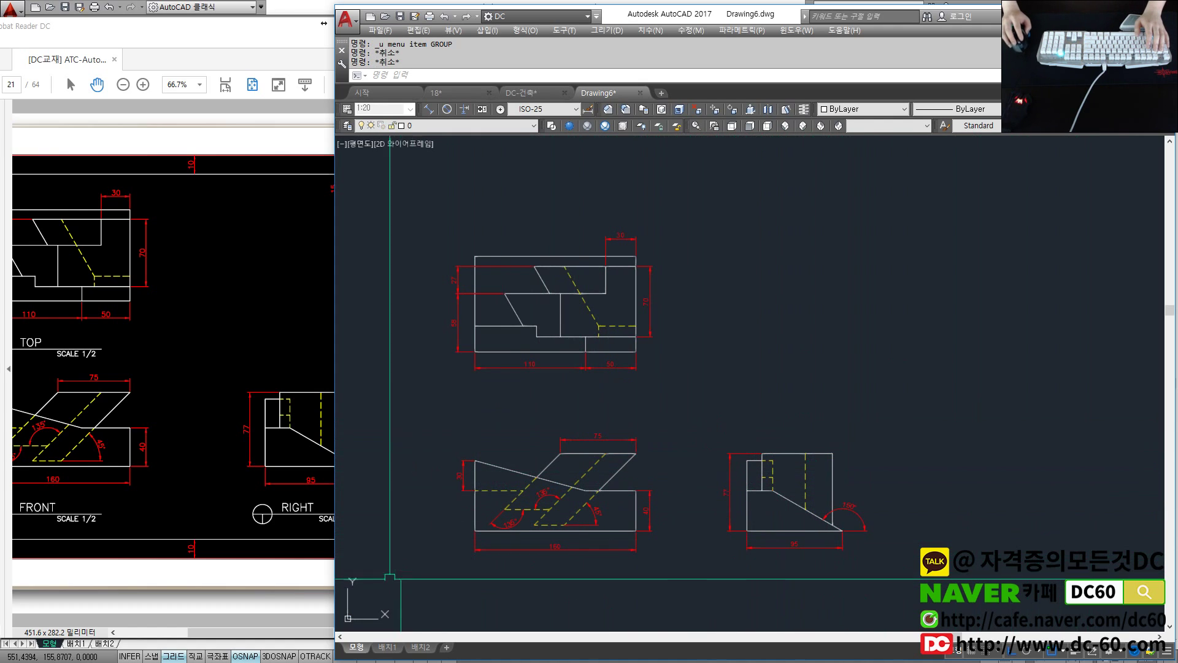
left_click(387, 647)
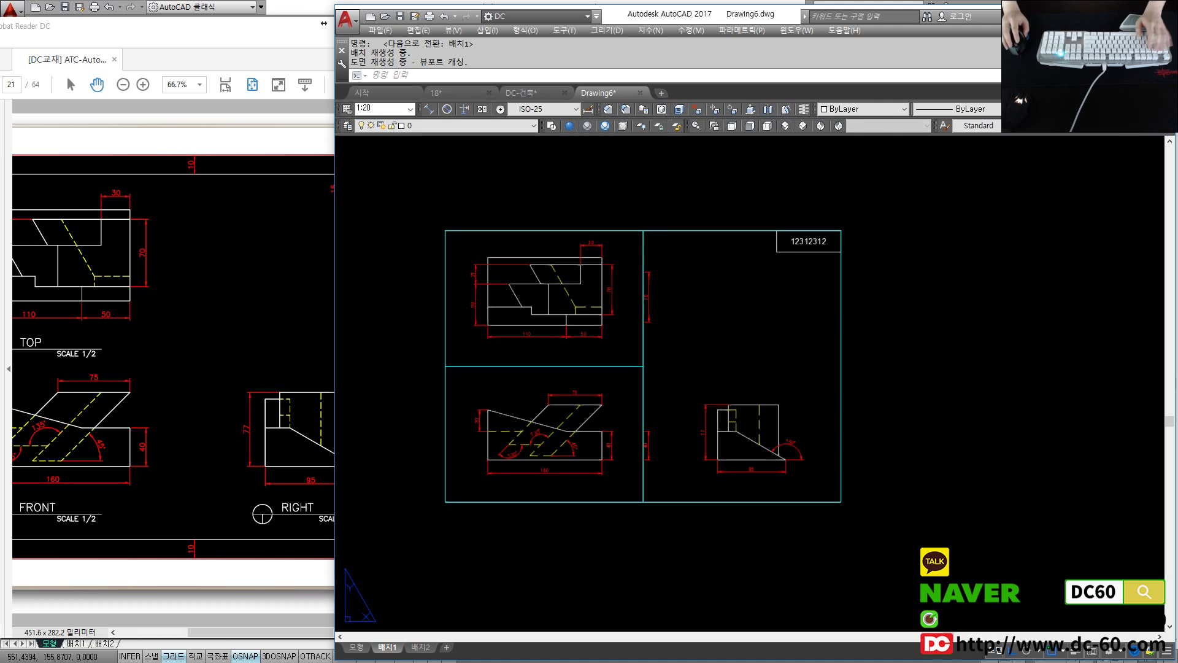
Select the right viewport and pull its left edge inward from the top-left corner grip.
left_click(749, 255)
key("Escape")
scroll(749, 233, "up", 2)
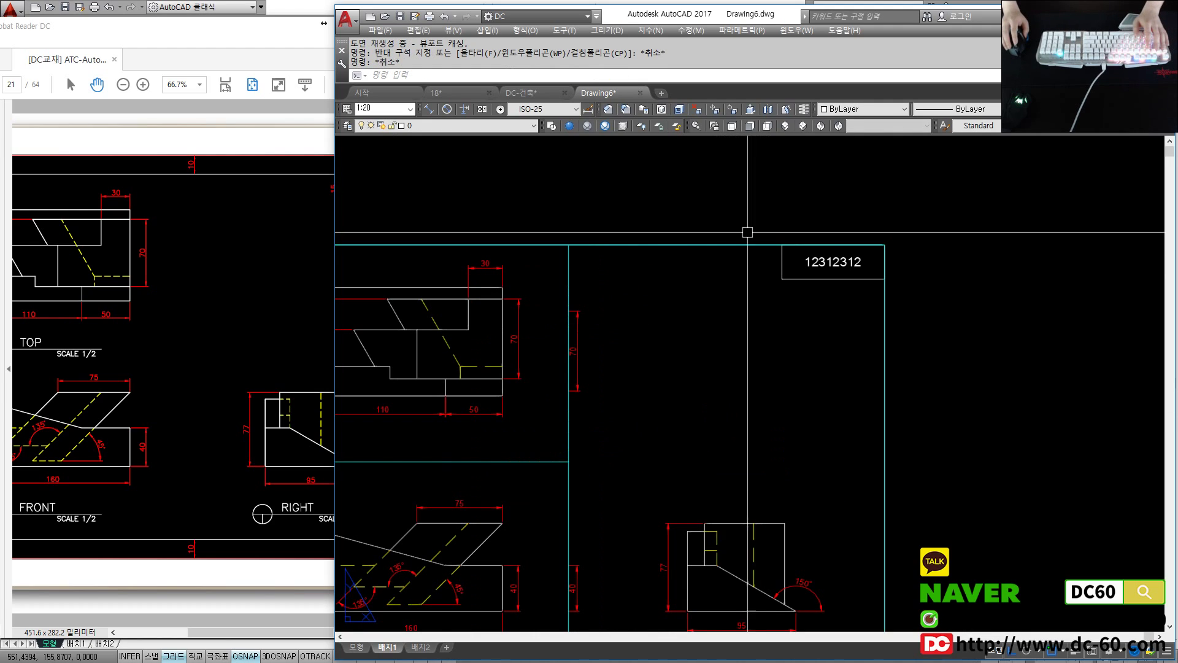
scroll(700, 253, "down", 2)
left_click(687, 248)
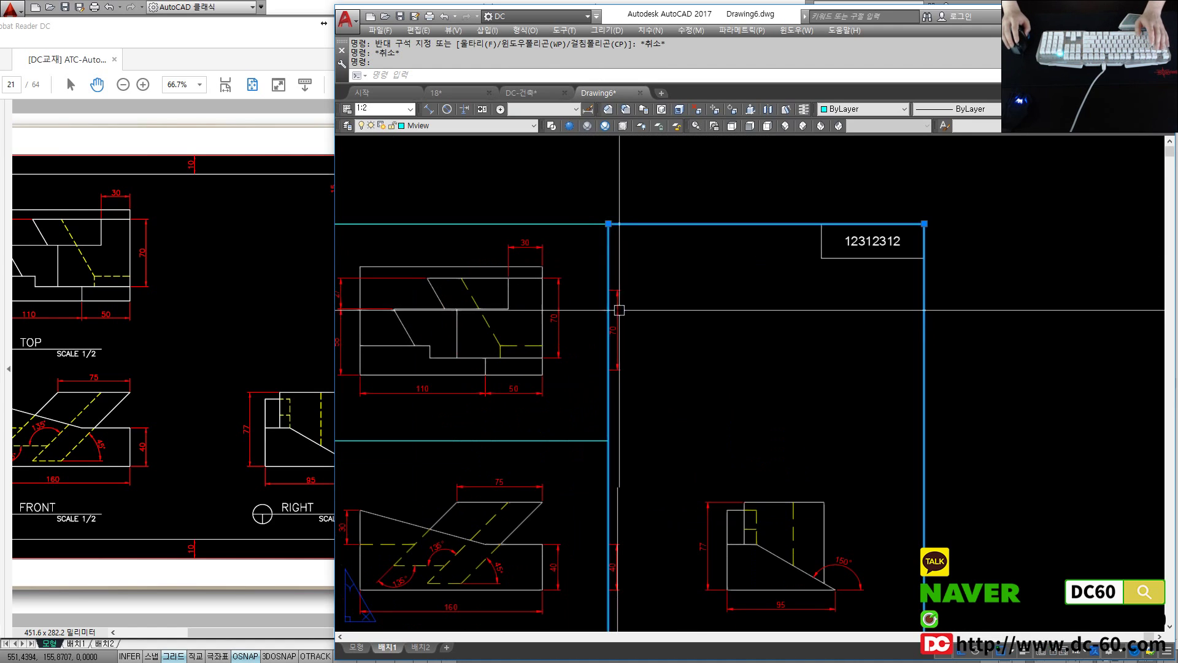
middle_click_drag(624, 273, 632, 257)
left_click(617, 234)
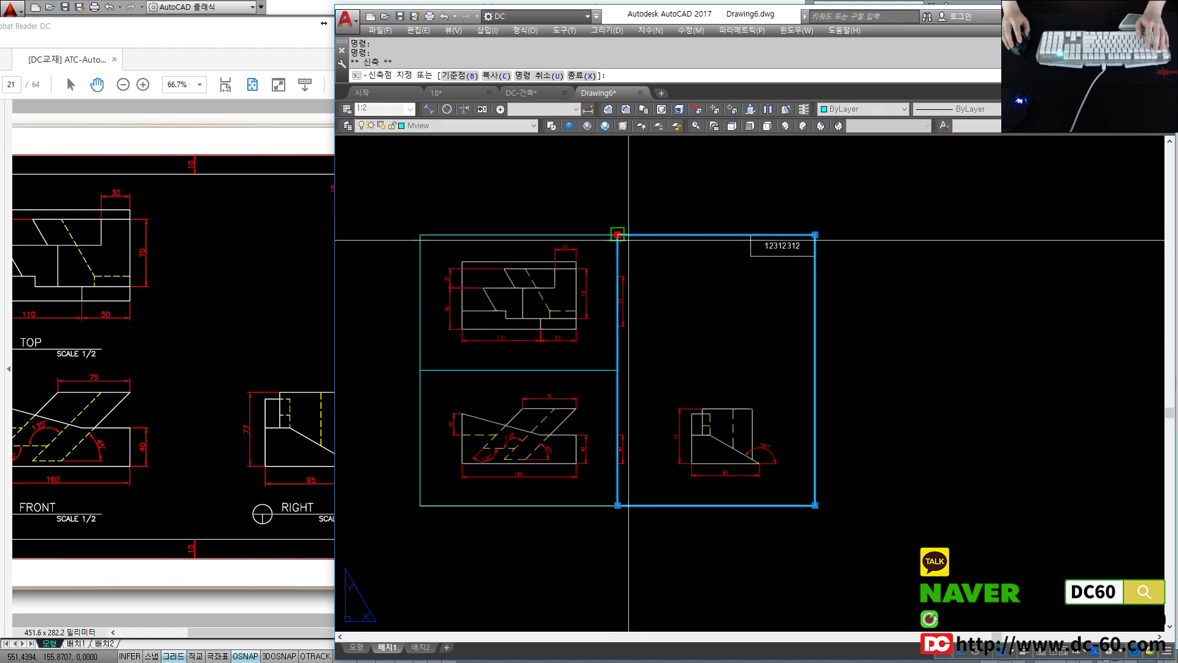
left_click(640, 249)
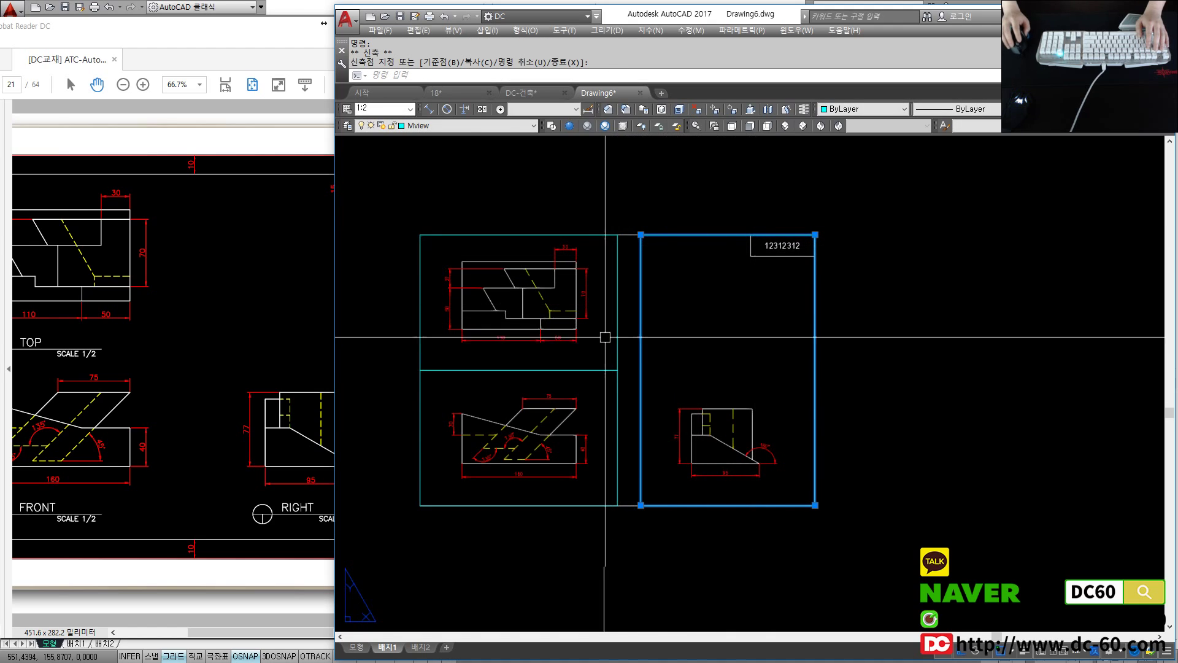
key("Escape")
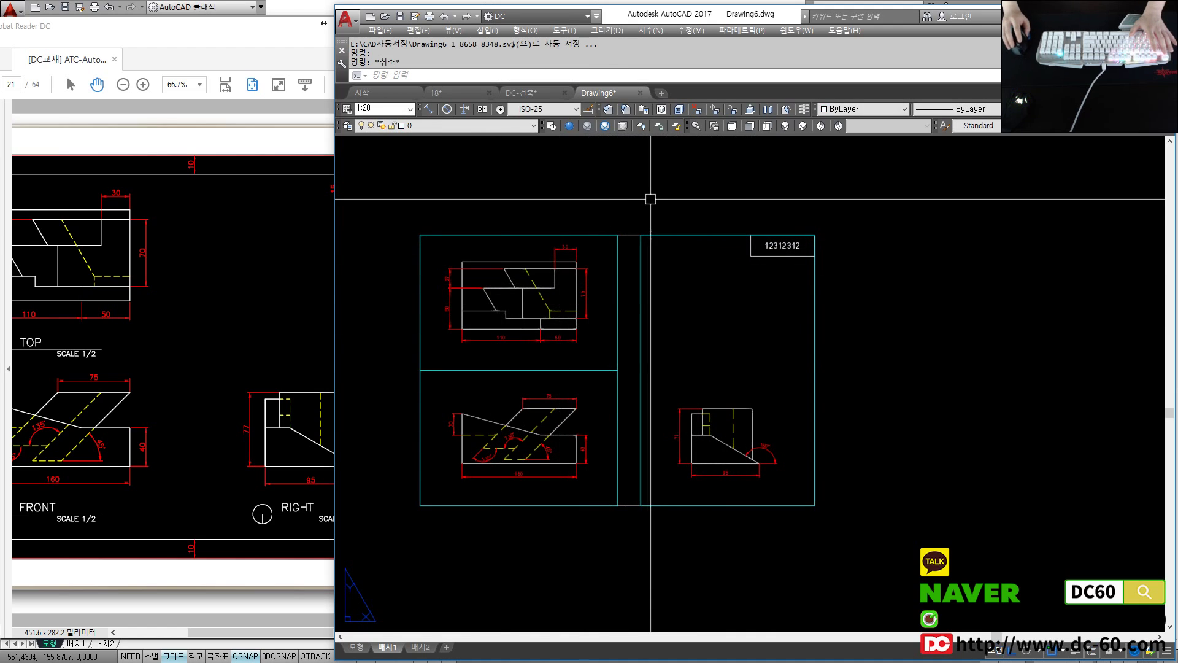
Briefly hide the viewport frame layer, then undo that change and the edge stretch.
left_click(481, 126)
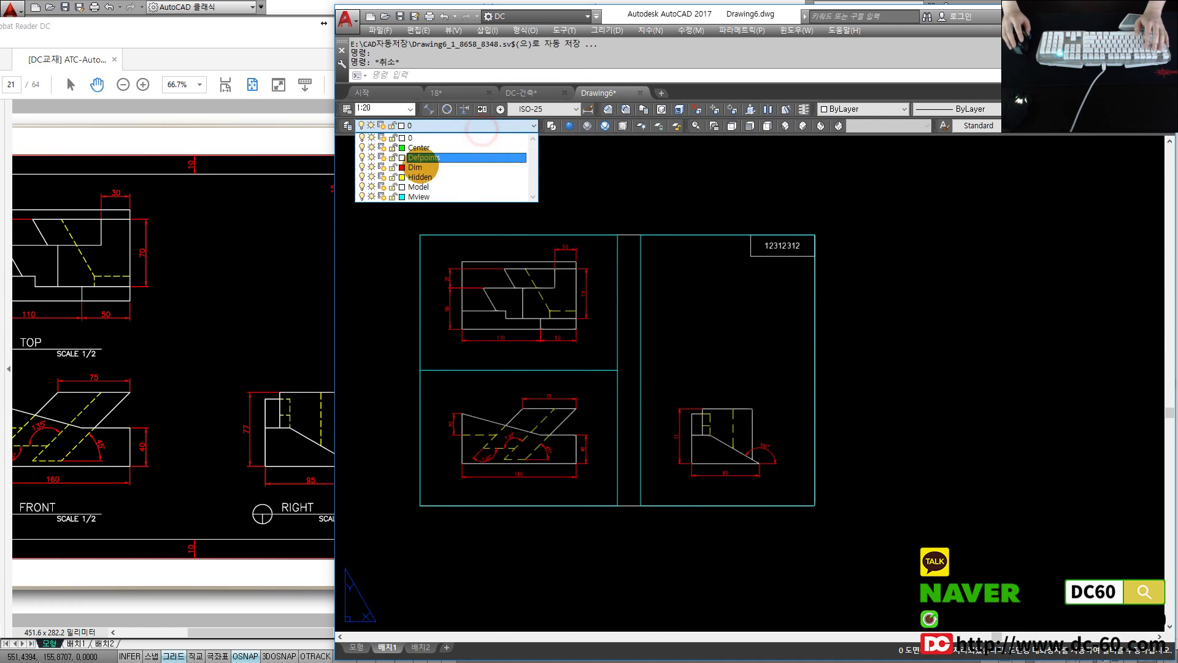
left_click(371, 197)
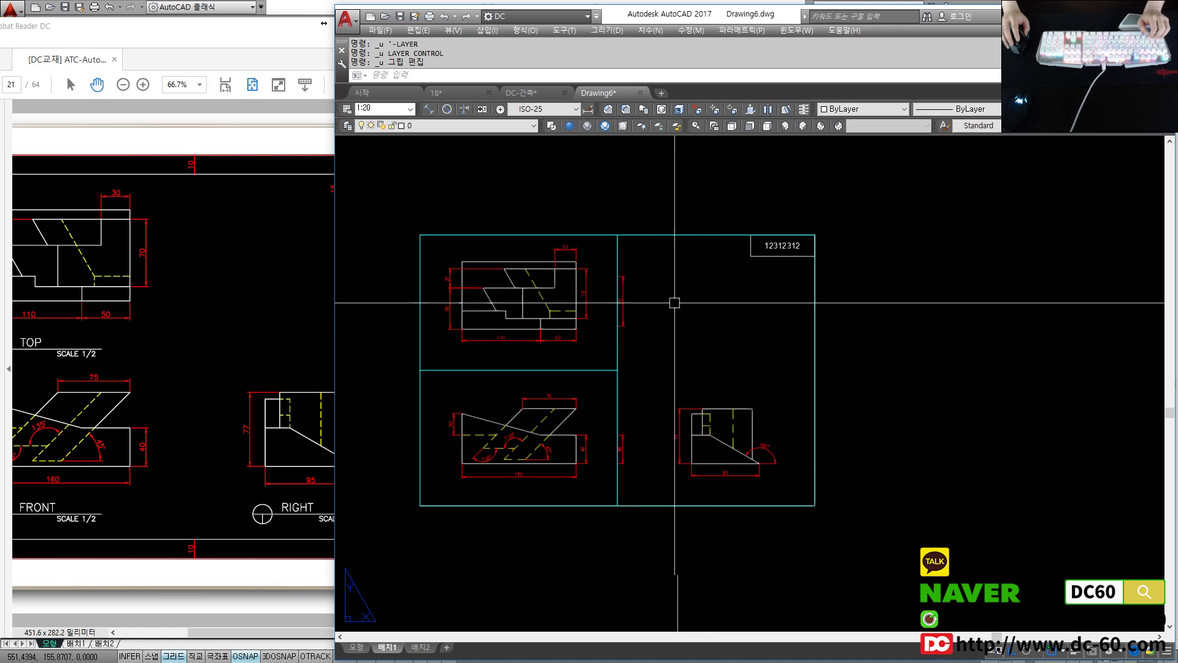
key("ctrl+z")
key("ctrl+z")
scroll(611, 238, "up", 2)
scroll(611, 238, "down", 2)
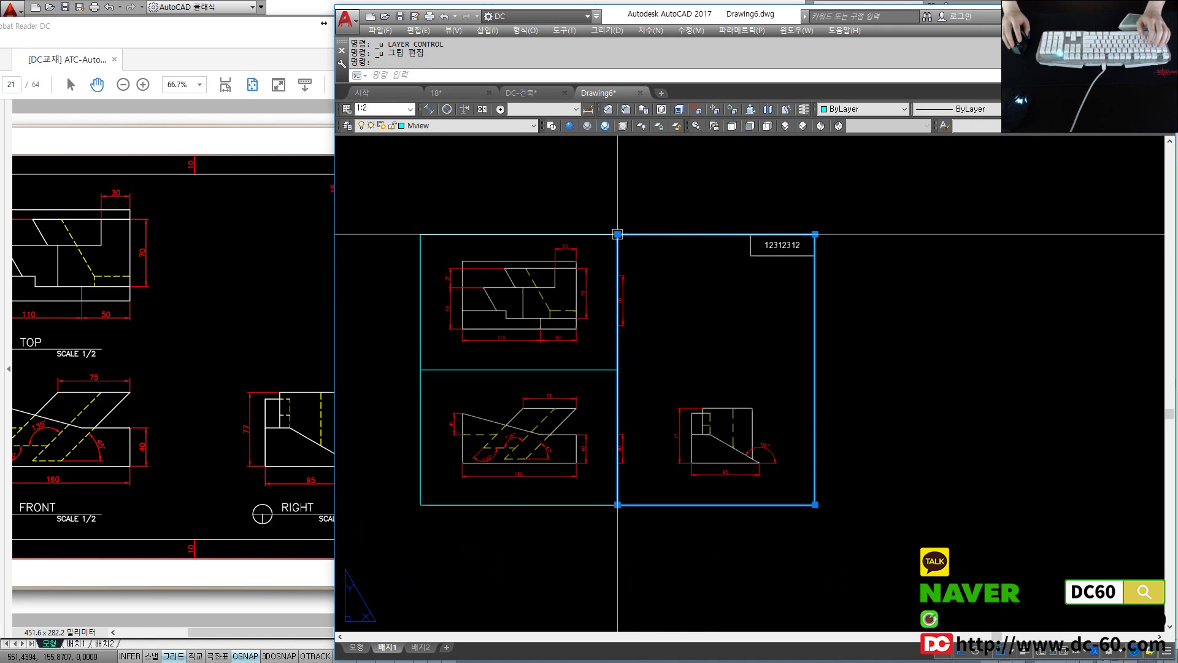
Repeatedly grab the right viewport's top-left corner and narrow it from the left edge.
left_click(618, 233)
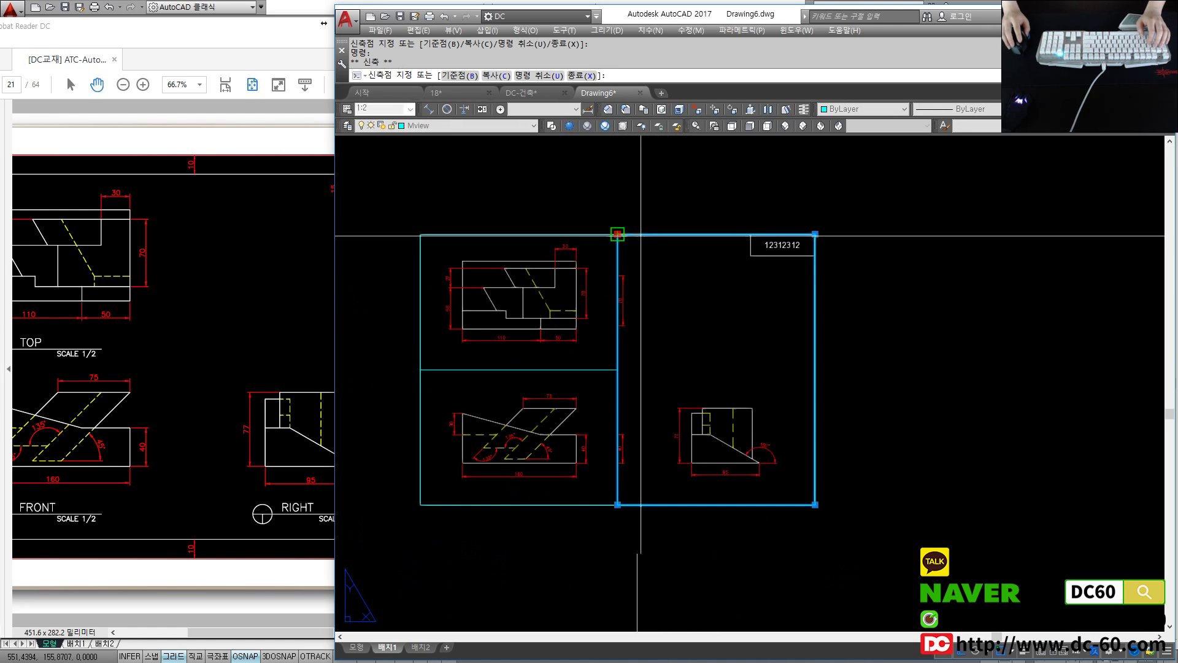
left_click(617, 234)
left_click(654, 235)
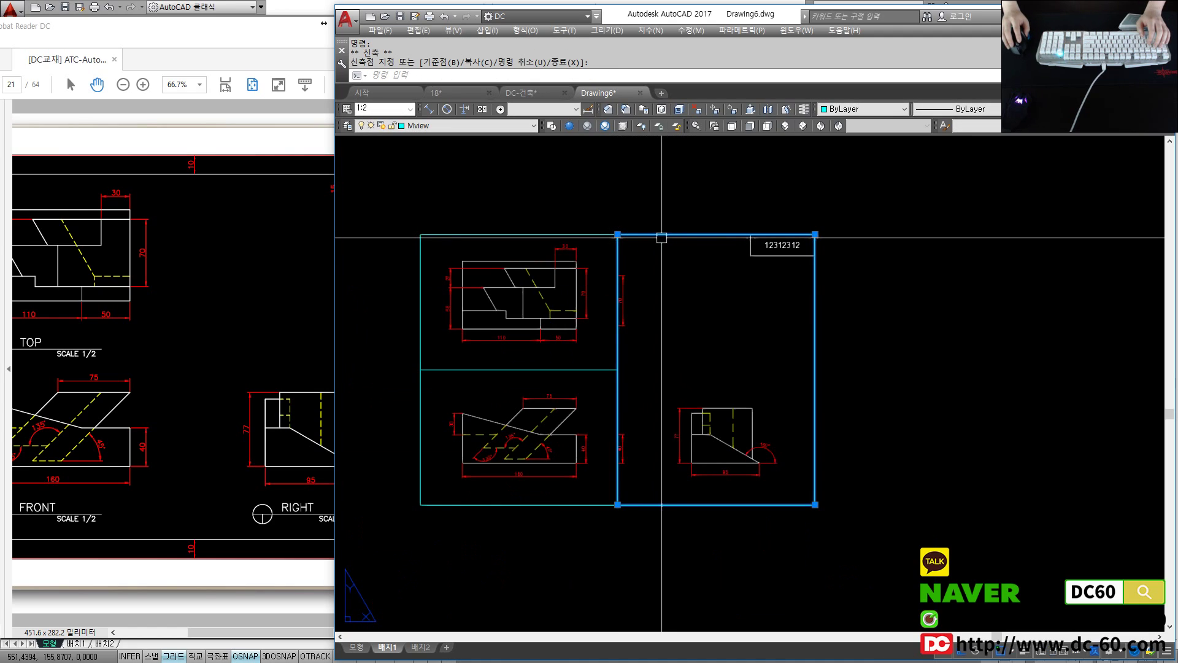
left_click(617, 234)
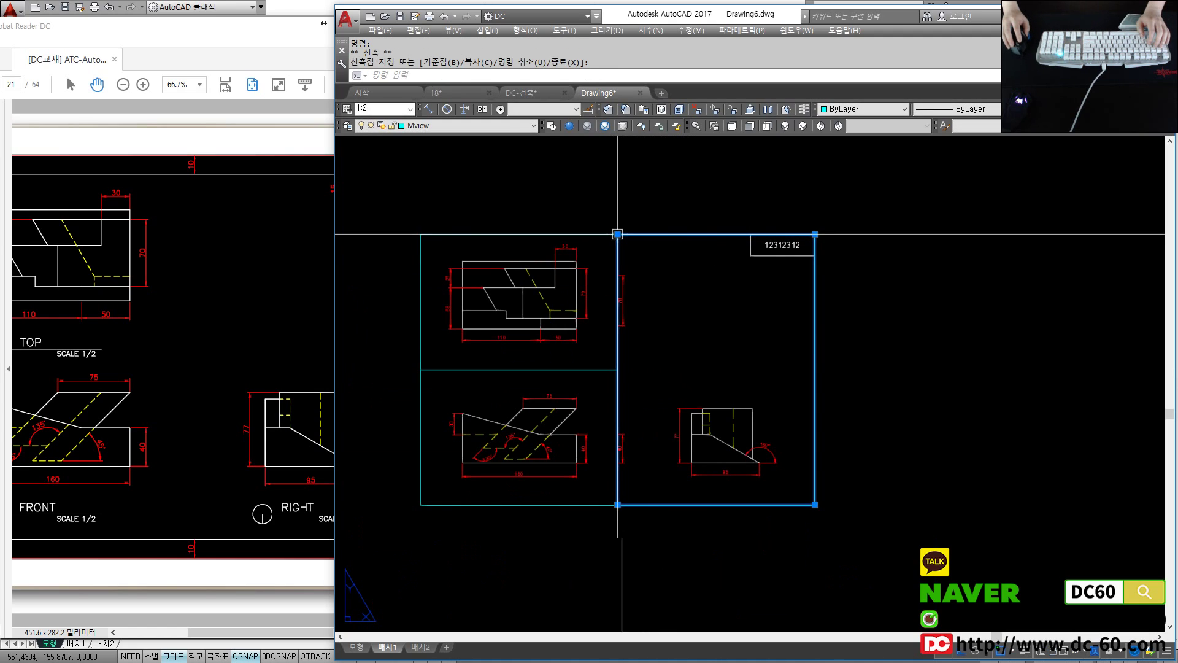
left_click(617, 233)
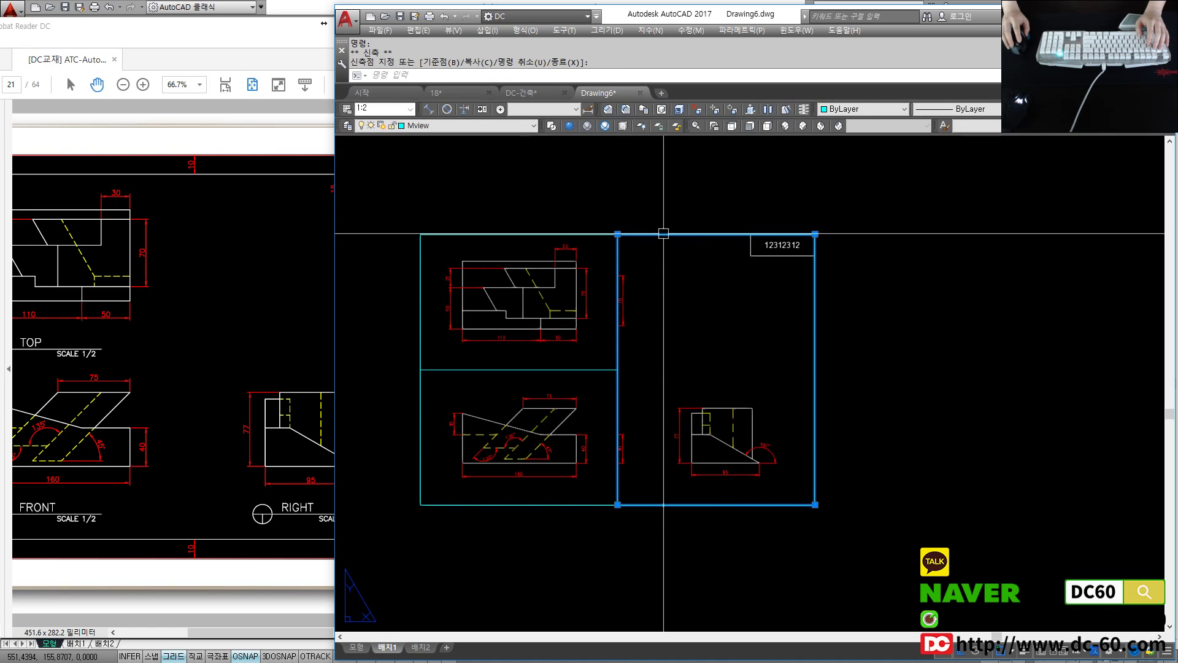
left_click(617, 234)
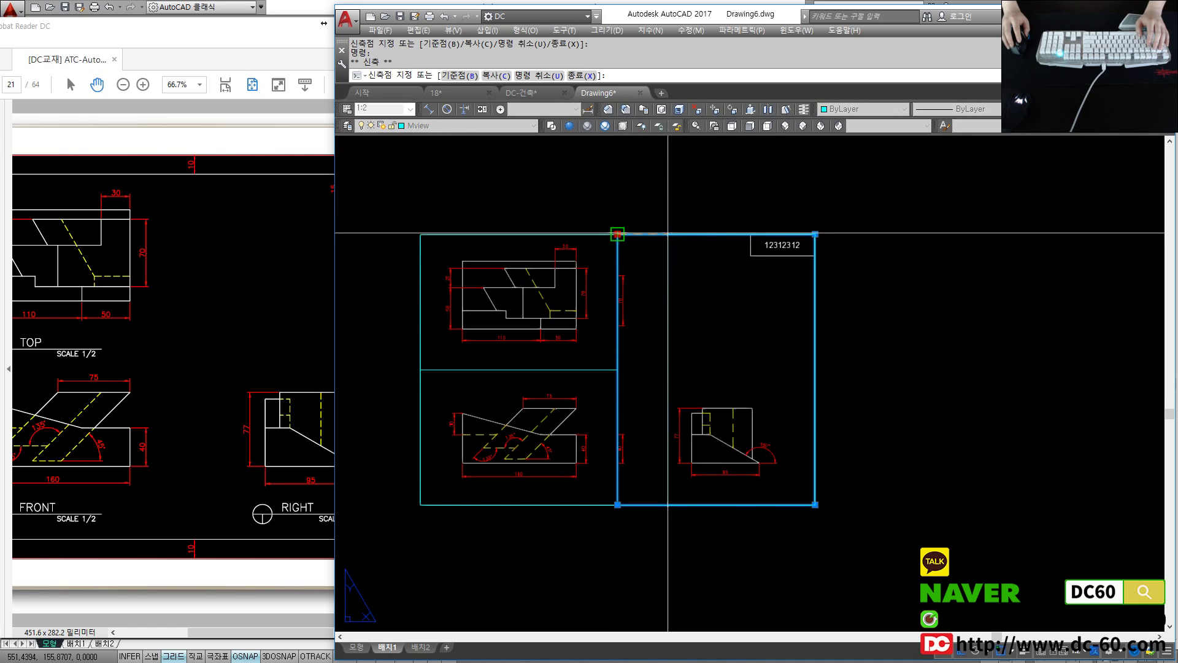
left_click(668, 233)
left_click(617, 233)
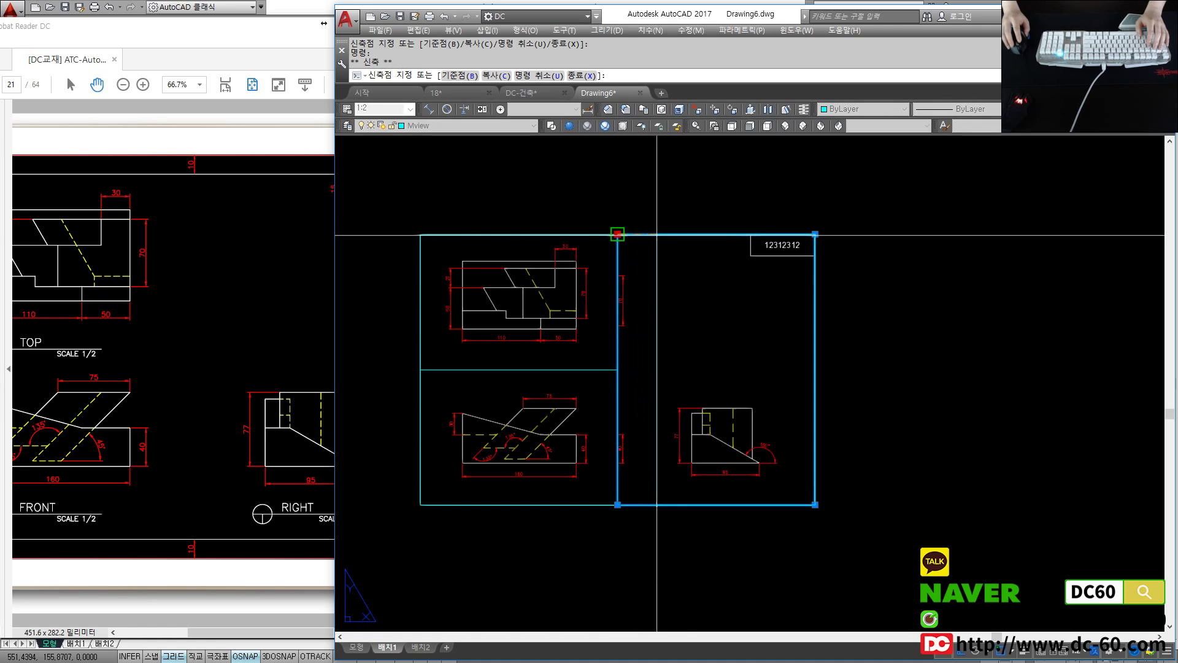
scroll(618, 234, "up", 3)
scroll(620, 235, "down", 3)
left_click(617, 234)
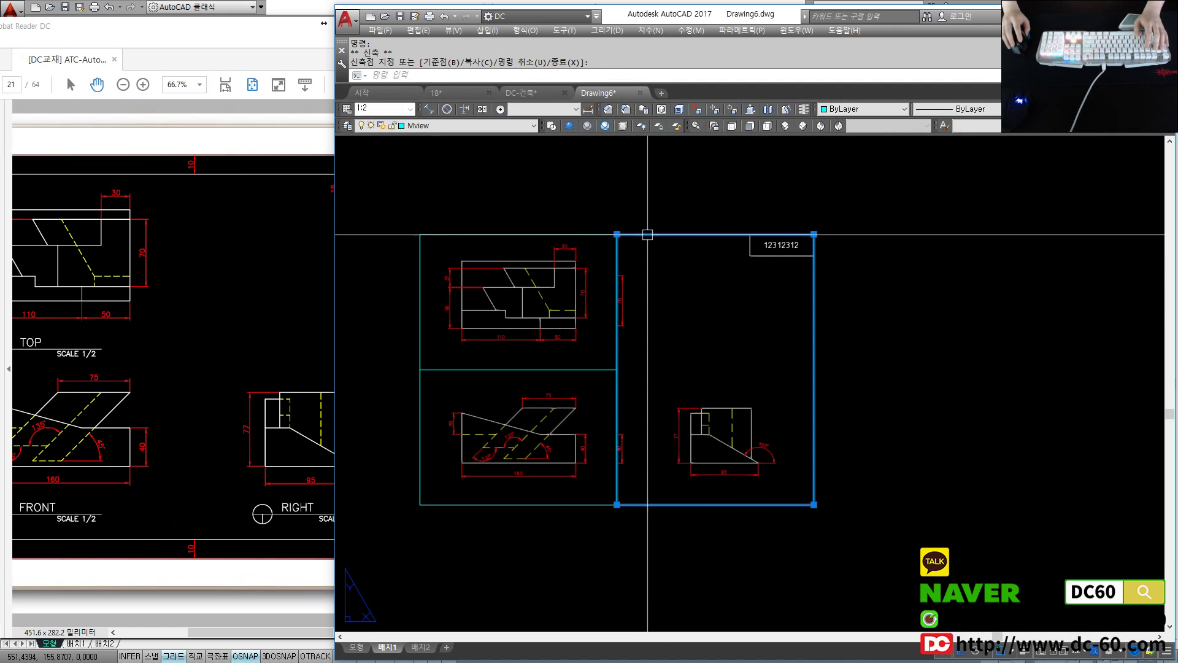
double_click(617, 234)
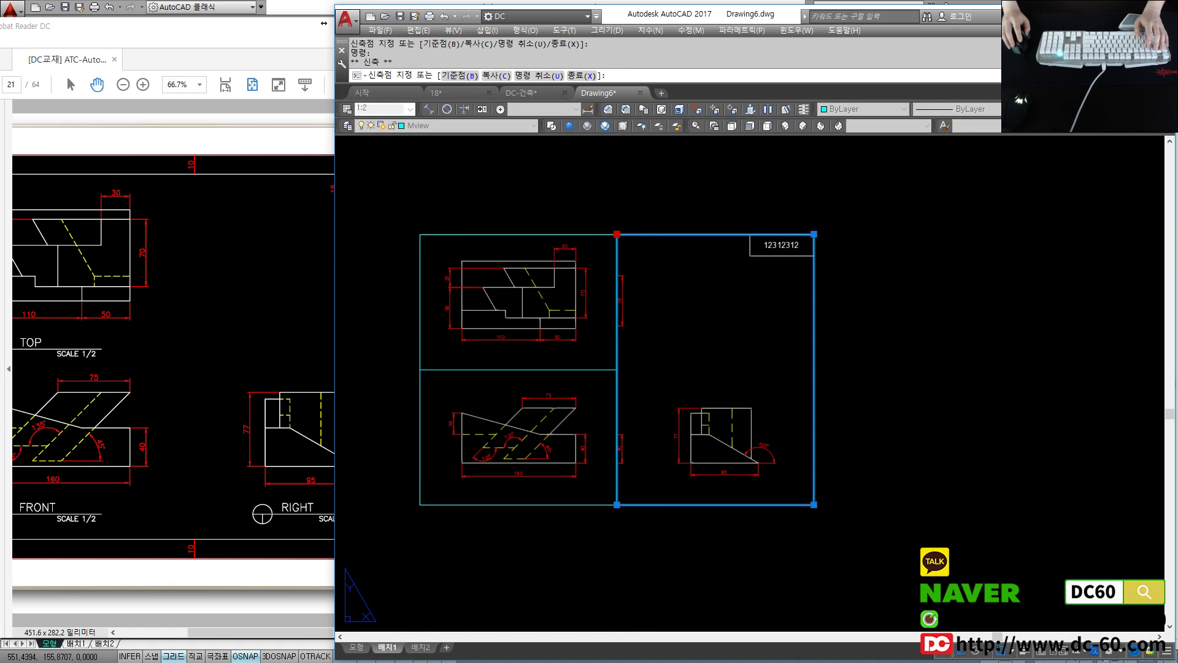
left_click(650, 241)
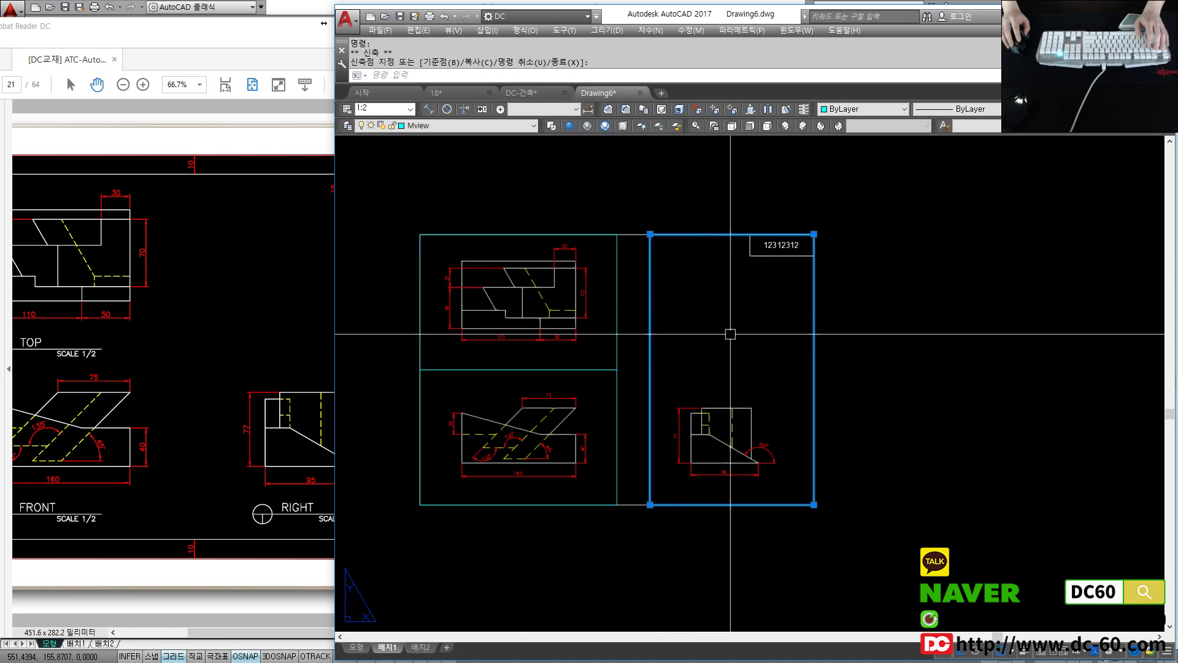
Undo that resize, then move the right viewport's left edge slightly inward and deselect it.
key("ctrl+z")
left_click(623, 234)
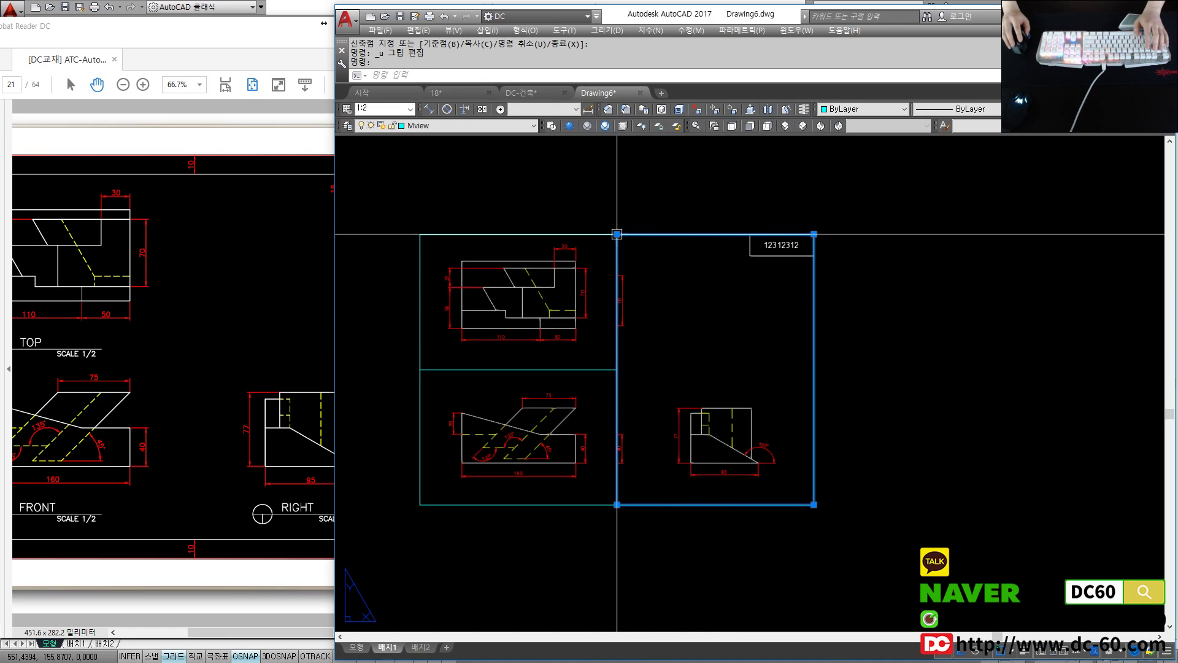
left_click(616, 233)
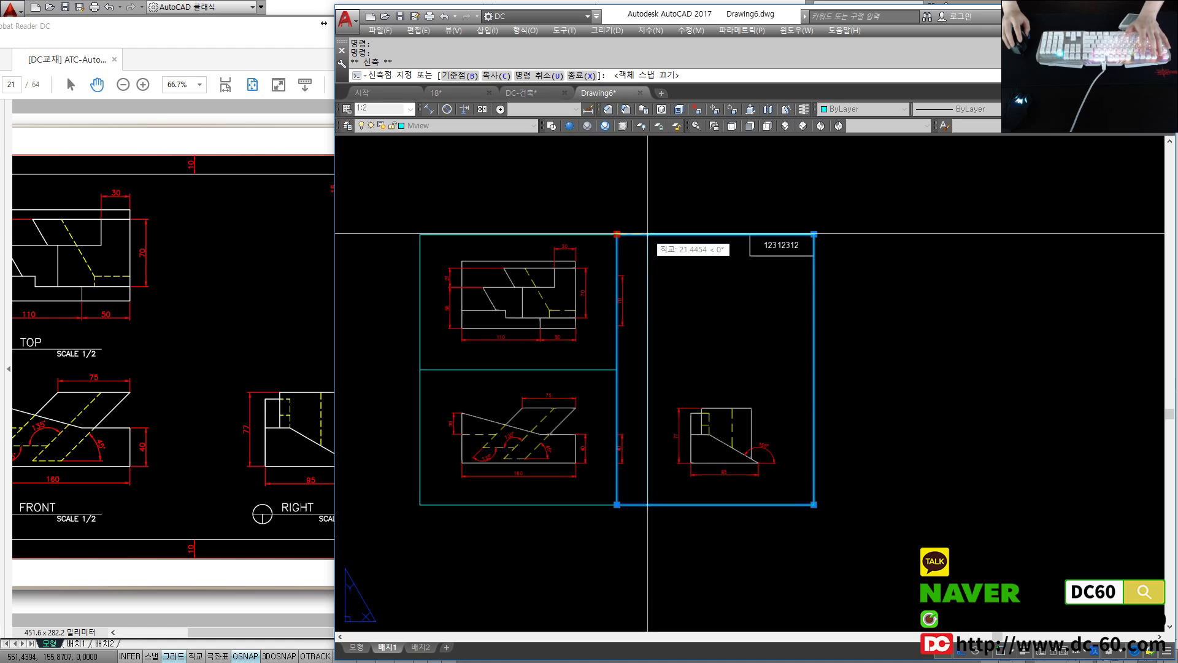
left_click(646, 233)
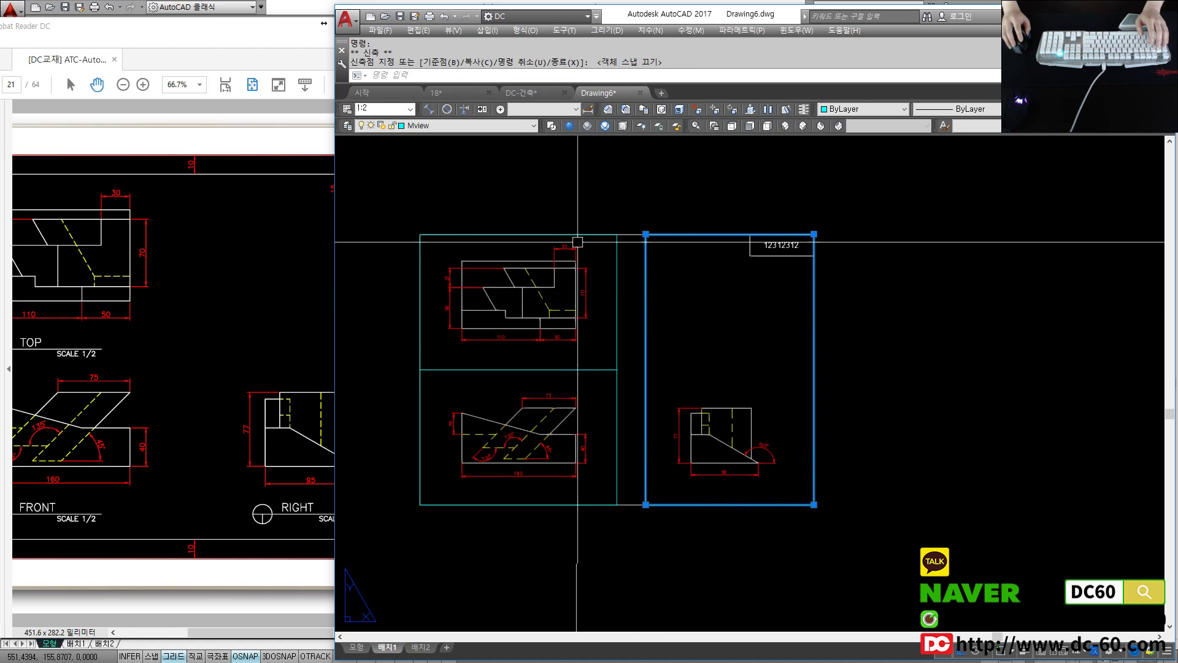
key("Escape")
key("Escape")
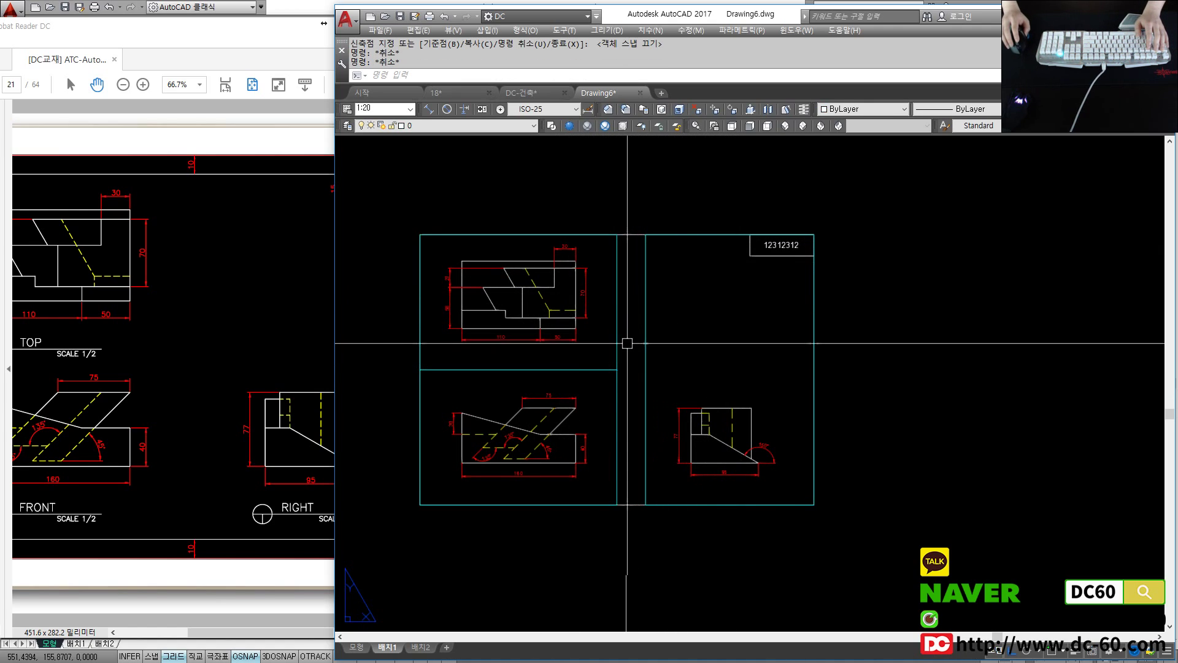
middle_click_drag(627, 343, 632, 339)
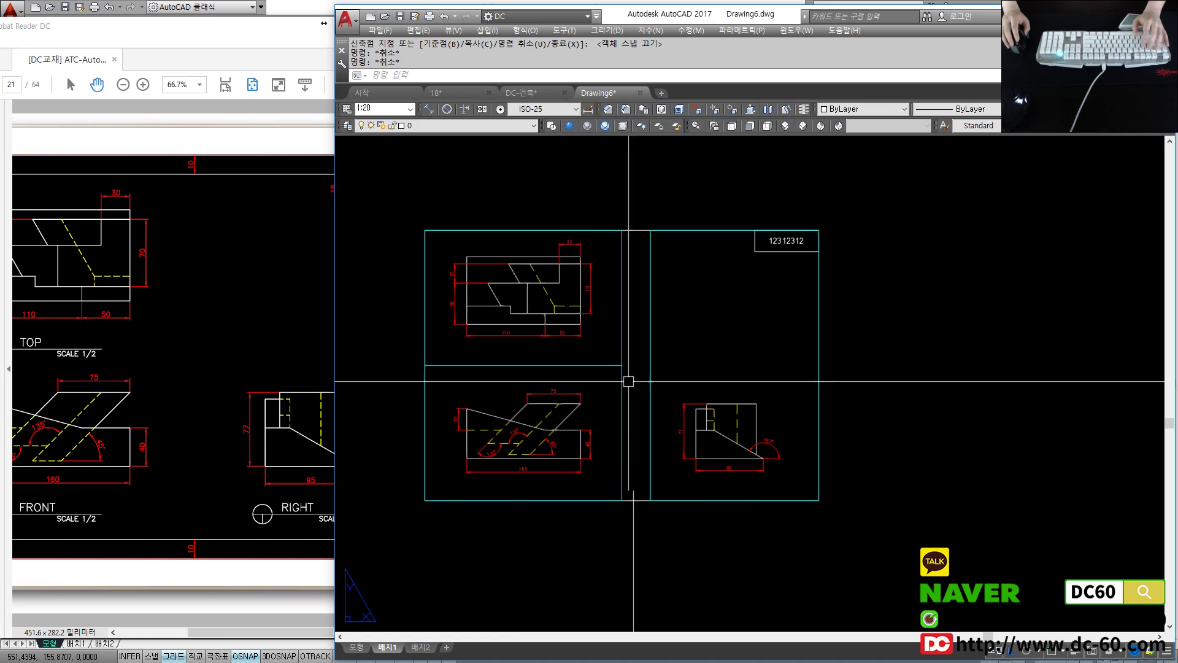
Turn off the Mview layer so the viewport frames disappear.
left_click(421, 125)
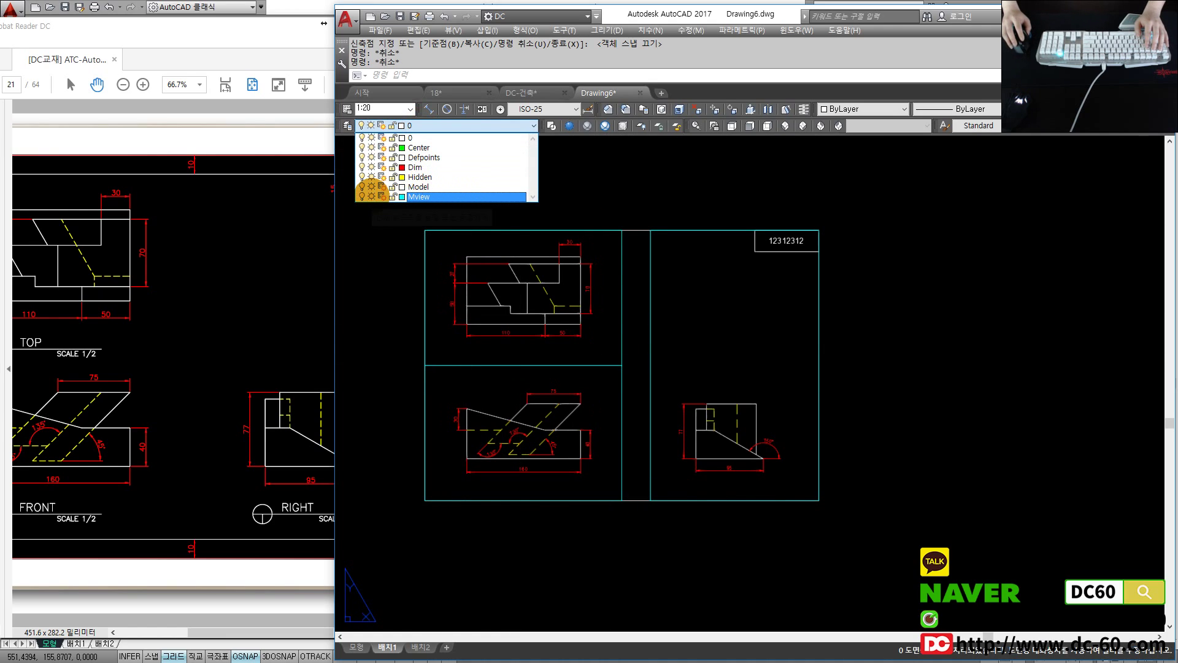
left_click(400, 284)
middle_click_drag(400, 284, 479, 258)
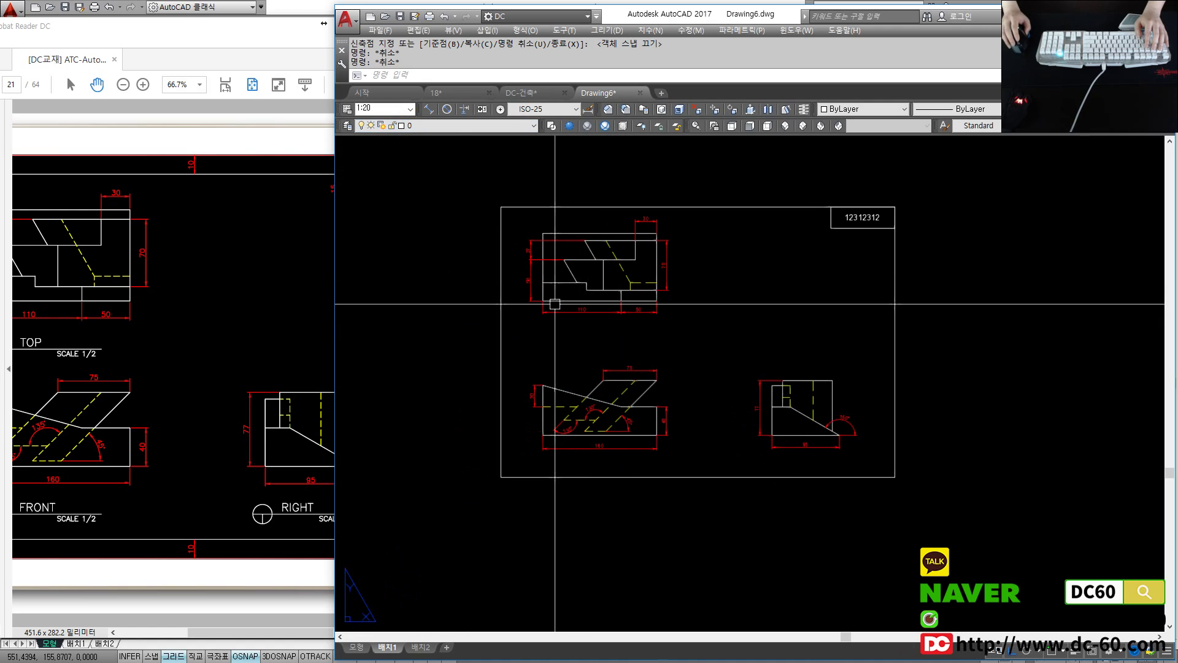
scroll(555, 304, "up", 2)
scroll(555, 304, "down", 2)
Switch to the reference PDF in Acrobat Reader and pan to the page's left edge.
left_click(190, 295)
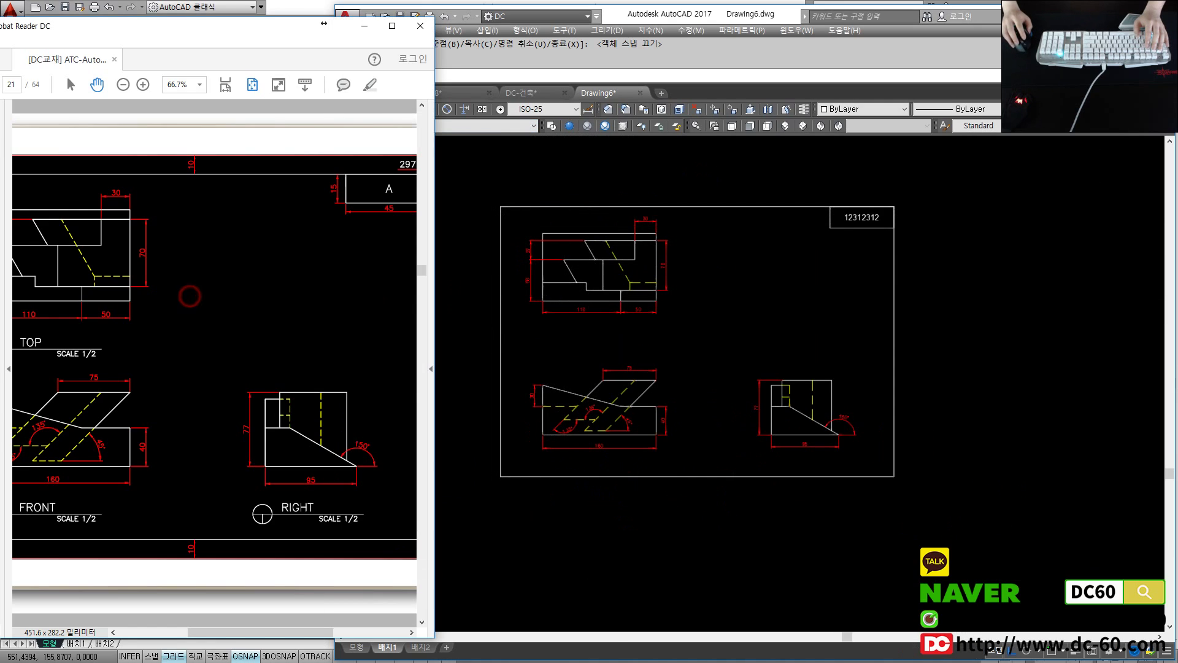
left_click_drag(26, 294, 122, 293)
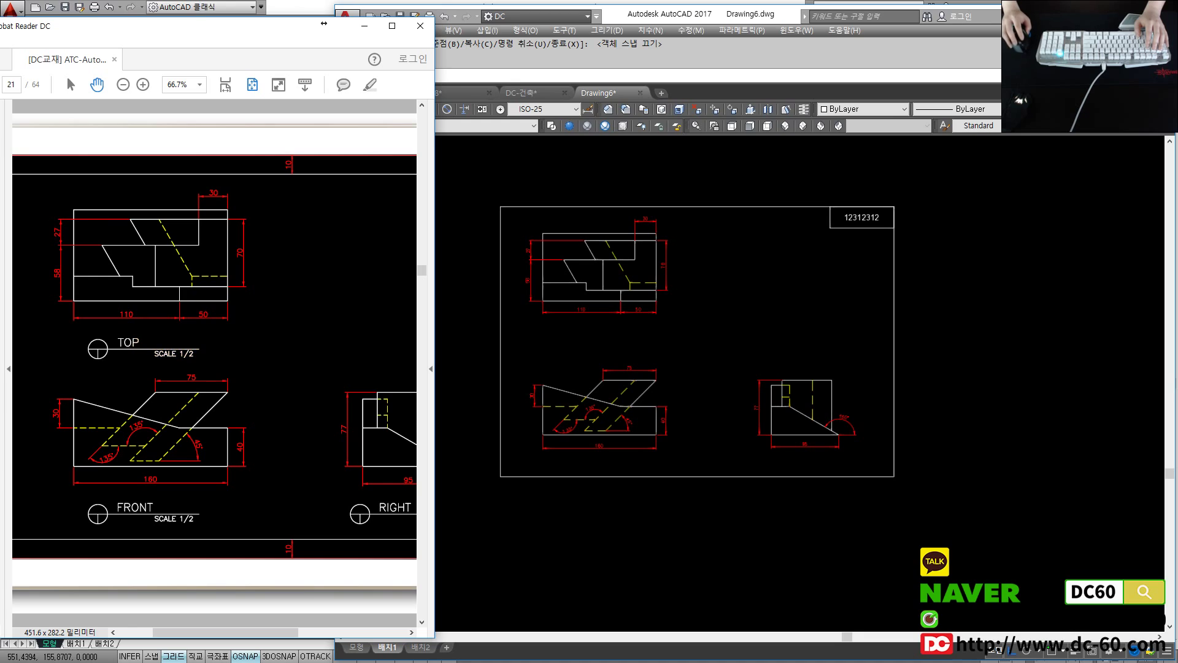
left_click_drag(122, 345, 141, 345)
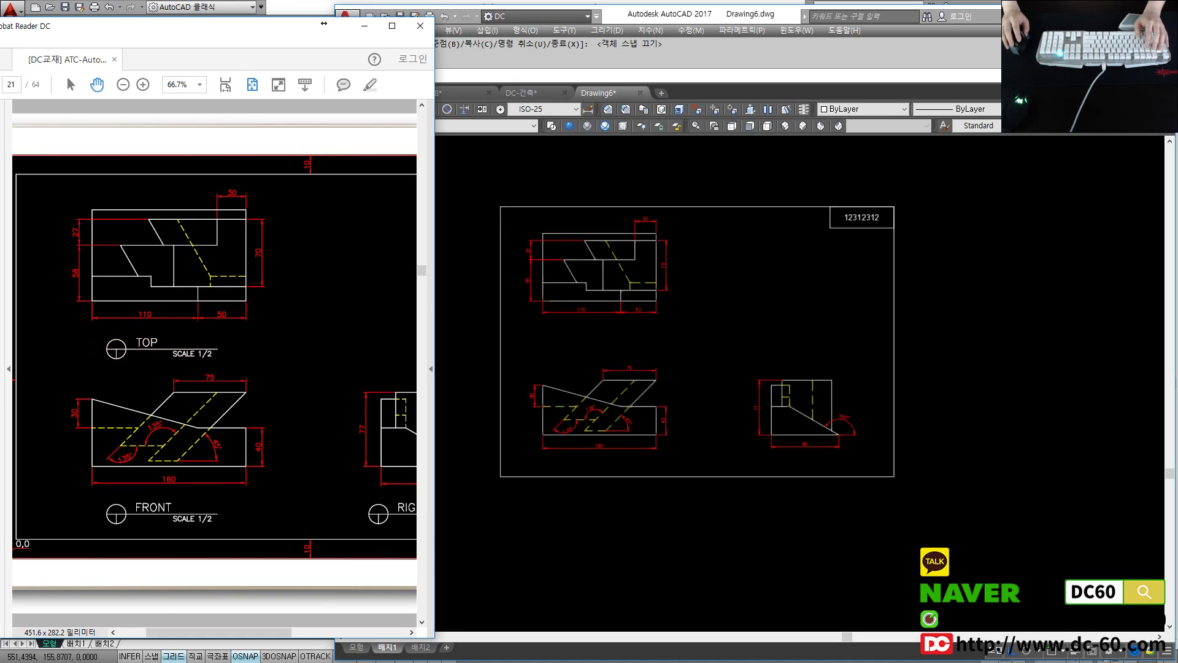
Start a circle left of the views, then cancel it and a stray selection window.
left_click(537, 337)
scroll(537, 337, "up", 2)
key("Escape")
type("c")
key("Return")
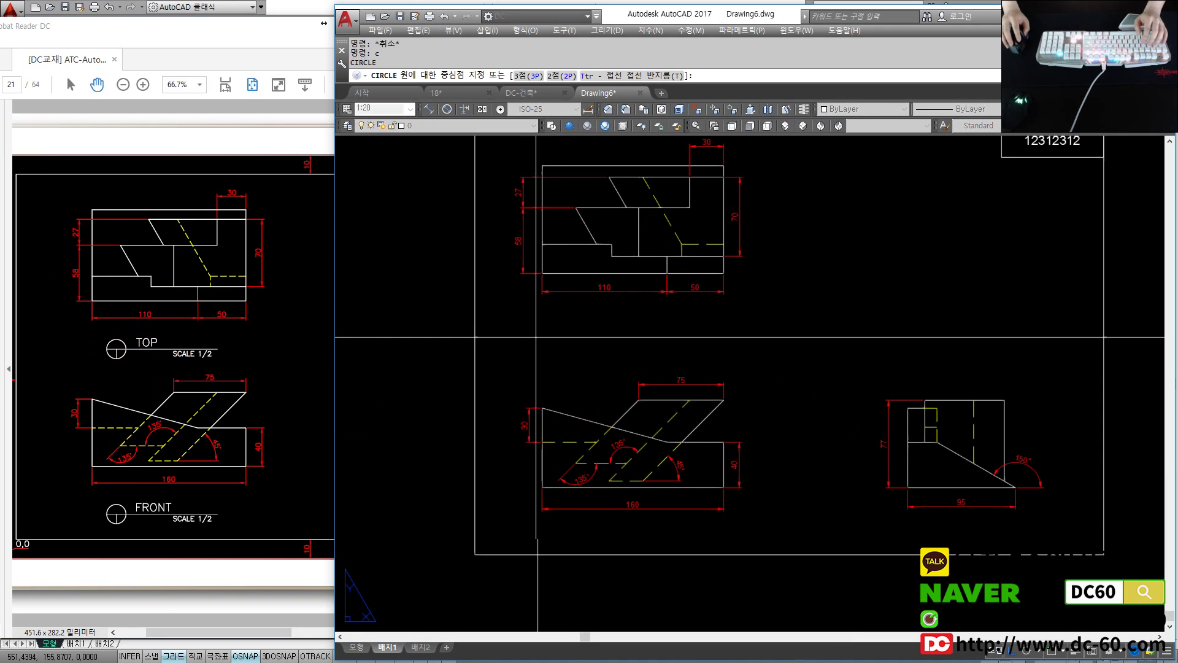
left_click(532, 334)
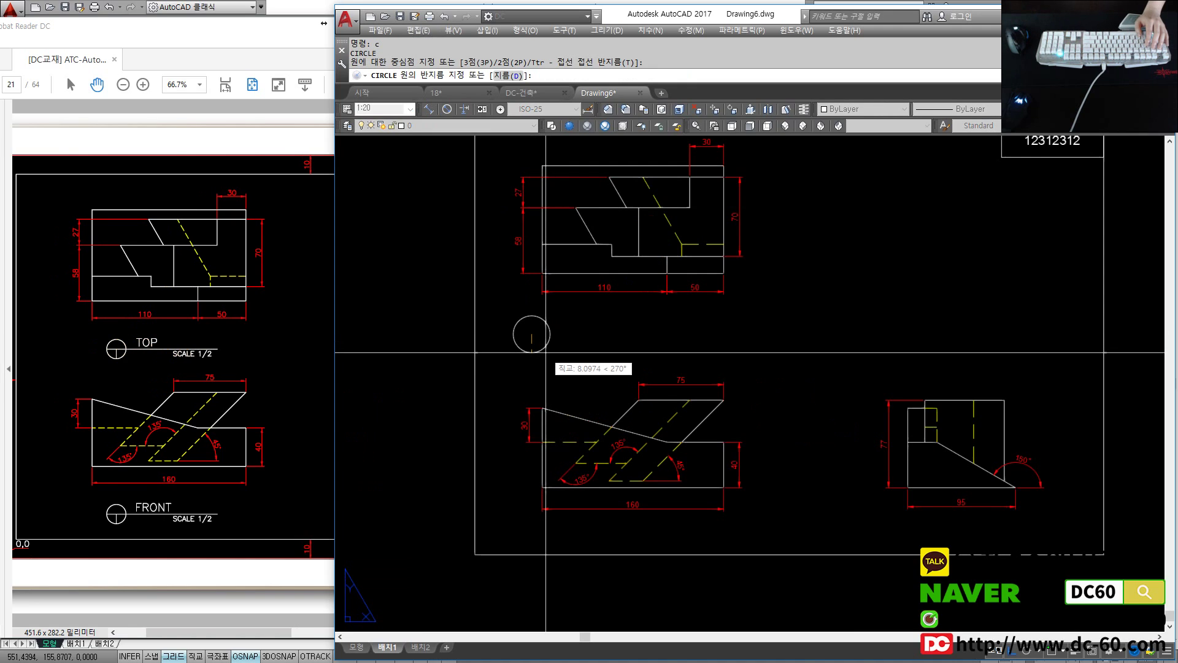
key("Escape")
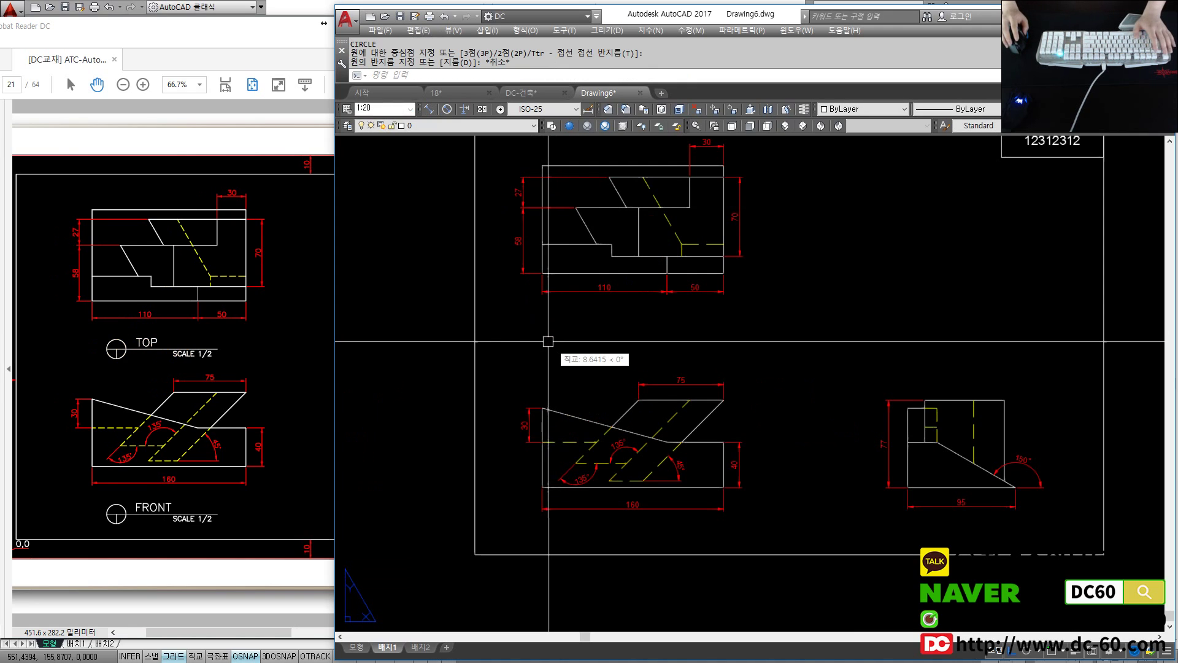
scroll(548, 340, "down", 2)
left_click(667, 340)
key("Escape")
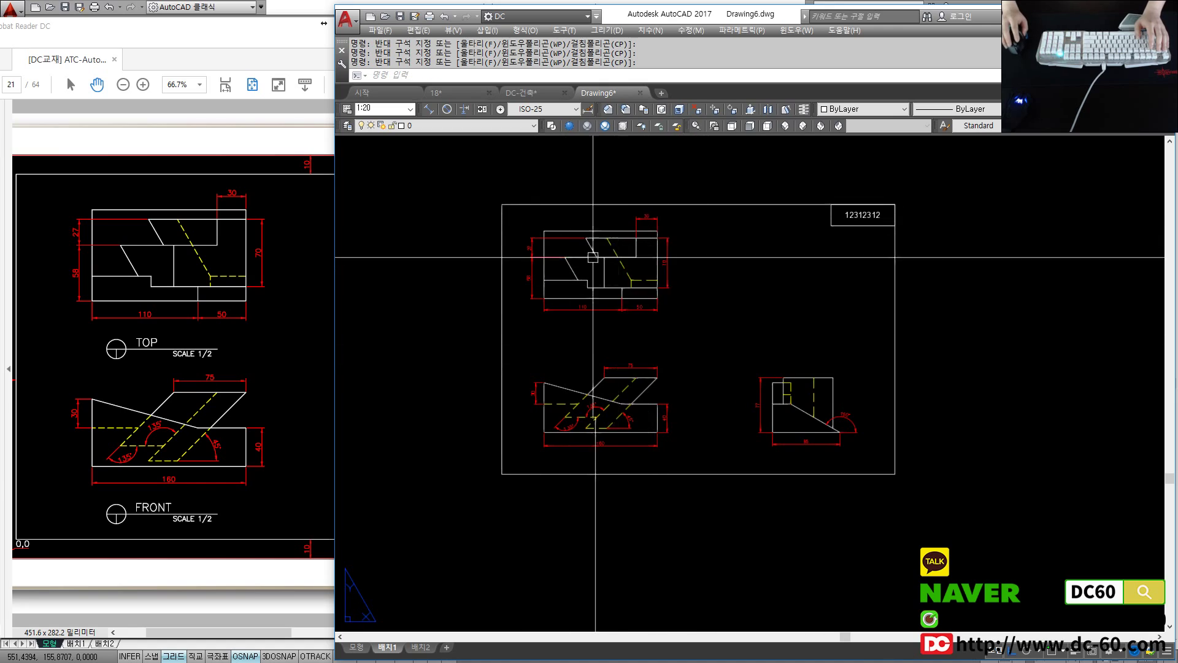
Draw a radius-5 circle between the top and front views.
scroll(583, 303, "up", 2)
scroll(556, 346, "down", 2)
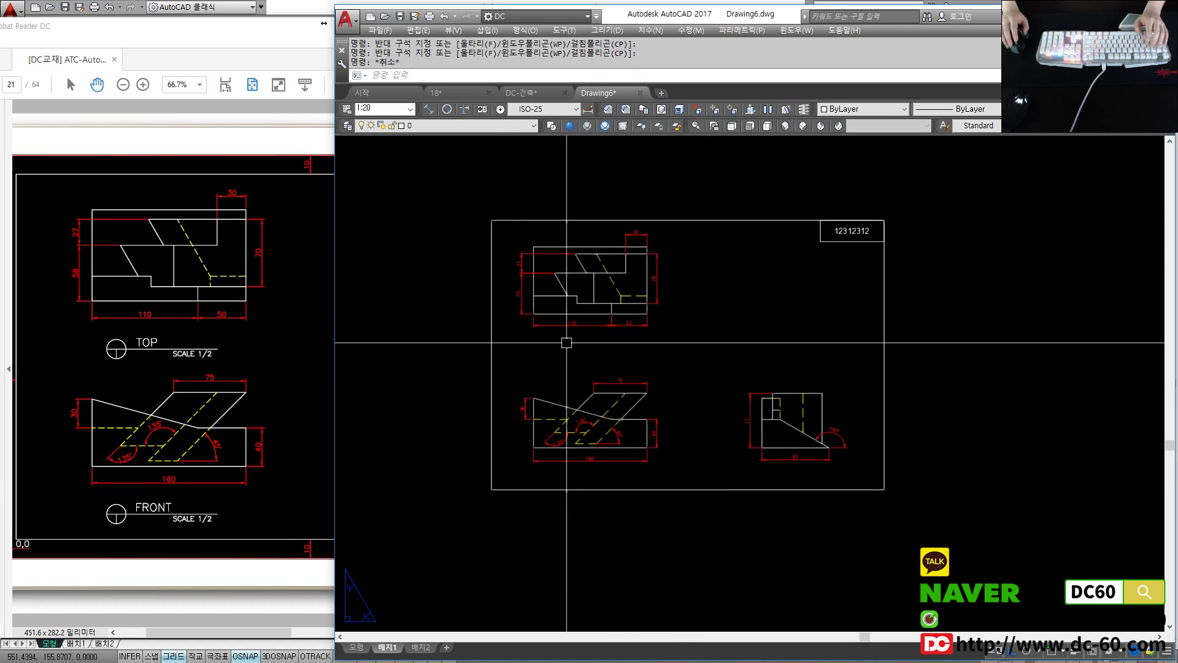
scroll(548, 316, "up", 2)
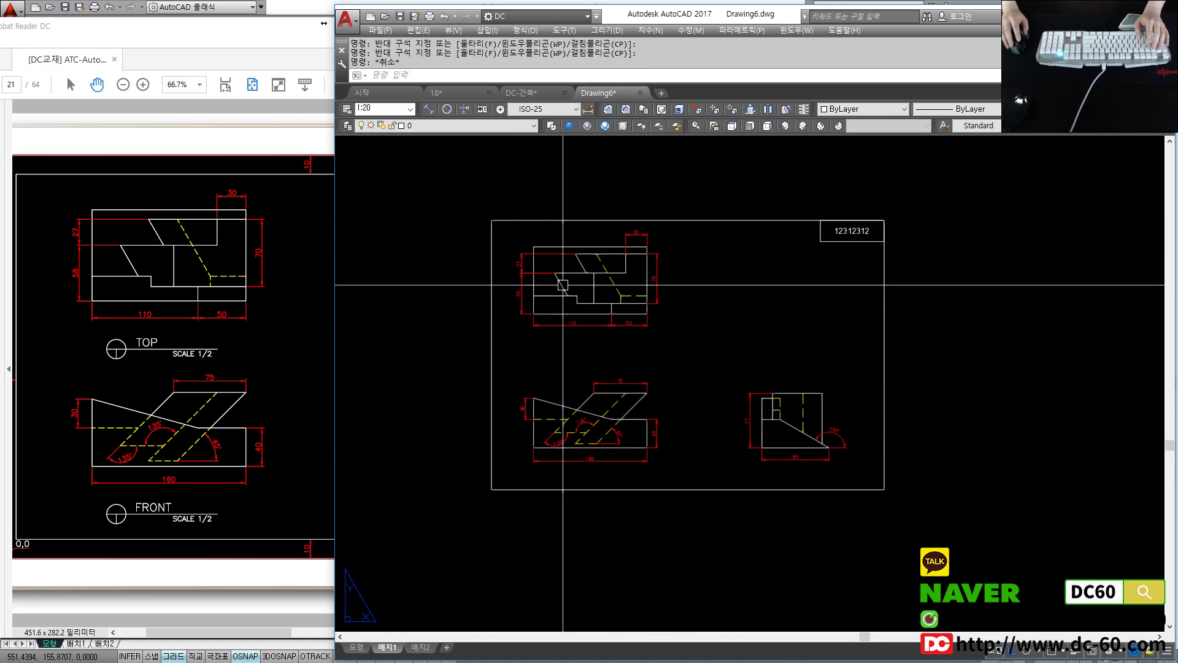
type("c")
key("Return")
left_click(532, 373)
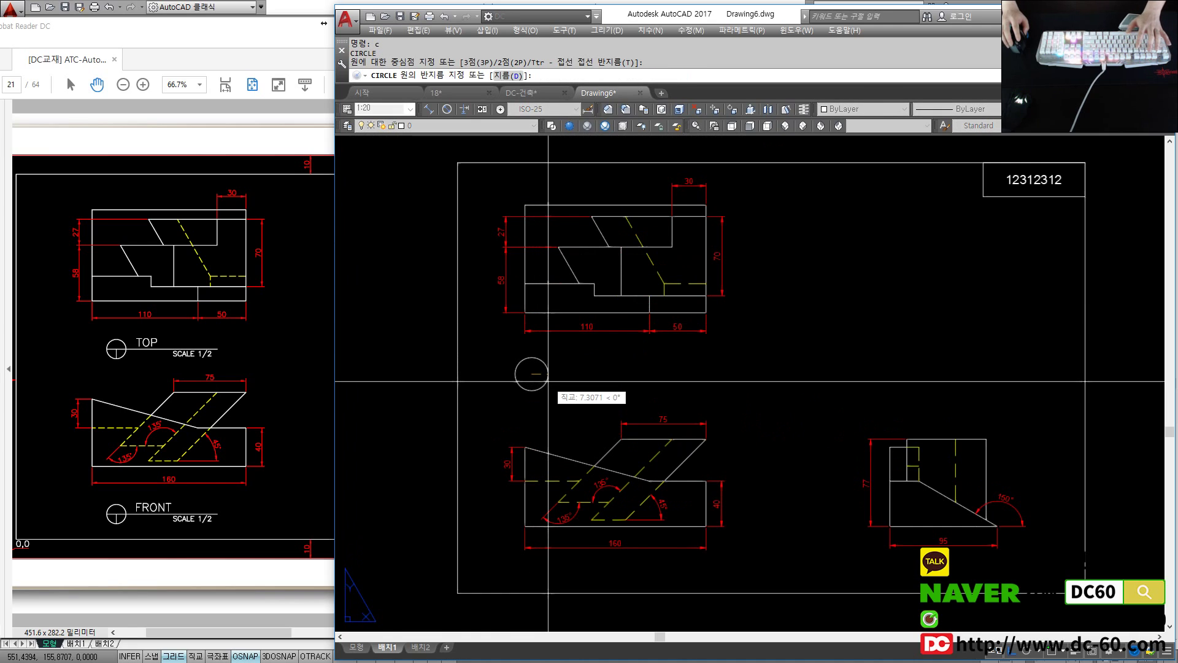
type("5")
key("Return")
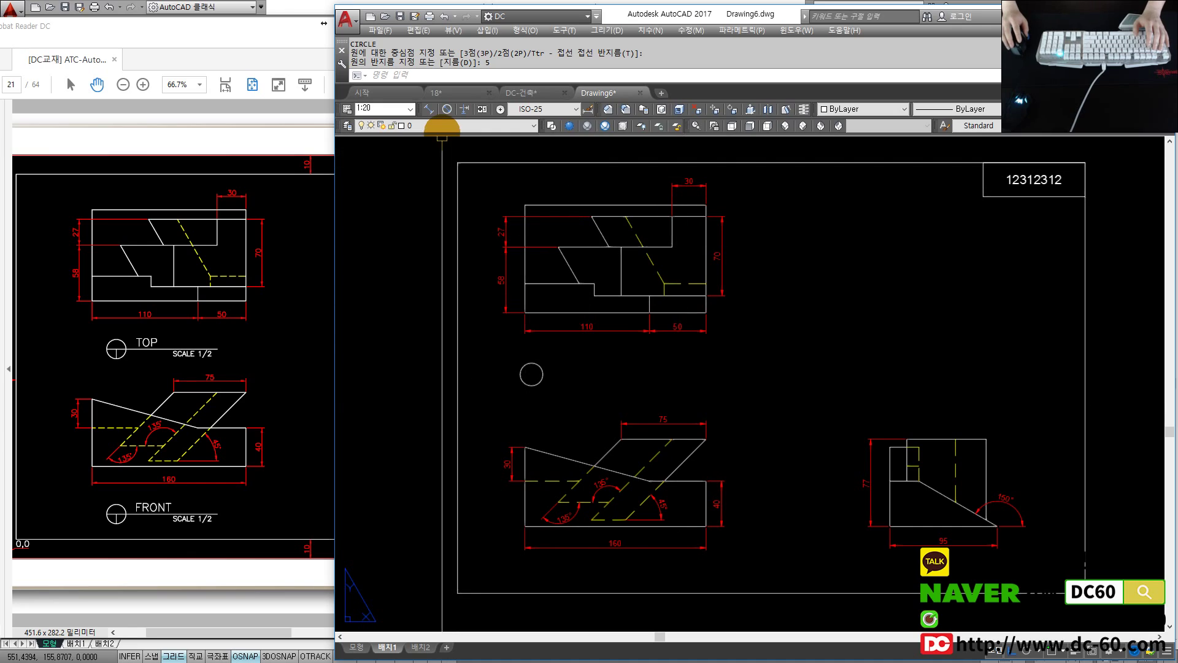
left_click(442, 125)
key("Escape")
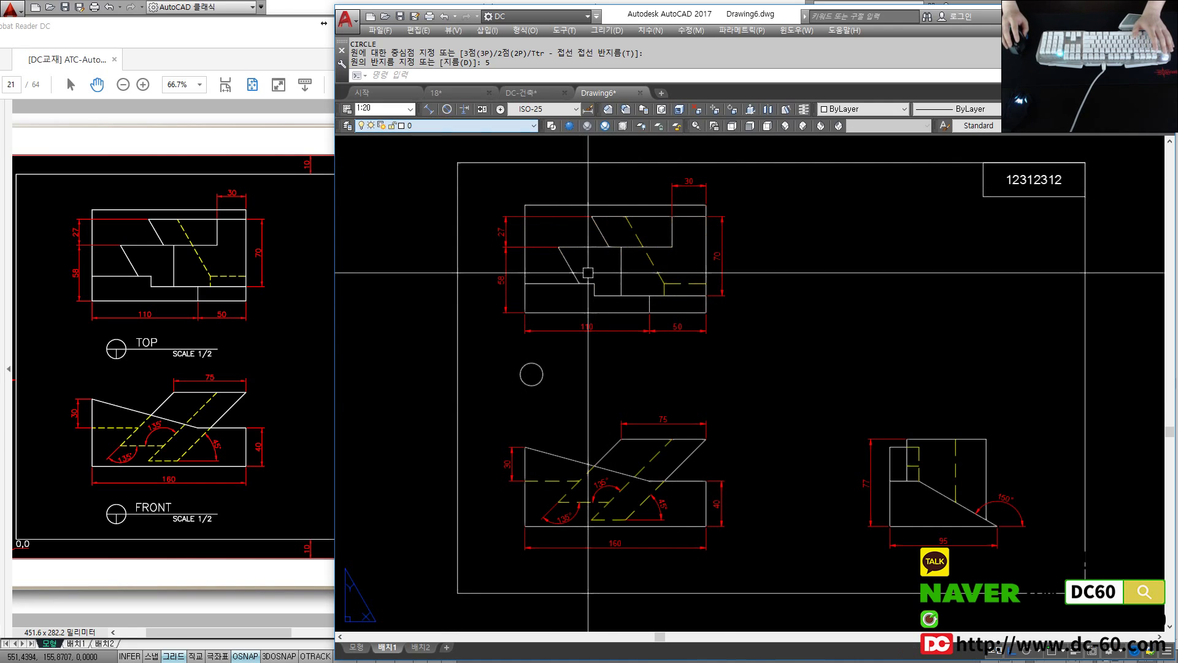
key("Escape")
Draw a second radius-5 circle inside the layout viewport.
double_click(516, 336)
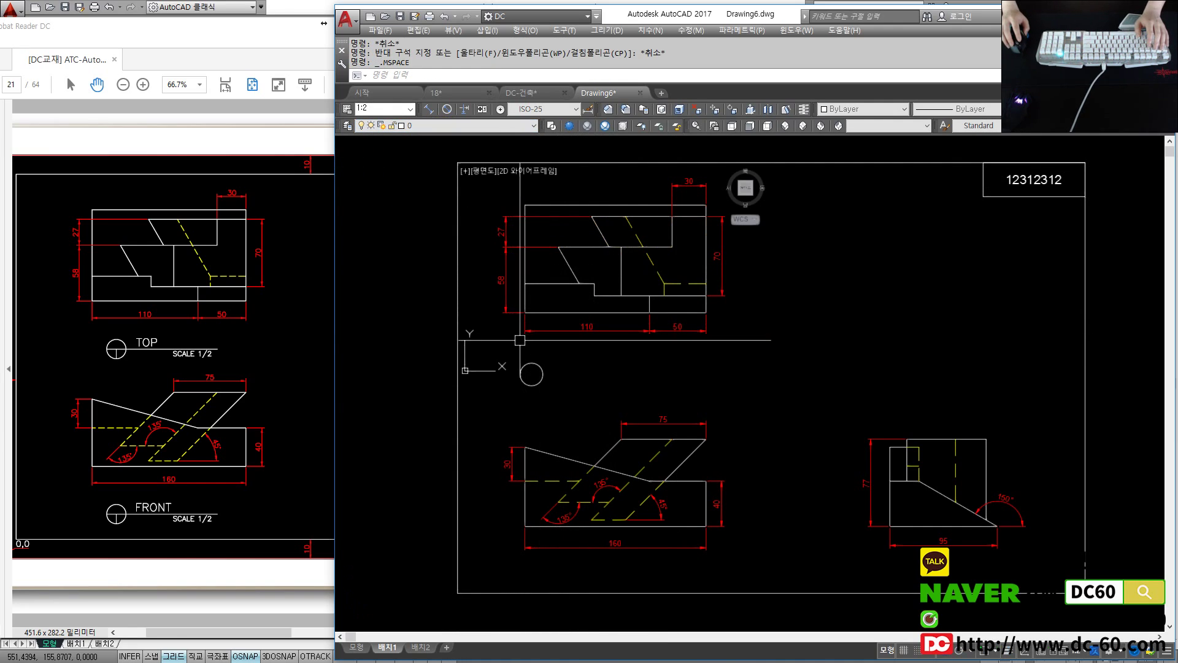
type("c")
key("Return")
left_click(562, 359)
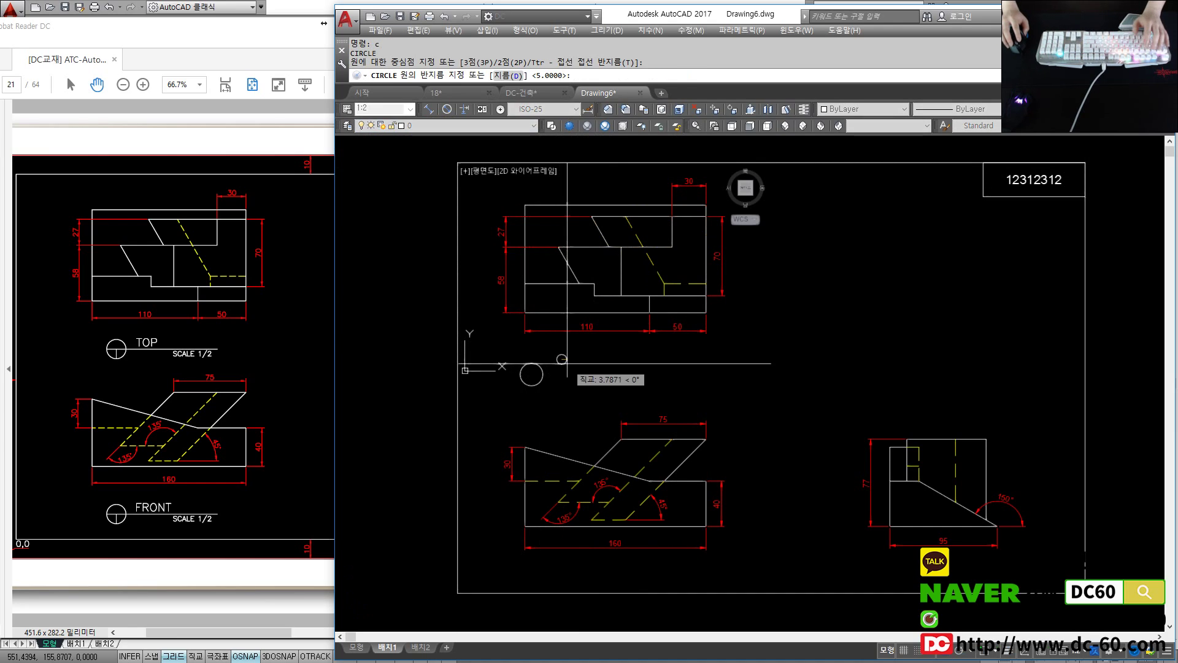
type("5")
key("Return")
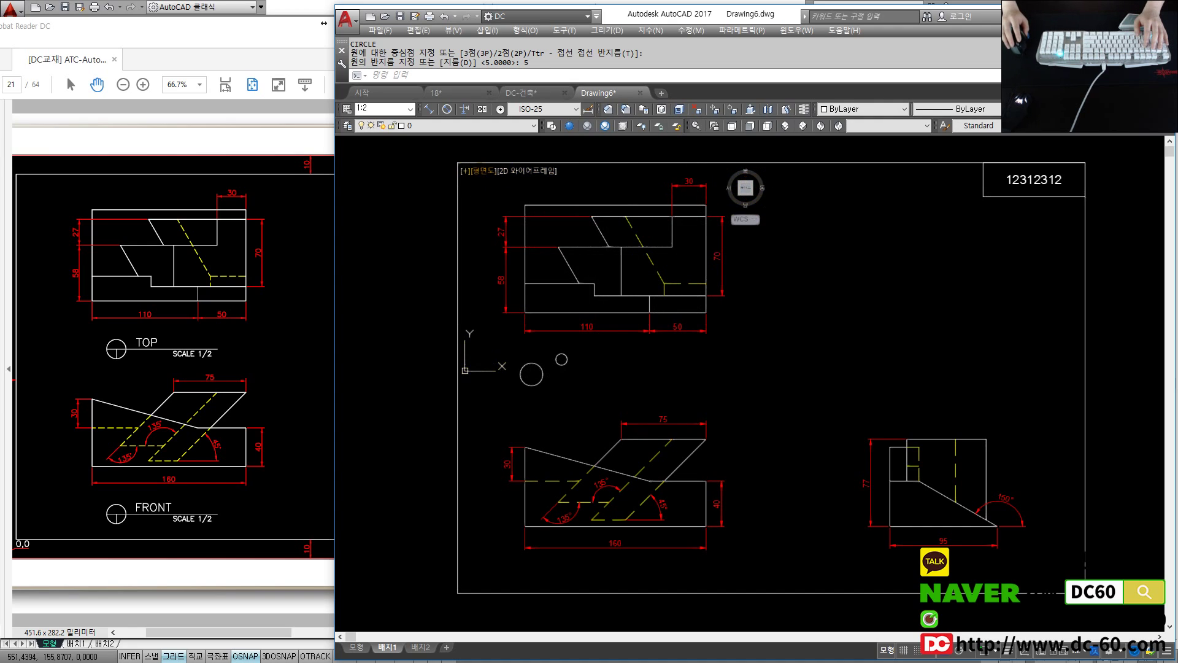
Erase the extra circle drawn inside the viewport.
type("e")
key("Return")
left_click(568, 361)
key("Return")
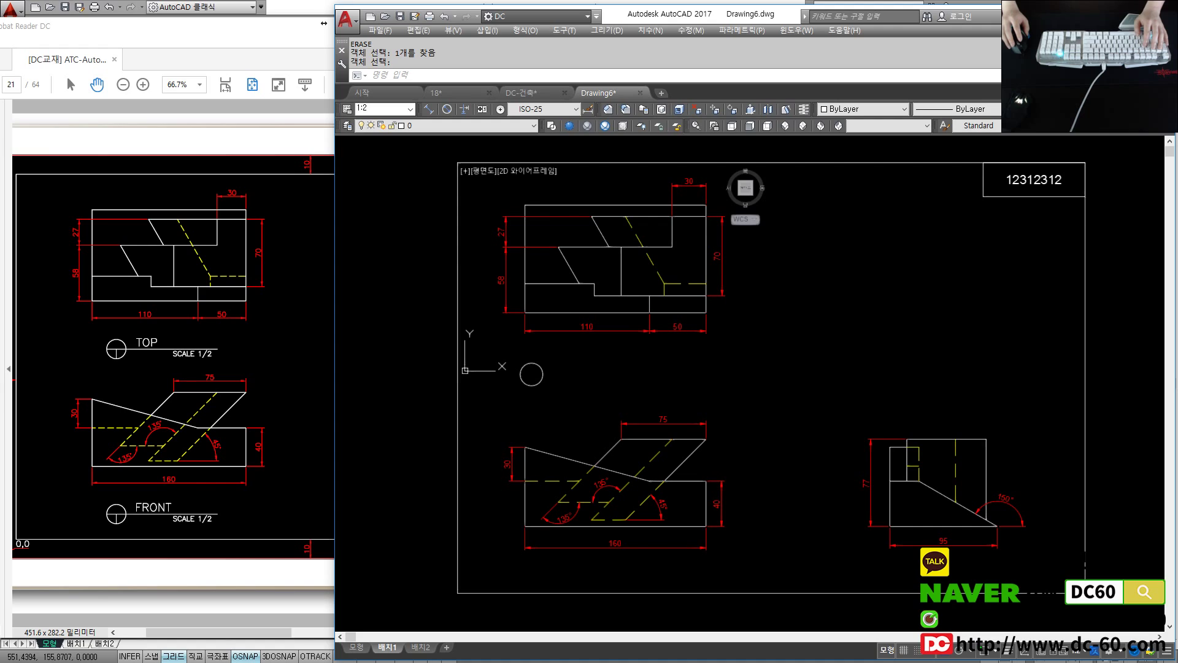
Return to paper space and dismiss an empty selection window near the circle.
double_click(427, 231)
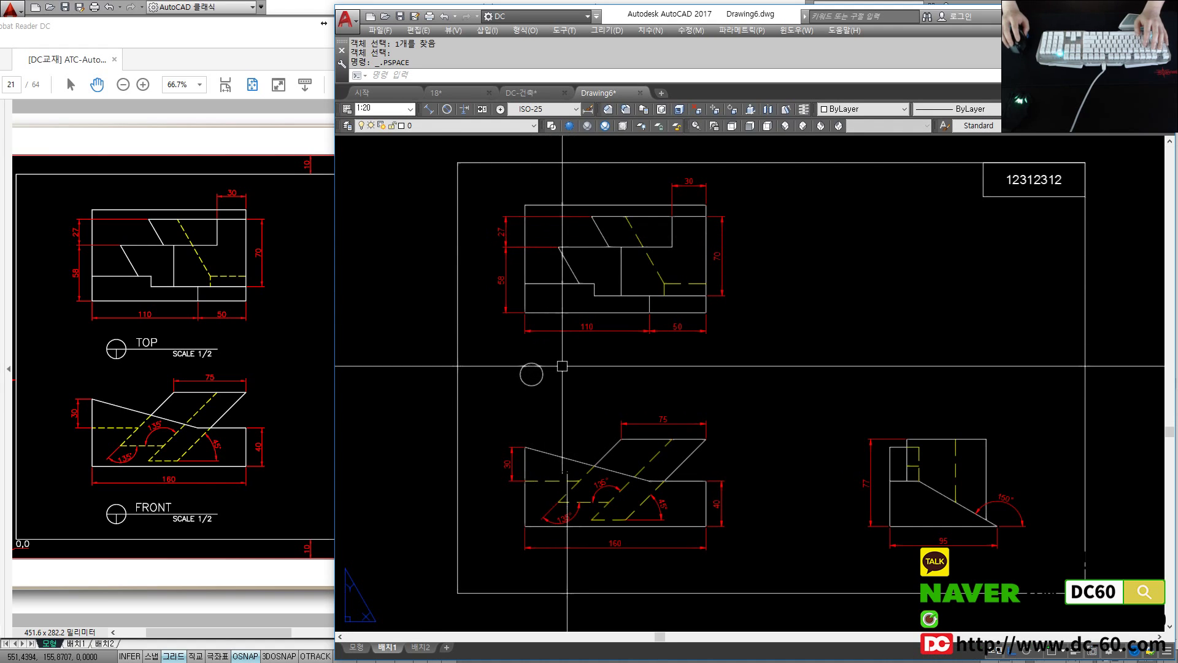
scroll(571, 334, "down", 2)
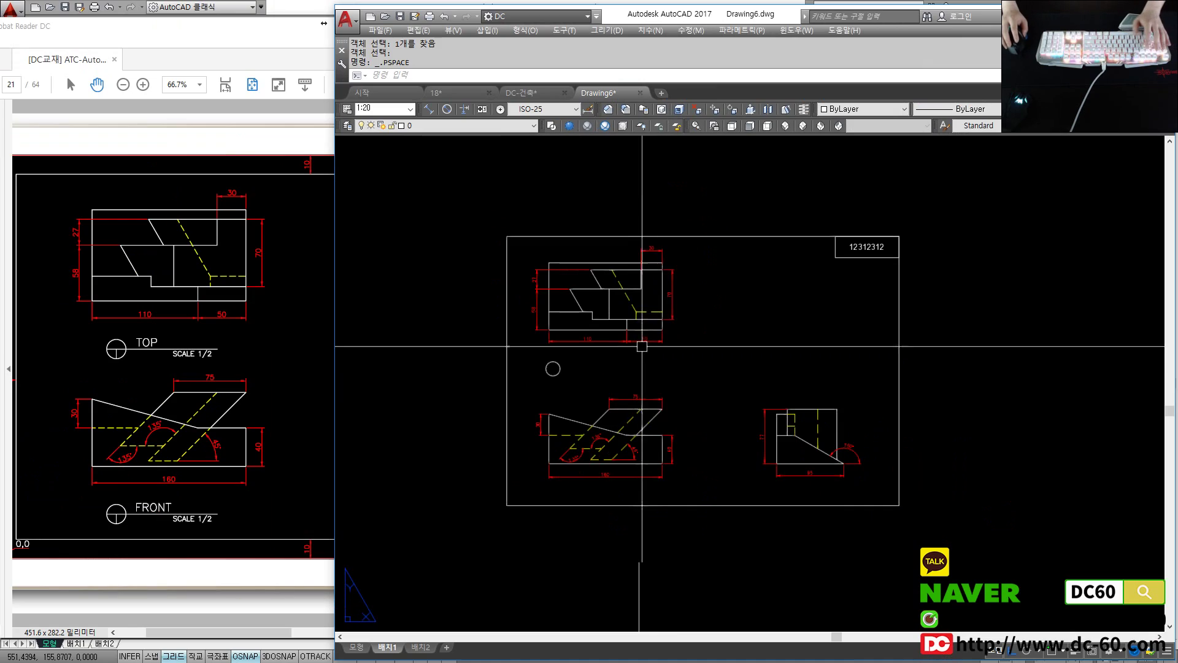
left_click(634, 327)
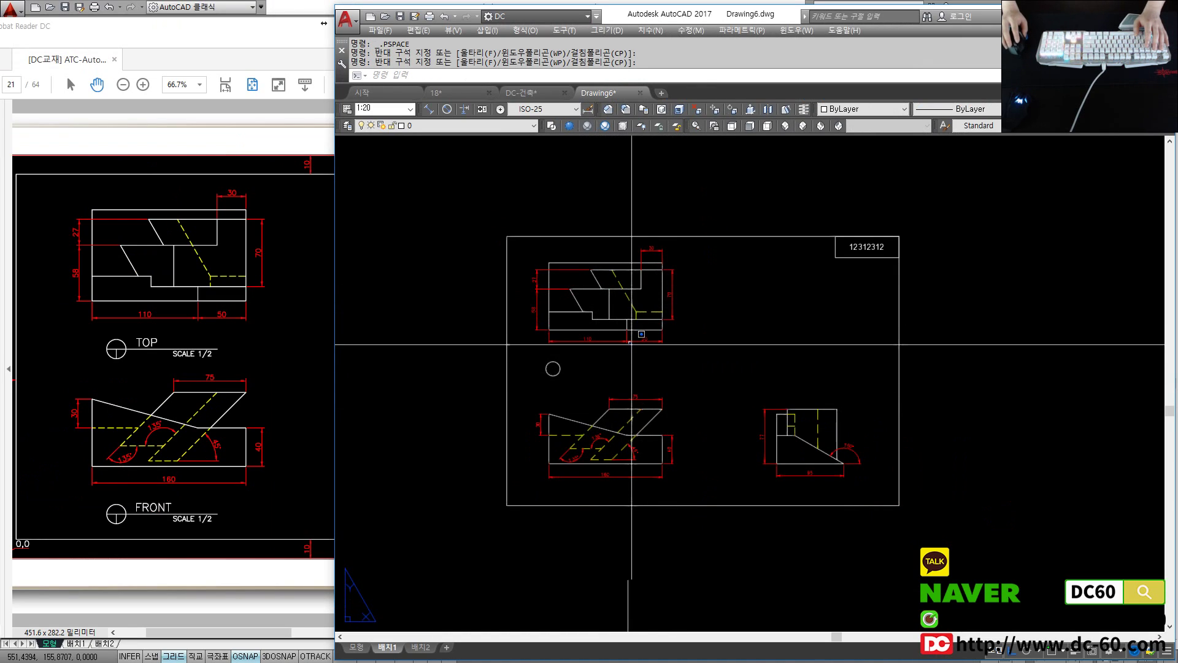
left_click(615, 365)
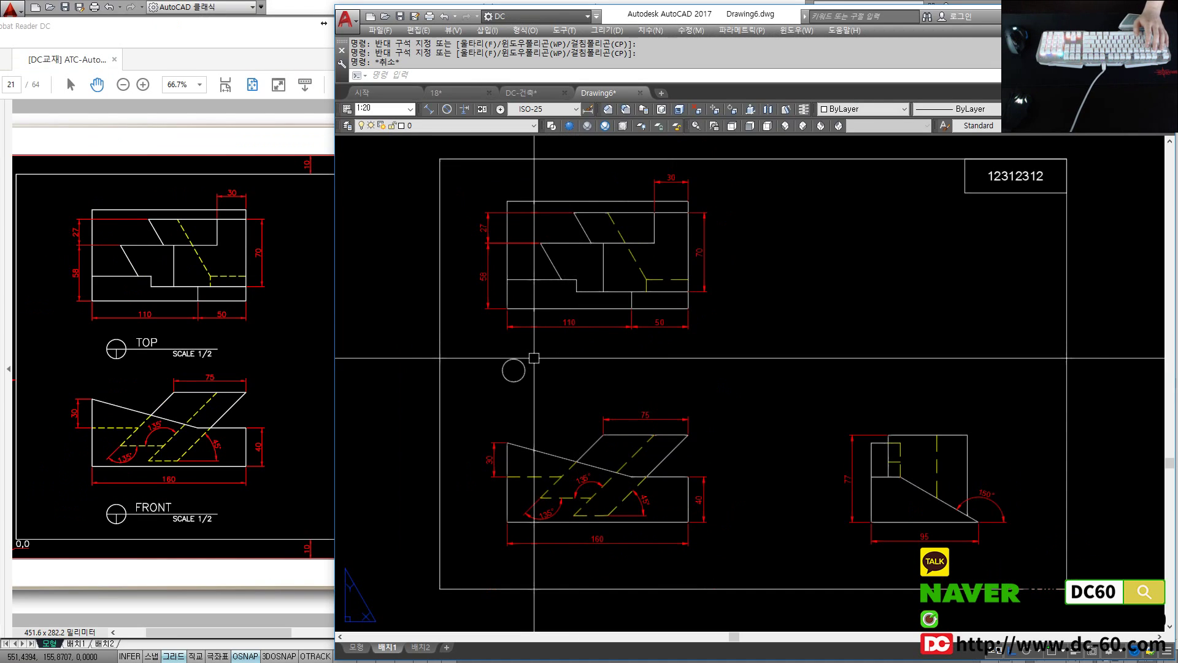
Draw a horizontal line from the circle's left quadrant to the right with ortho on.
type("l")
key("Return")
scroll(534, 358, "up", 2)
right_click(540, 378, "shift")
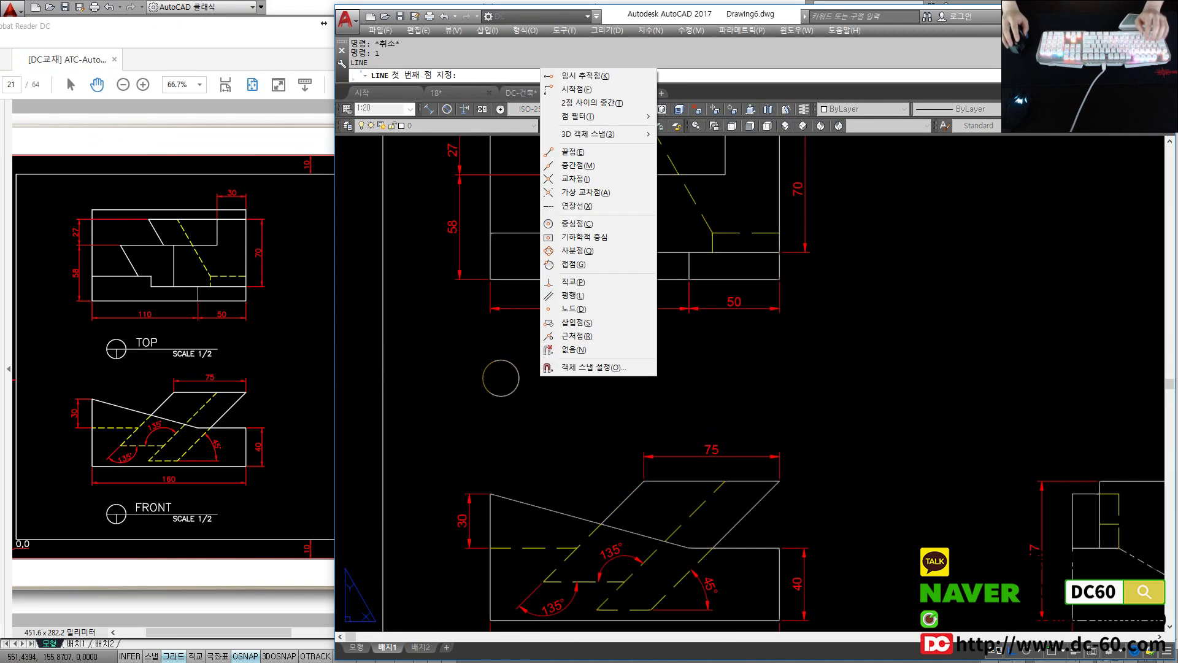
left_click(577, 252)
left_click(484, 378)
scroll(552, 380, "down", 2)
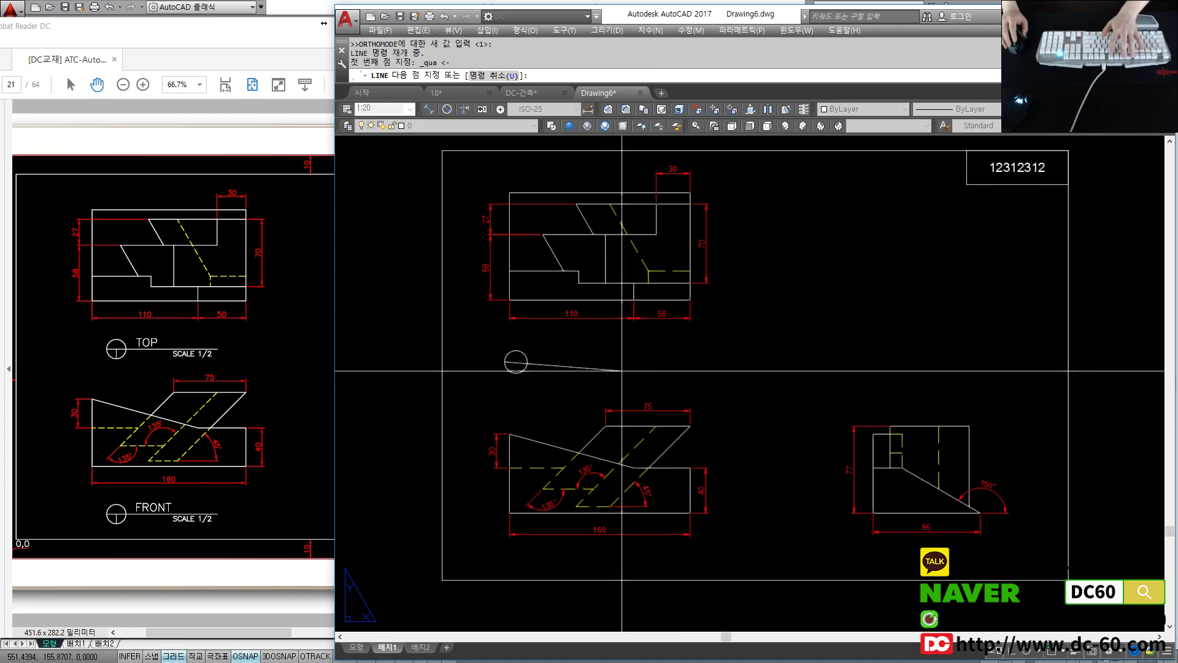
key("F8")
left_click(673, 368)
key("Return")
scroll(537, 368, "up", 2)
key("Return")
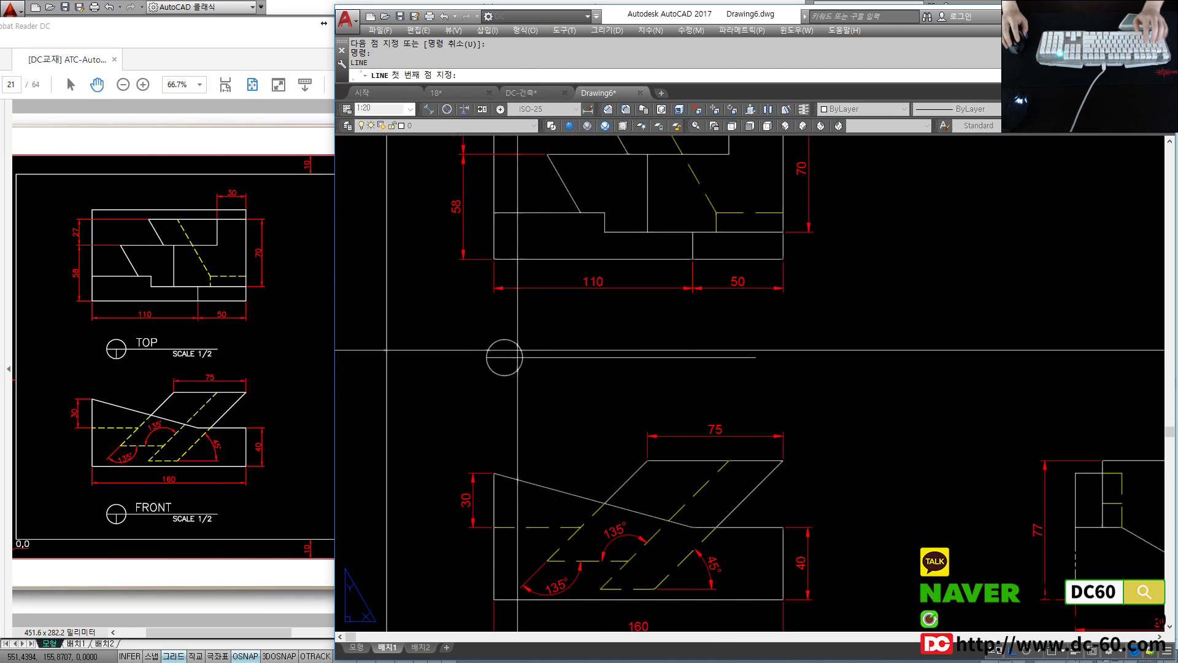
type("c")
key("Escape")
Open and cancel the Drafting Settings dialog twice with SE.
type("se")
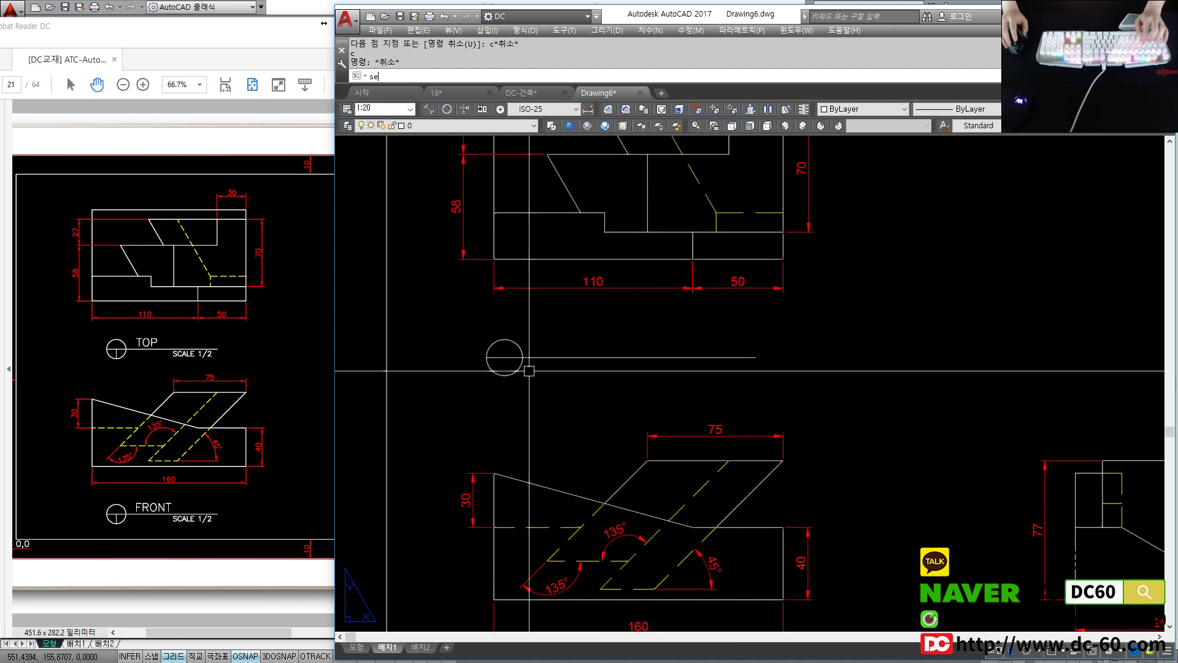
key("Return")
key("Escape")
type("se")
key("Return")
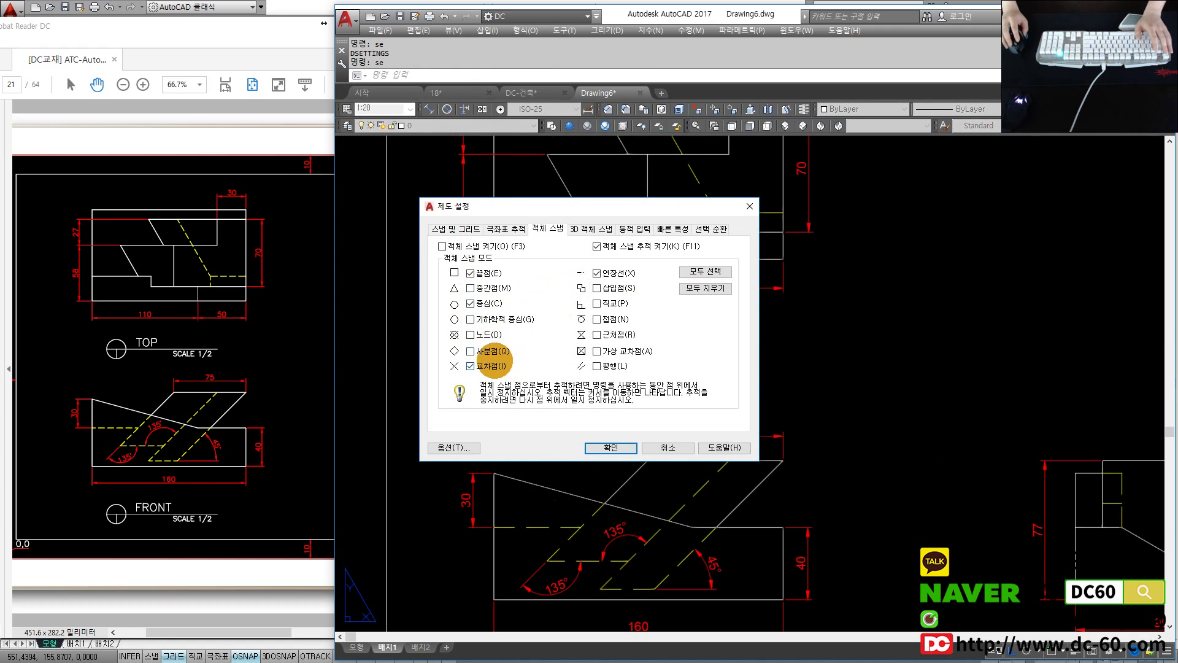
key("Escape")
Turn object snap on with F3 and zoom into the area below the top view.
type("l")
key("Return")
key("F3")
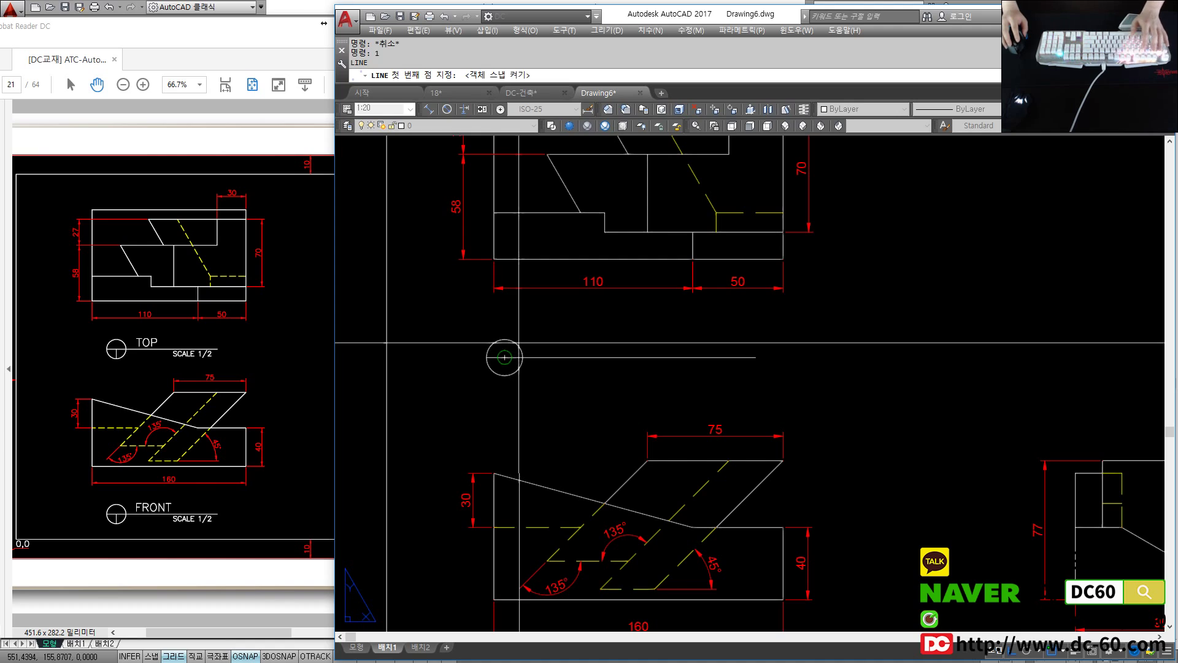
key("Escape")
type("tr")
key("Return")
key("Return")
key("Escape")
scroll(512, 350, "up", 2)
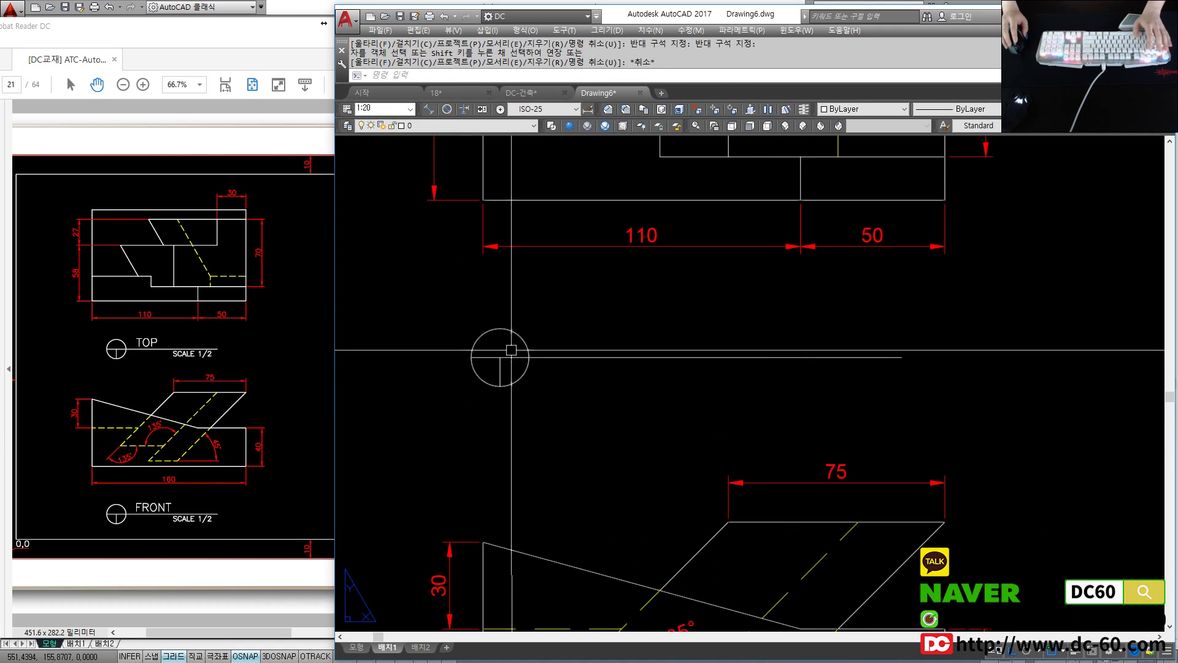
scroll(511, 350, "down", 2)
scroll(513, 383, "up", 2)
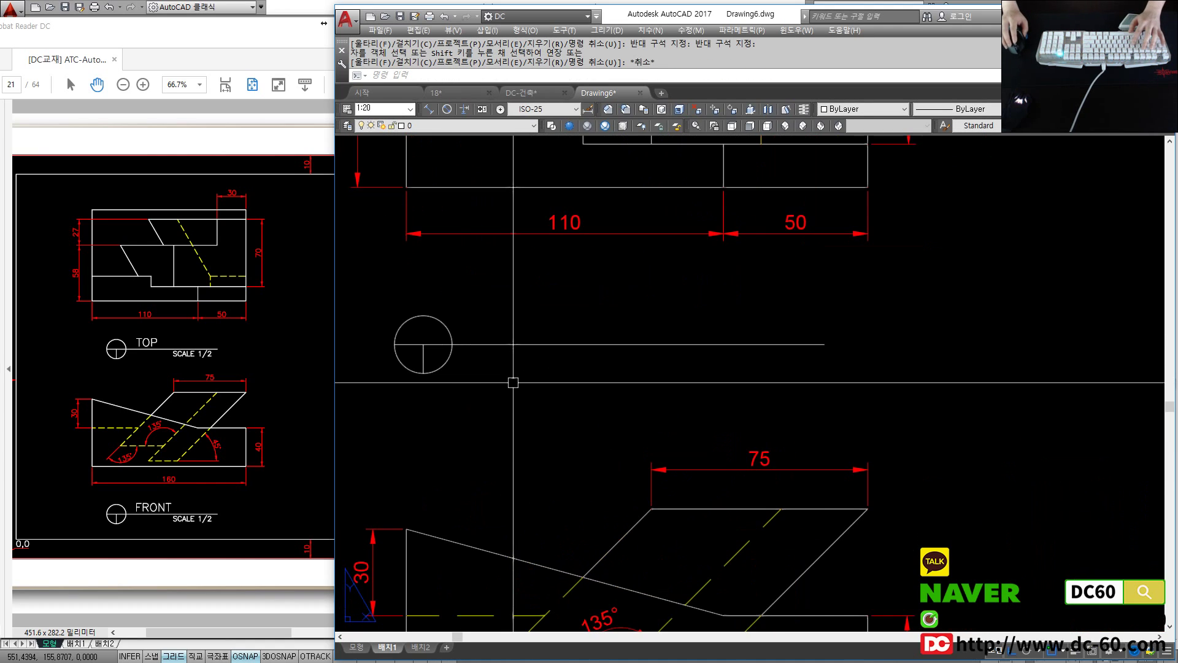
Create a multiline text box beside the label circle containing TOP and begin a second line.
type("et")
key("Return")
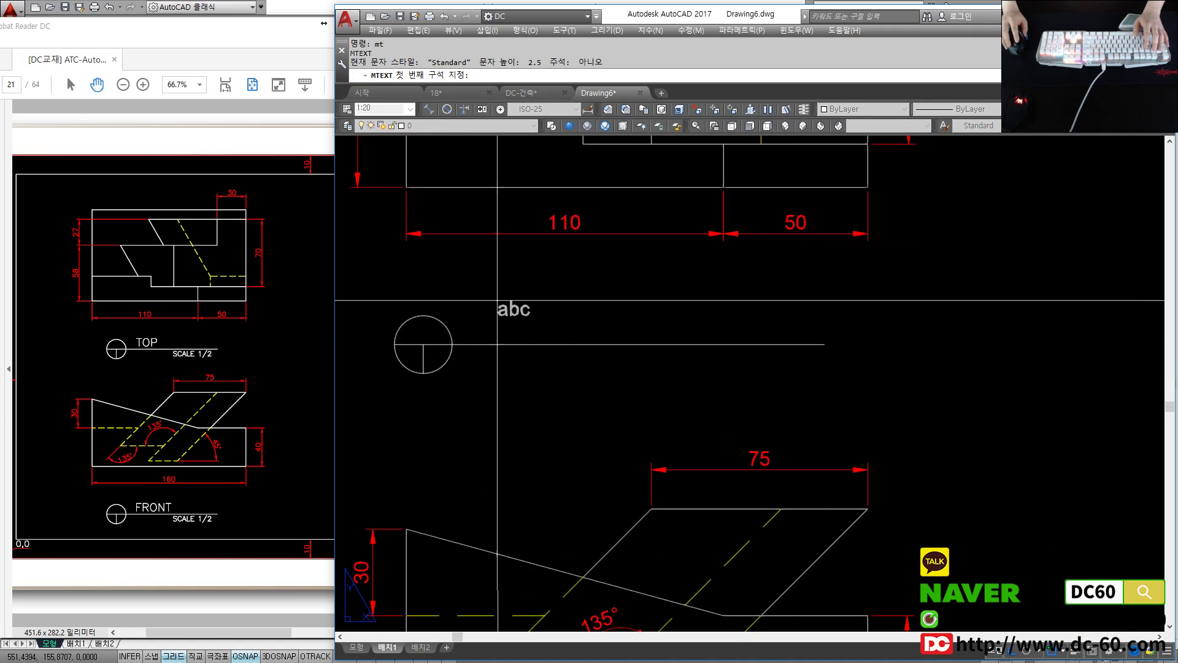
left_click(491, 294)
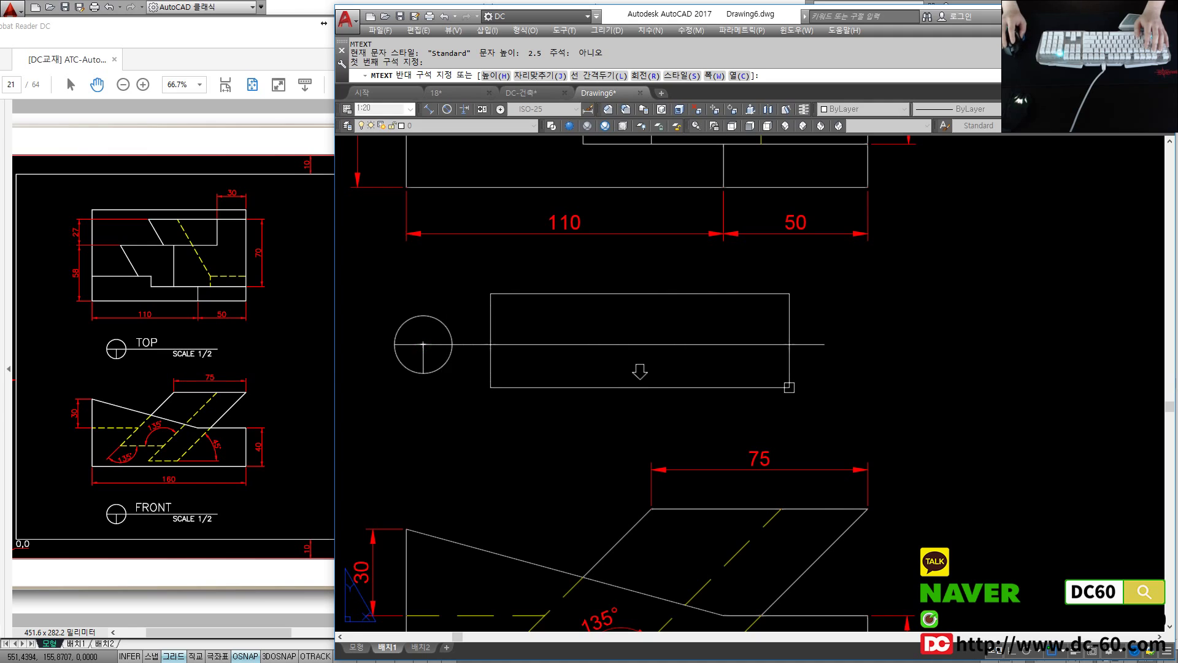
left_click(801, 391)
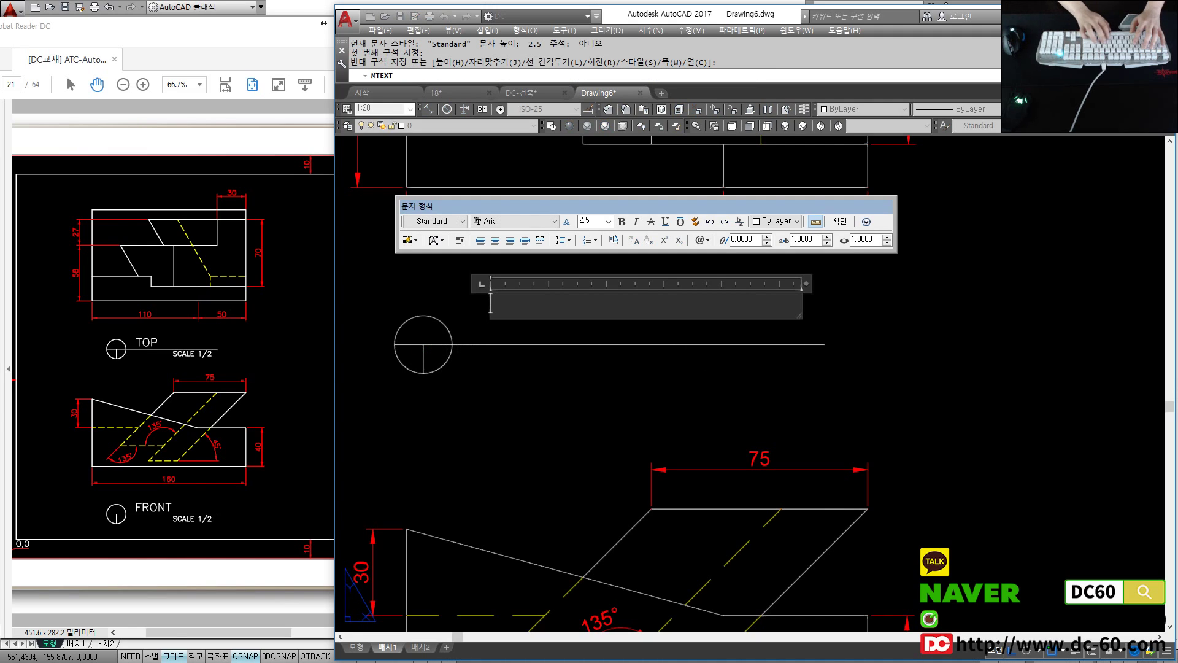
type("TOP")
key("Return")
type("S")
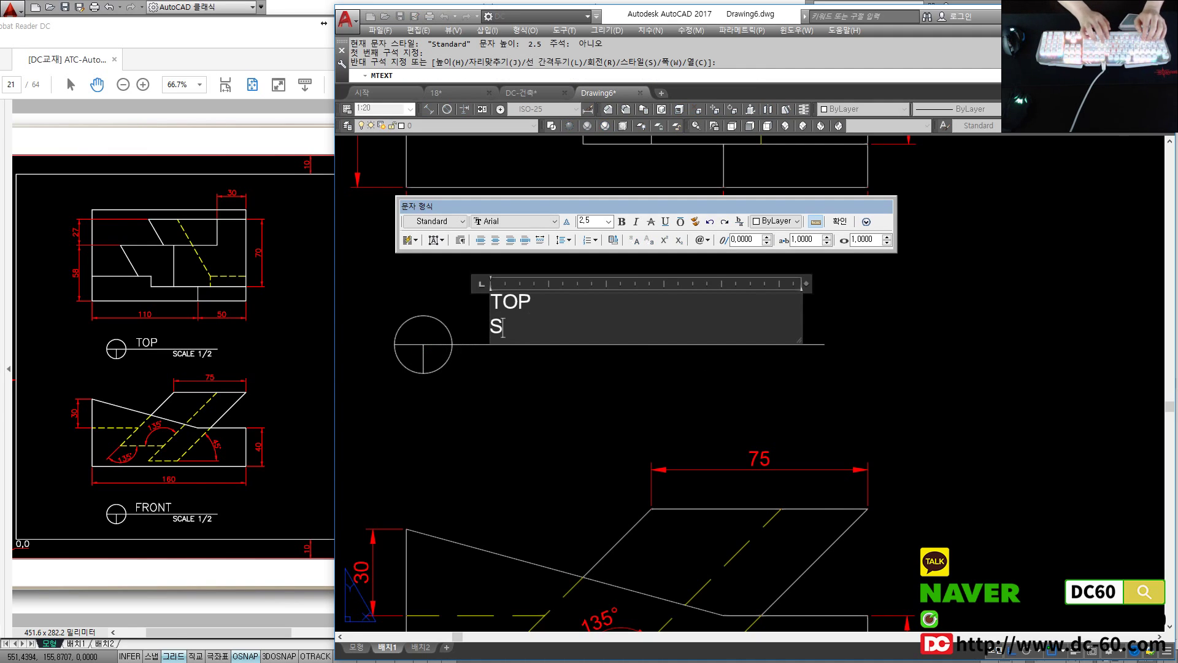
type("2")
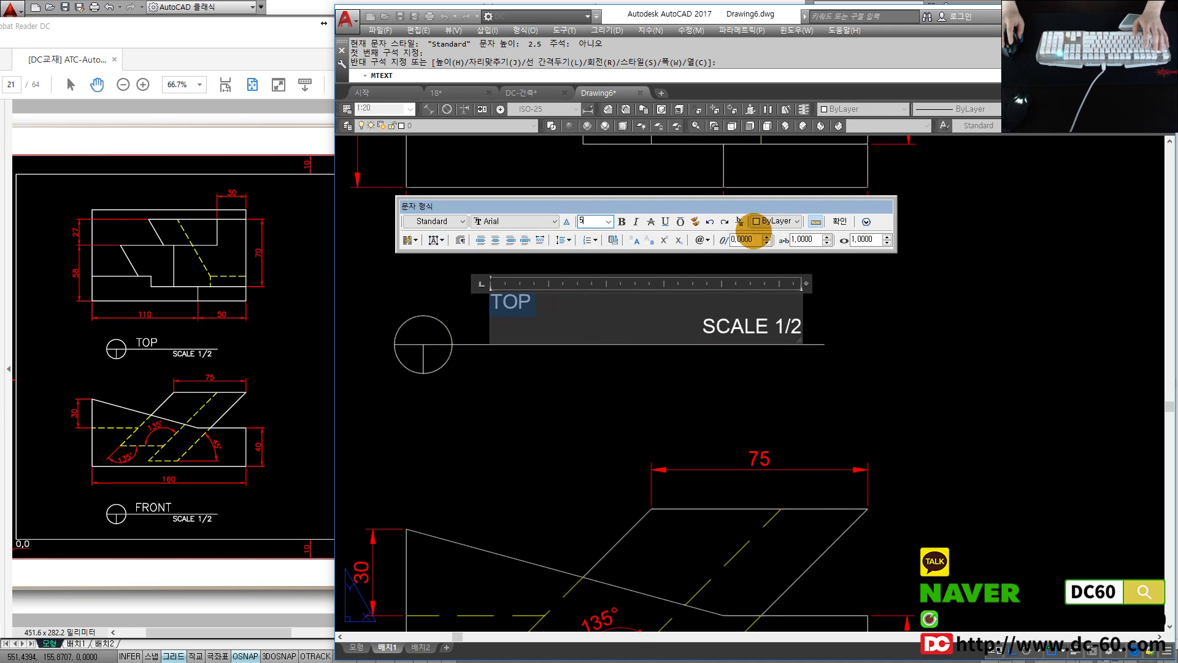
Commit the TOP label text and move it down onto its underline.
left_click(840, 220)
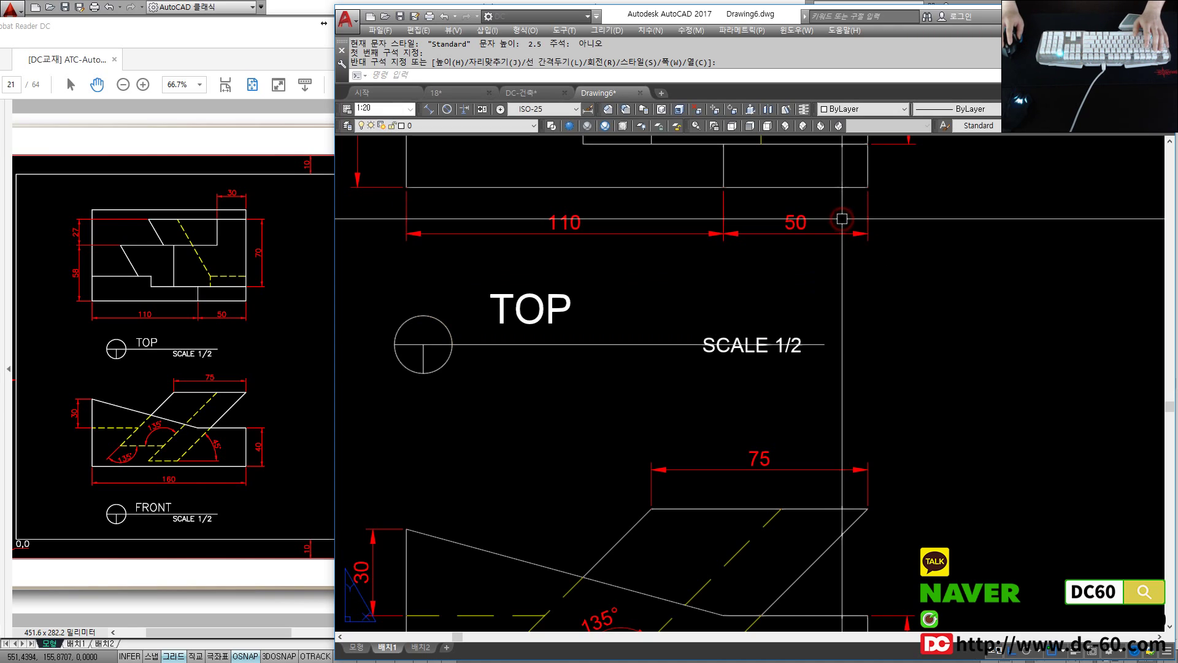
scroll(582, 300, "down", 1)
scroll(582, 300, "up", 1)
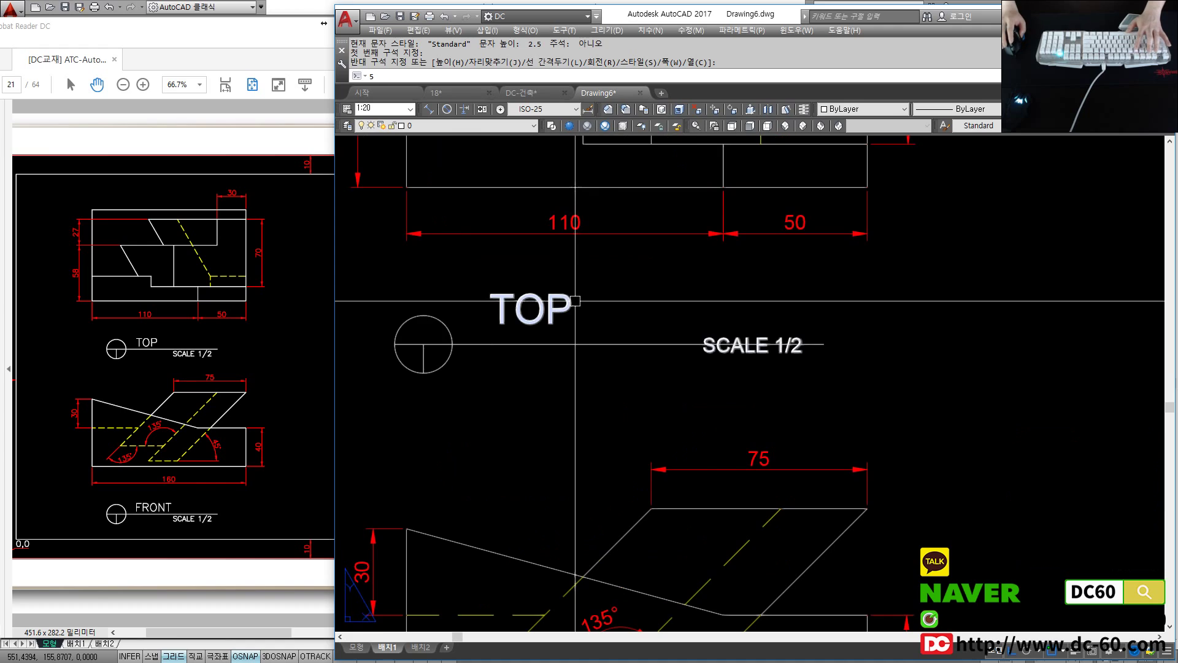
type("m")
key("Return")
left_click(571, 306)
left_click(605, 261)
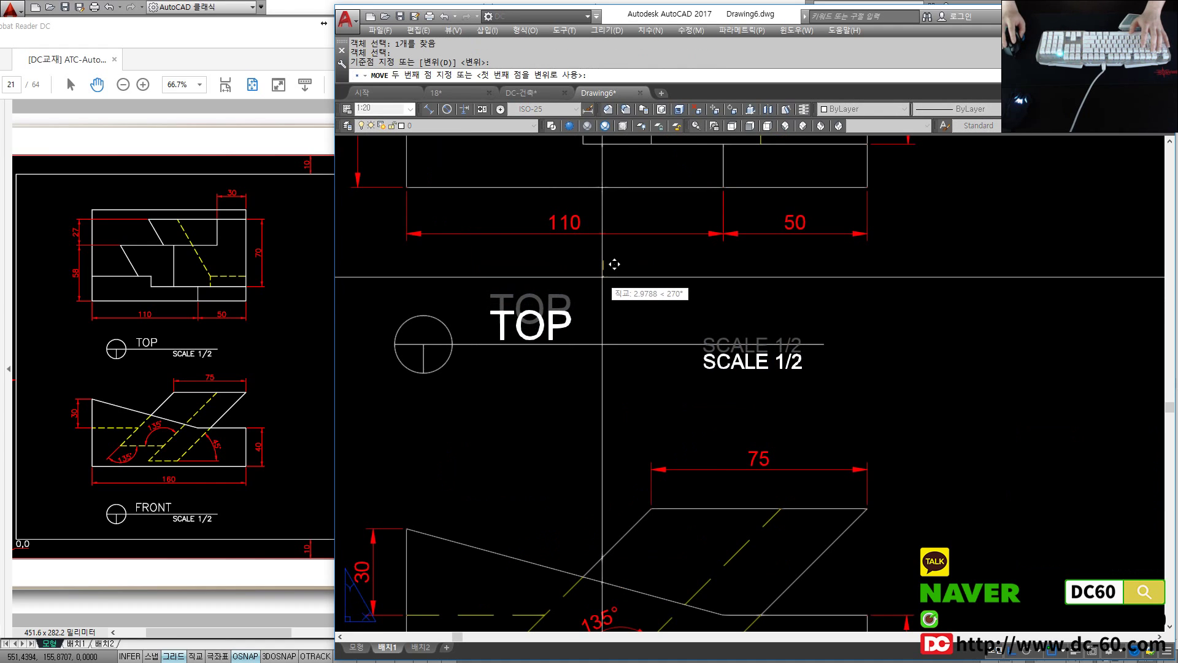
left_click(605, 270)
scroll(604, 278, "down", 4)
scroll(675, 344, "up", 2)
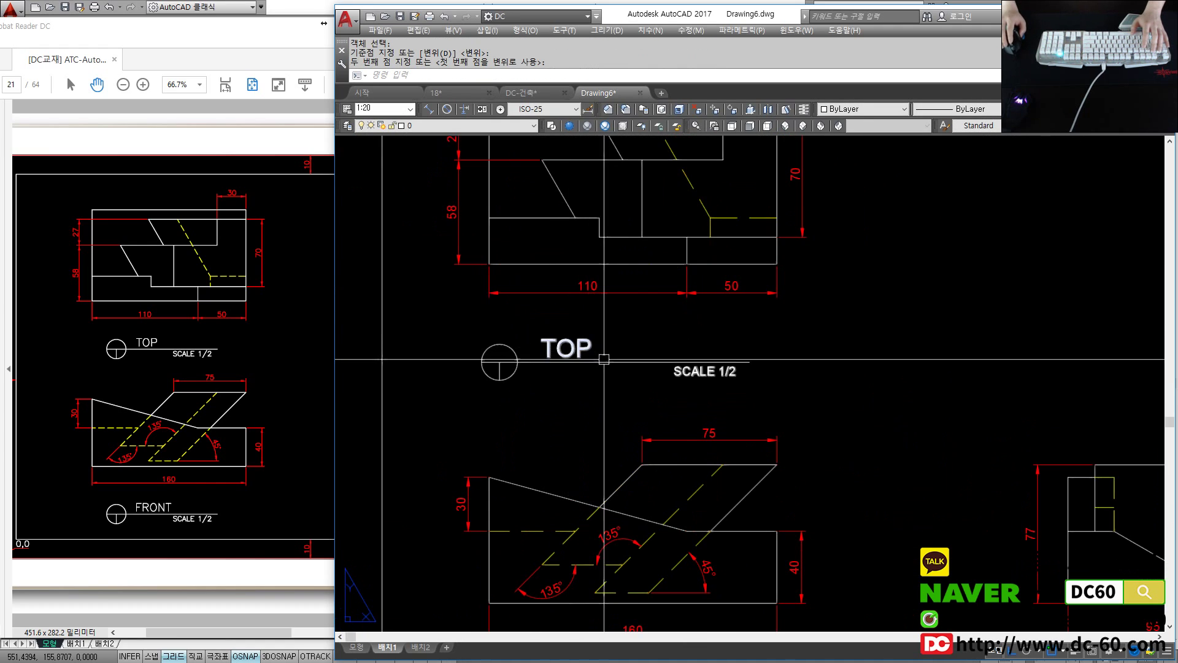
scroll(693, 345, "up", 2)
Stretch the underline's right end shorter so it fits the label.
type("s")
key("Return")
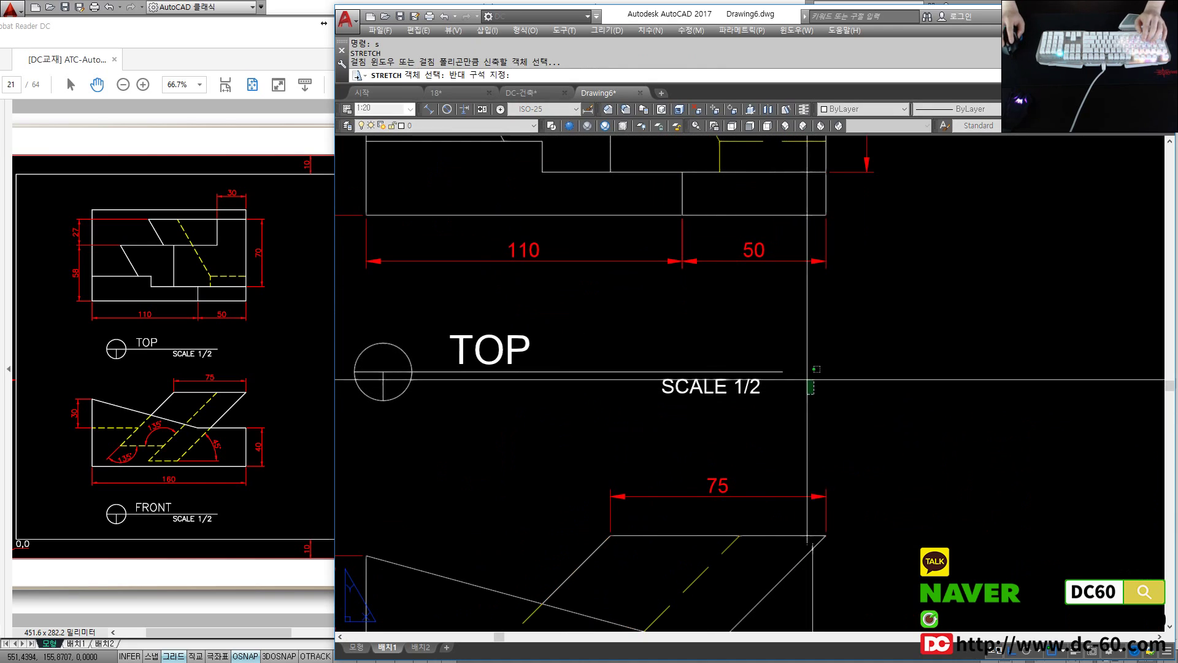
left_click(791, 391)
left_click(771, 356)
key("Return")
key("Escape")
left_click(767, 371)
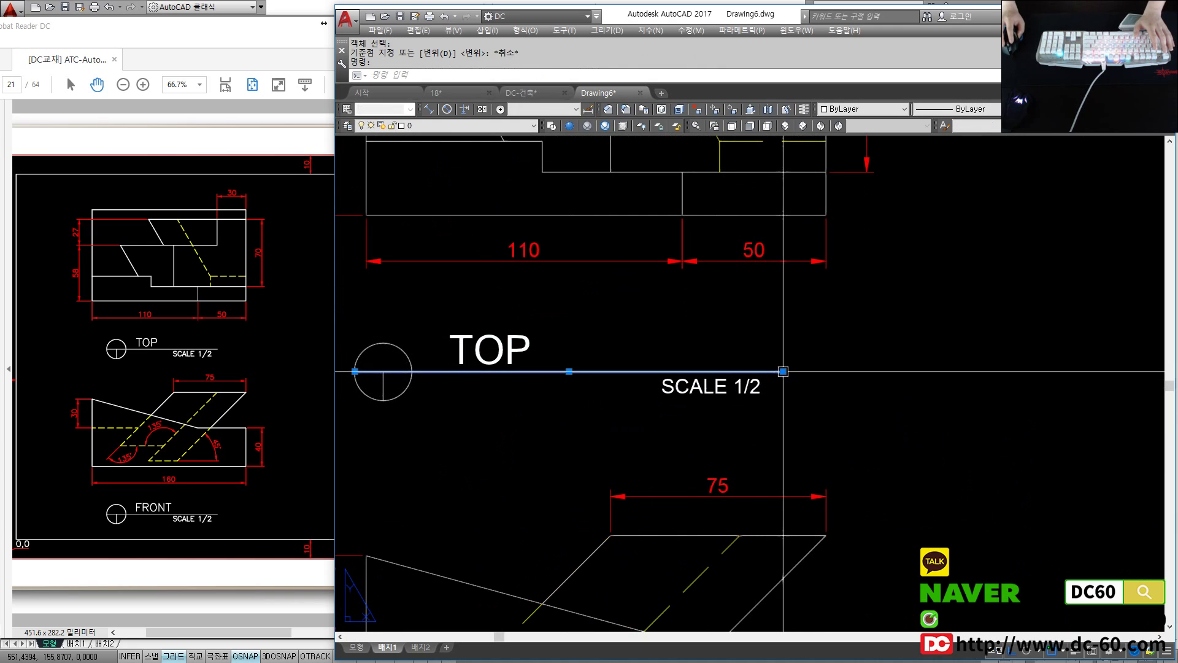
key("Escape")
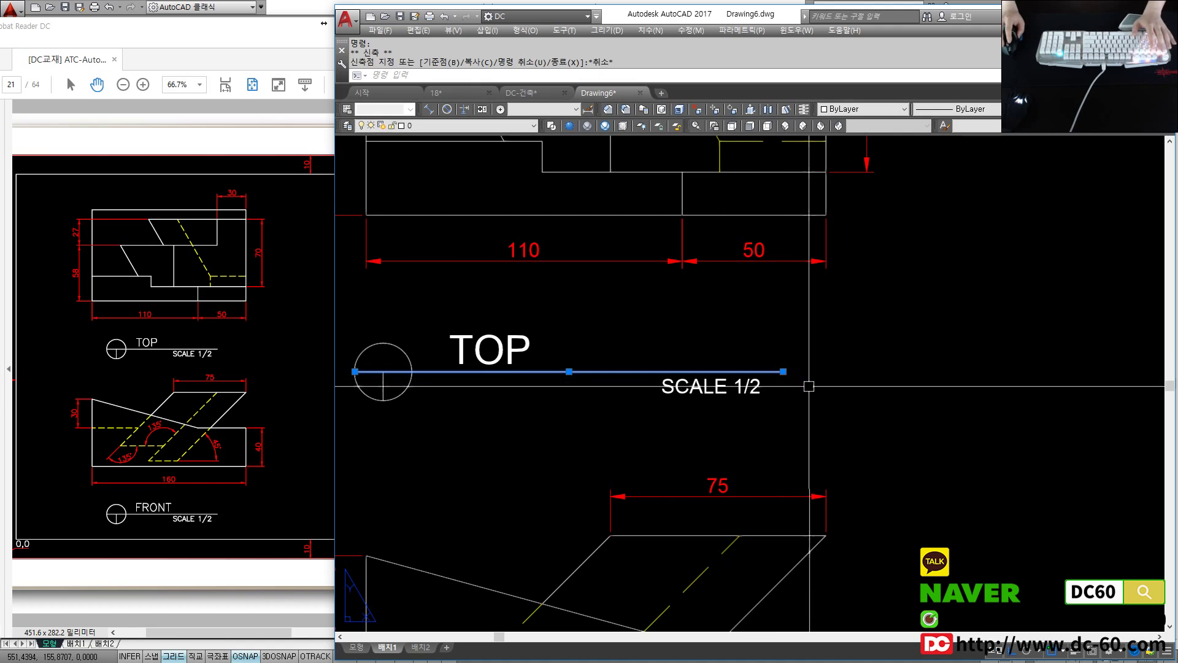
key("Escape")
type("s")
key("Return")
left_click(802, 385)
left_click(783, 338)
key("Return")
left_click(724, 337)
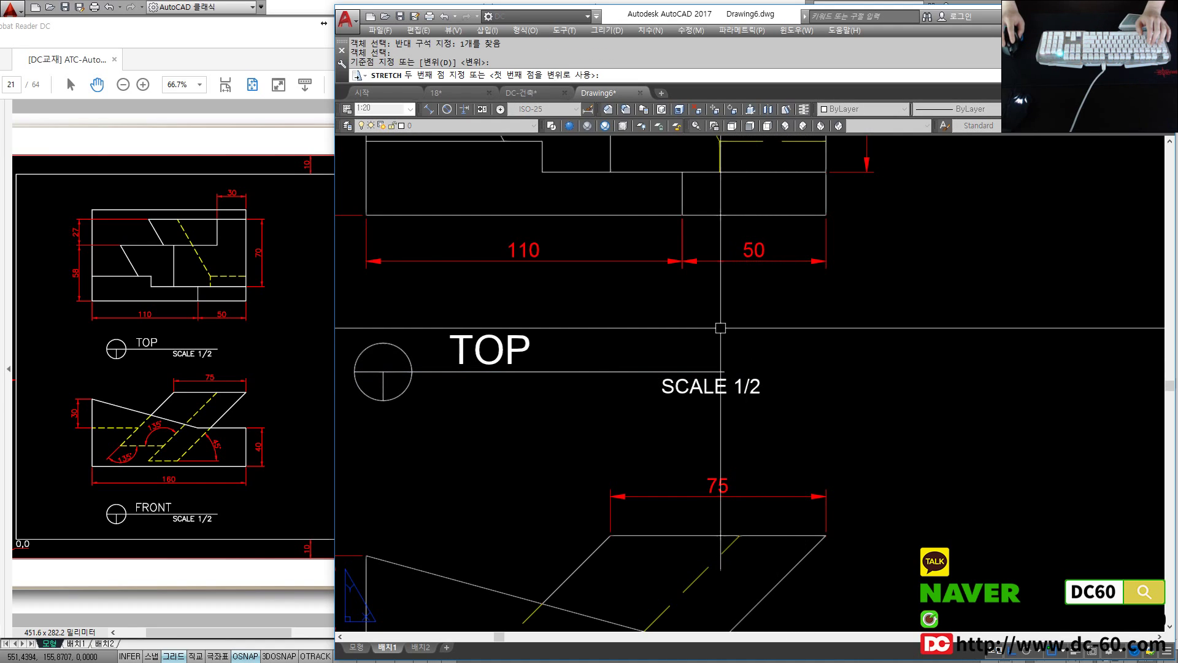
Shift the TOP / SCALE 1/2 text slightly left along the shortened underline.
type("m")
key("Return")
left_click(501, 349)
key("Return")
left_click(632, 363)
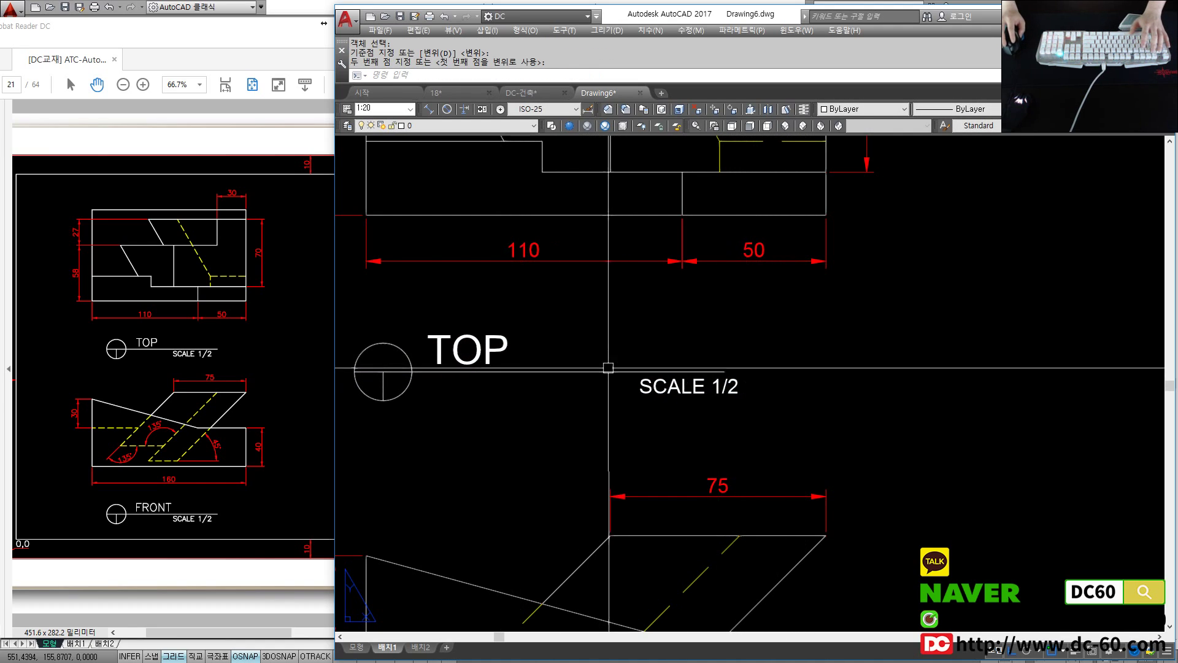
left_click(678, 382)
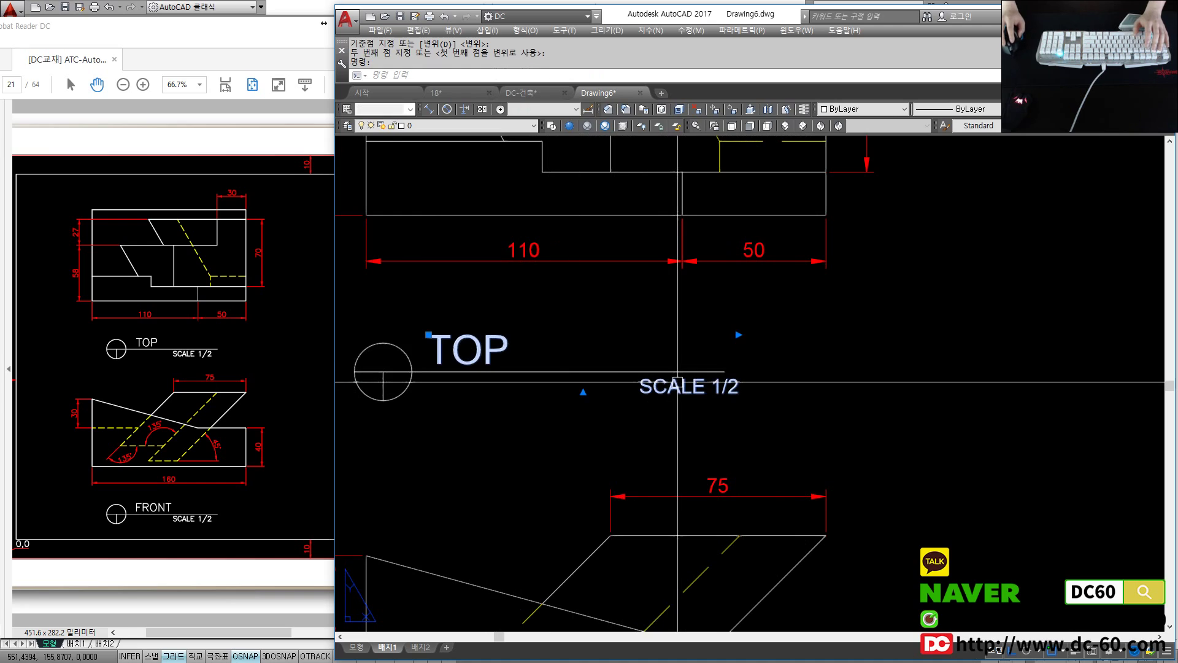
left_click(738, 334)
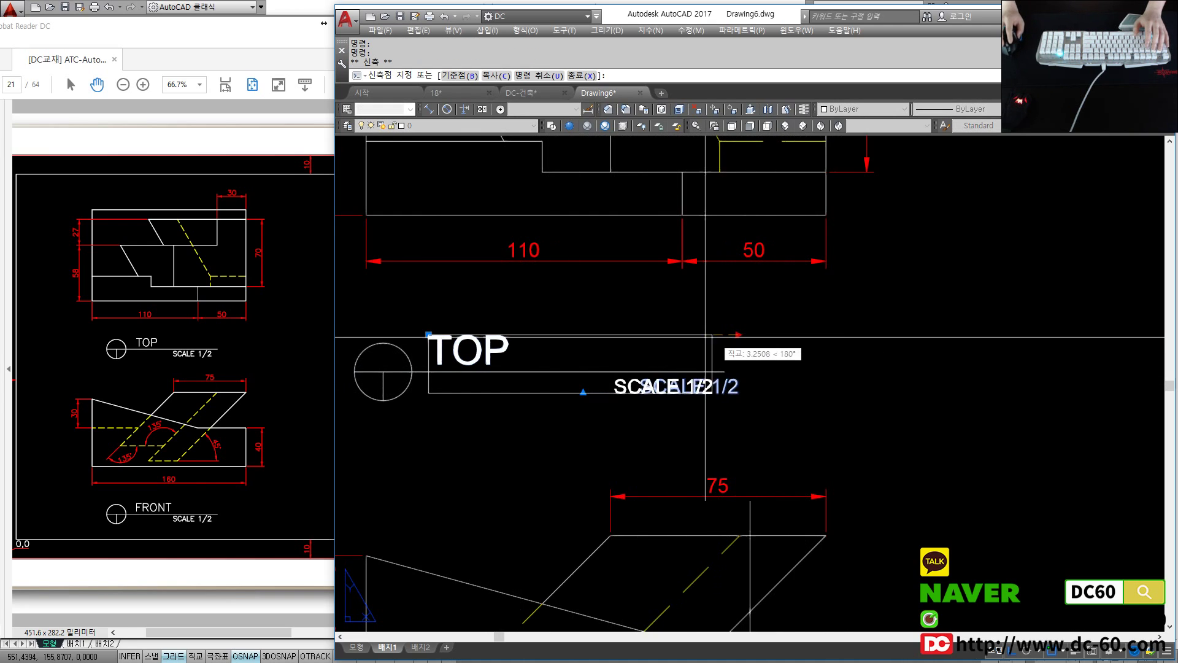
key("Escape")
scroll(706, 369, "down", 4)
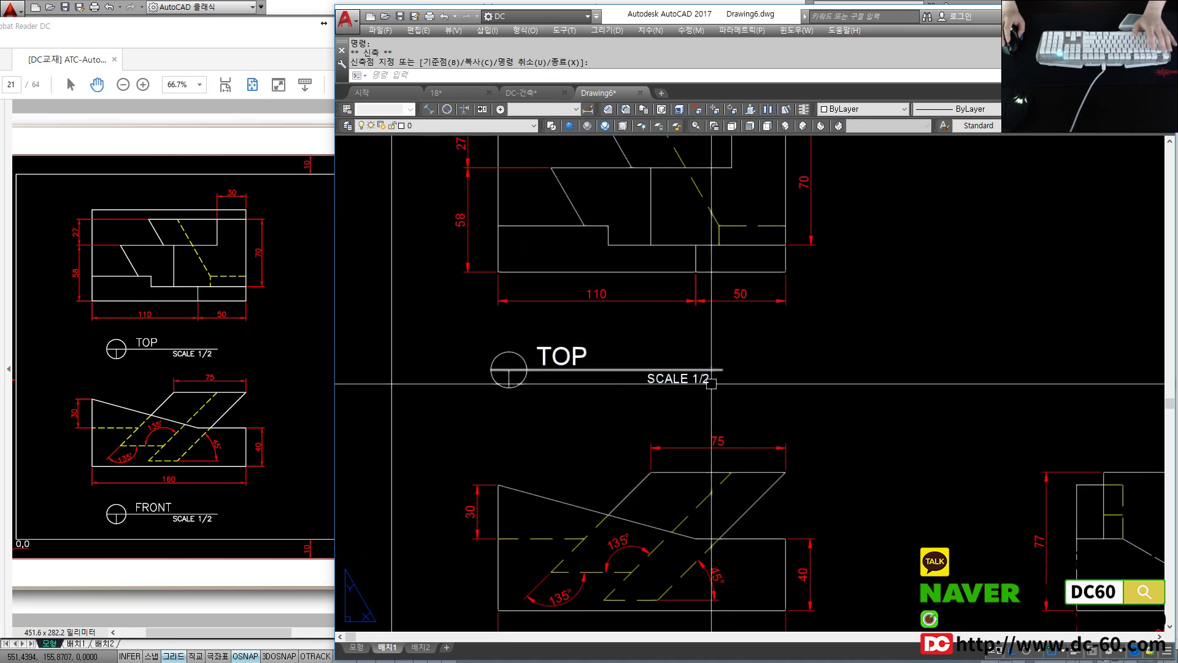
type("m")
key("Return")
left_click(655, 368)
key("Escape")
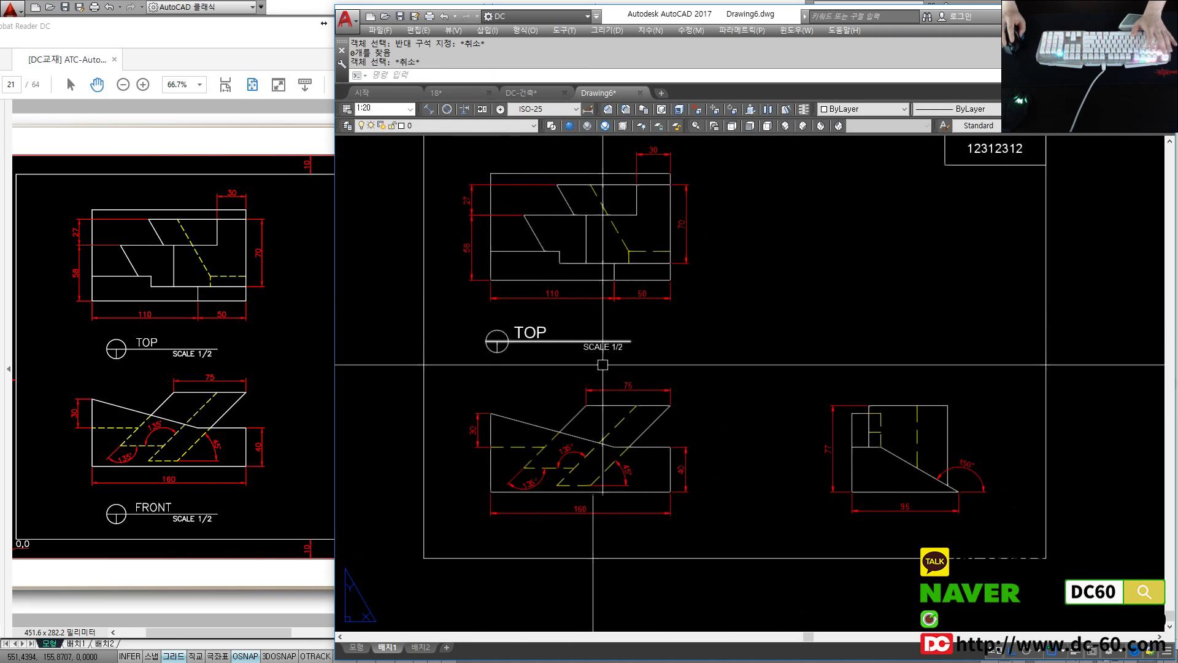
type("m")
key("Return")
left_click(721, 469)
left_click(472, 189)
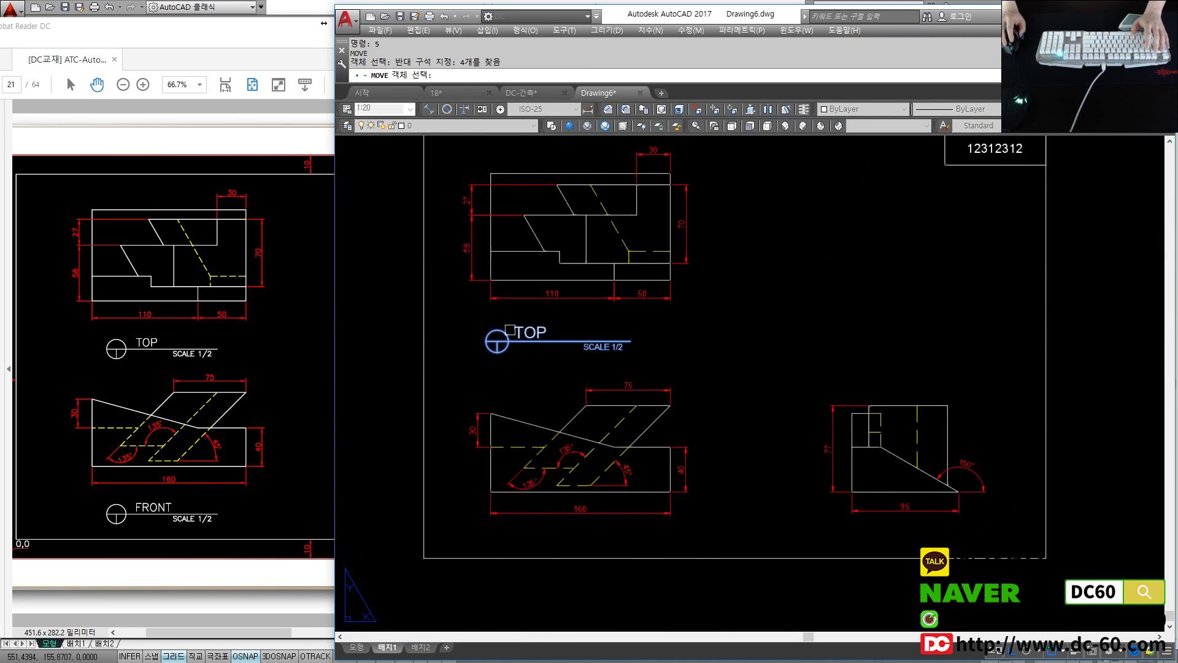
key("Return")
left_click(600, 356)
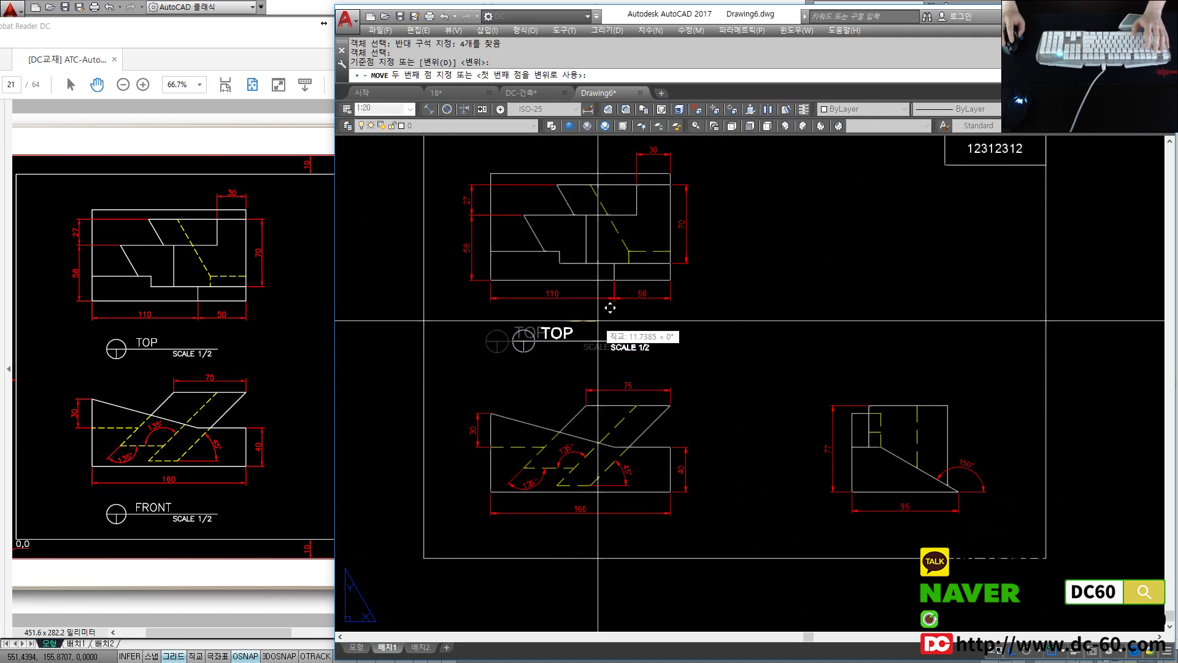
left_click(628, 354)
type("co")
key("Return")
type("p")
key("Return")
key("Return")
left_click(692, 278)
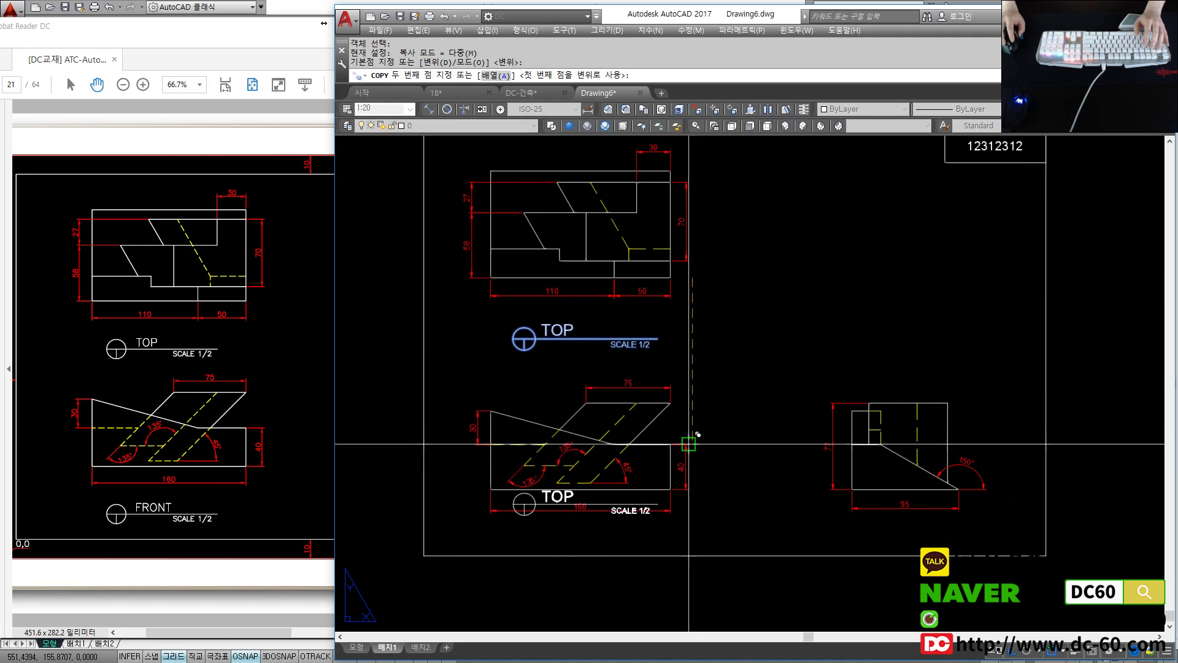
left_click(699, 468)
key("Return")
key("Return")
middle_click_drag(706, 429, 706, 349)
left_click(540, 439)
key("Return")
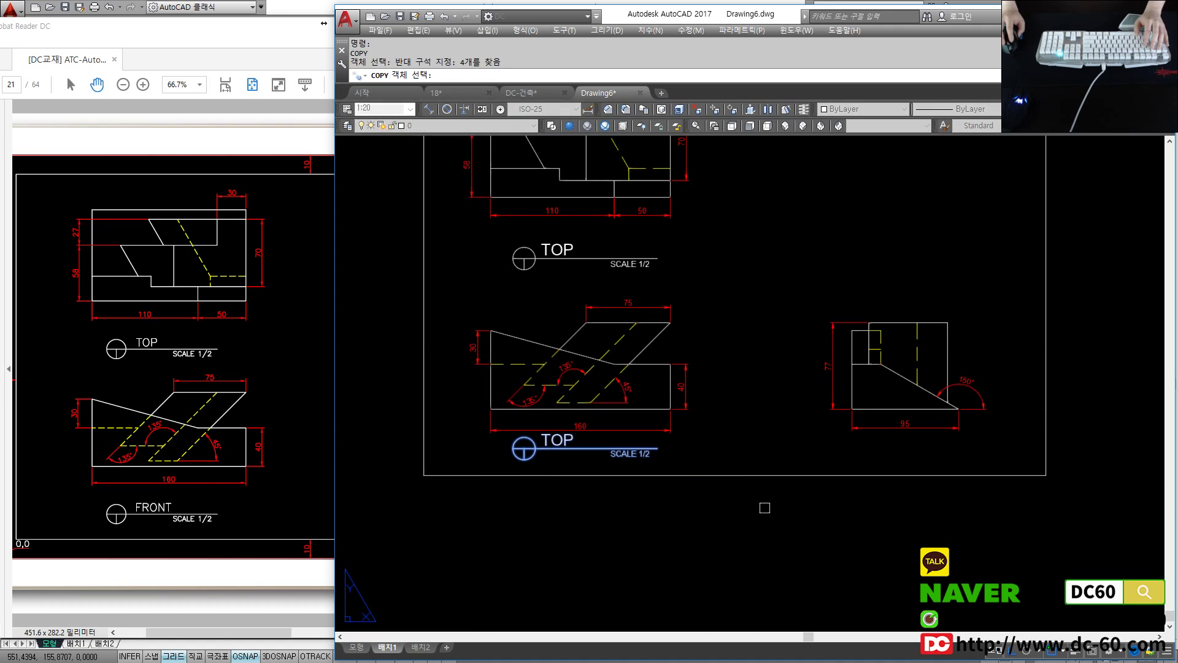
left_click(512, 347)
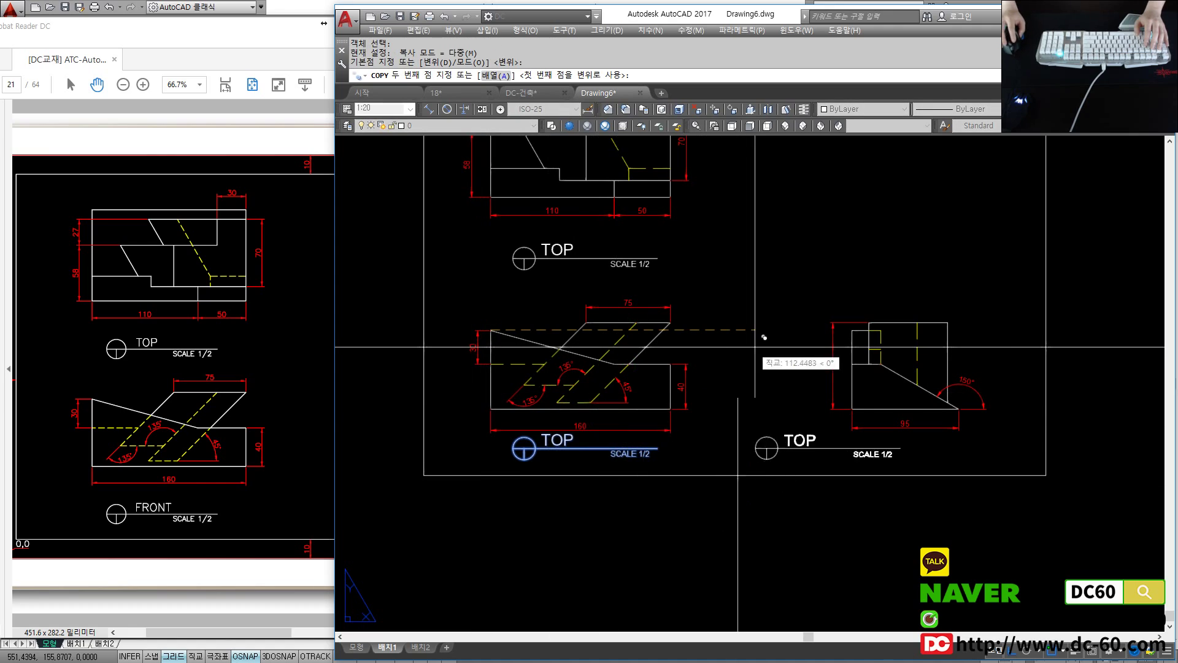
left_click(808, 338)
key("Escape")
type("m")
key("Return")
middle_click_drag(458, 398, 408, 428)
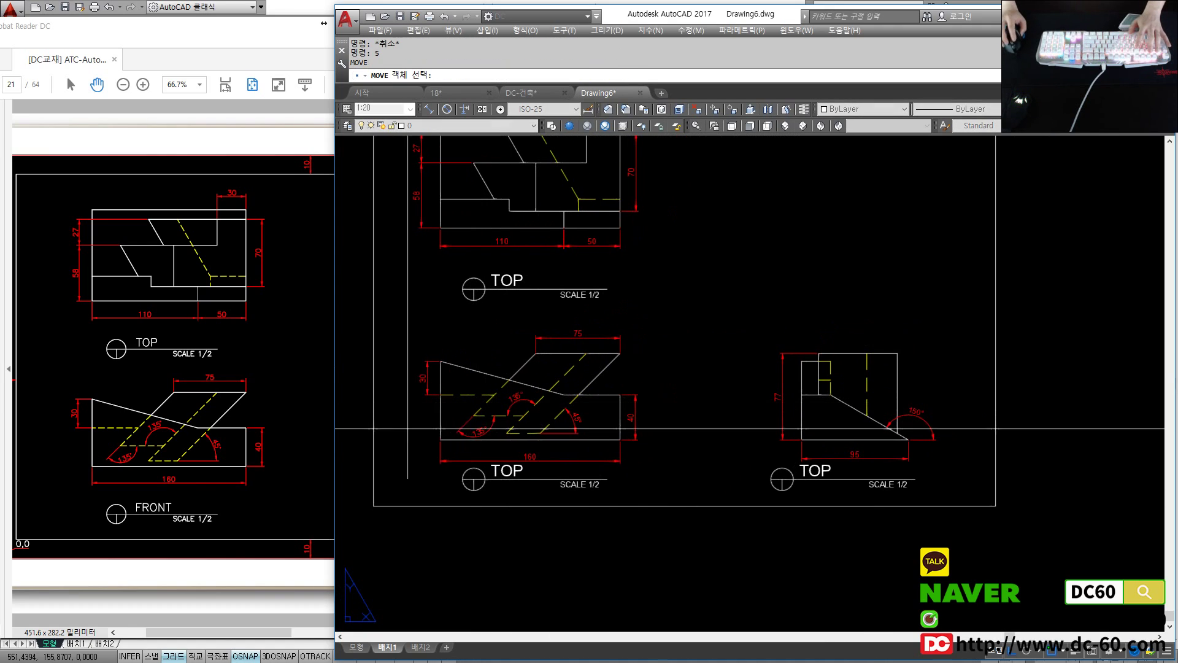
left_click(408, 428)
left_click(946, 495)
scroll(728, 439, "up", 2)
key("Return")
left_click(749, 411)
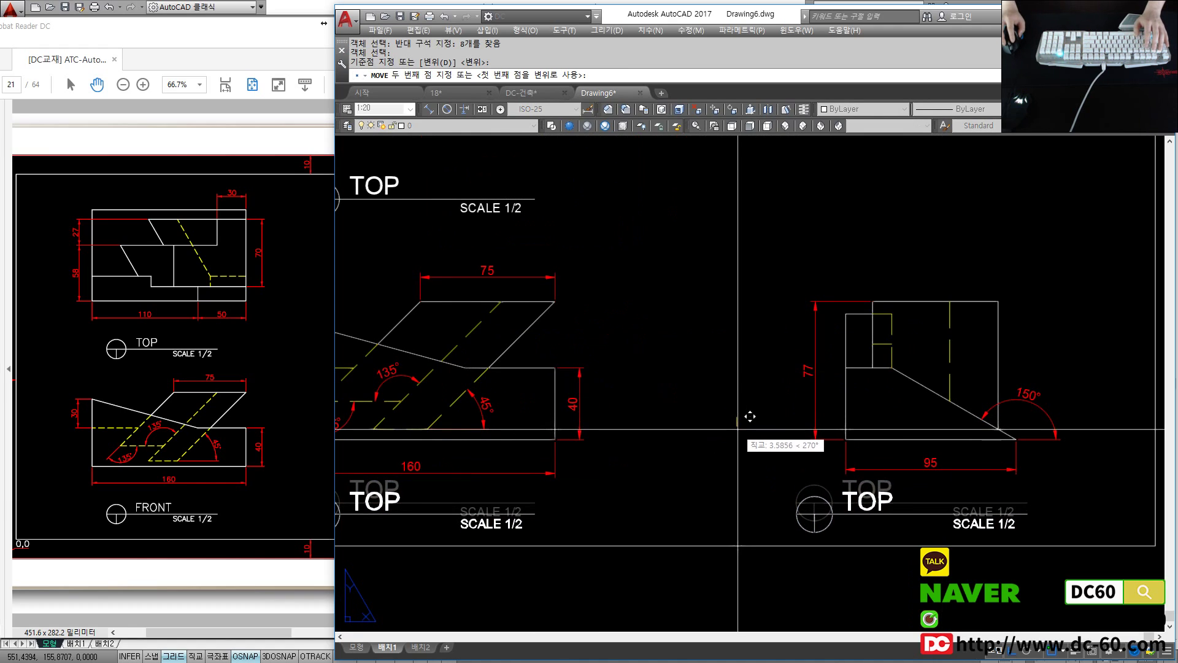
left_click(750, 416)
scroll(738, 429, "down", 2)
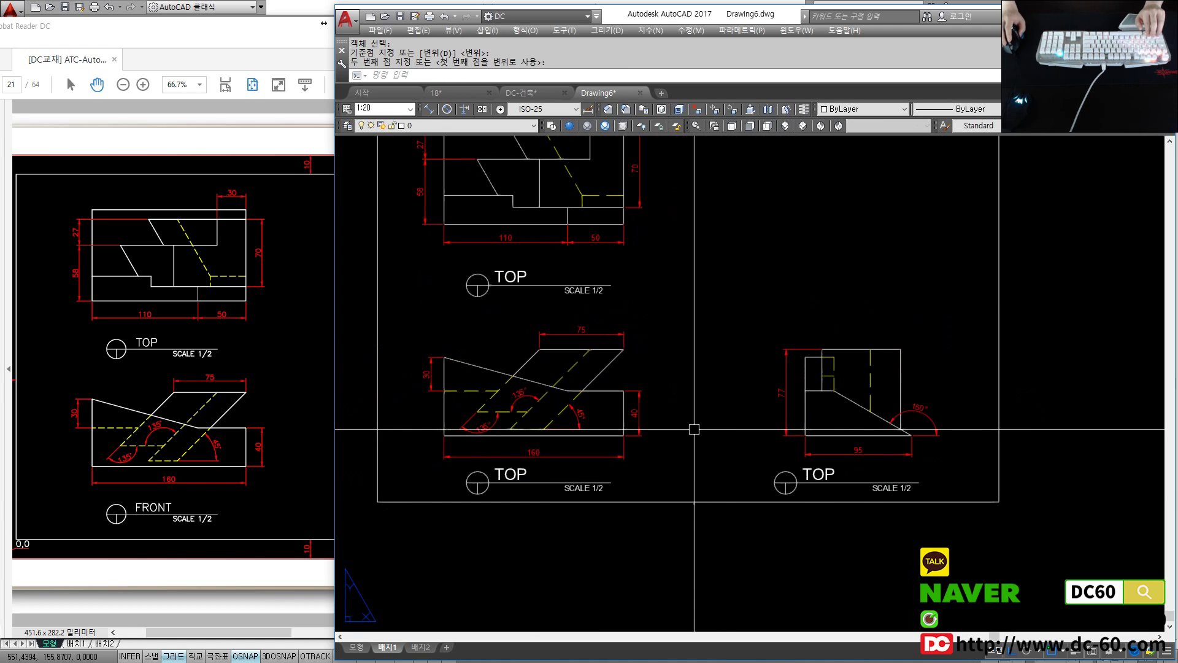
scroll(694, 429, "up", 2)
scroll(691, 429, "down", 2)
middle_click_drag(652, 461, 692, 429)
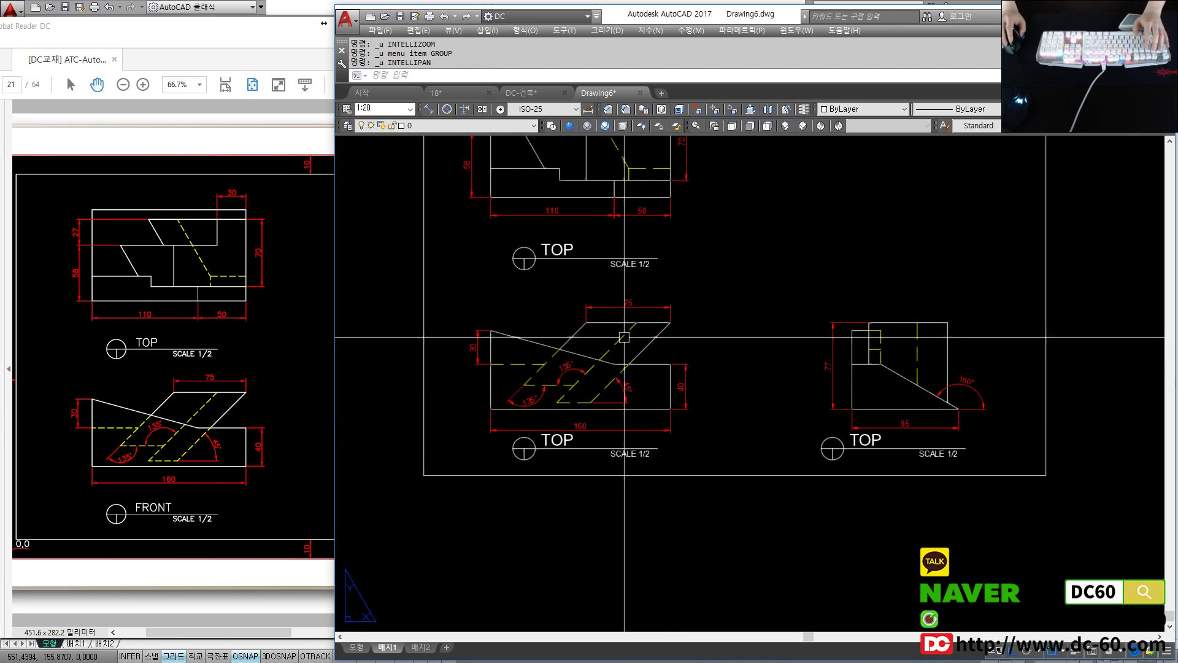
Undo the accidental pan inside the front view's viewport to restore its original position.
left_click(356, 646)
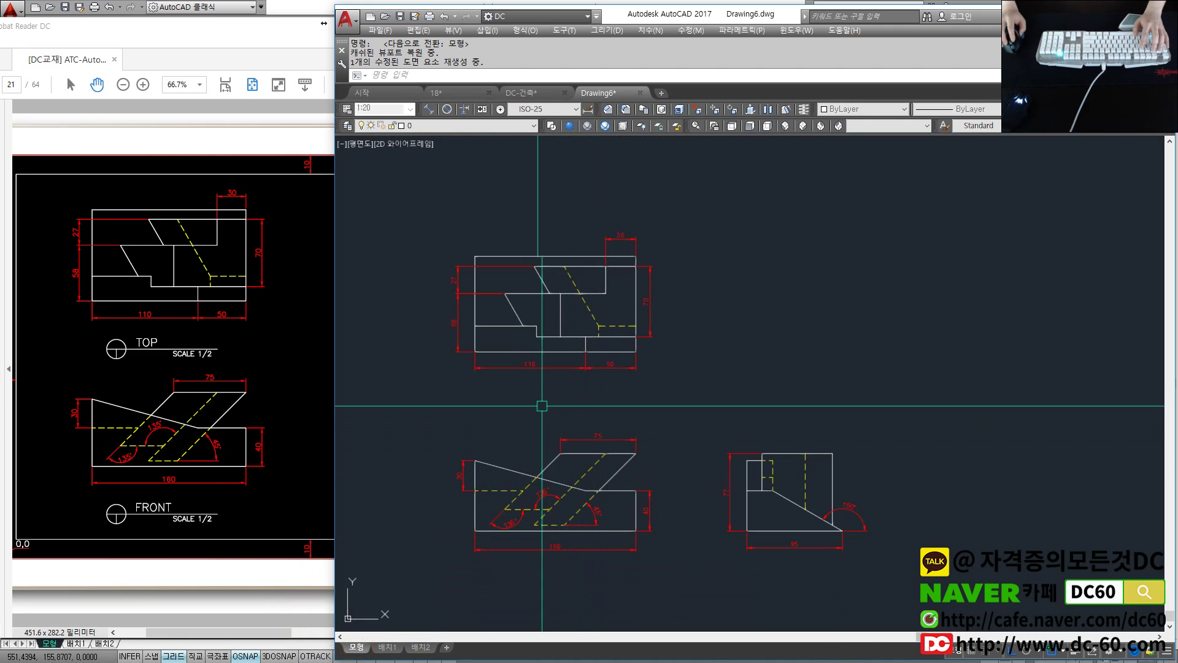
left_click(387, 646)
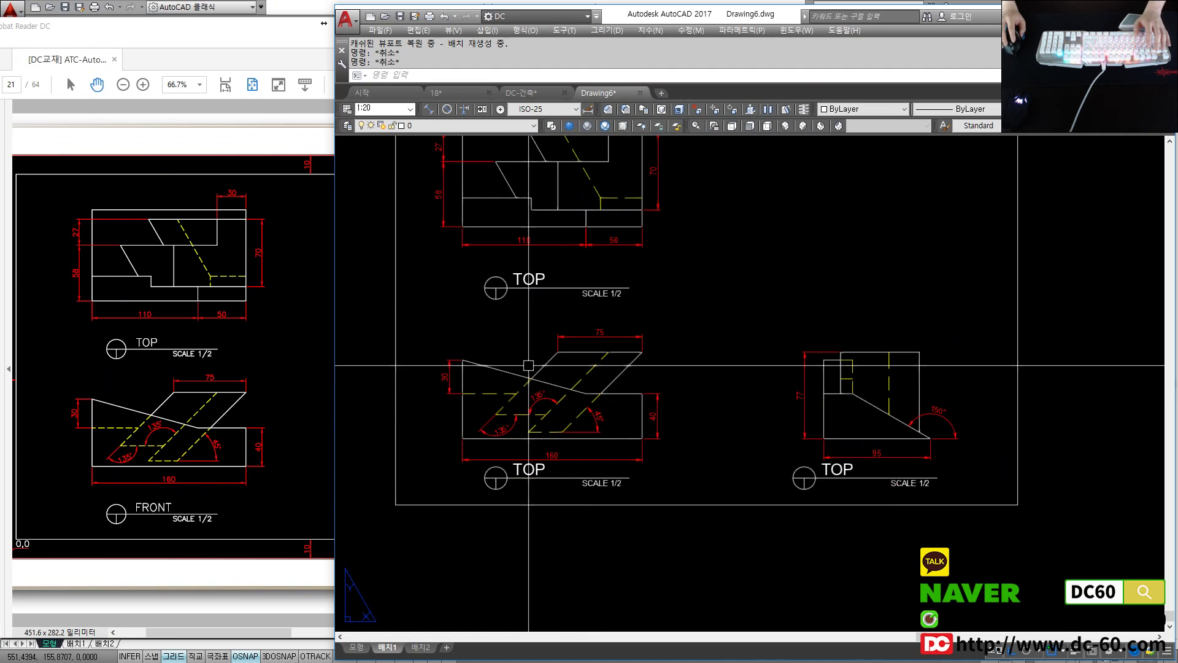
double_click(550, 359)
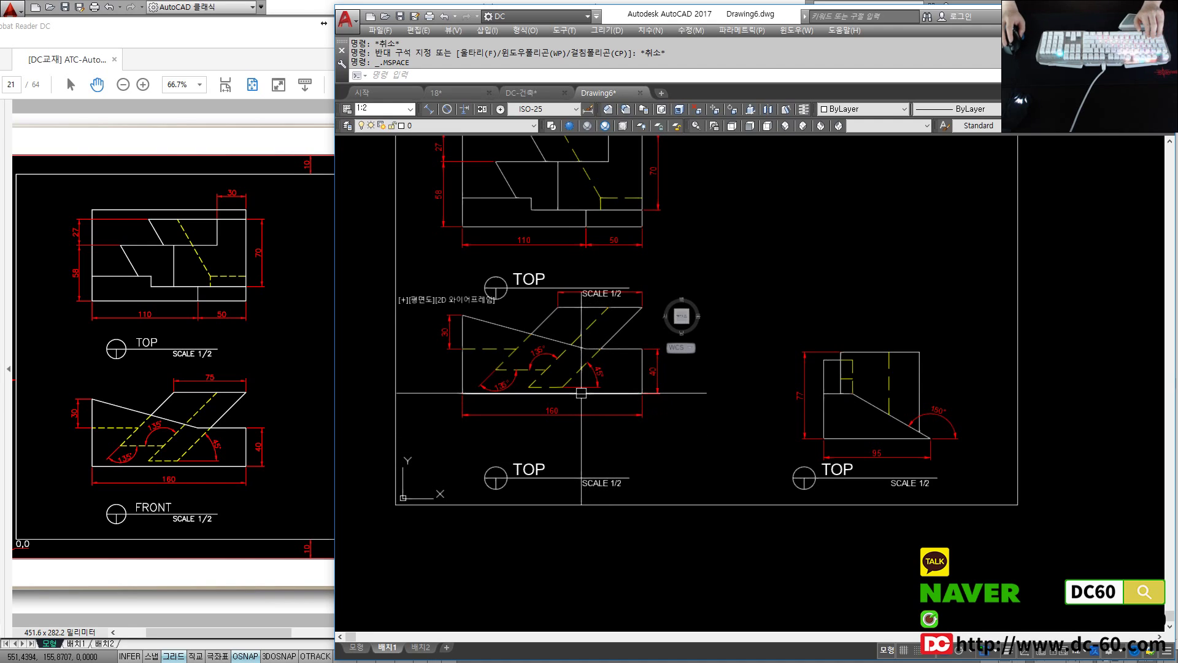
key("ctrl+z")
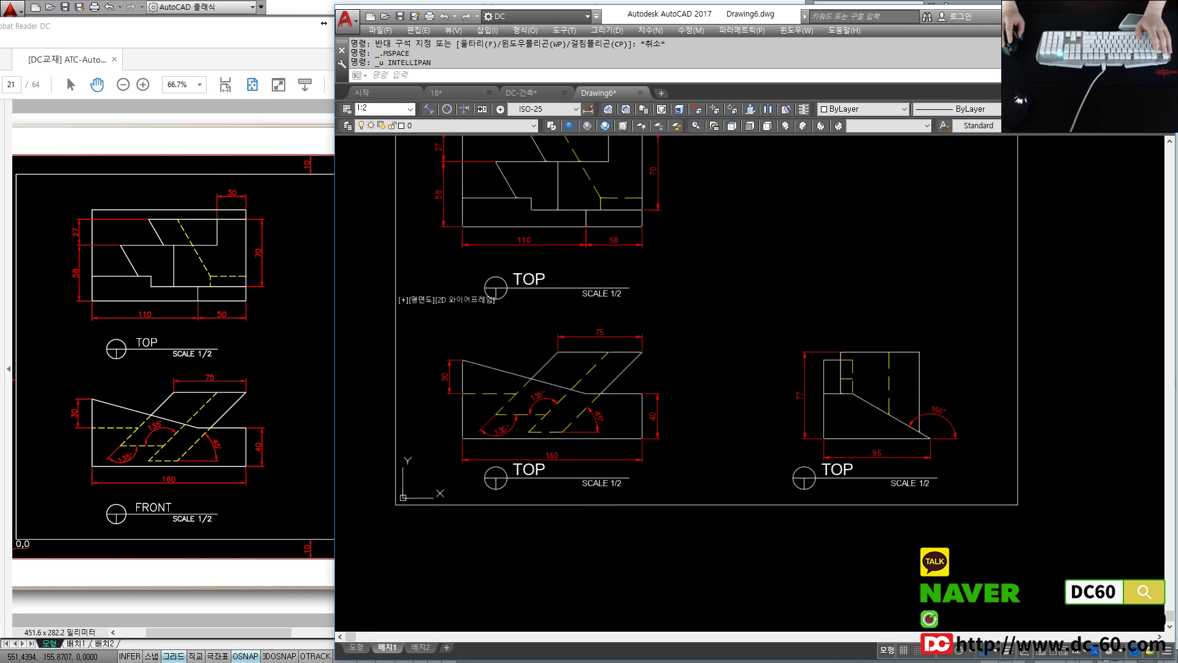
Return to paper space and turn on the Mview viewport border layer.
double_click(536, 533)
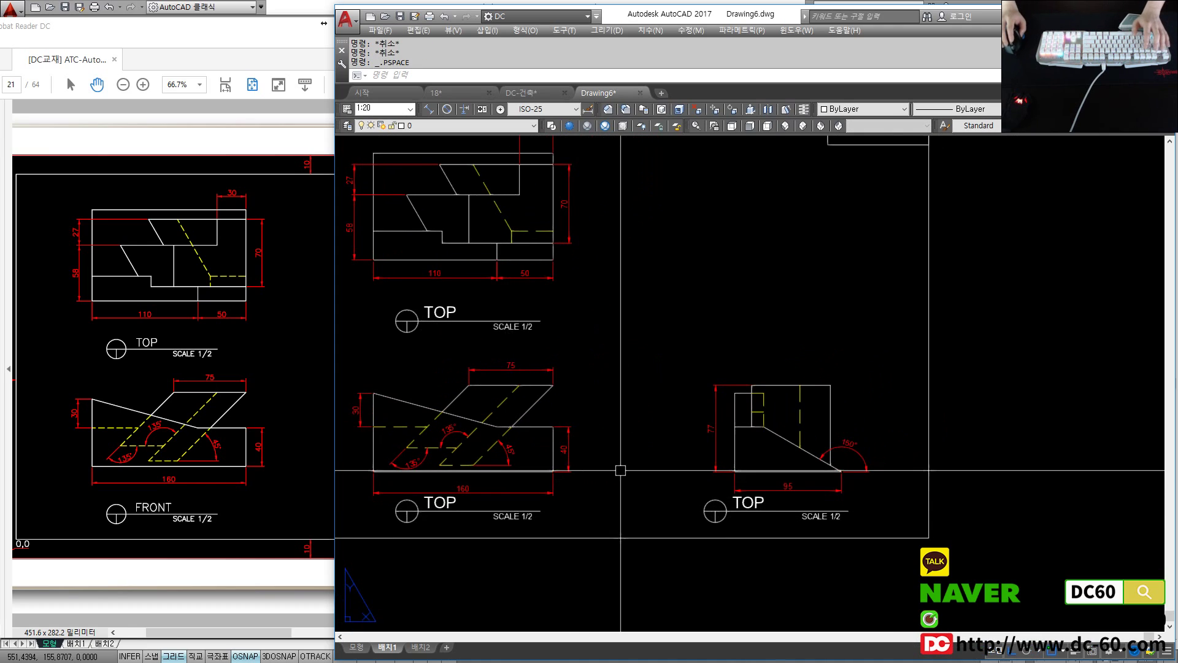
left_click(426, 123)
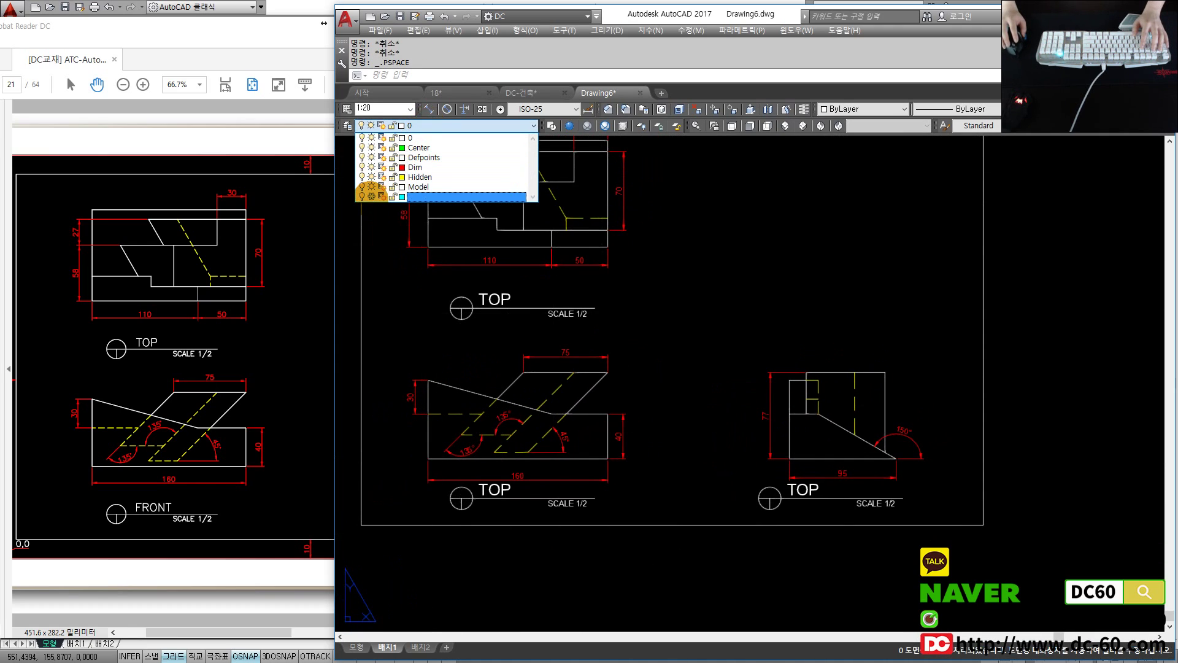
left_click(362, 198)
left_click(546, 584)
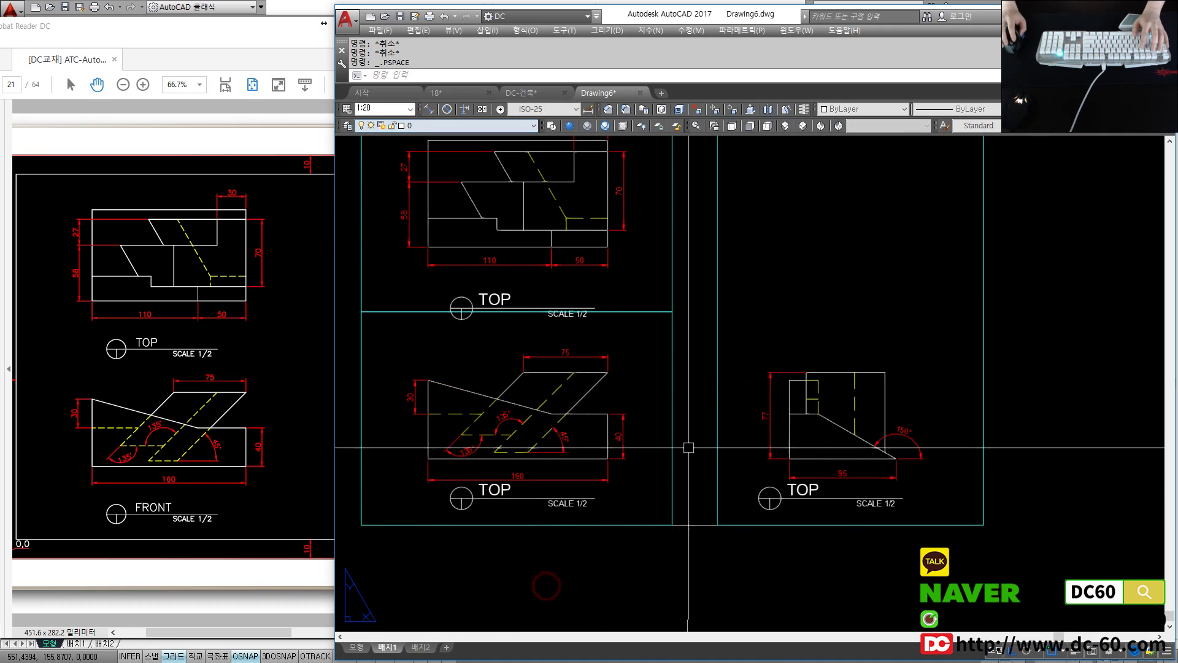
Crossing-select the two lower viewports for a MOVE and pick a base point.
type("m")
key("Return")
left_click(736, 414)
key("Escape")
key("Return")
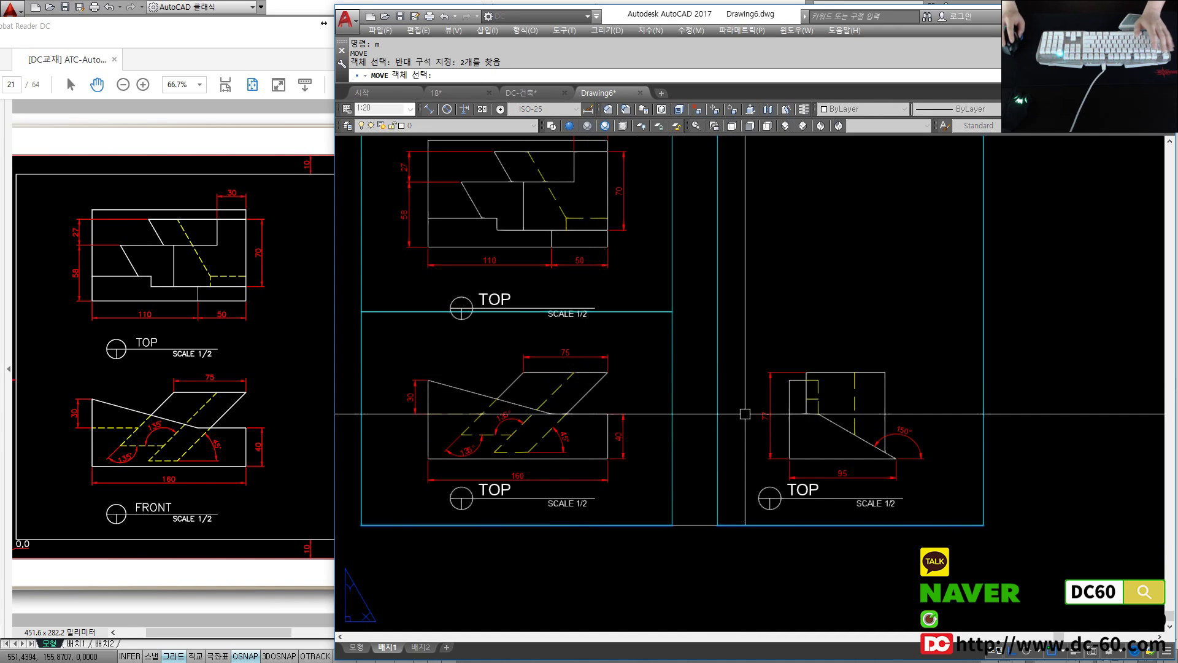
left_click(745, 413)
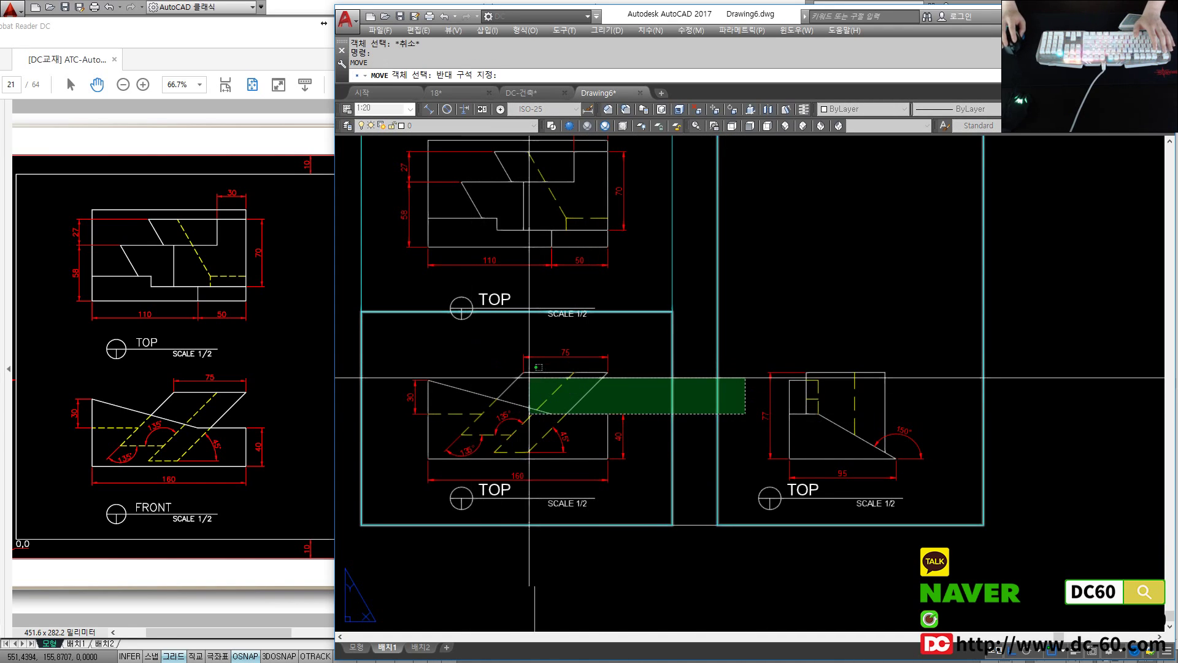
left_click(447, 368)
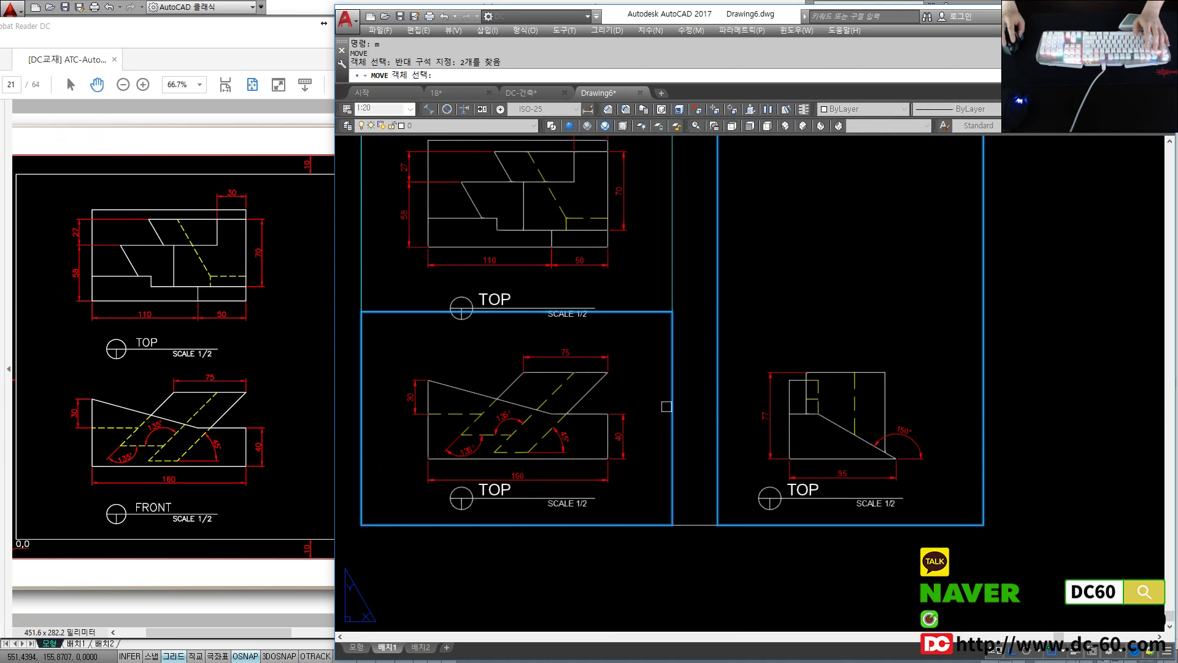
key("Return")
left_click(461, 509)
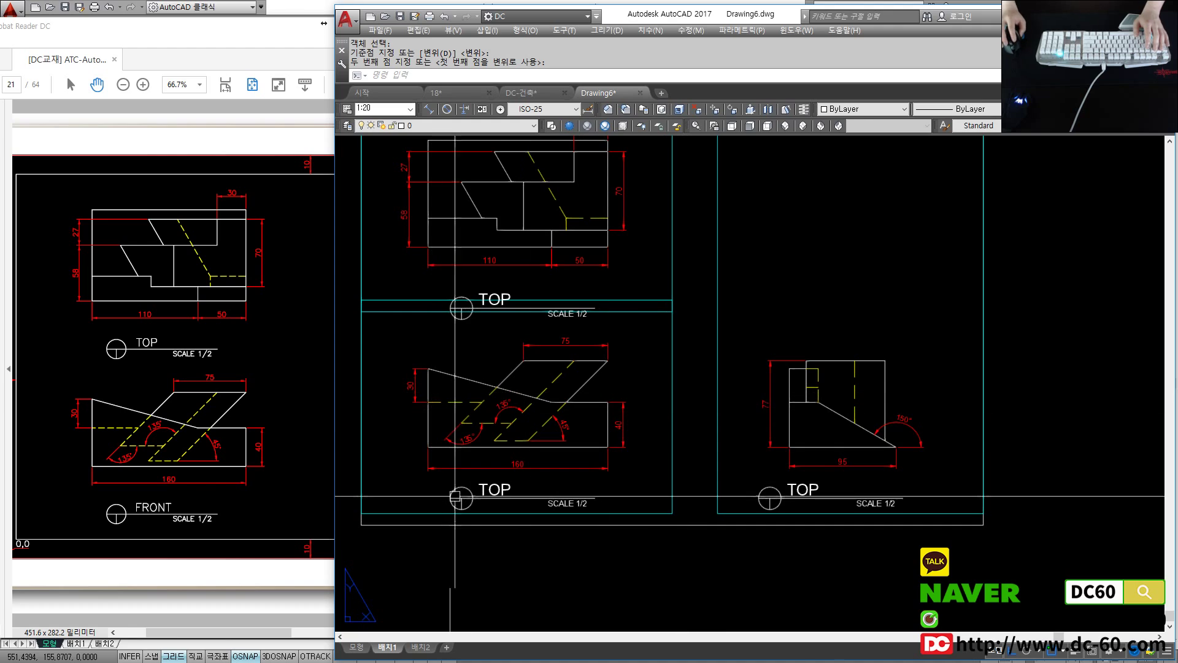
Drop the two lower viewports beneath the top view and turn the Mview layer off.
scroll(657, 442, "down", 2)
scroll(704, 284, "up", 2)
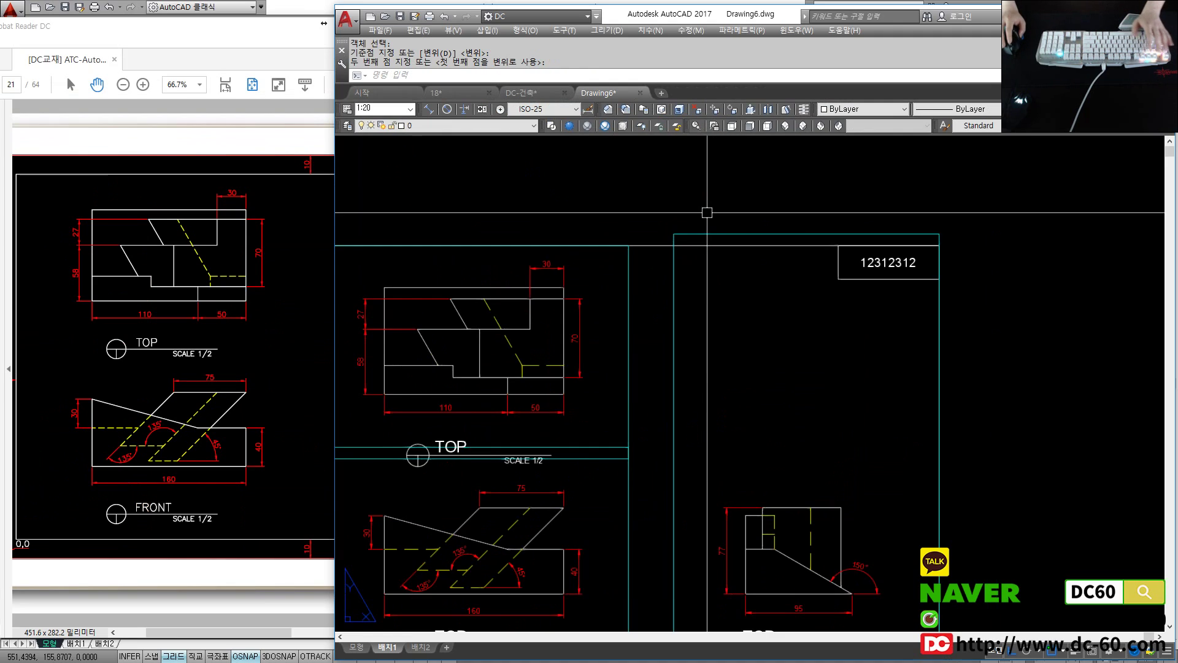
scroll(710, 197, "down", 2)
left_click(678, 184)
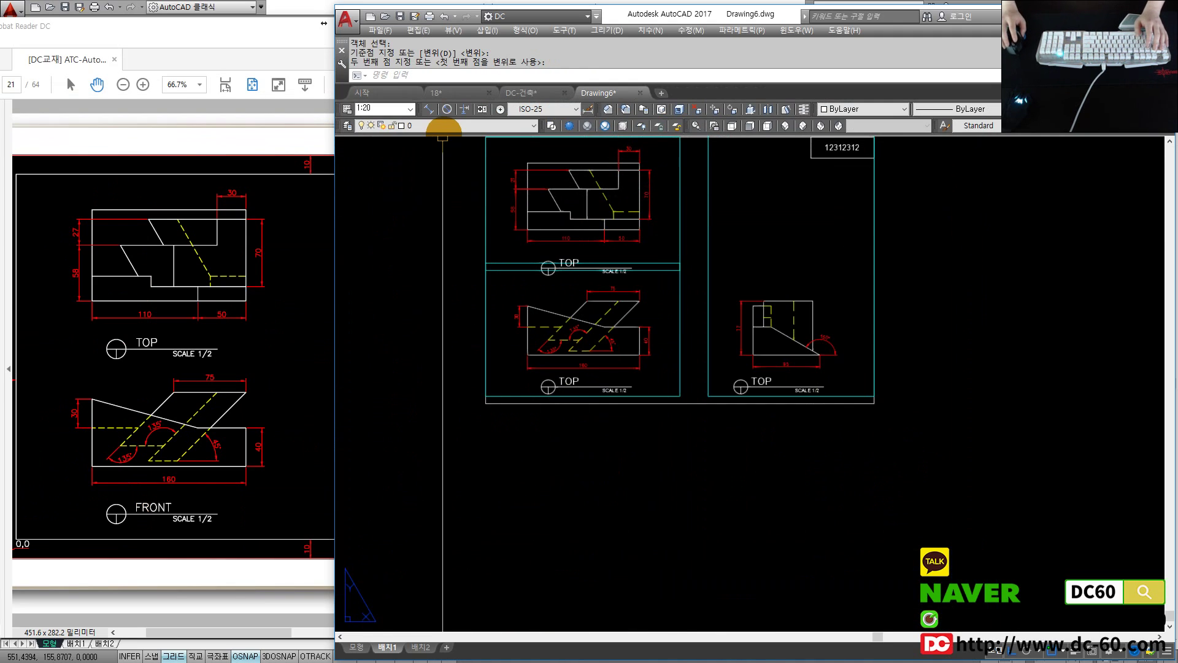
left_click(442, 126)
Zoom All to show the entire layout sheet.
middle_click_drag(585, 242, 532, 308)
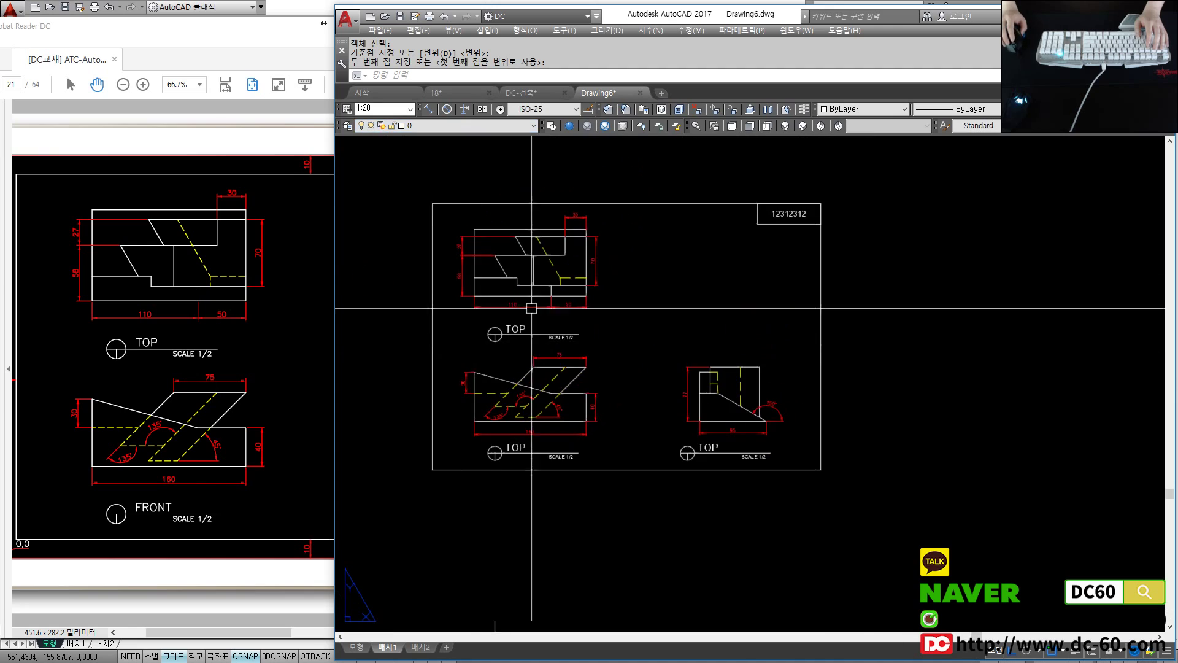
scroll(532, 308, "up", 2)
type("z")
key("Return")
type("a")
key("Return")
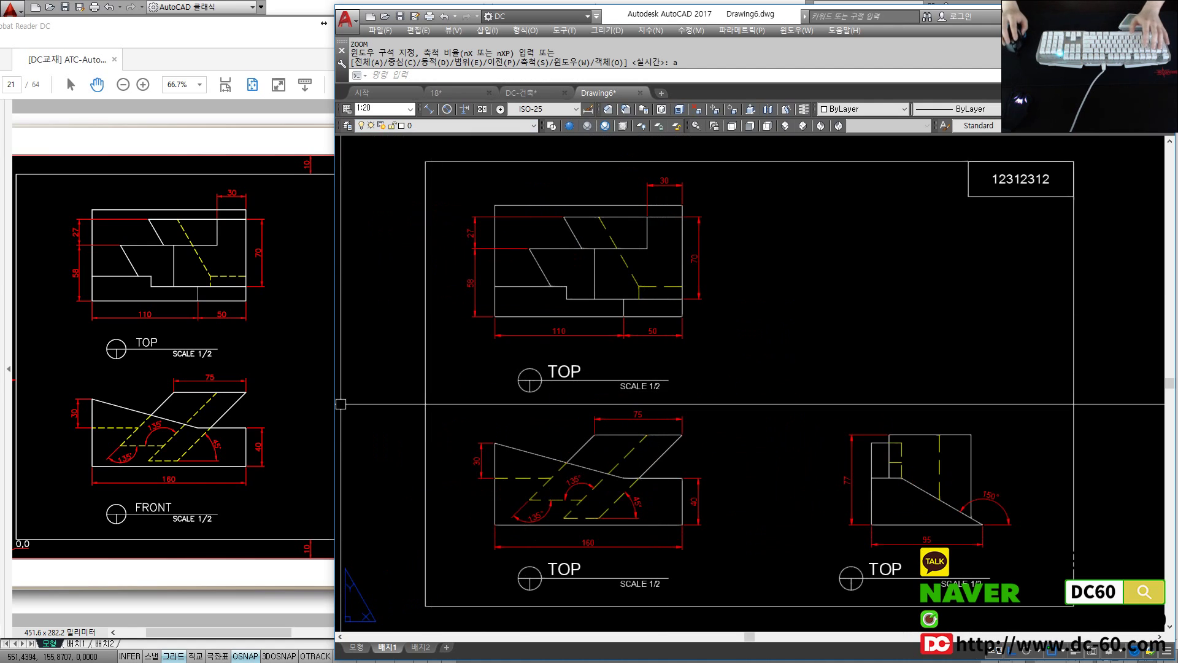
Set the global linetype scale (LTS) to 0.5.
key("Escape")
key("ctrl+Page_Up")
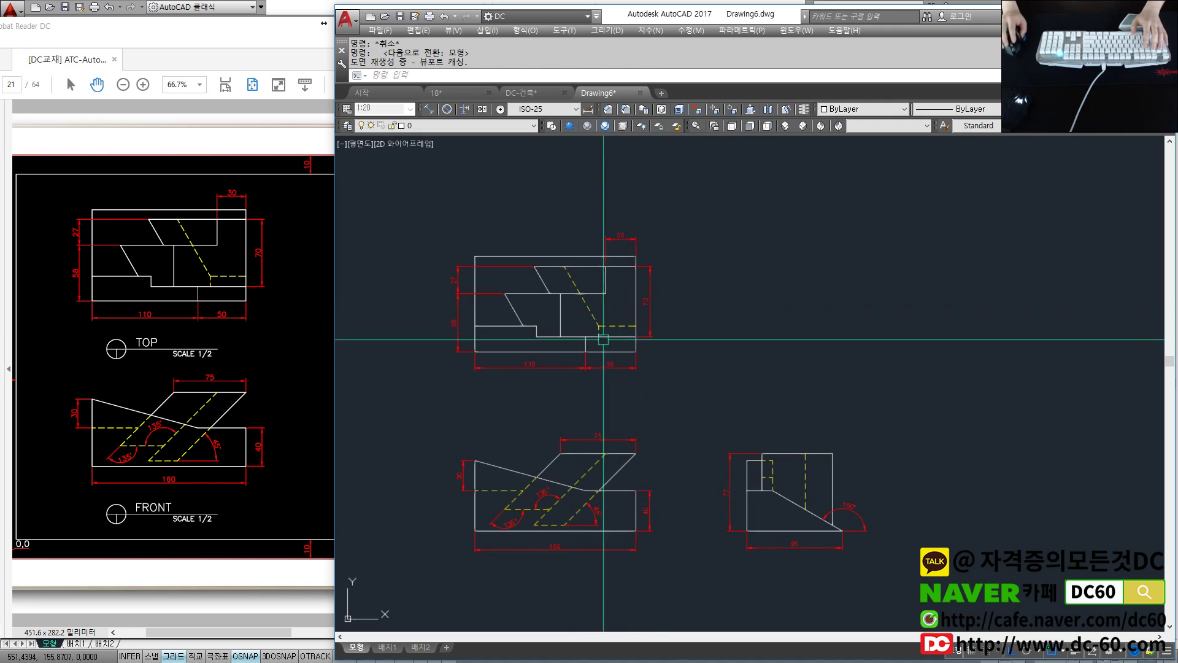
type("lts")
key("Return")
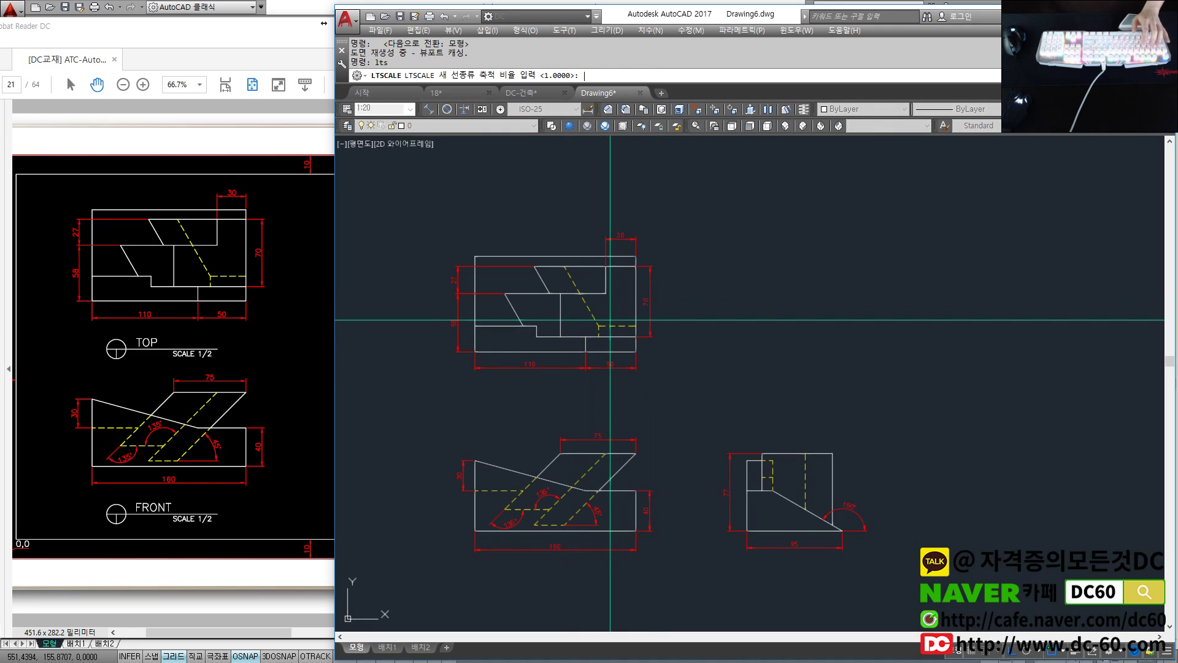
key("Escape")
key("ctrl+Page_Down")
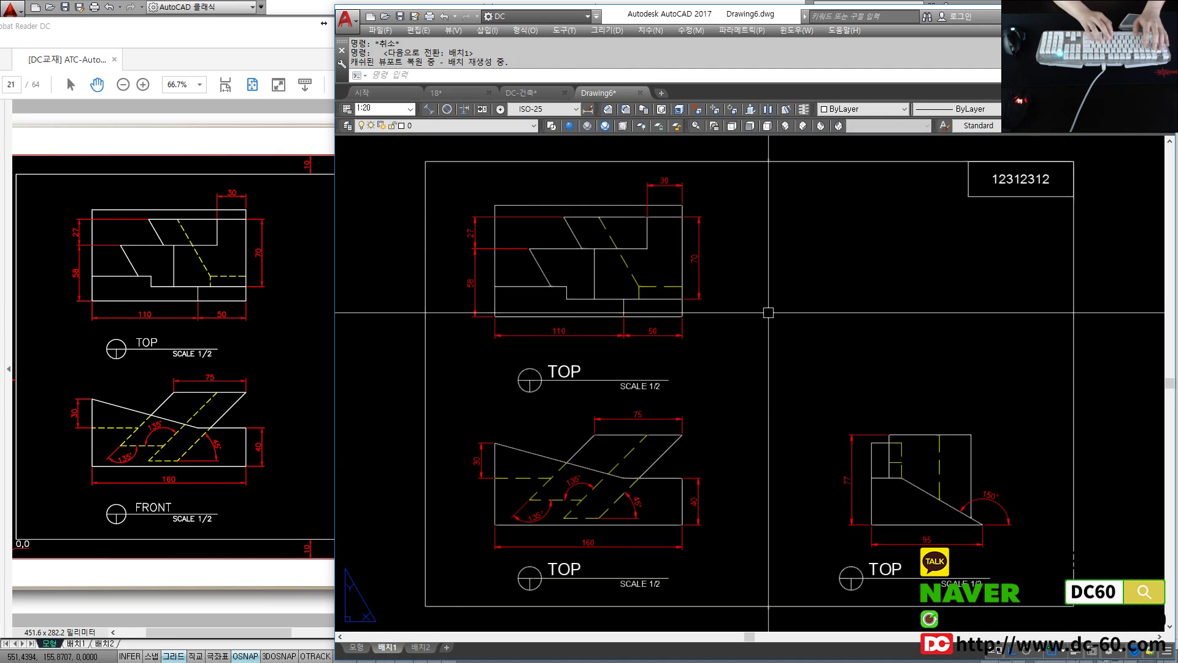
type("lts")
key("Return")
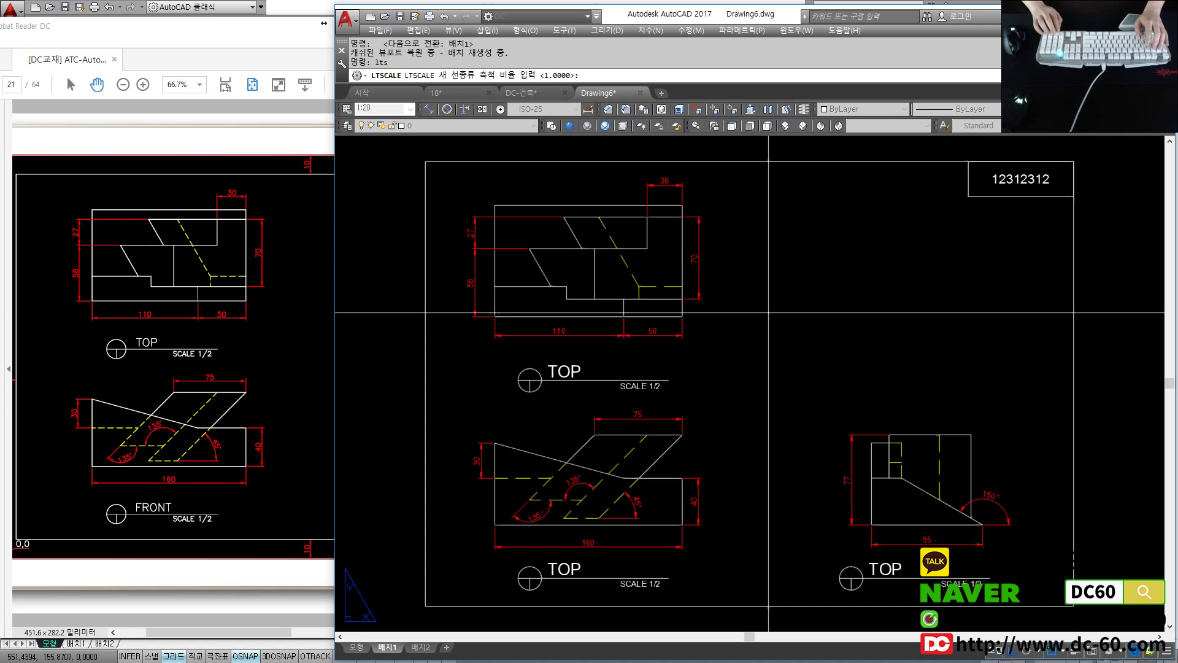
type("0.5")
key("Return")
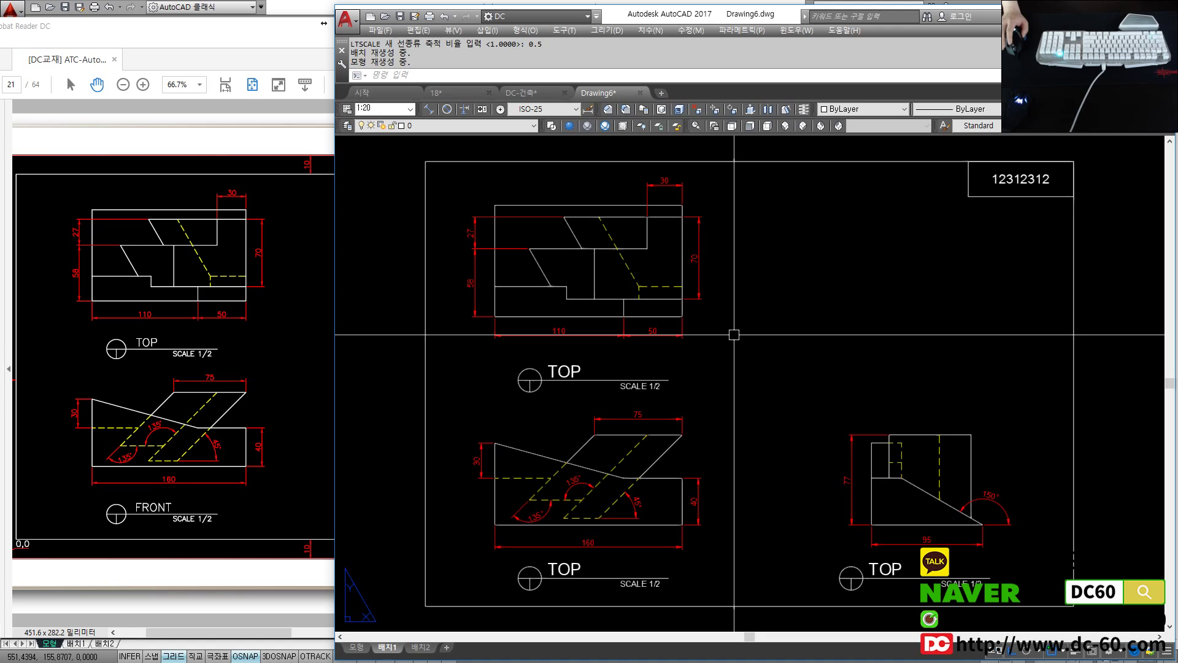
Compare the dashed corner against the reference PDF at 150%, then Zoom All.
left_click(170, 404)
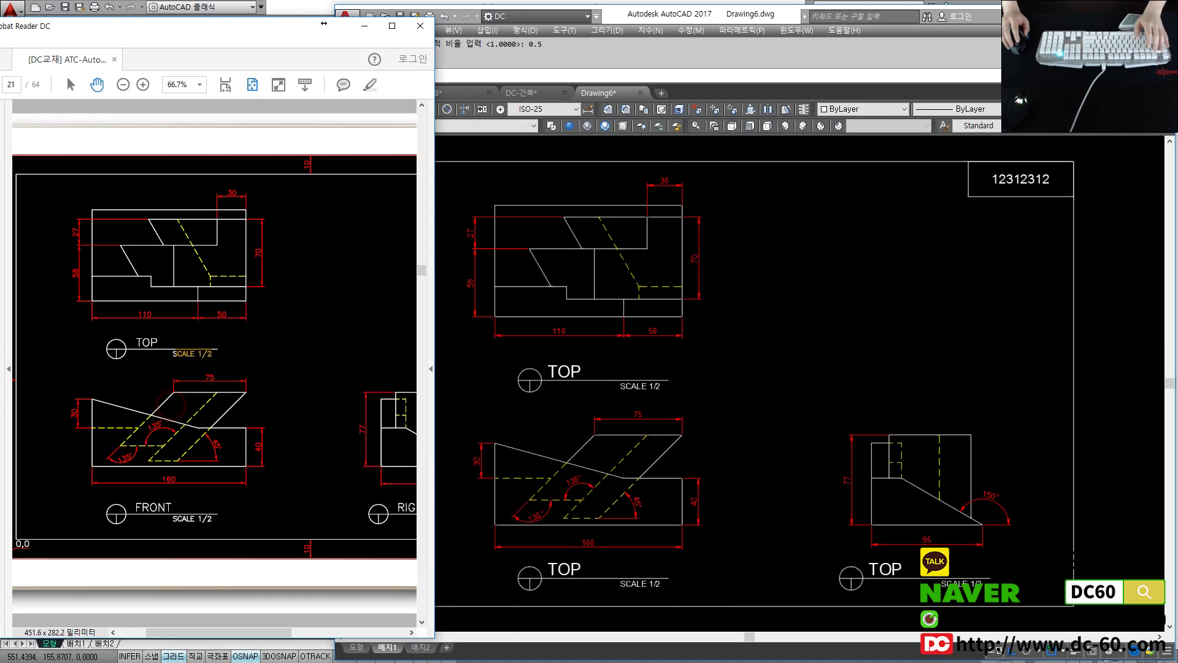
scroll(215, 293, "up", 4, "ctrl")
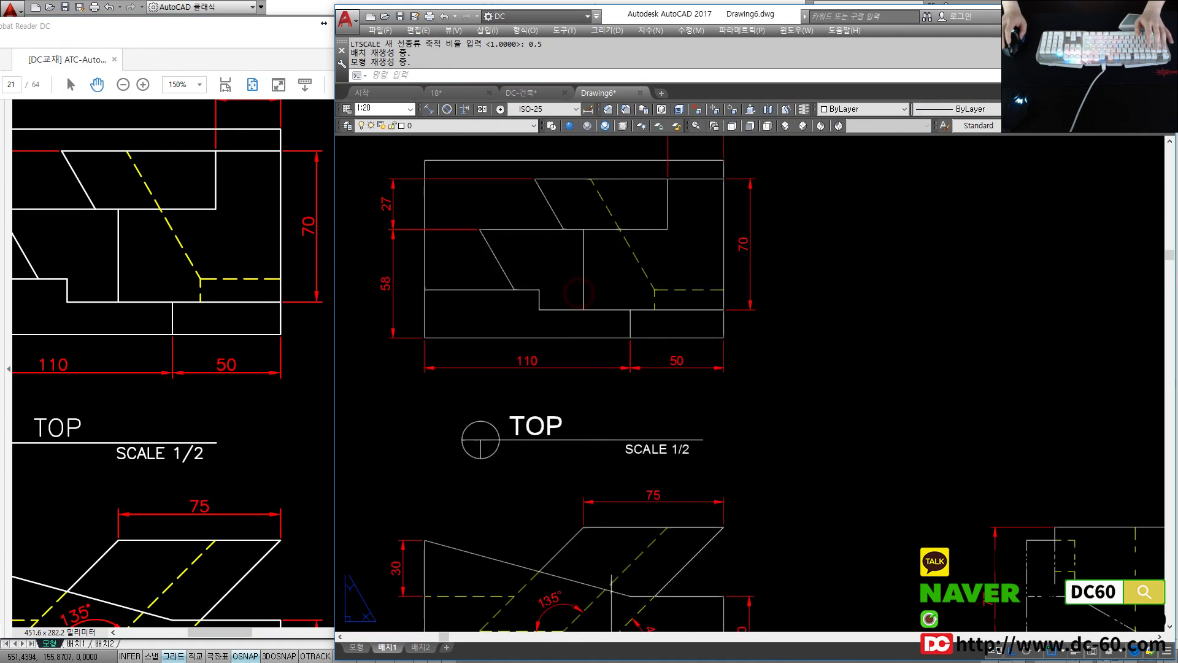
scroll(840, 335, "up", 5)
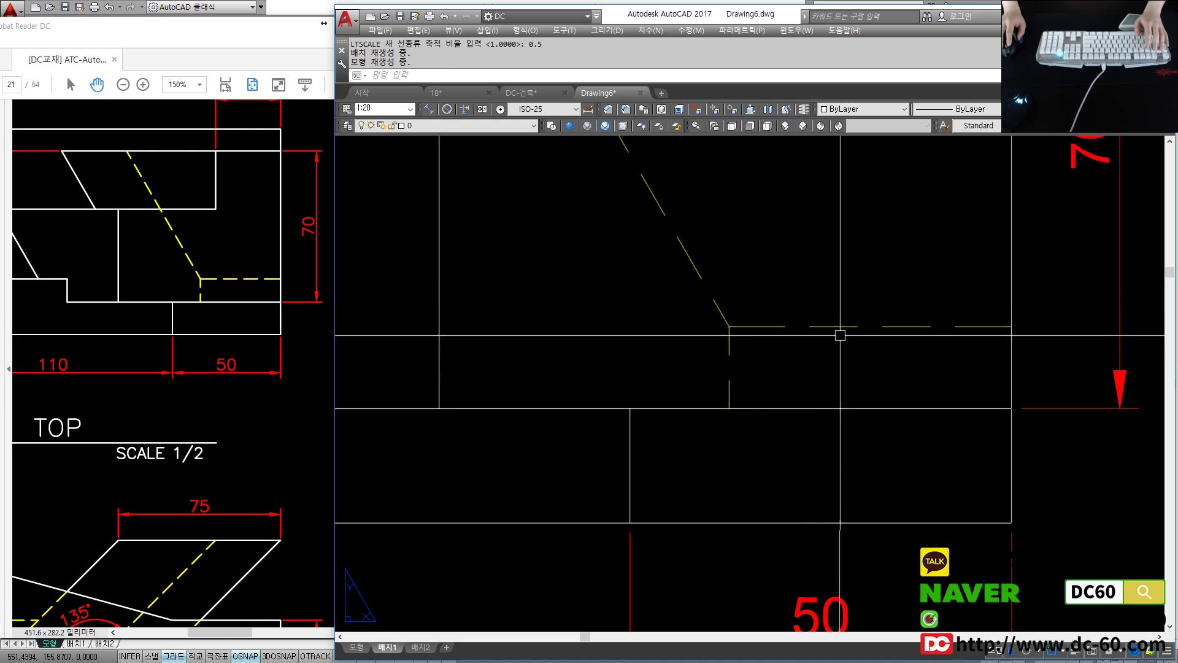
scroll(840, 335, "down", 3)
scroll(859, 368, "down", 3)
scroll(807, 352, "down", 2)
key("z")
key("Return")
key("a")
key("Return")
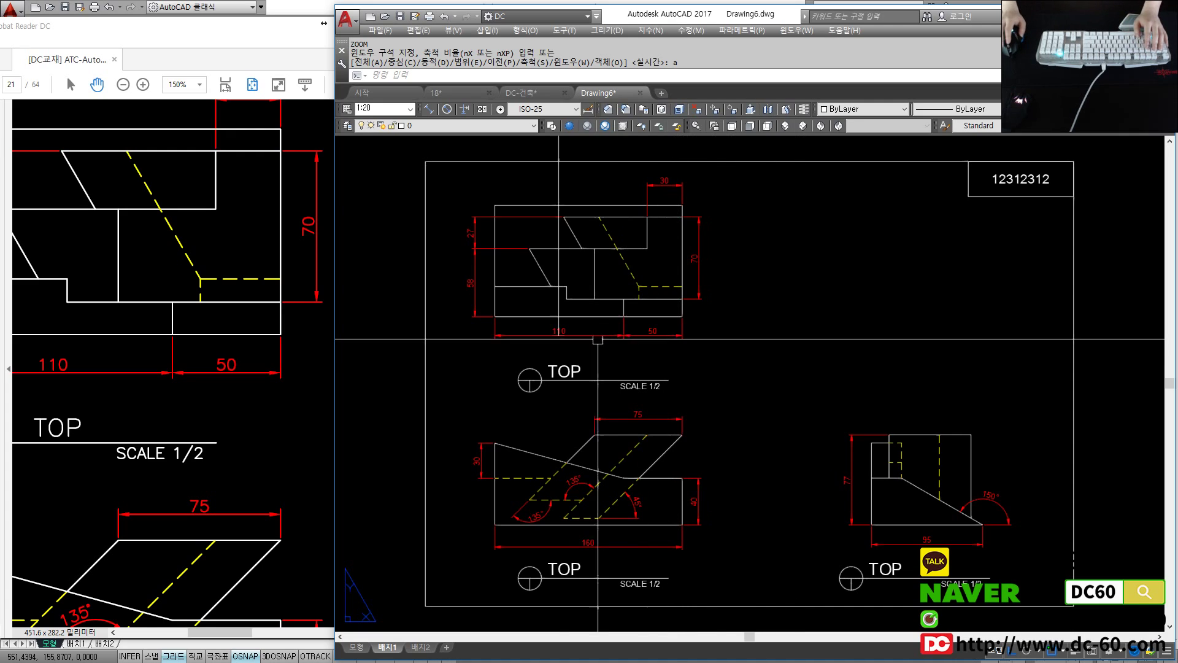
left_click(220, 307)
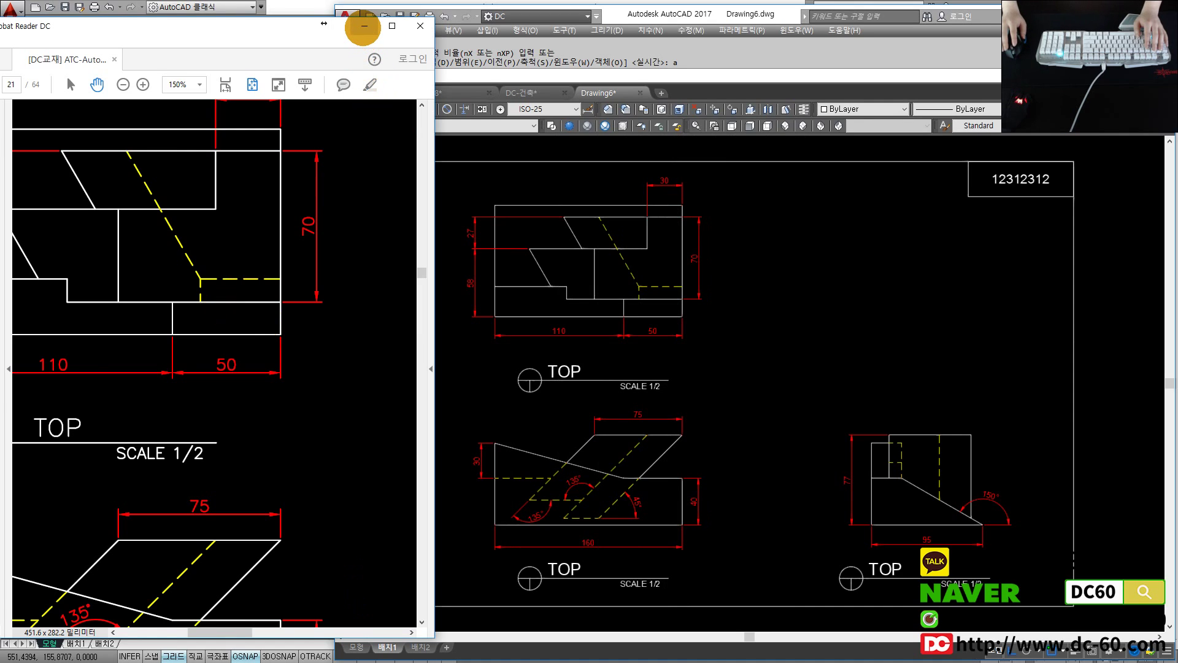
Minimize the reference PDF and try reopening Drawing6.dwg, dismissing the already-open warning.
left_click(364, 26)
left_click(310, 8)
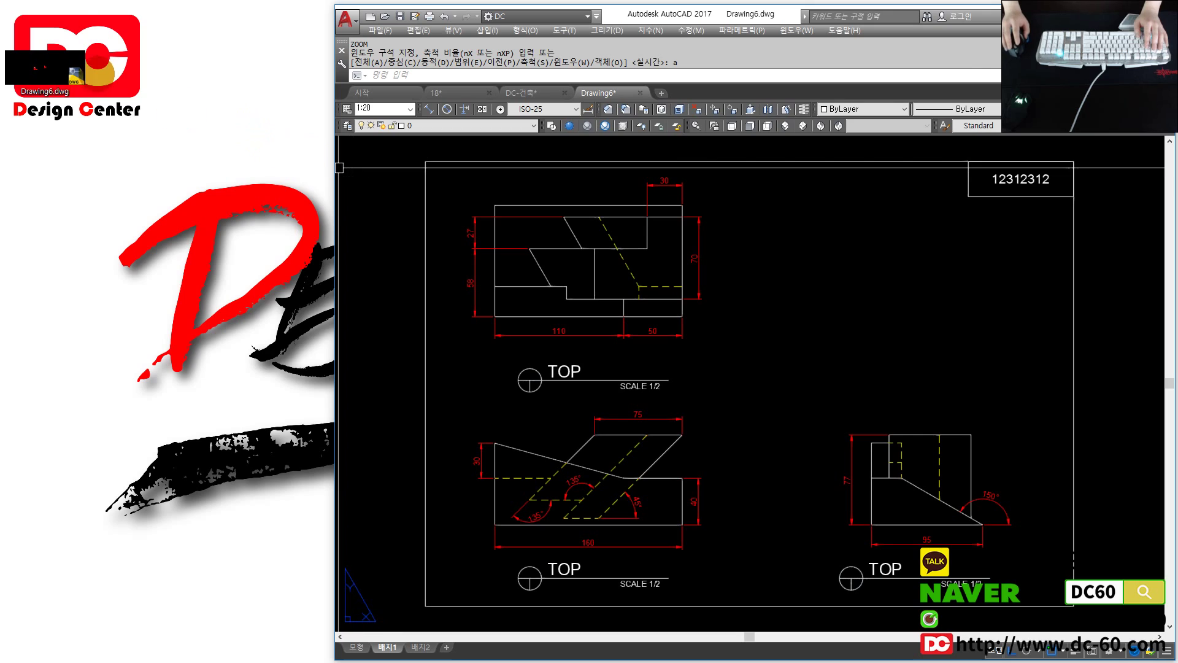
double_click(44, 73)
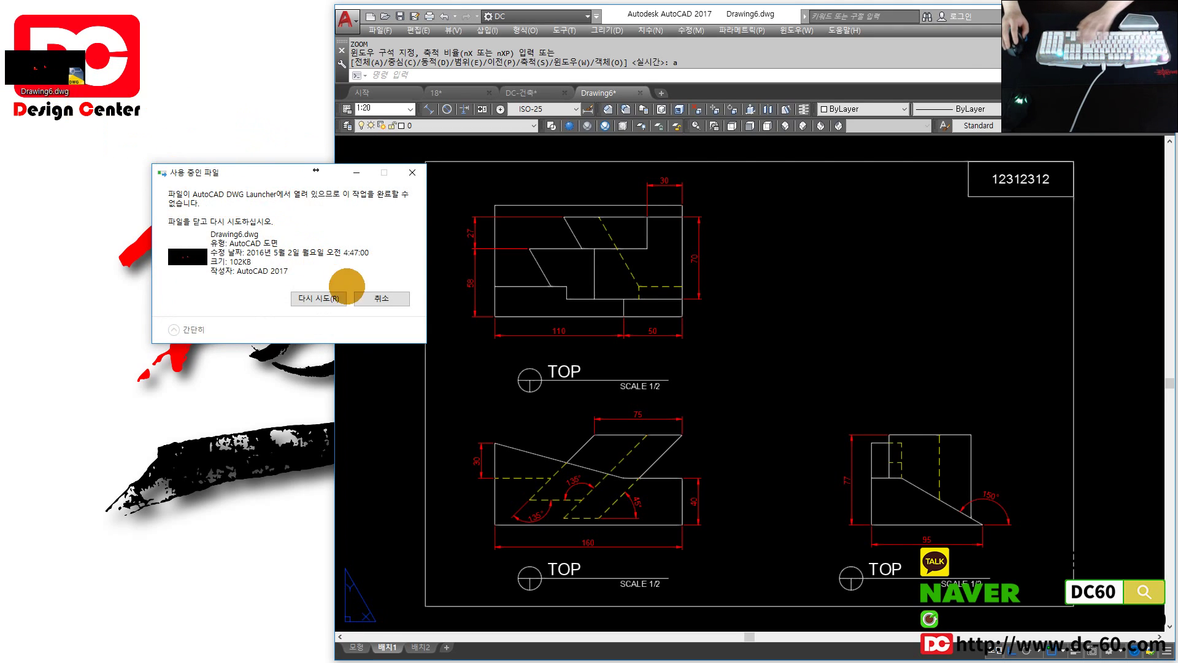
left_click(374, 297)
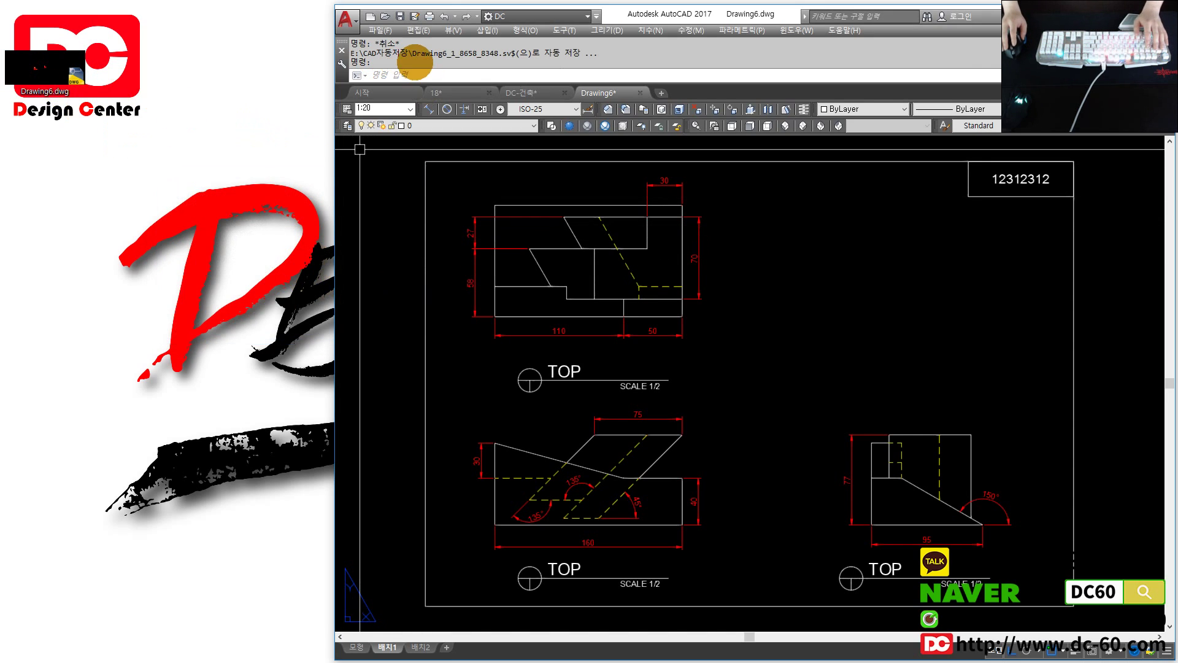
Create a new drawing, Drawing9, from the template.
left_click(379, 30)
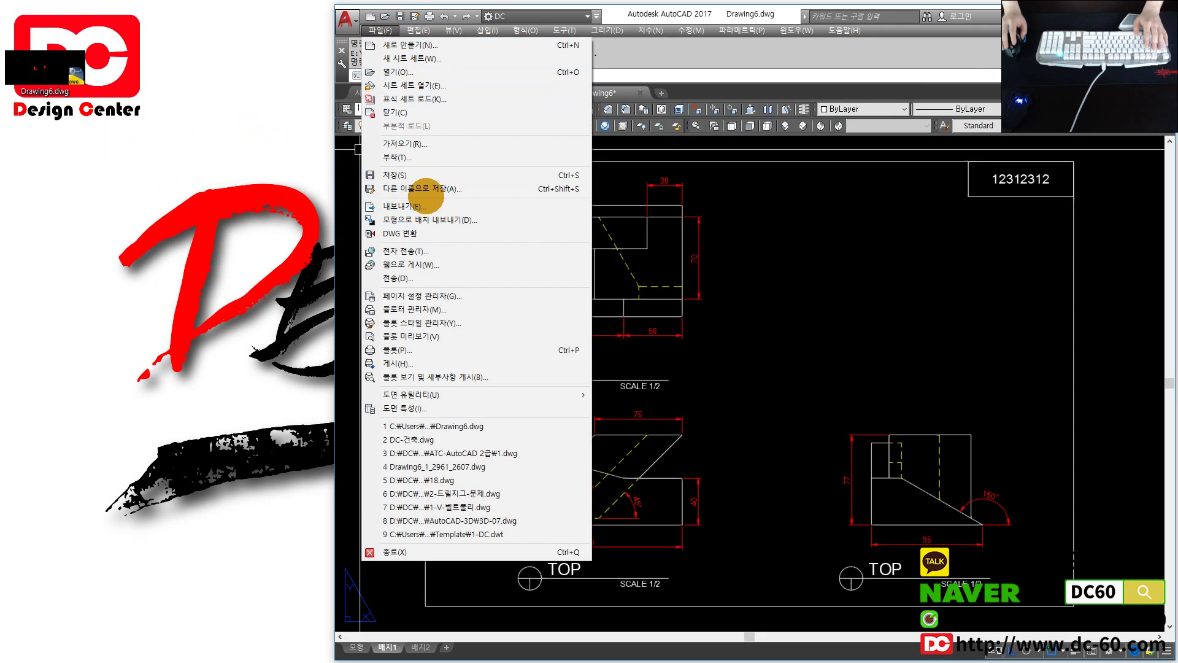
left_click(697, 191)
key("Escape")
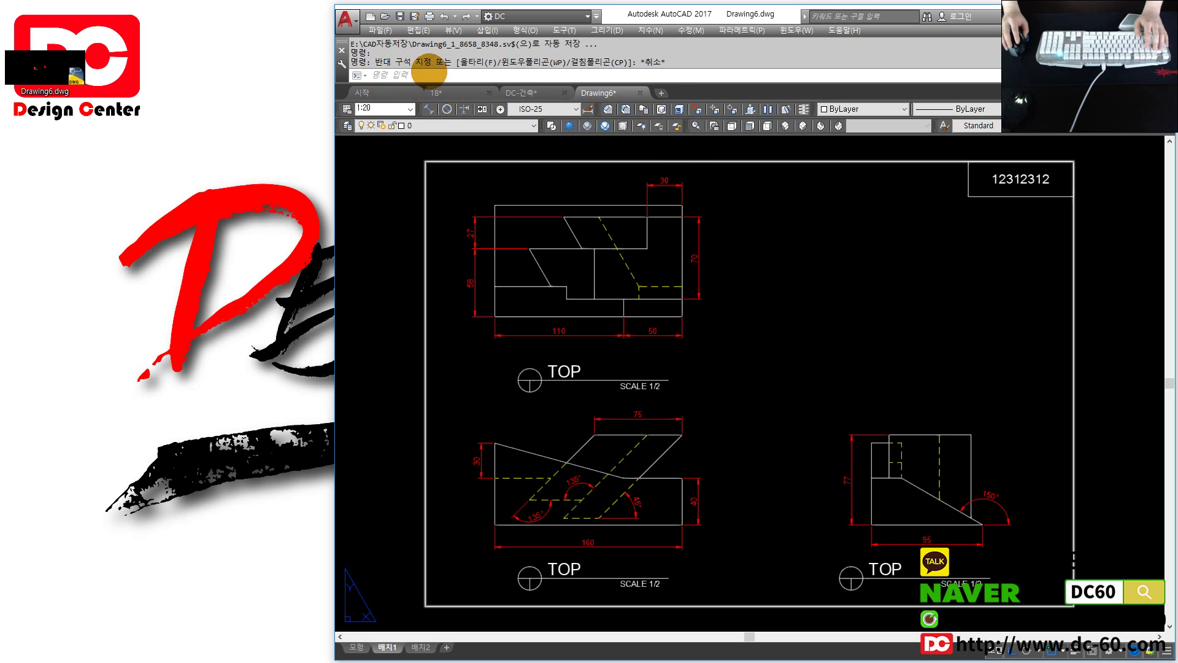
left_click(661, 92)
left_click(381, 30)
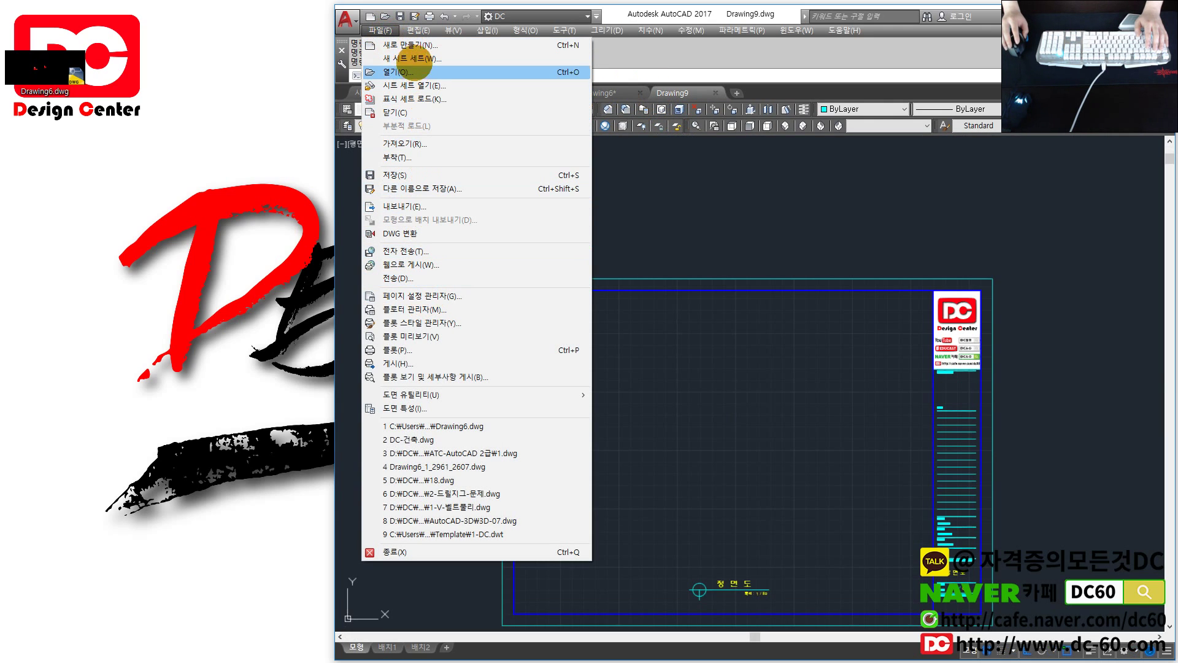
Start another new drawing from the template with the grid turned off.
left_click(416, 45)
double_click(507, 275)
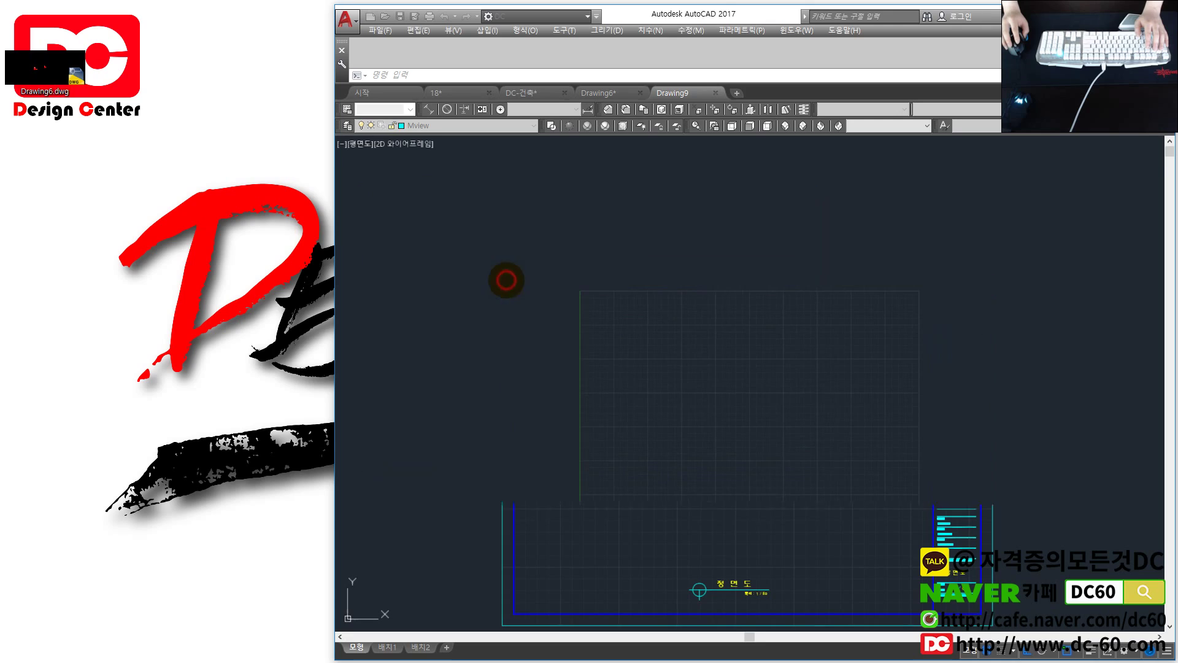
scroll(626, 298, "up", 2)
key("F7")
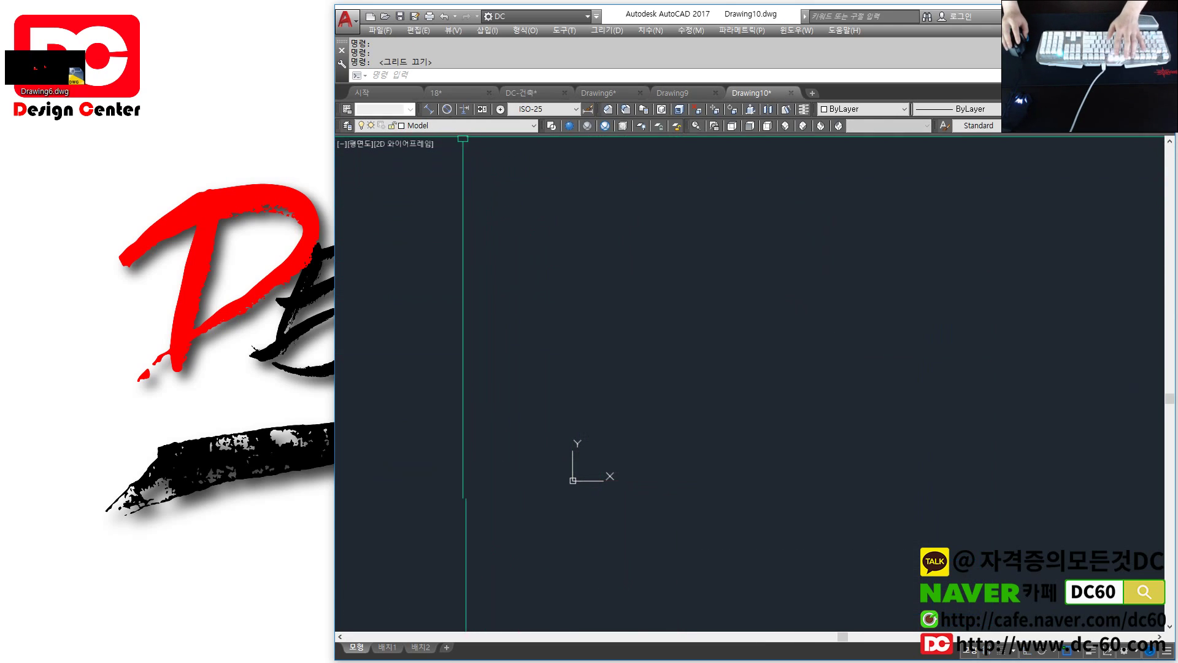
Make layer 0 current and delete Mview and all other extra layers.
left_click(439, 125)
left_click(348, 125)
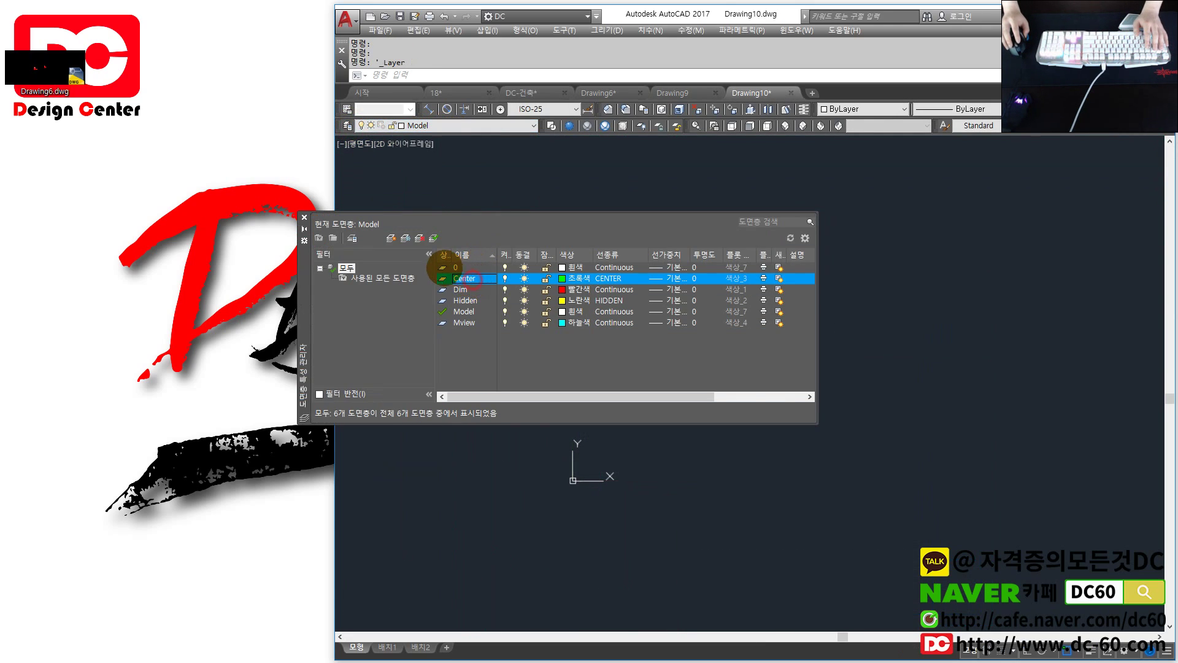
left_click(465, 314)
double_click(460, 267)
left_click(465, 322)
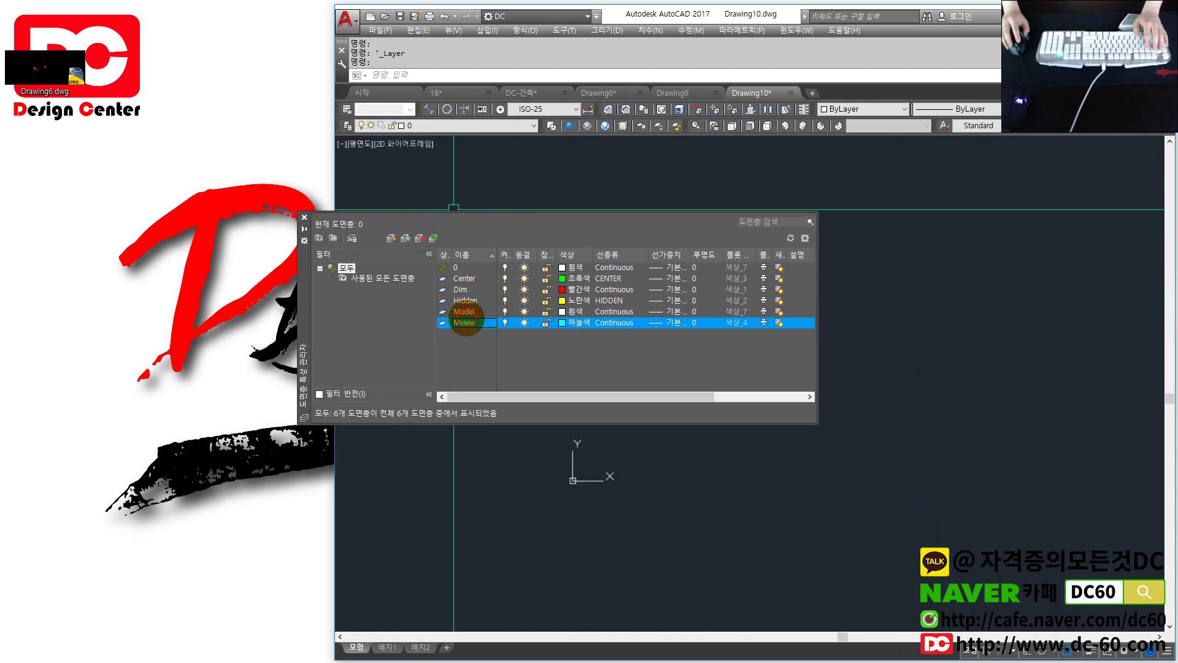
left_click(420, 238)
left_click(420, 238)
left_click(420, 238)
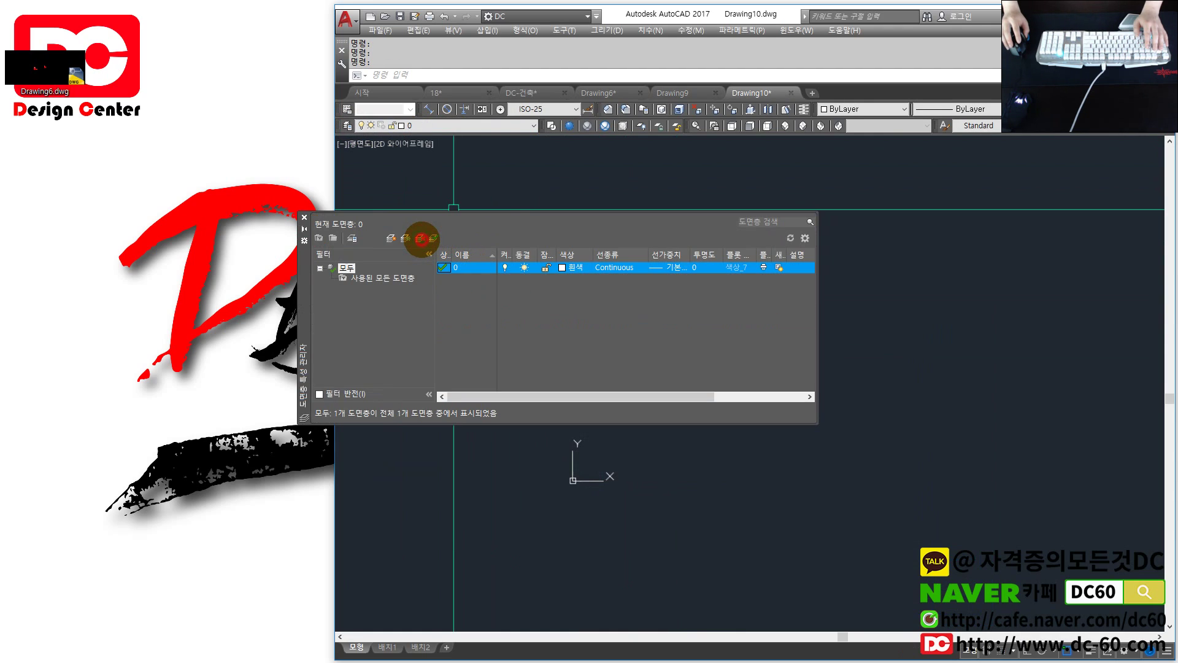
key("Escape")
key("Escape")
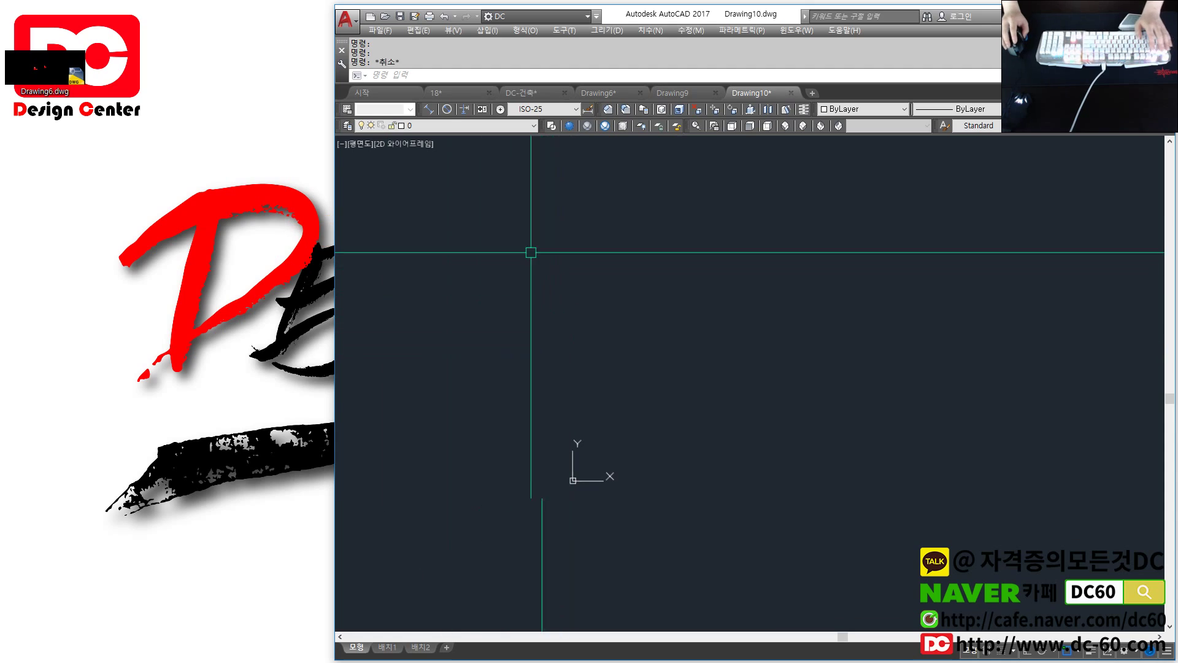
Save the drawing as 1.dwg on the desktop.
left_click(380, 30)
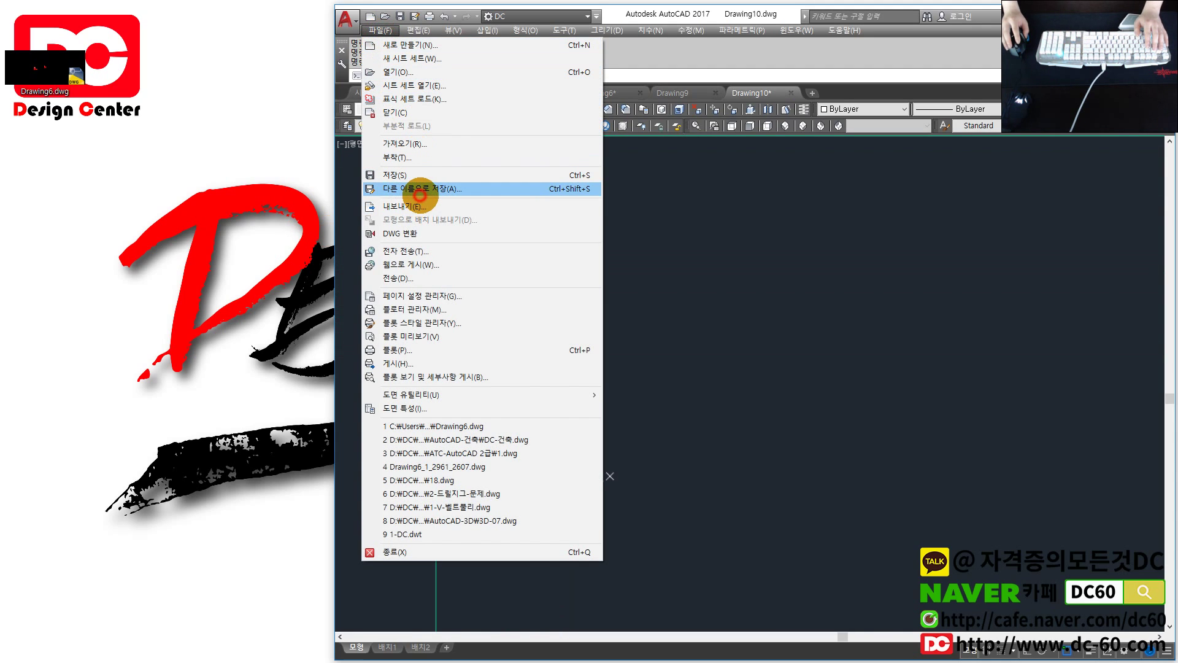
left_click(424, 188)
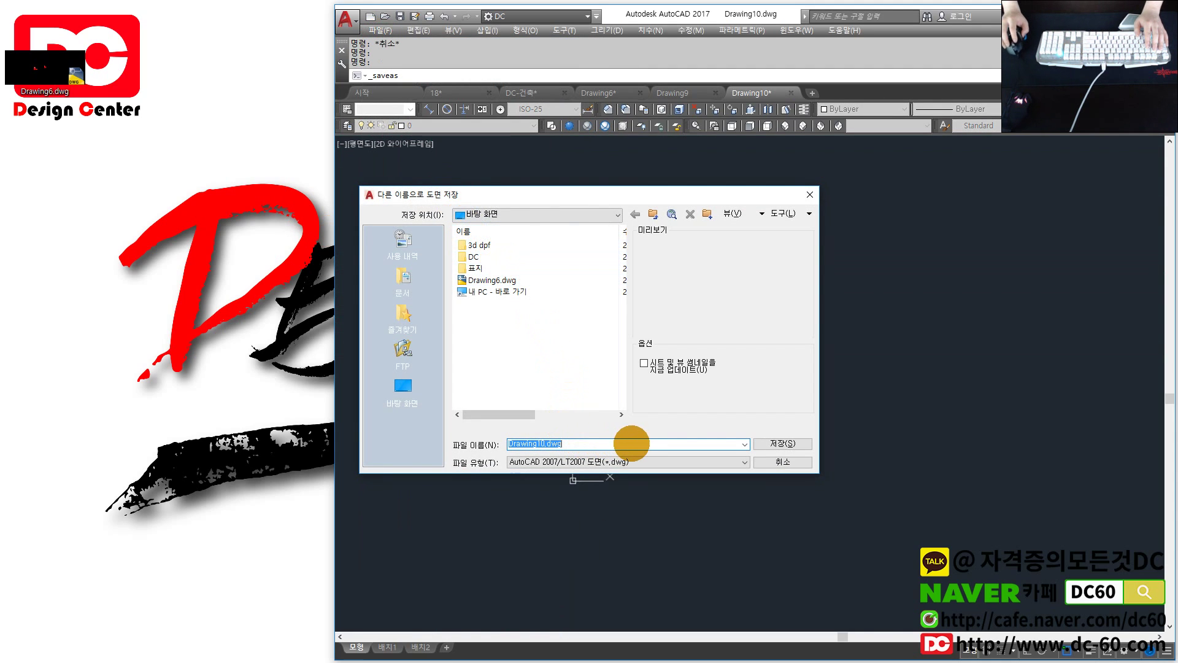
type("1")
left_click(776, 443)
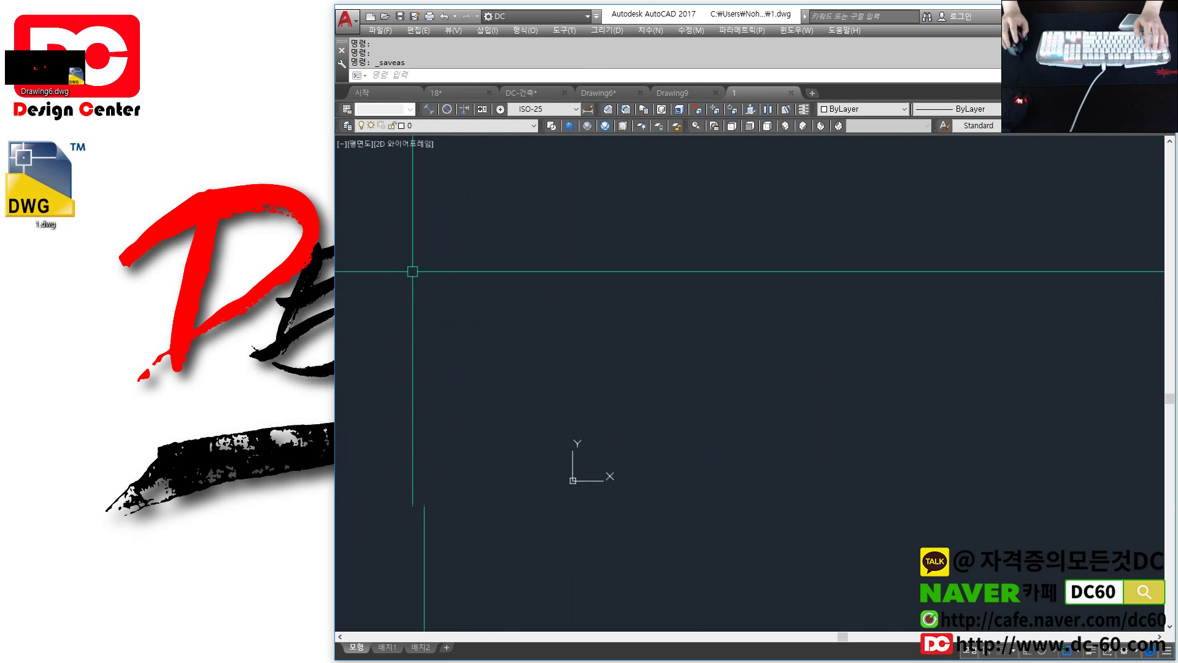
right_click(219, 175)
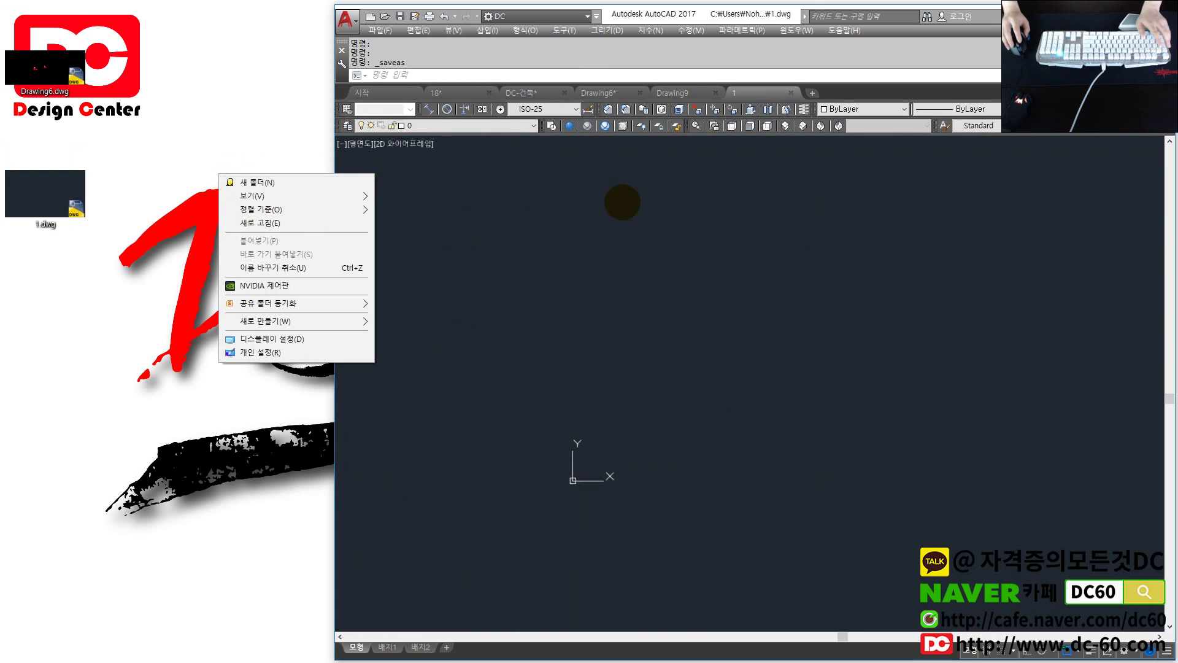
left_click(610, 160)
left_click(595, 93)
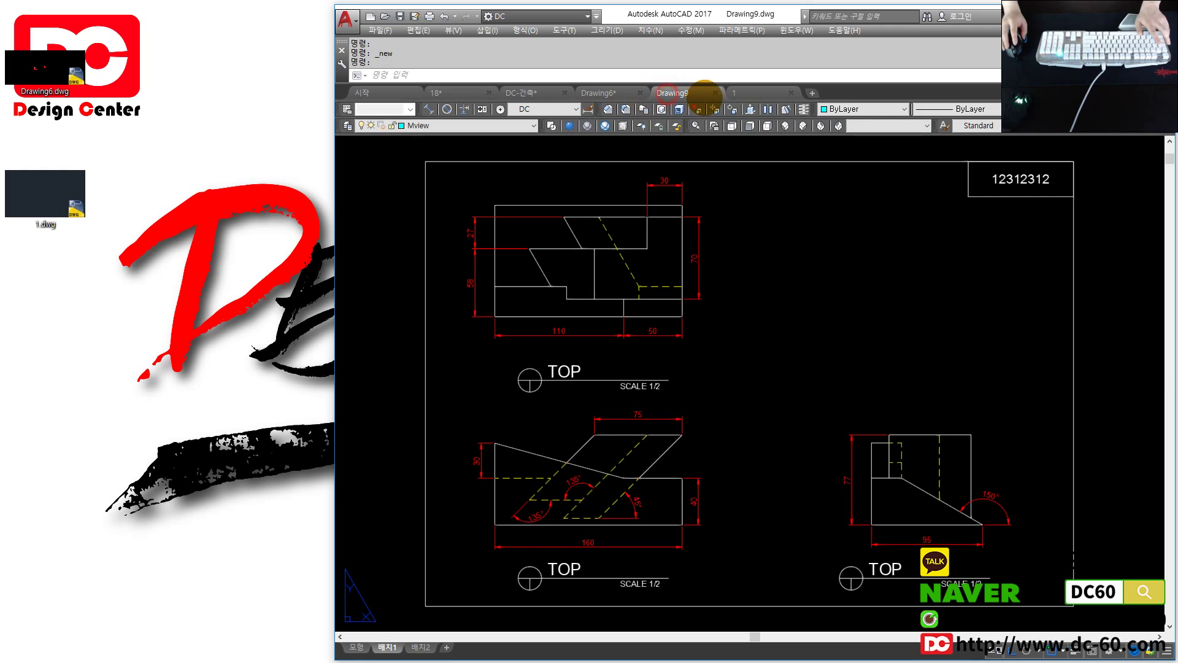
Close Drawing9 and create a new folder on the desktop.
left_click(705, 94)
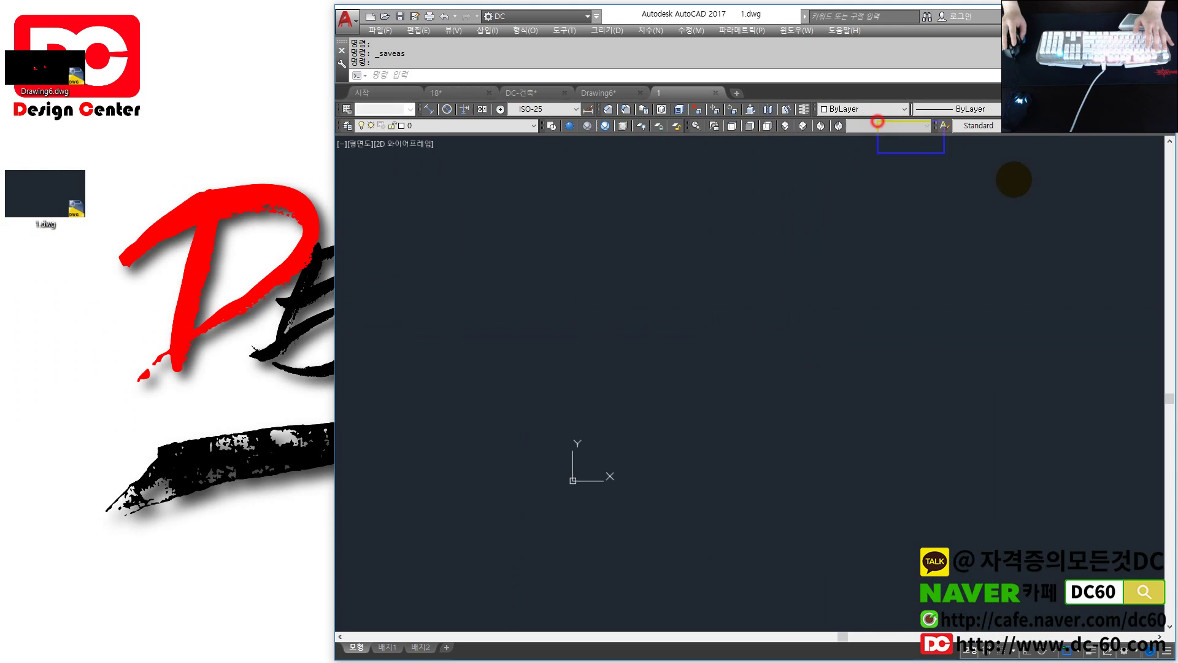
left_click(1059, 194)
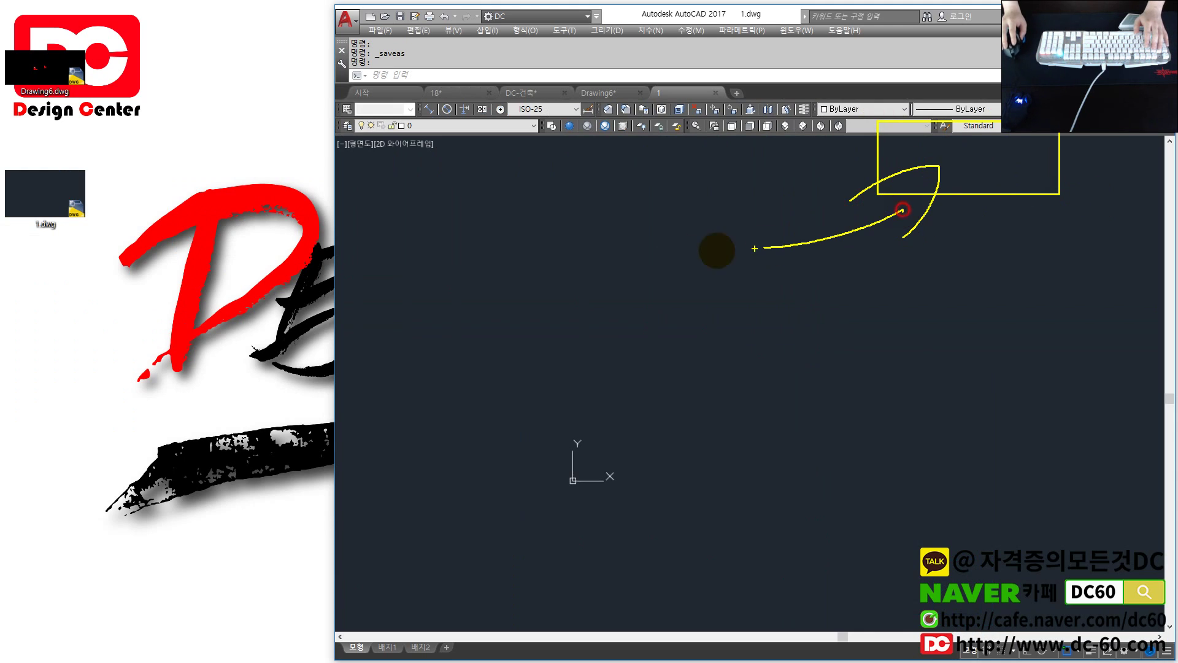
right_click(166, 199)
left_click(177, 207)
type("수정본크")
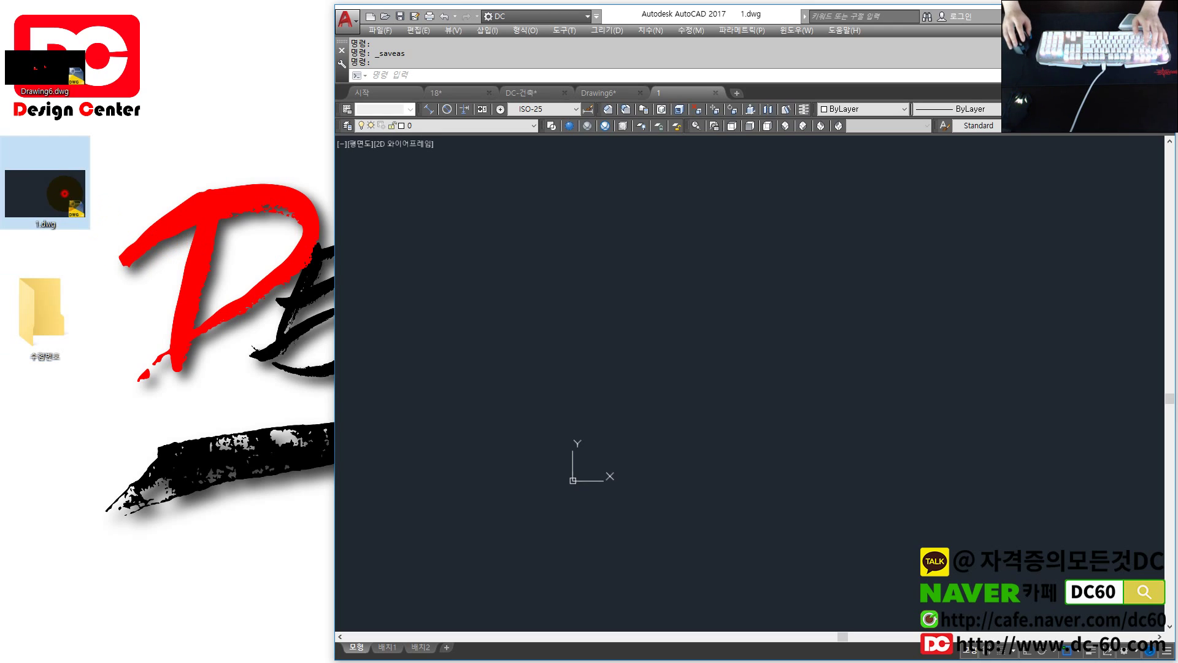
Close 1.dwg in AutoCAD after the rename is blocked by the file-in-use warning.
right_click(66, 195)
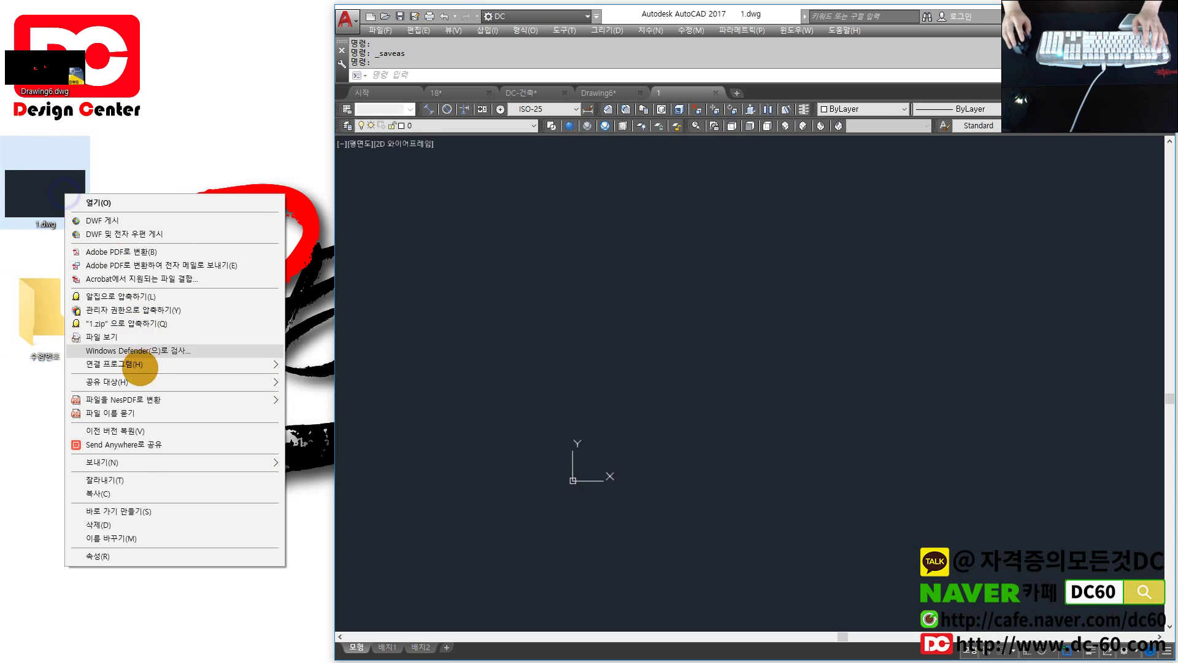
left_click(137, 536)
type("ㅅ")
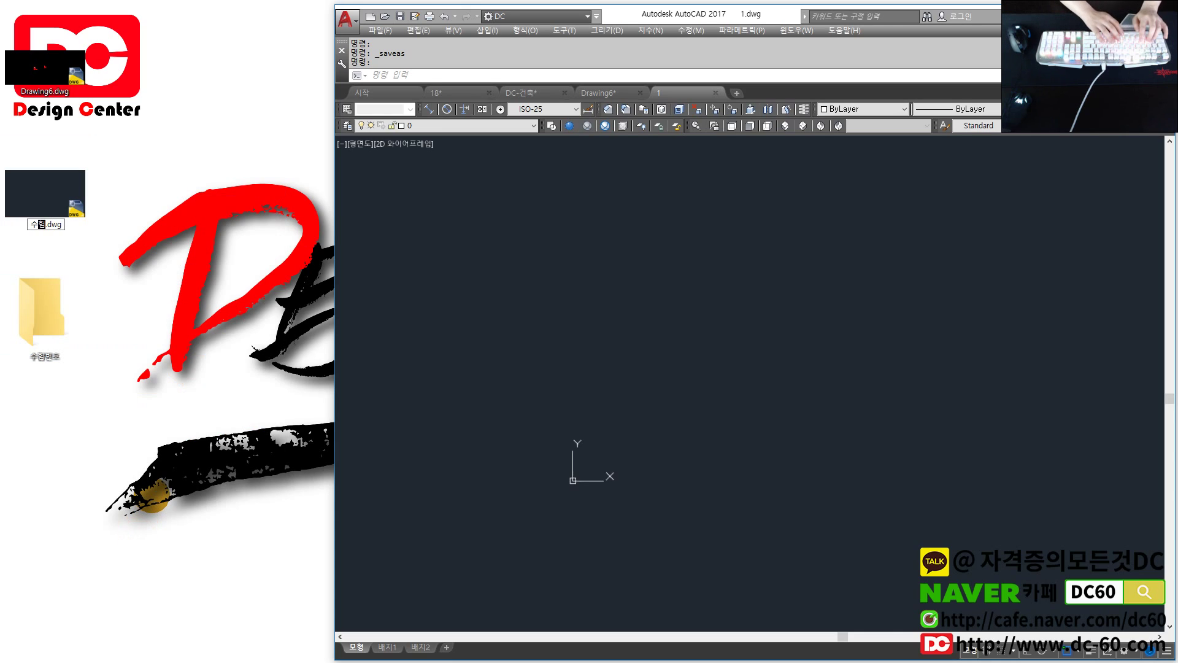
type("번호")
key("Return")
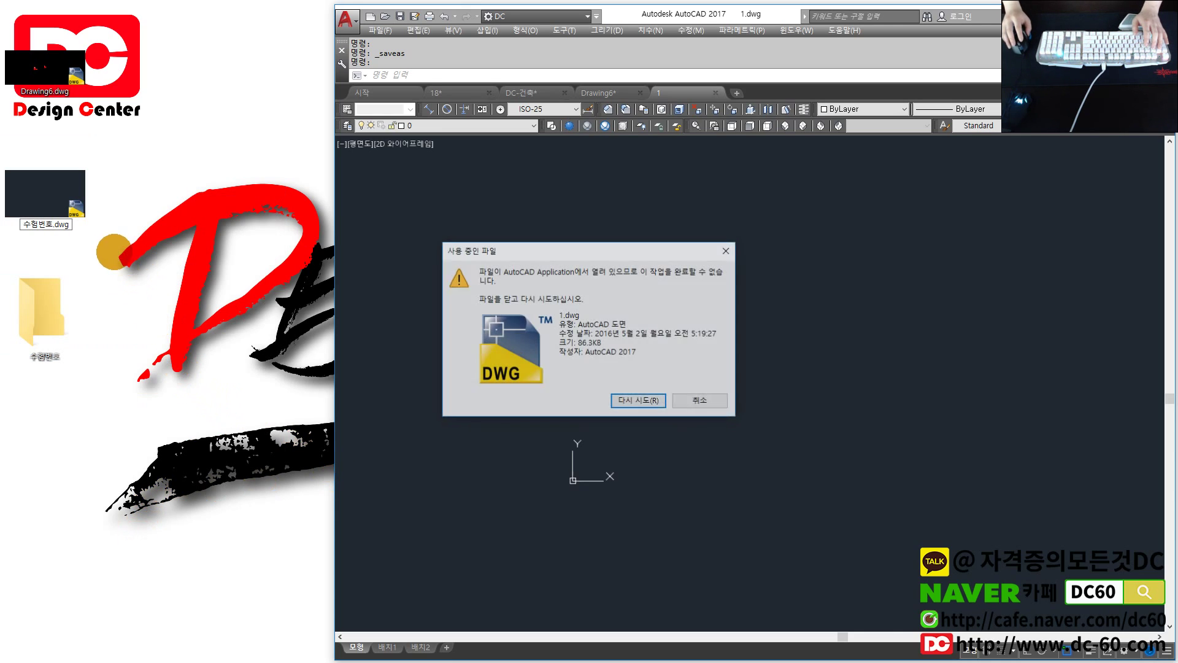
left_click(690, 402)
left_click(721, 94)
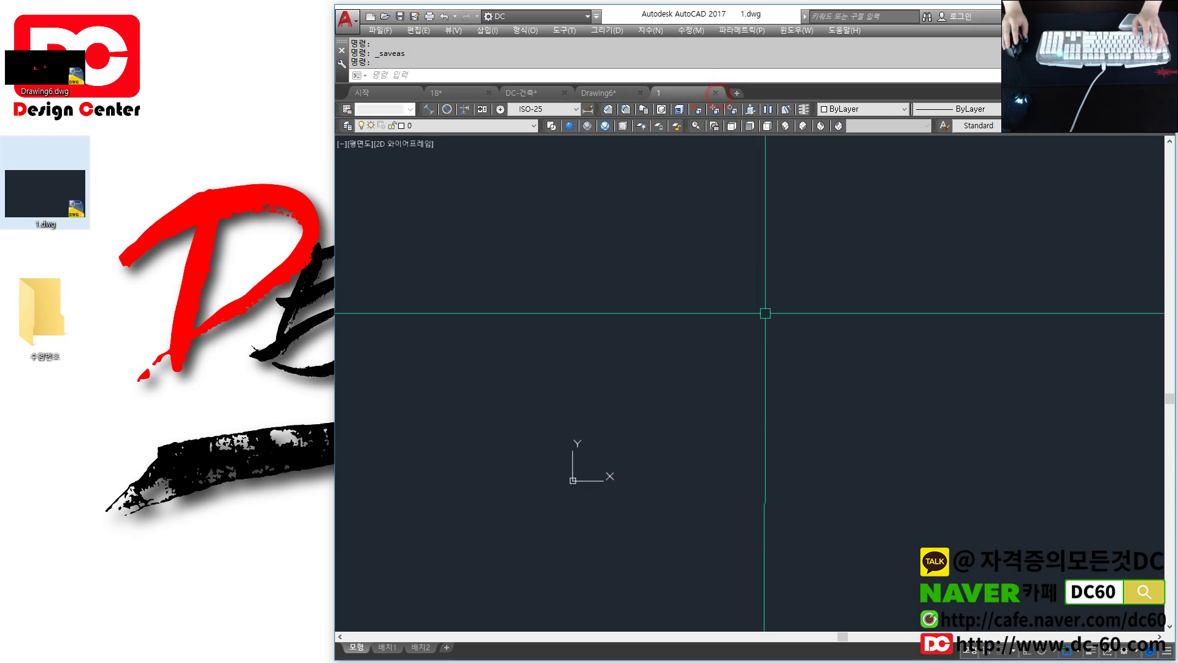
left_click(714, 93)
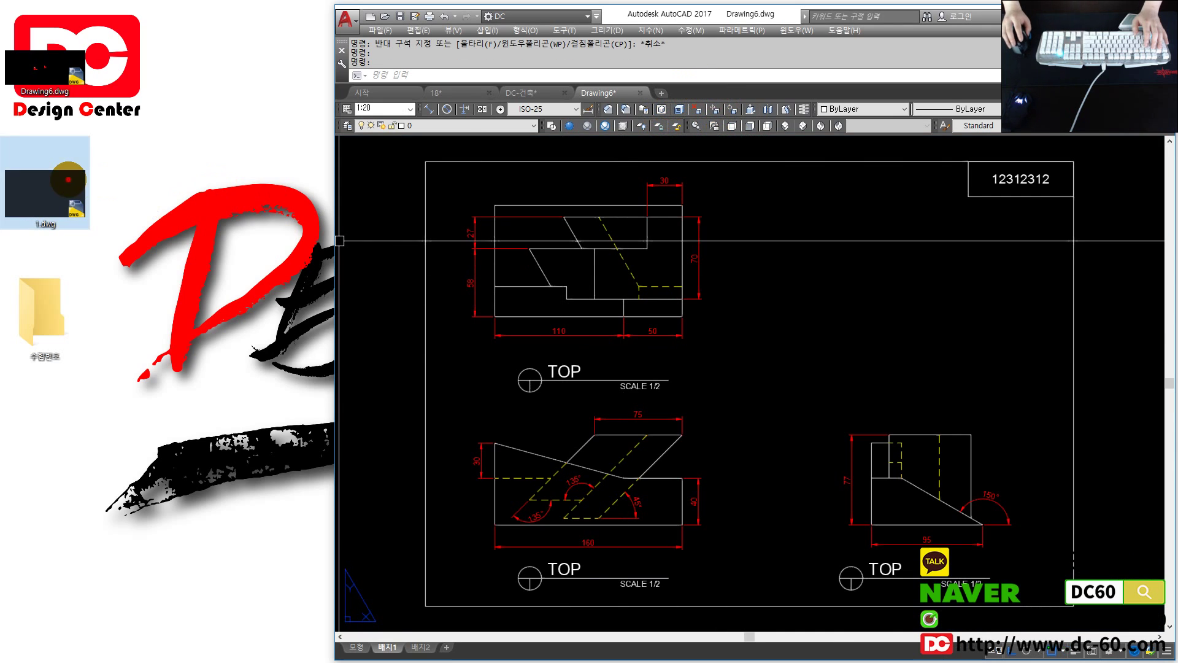
Rename 1.dwg to 수험번호.dwg and move it into the 수험번호 folder.
right_click(67, 180)
left_click(114, 524)
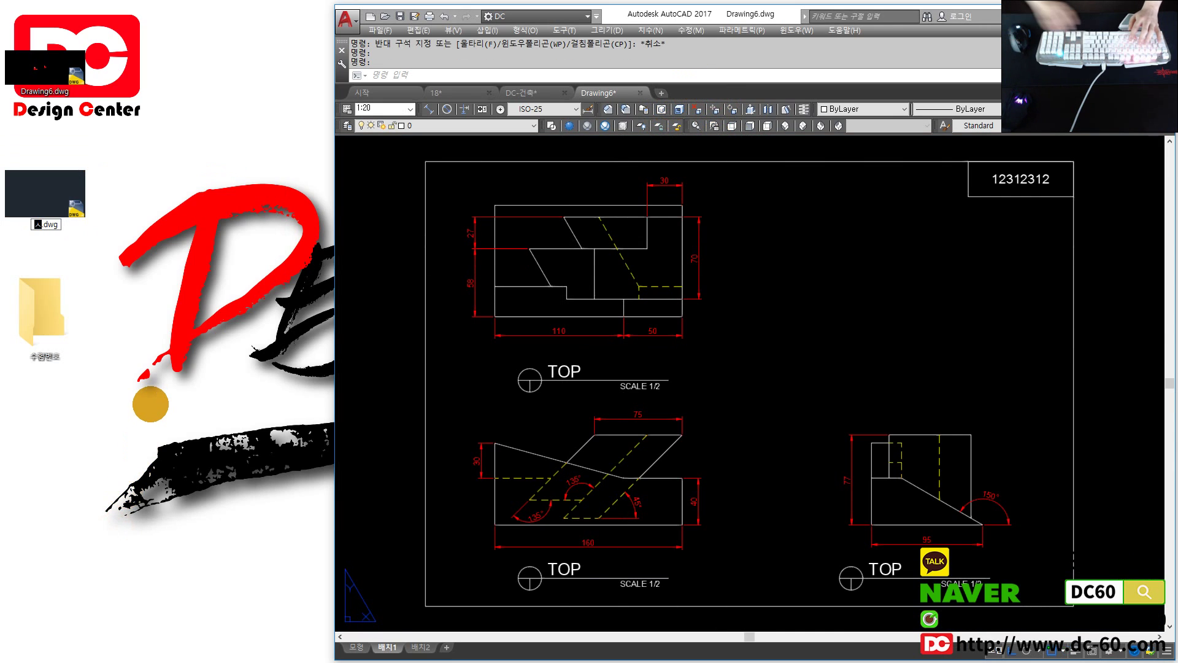
type("수험")
type("번호")
key("Return")
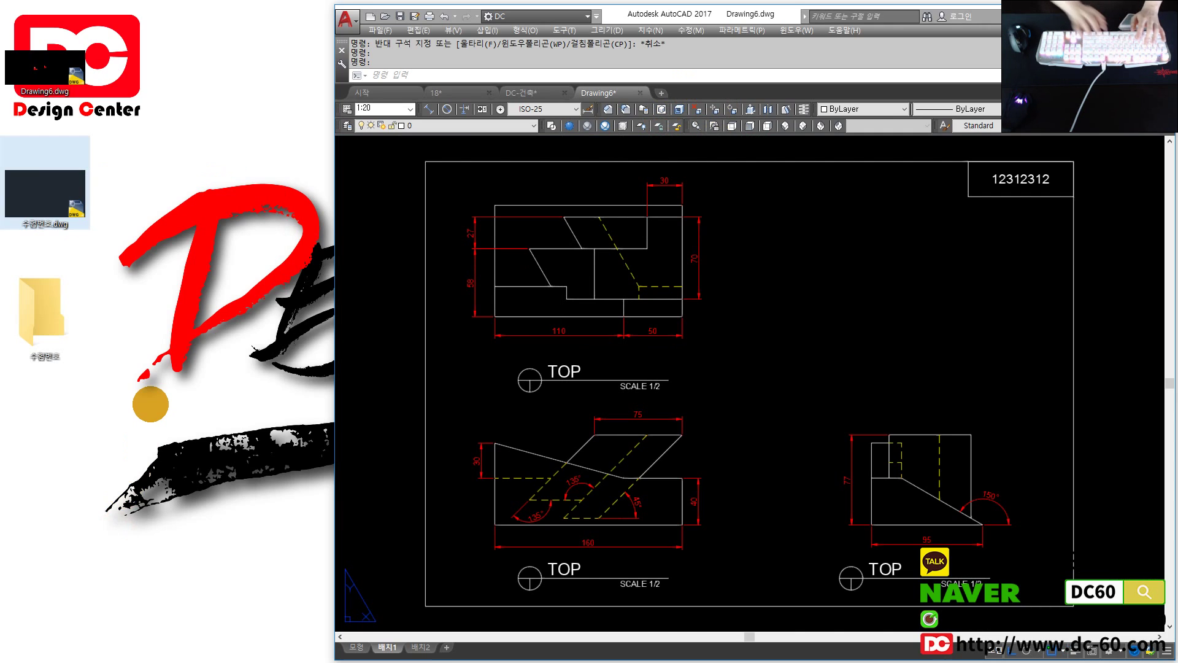
left_click_drag(53, 205, 48, 316)
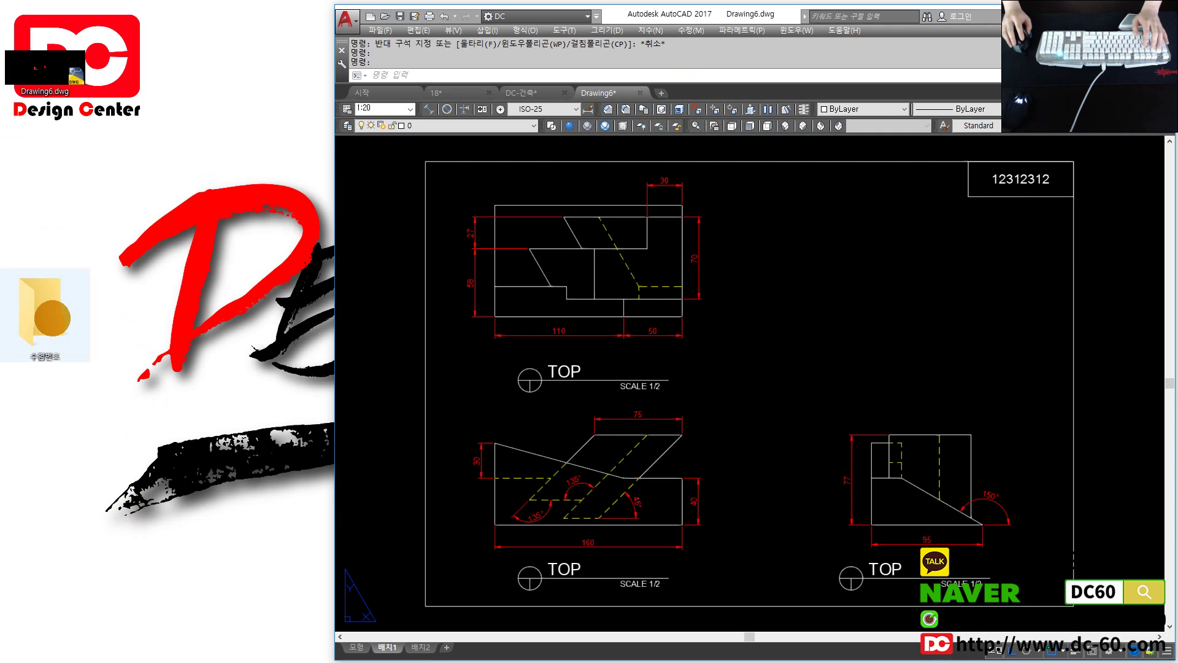
Compress the 수험번호 folder into 수험번호.zip and delete the original folder.
right_click(49, 313)
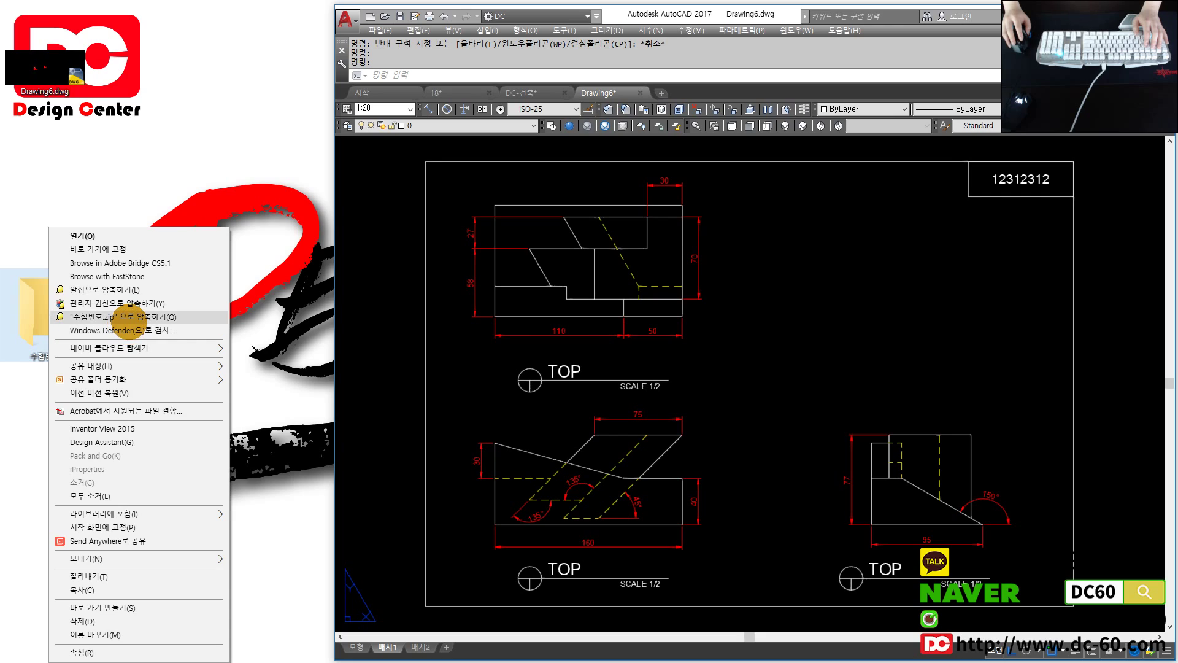
left_click(124, 317)
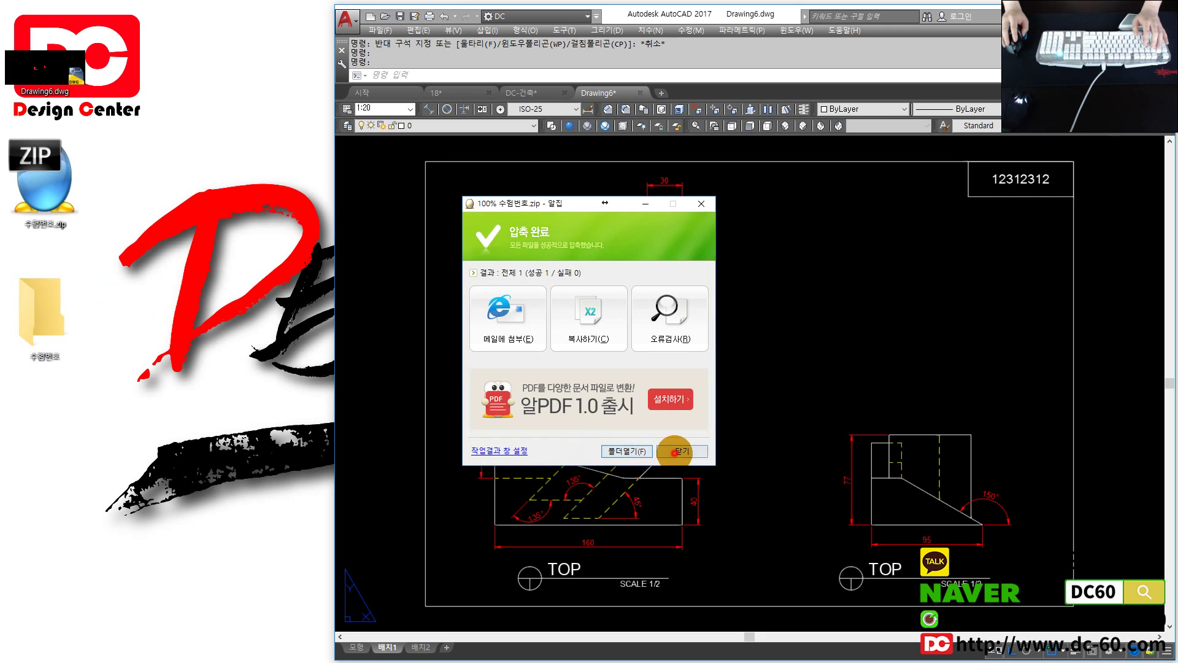
left_click(670, 450)
left_click(33, 309)
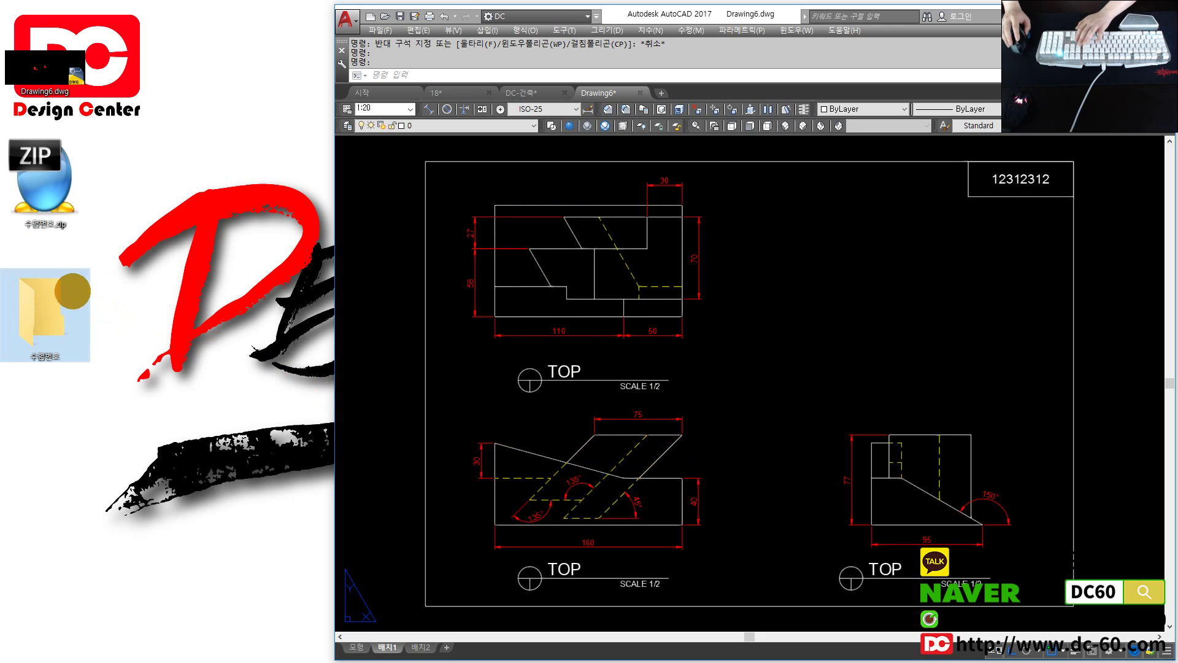
key("Delete")
left_click_drag(42, 175, 136, 188)
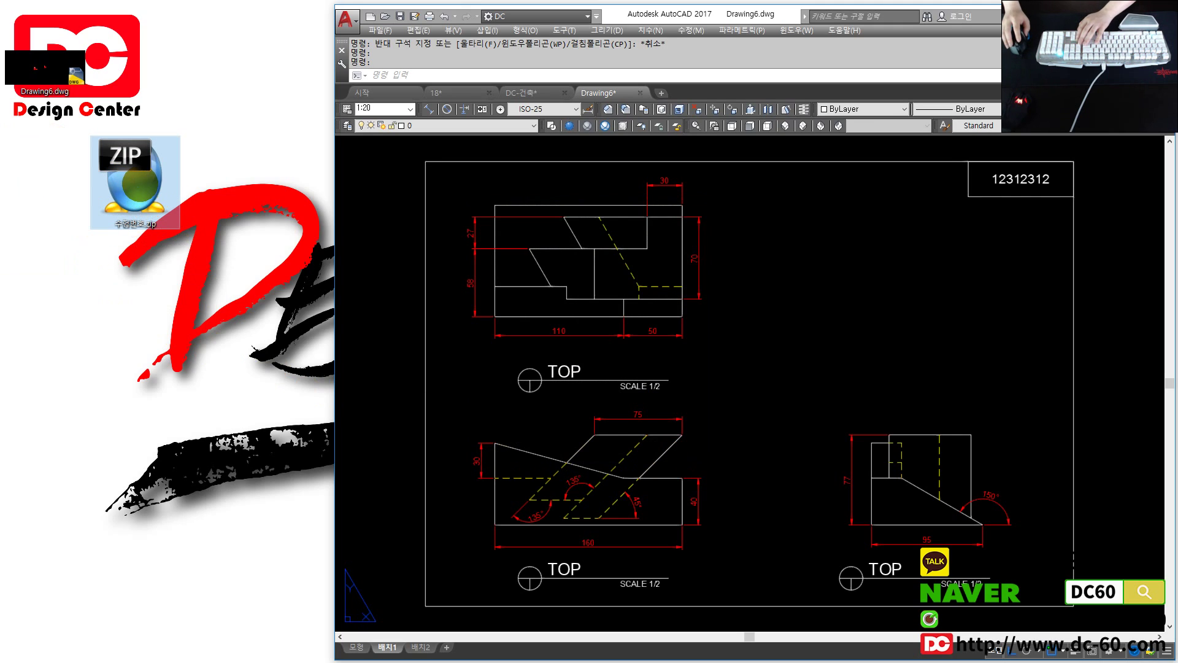
Extract 수험번호.zip onto the desktop, recheck its contents, and place the zip below the folder.
double_click(140, 184)
left_click(413, 229)
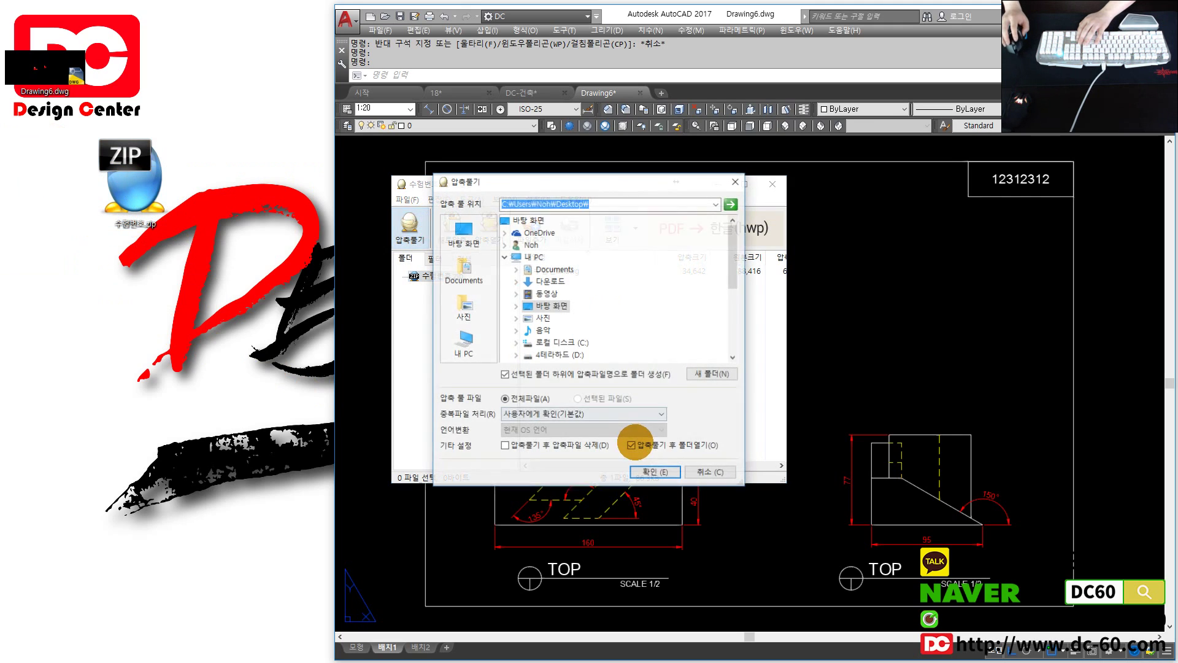
left_click(667, 471)
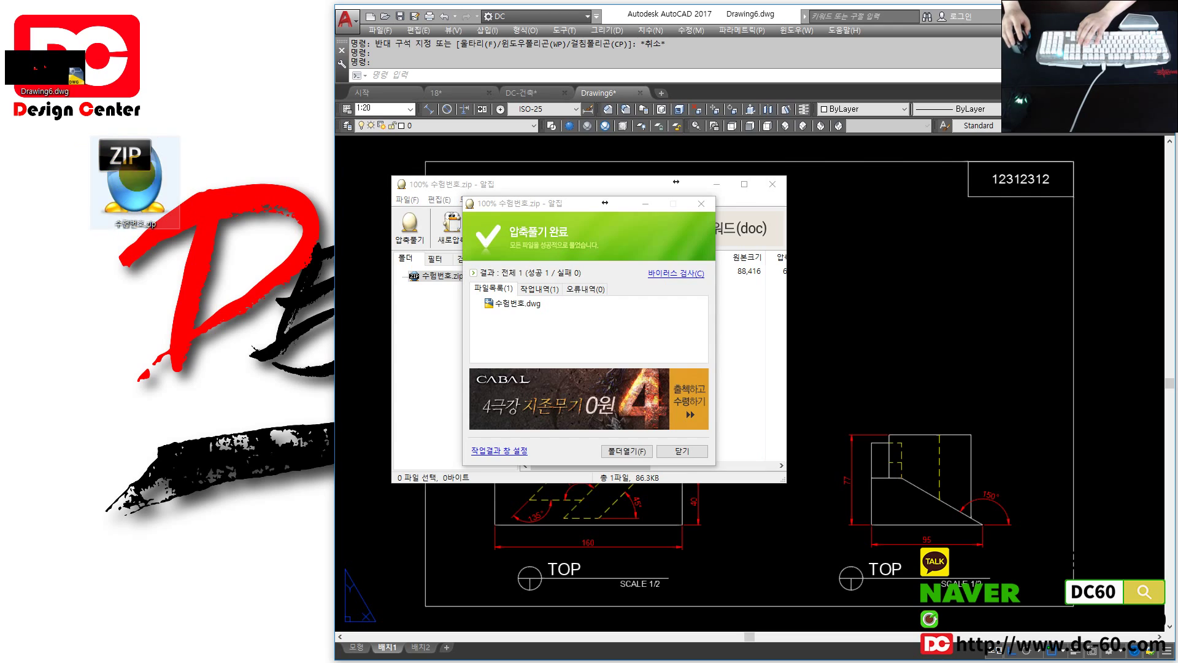
left_click(702, 203)
left_click(772, 186)
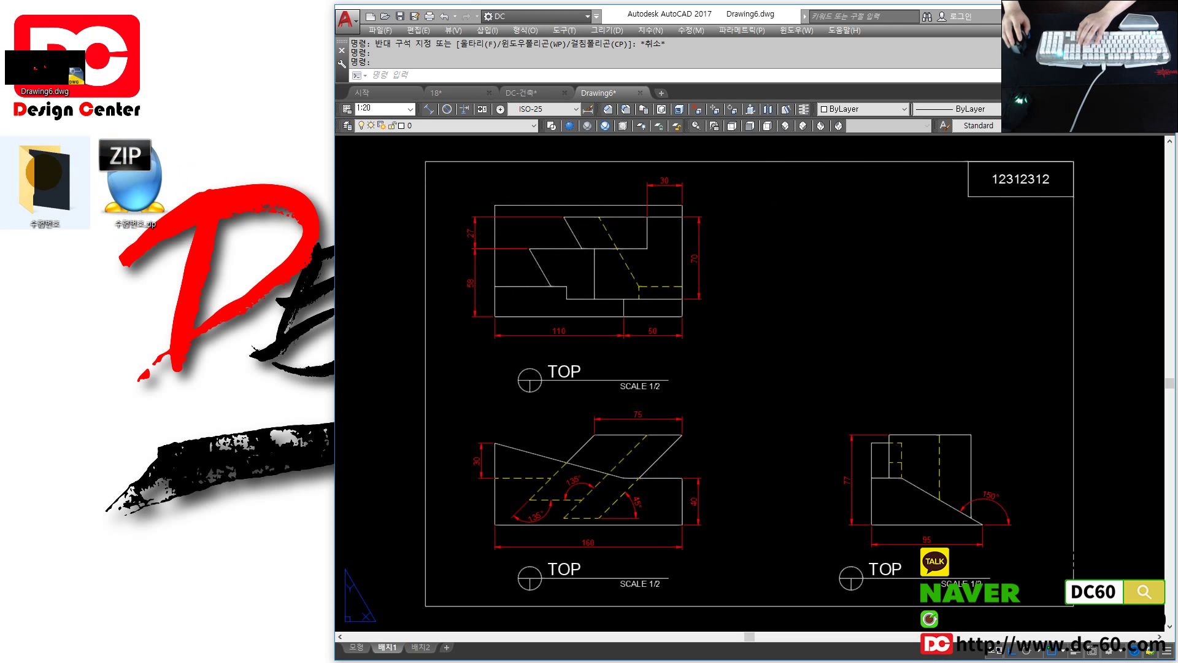
double_click(130, 178)
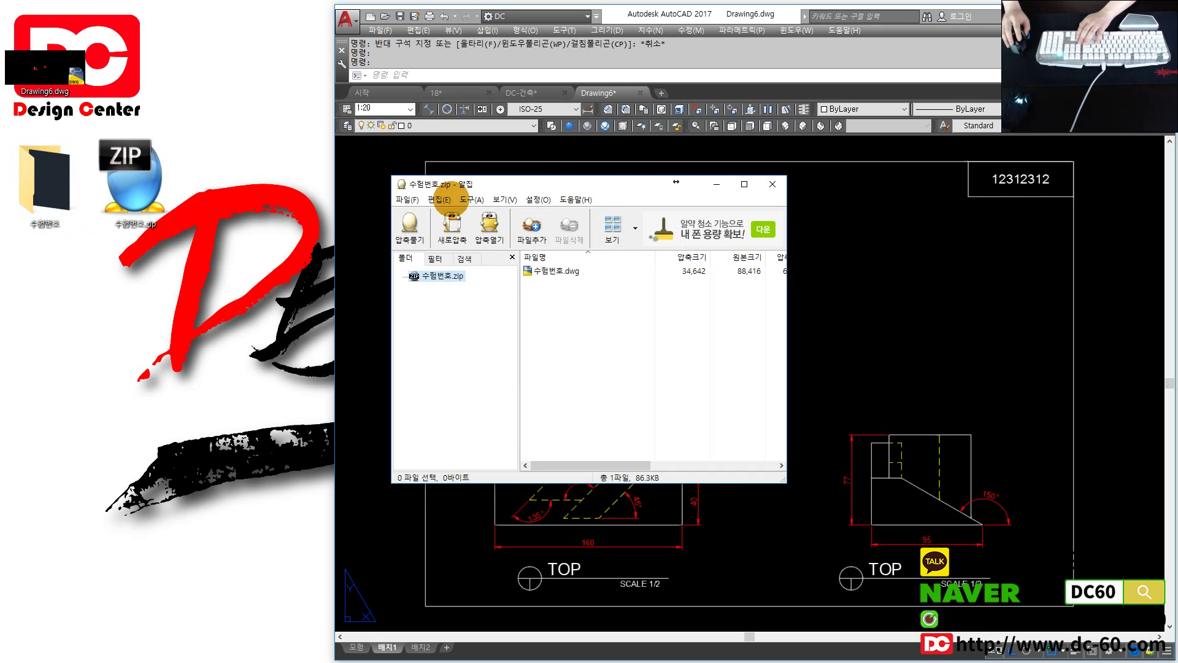
left_click(772, 185)
left_click_drag(130, 178, 38, 306)
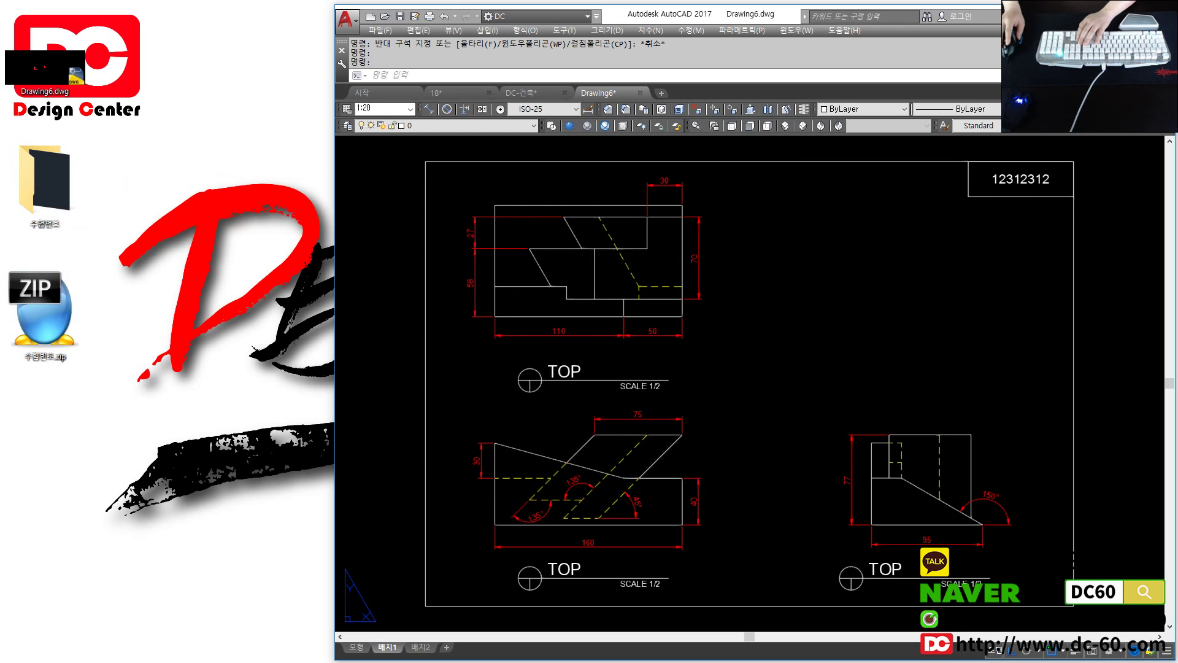
Open the extracted 수험번호 folder, confirm it holds 수험번호.dwg (87 KB), and return to AutoCAD.
double_click(43, 181)
left_click_drag(434, 163, 289, 123)
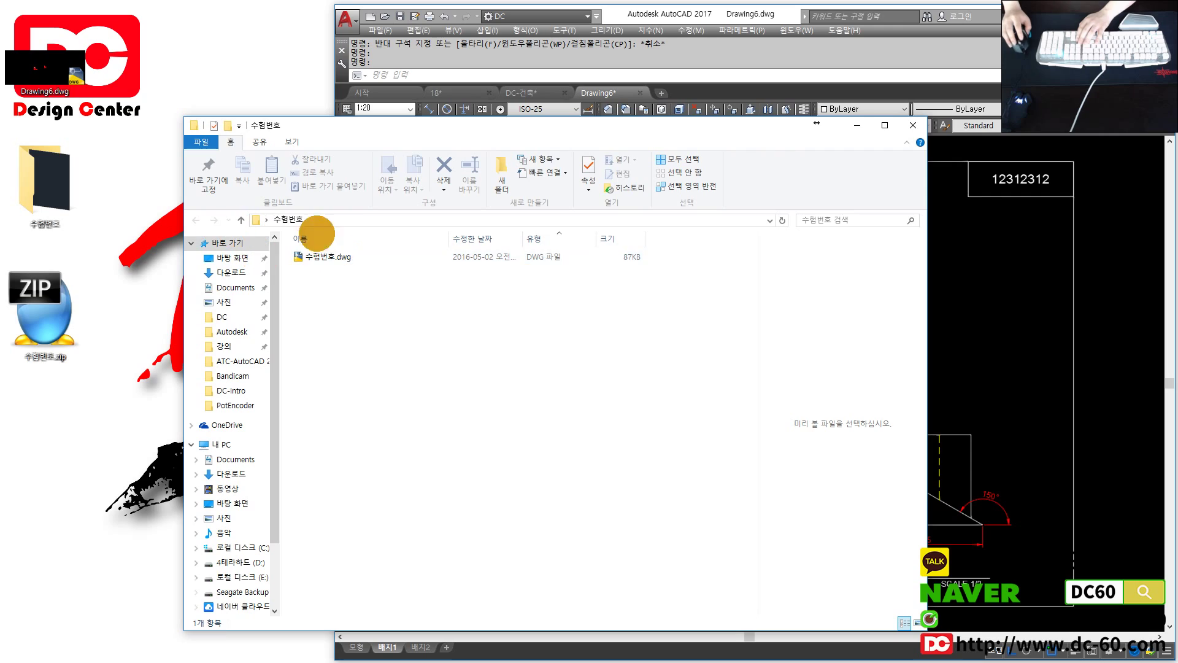
left_click(318, 258)
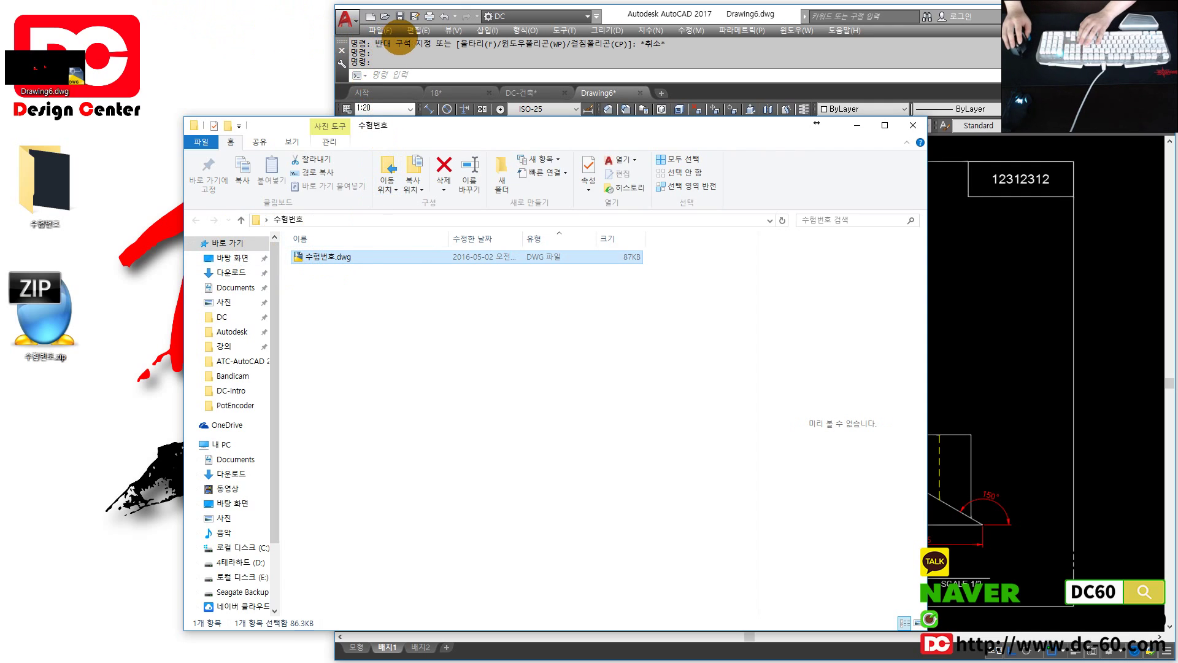
left_click(399, 43)
left_click(382, 31)
Cancel the Create Sheet Set wizard without creating a sheet set.
key("w")
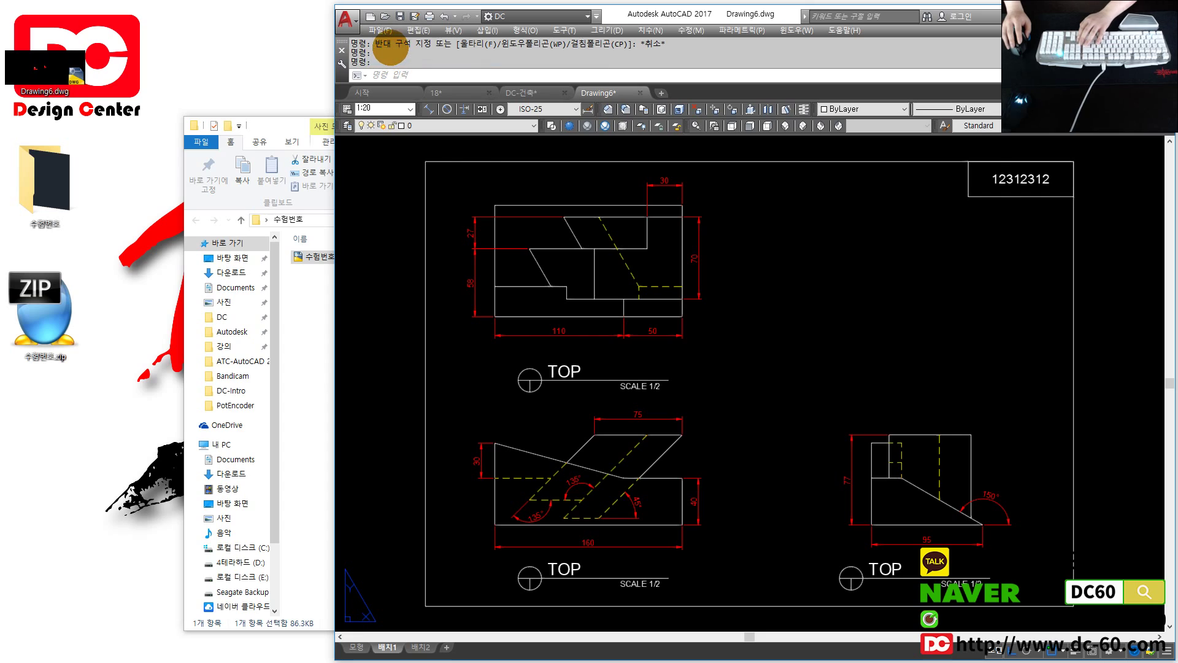
key("Escape")
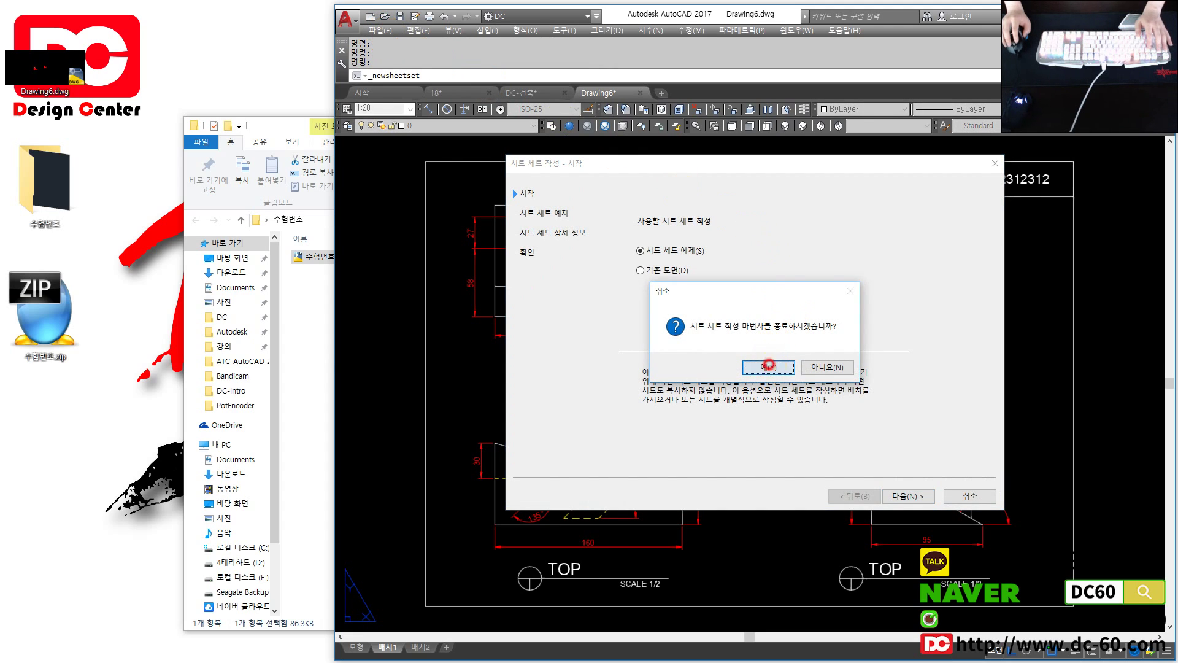
left_click(768, 367)
Dismiss the Select Template dialog and bring the 수험번호 folder window back in front.
left_click(374, 29)
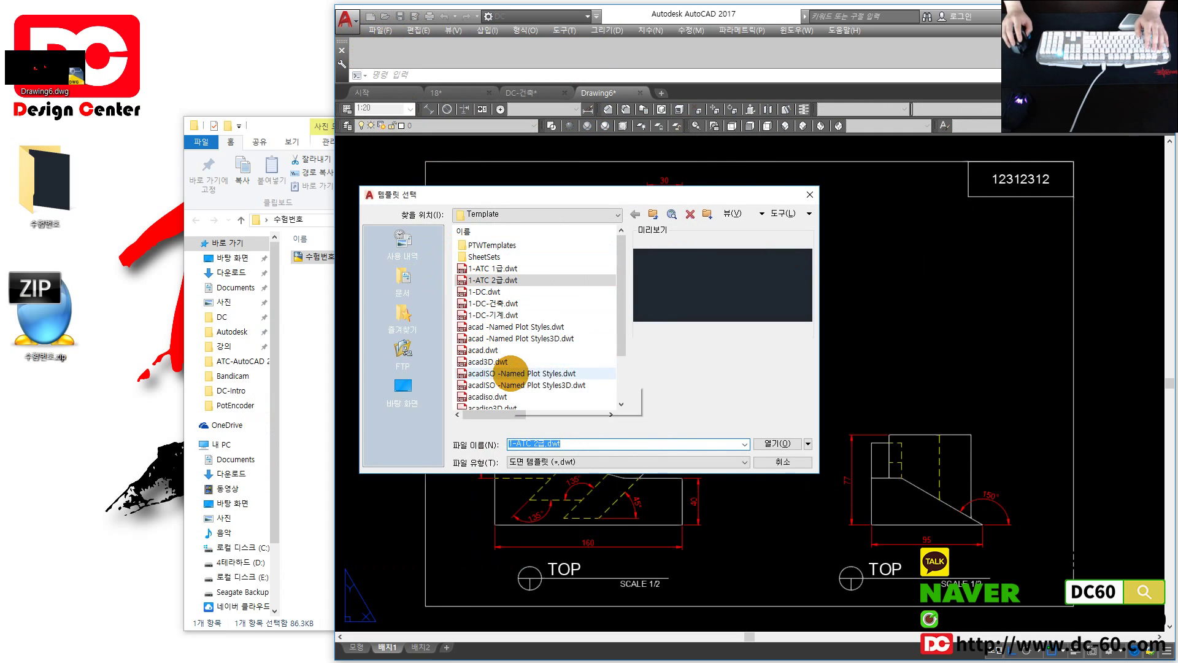
scroll(500, 368, "down", 2)
left_click(499, 338)
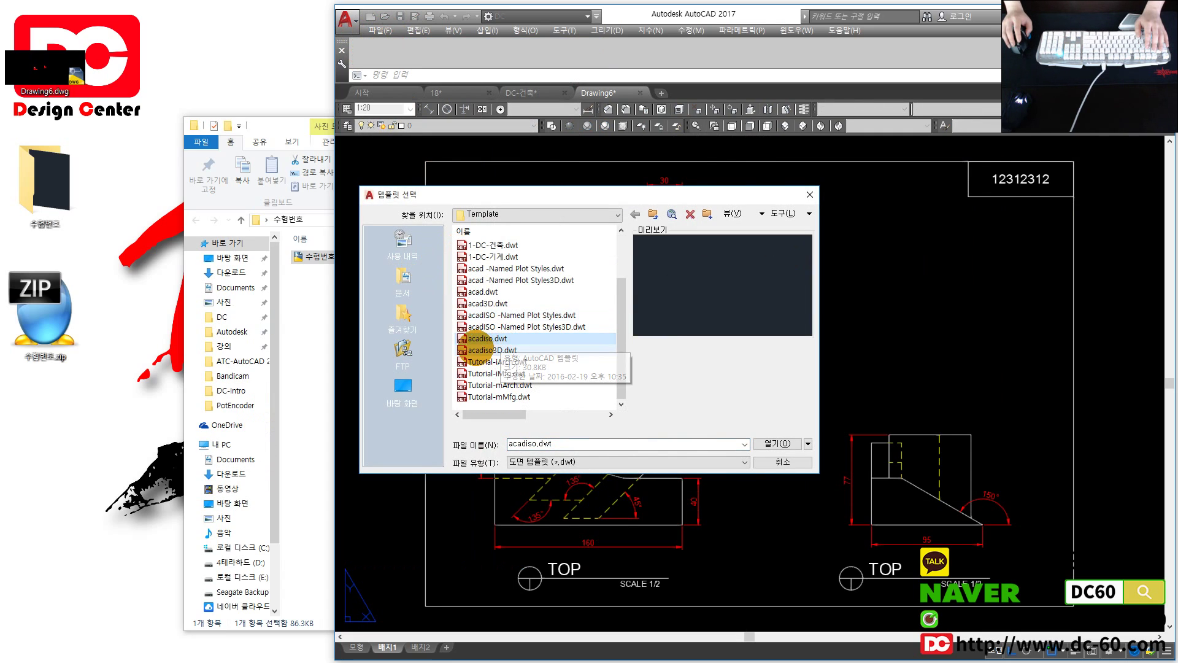
mouse_move(493, 350)
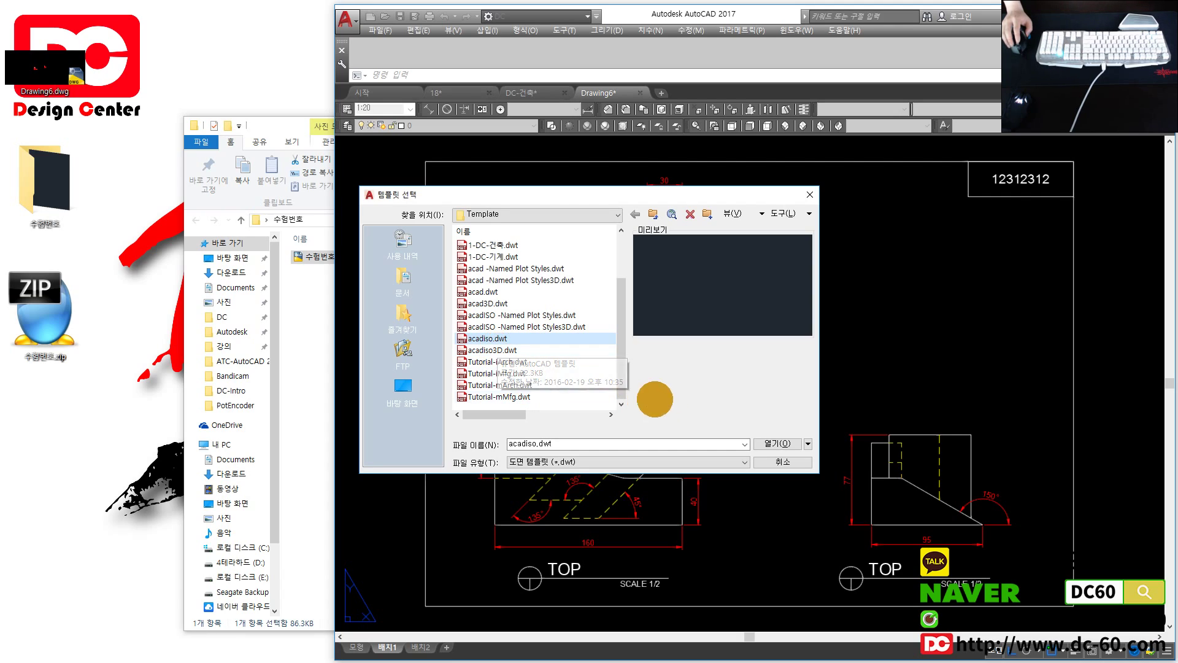
left_click(775, 443)
left_click(102, 246)
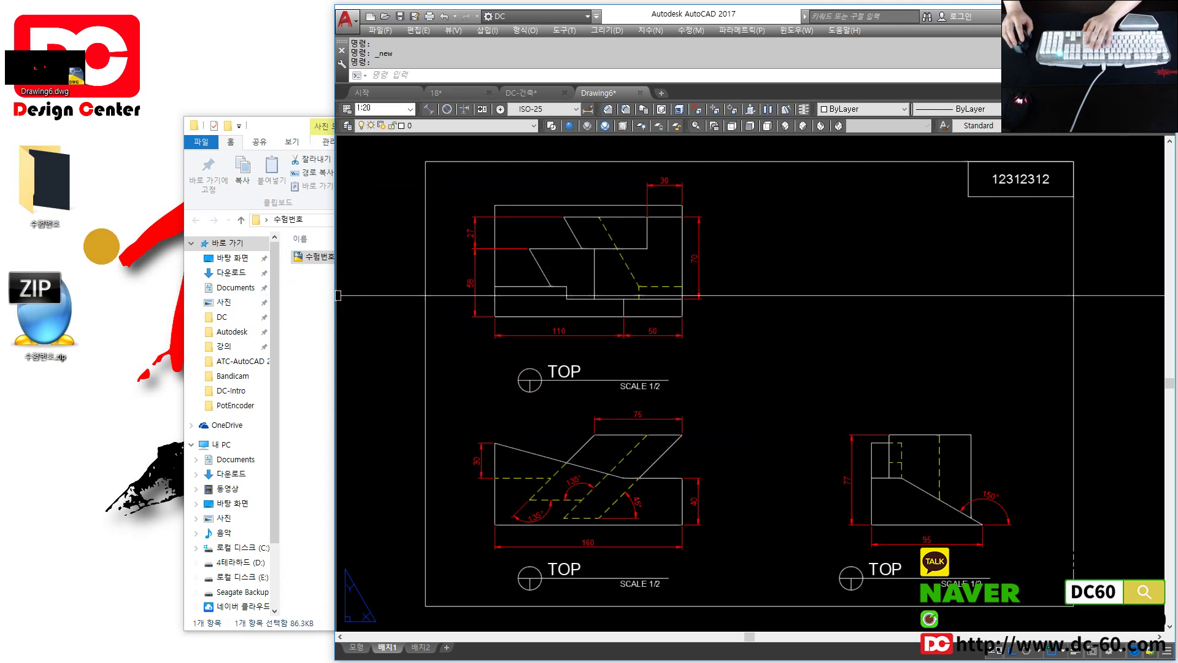
left_click(303, 318)
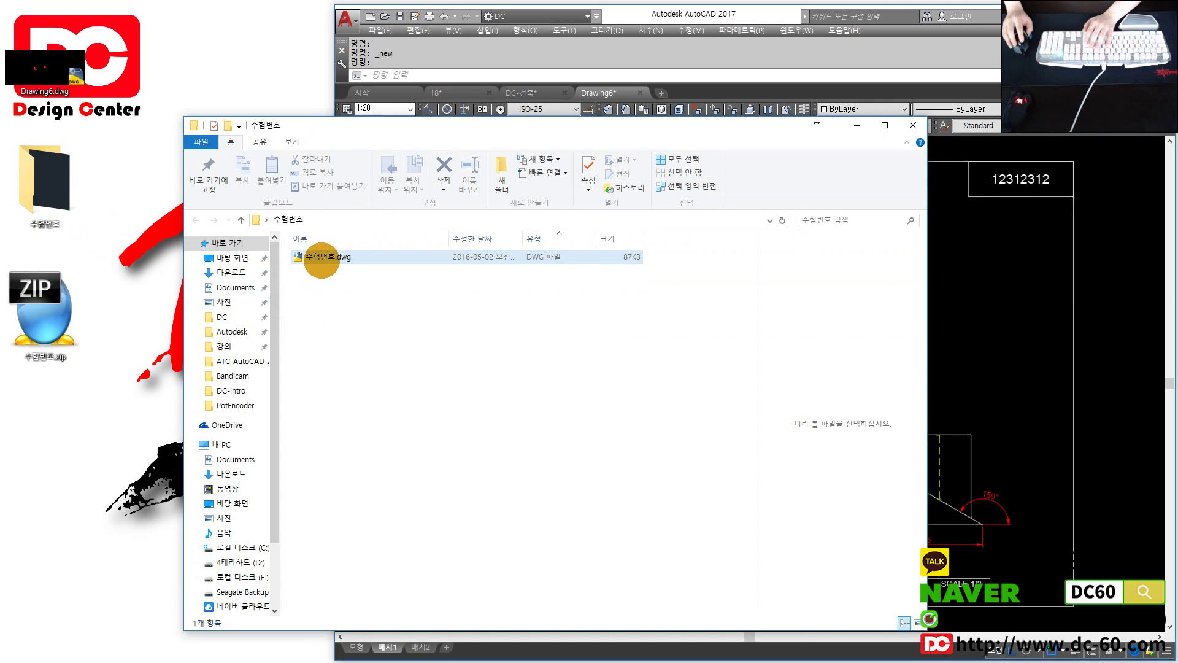
Select 수험번호.dwg and bring the DC course-book PDF forward in Acrobat Reader.
left_click(321, 258)
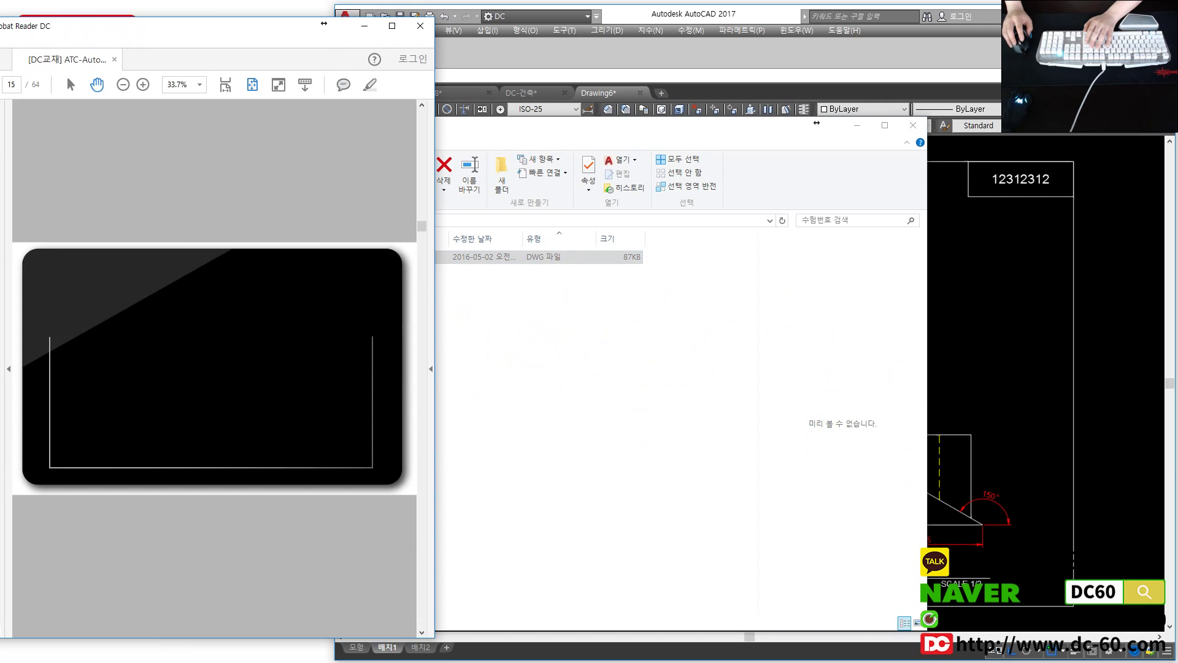
Turn the PDF to page 19 on viewports, minimize it, and reselect 수험번호.dwg.
scroll(137, 278, "down", 1)
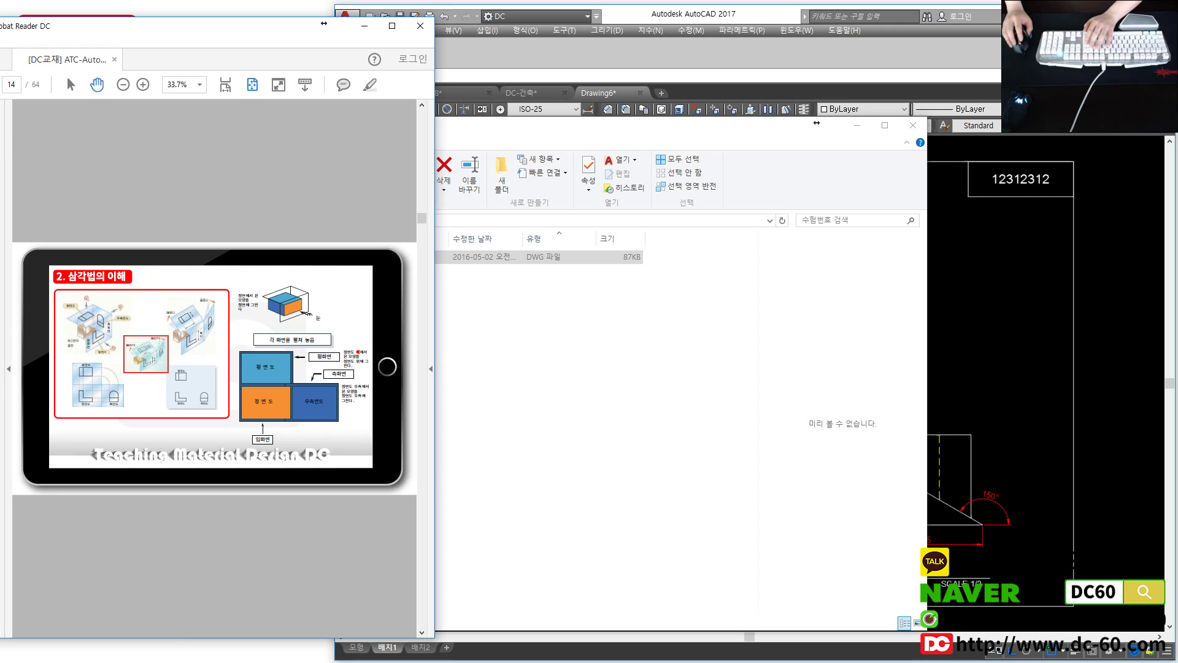
scroll(215, 368, "up", 3)
scroll(387, 366, "down", 8)
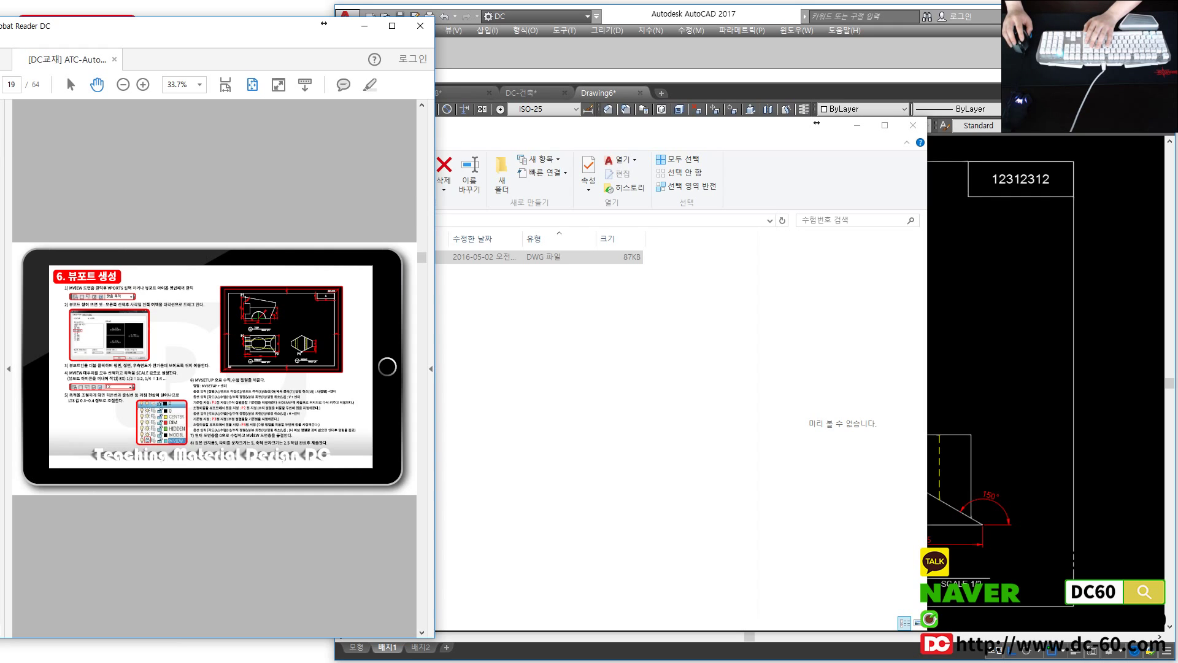
left_click(613, 339)
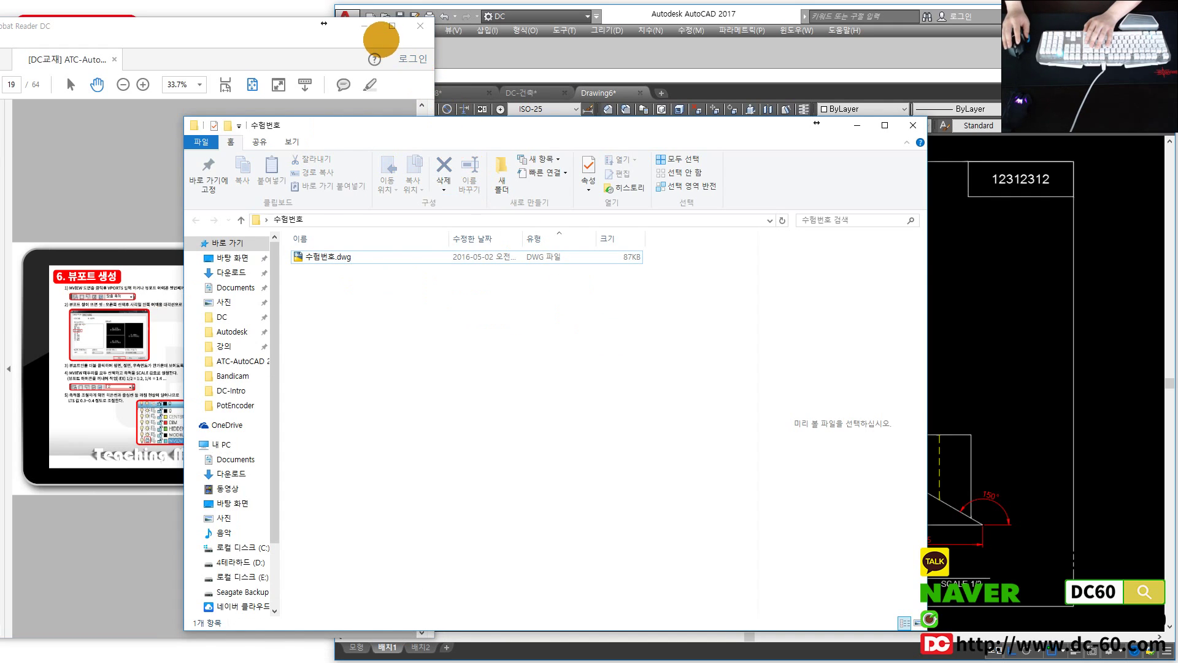
left_click(364, 26)
left_click(345, 257)
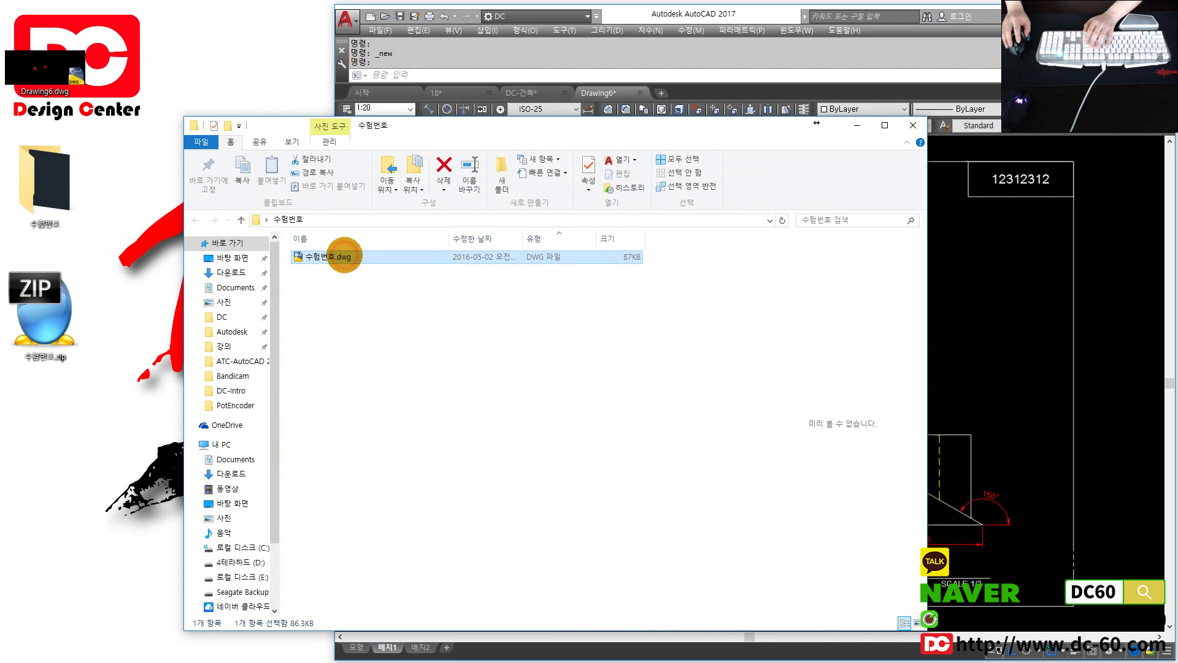
Open 수험번호.dwg in AutoCAD, inspect its 배치1 layout, then return to the folder window.
double_click(339, 257)
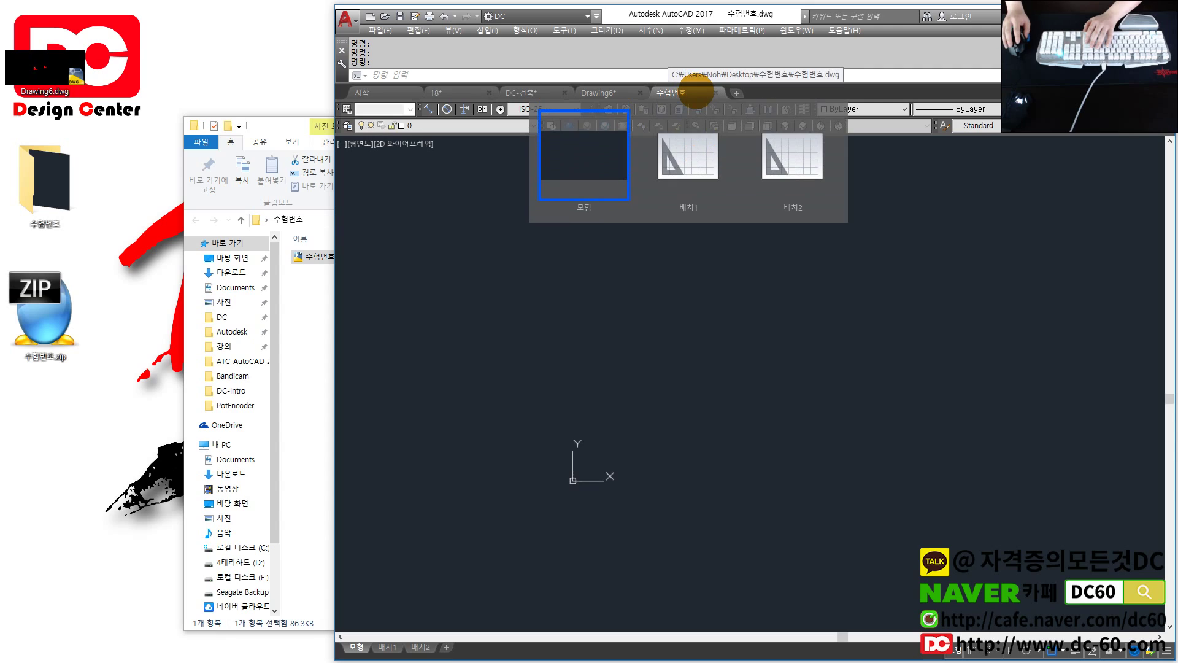
left_click(478, 128)
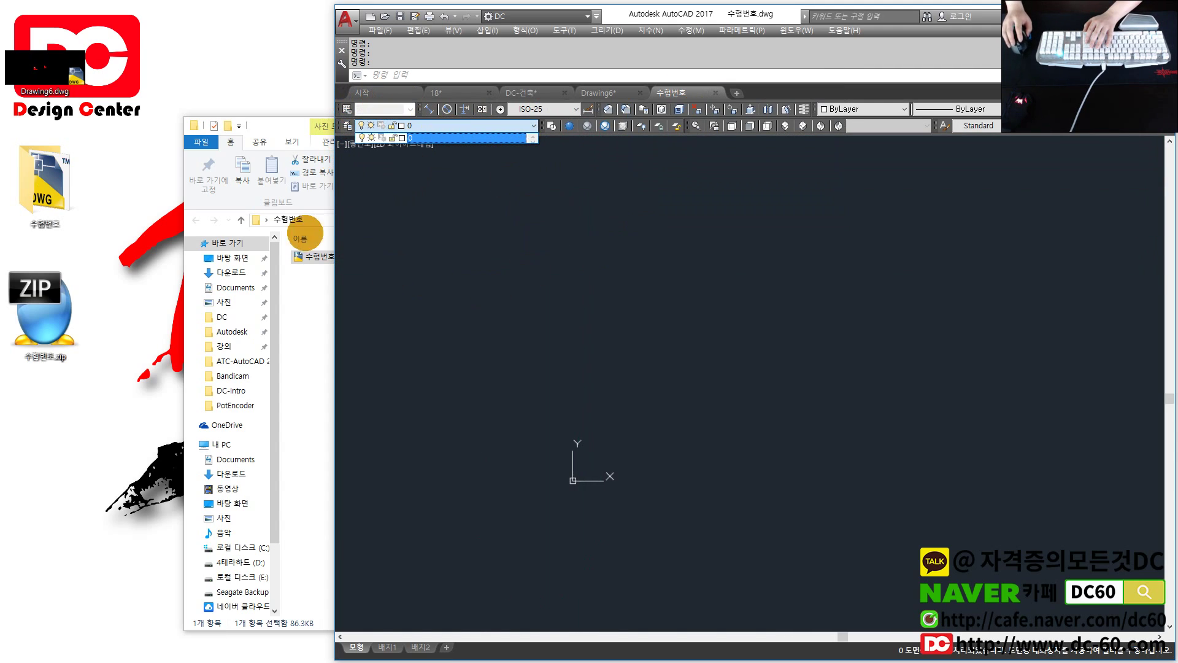
left_click(387, 646)
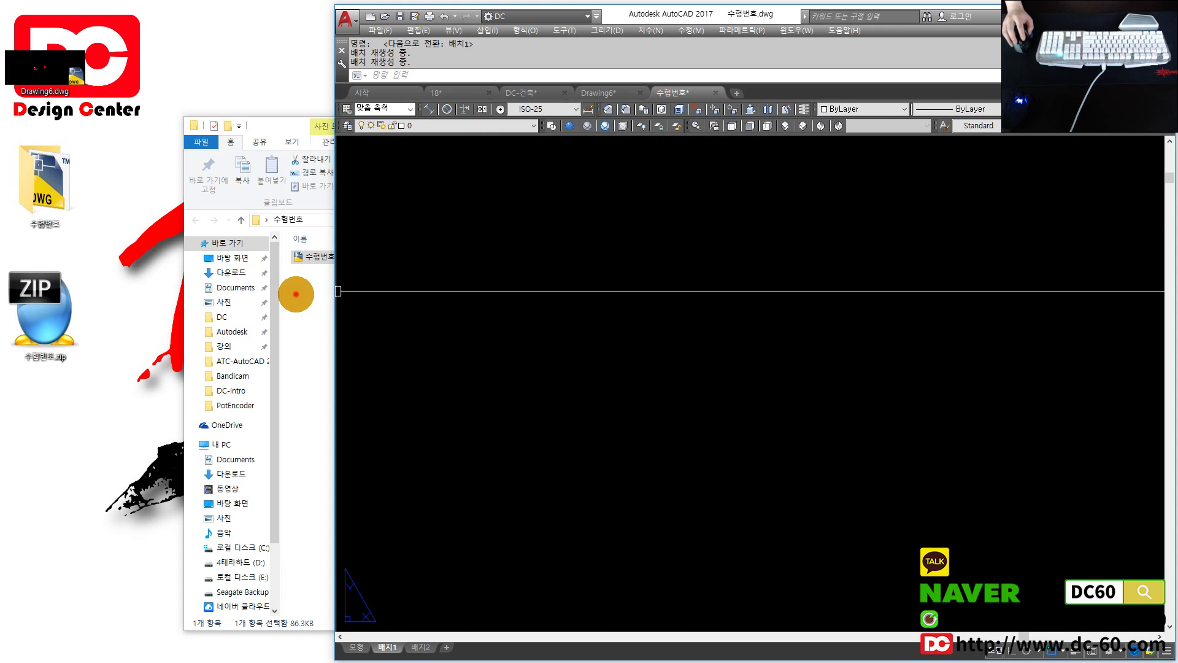
left_click(300, 290)
Switch AutoCAD back to Drawing6's three-view layout and close the 수험번호 folder window.
left_click(332, 259)
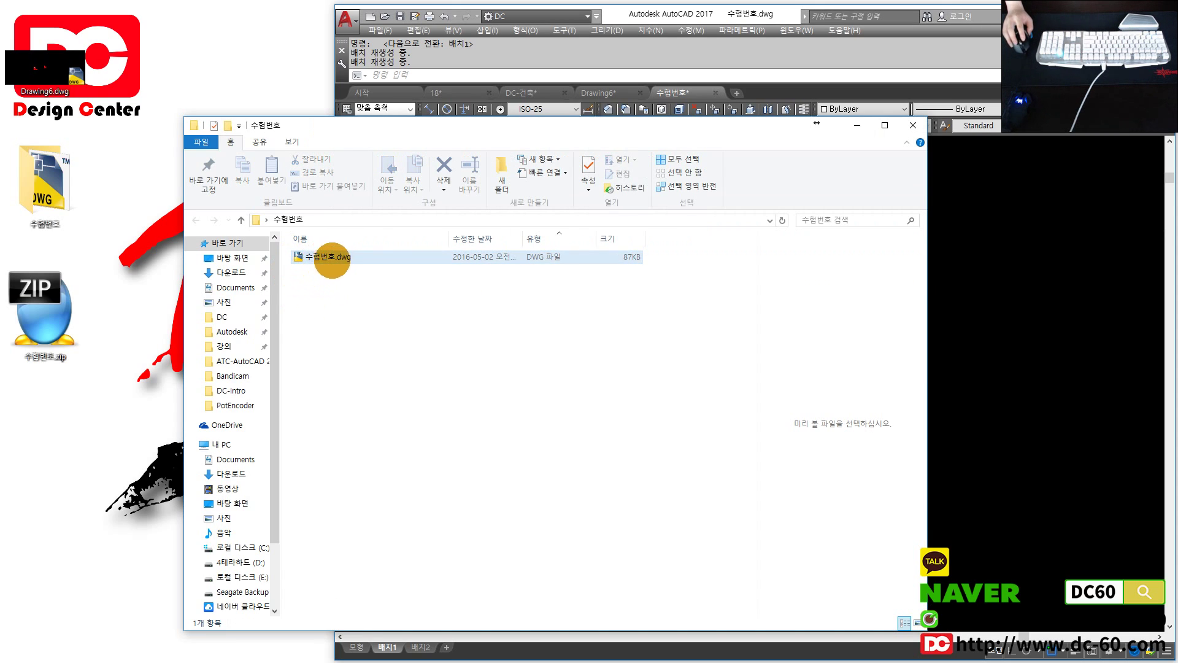
left_click(298, 272)
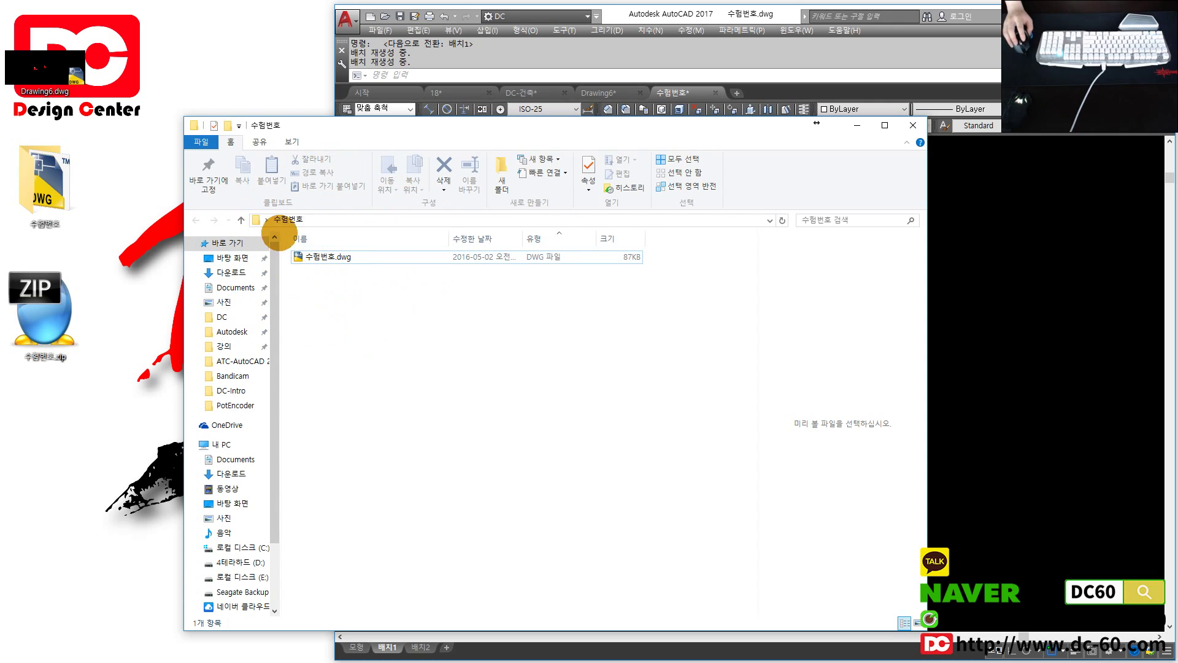
left_click(1023, 274)
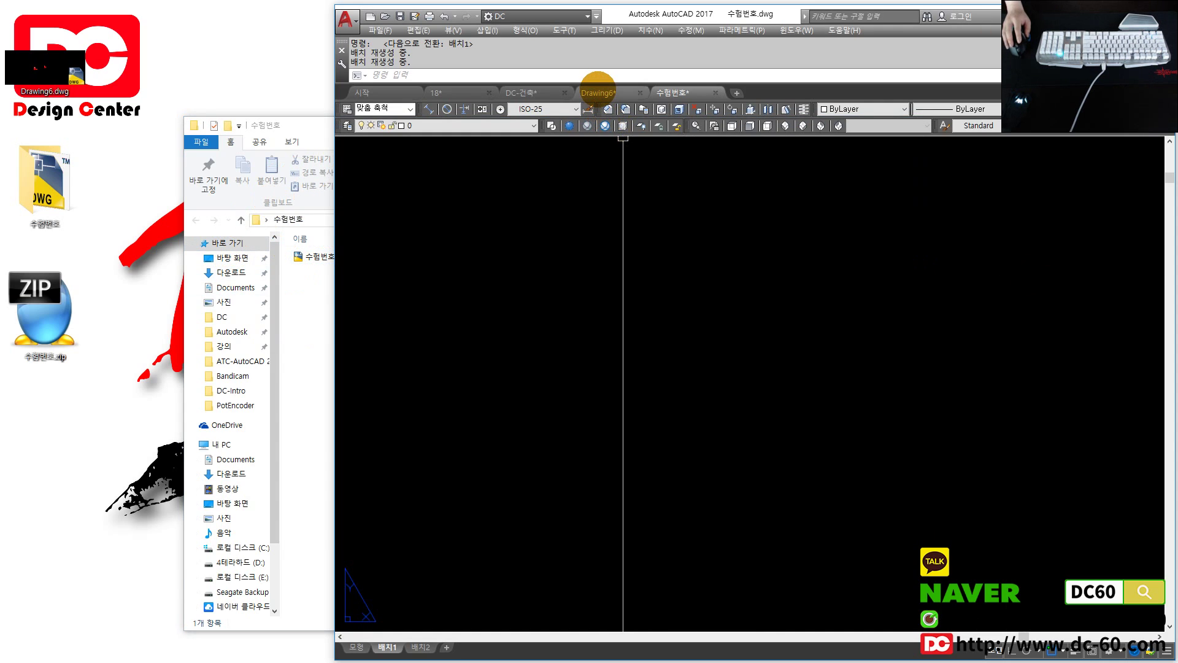
left_click(595, 93)
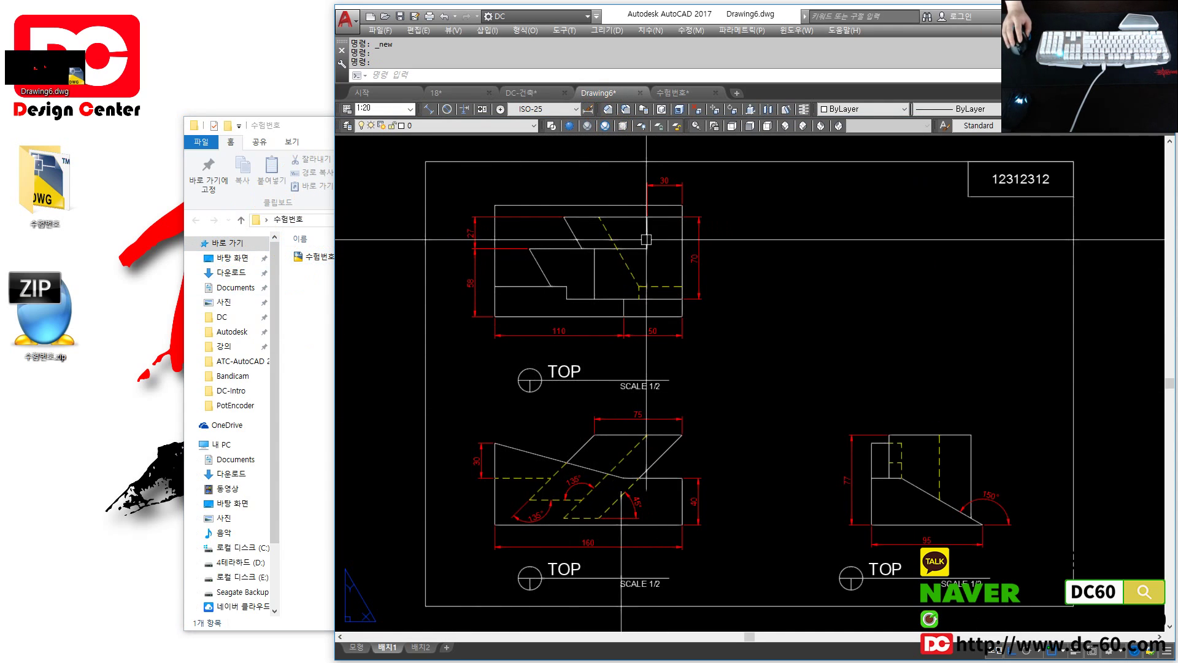
right_click(52, 178)
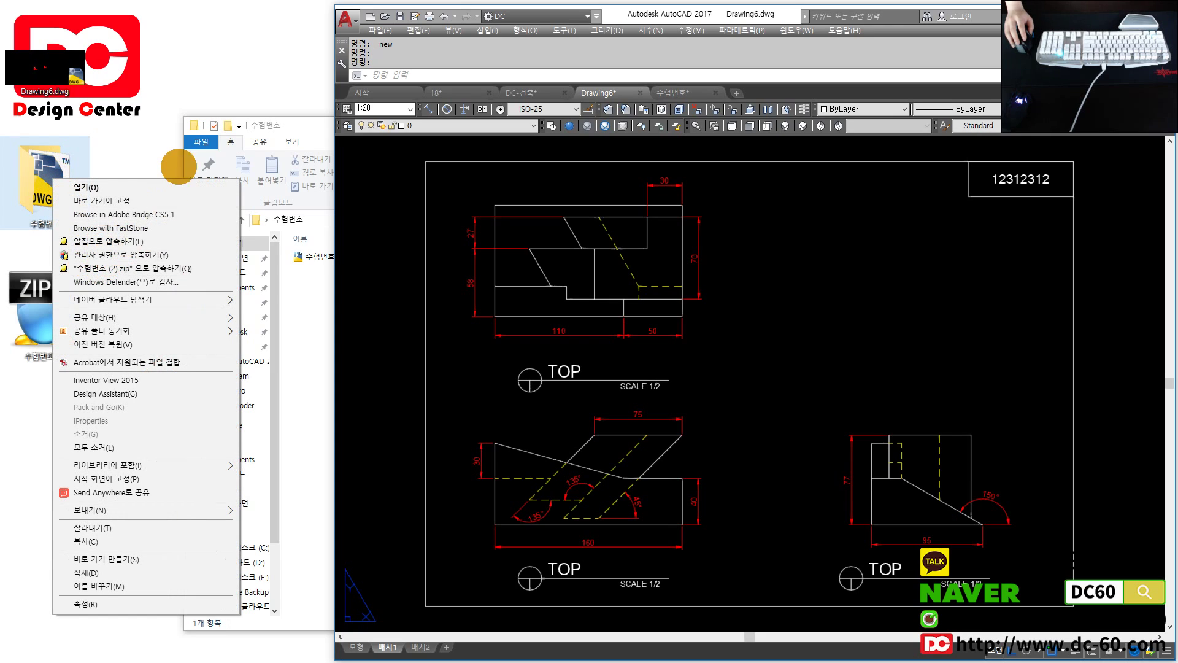
left_click(128, 149)
left_click(326, 356)
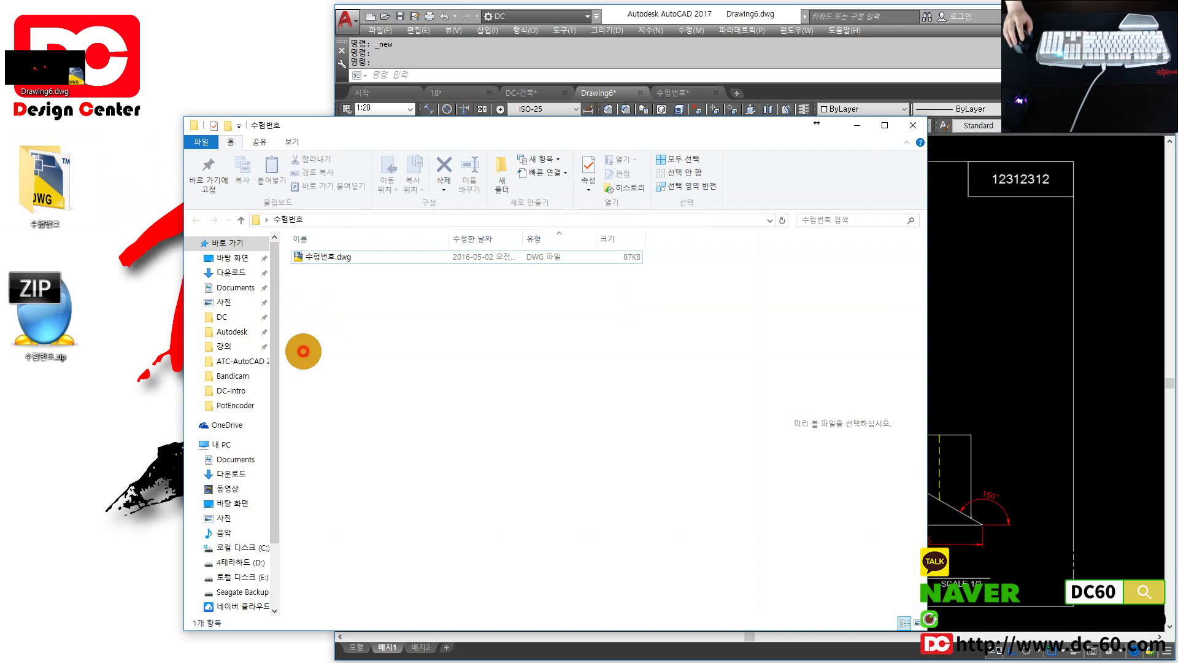
left_click(913, 126)
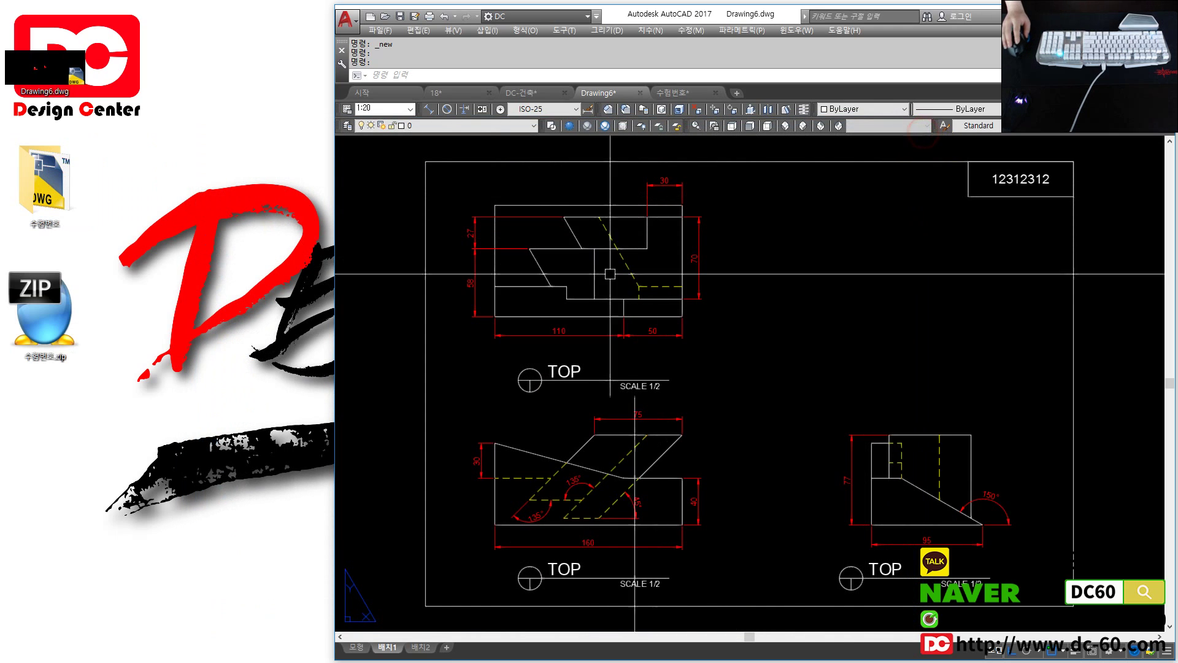
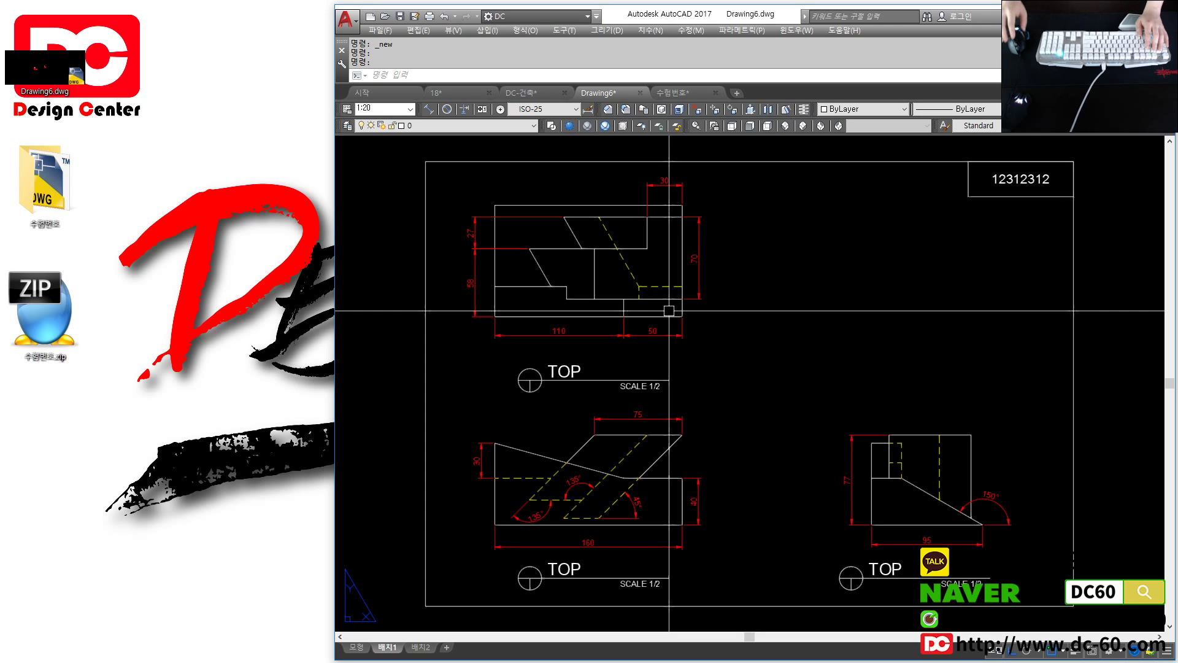
Bring up the reference PDF at page 38 and enlarge it for viewing.
scroll(668, 310, "down", 3)
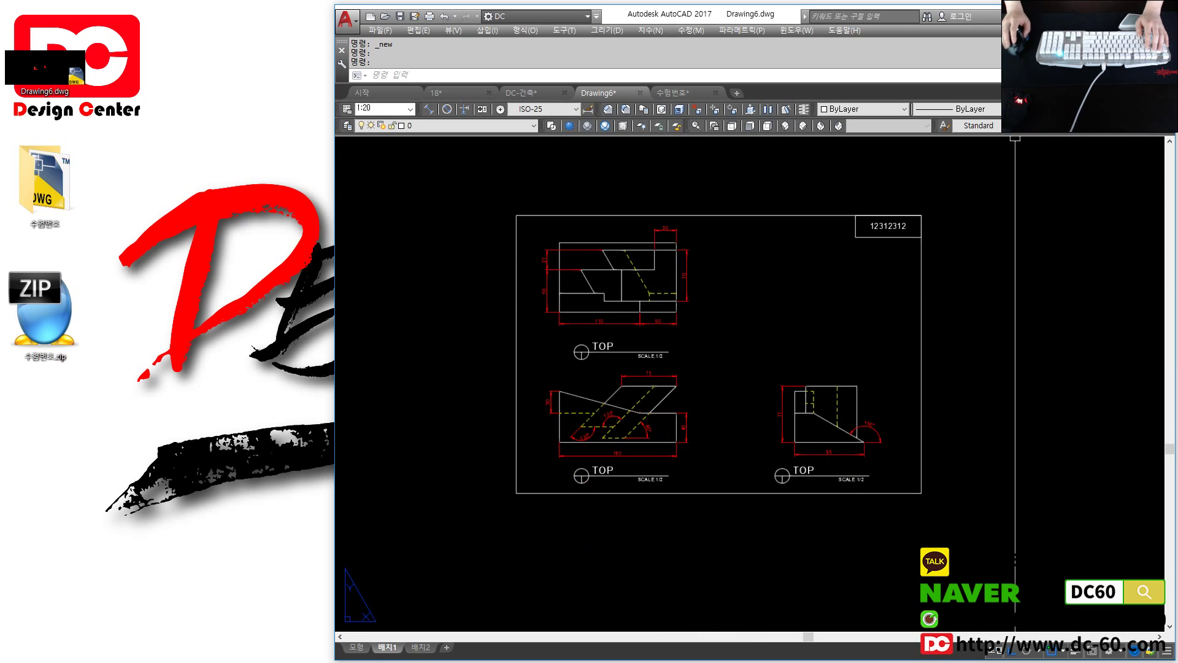
key("super+Up")
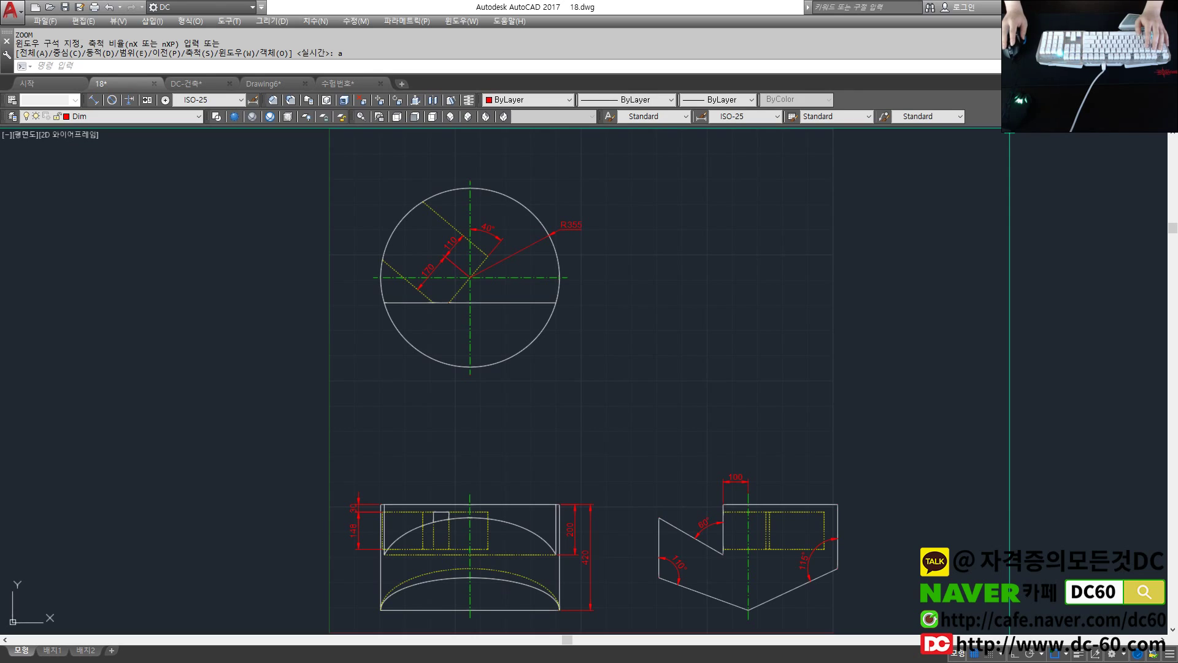
key("super+Down")
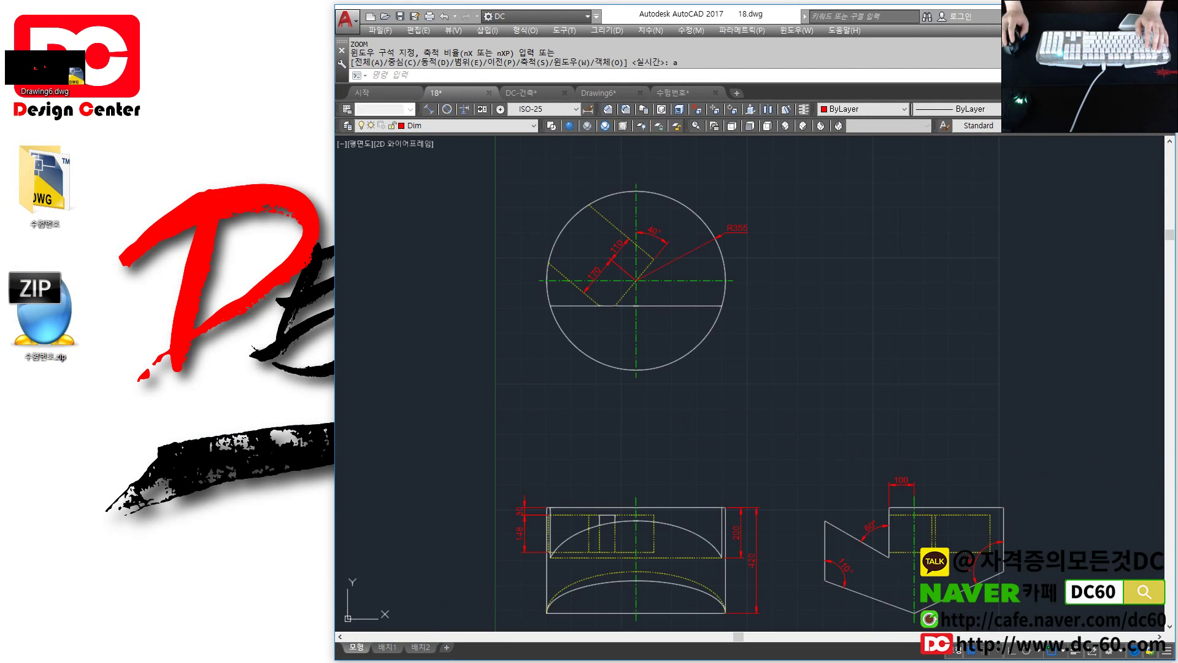
key("alt+Tab")
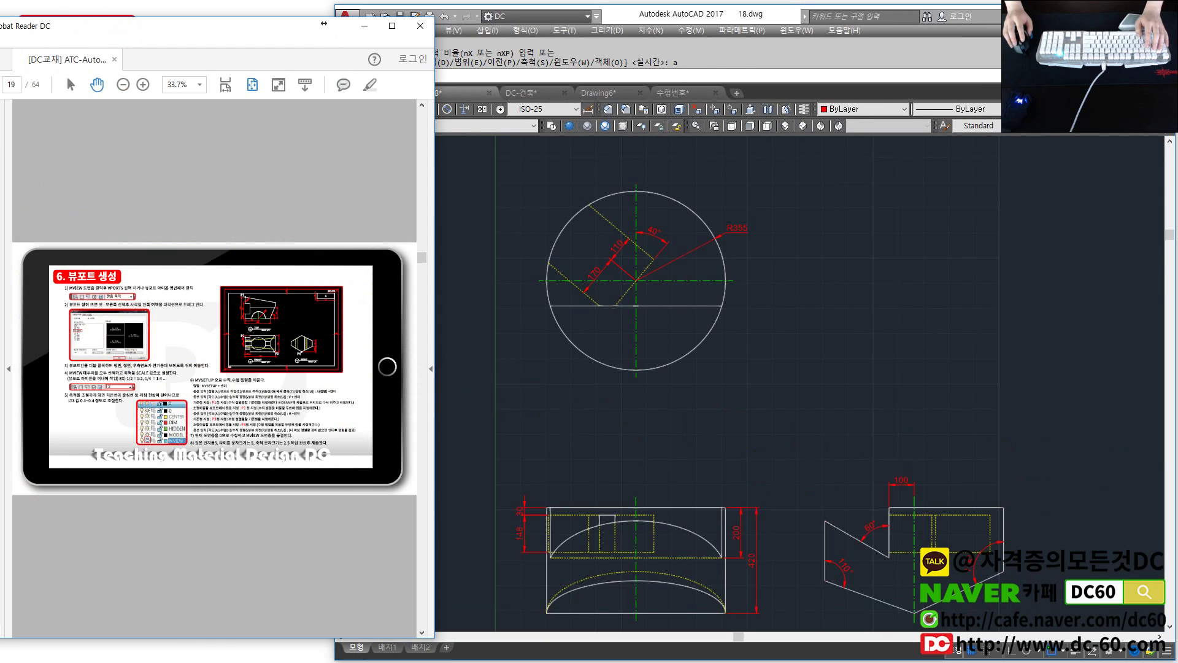
type("38")
key("Return")
key("ctrl+plus")
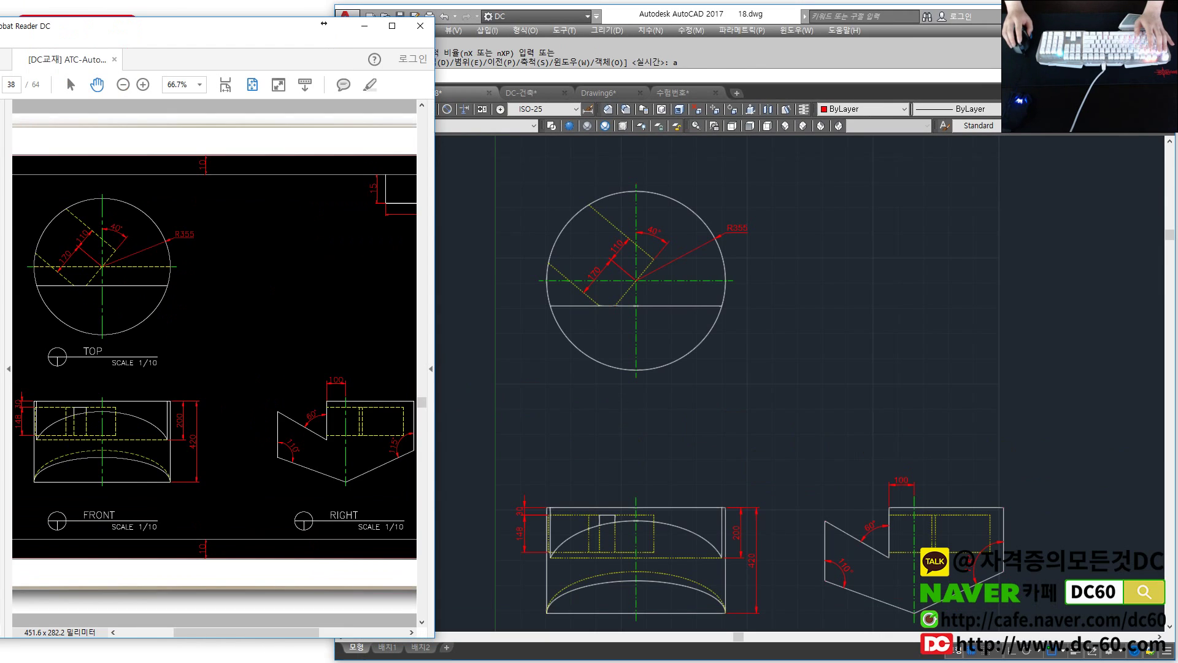
Cancel a stray erase, turn off the grid with F7, and switch to Layout1.
key("Return")
type("e")
key("Return")
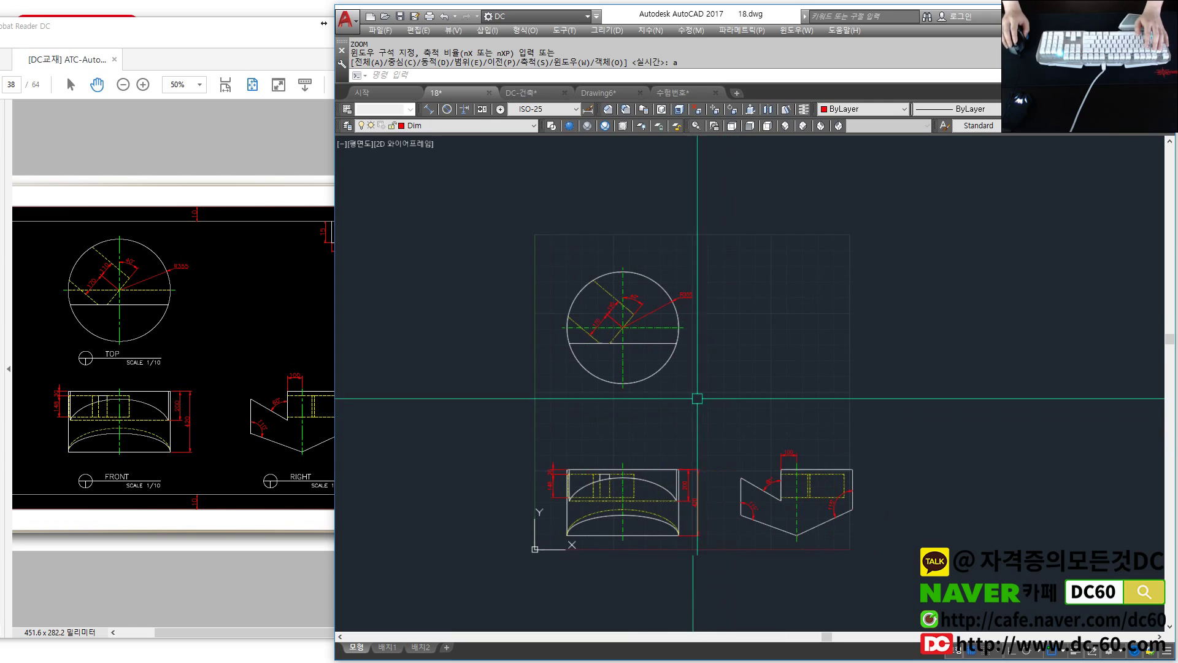
left_click(846, 365)
left_click(824, 397)
key("Escape")
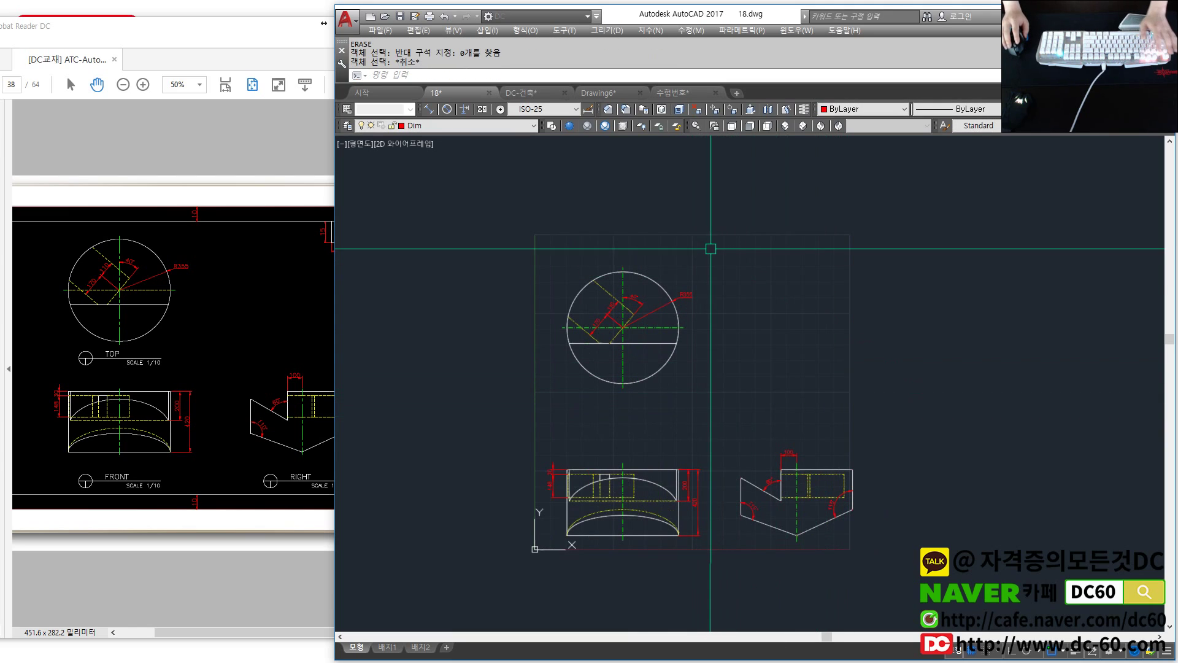
key("F7")
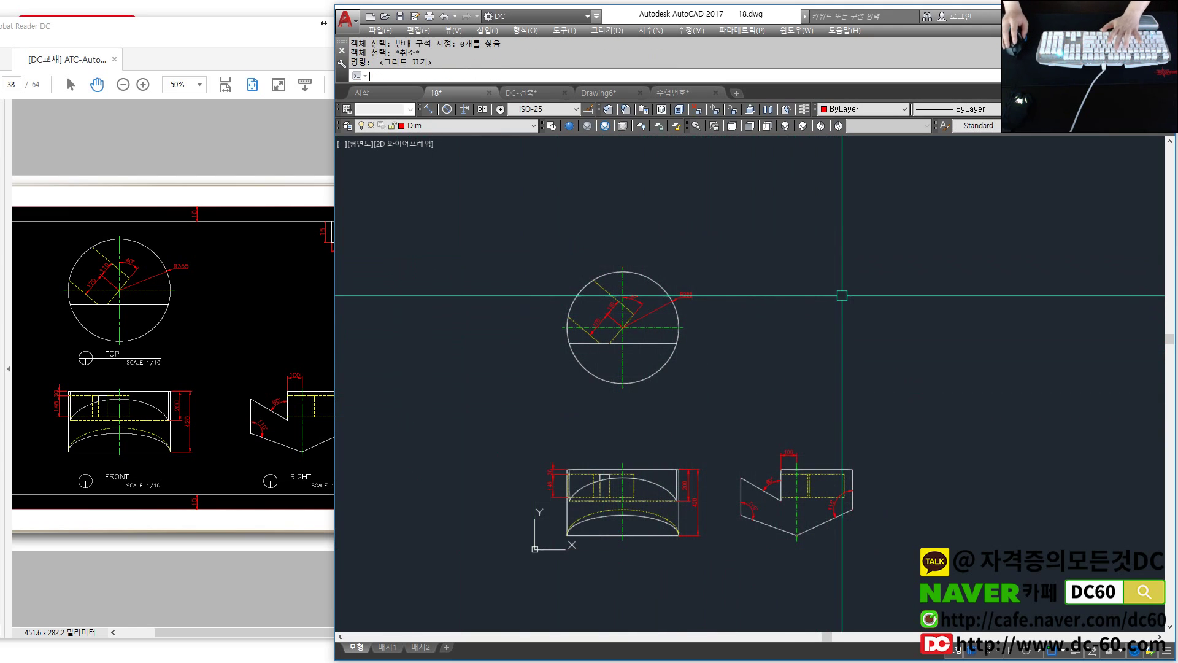
left_click(385, 647)
type("limit")
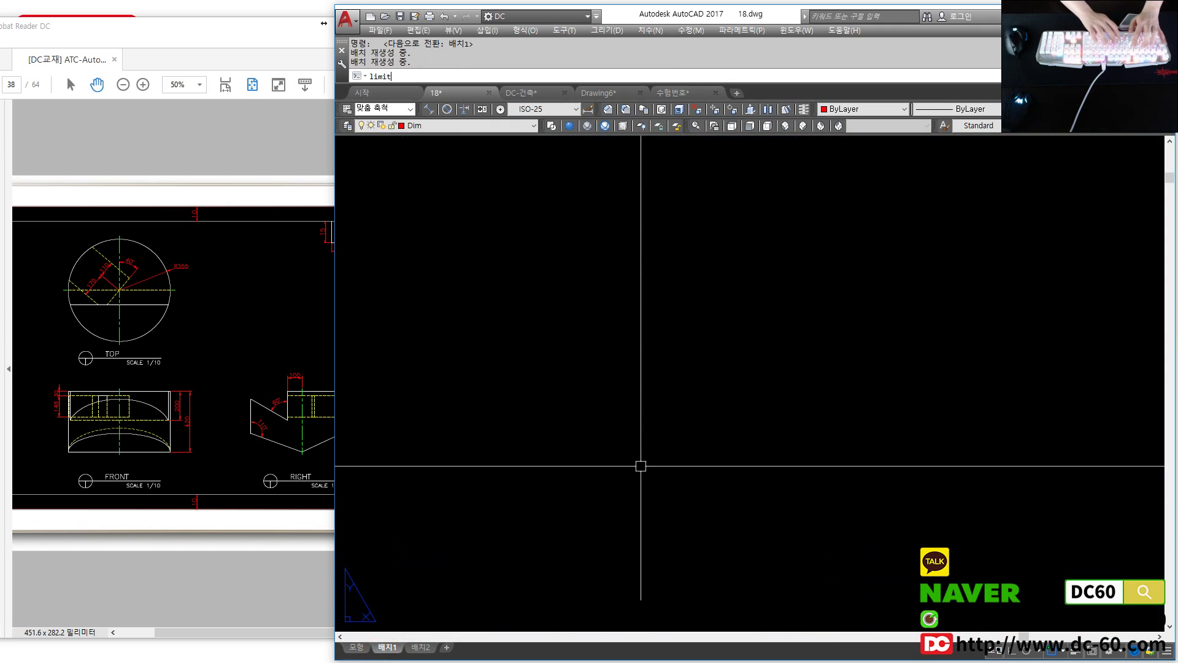
Set the sheet limits from 0,0 to 297,210.
type("s")
key("Return")
type("0")
key("Return")
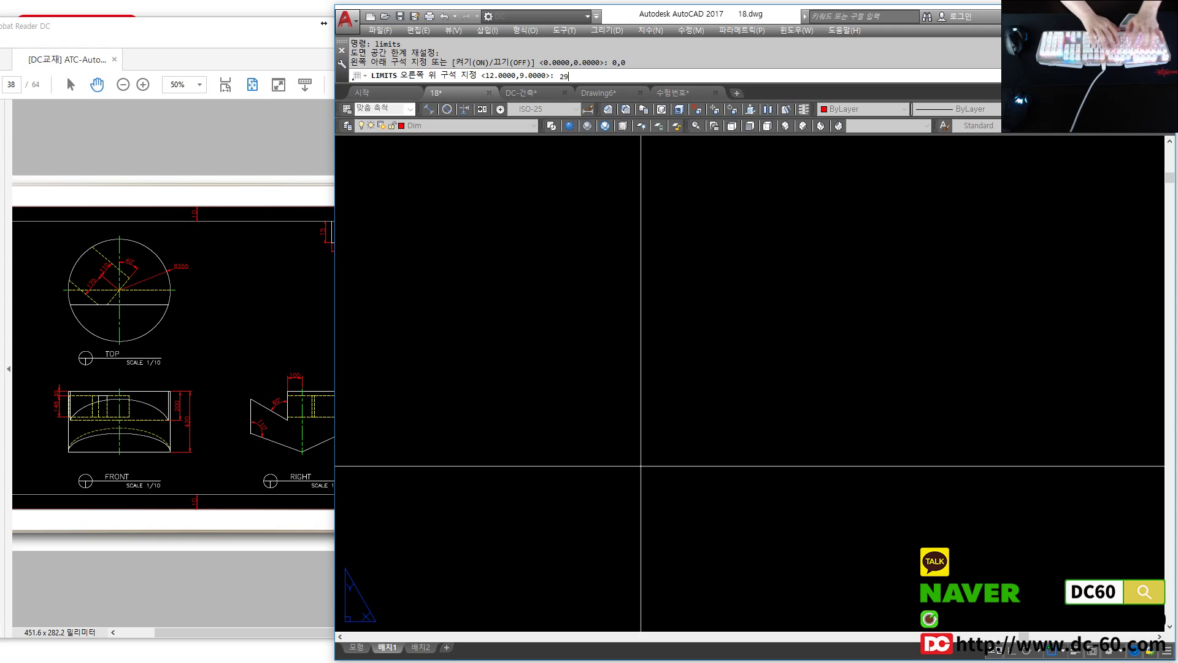
key("Return")
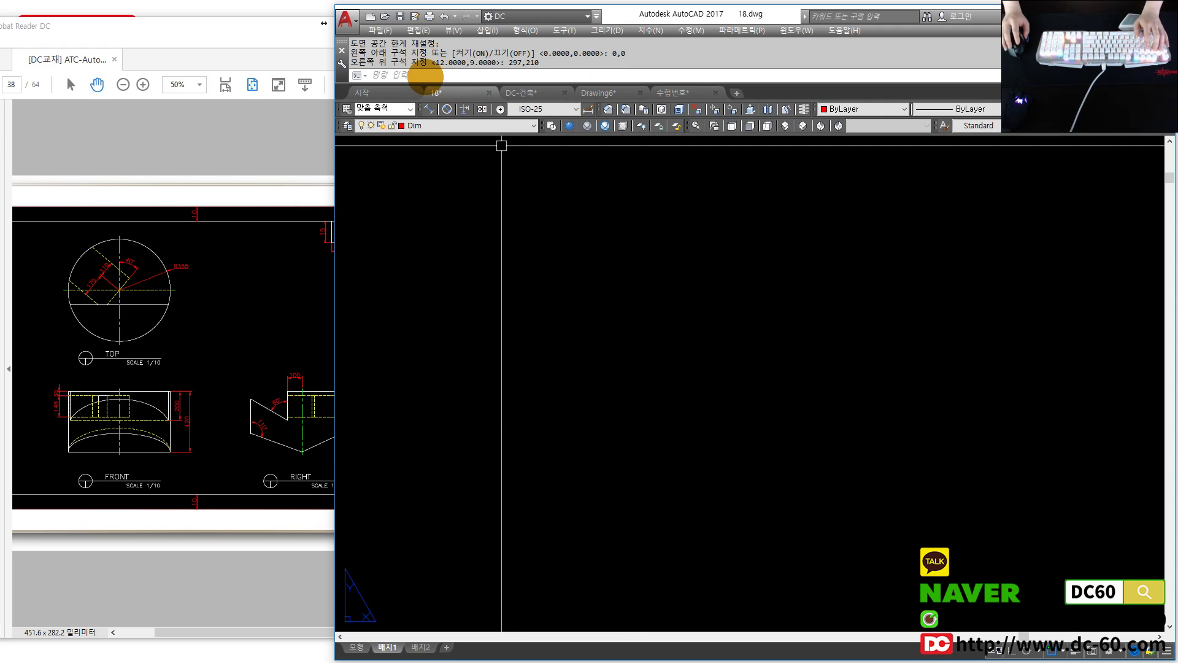
Make layer 0 current and draw a 297×210 rectangle from 0,0.
left_click(446, 127)
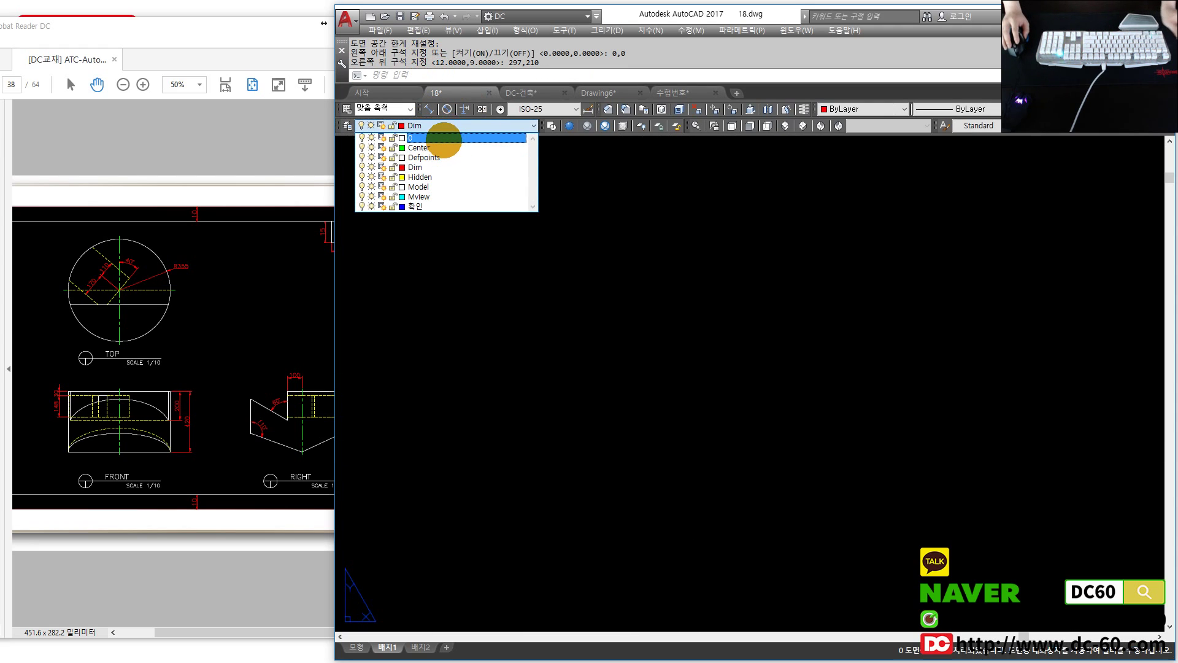
left_click(443, 138)
key("Escape")
key("Escape")
type("c")
key("Return")
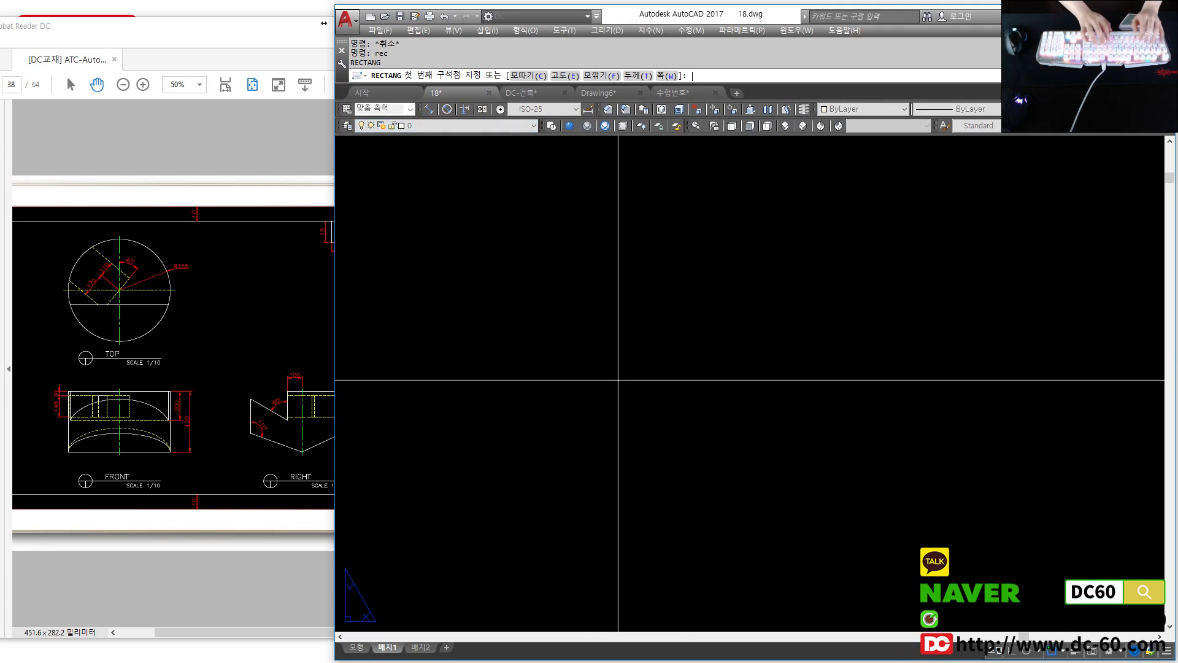
type("0,0")
key("Return")
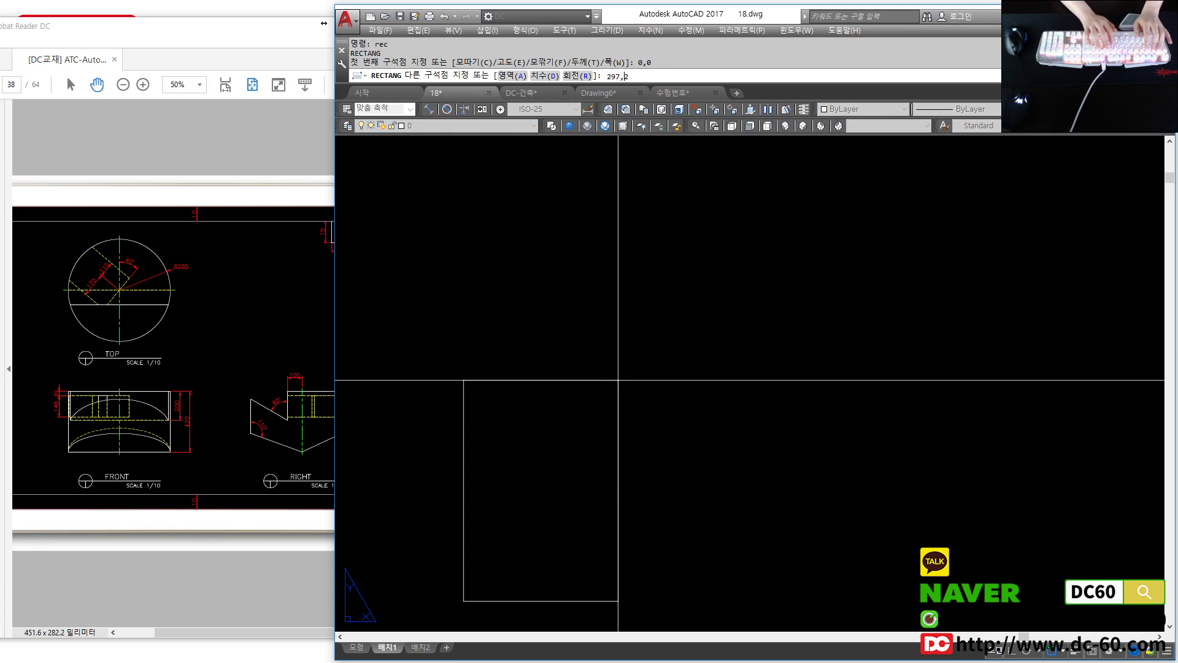
key("Return")
scroll(715, 363, "down", 3)
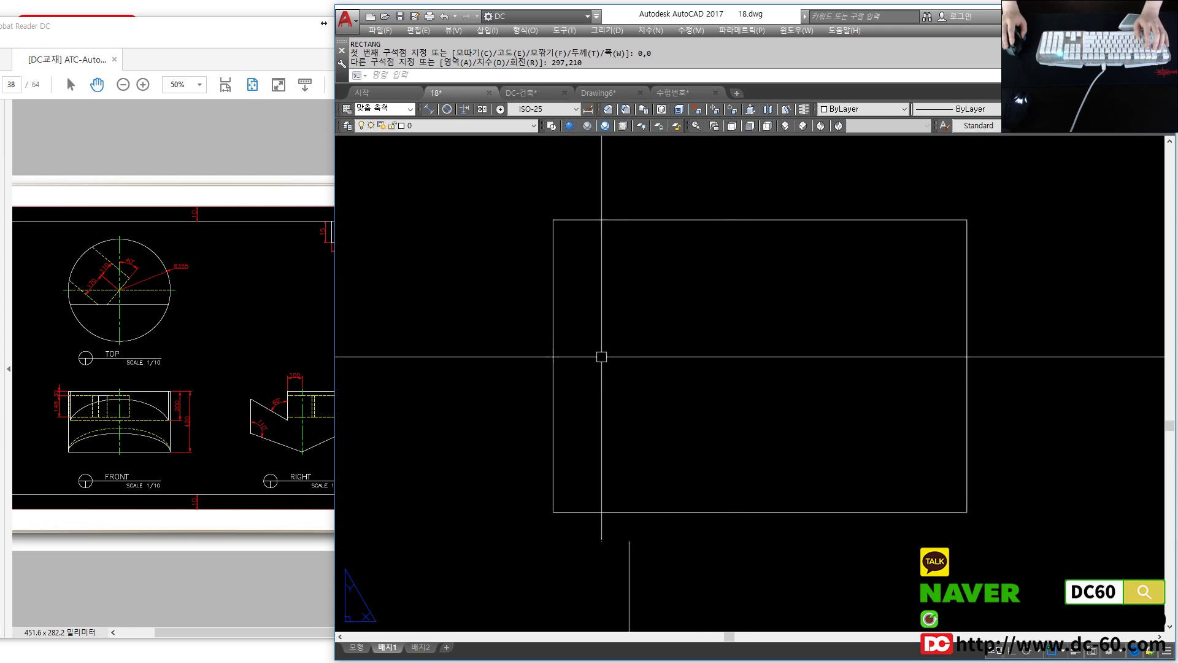
middle_click_drag(708, 354, 587, 352)
Offset the sheet rectangle 10 inward to form the inner border.
key("o")
key("Return")
type("10")
key("Return")
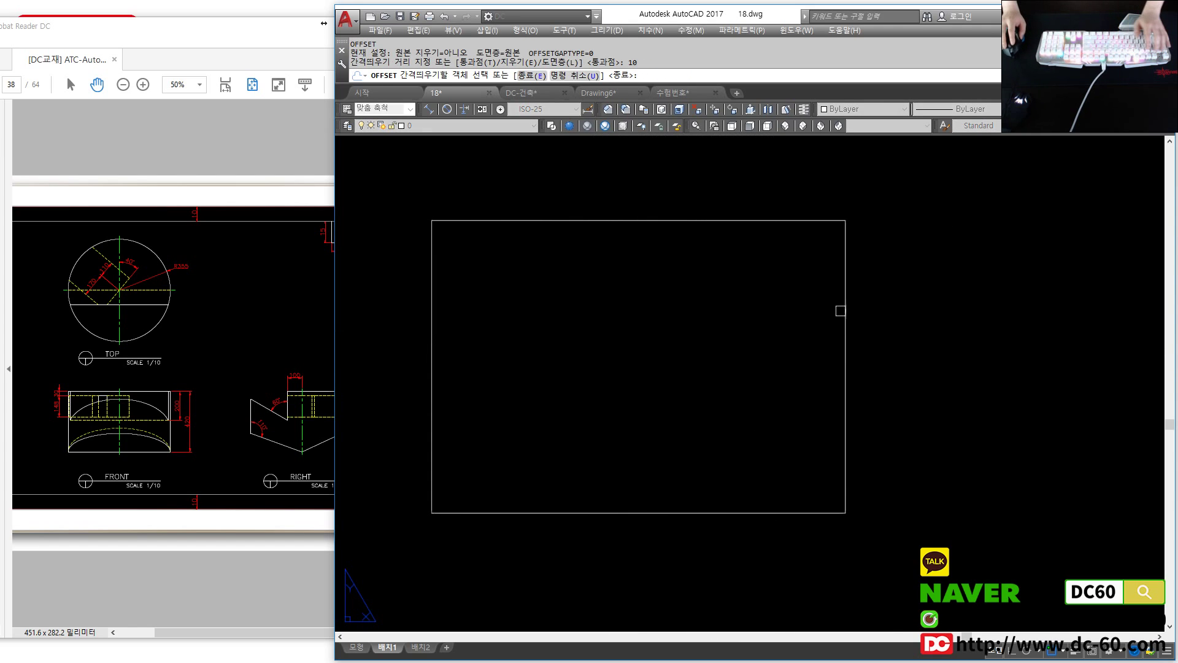
left_click(844, 310)
left_click(792, 300)
key("Escape")
Draw a 45×15 title box at the inner border's top-right corner.
type("rec")
key("Return")
left_click(831, 235)
type("@-45,-1")
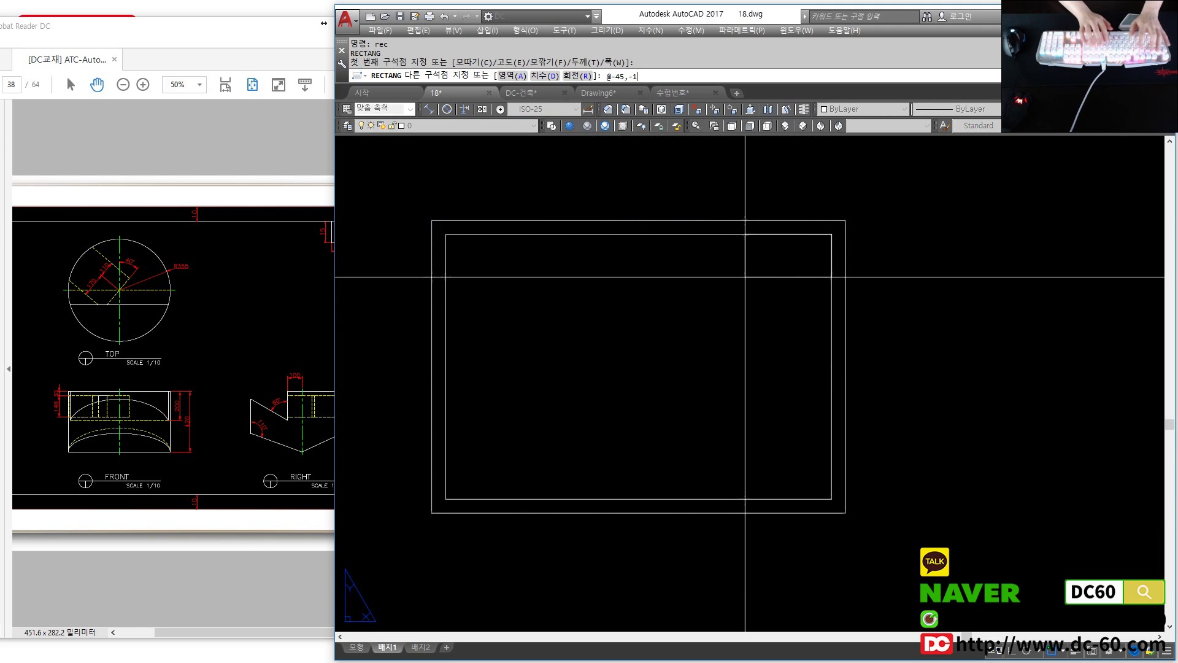
type("5")
key("Return")
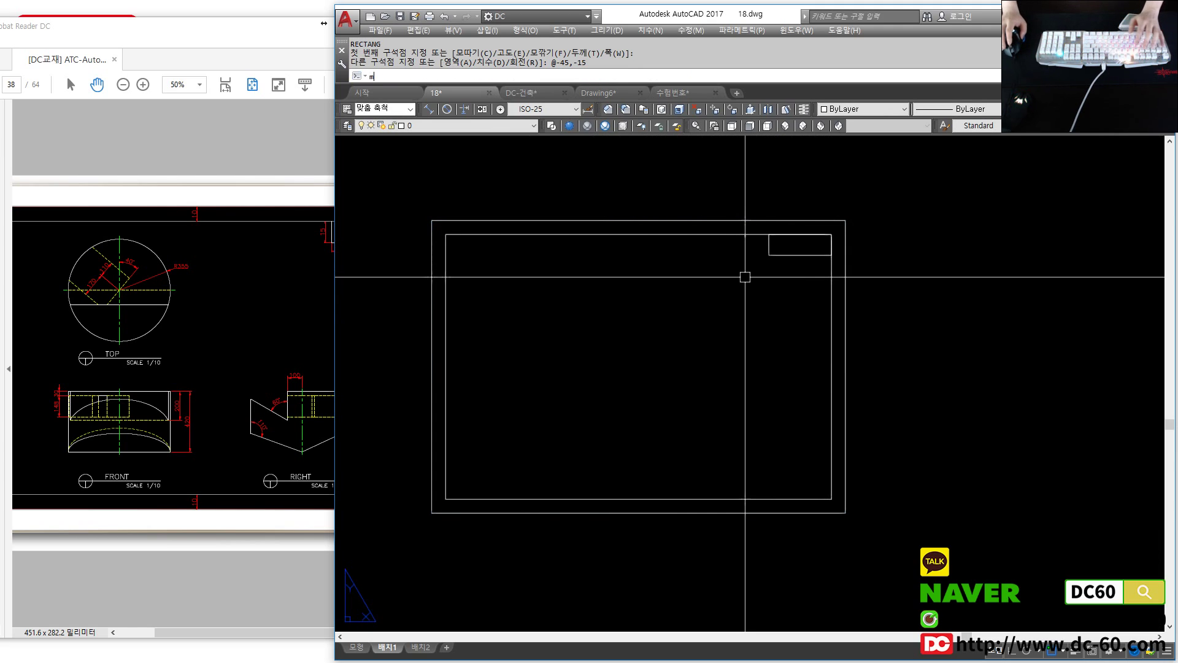
Add centred multiline text 123123123 inside the title box.
type("t")
key("Return")
scroll(769, 255, "up", 2)
left_click(769, 222)
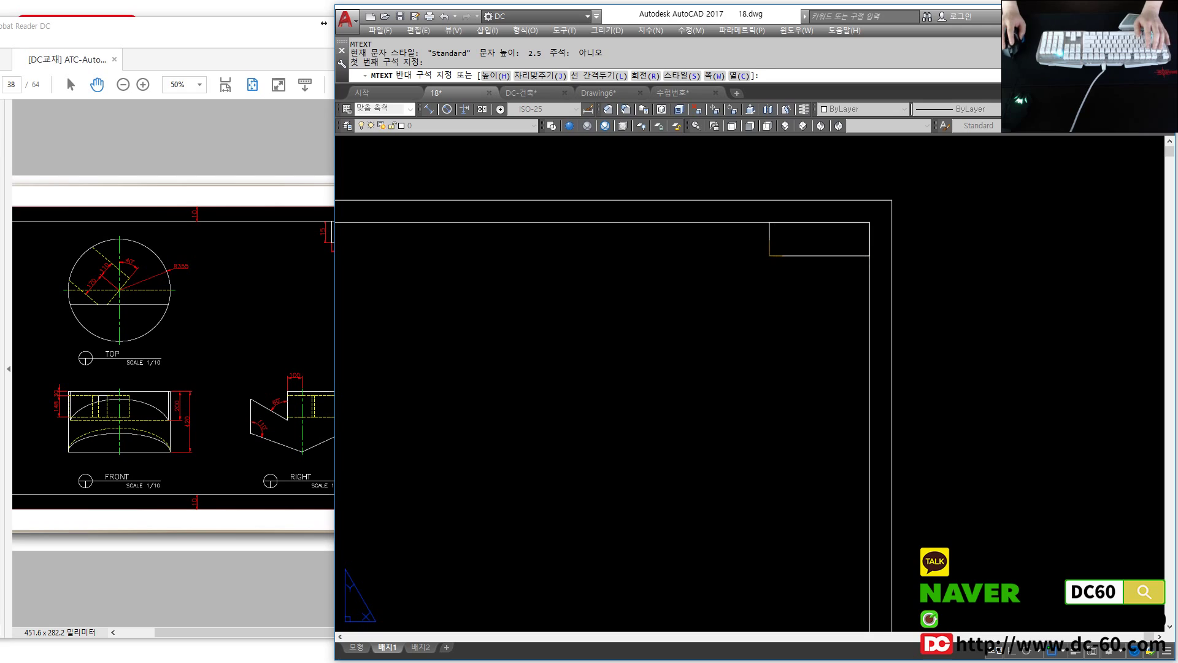
left_click(870, 255)
type("123123123")
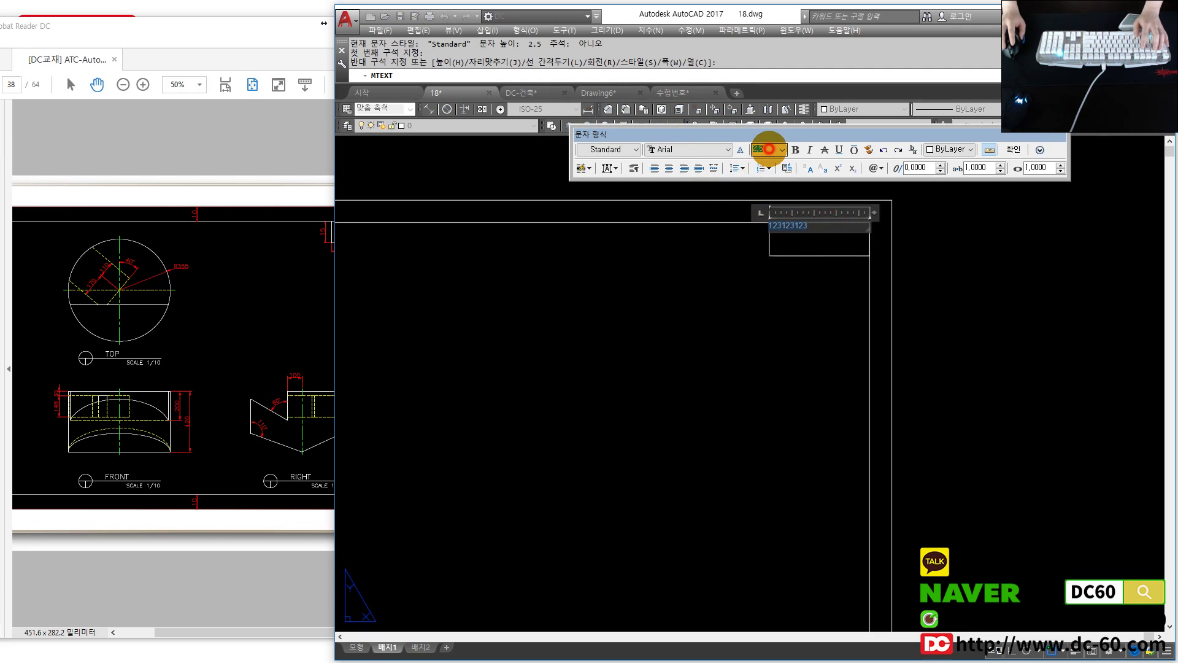
left_click(638, 168)
left_click(626, 233)
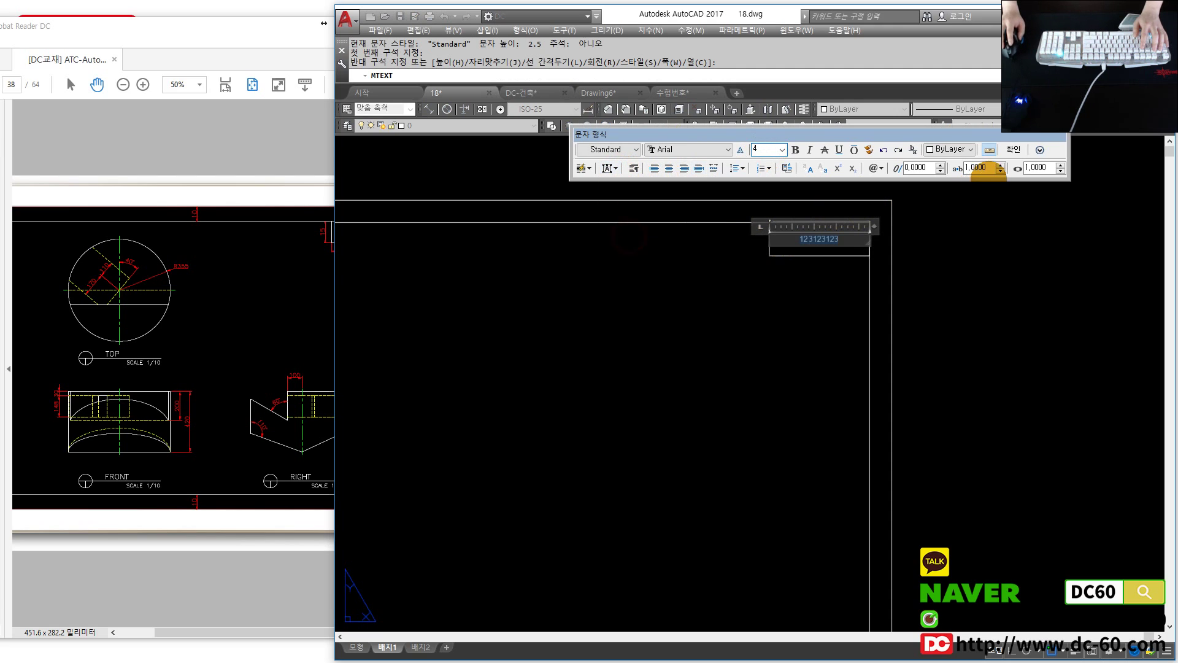
left_click(1012, 147)
Erase the outer 297×210 rectangle, keeping the inset border.
scroll(904, 222, "down", 2)
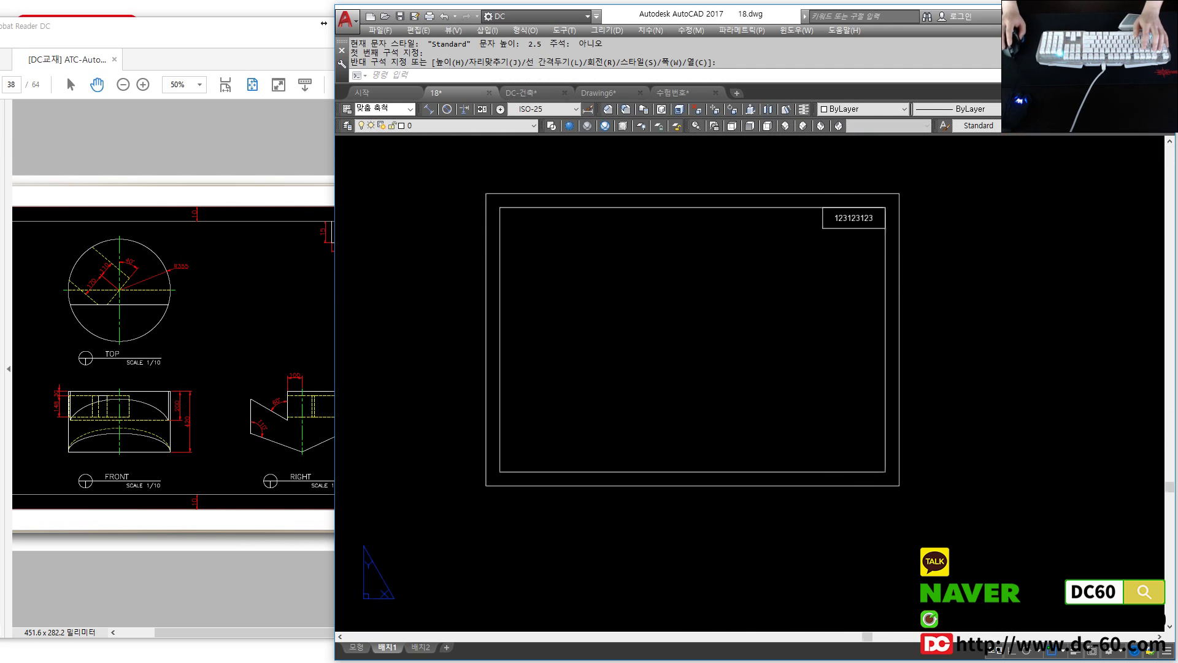
type("e")
key("Return")
left_click(899, 231)
key("Return")
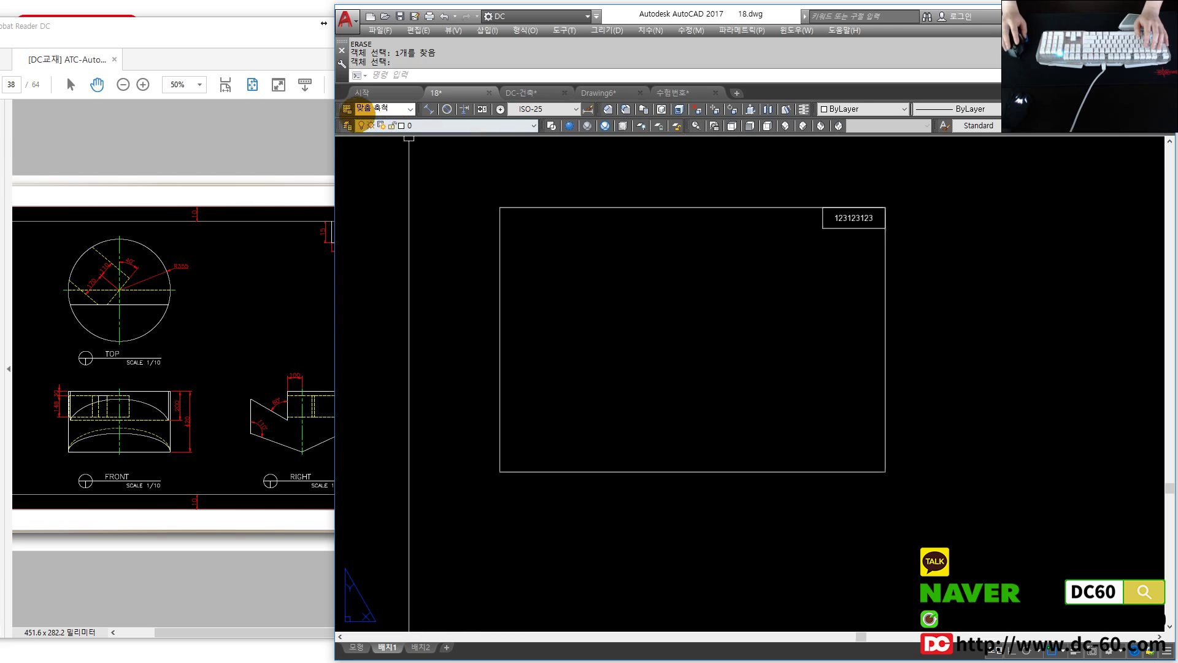
Fill the inner border with a three-viewport "Three: Right" arrangement via the Viewports toolbar.
right_click(421, 107)
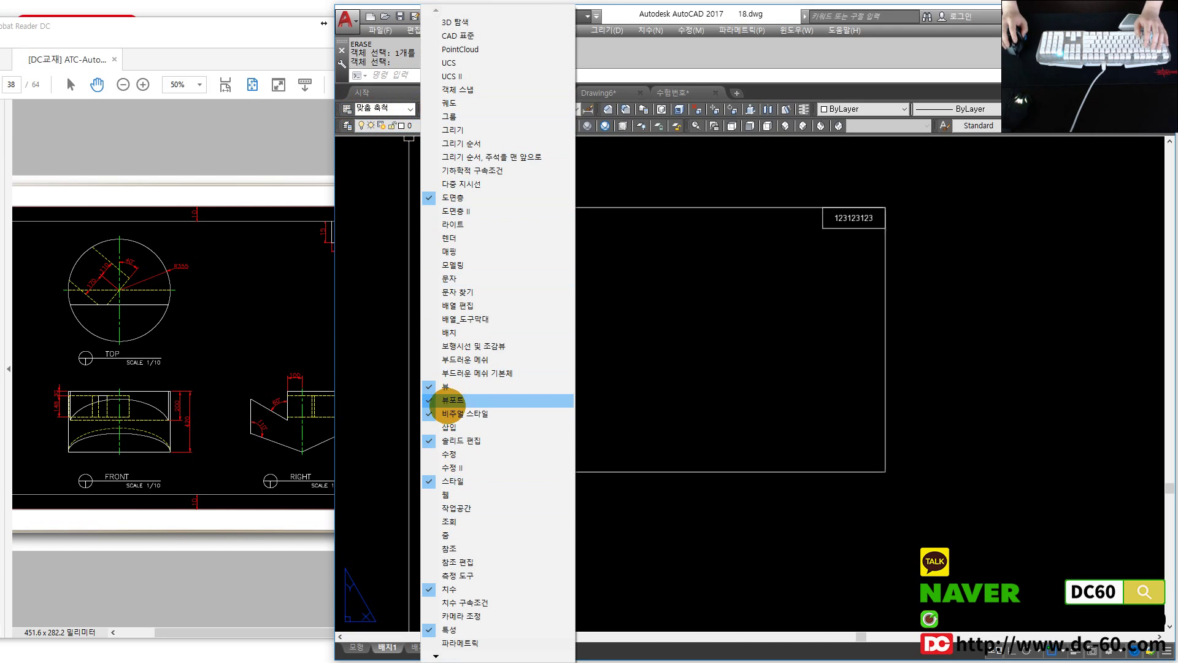
left_click(470, 399)
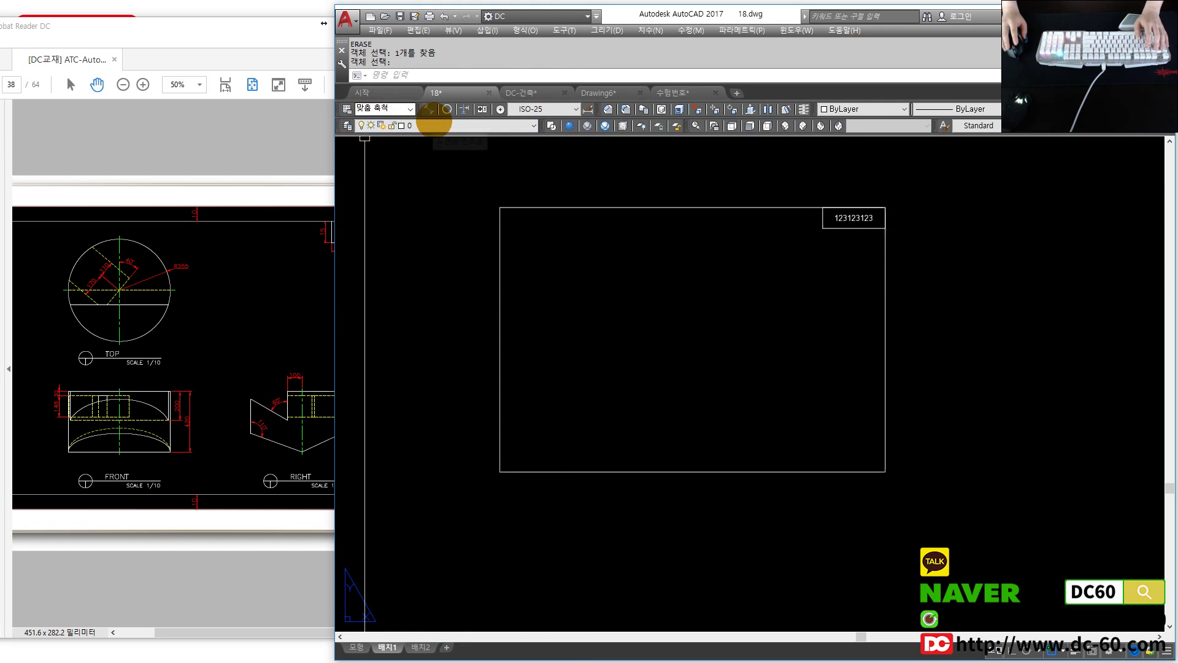
left_click(381, 107)
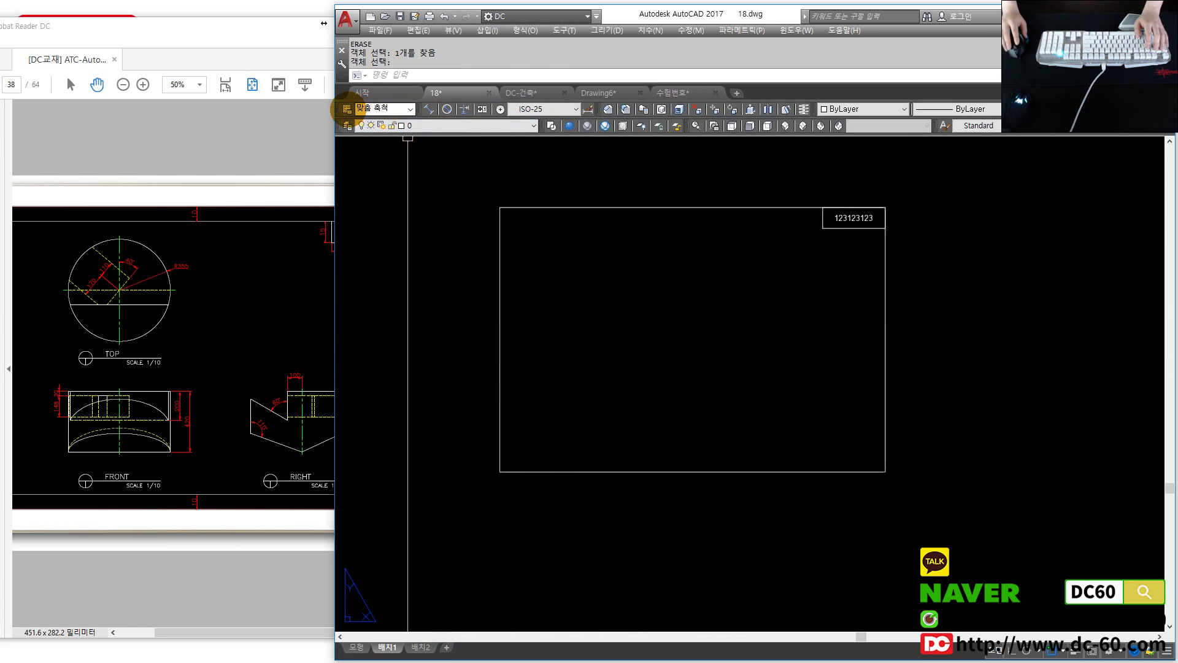
left_click(347, 109)
left_click(429, 307)
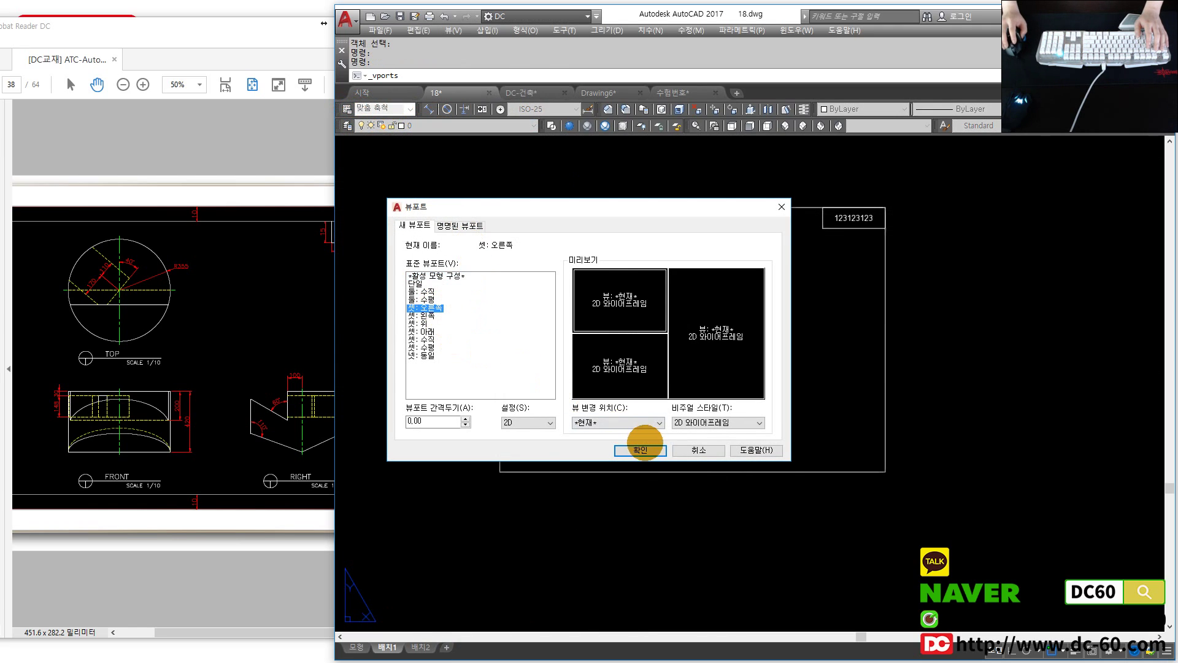
left_click(640, 450)
left_click(500, 207)
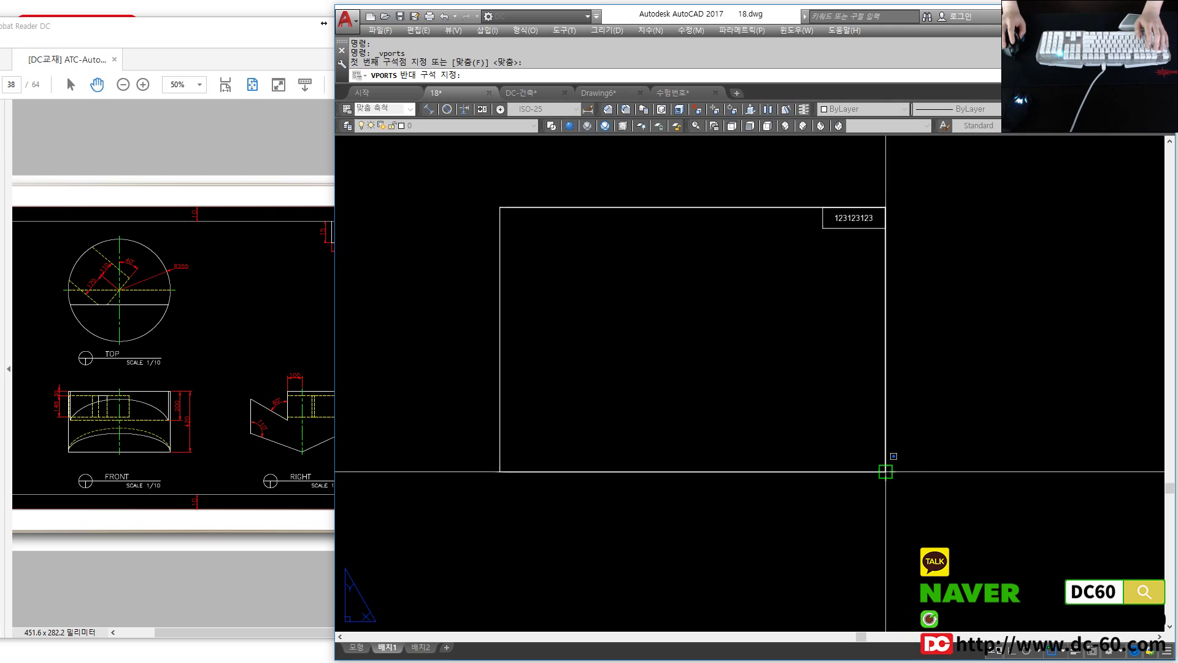
left_click(886, 471)
Select the viewports, enlarge the reference PDF to 75%, then clear the selection.
left_click(696, 368)
left_click(653, 301)
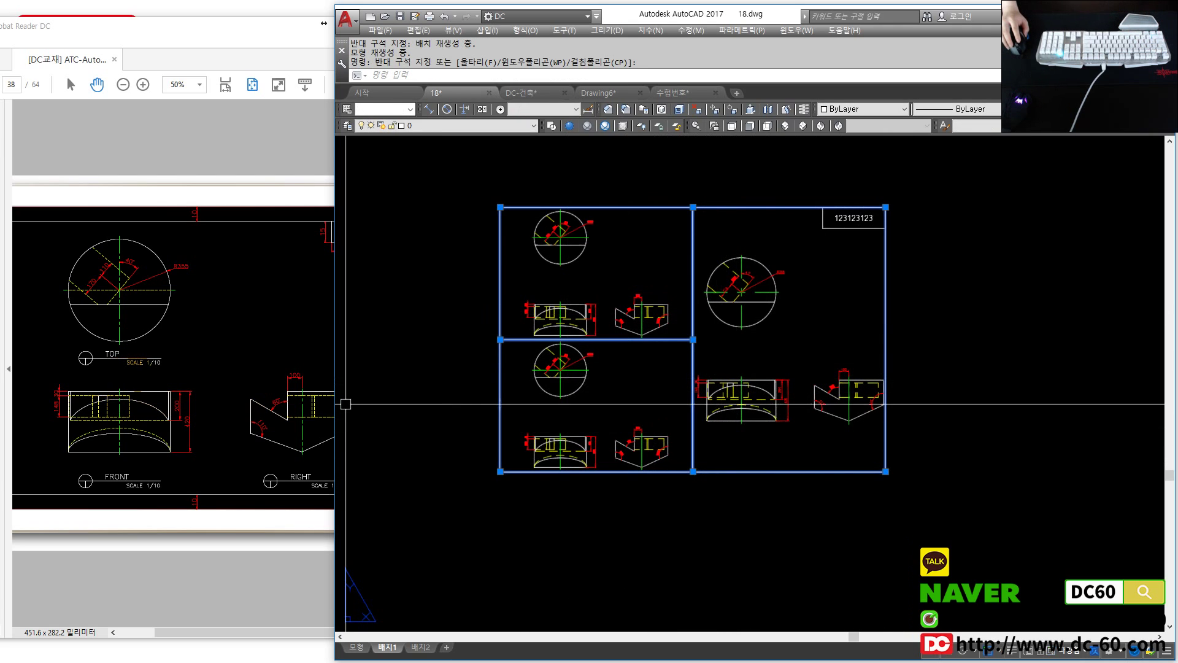
left_click_drag(335, 404, 435, 404)
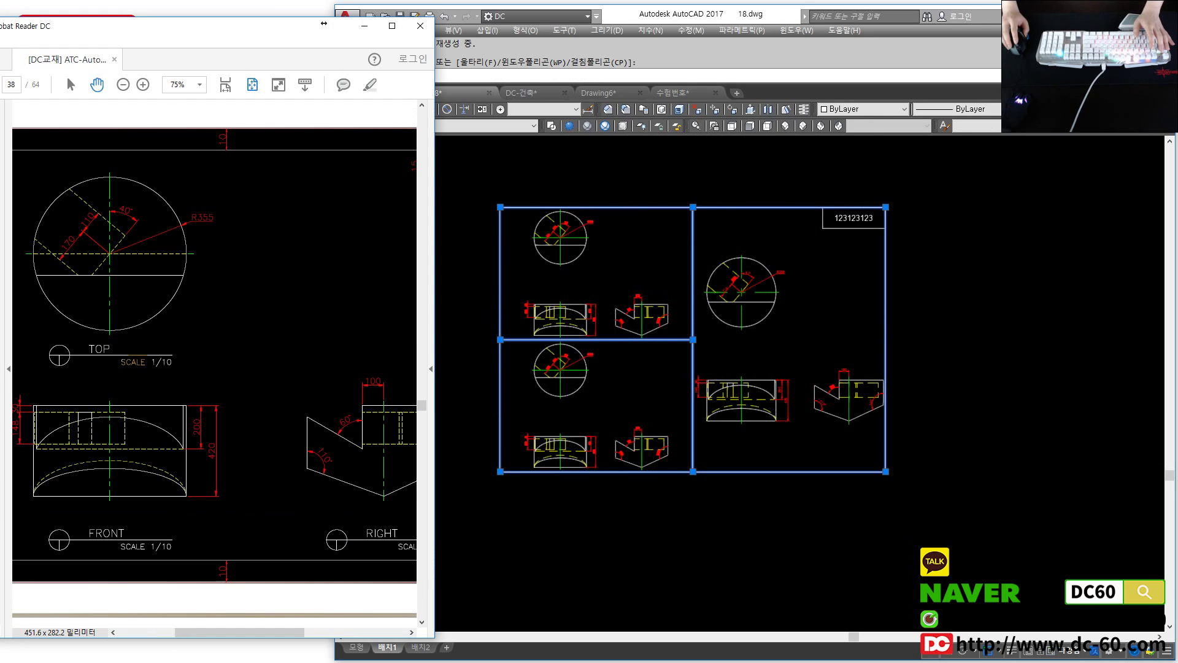
left_click(623, 337)
key("Escape")
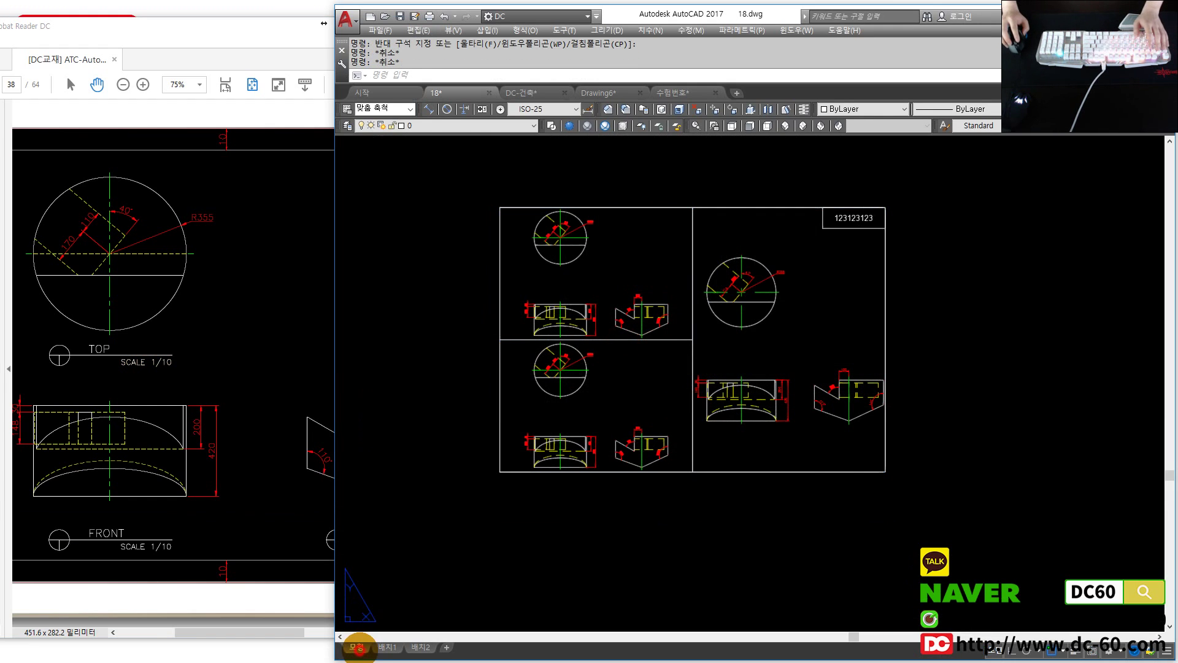
In Model space, give ISO-25 an overall scale of 10, then return to Layout1.
left_click(356, 646)
type("ds")
key("Return")
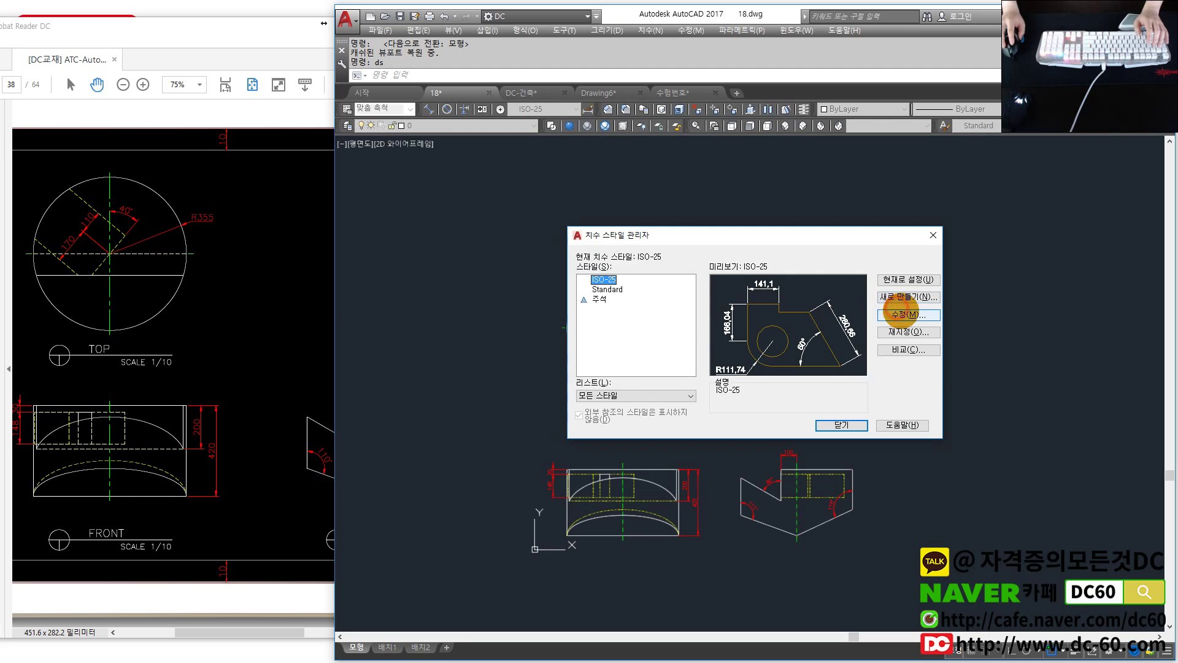
left_click(893, 313)
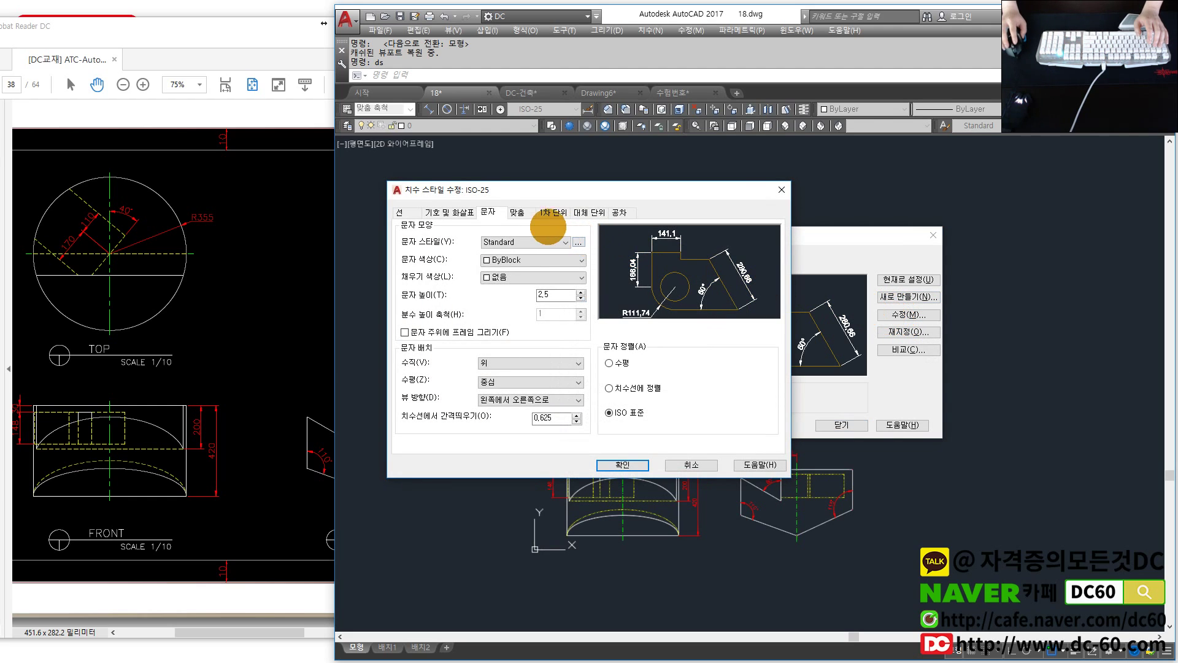
left_click(517, 212)
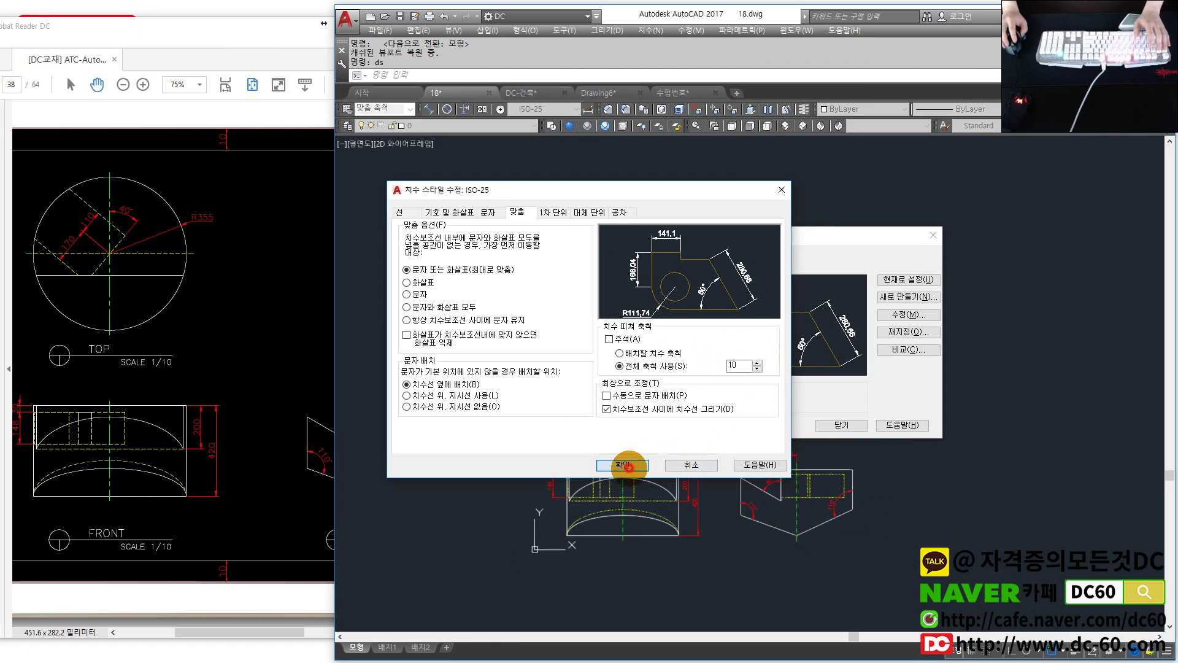
left_click(597, 491)
left_click(872, 441)
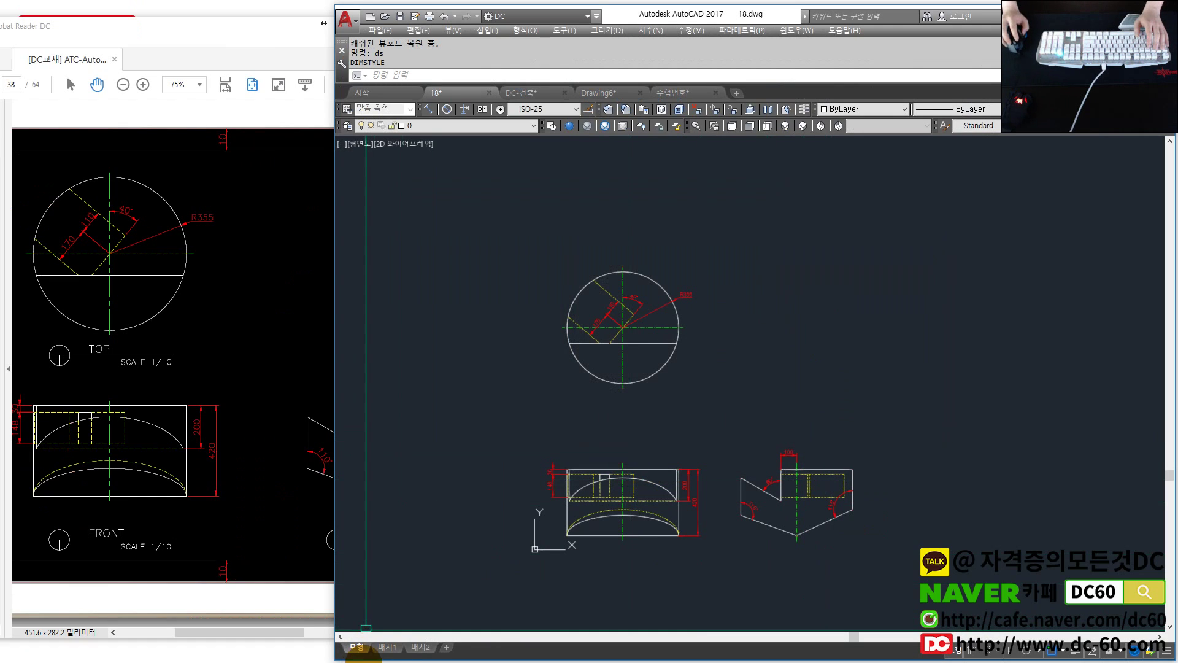
left_click(388, 647)
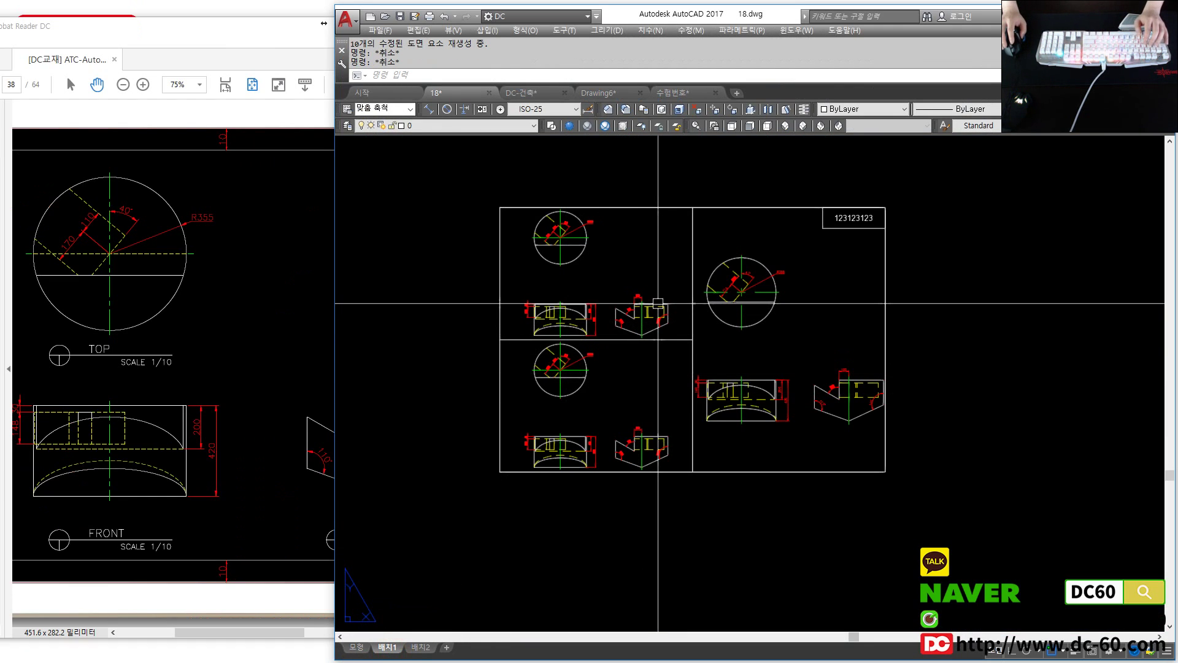
Set all three viewports to 1:10 and pan the right view into its viewport.
left_click_drag(657, 303, 668, 325)
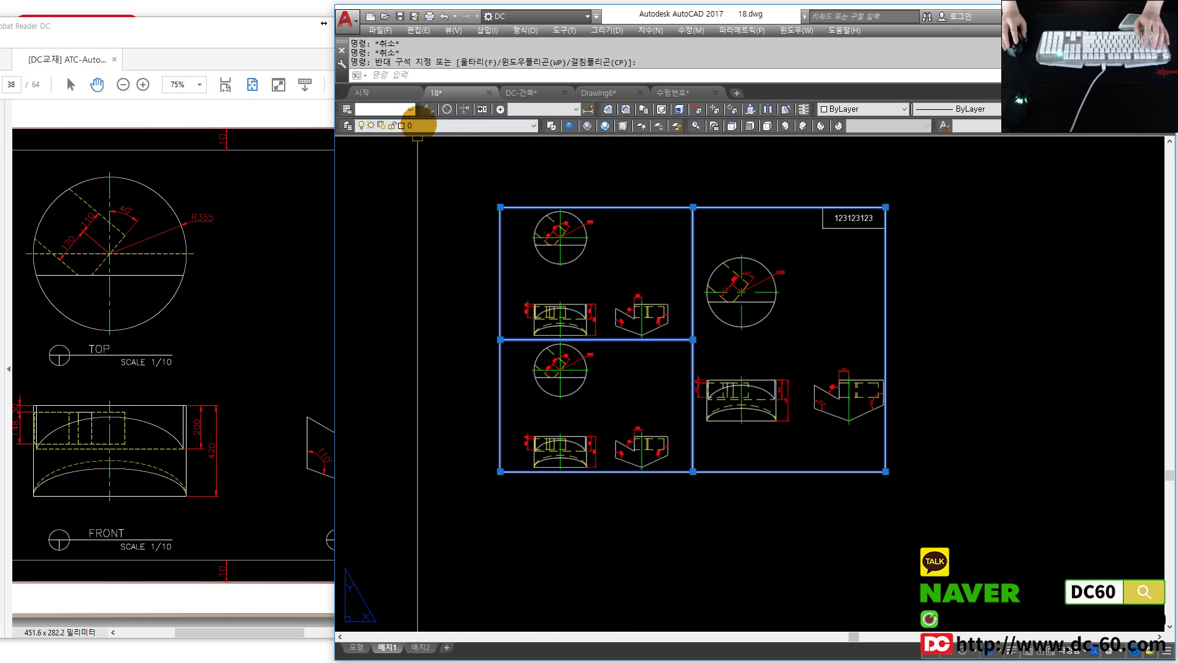
left_click(410, 108)
left_click(368, 229)
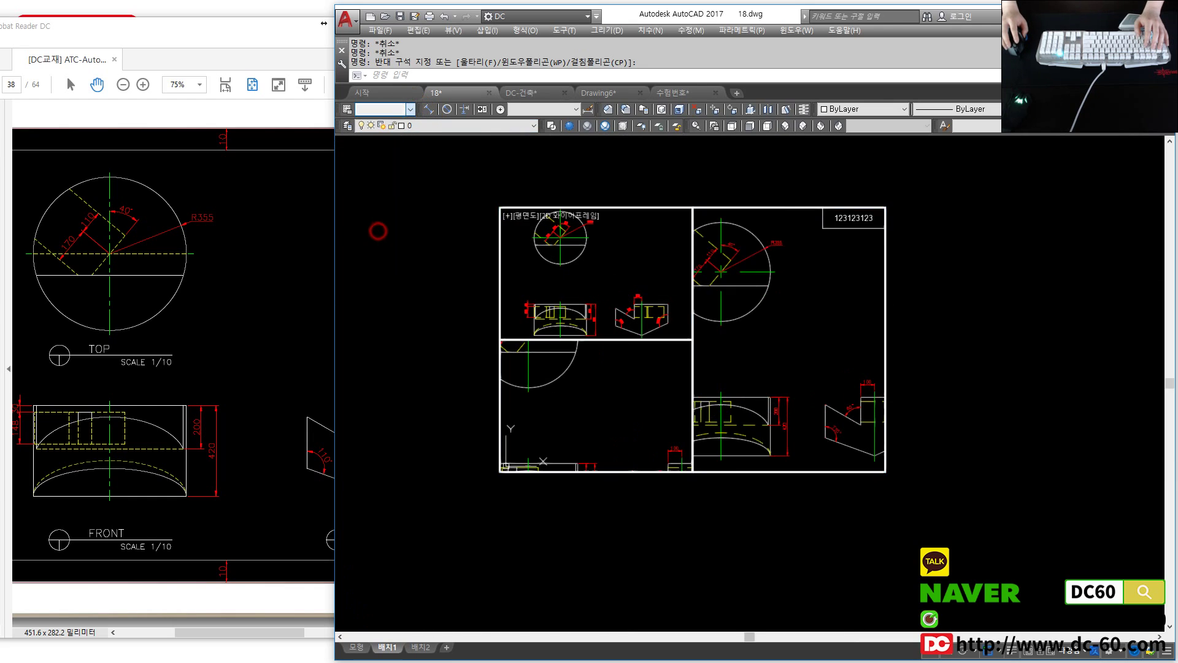
key("Escape")
double_click(780, 370)
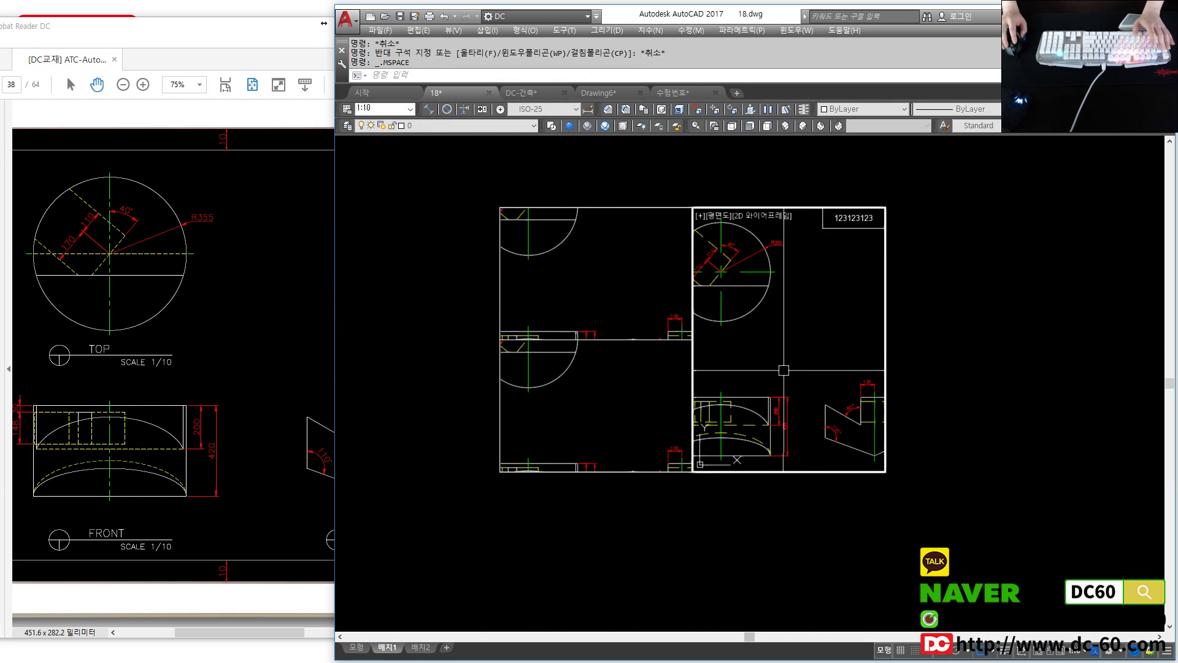
middle_click_drag(838, 383, 772, 377)
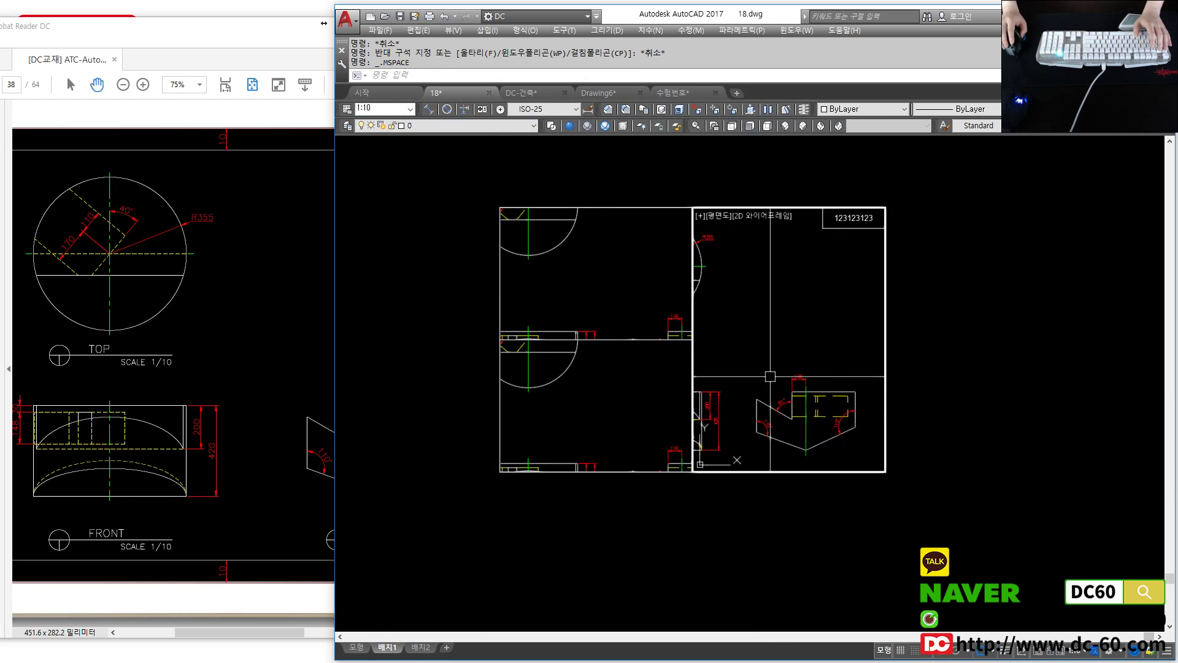
Centre the top view and front view in the left viewports and nudge the right view.
left_click(584, 274)
middle_click_drag(548, 264, 582, 318)
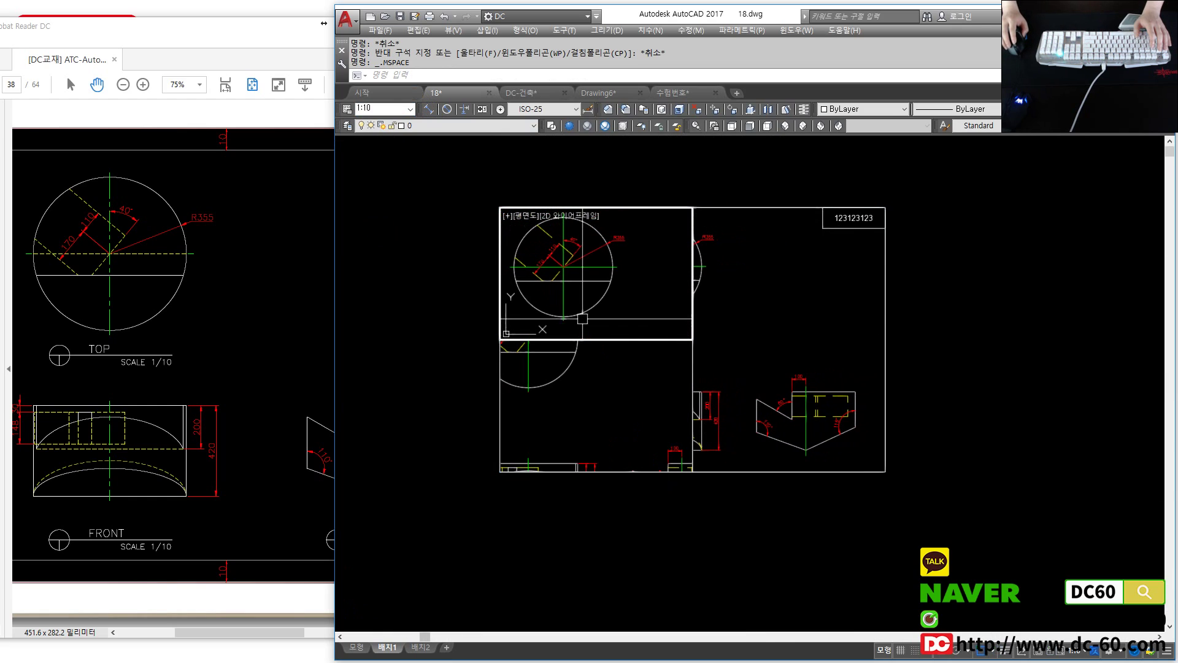
middle_click_drag(577, 279, 609, 283)
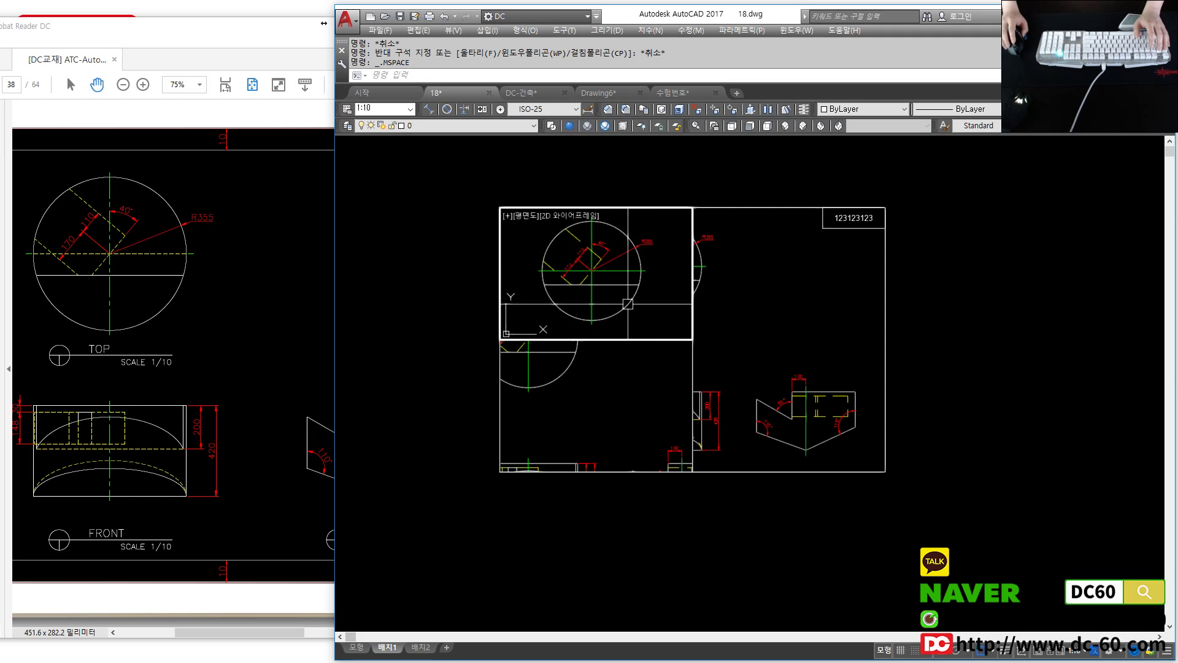
left_click(611, 390)
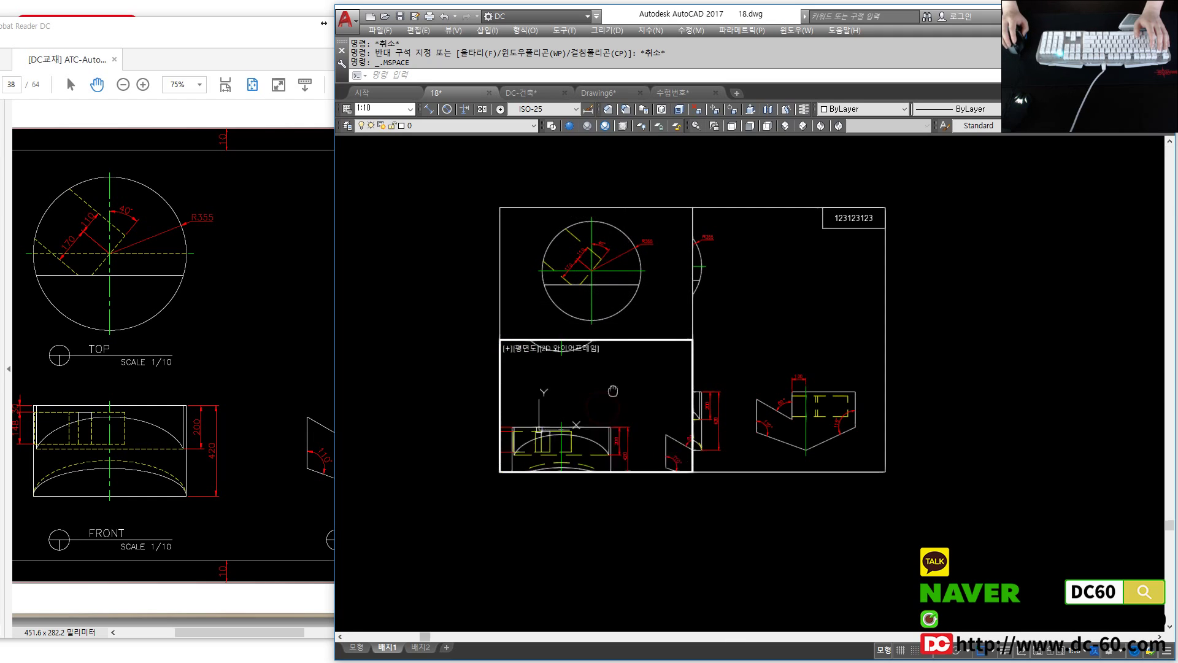
middle_click_drag(559, 454, 631, 376)
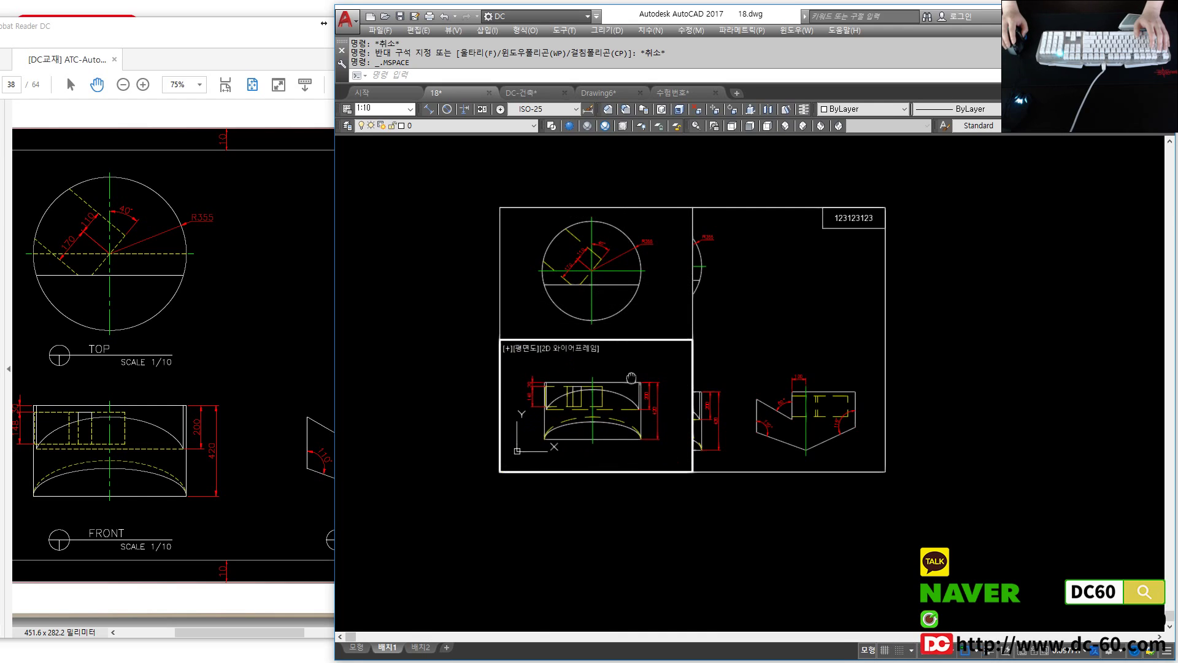
left_click(805, 378)
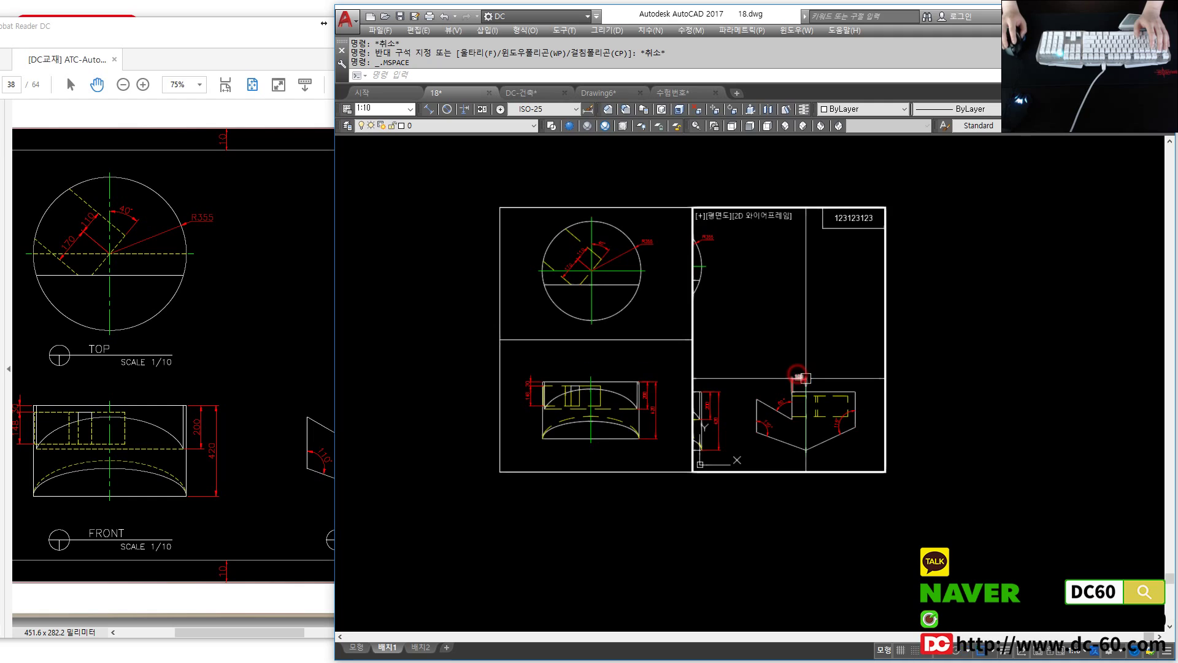
middle_click_drag(806, 377, 800, 368)
Back in paper space, reapply 1:10 scale to all three viewport frames.
left_click(517, 437)
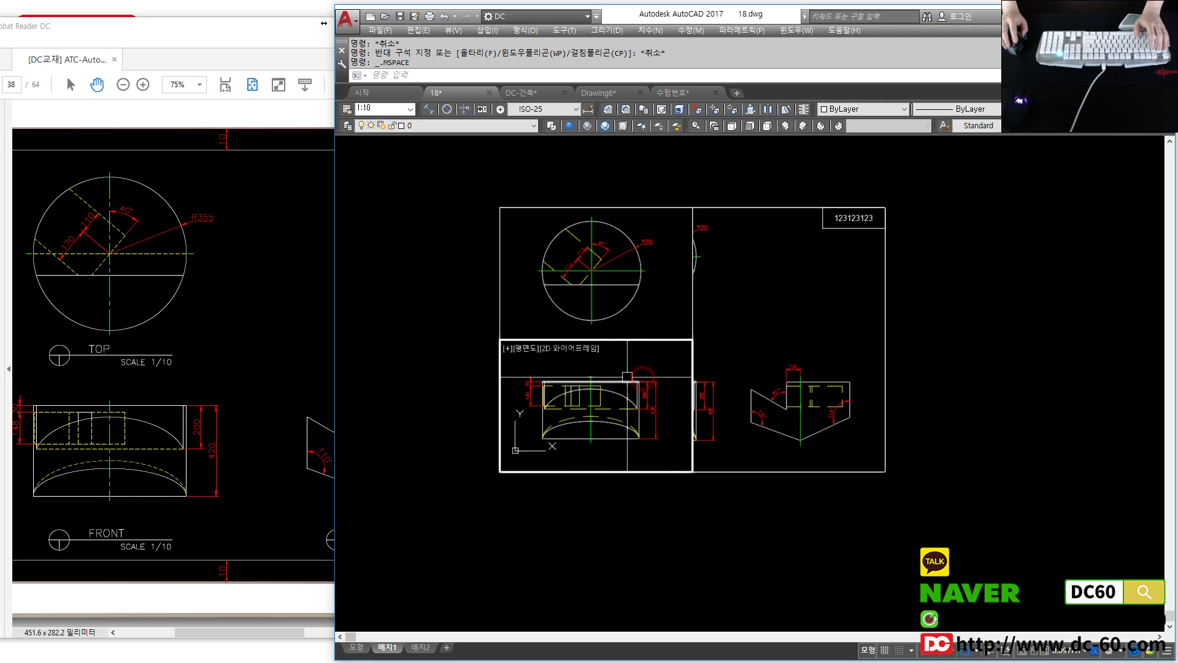
double_click(1014, 380)
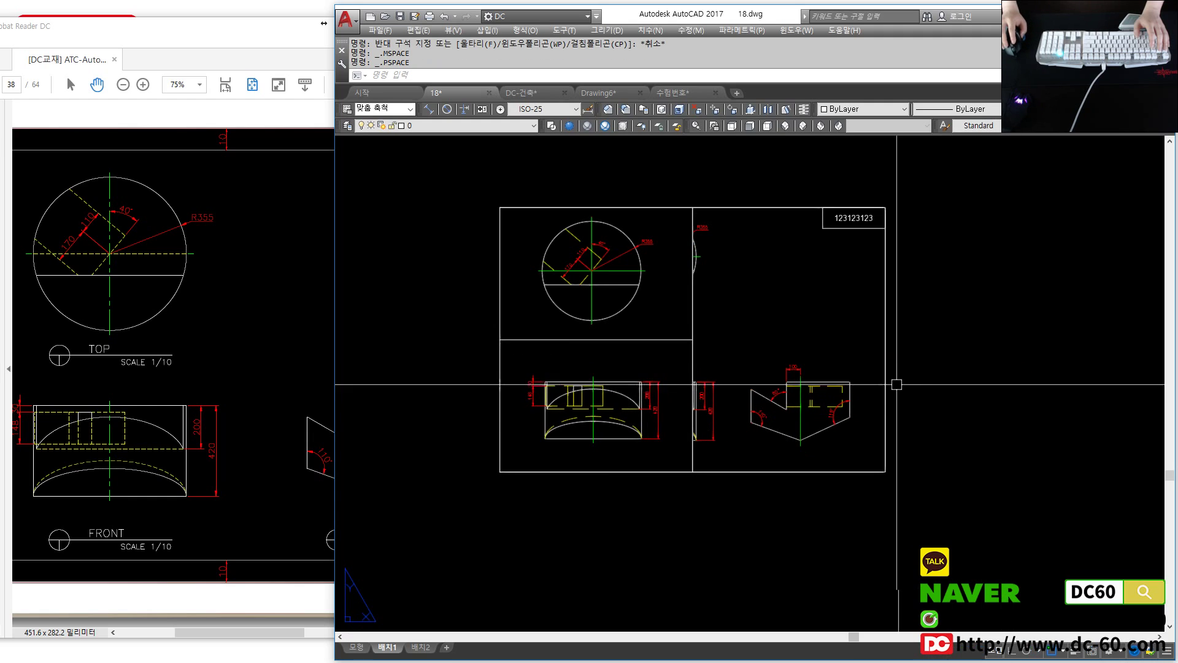
left_click(774, 397)
left_click(672, 299)
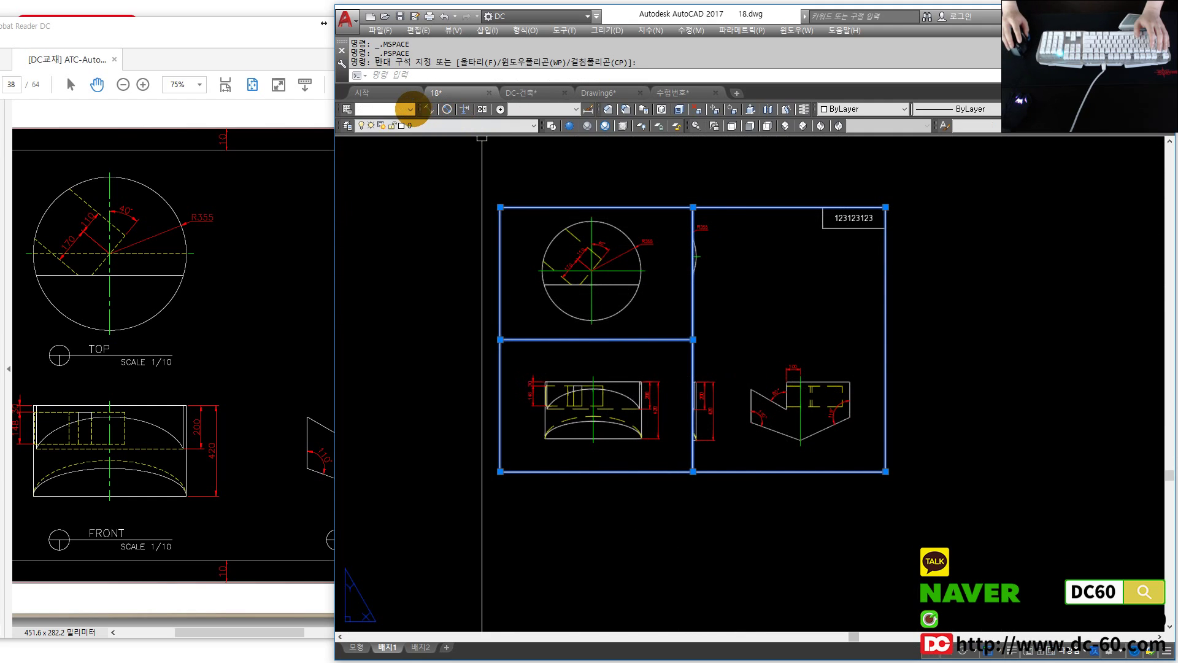
left_click(410, 109)
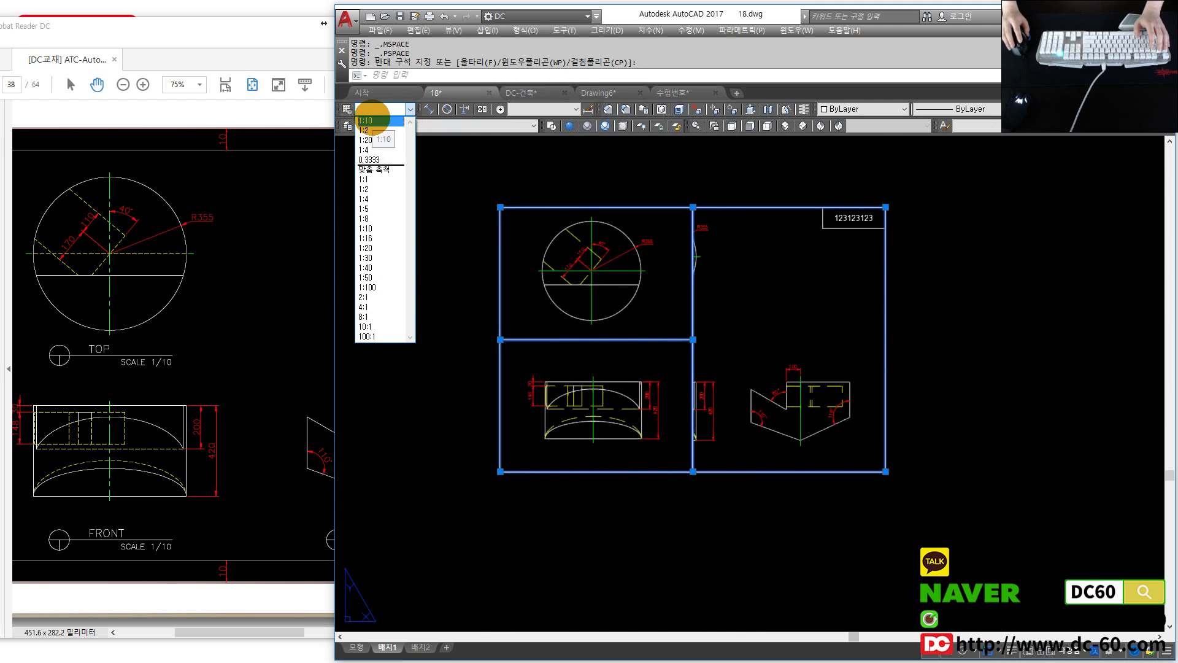
left_click(372, 118)
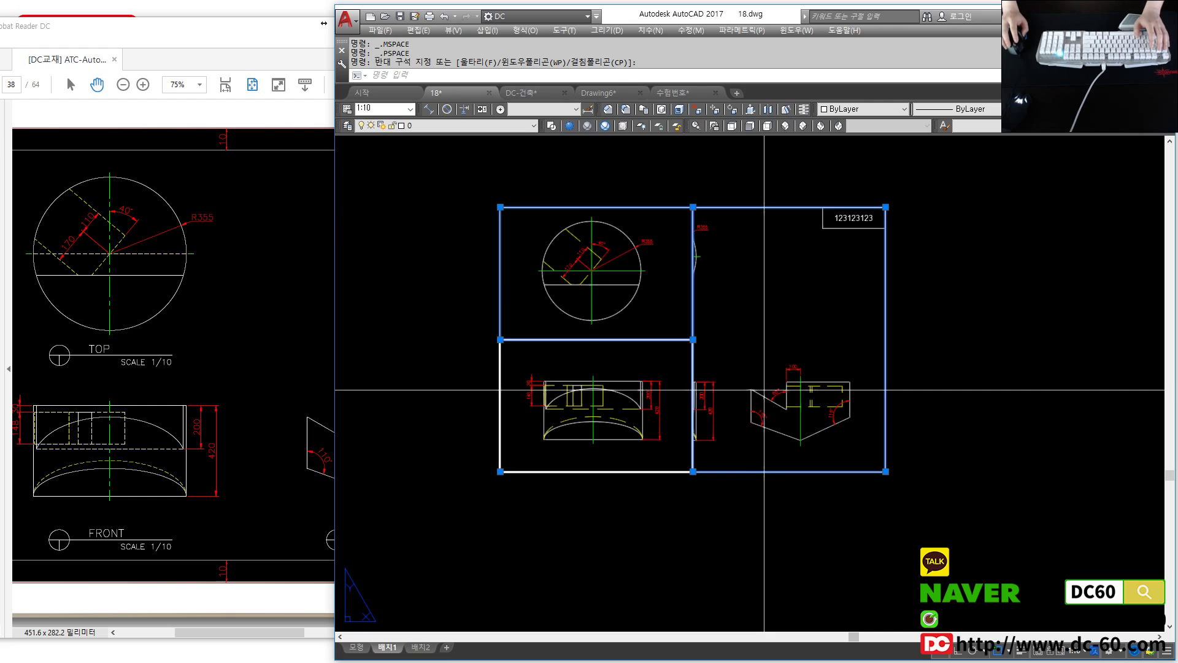
left_click(737, 374)
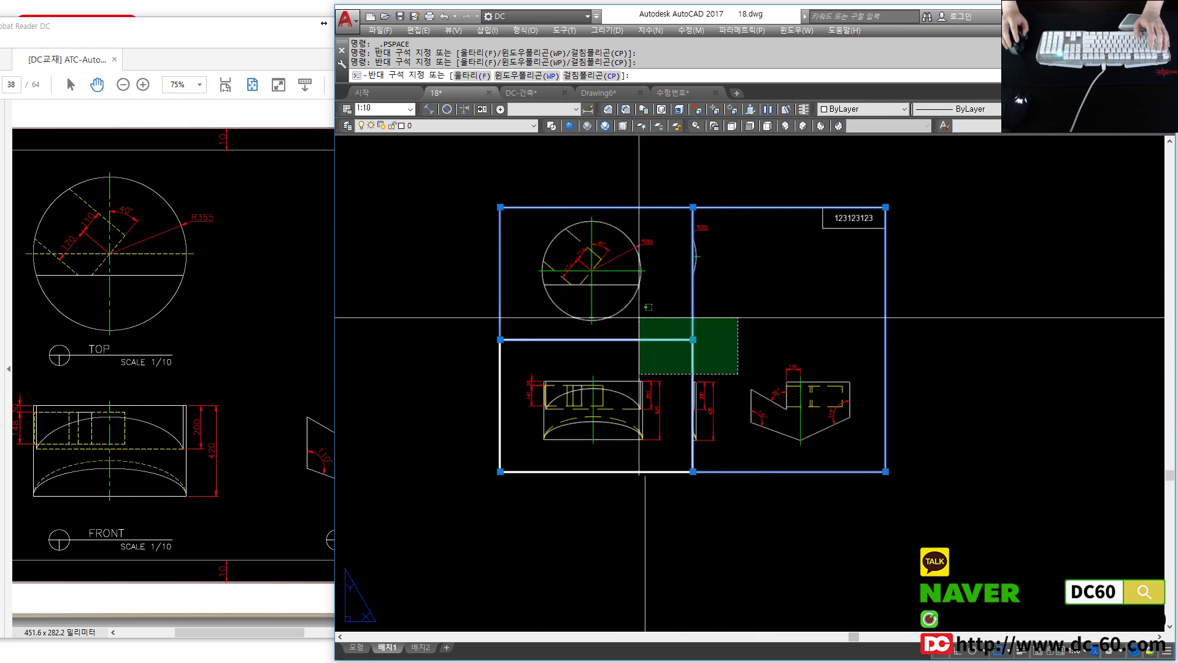
left_click(639, 317)
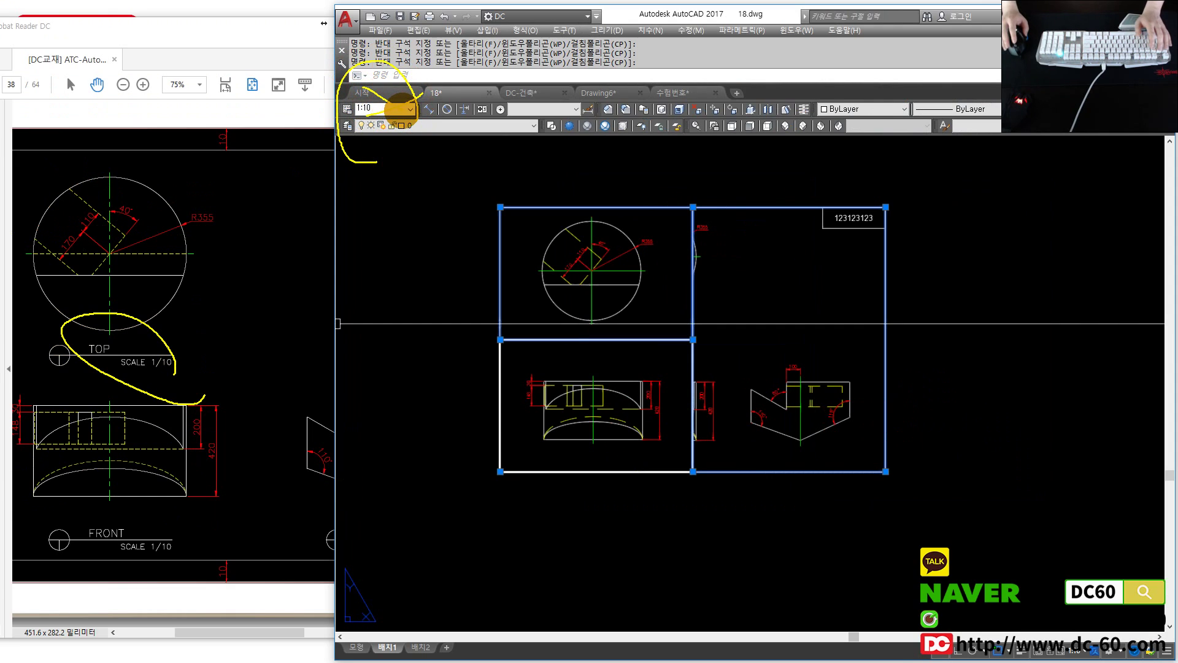
key("Escape")
key("Escape")
type("mvsetu")
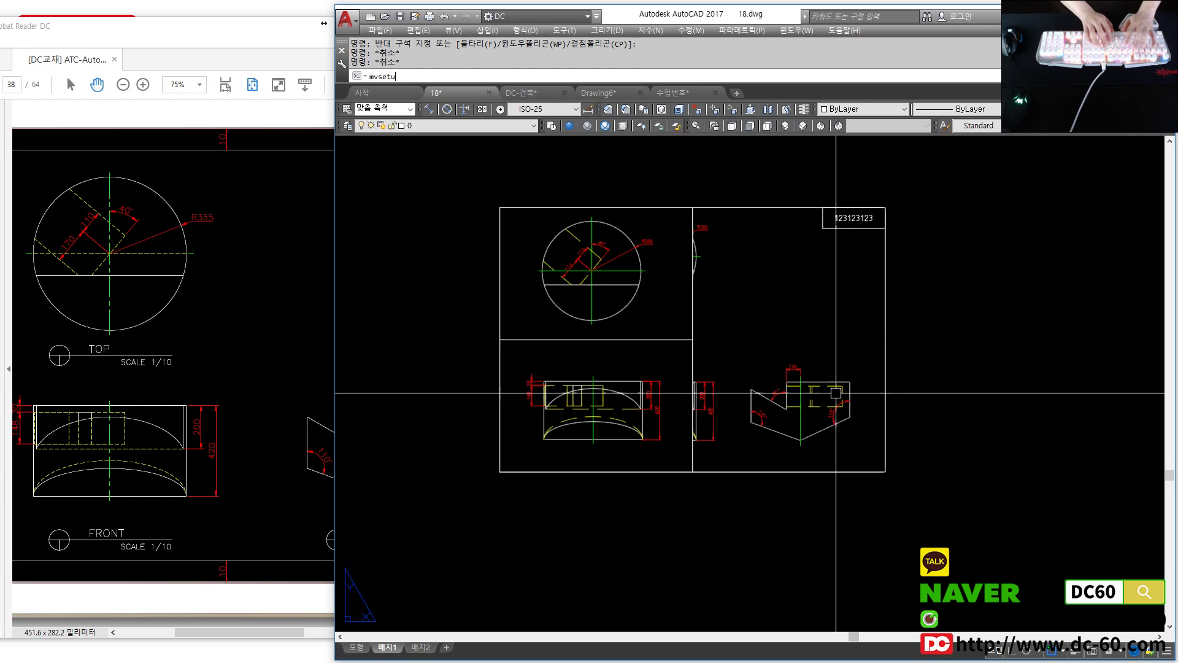
Using MVSETUP Align, line the front view up vertically under the top view.
type("p")
key("Return")
type("a")
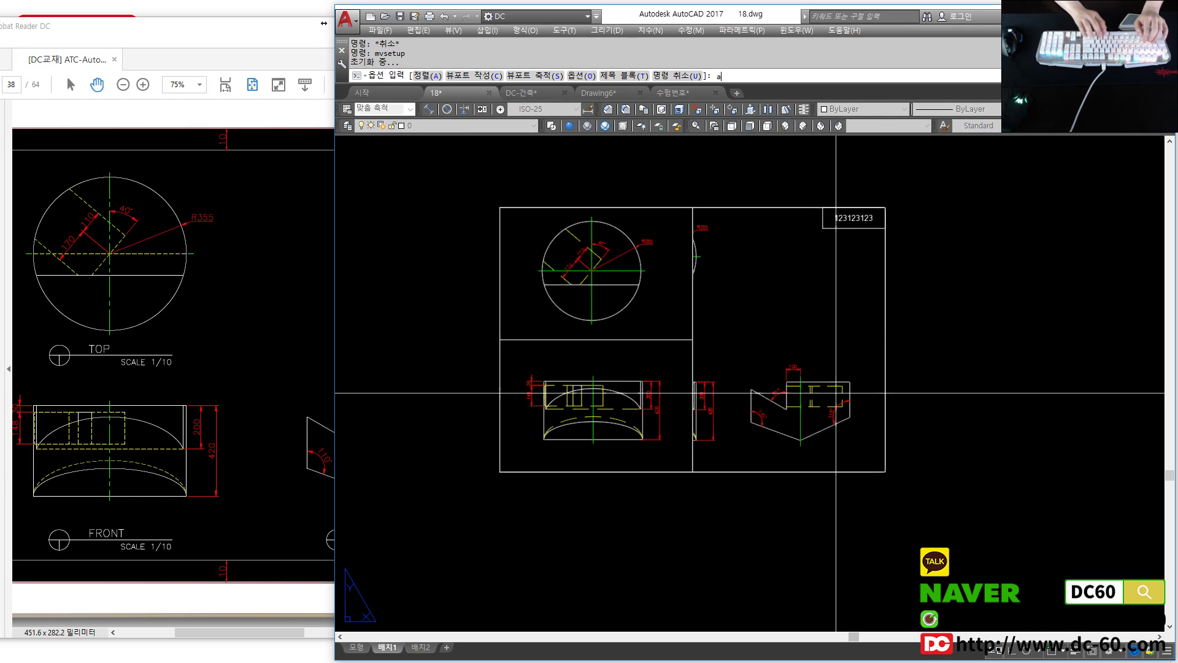
key("Return")
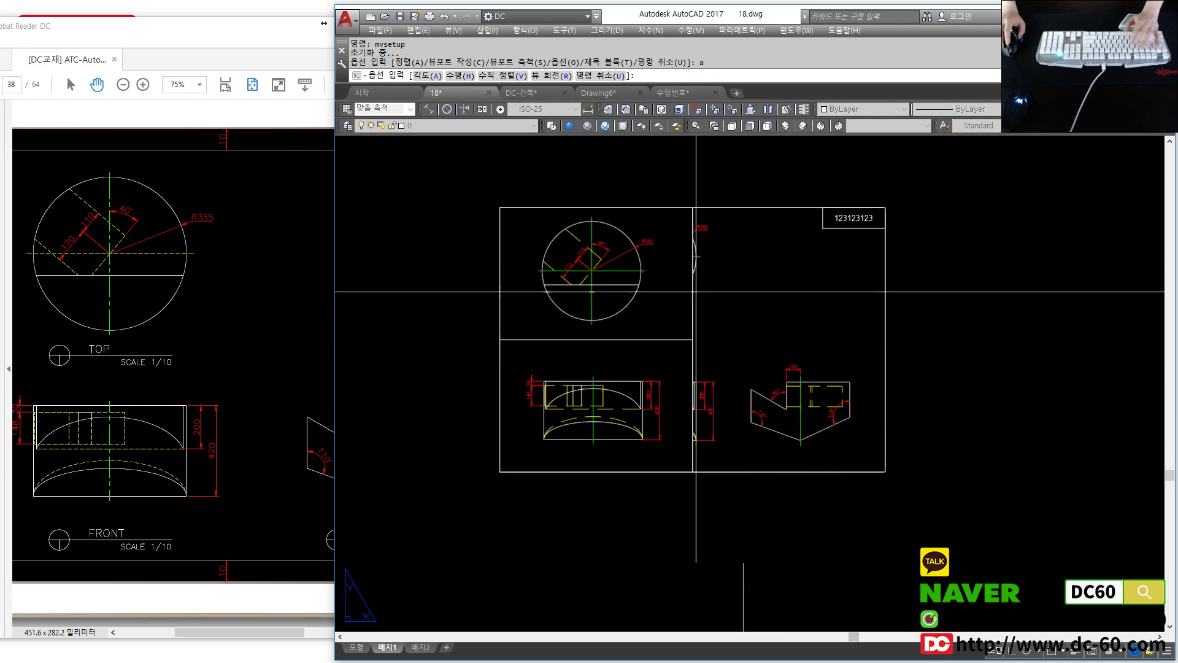
left_click(517, 76)
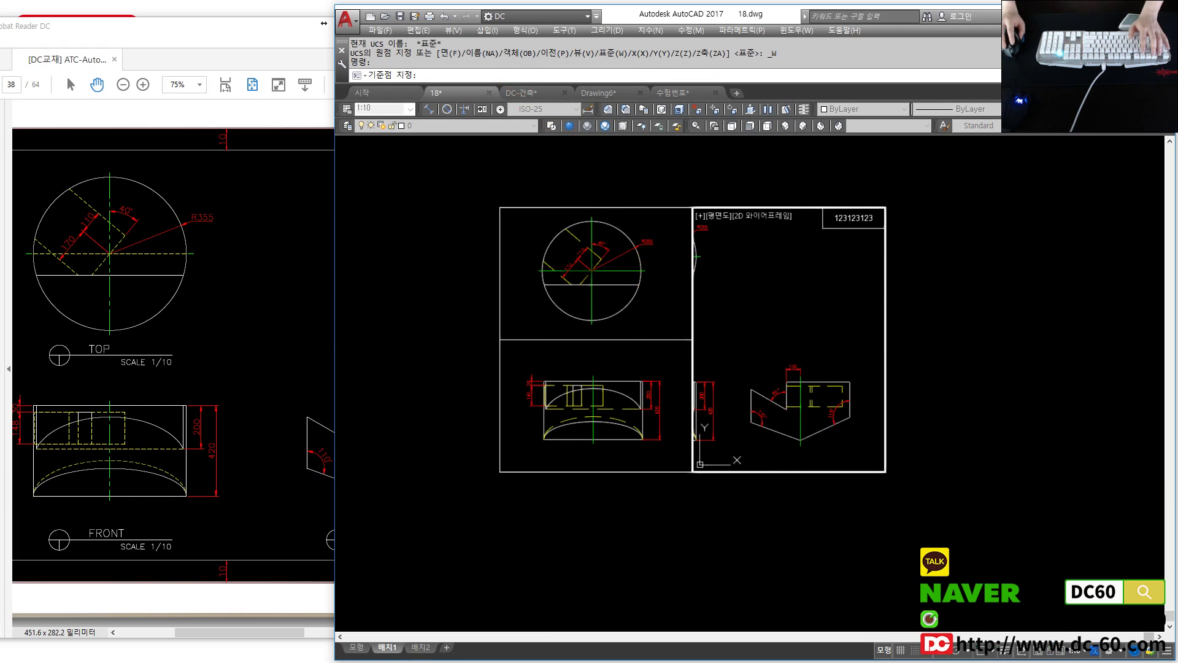
left_click(543, 258)
type("'os")
key("Return")
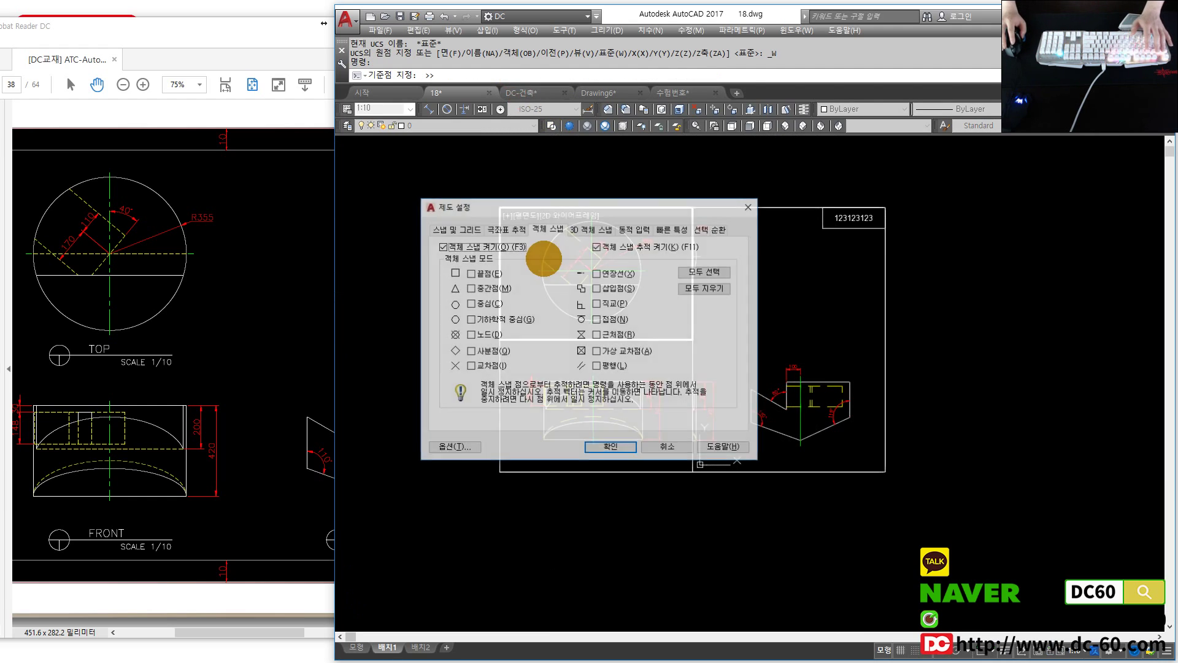
left_click(625, 446)
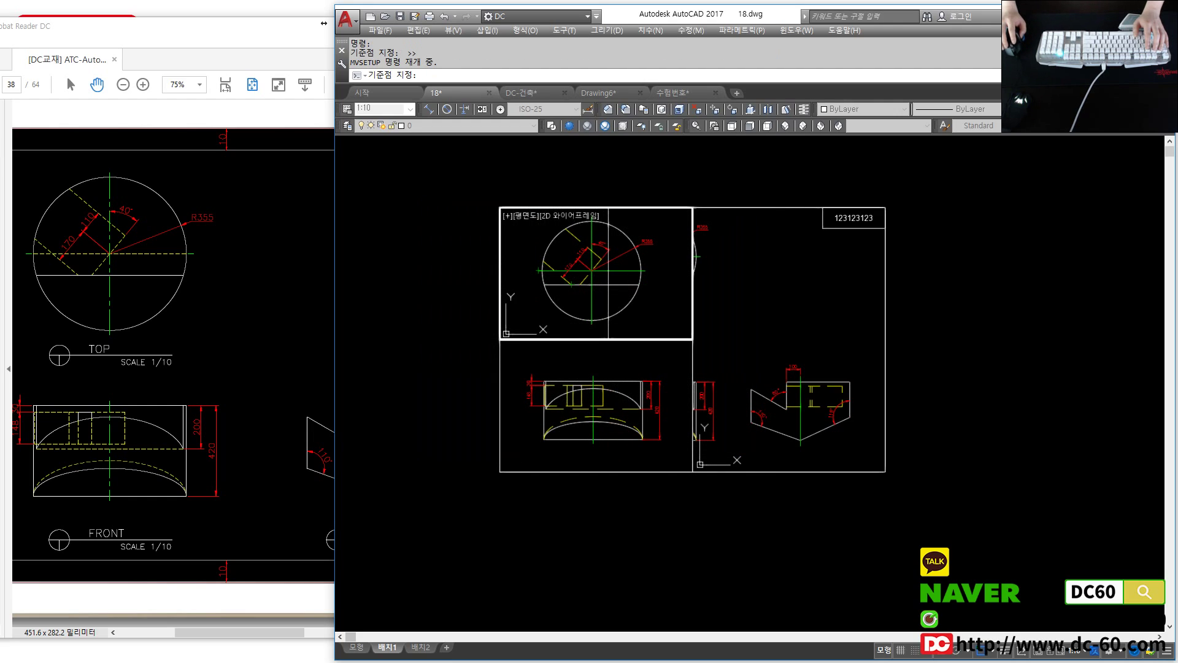
left_click(594, 359)
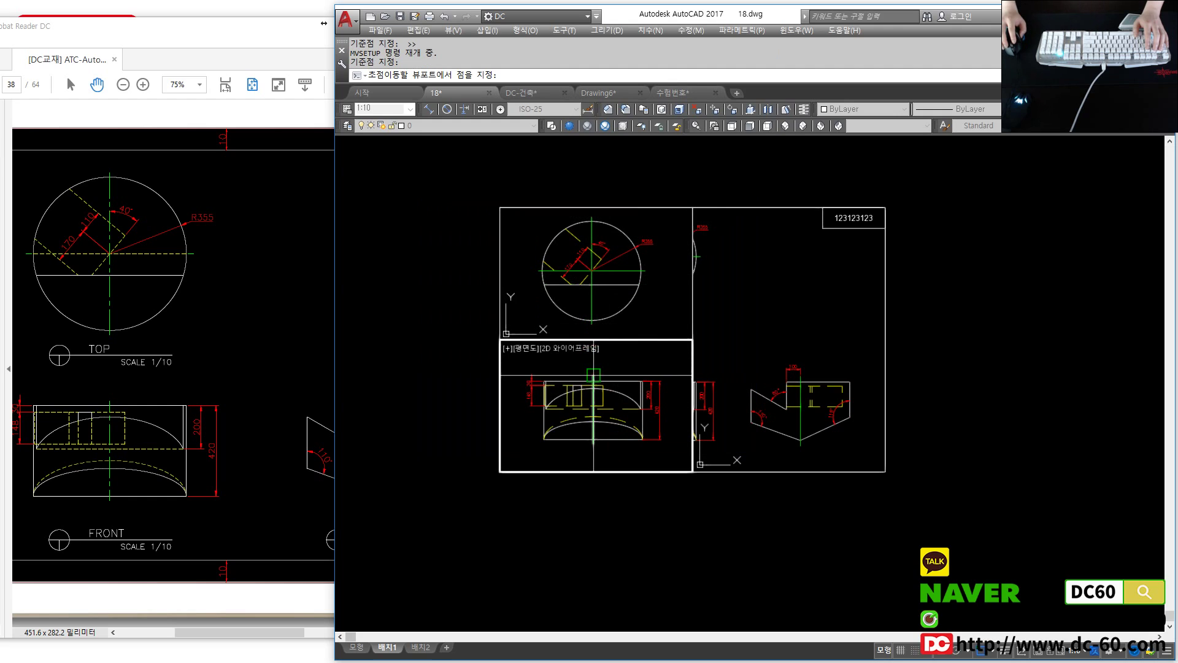
left_click(593, 375)
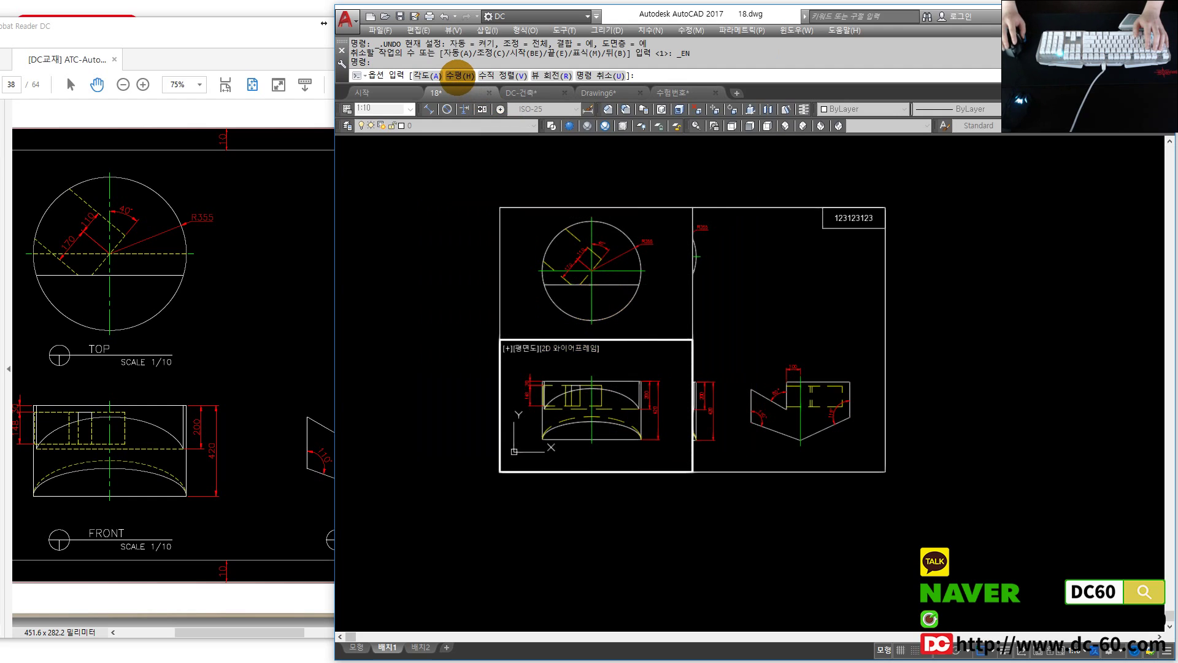
Align the side view horizontally with the front view and end MVSETUP.
left_click(457, 76)
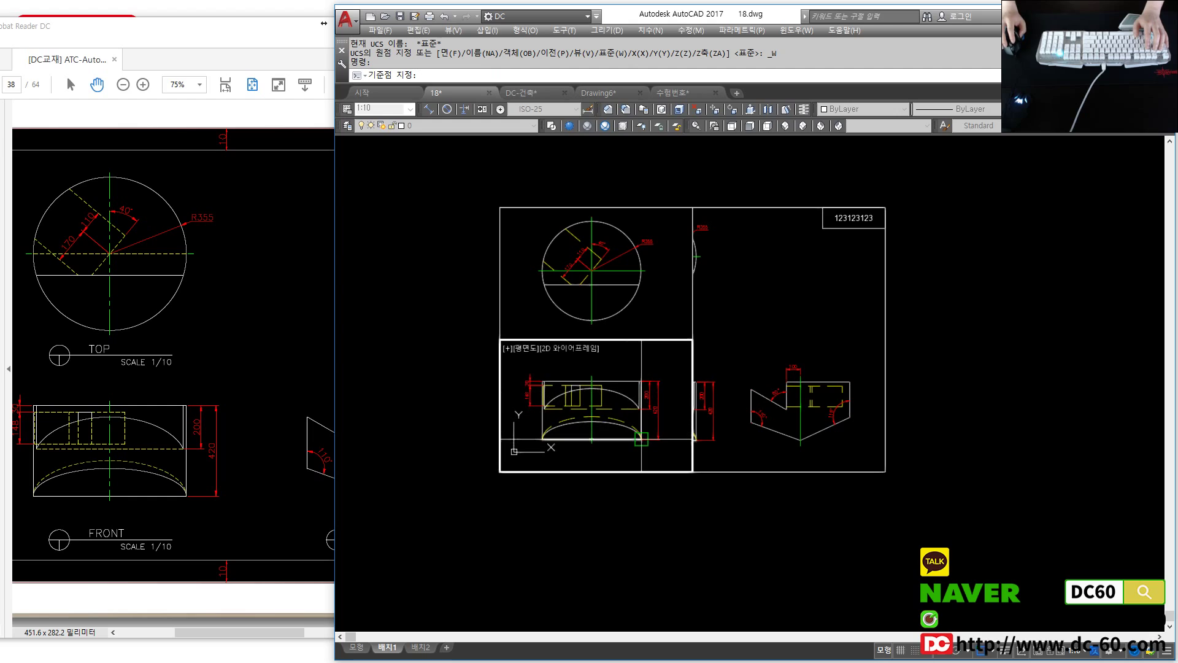
left_click(642, 439)
left_click(770, 377)
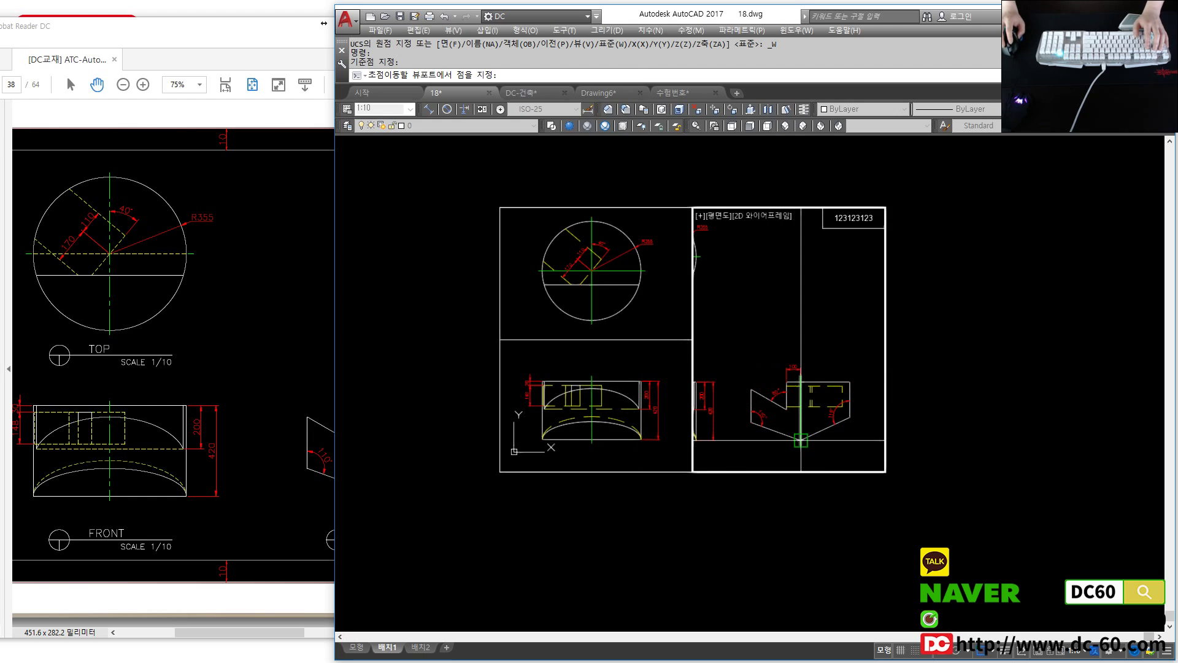
left_click(705, 439)
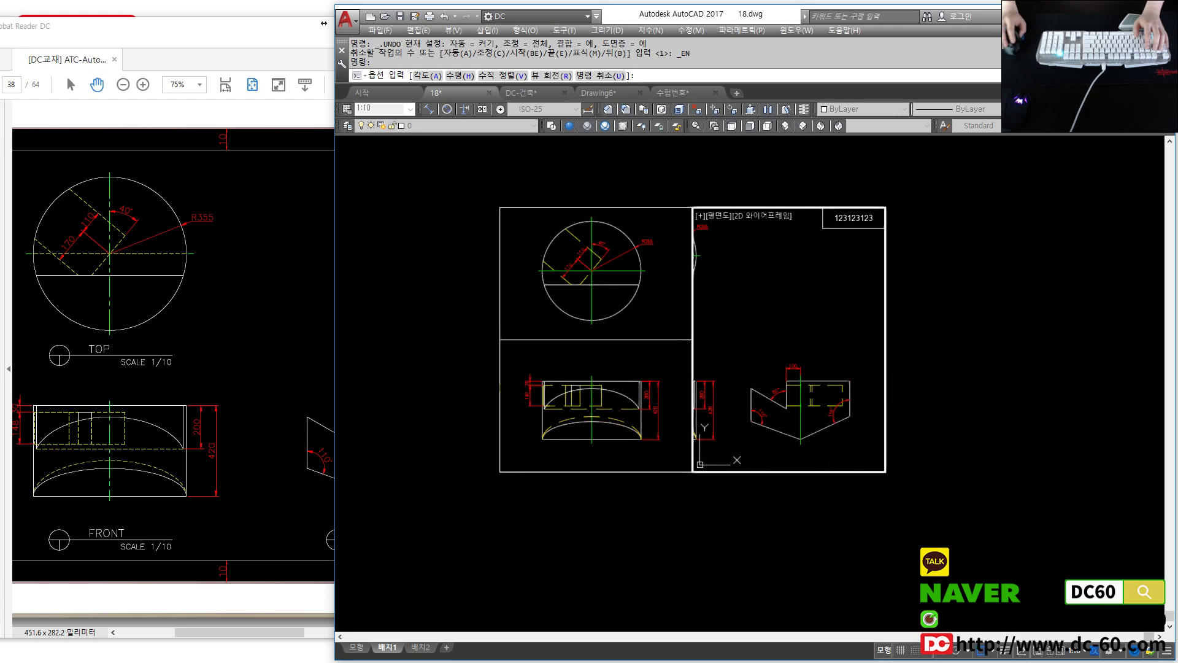
key("Escape")
key("Escape")
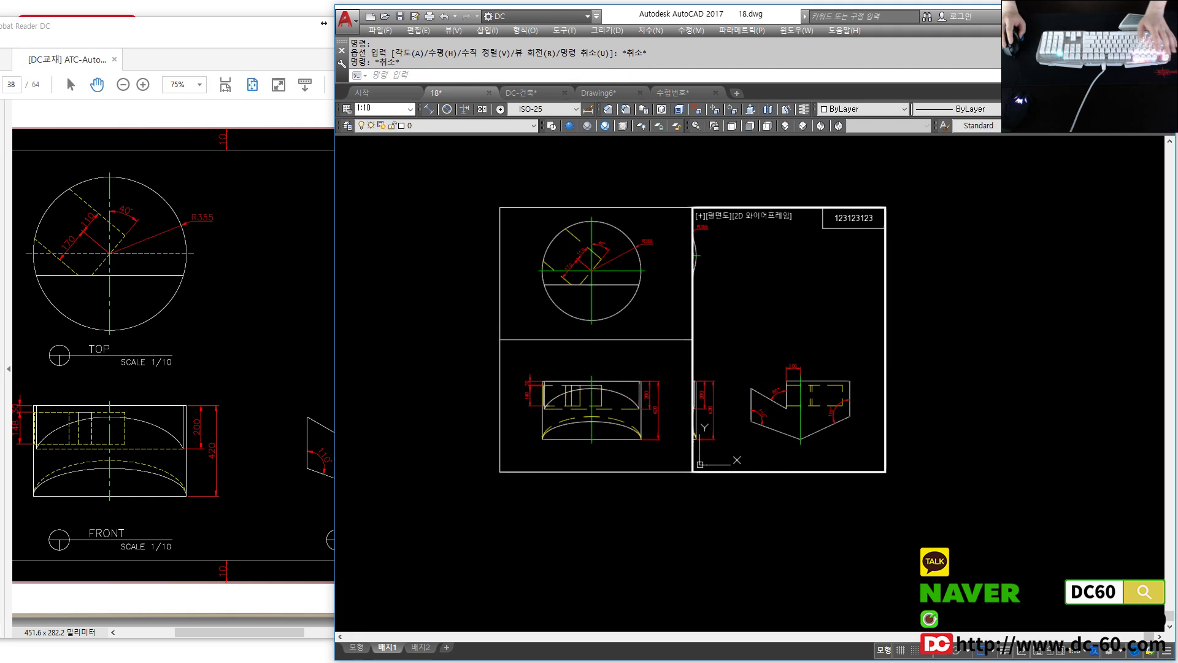
scroll(988, 383, "up", 3)
scroll(786, 381, "down", 3)
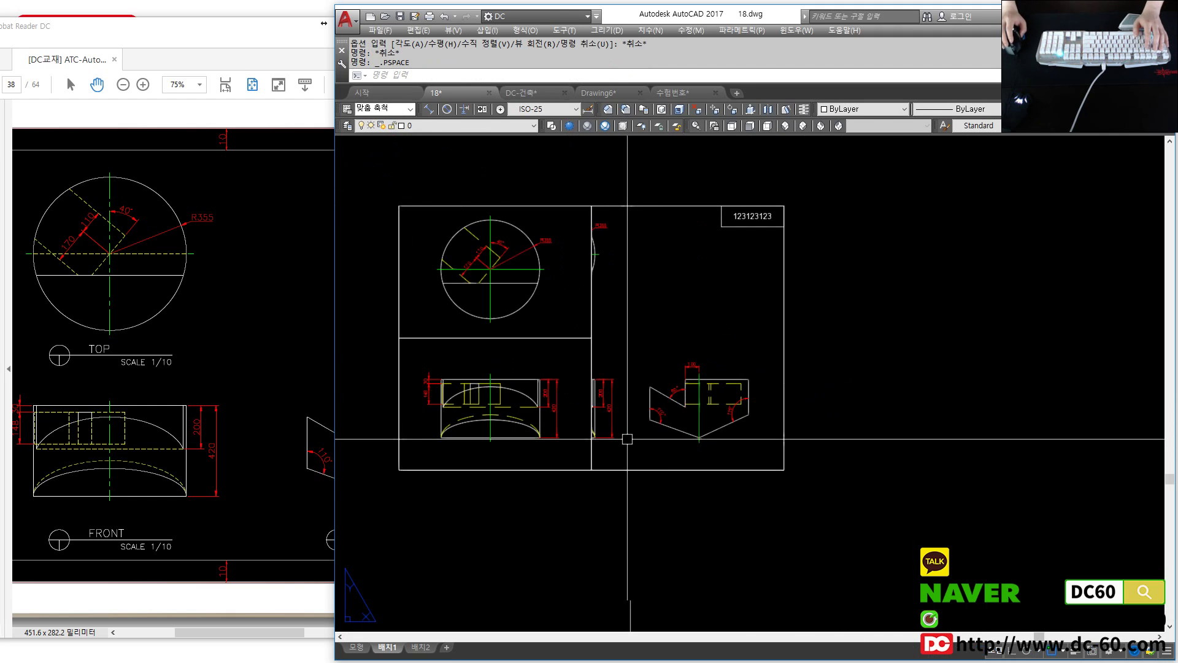
Draw horizontal and vertical guide lines across the views to check alignment.
type("l")
key("Return")
left_click(540, 437)
left_click(873, 437)
key("Return")
key("Return")
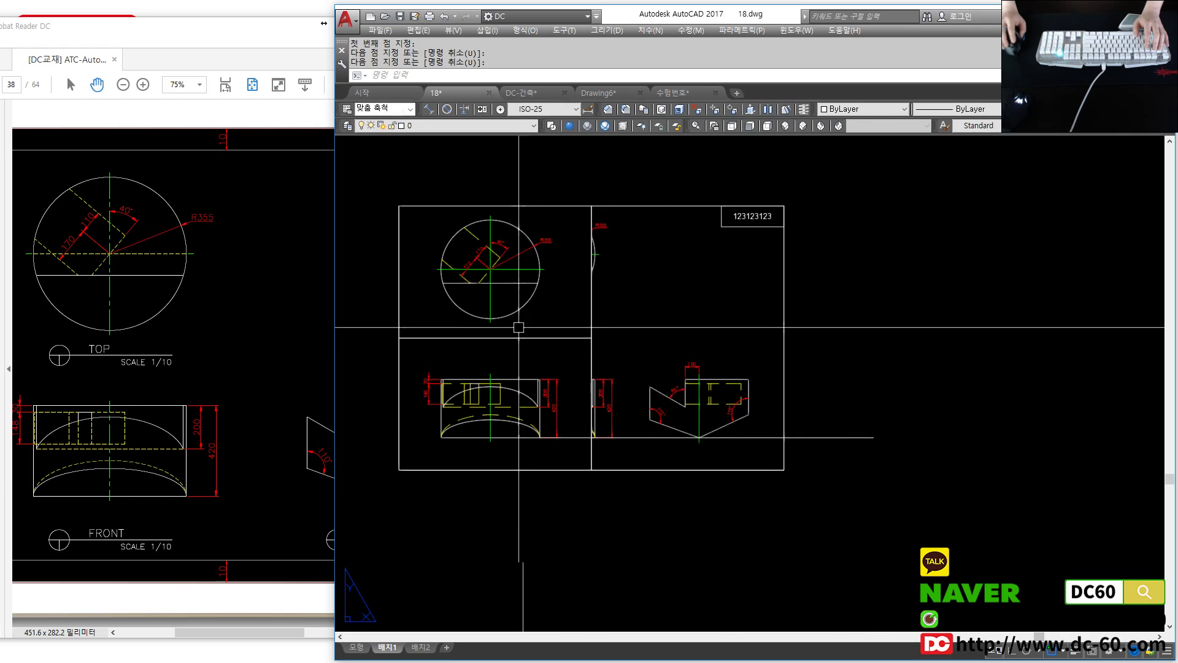
left_click(490, 258)
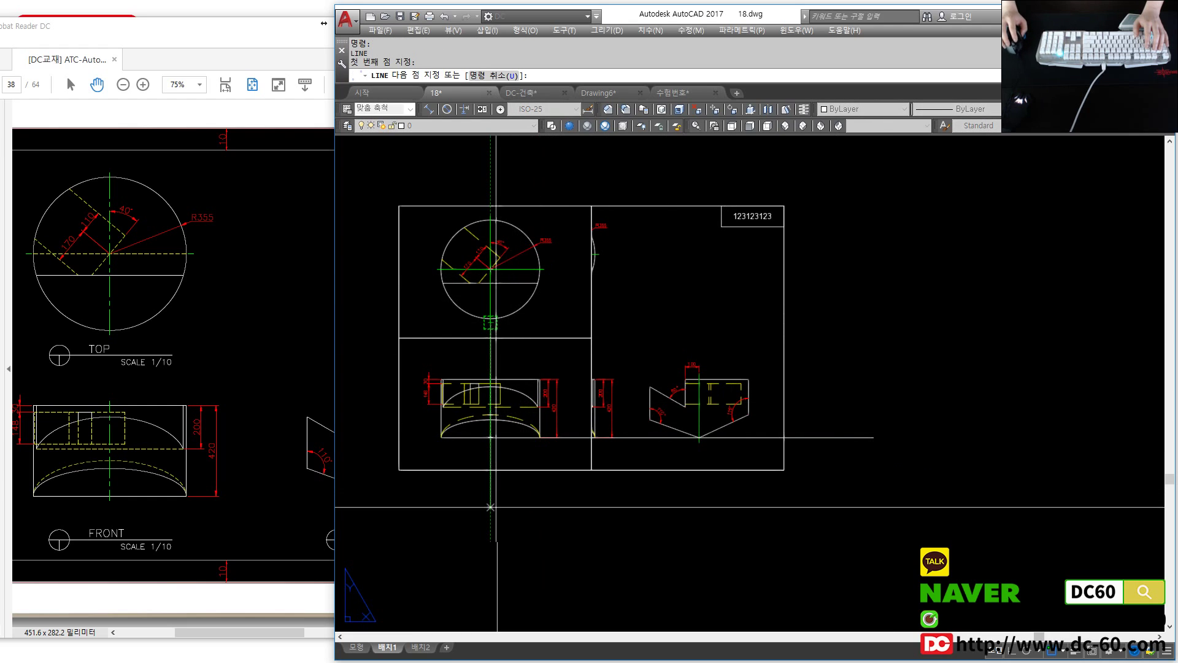
left_click(490, 510)
scroll(491, 510, "up", 3)
scroll(607, 540, "down", 3)
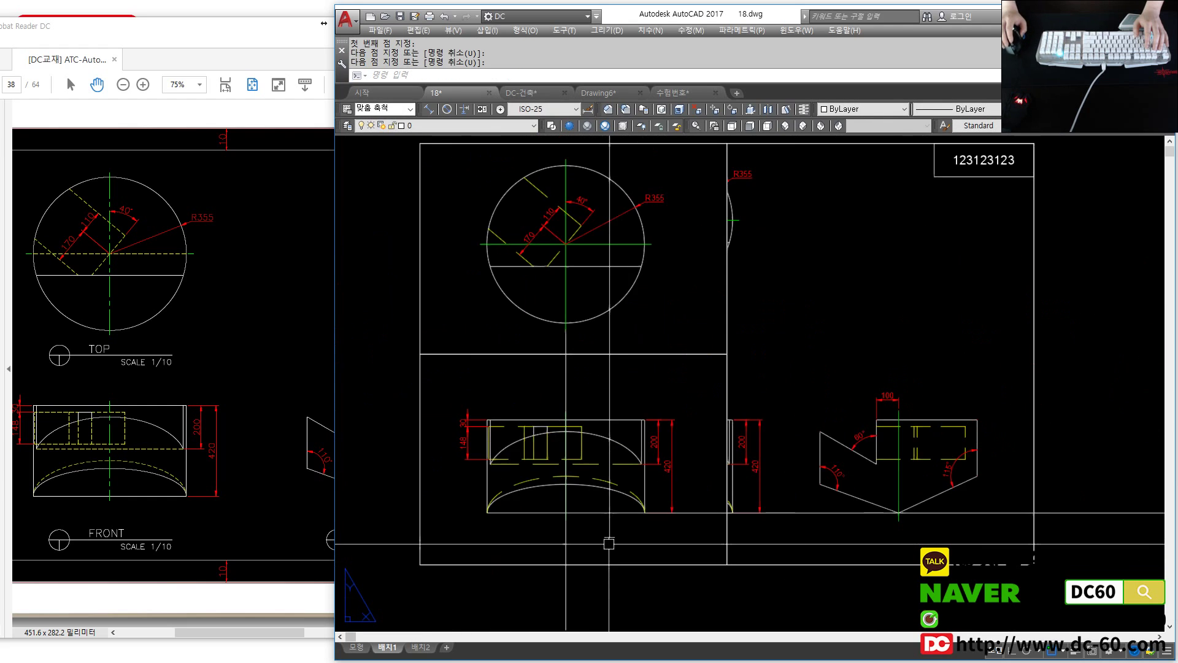
scroll(607, 540, "up", 2)
Erase the guide lines and select all three viewport frames.
type("e")
key("Return")
left_click_drag(578, 488, 570, 497)
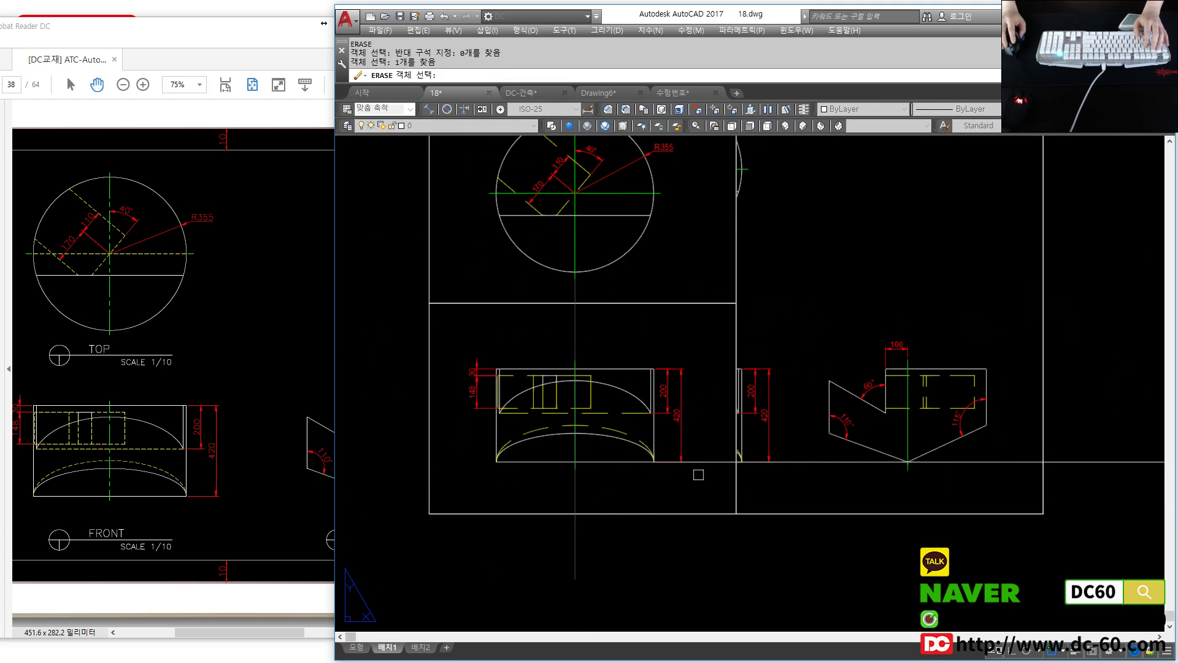
key("Return")
scroll(702, 463, "down", 3)
left_click(763, 408)
left_click(694, 340)
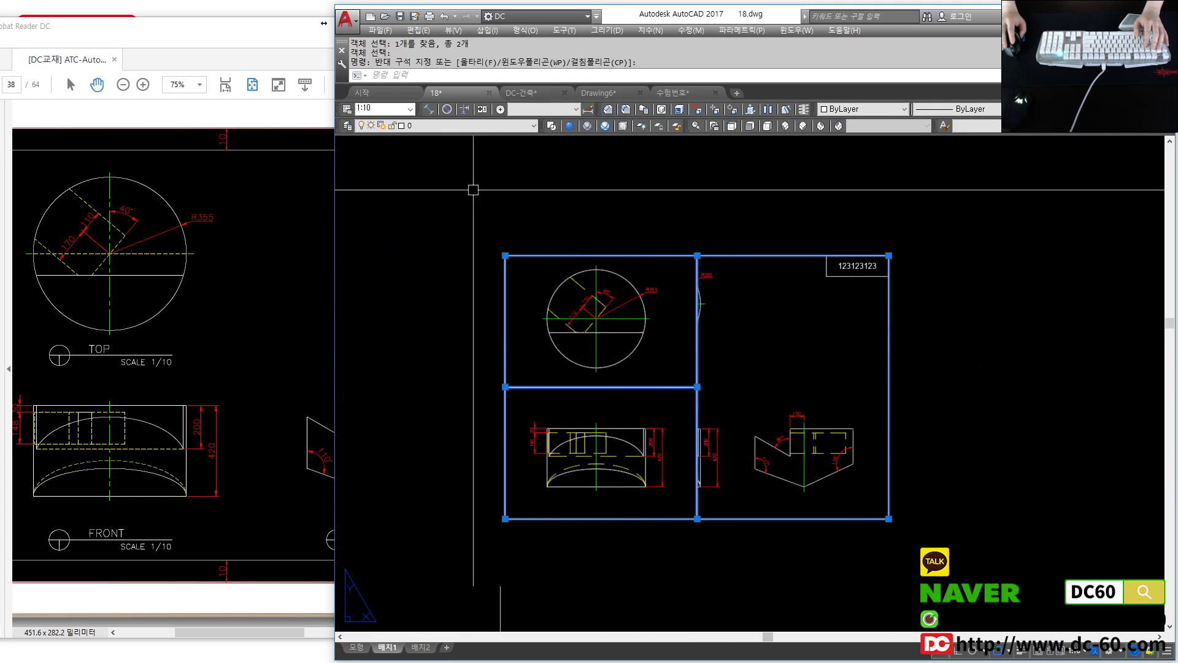
left_click(467, 125)
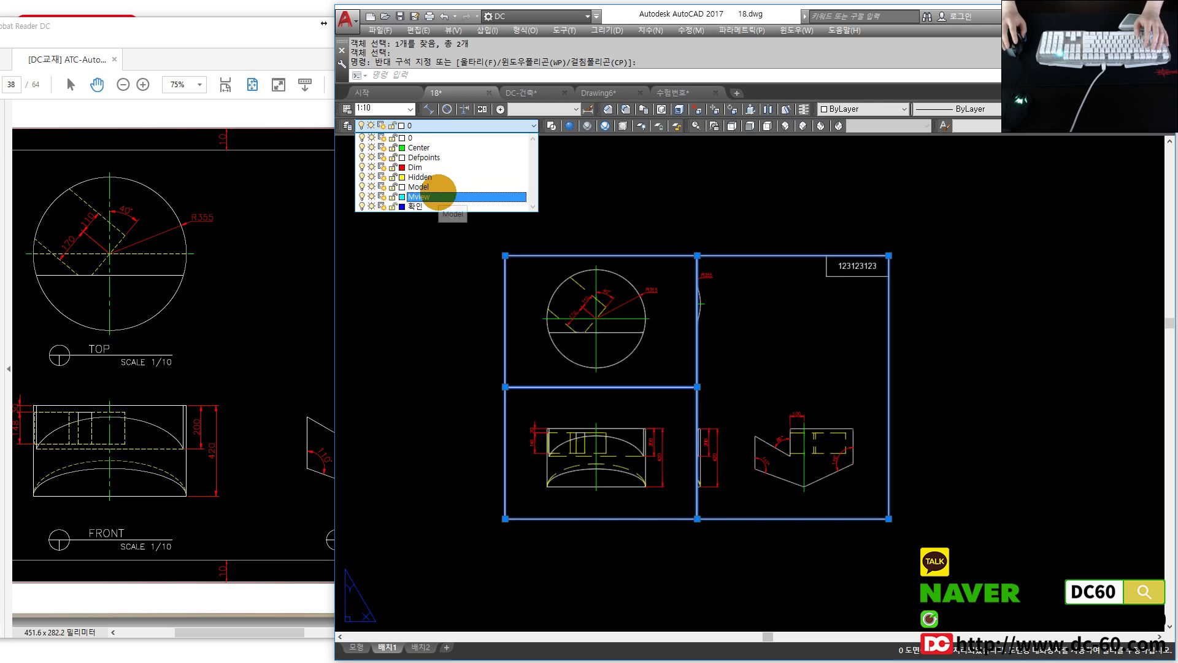
Move the viewport frames to layer Mview, try freezing Mview, then undo the freeze.
left_click(438, 197)
key("Escape")
left_click(441, 125)
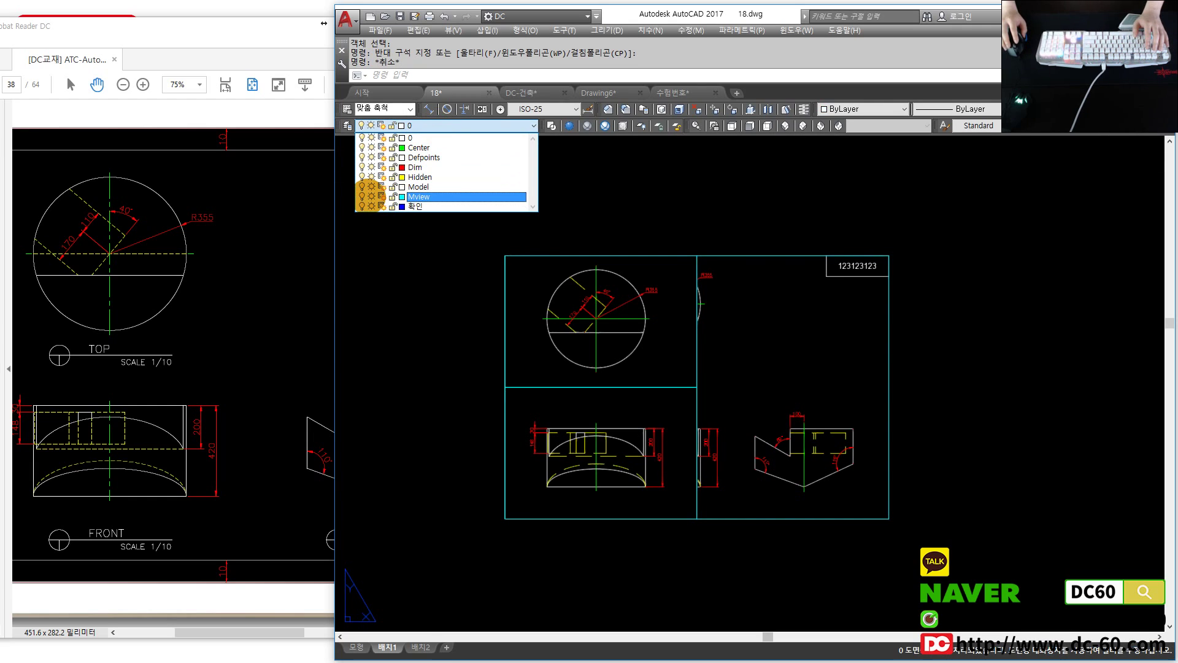
left_click(371, 196)
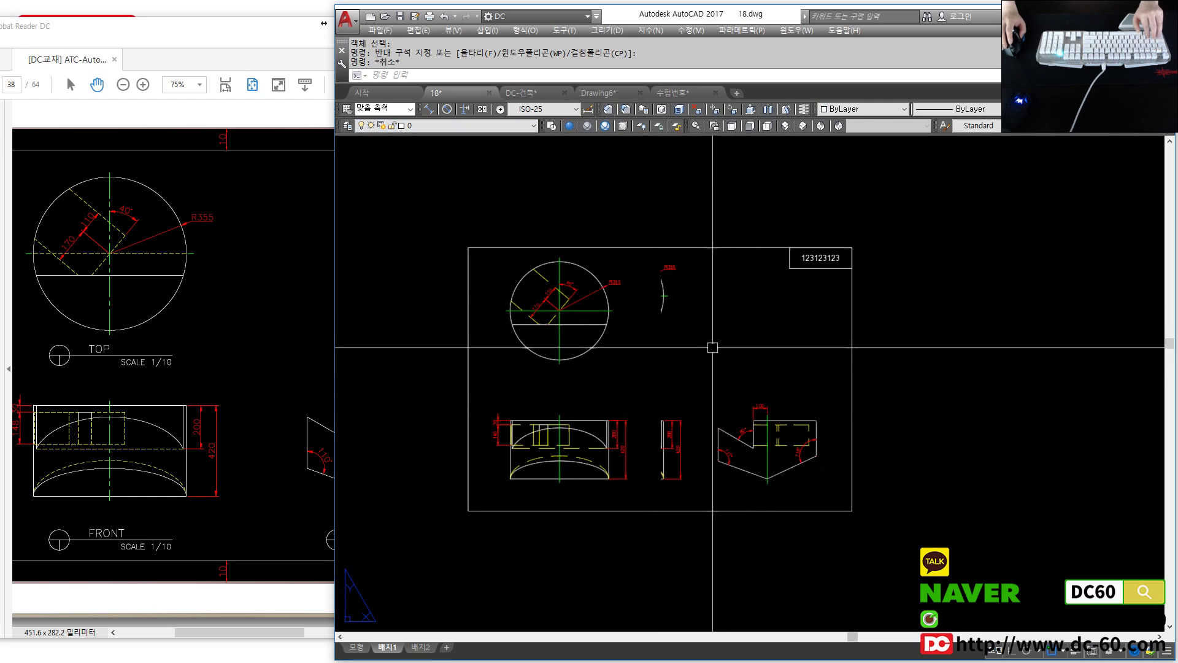
middle_click_drag(679, 333, 716, 341)
key("ctrl+z")
Narrow the right viewport by pulling its top-left corner grip inward.
scroll(672, 301, "up", 2)
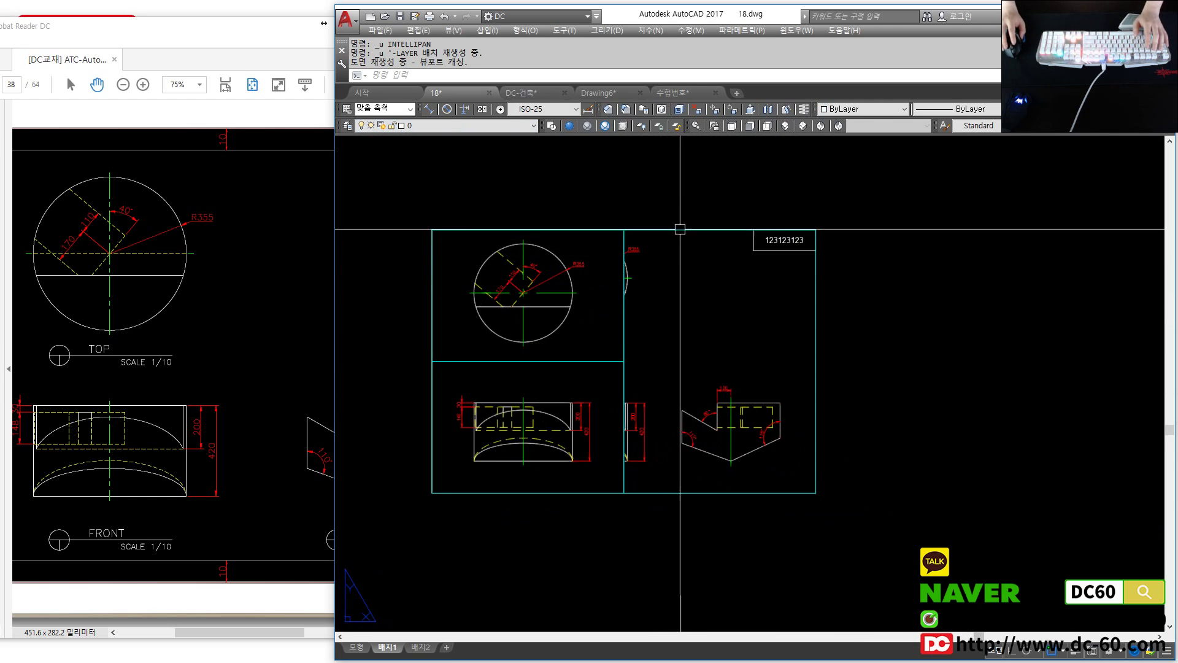
scroll(677, 251, "up", 1)
scroll(677, 251, "down", 2)
middle_click_drag(657, 237, 623, 197)
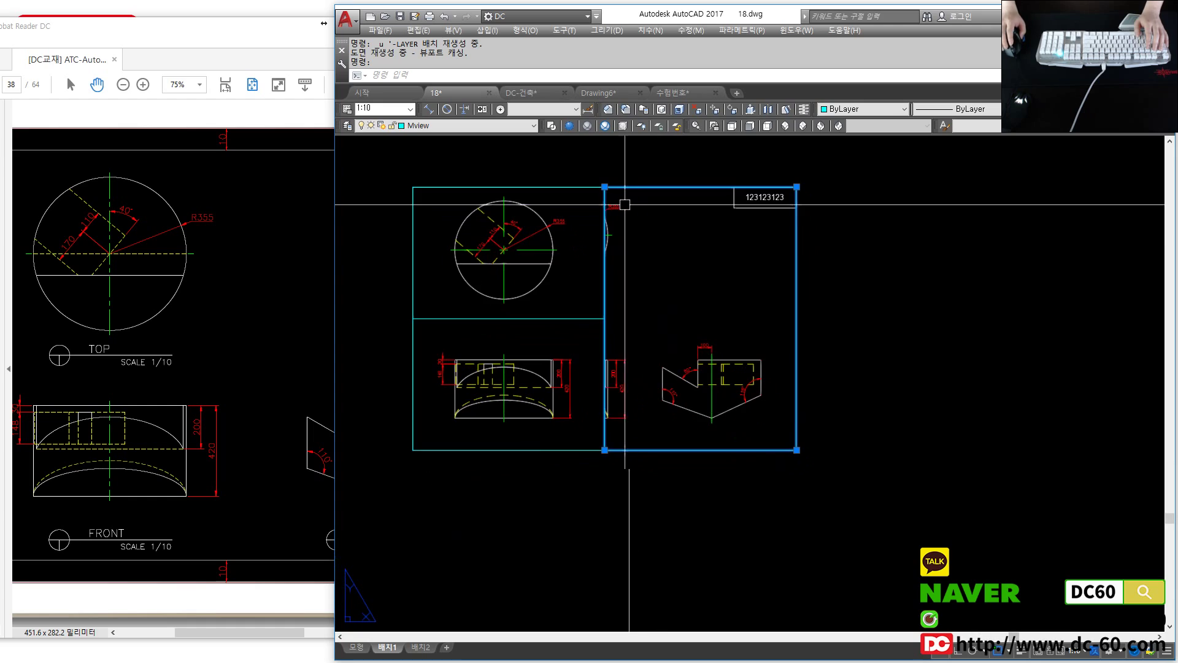
left_click(605, 187)
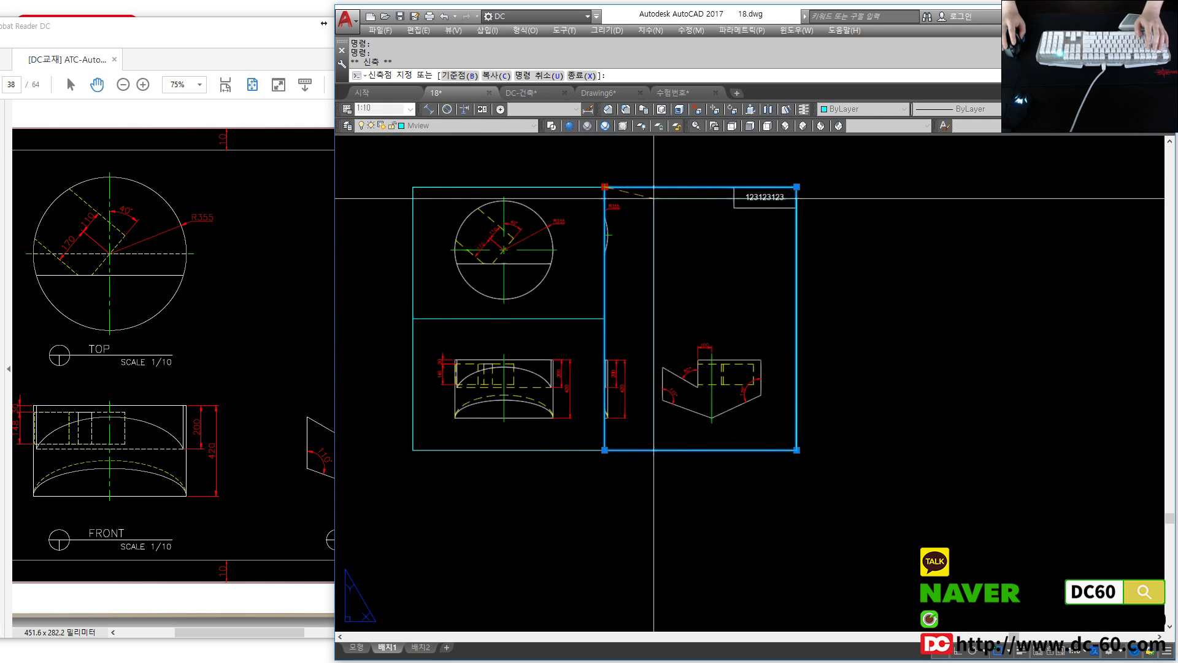
left_click(653, 199)
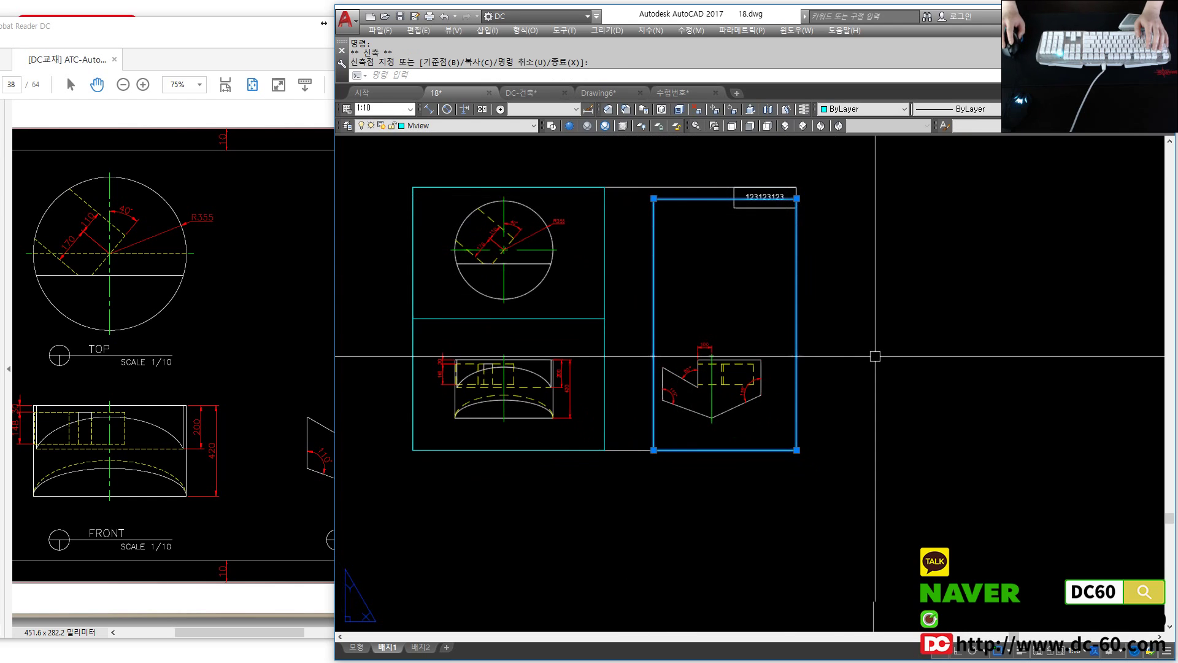
key("Escape")
key("Escape")
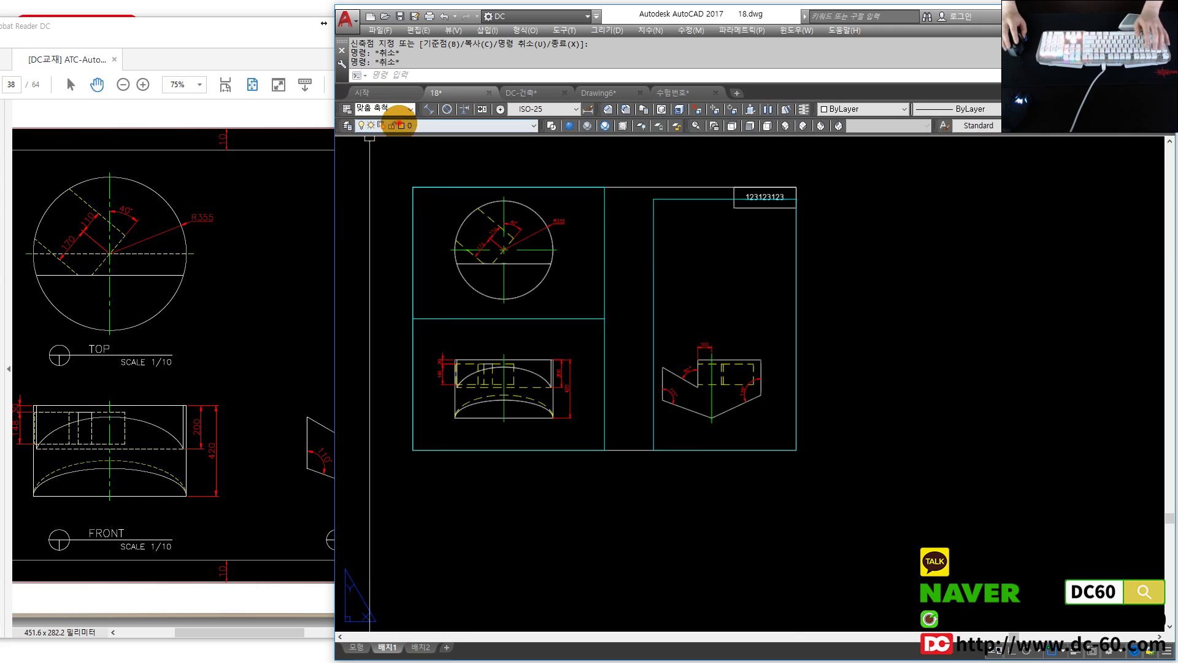
Freeze layer Mview so the viewport frames are hidden.
left_click(392, 125)
left_click(361, 197)
left_click(358, 289)
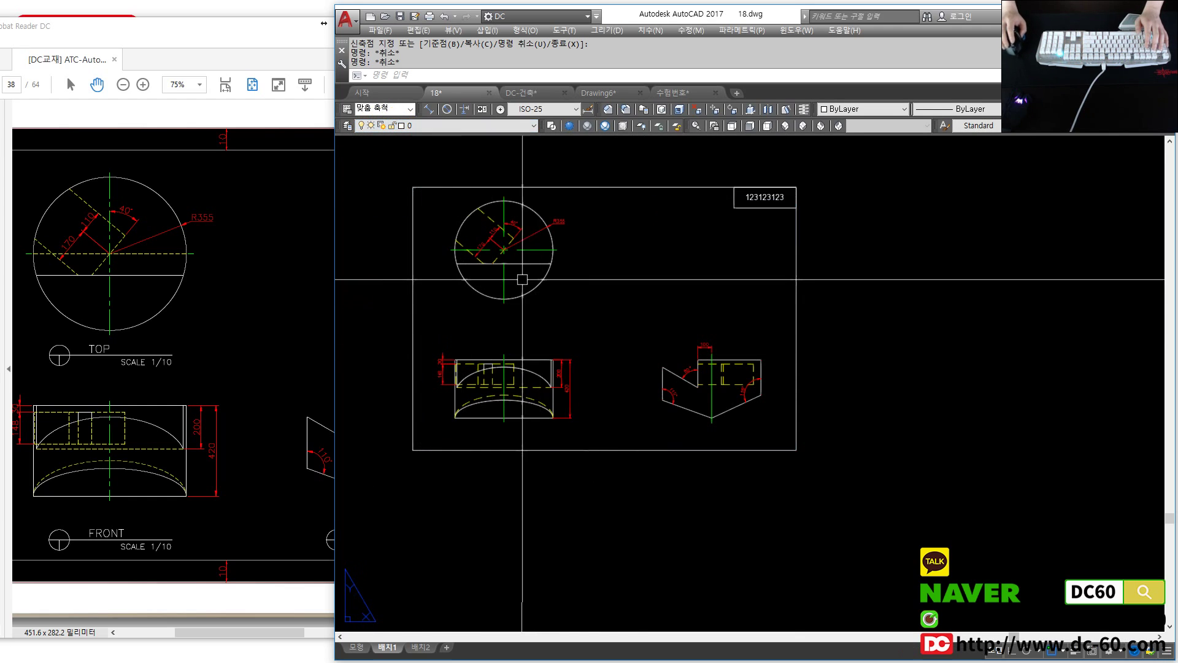
middle_click_drag(612, 286, 646, 303)
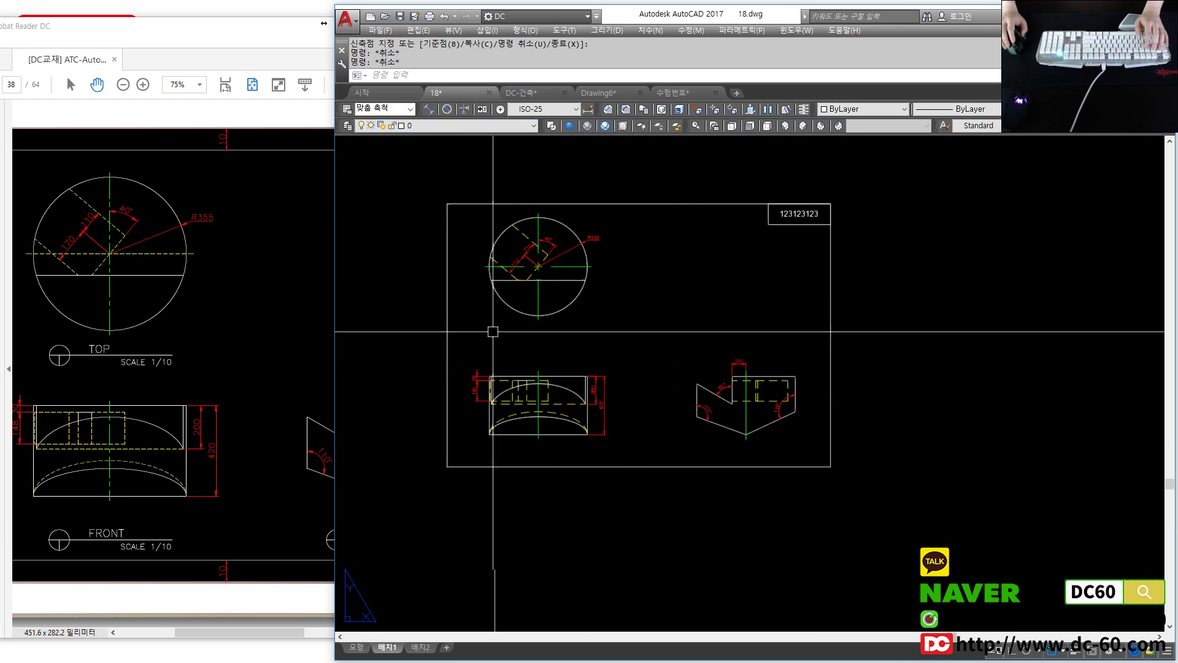
Draw a radius-5 test circle left of the top view, then erase it.
scroll(497, 358, "up", 2)
type("c")
key("Return")
left_click(469, 346)
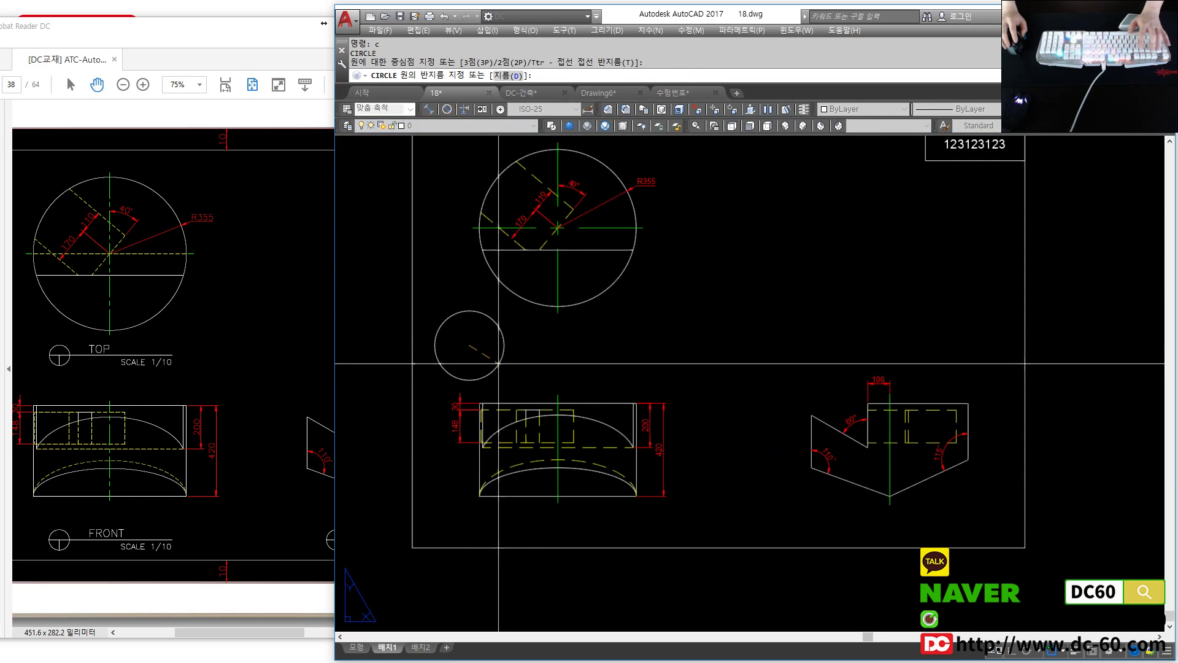
type("5")
key("Return")
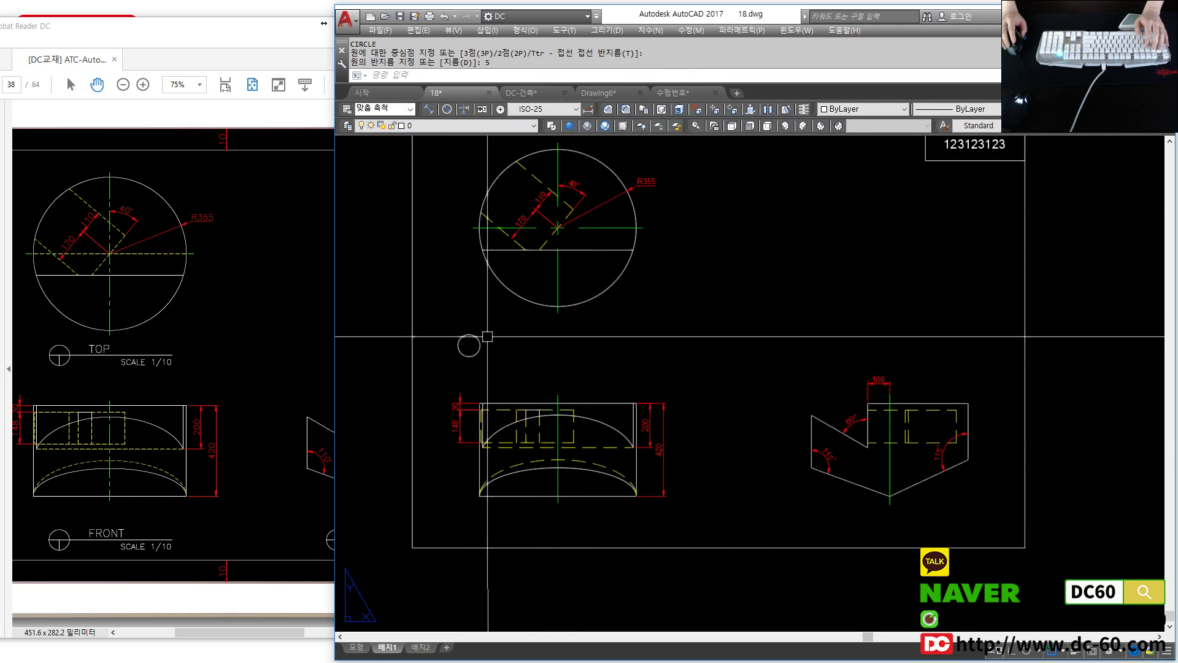
type("e")
key("Return")
left_click(481, 339)
key("Return")
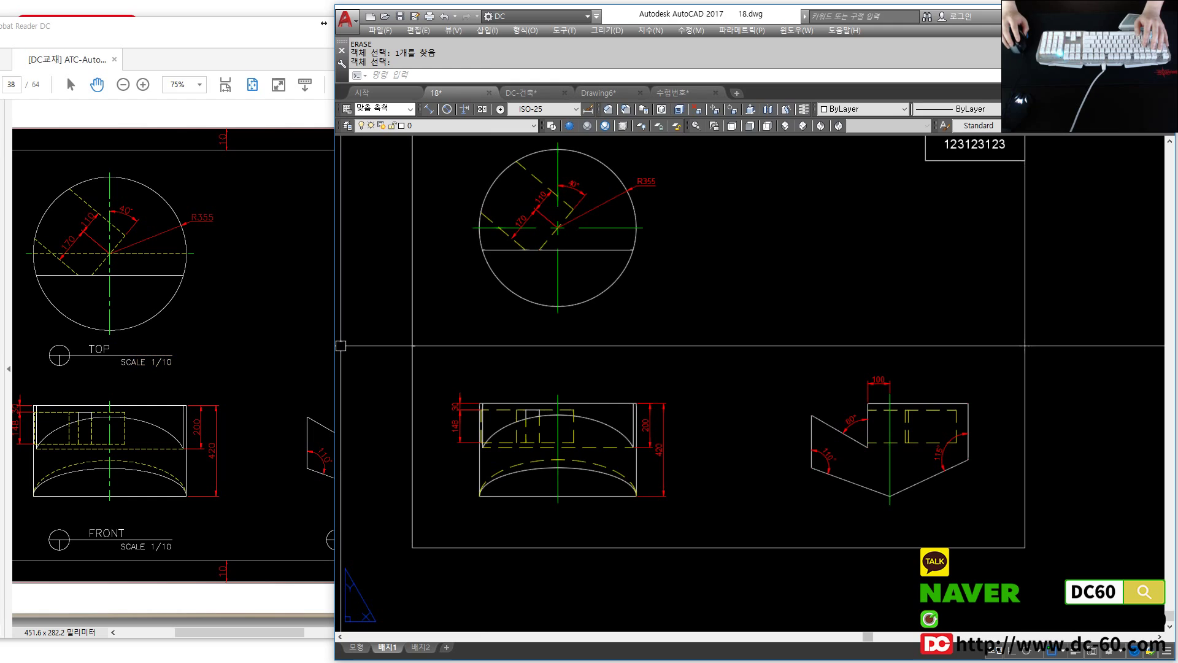
Draw a radius-5 circle inside the top viewport and delete the stray small circle.
middle_click_drag(484, 308, 483, 341)
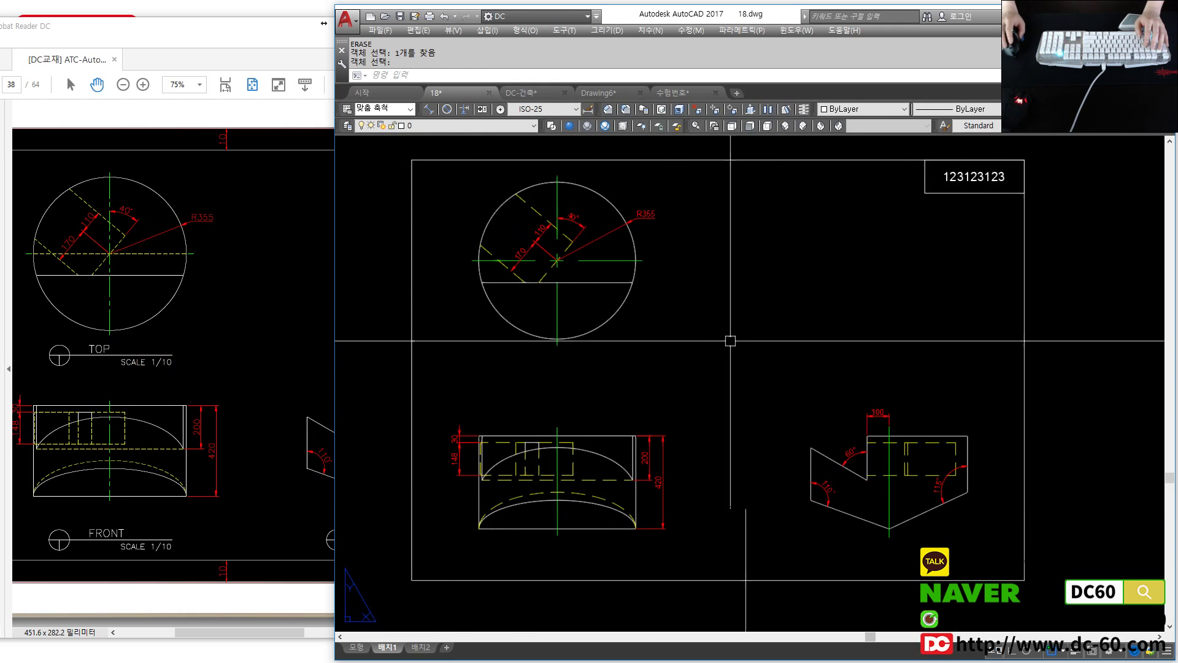
double_click(490, 342)
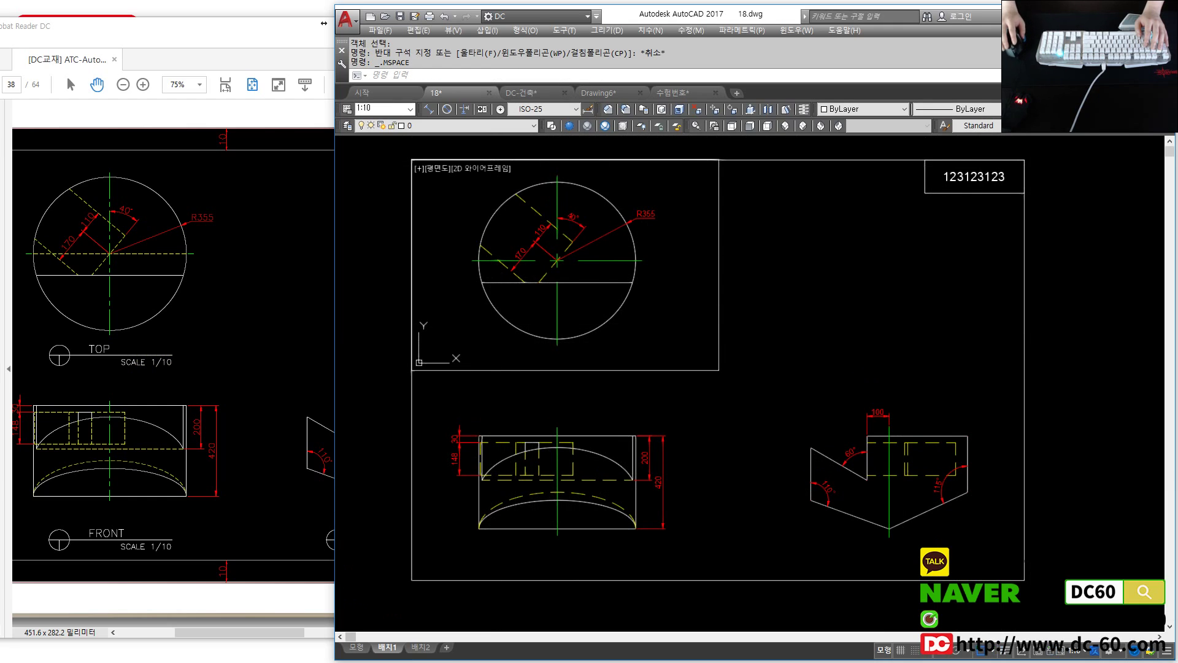
type("c")
key("Return")
left_click(486, 349)
type("5")
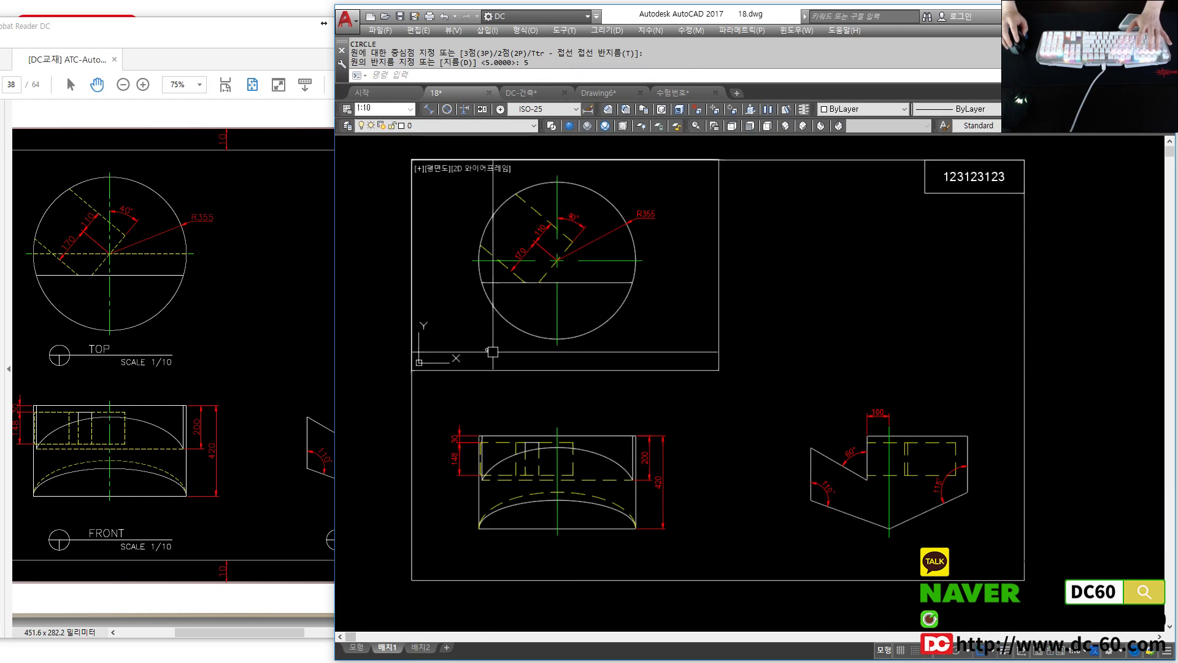
key("Return")
key("Return")
left_click(502, 359)
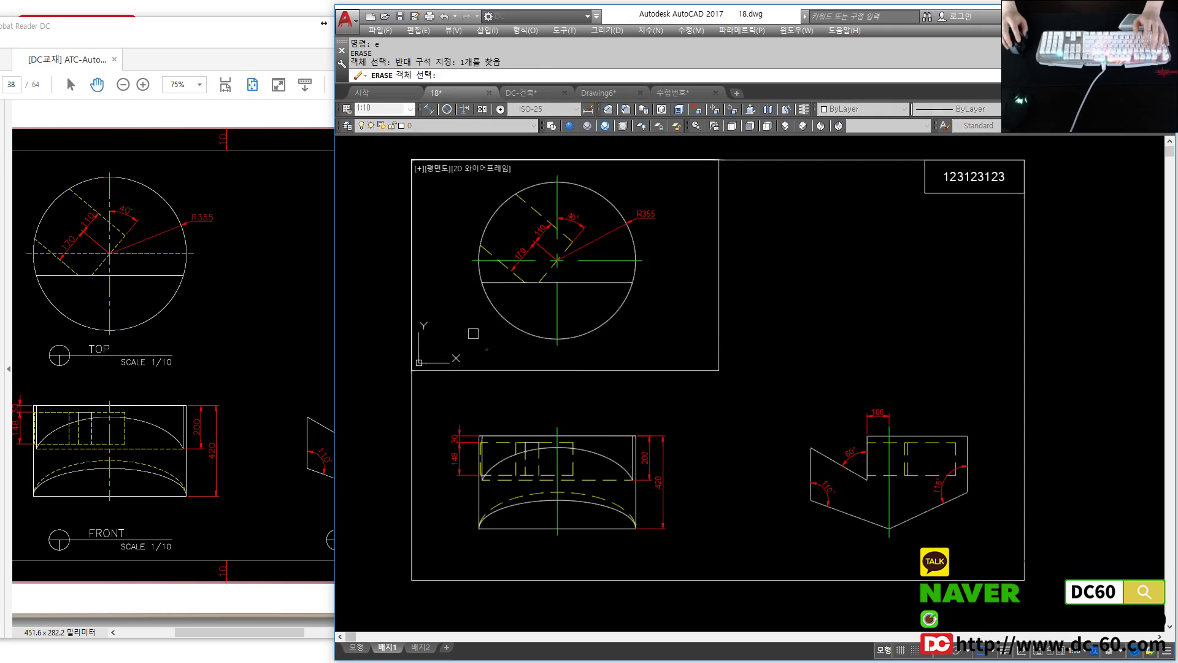
left_click(473, 334)
key("Return")
Draw a radius-5 marker circle below the top view, cancelling an accidental MVIEW.
type("c")
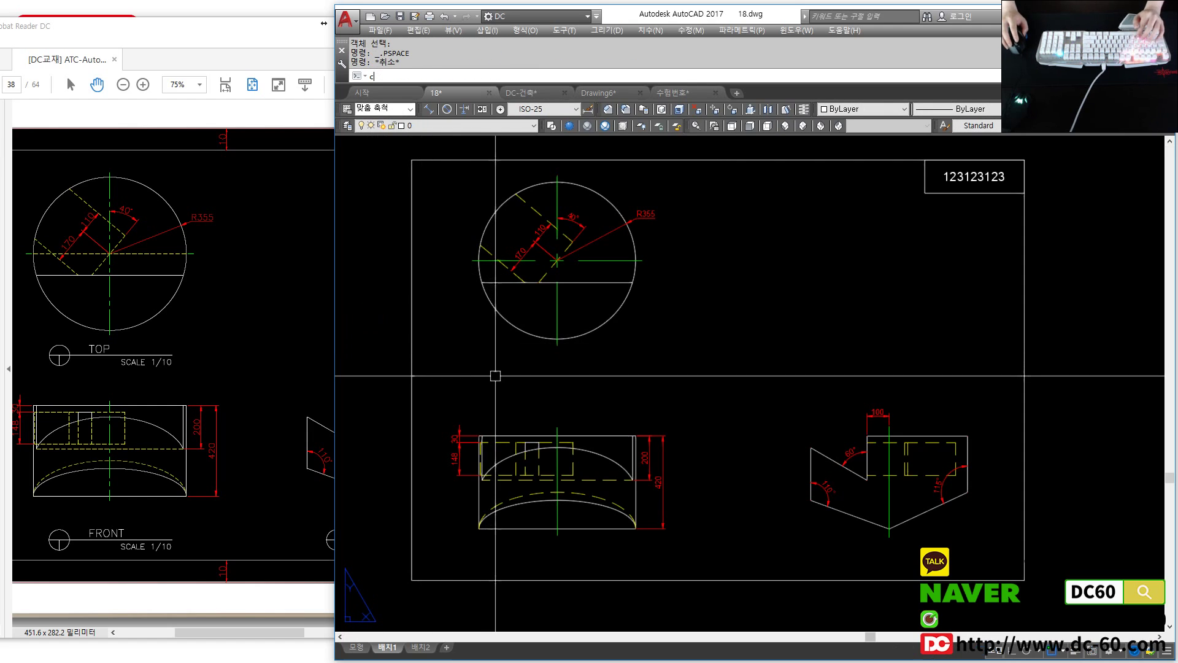
key("Return")
left_click(483, 371)
type("5")
key("Return")
type("mv")
key("Return")
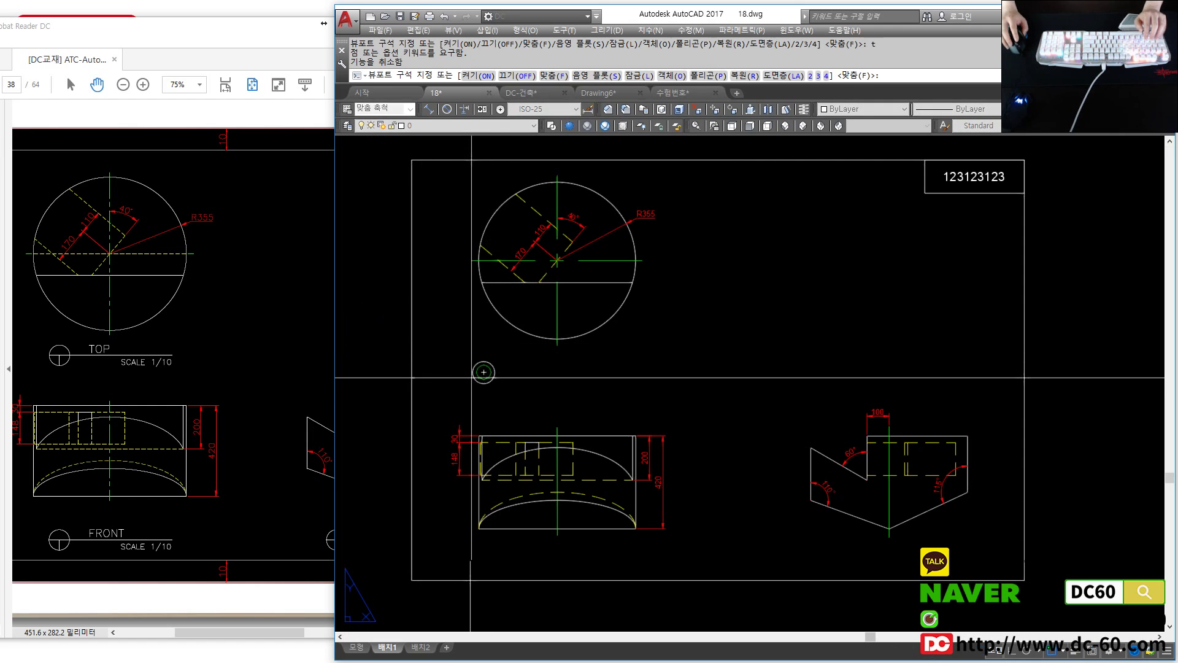
right_click(472, 369, "shift")
left_click(503, 233)
left_click(472, 372)
key("Escape")
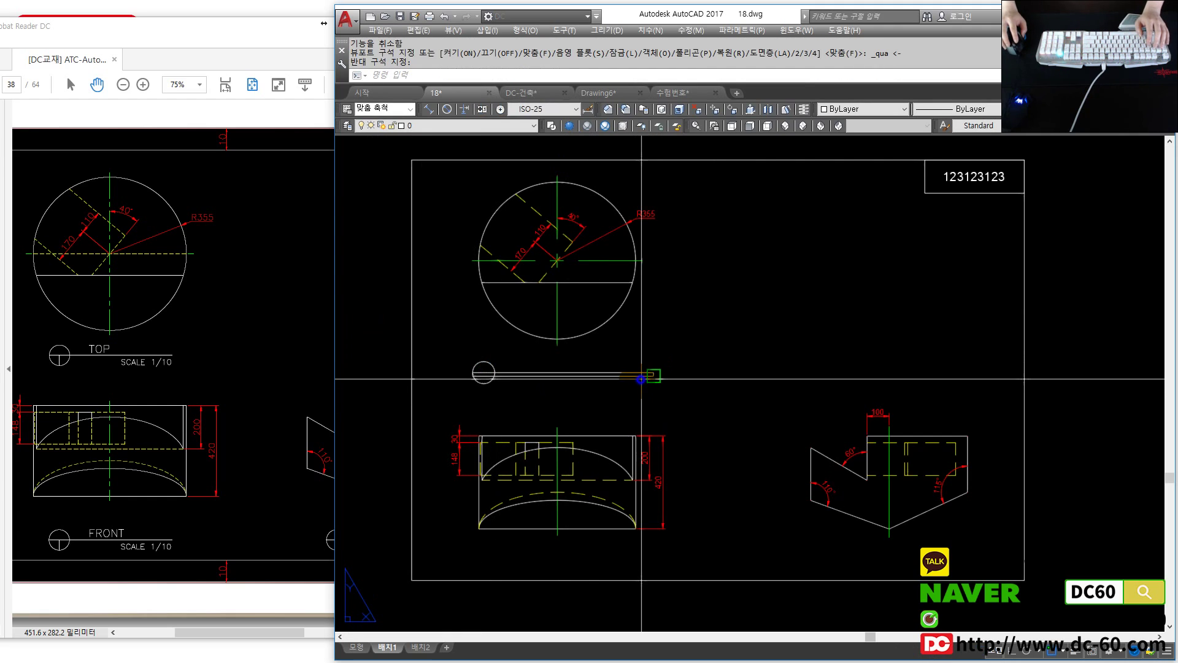
Draw a horizontal underline from the circle's quadrant with Ortho on.
scroll(473, 373, "up", 2)
type("l")
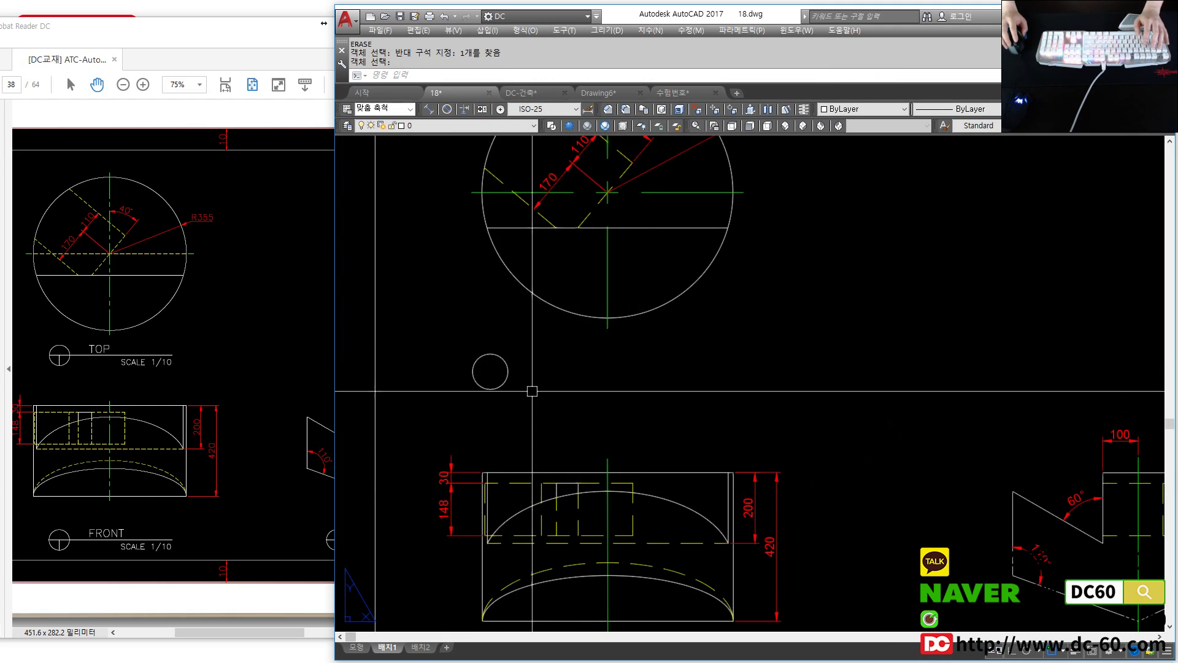
key("Return")
right_click(490, 372, "shift")
left_click(521, 237)
left_click(474, 371)
key("F8")
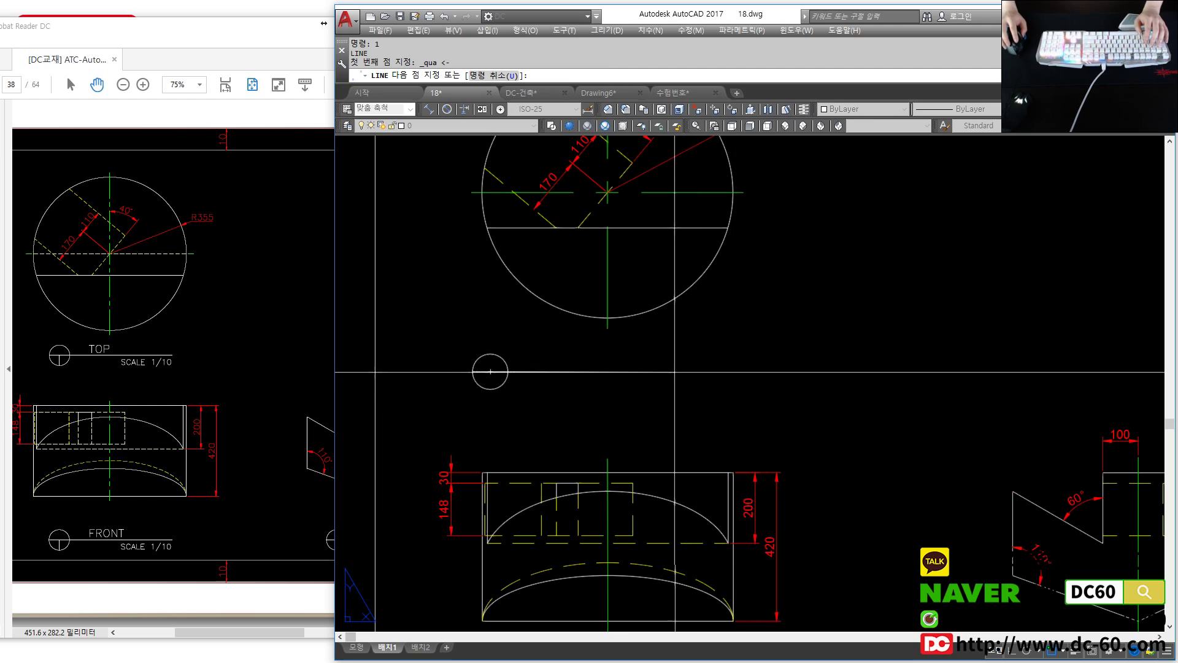
left_click(675, 372)
key("Return")
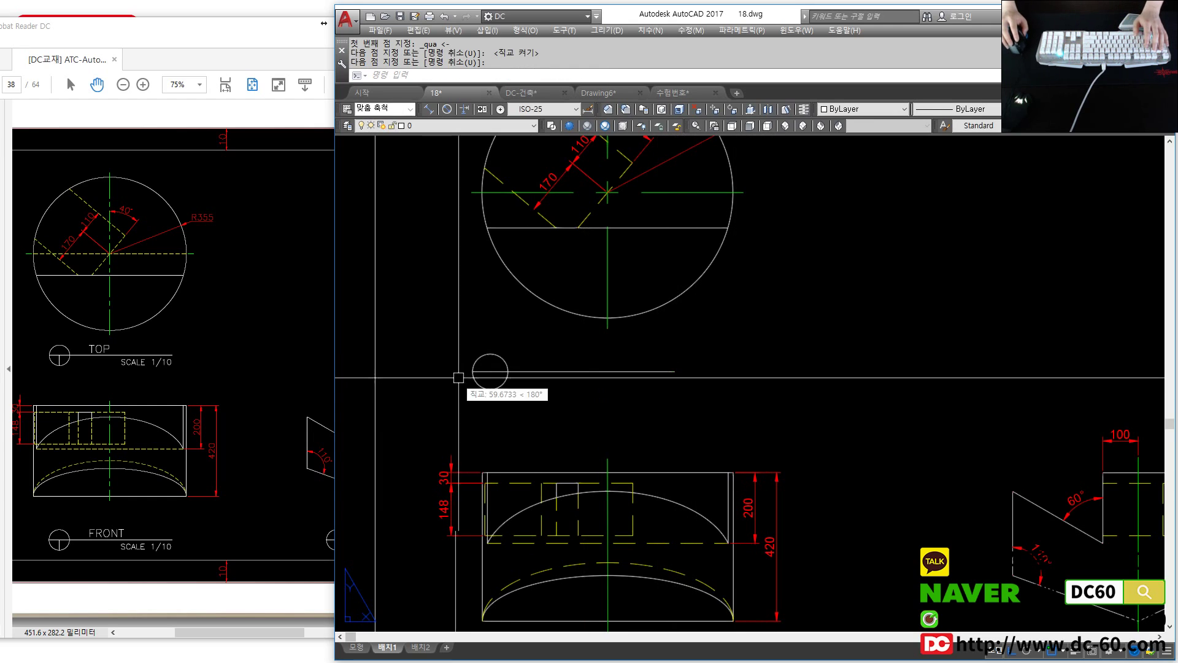
key("Return")
left_click(490, 371)
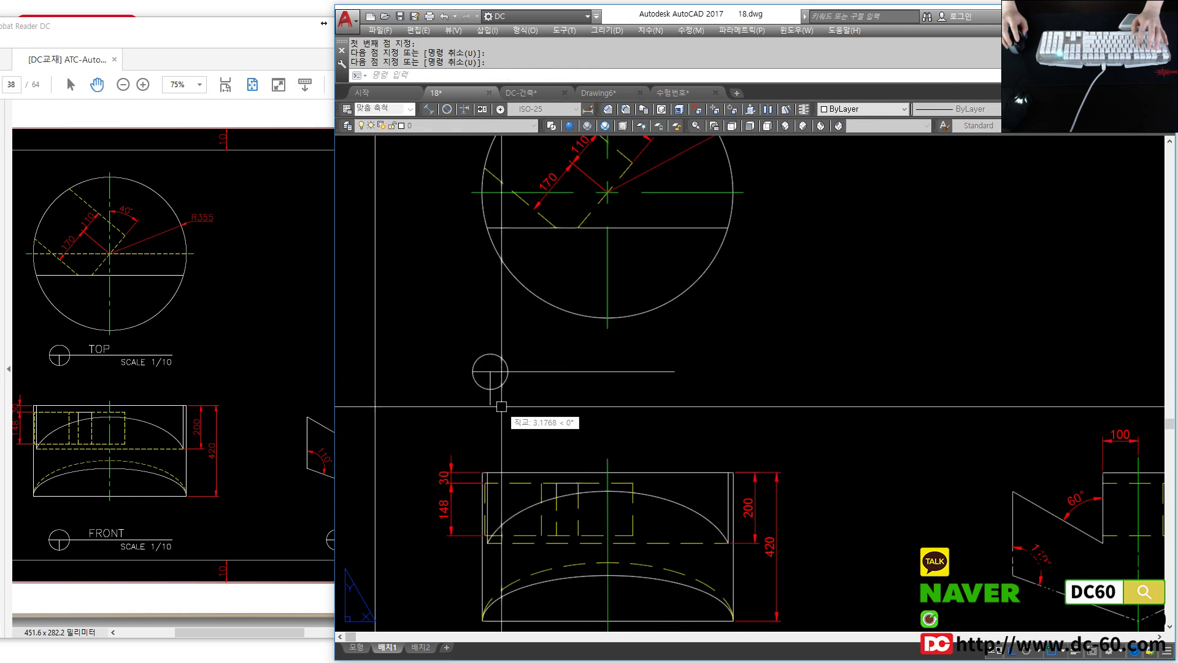
Move the circle-and-underline marker beneath the top view and stretch the underline.
left_click(585, 393)
key("Return")
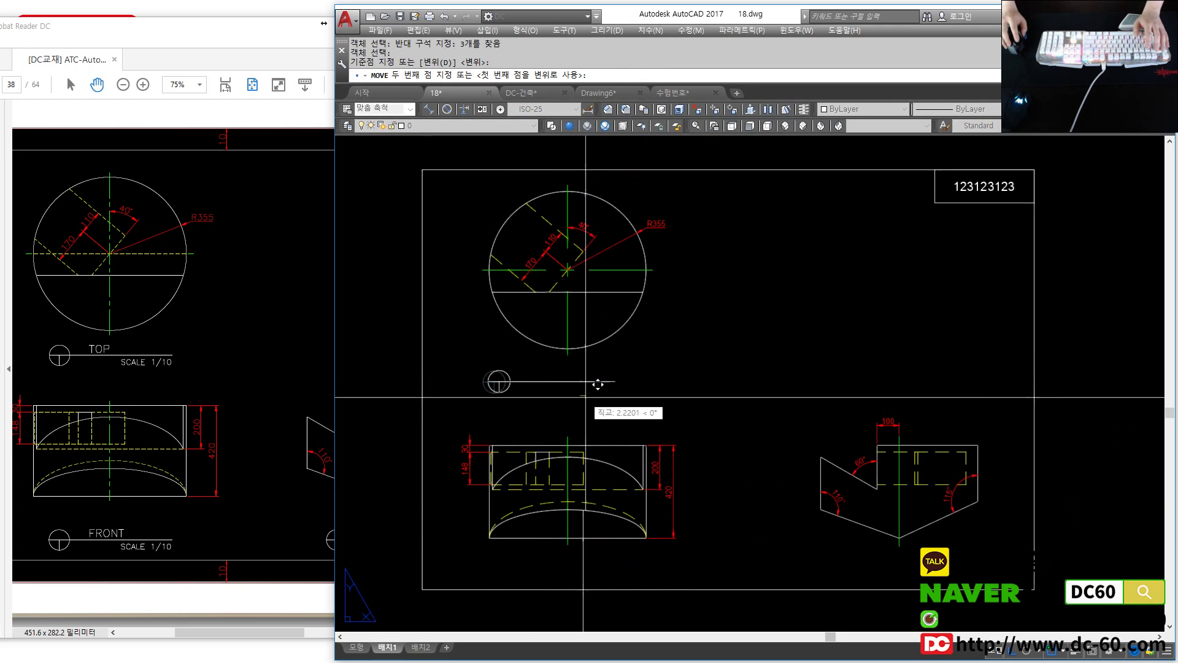
left_click(614, 388)
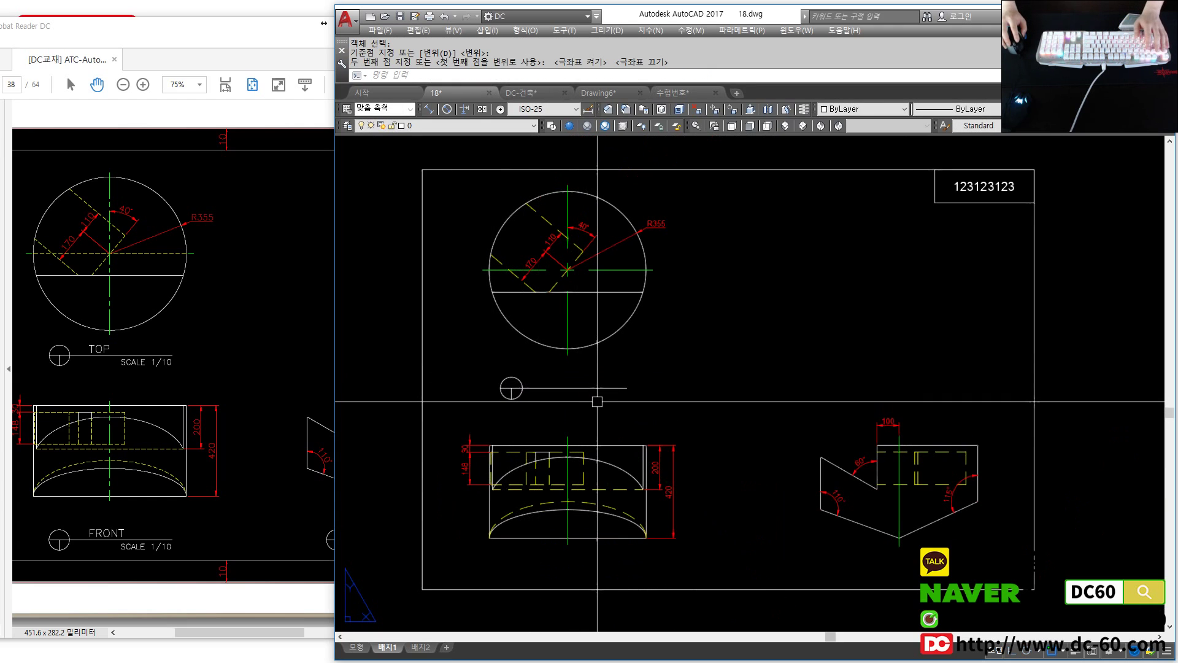
scroll(625, 394, "up", 2)
type("s")
key("Return")
left_click_drag(665, 399, 632, 362)
left_click(665, 340)
key("Escape")
type("mt")
key("Return")
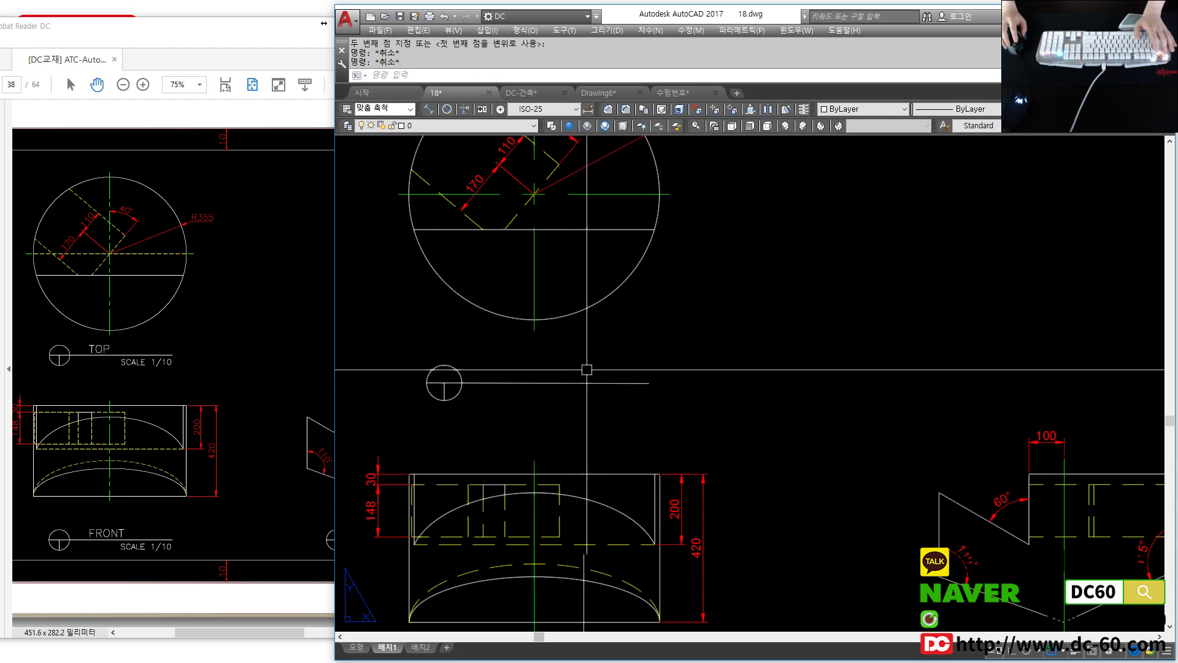
Write TOP at height 5 with SCALE 1/10 on a second line beside the circle.
left_click(479, 363)
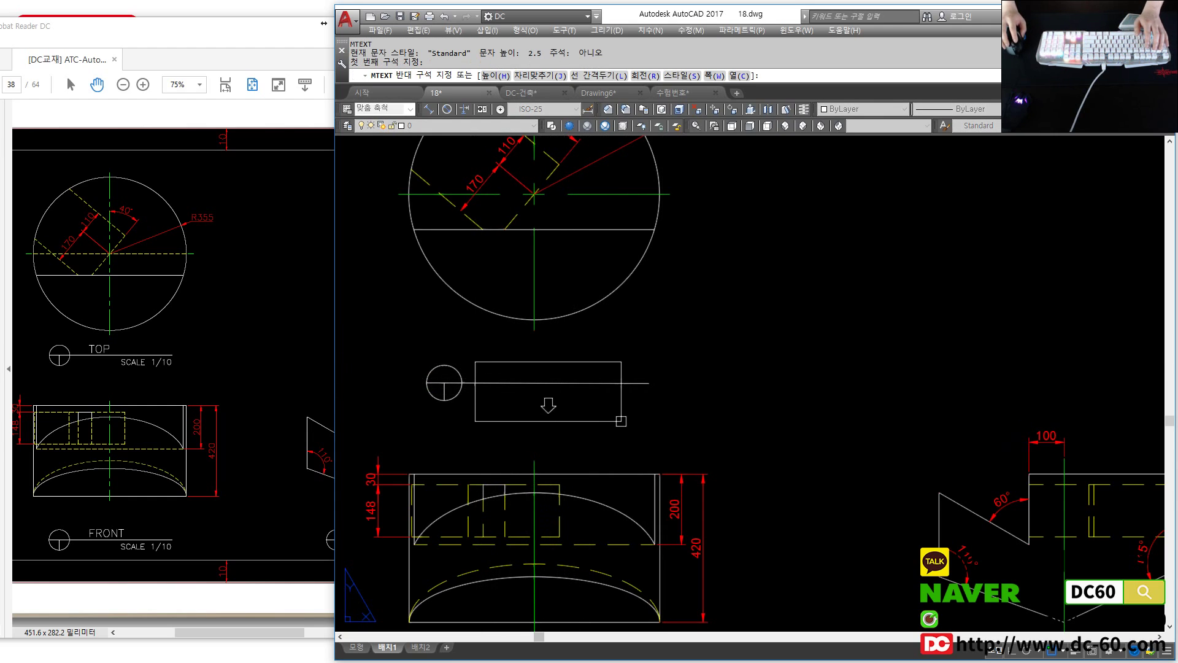
left_click(627, 376)
type("TOP")
key("Return")
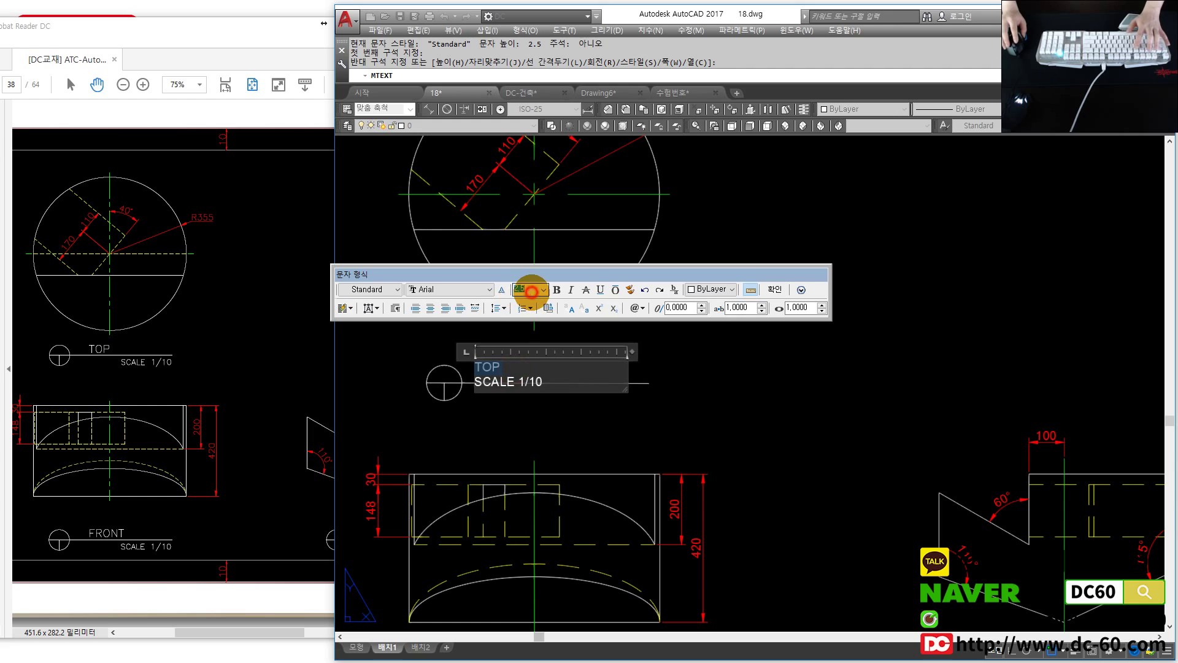
type("5")
key("Return")
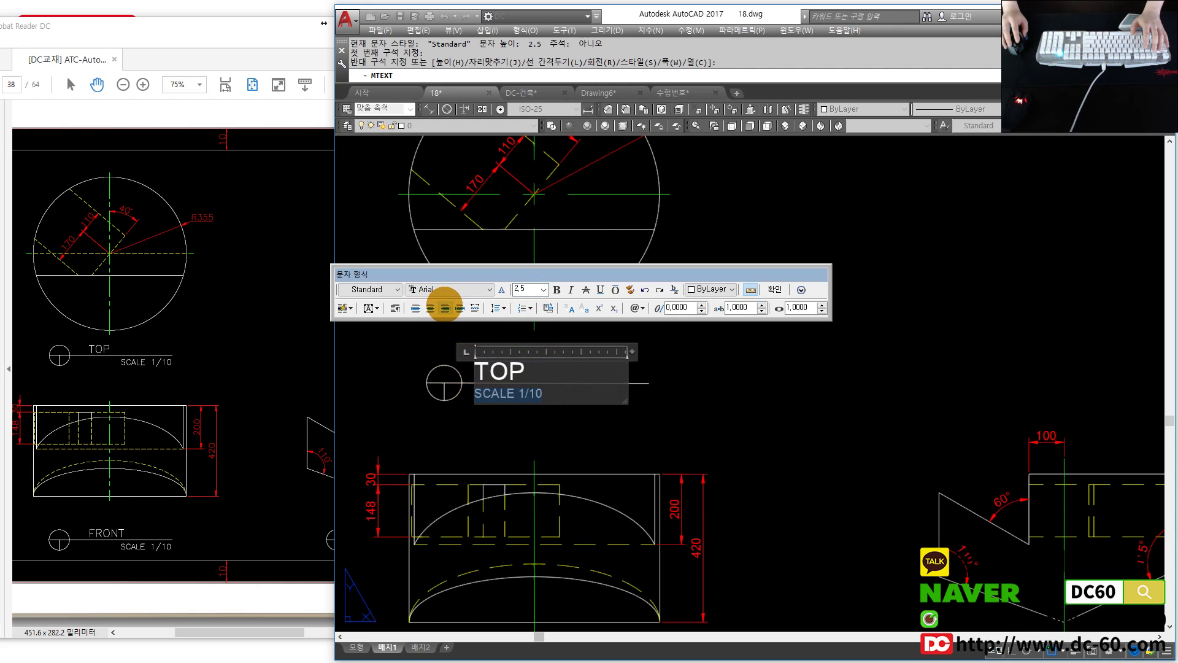
left_click(774, 288)
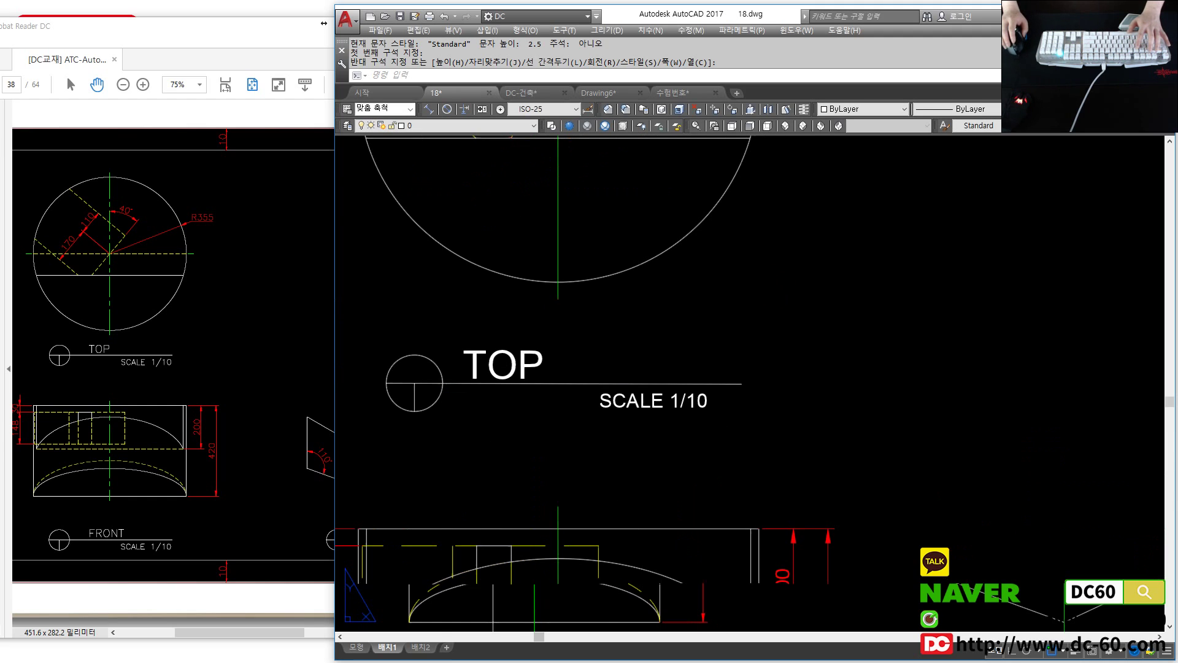
Select the TOP label and its marker for copying.
scroll(584, 376, "down", 2)
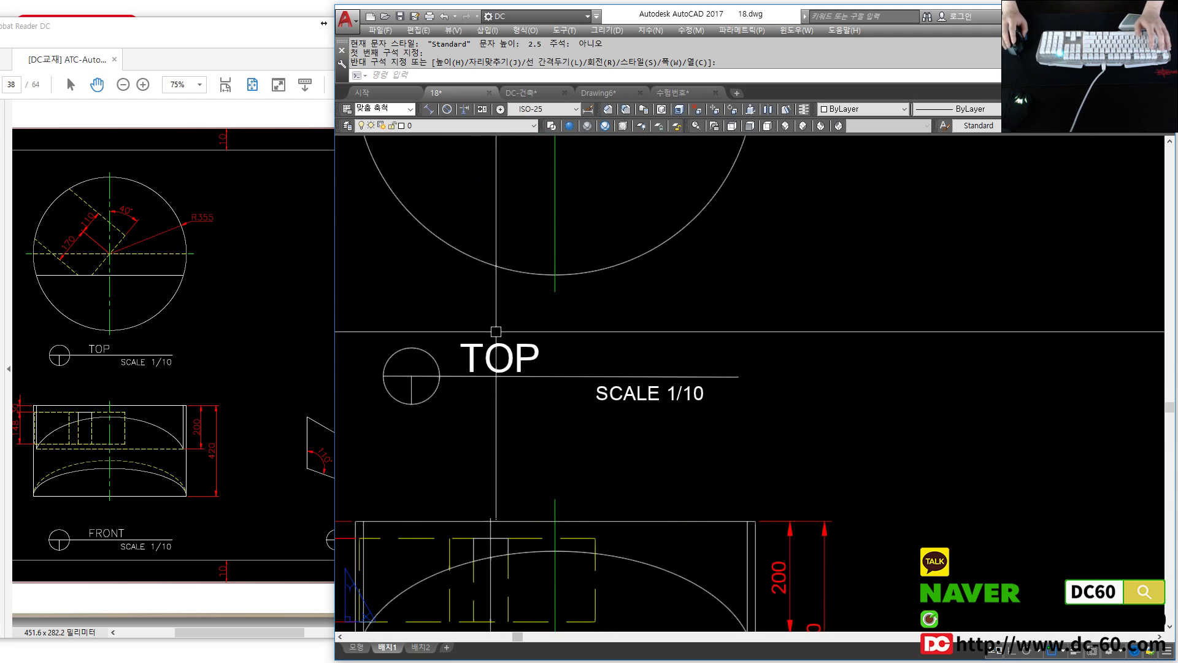
scroll(585, 376, "down", 3)
middle_click_drag(663, 377, 644, 350)
type("cc")
key("Return")
left_click(419, 280)
Copy the TOP marker under the front view and again under the right view, Ortho on.
left_click(638, 368)
key("Return")
left_click(707, 289)
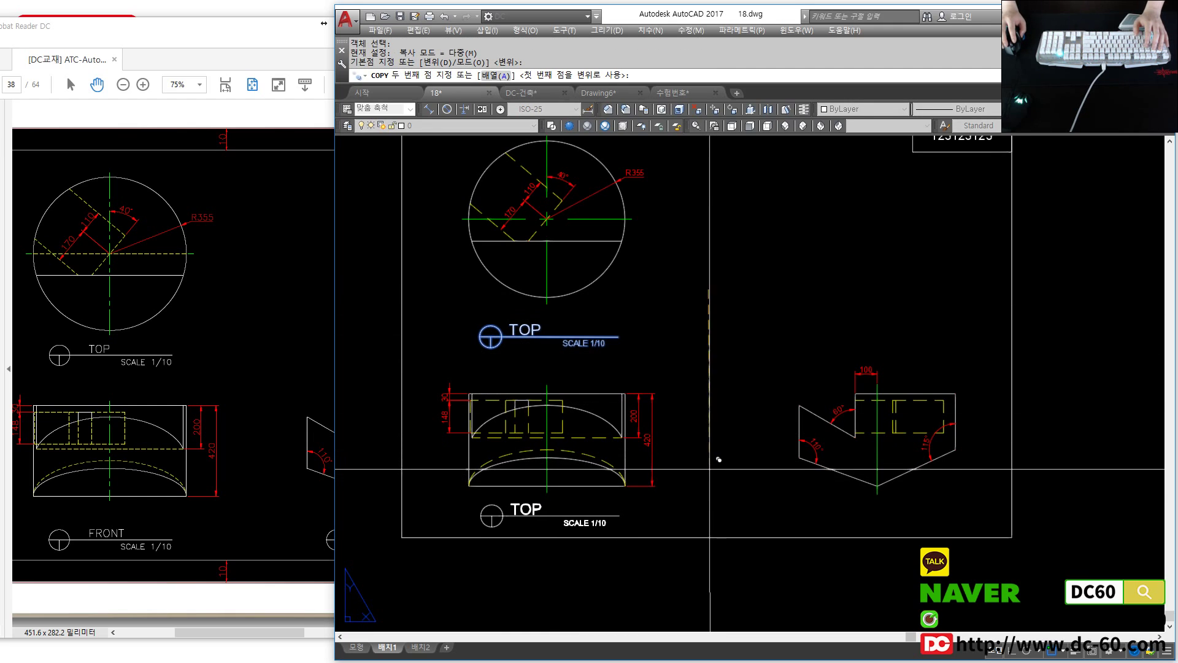
key("F8")
left_click(710, 456)
key("Return")
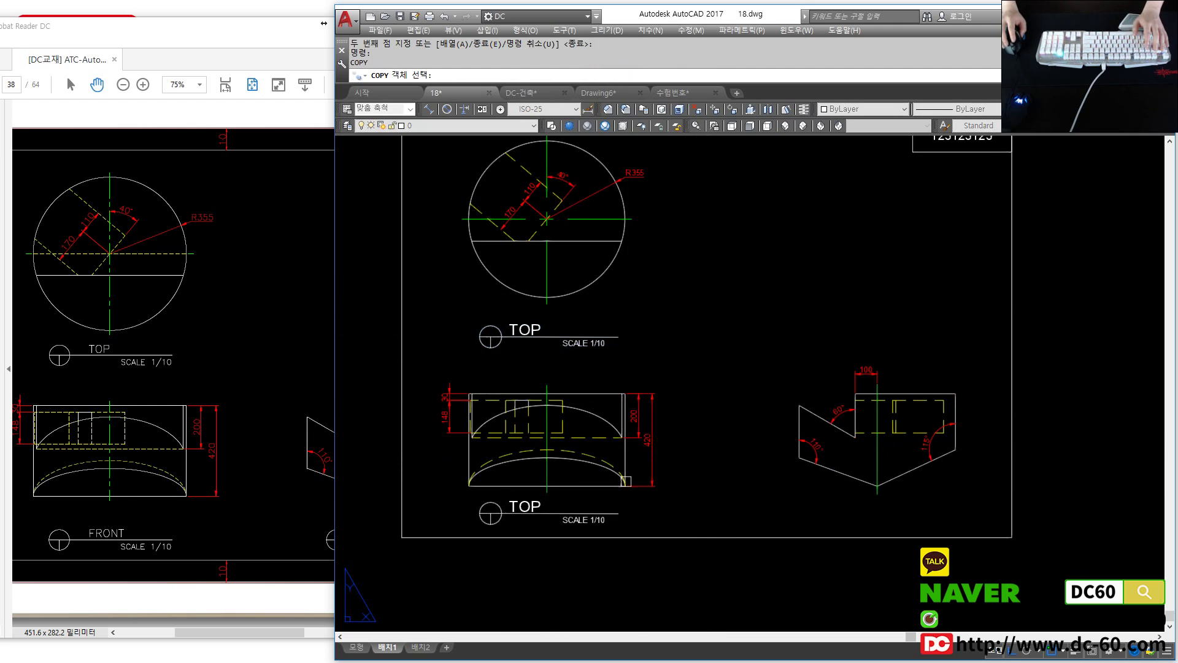
left_click(763, 574)
key("Return")
left_click(552, 510)
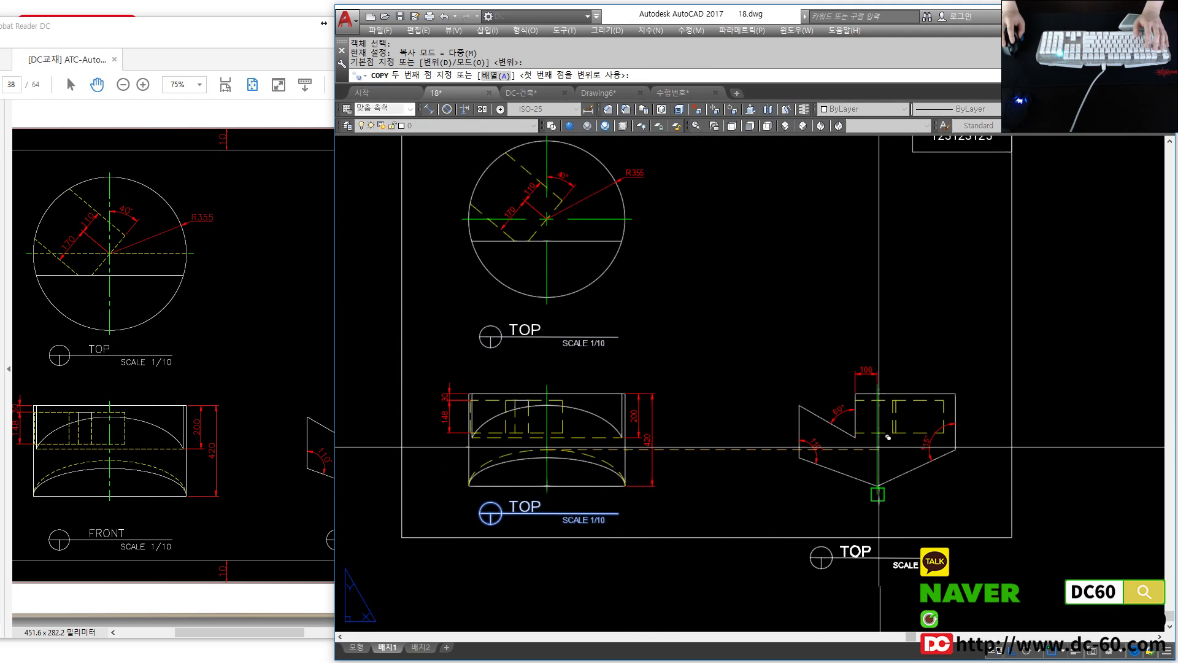
left_click(879, 436)
key("Return")
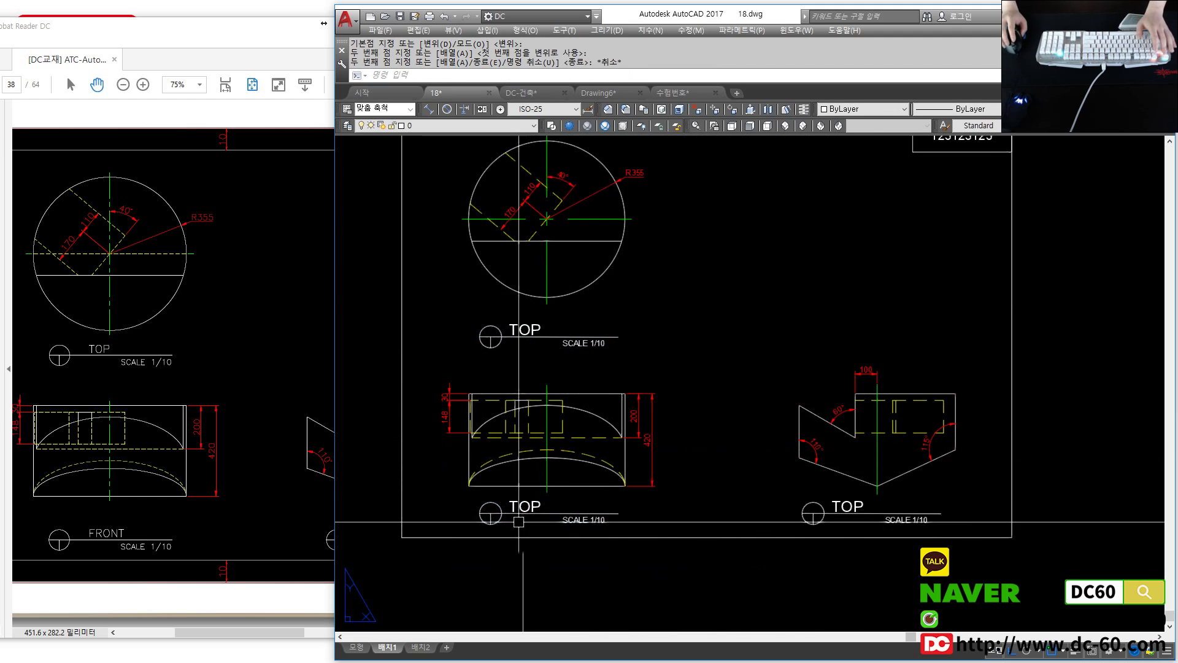
Start retyping the front-view copy's title and left-align its text.
double_click(540, 507)
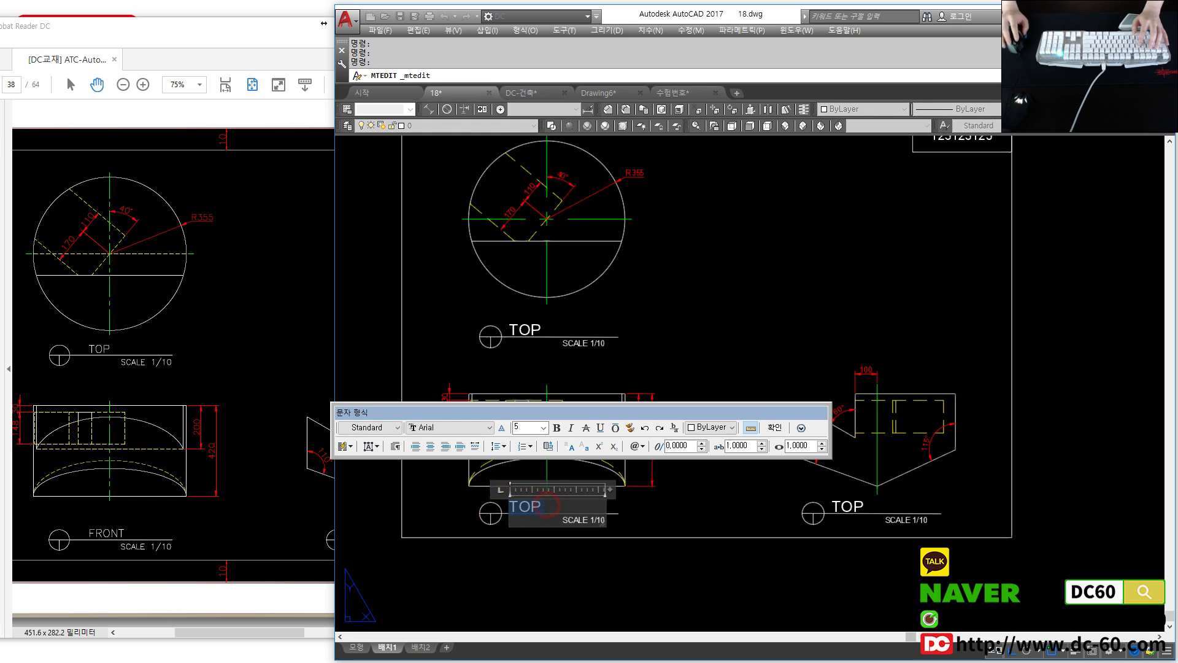
type("RIGHT")
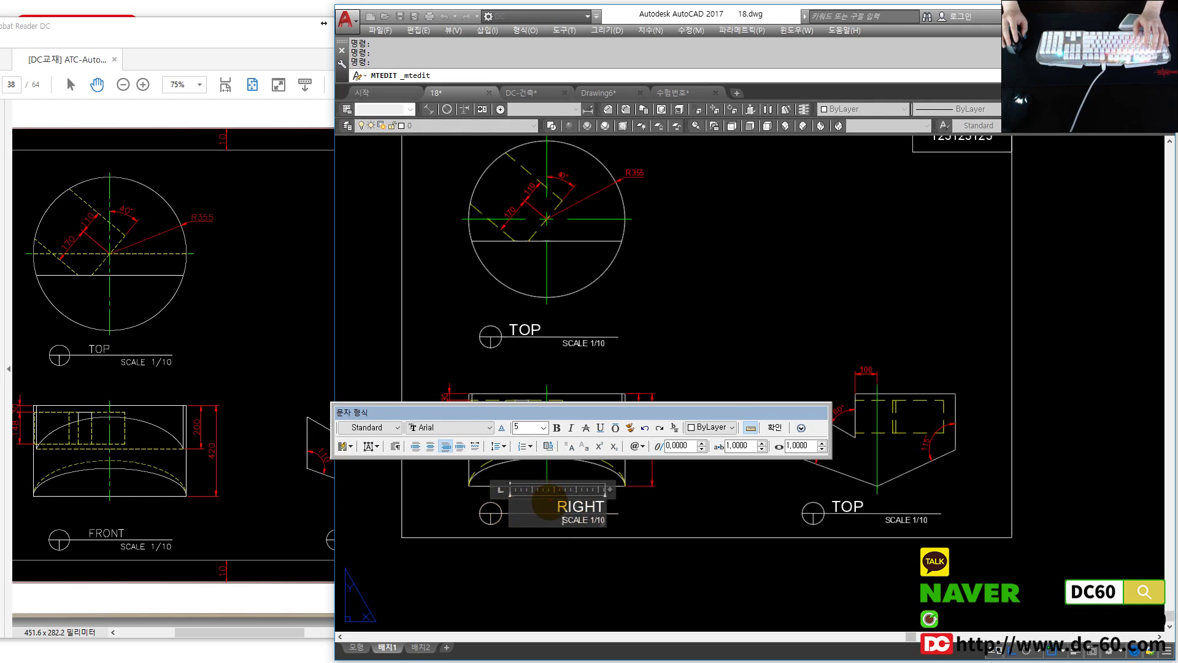
left_click(416, 446)
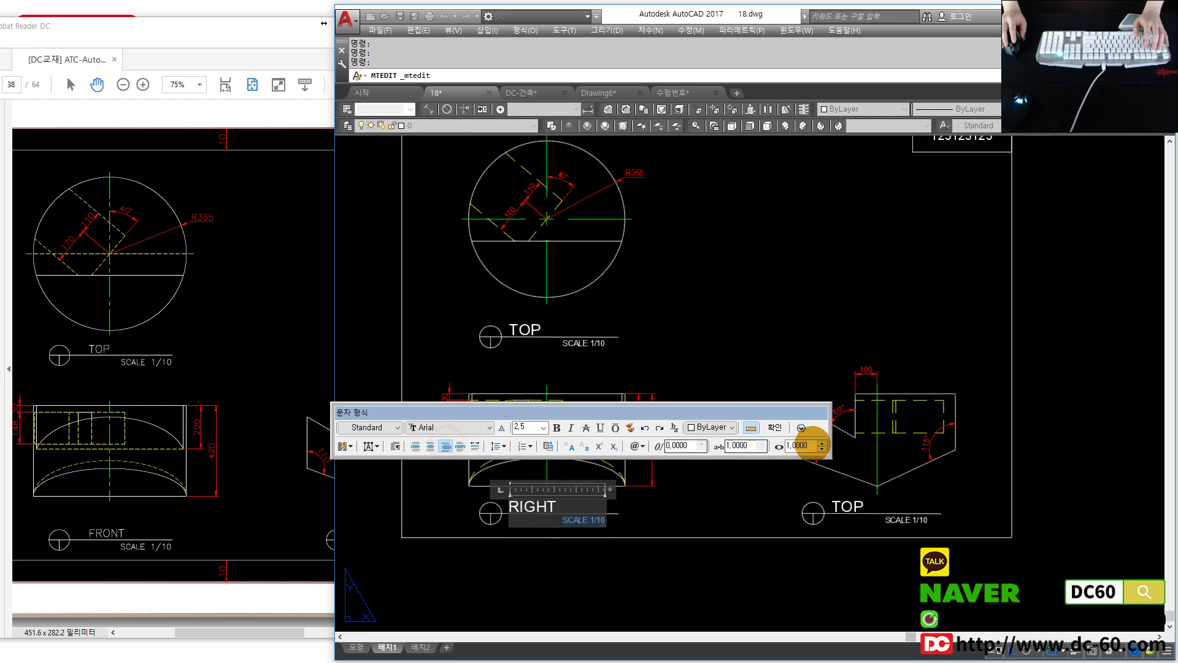
left_click(772, 427)
left_click(740, 470)
key("Escape")
key("Escape")
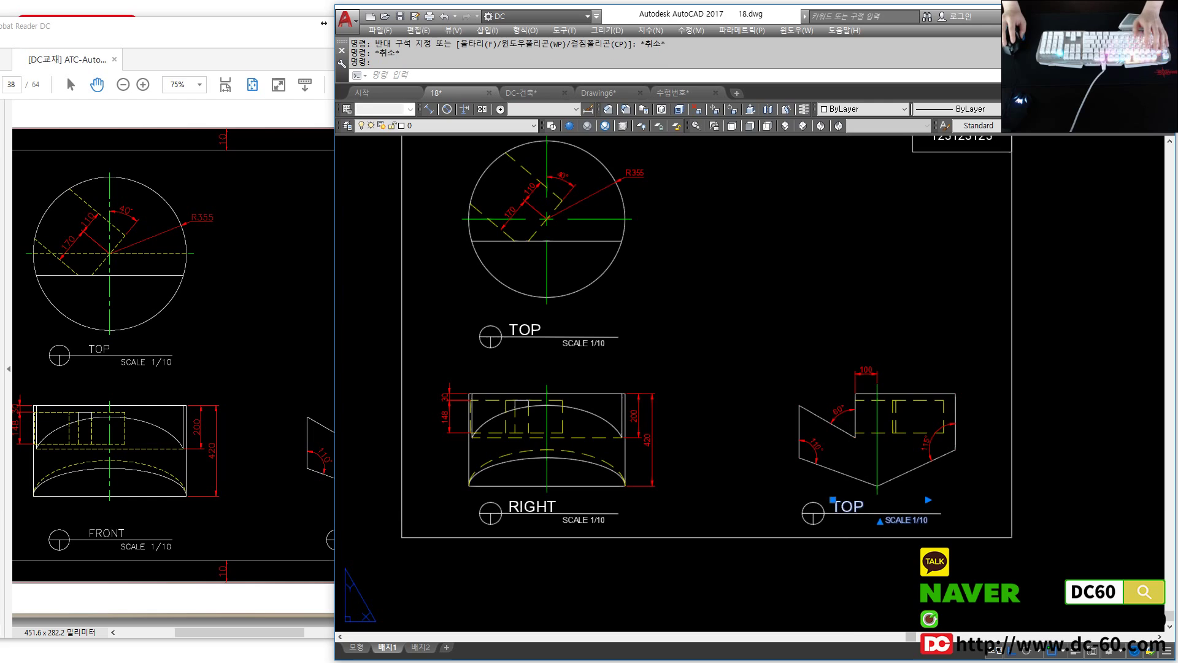
double_click(847, 506)
key("Escape")
left_click(532, 506)
Finish the titles as FRONT under the front view and RIGHT under the right view.
double_click(546, 507)
type("FRON")
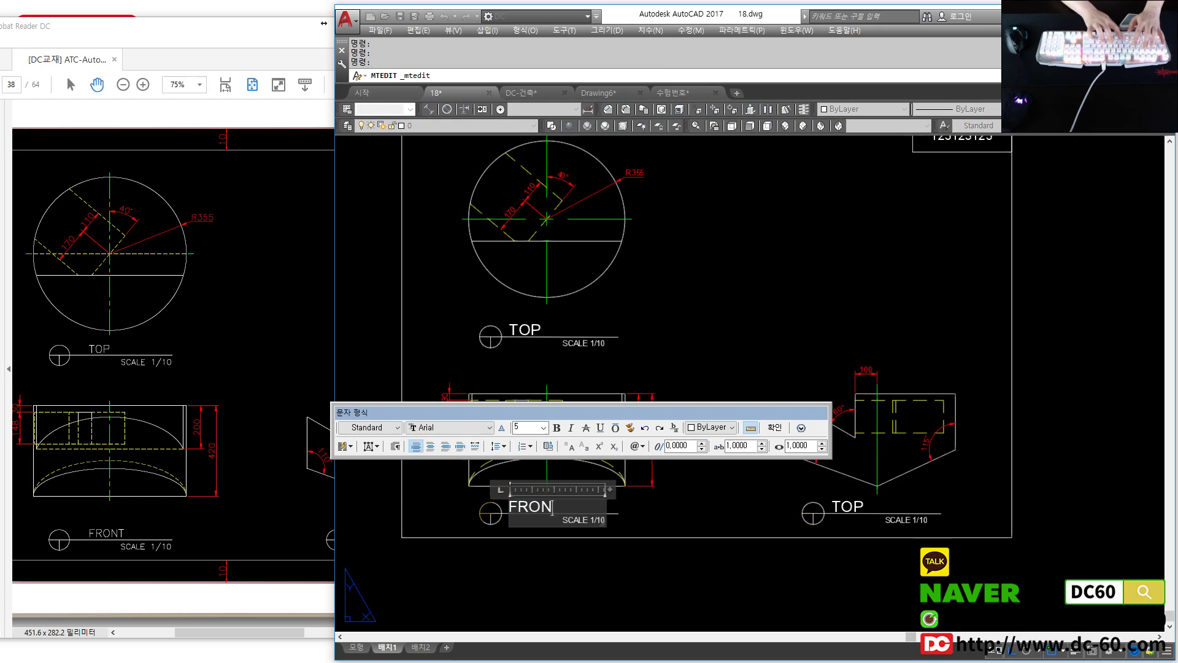
type("T")
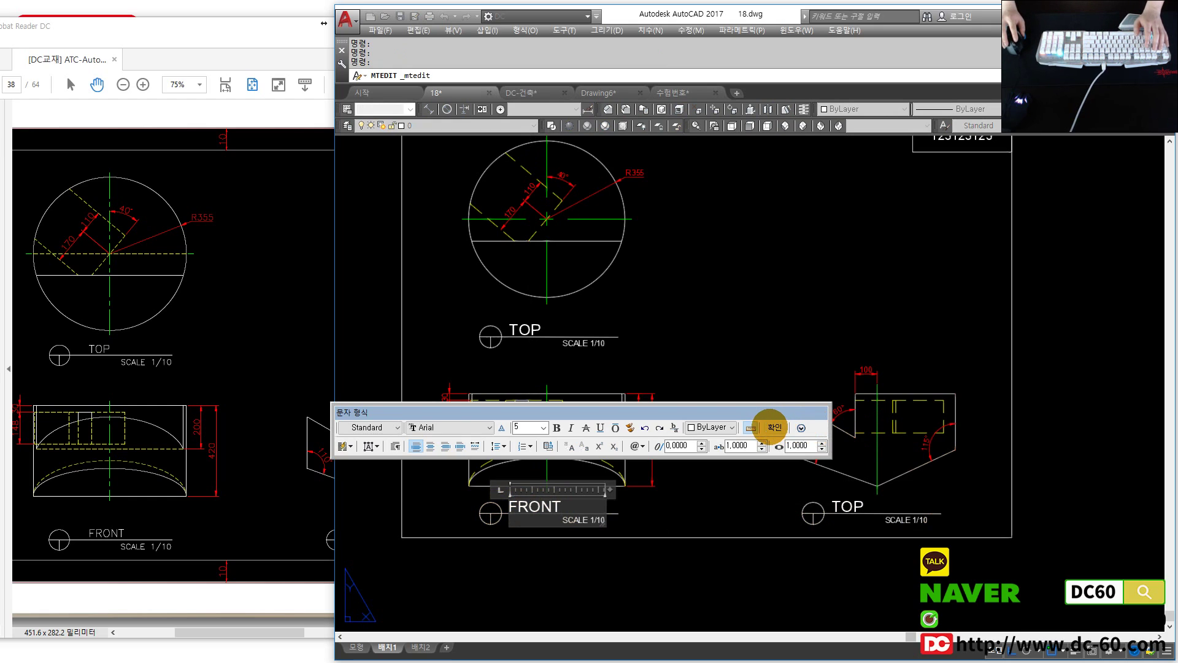
left_click(775, 427)
double_click(862, 507)
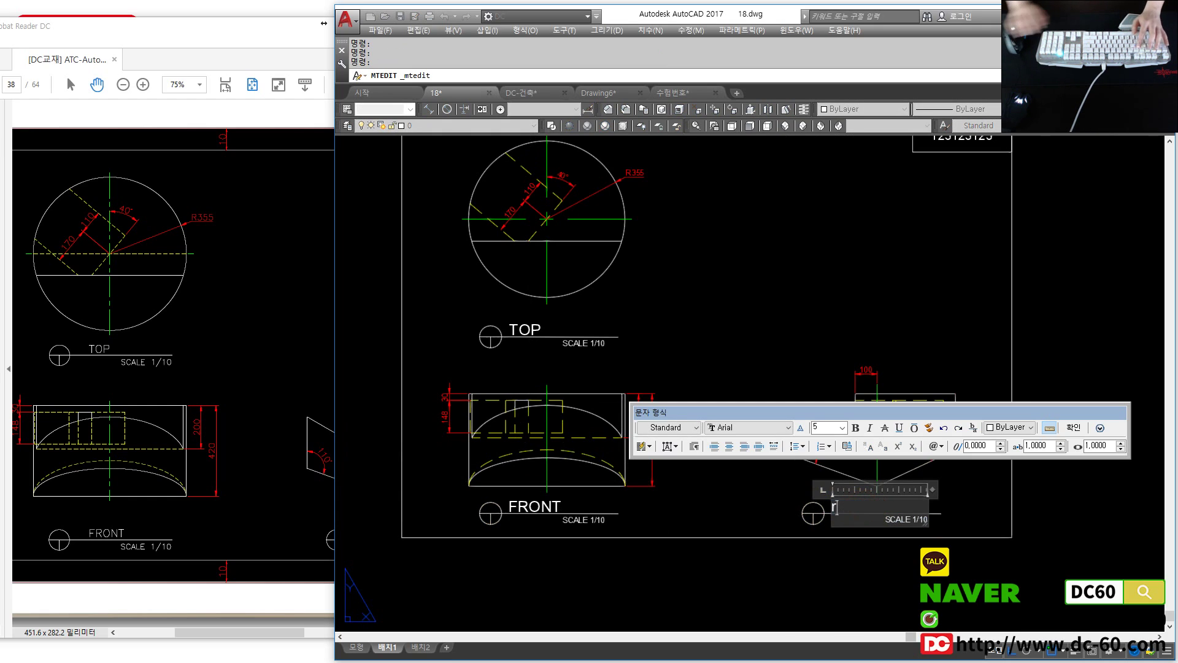
type("T")
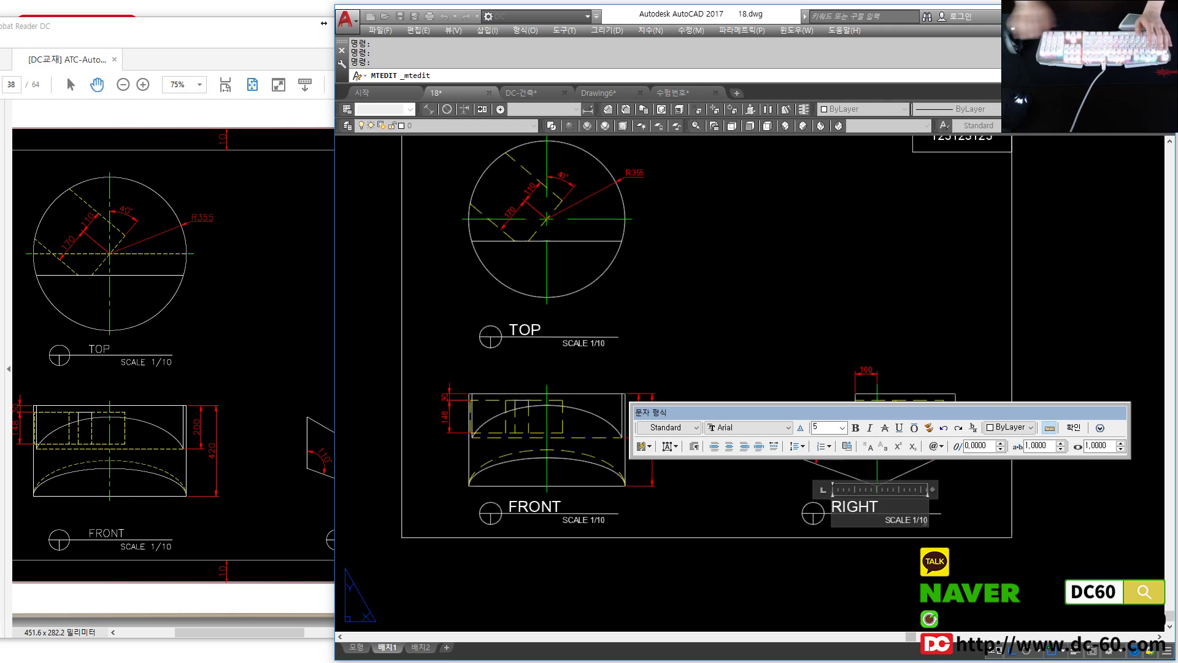
left_click(1063, 424)
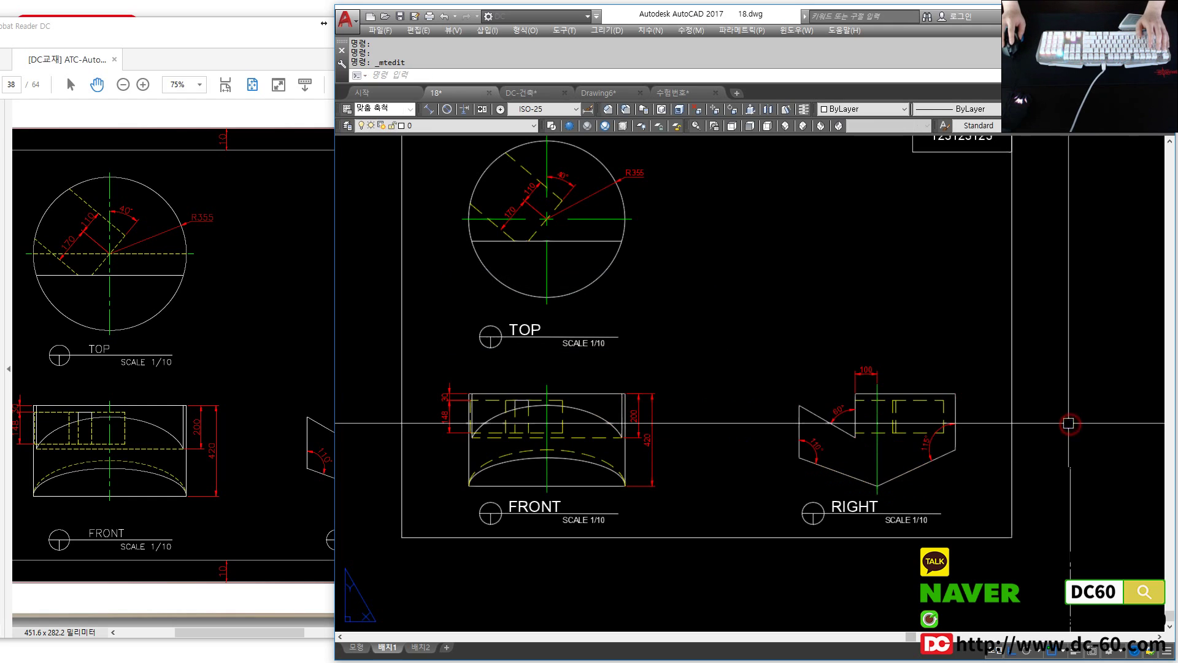
double_click(850, 507)
left_click(865, 486)
type("ed")
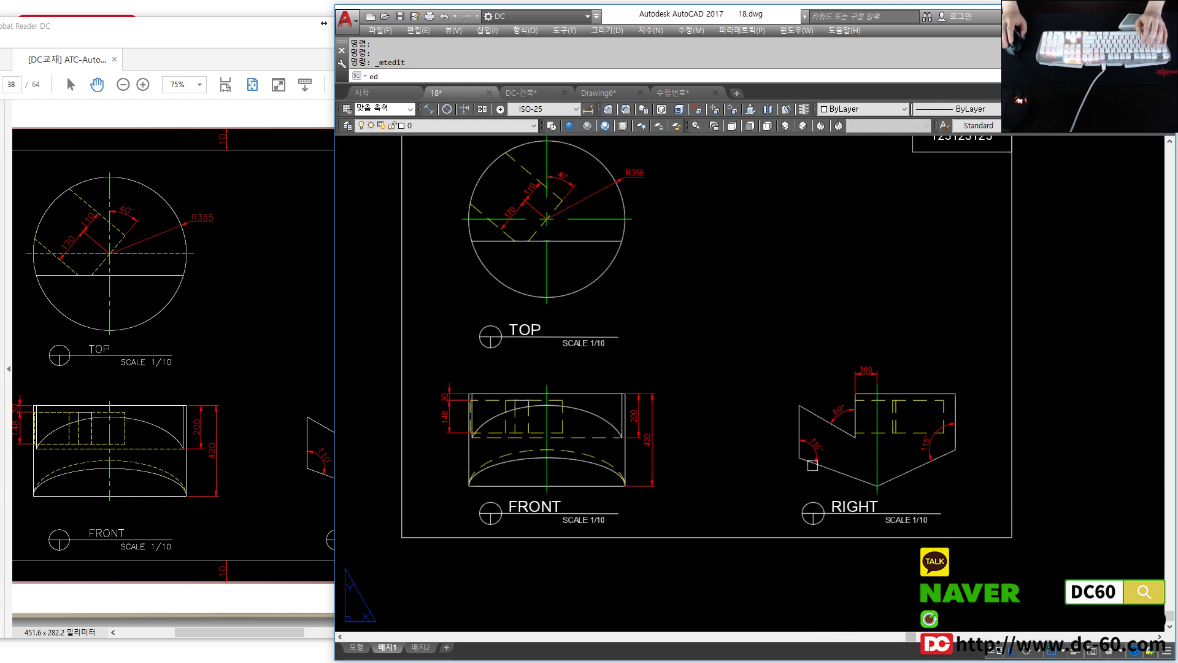
key("Return")
left_click(850, 507)
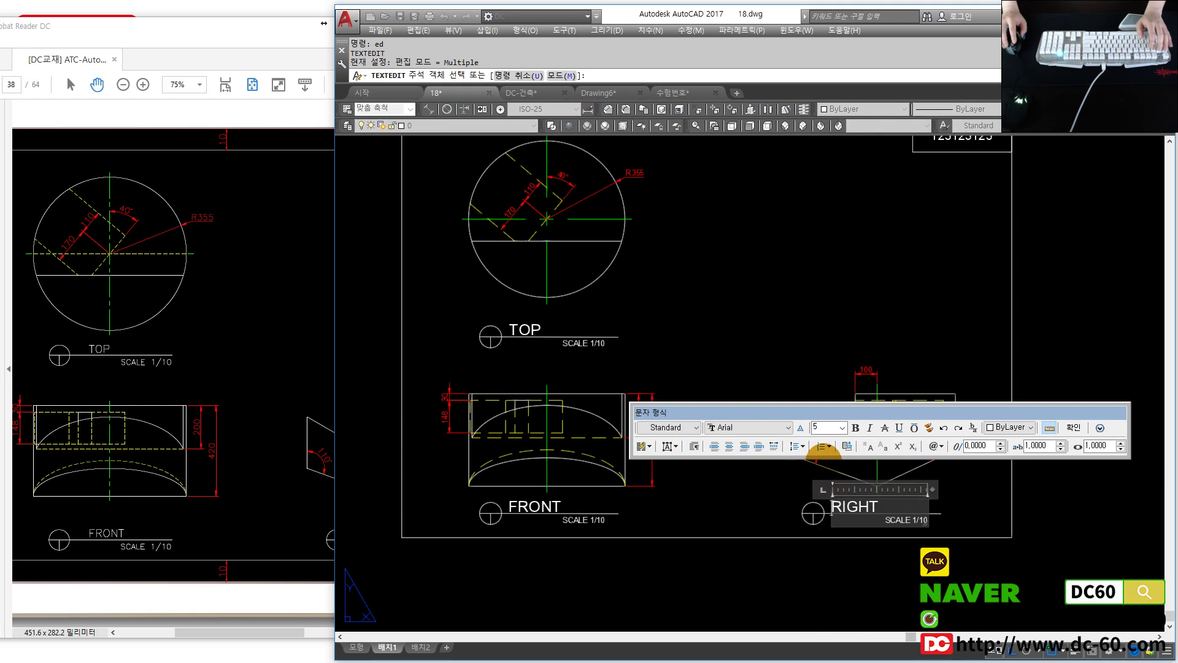
key("Escape")
key("Escape")
key("Return")
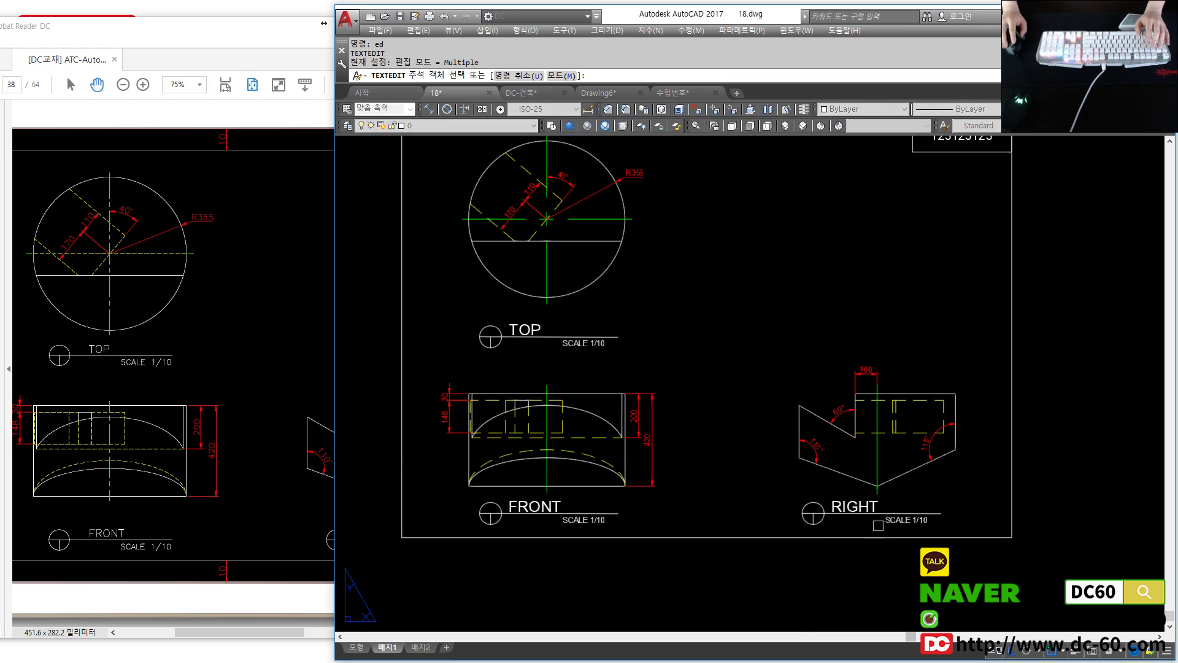
key("Escape")
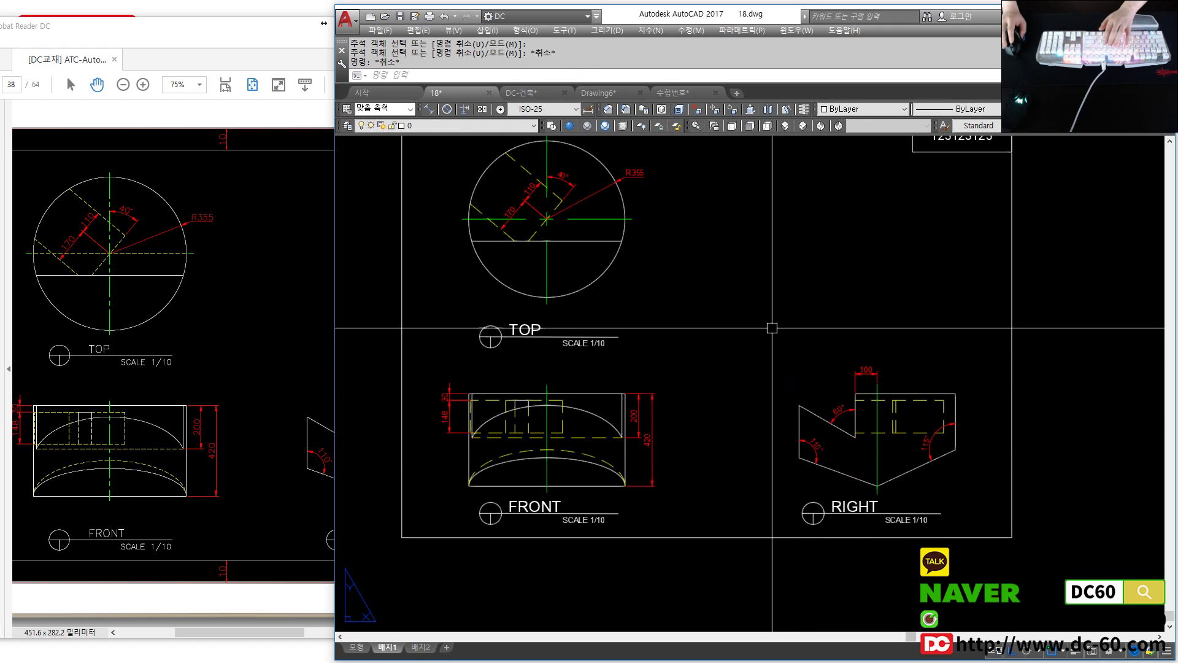
type("op")
key("Return")
left_click(590, 205)
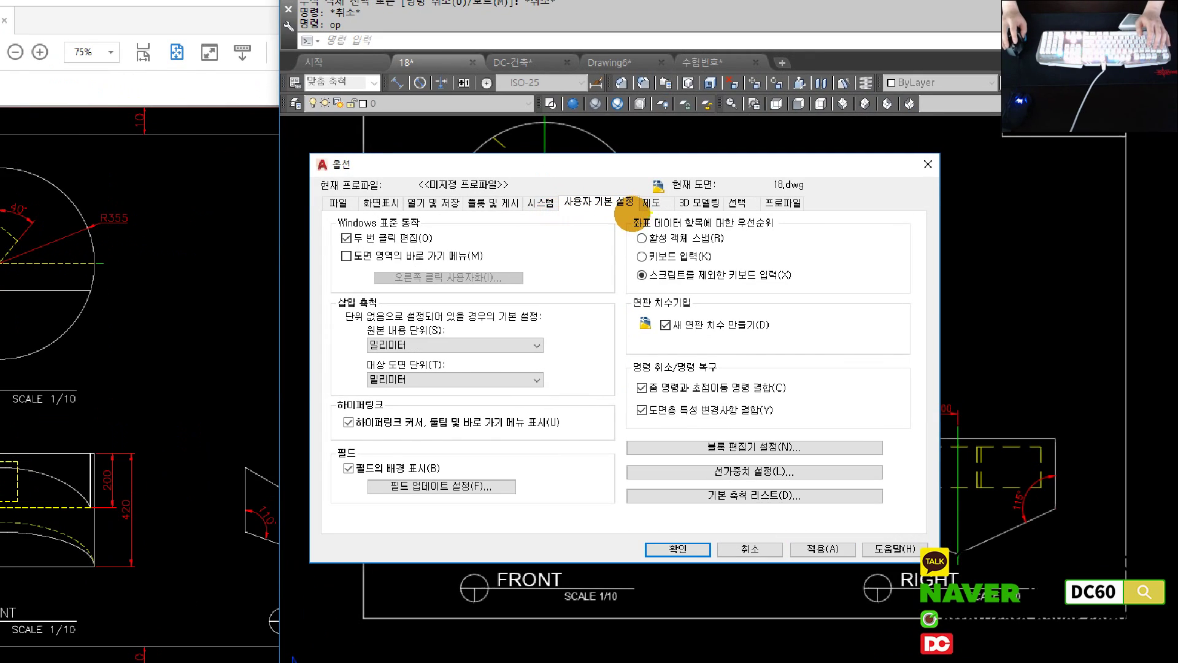
left_click_drag(635, 212, 672, 206)
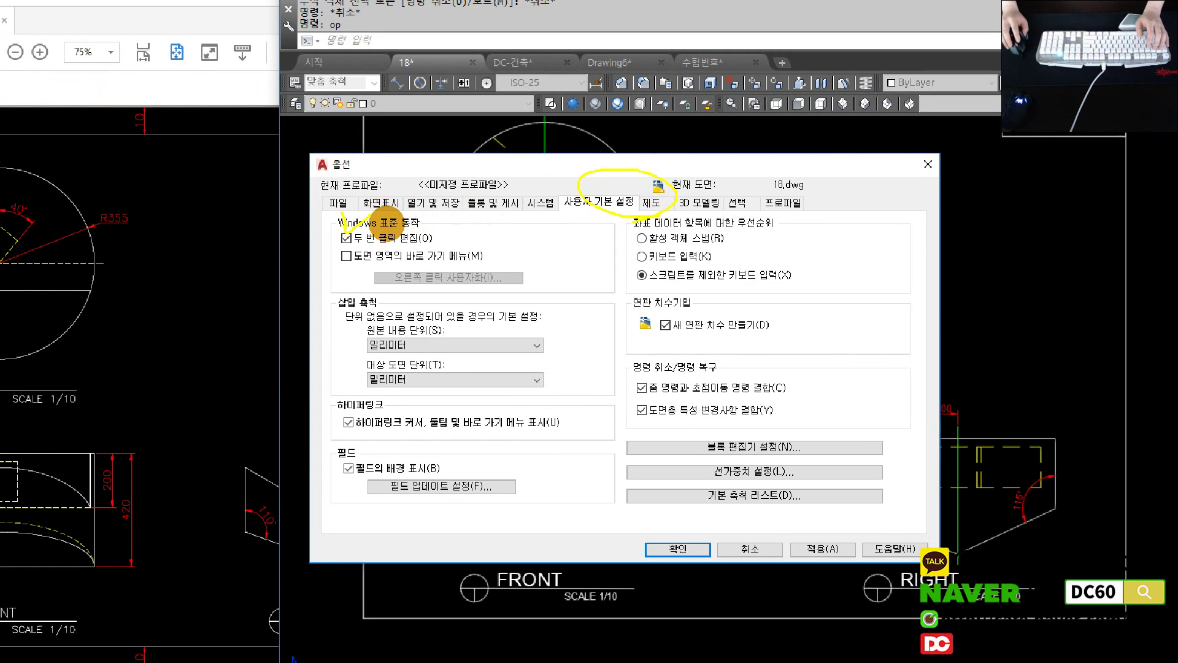
left_click_drag(387, 224, 426, 204)
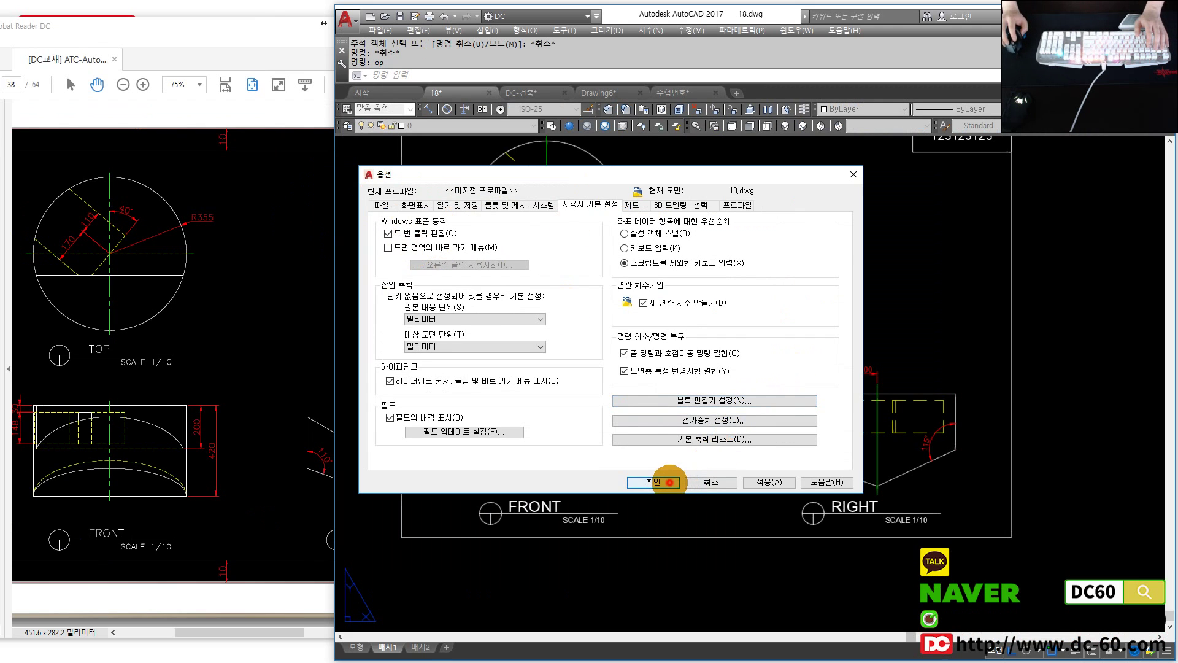
left_click(656, 481)
Zoom All to fit the whole layout in view.
scroll(729, 474, "down", 3)
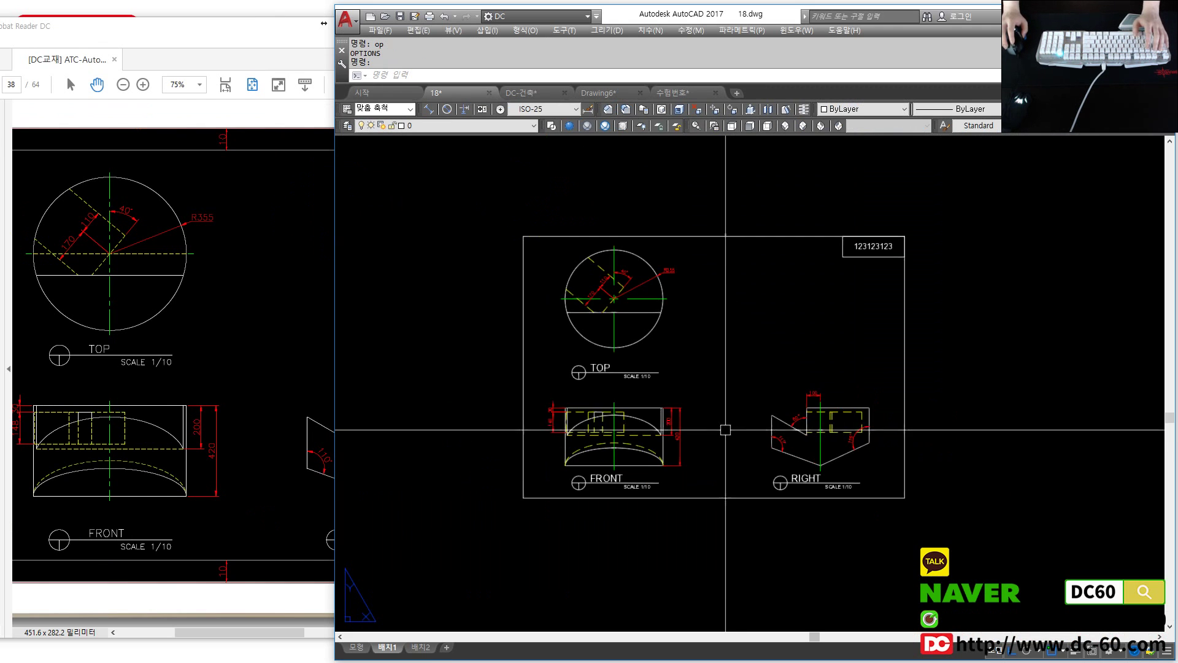
scroll(750, 393, "up", 4)
type("z")
key("Return")
type("a")
key("Return")
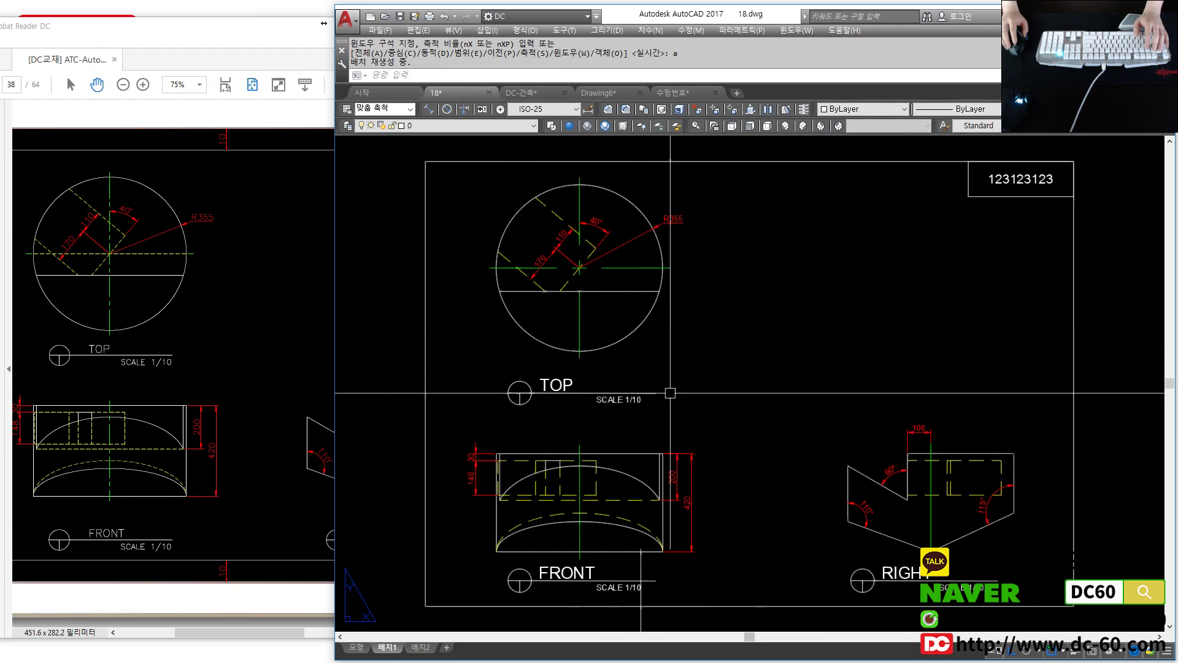
Magnify the reference PDF to 300%, then zoom in on AutoCAD's FRONT view.
left_click(184, 423)
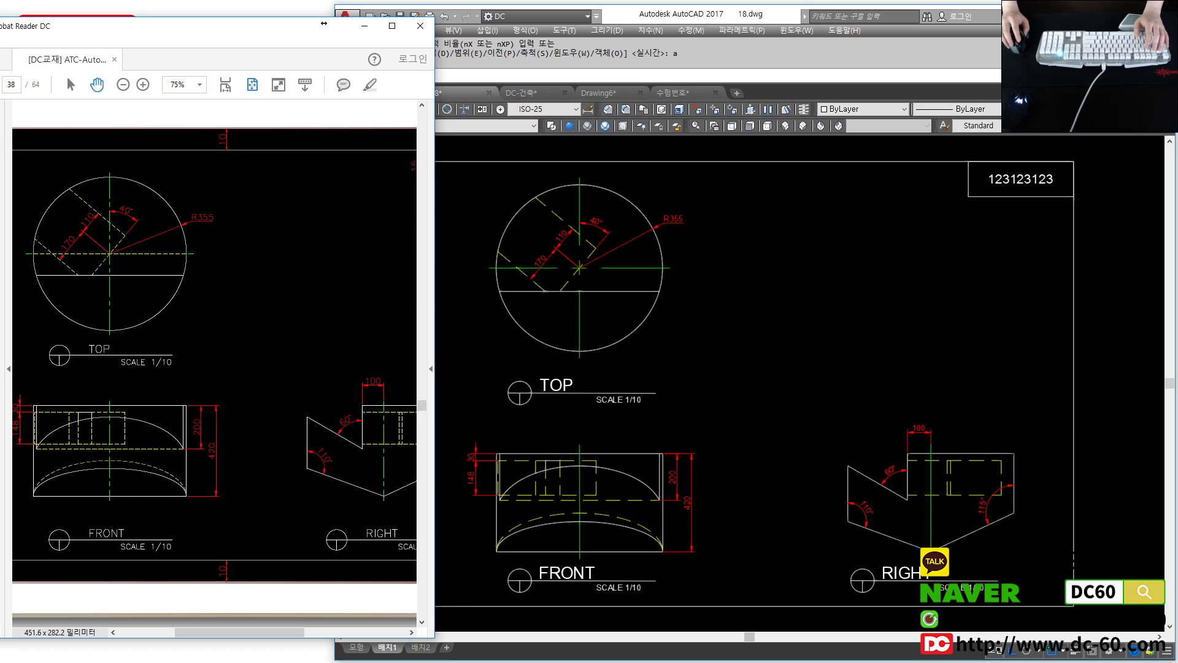
left_click_drag(185, 423, 356, 407)
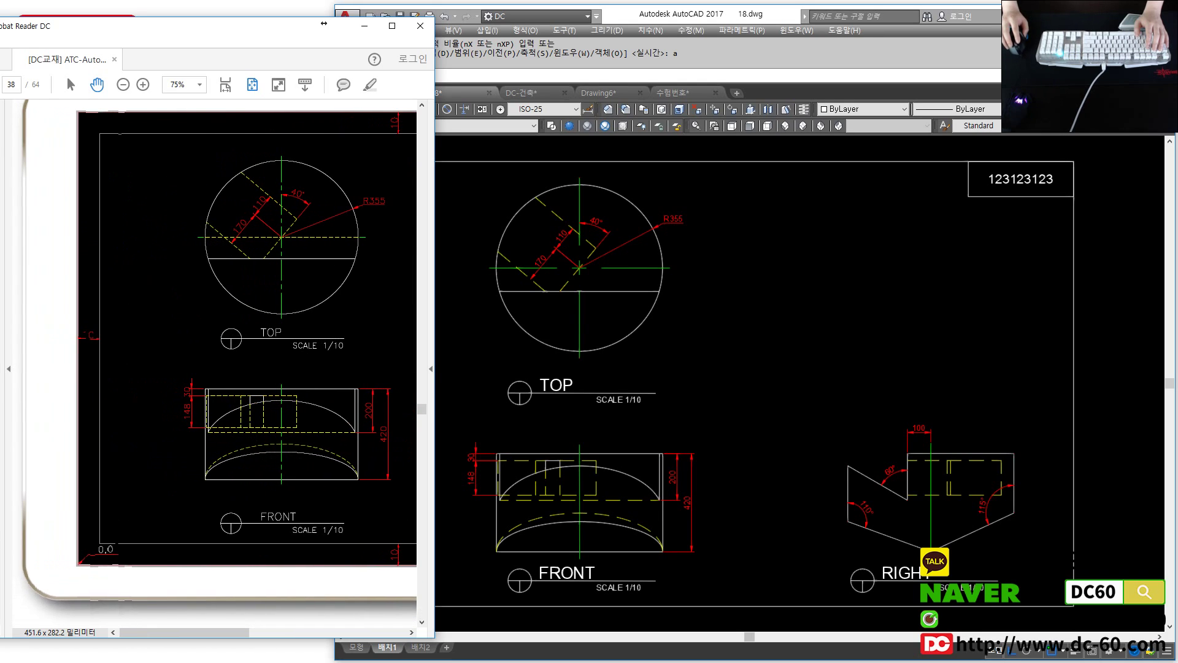
key("ctrl+plus")
key("ctrl+plus")
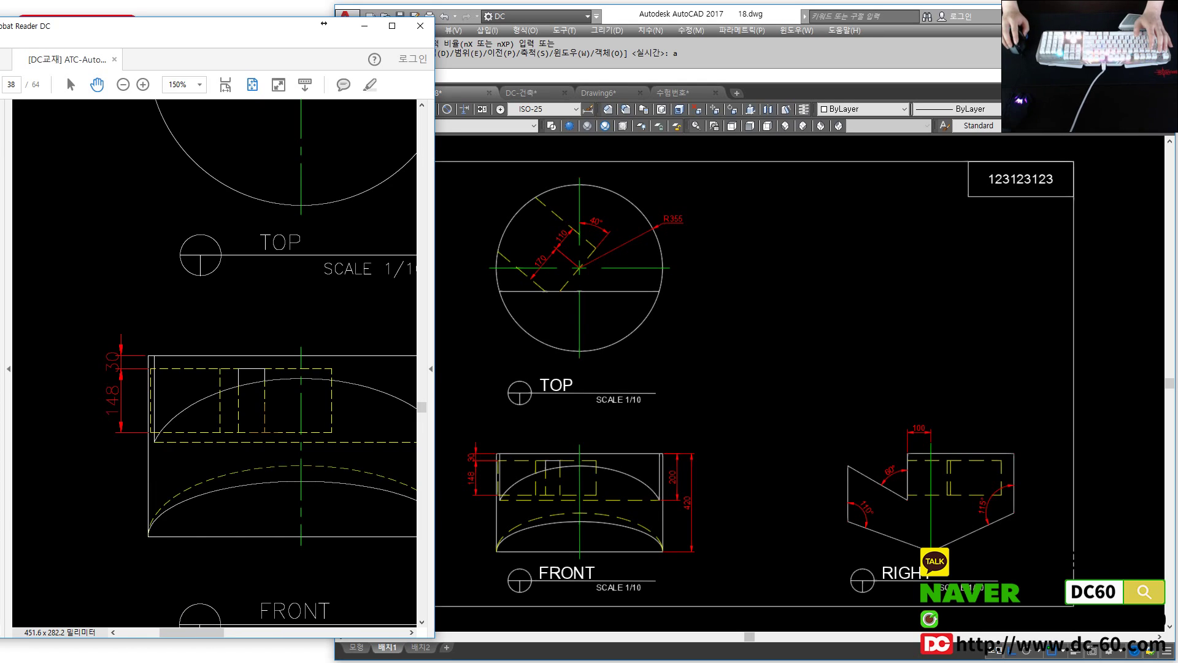
key("ctrl+plus")
key("ctrl+plus")
key("ctrl+plus")
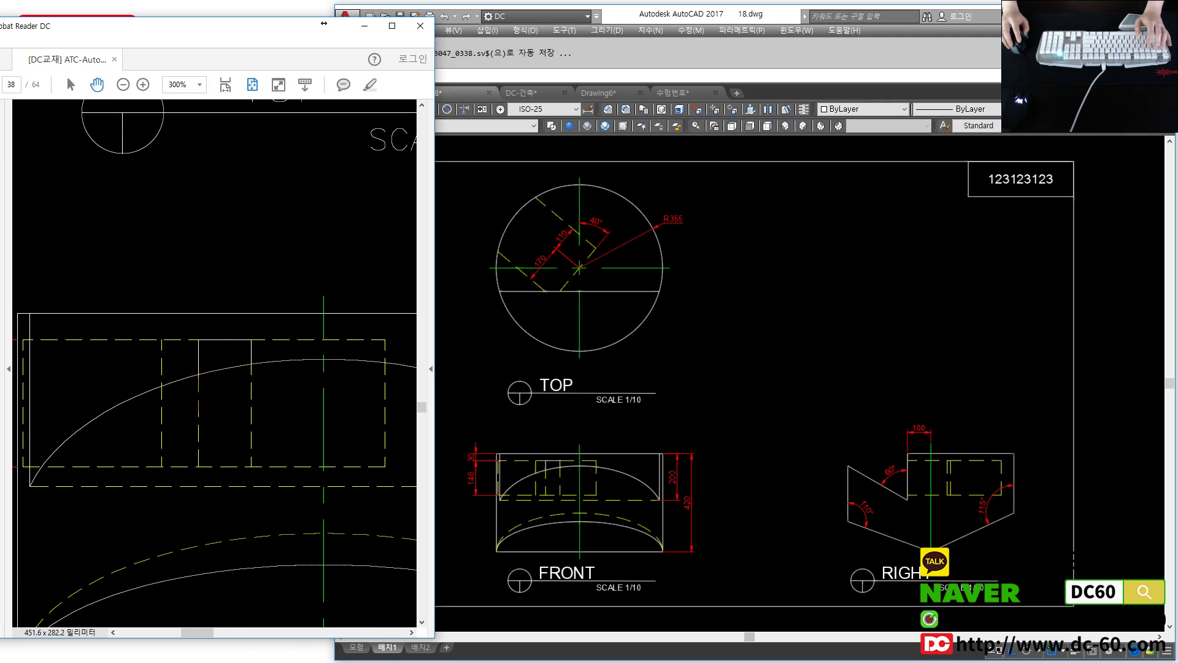
left_click(552, 500)
scroll(551, 500, "up", 3)
scroll(552, 500, "up", 2)
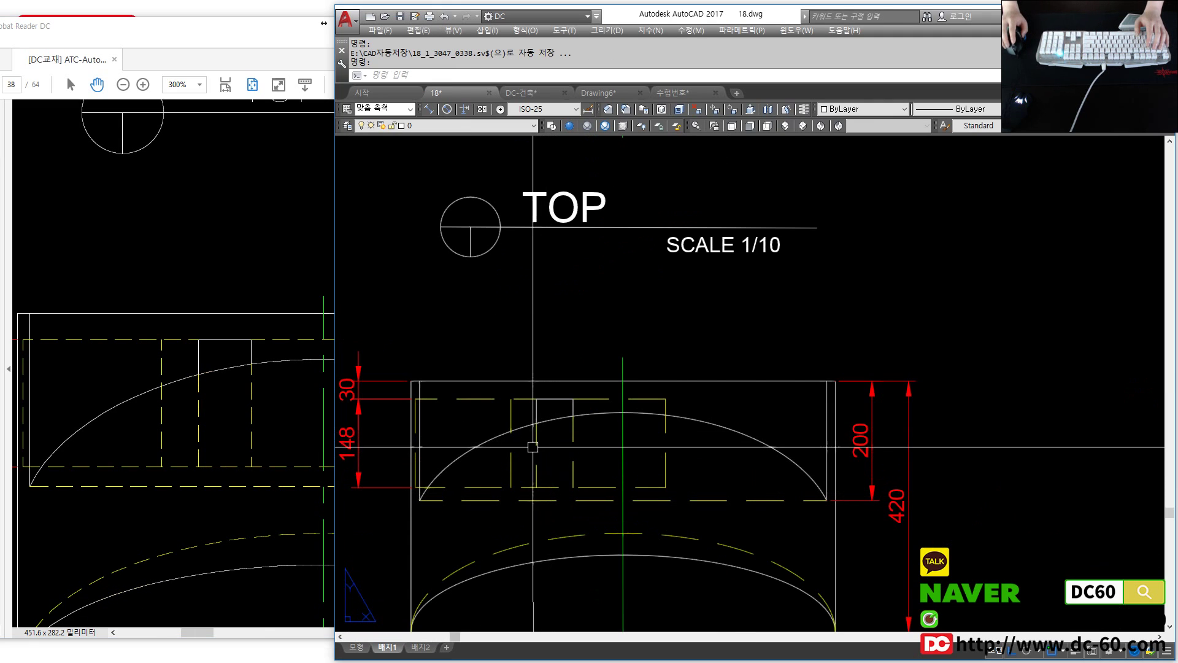
Set the linetype scale with LTSCALE to 0.5, then 0.4, and finally 0.3.
middle_click_drag(532, 446, 571, 425)
type("lt")
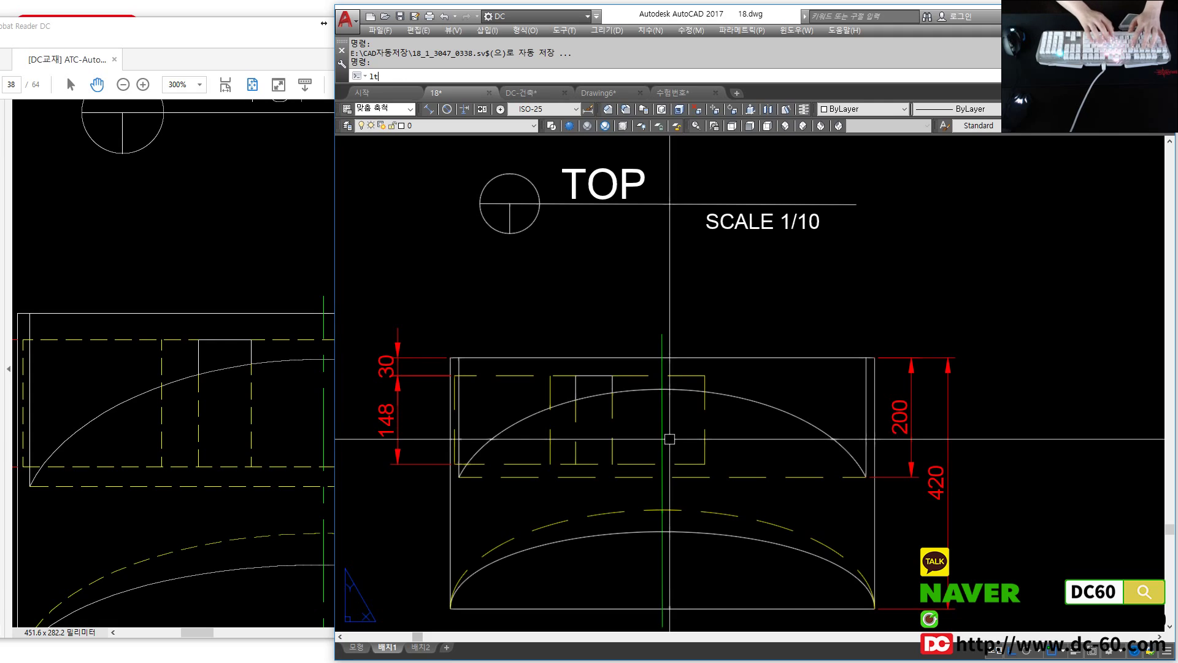
type("s")
key("Return")
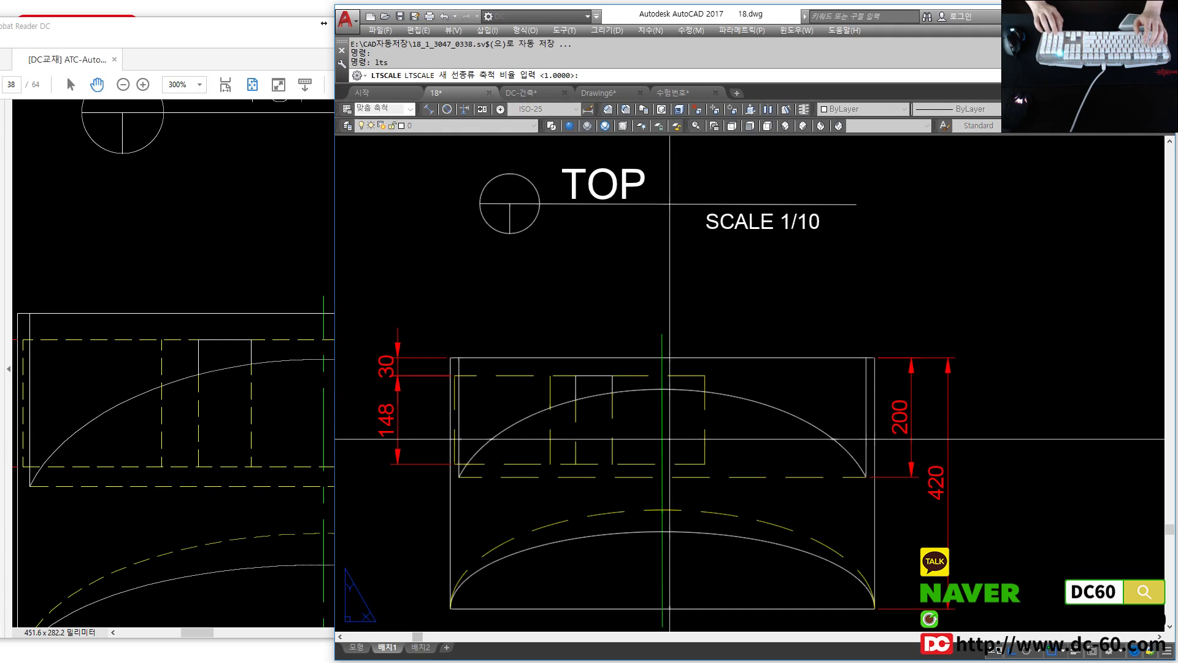
type("0.5")
key("Return")
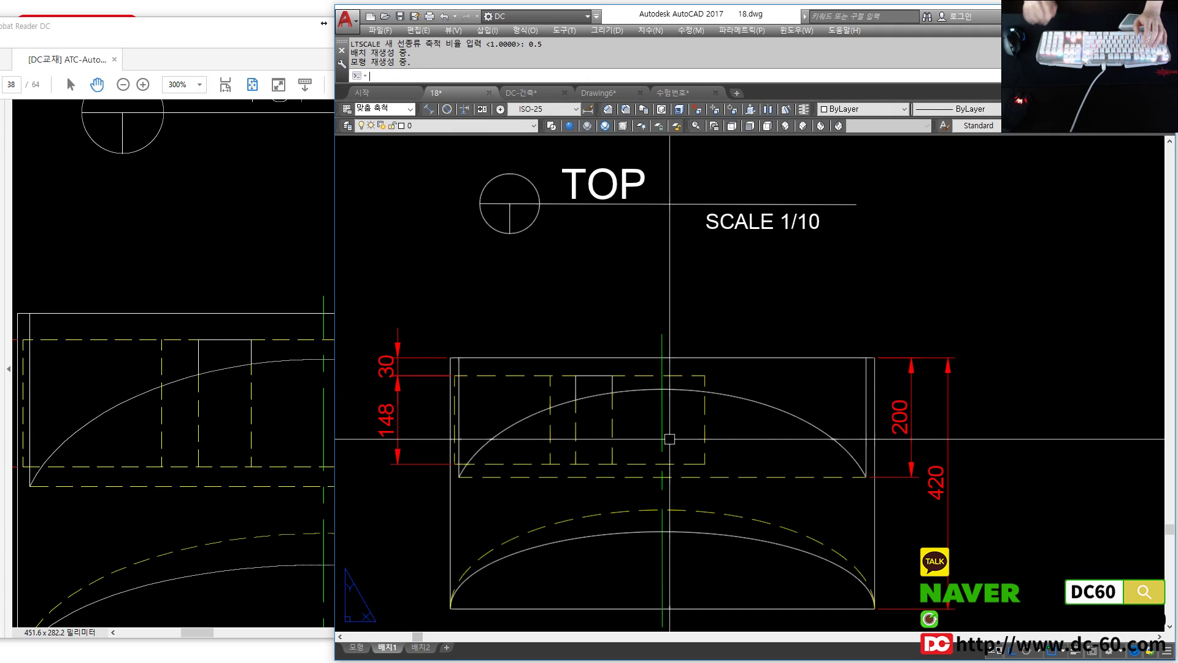
key("Return")
type("0.4")
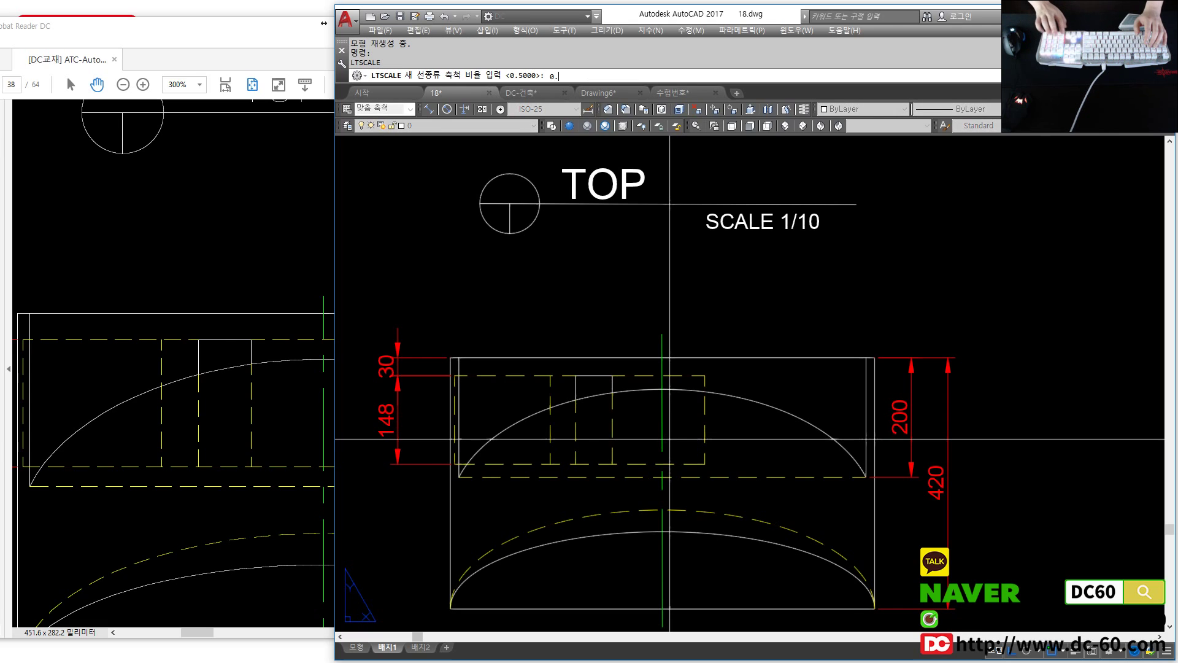
key("Return")
key("Return")
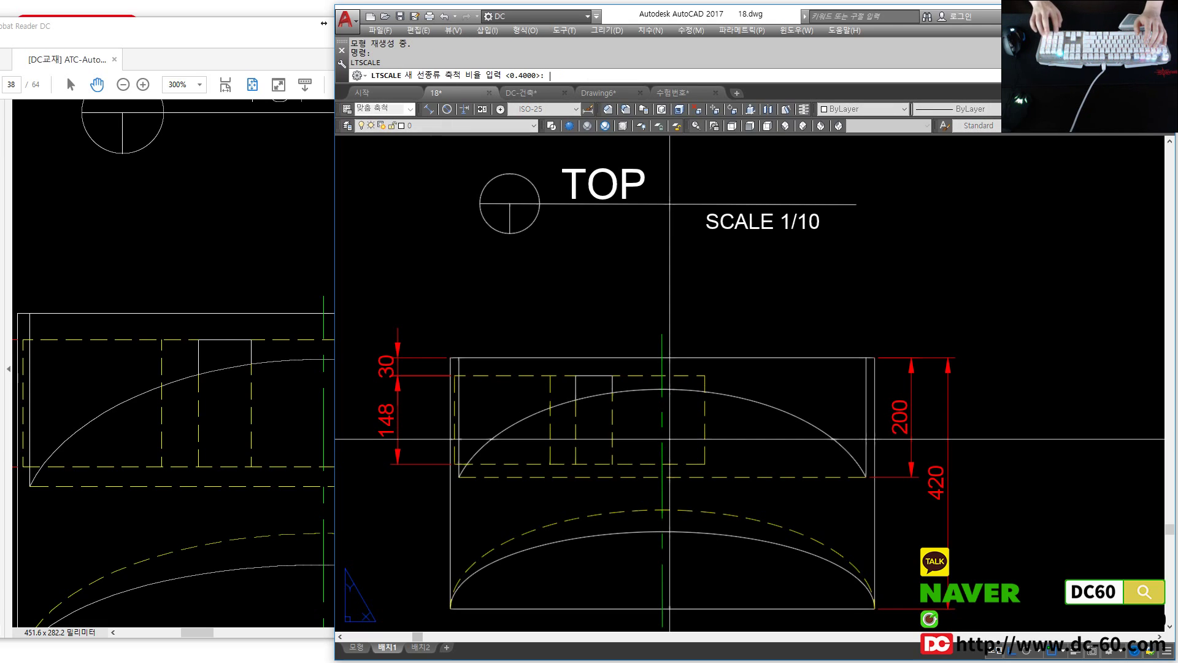
type("0.")
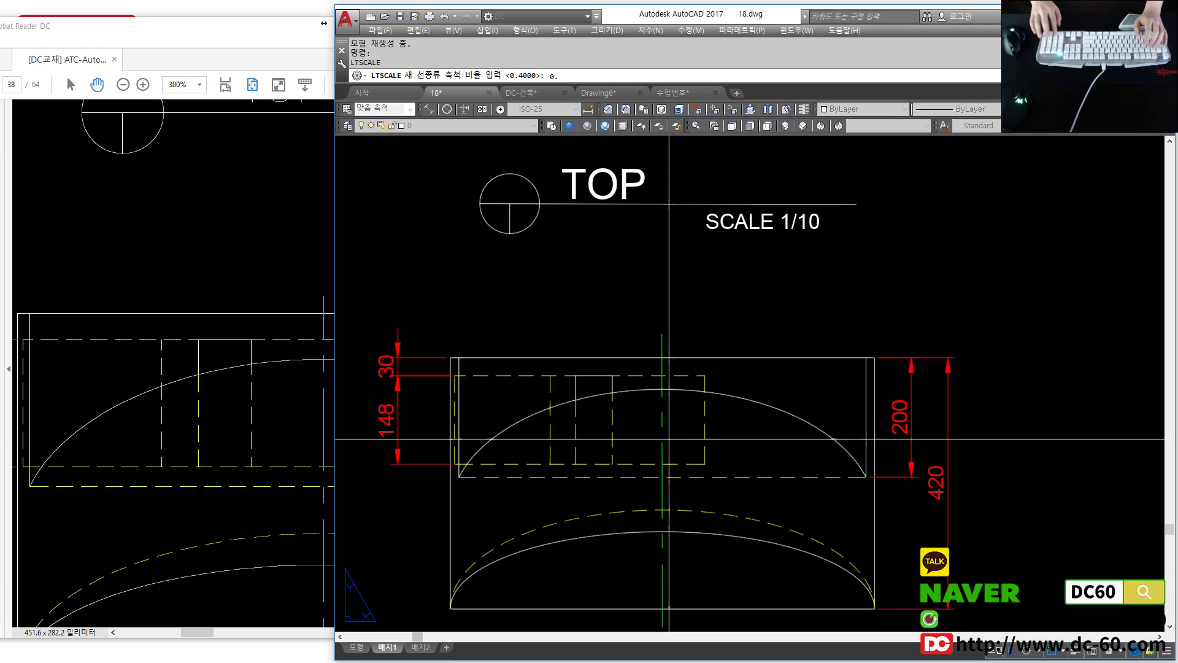
type("3")
key("Return")
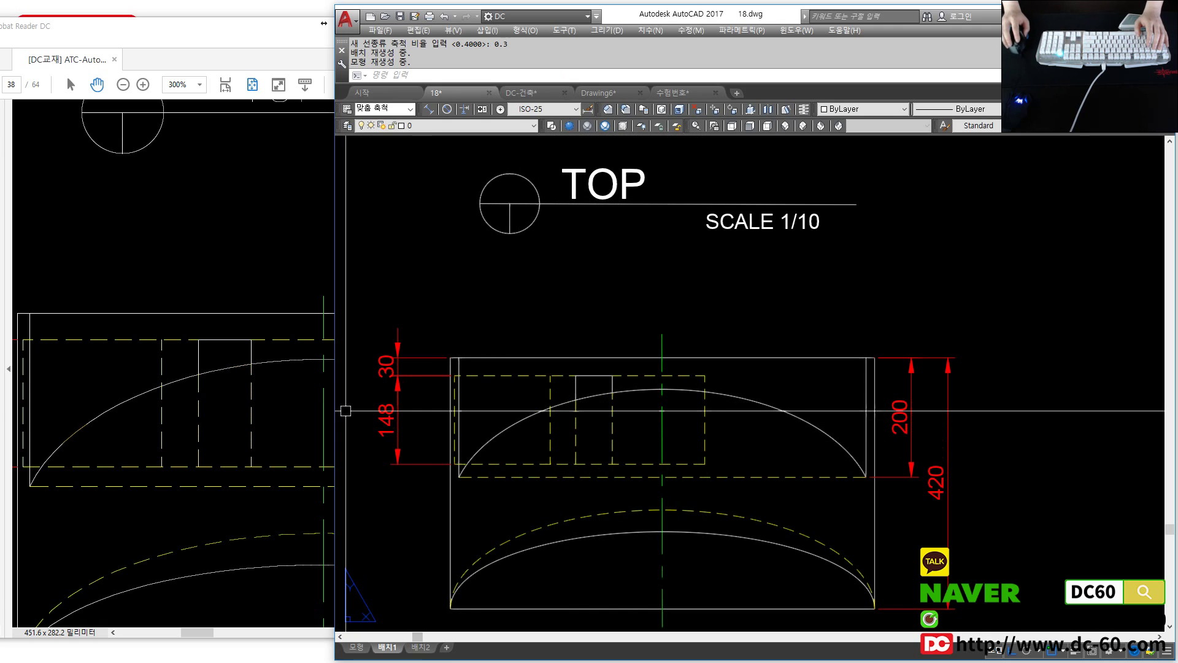
Zoom All to fit the whole layout in view.
scroll(701, 418, "down", 4)
scroll(657, 440, "up", 2)
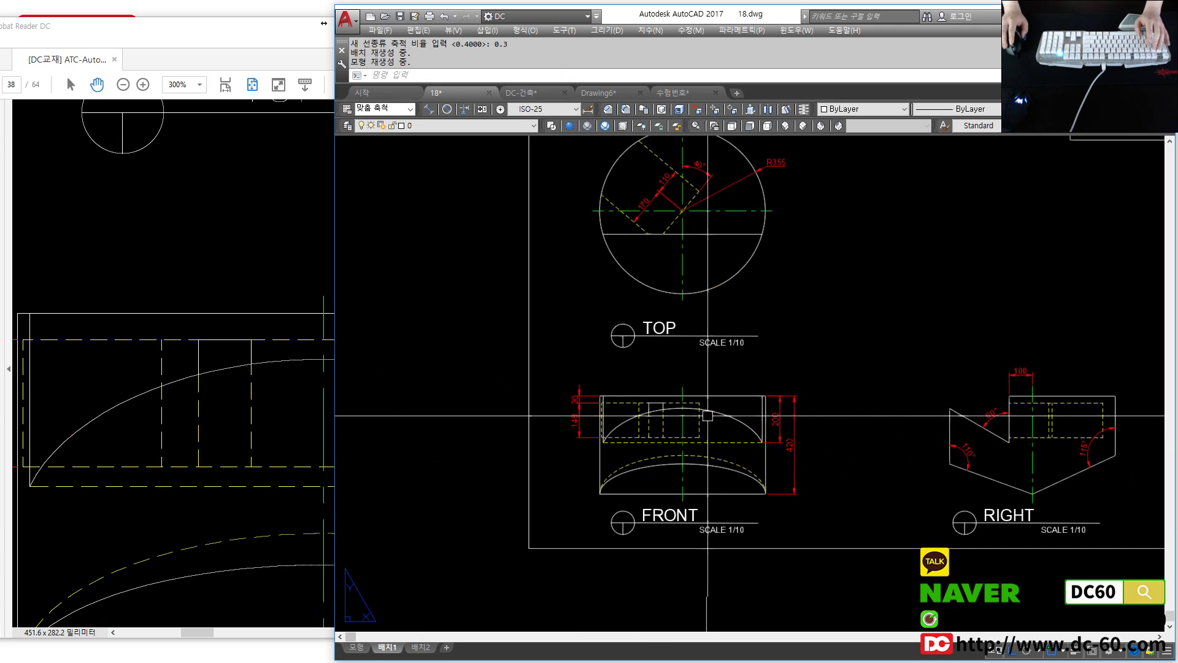
scroll(657, 440, "down", 2)
type("z")
key("Return")
type("a")
key("Return")
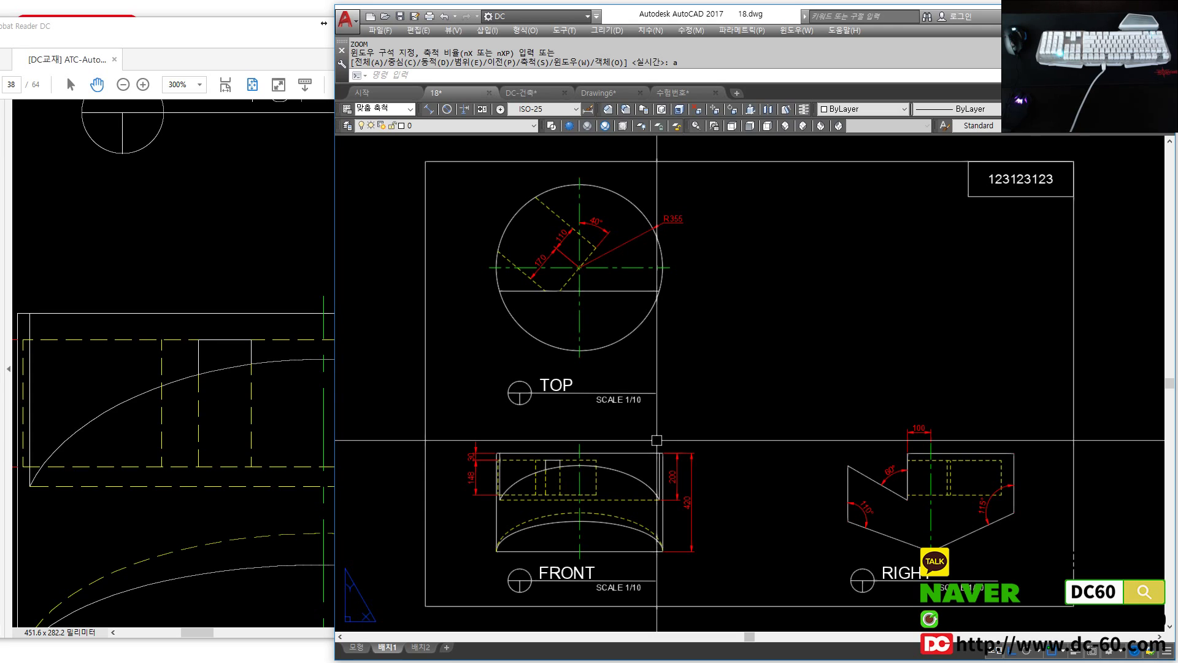
Move the reference PDF window aside and back, and begin closing the 18.dwg tab.
left_click_drag(295, 28, 295, 341)
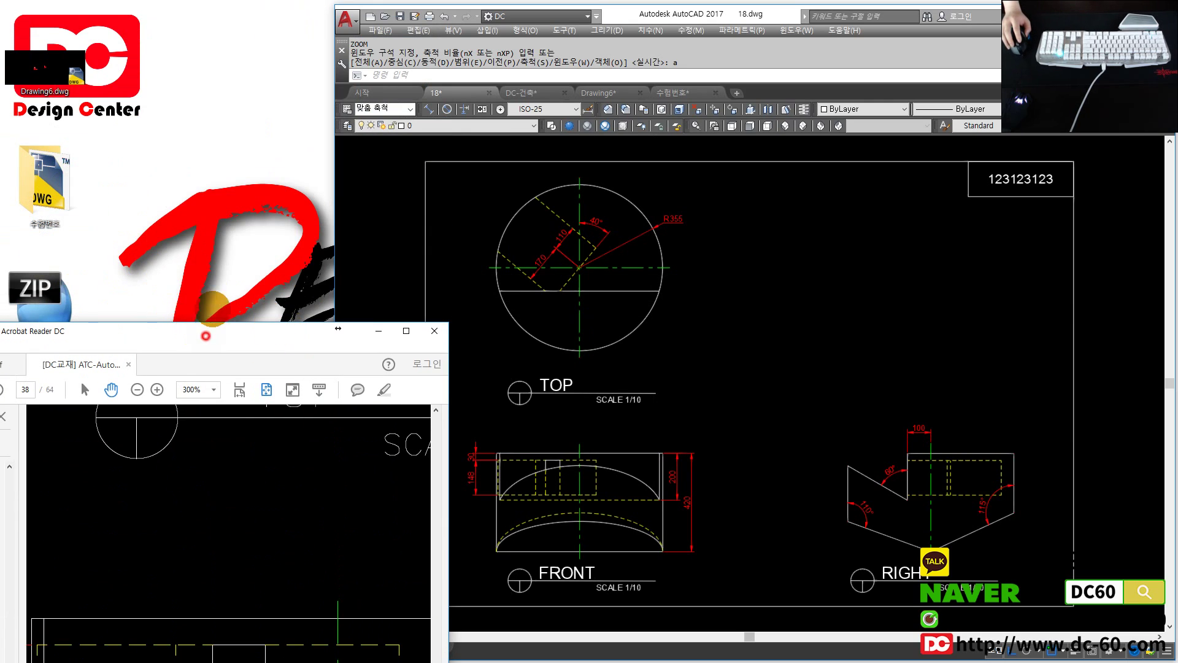
left_click_drag(205, 334, 158, 39)
scroll(638, 346, "down", 2)
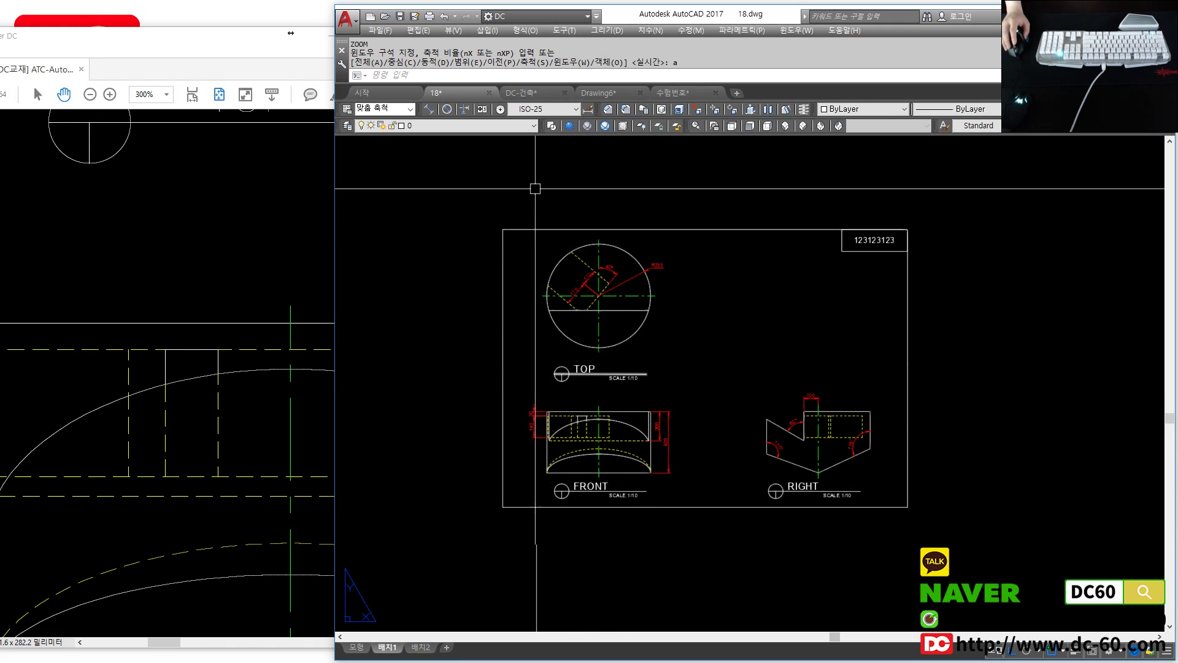
left_click(454, 92)
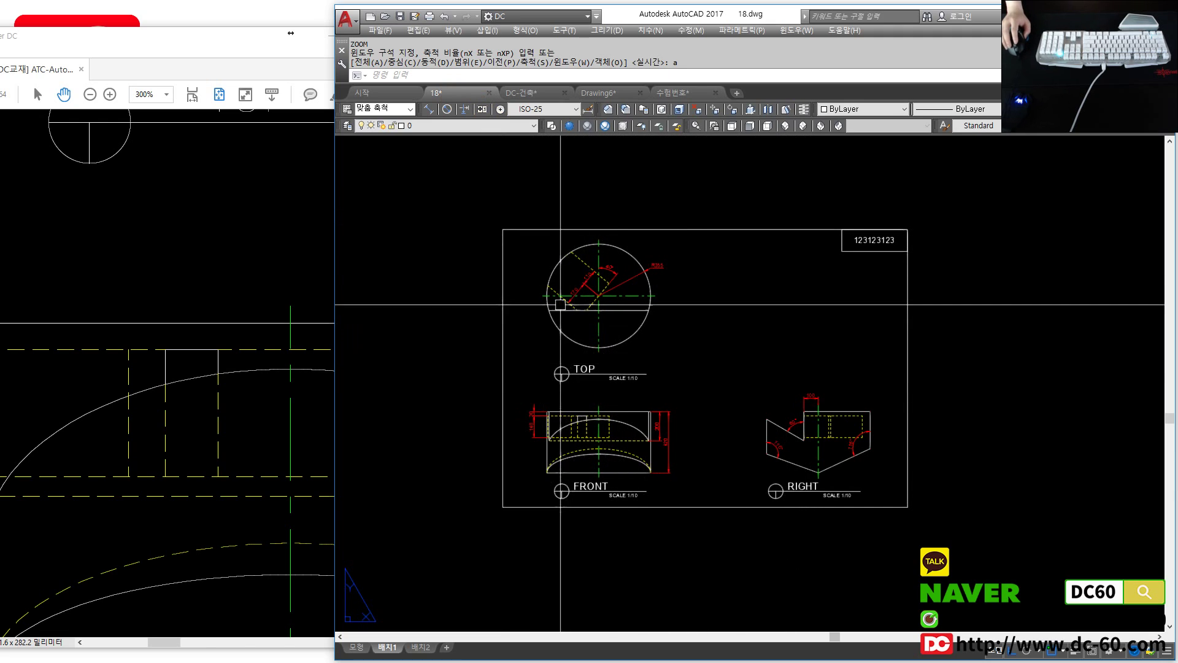
scroll(678, 394, "up", 2)
scroll(754, 286, "down", 2)
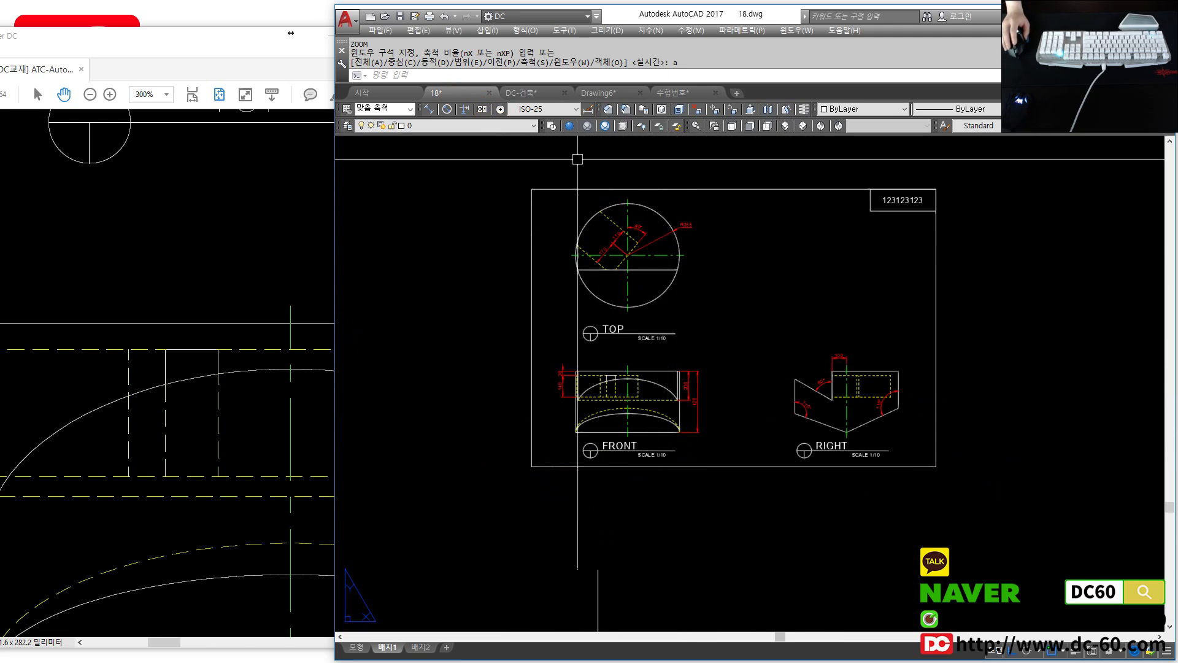
left_click(488, 94)
Finish closing 18.dwg, switch to Drawing6, and cancel a trial erase selection.
left_click(813, 368)
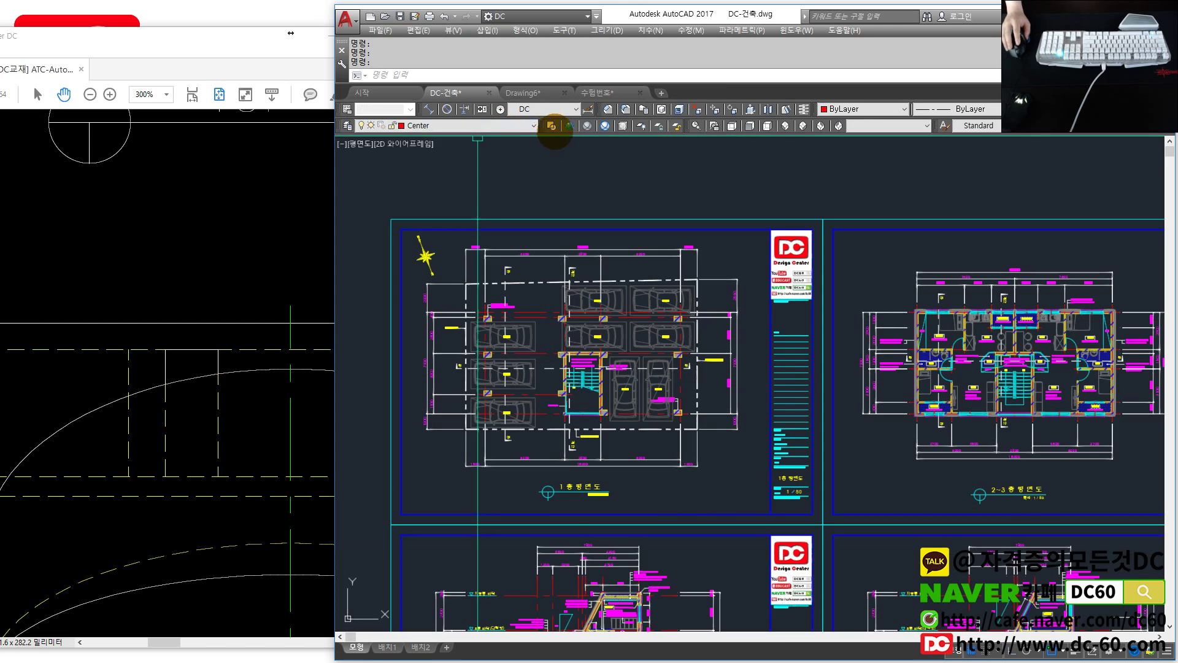
left_click(524, 93)
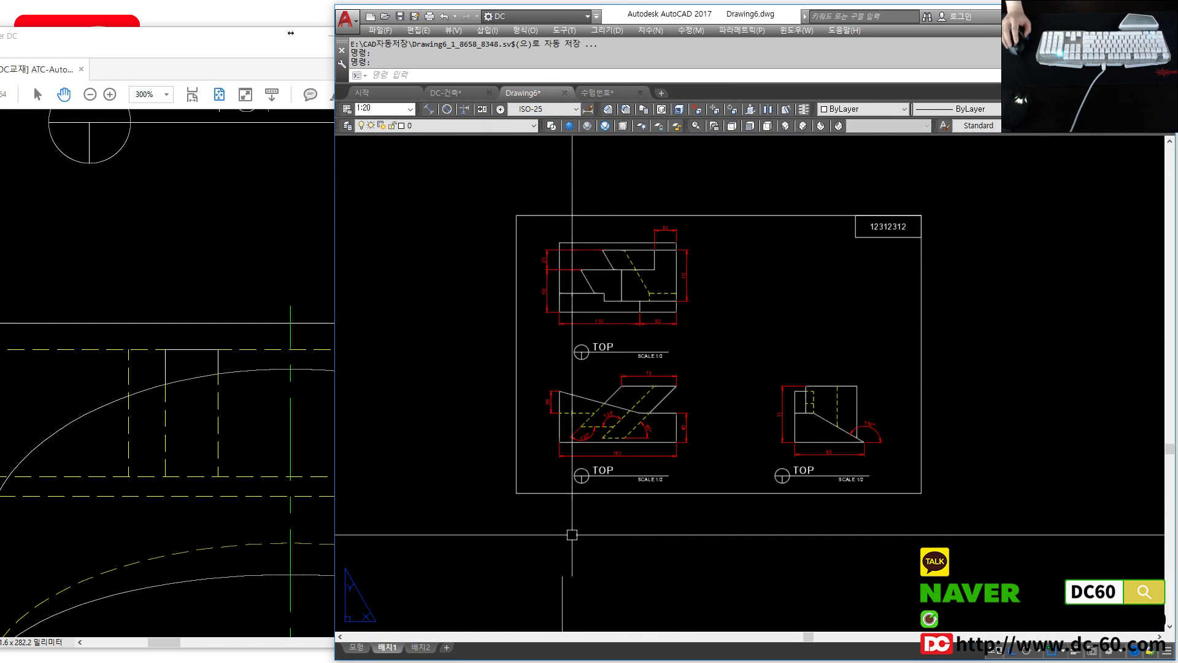
type("e")
key("Return")
left_click(862, 544)
left_click(477, 284)
key("Escape")
scroll(615, 413, "up", 2)
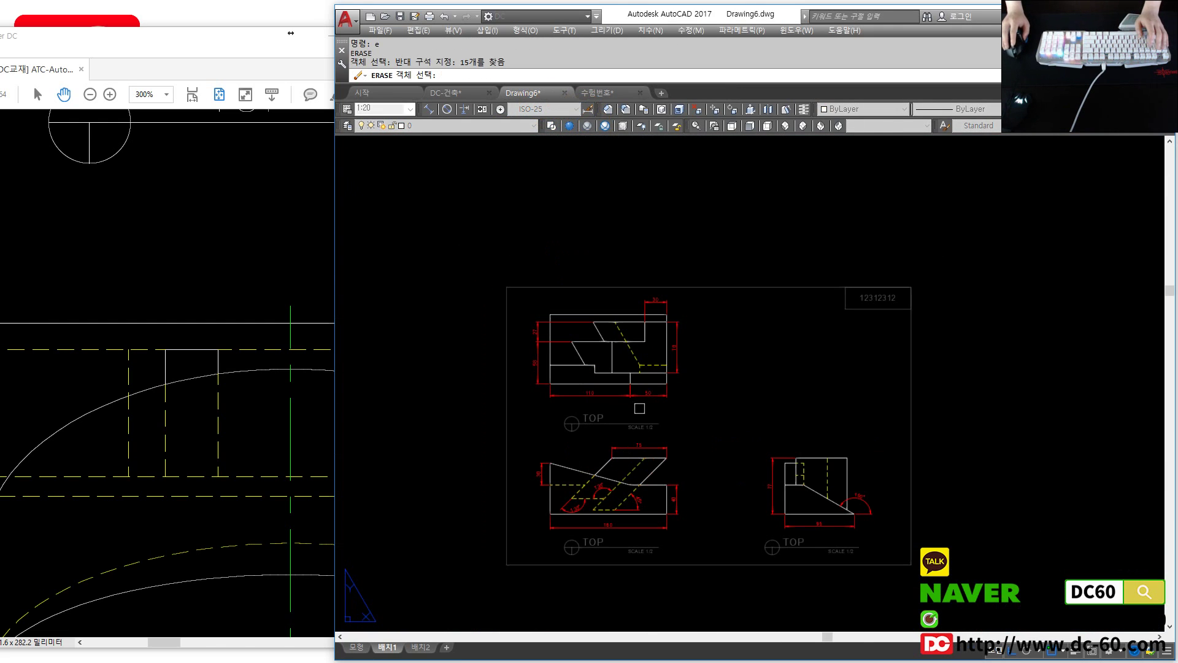
In model space with the grid on, draw a 297×210 border rectangle from 0,0.
left_click(357, 647)
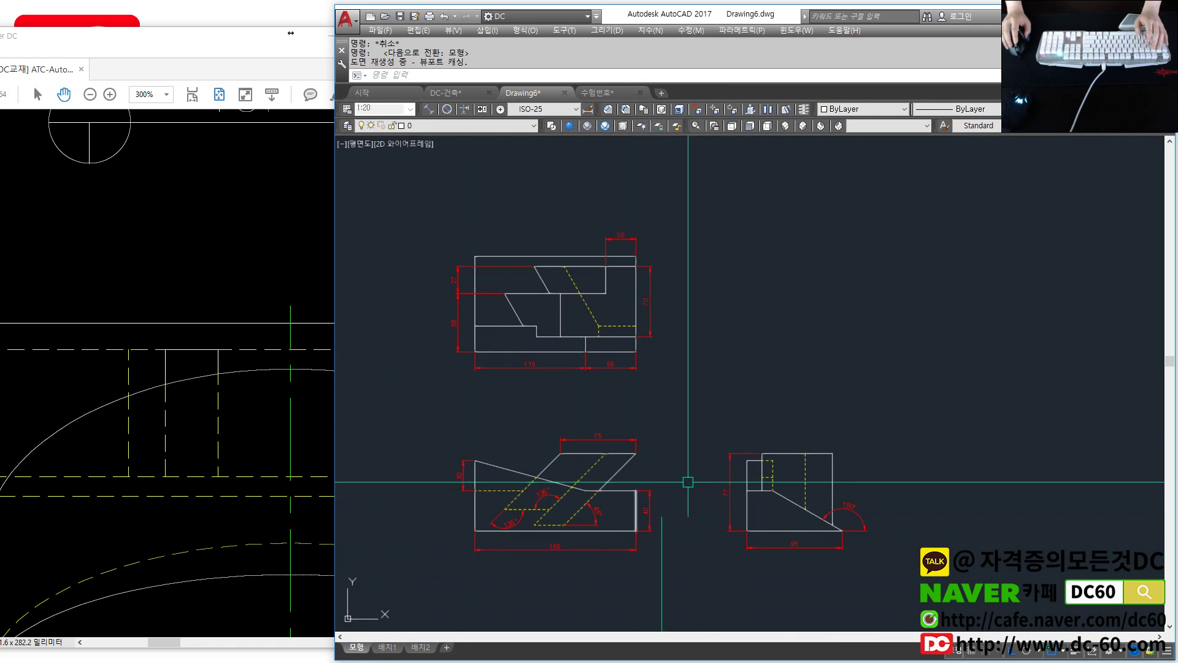
key("F7")
scroll(700, 481, "down", 2)
type("r")
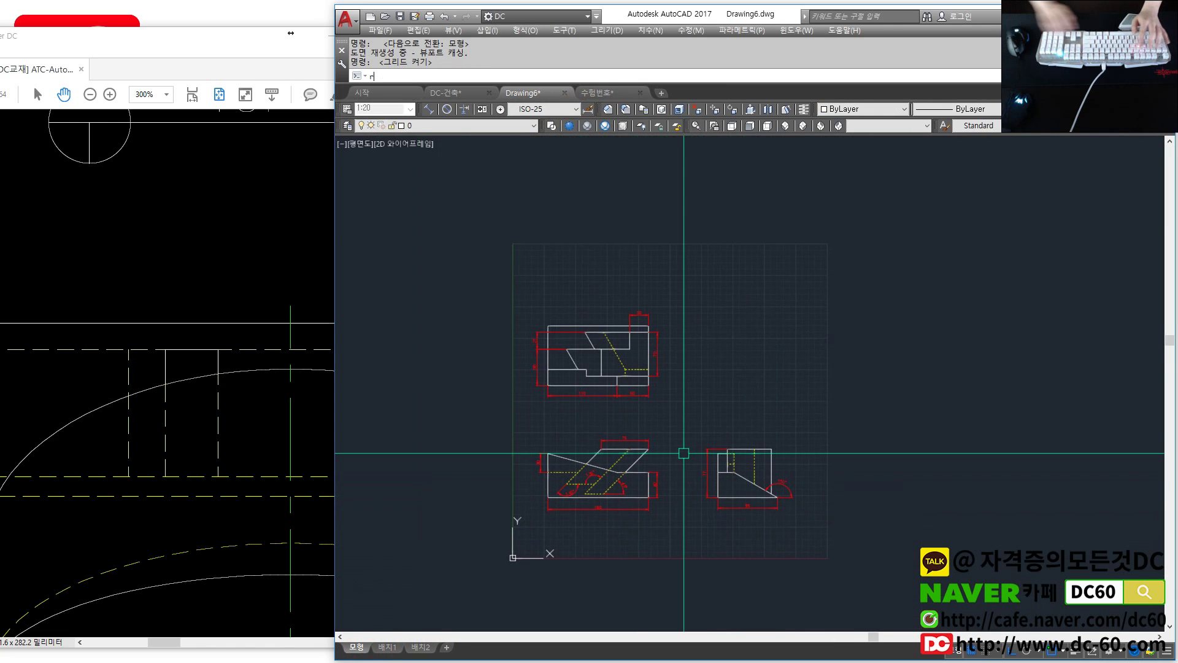
type("ec")
key("Return")
key("Return")
type("297,2")
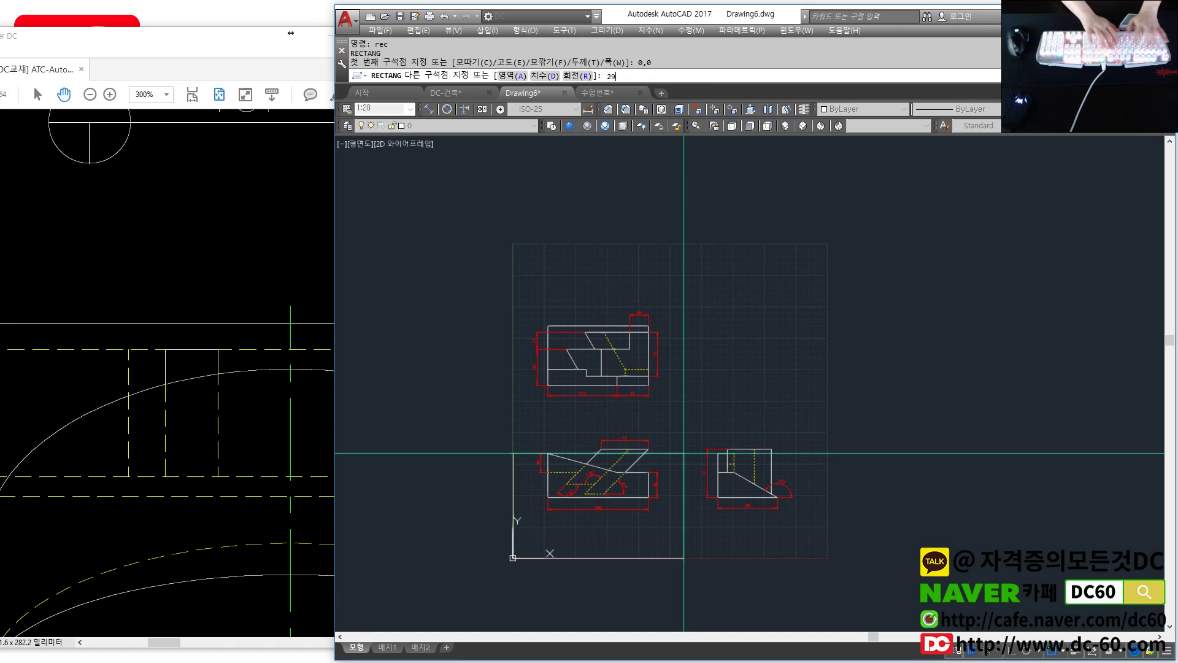
type("10")
Offset the border 10 units inward to create the inner frame.
key("Return")
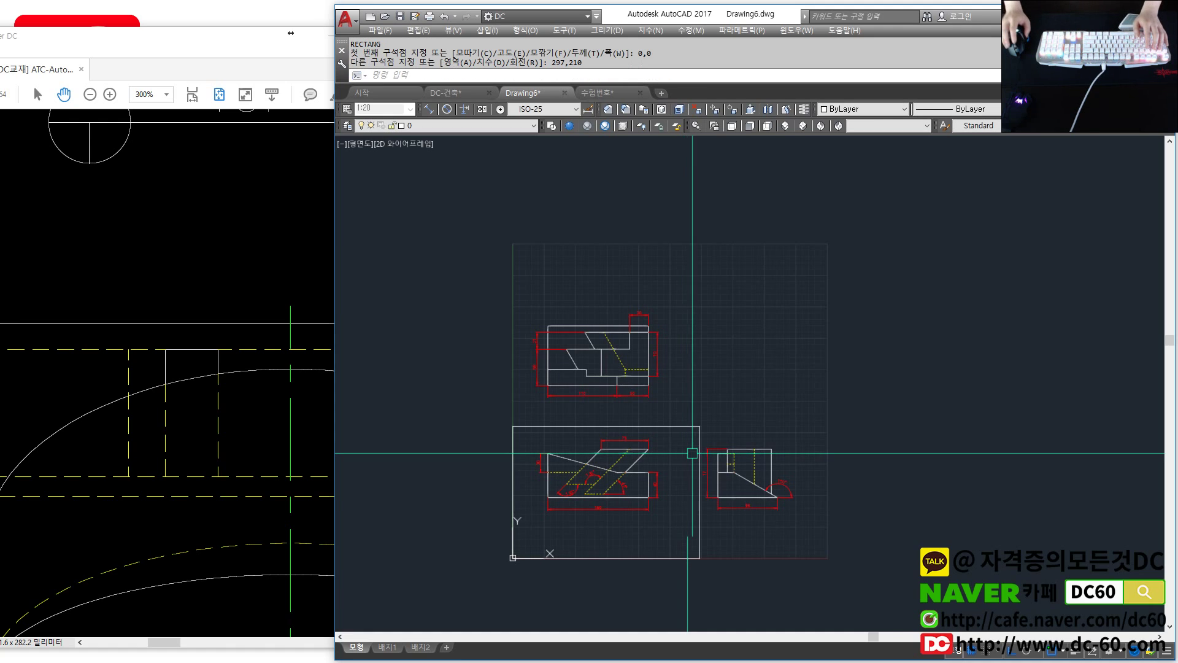
scroll(686, 584, "up", 2)
type("o")
key("Return")
type("10")
Draw a 45×15 title box at the inner frame's top-right corner.
key("Return")
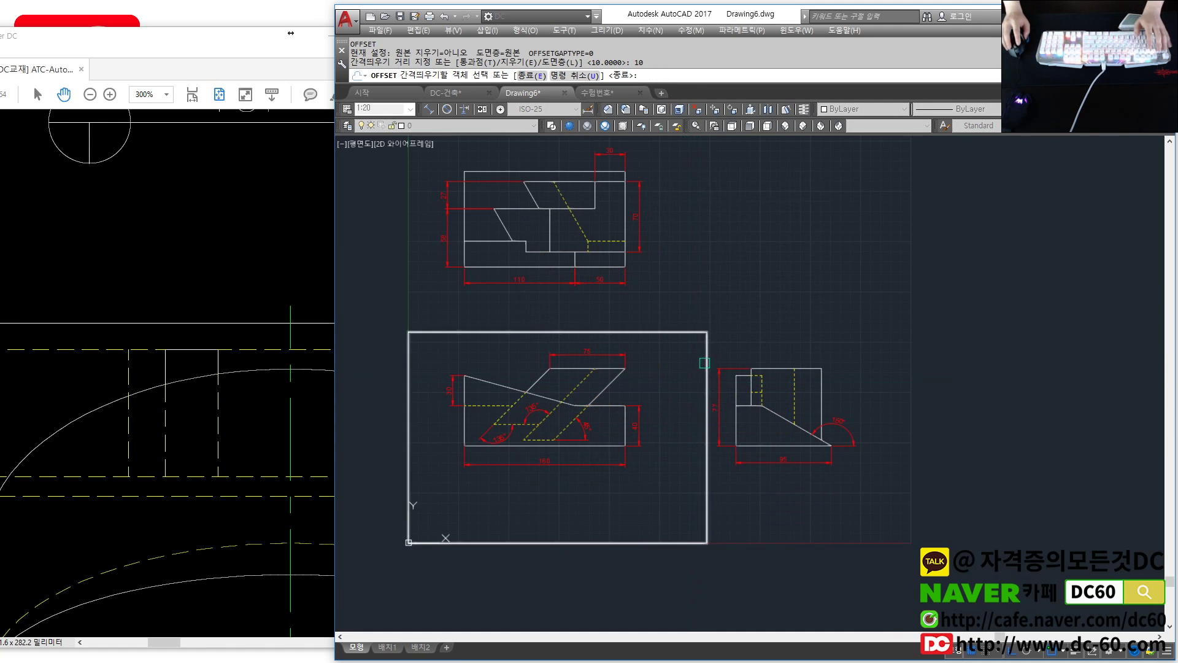
left_click(704, 363)
left_click(675, 368)
scroll(661, 381, "up", 2)
type("rec")
key("Return")
left_click(680, 349)
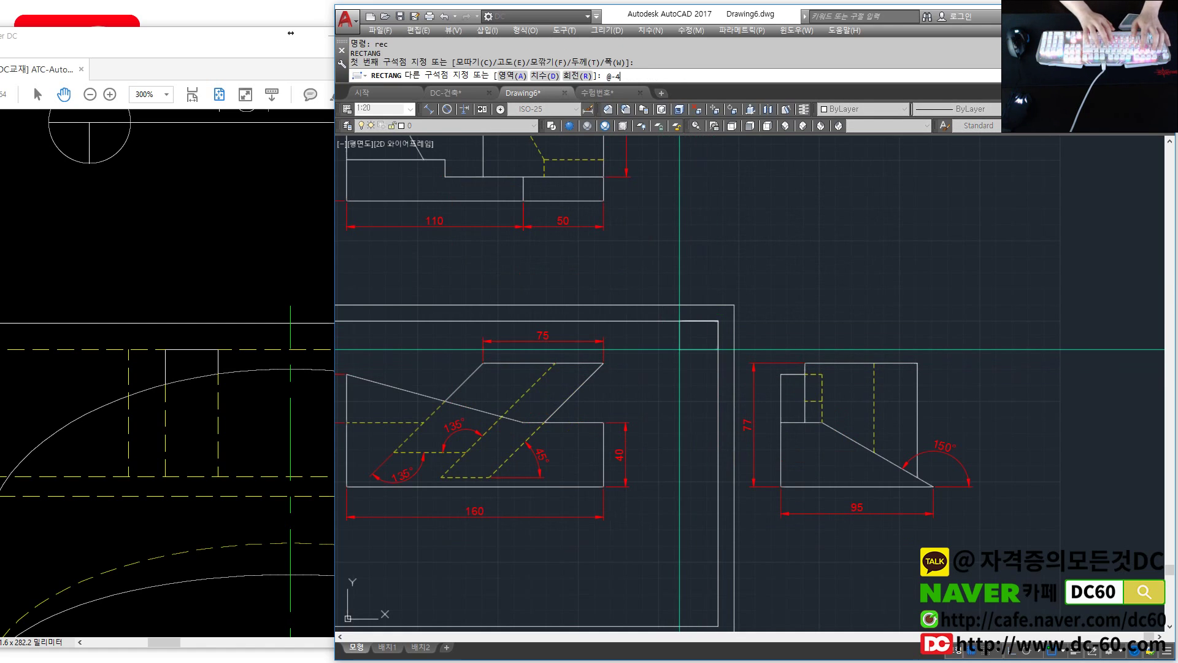
type("5,-1")
key("Return")
key("Escape")
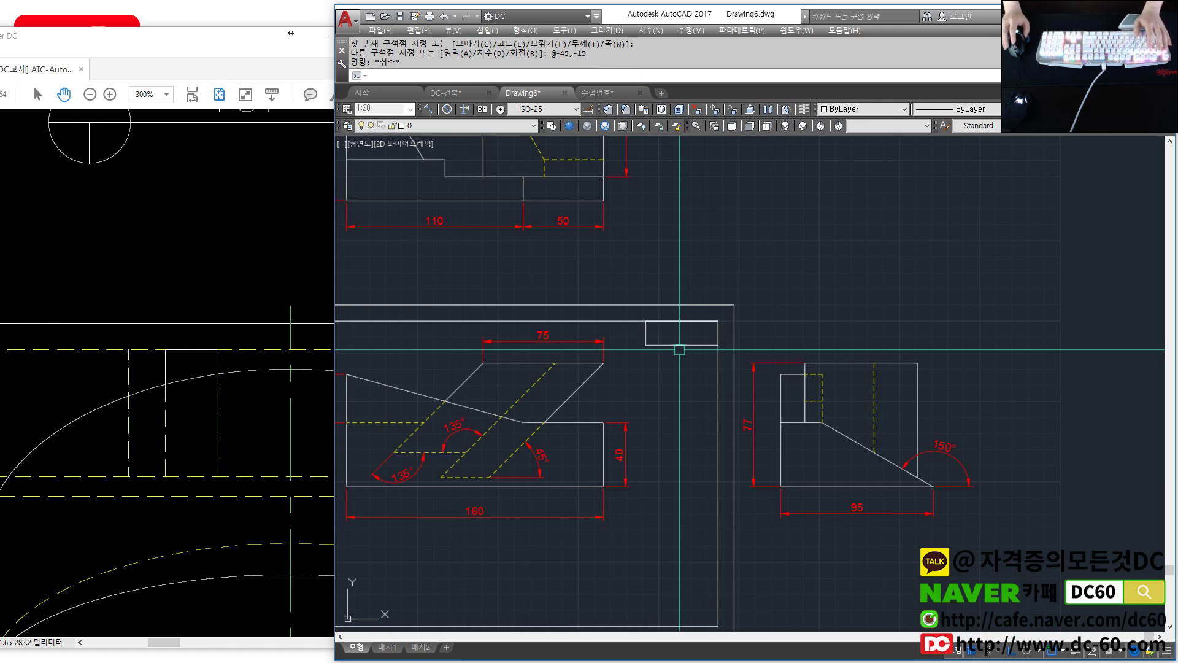
scroll(680, 350, "down", 2)
type("sc")
key("Return")
Scale the three border rectangles by 2 from the lower-left corner.
left_click(714, 556)
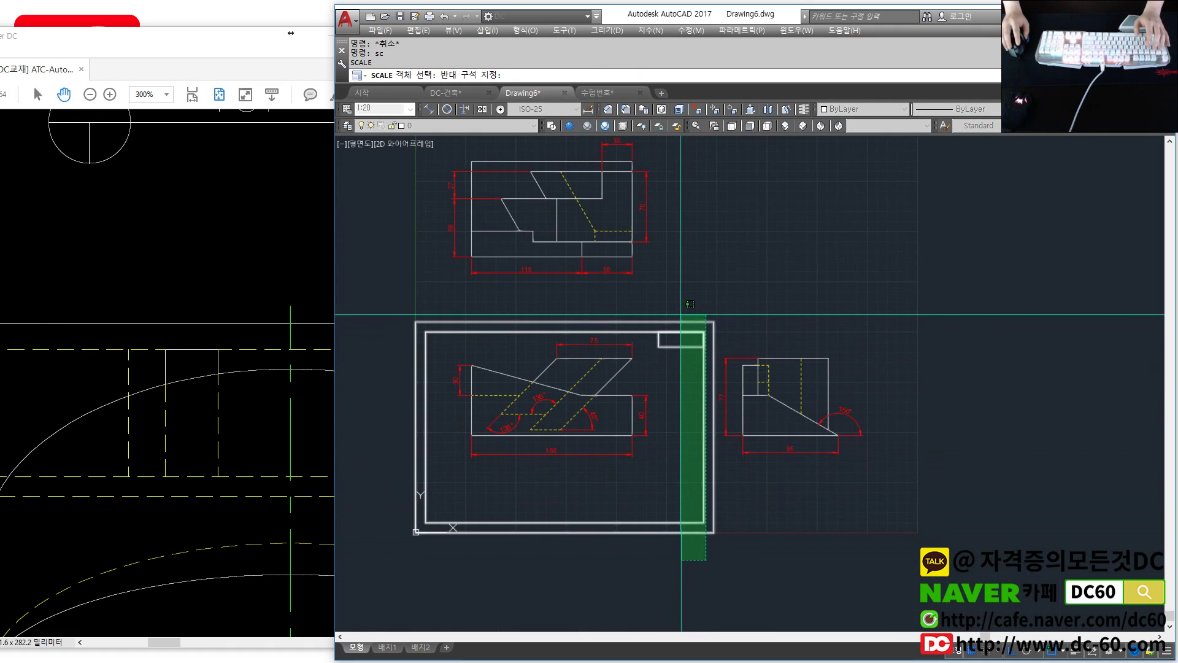
left_click(679, 319)
key("Return")
left_click(416, 531)
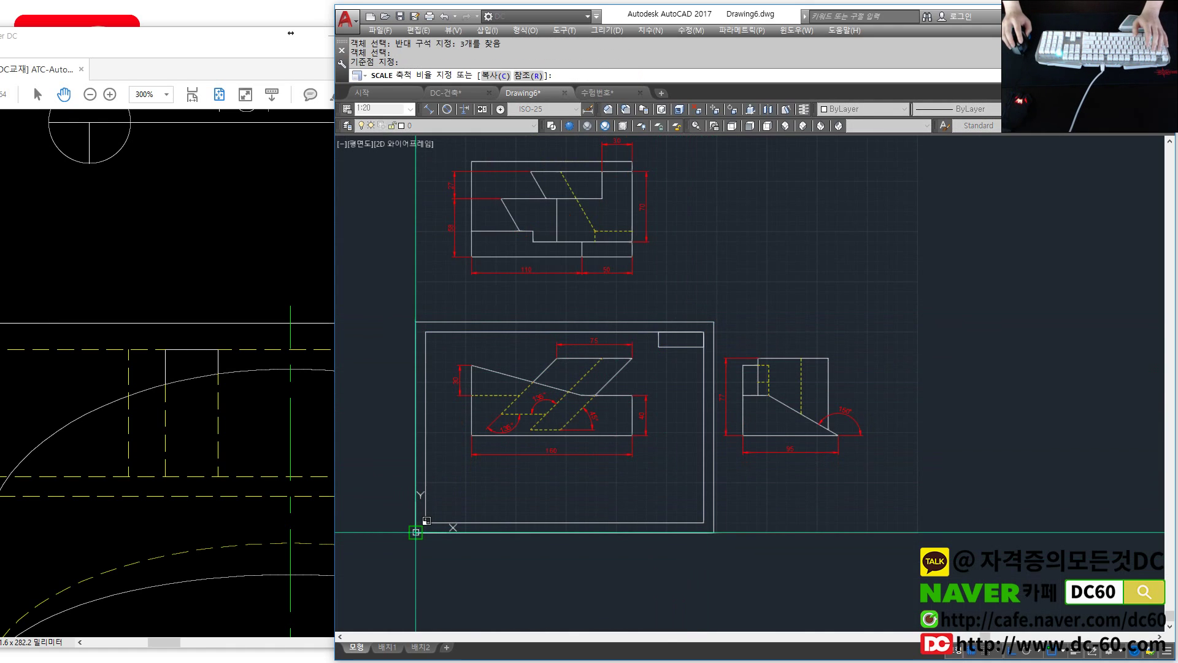
type("2")
key("Return")
right_click(416, 532)
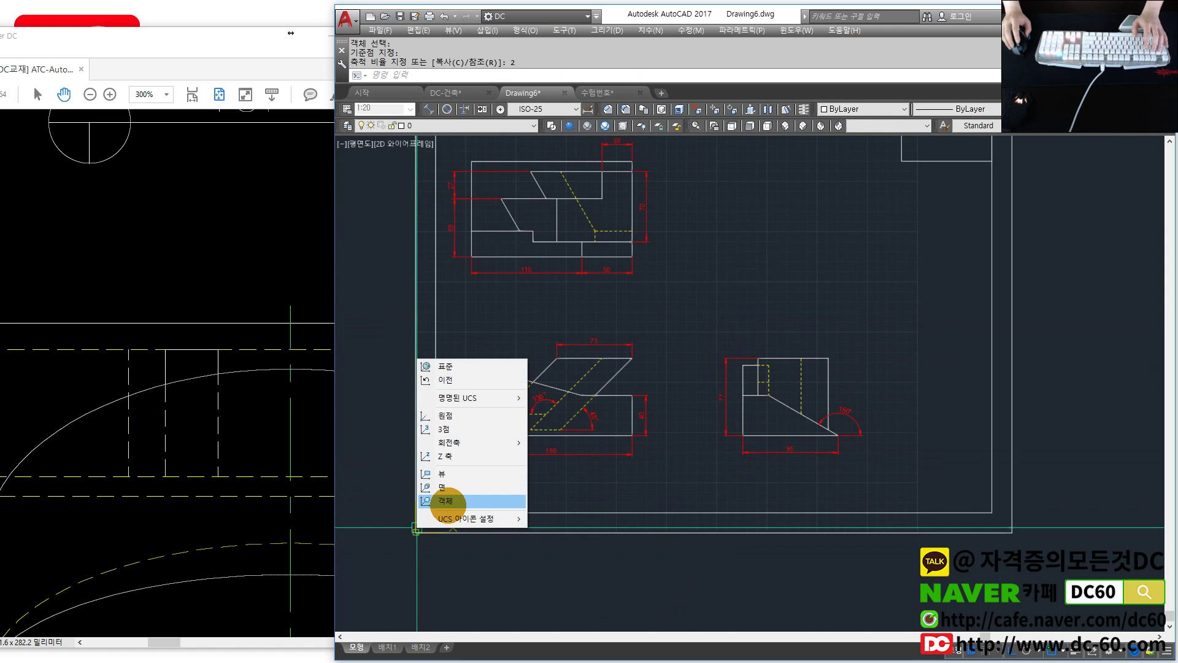
key("Escape")
key("Escape")
Check the reference PDF, then return to the drawing.
scroll(591, 495, "down", 2)
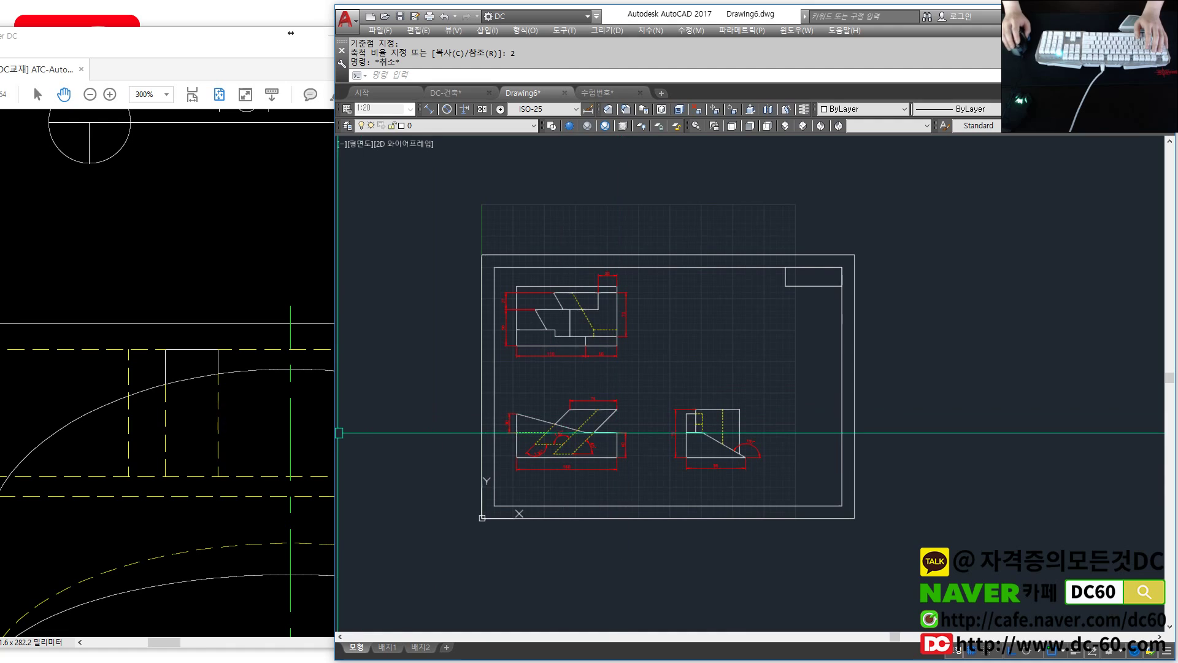
left_click(230, 409)
scroll(230, 409, "down", 2, "ctrl")
scroll(230, 410, "down", 2, "ctrl")
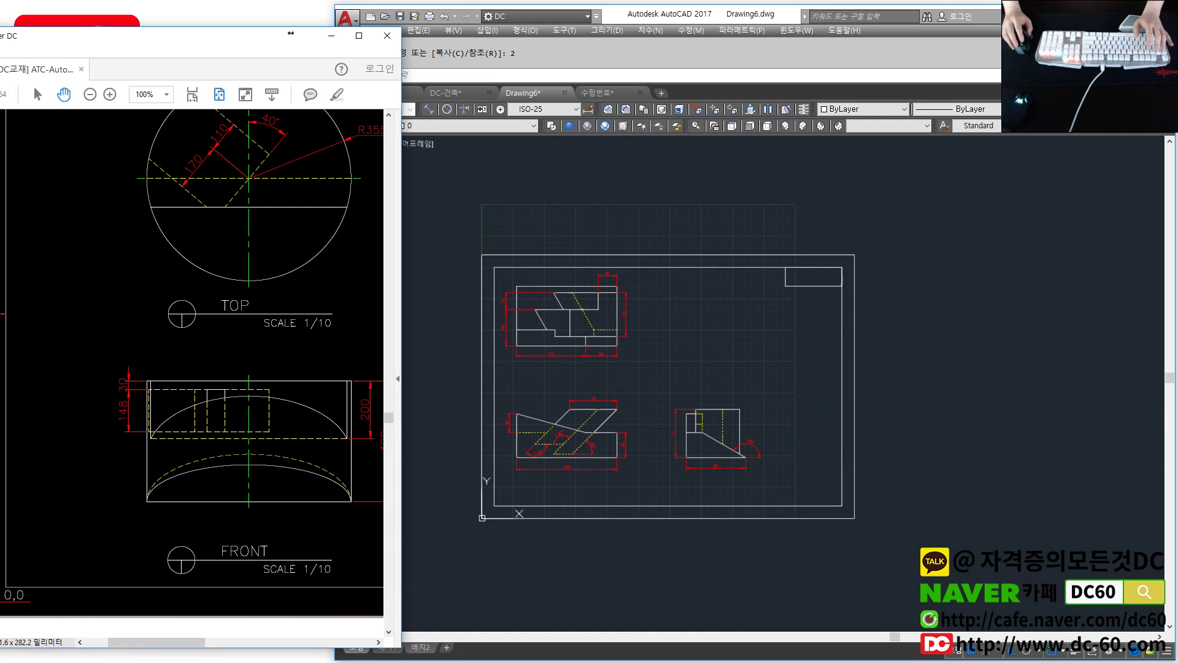
scroll(196, 368, "down", 2, "ctrl")
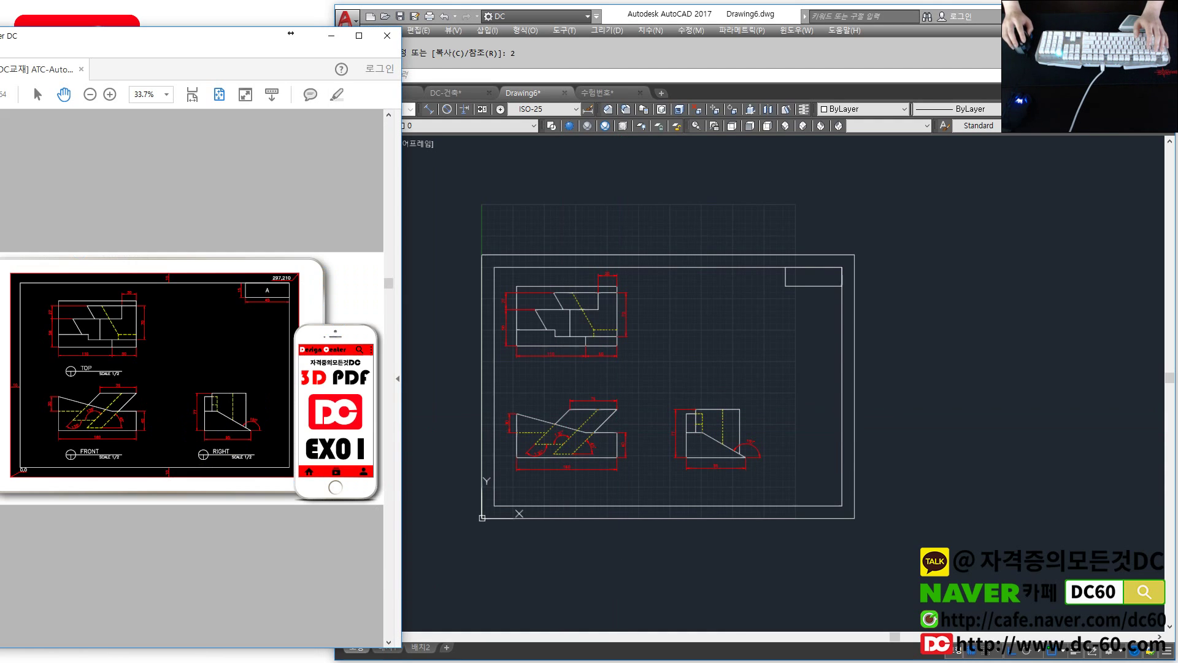
left_click(749, 389)
key("Escape")
key("Escape")
Move the three views right to centre them in the enlarged frame.
type("m")
key("Return")
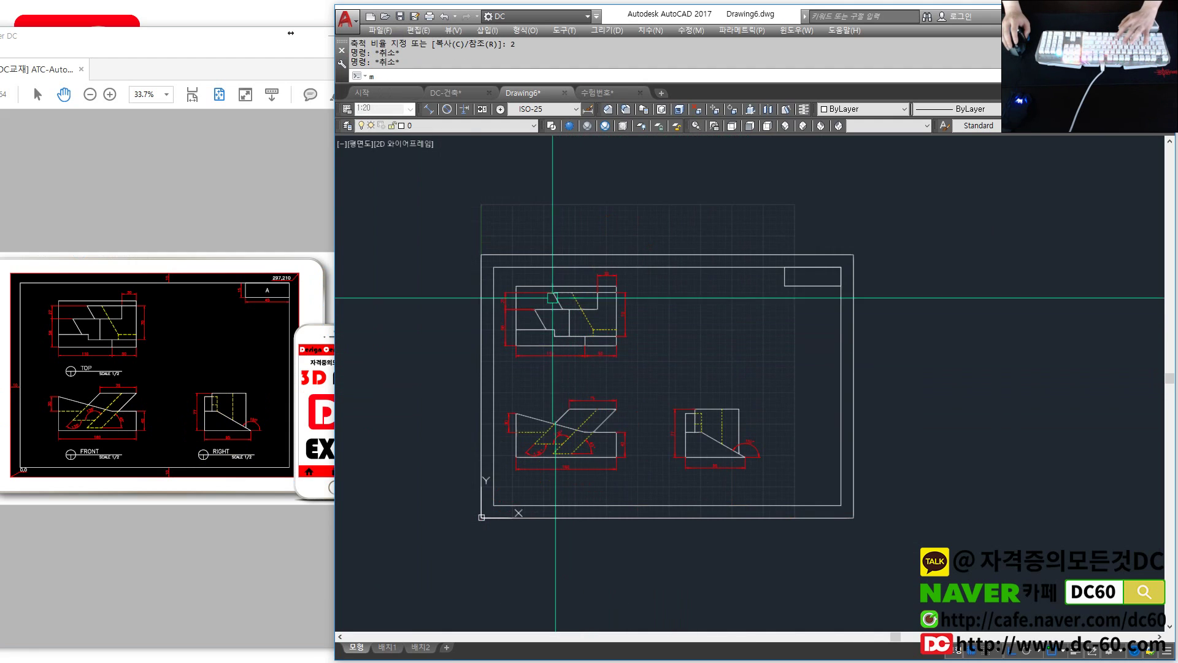
left_click(486, 237)
left_click(705, 494)
left_click(649, 362)
left_click(792, 480)
key("Return")
left_click(710, 355)
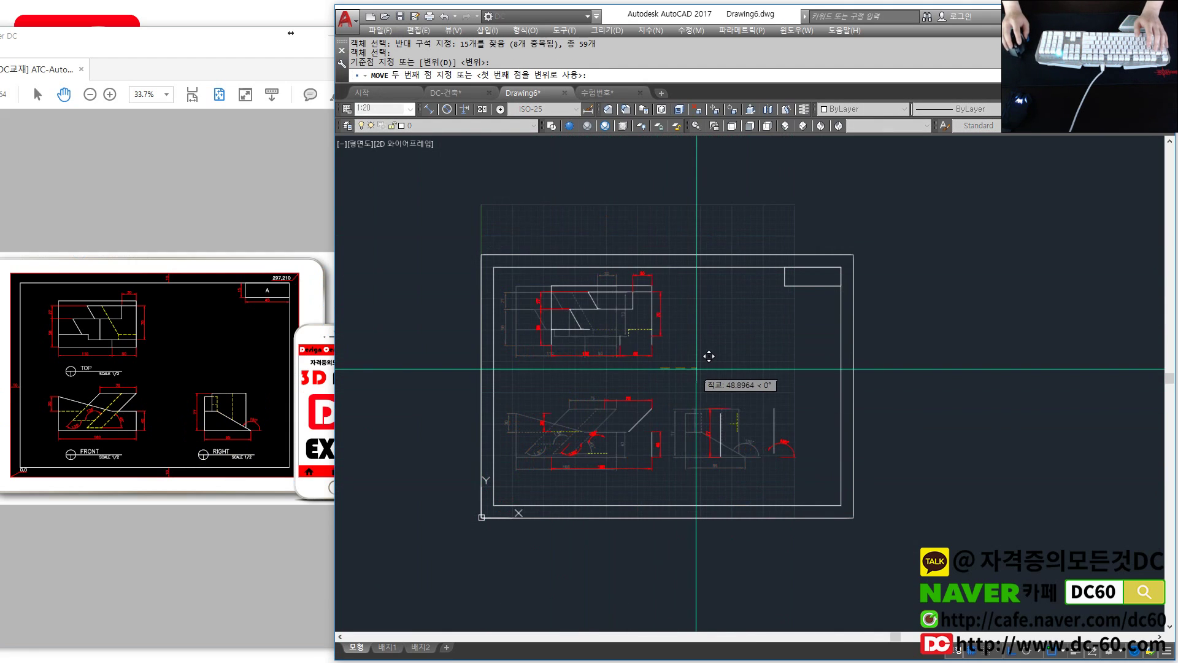
Move the front and right views lower in the frame.
left_click(657, 382)
key("Return")
left_click(840, 485)
key("Escape")
scroll(699, 436, "up", 2)
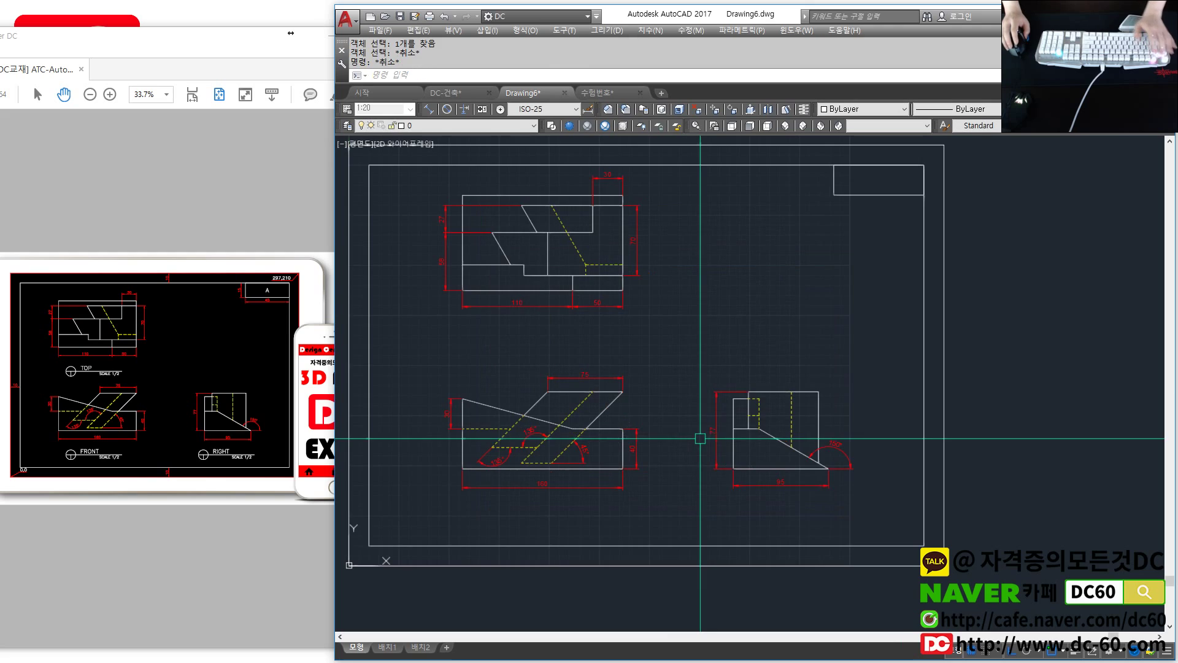
key("Return")
left_click(865, 513)
left_click(434, 355)
key("Return")
left_click(653, 347)
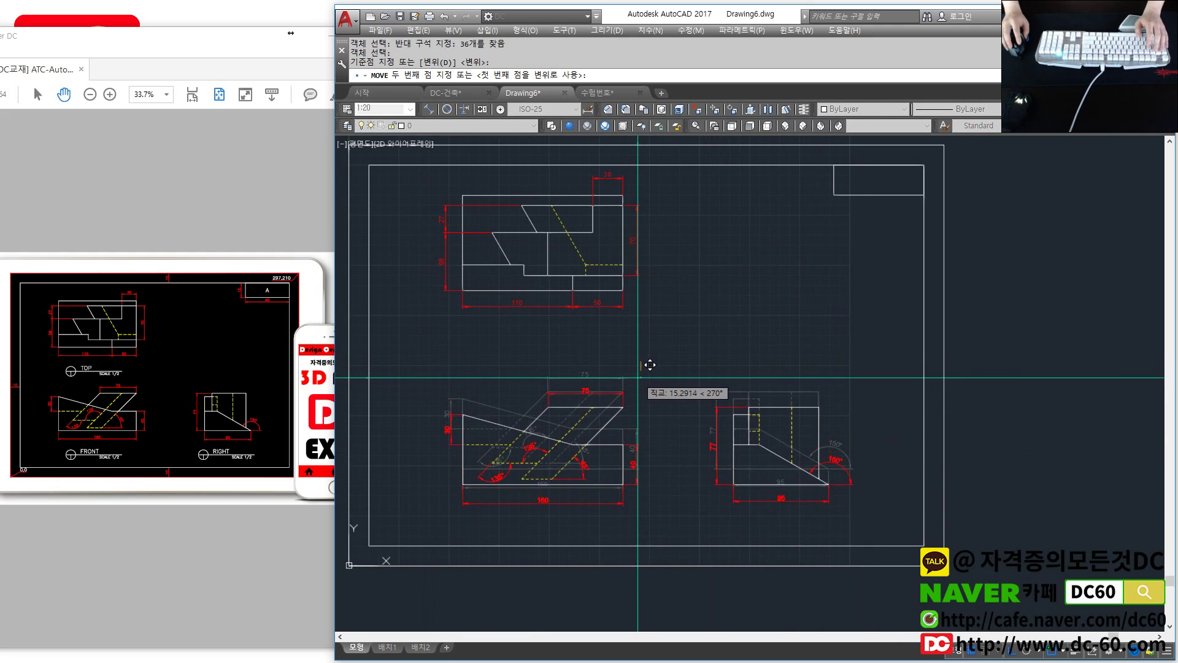
Draw a radius-10 circle left of the gap between the top and front views.
type("c")
key("Return")
left_click(468, 342)
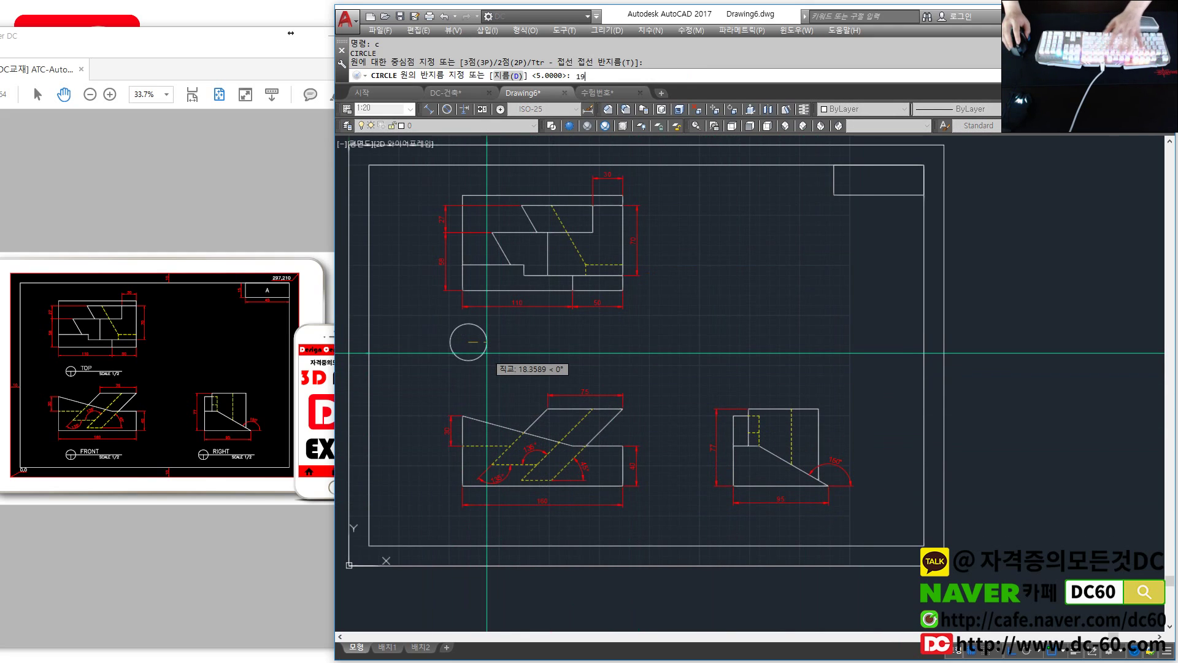
type("0")
key("Return")
scroll(468, 341, "up", 3)
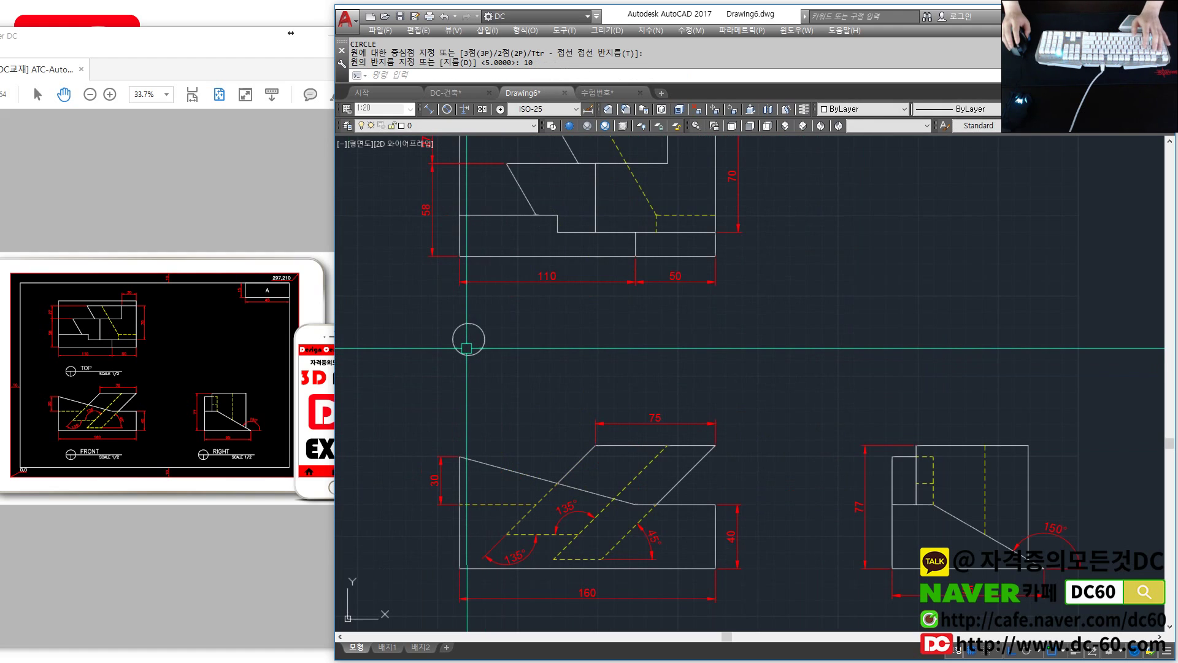
scroll(467, 348, "down", 3)
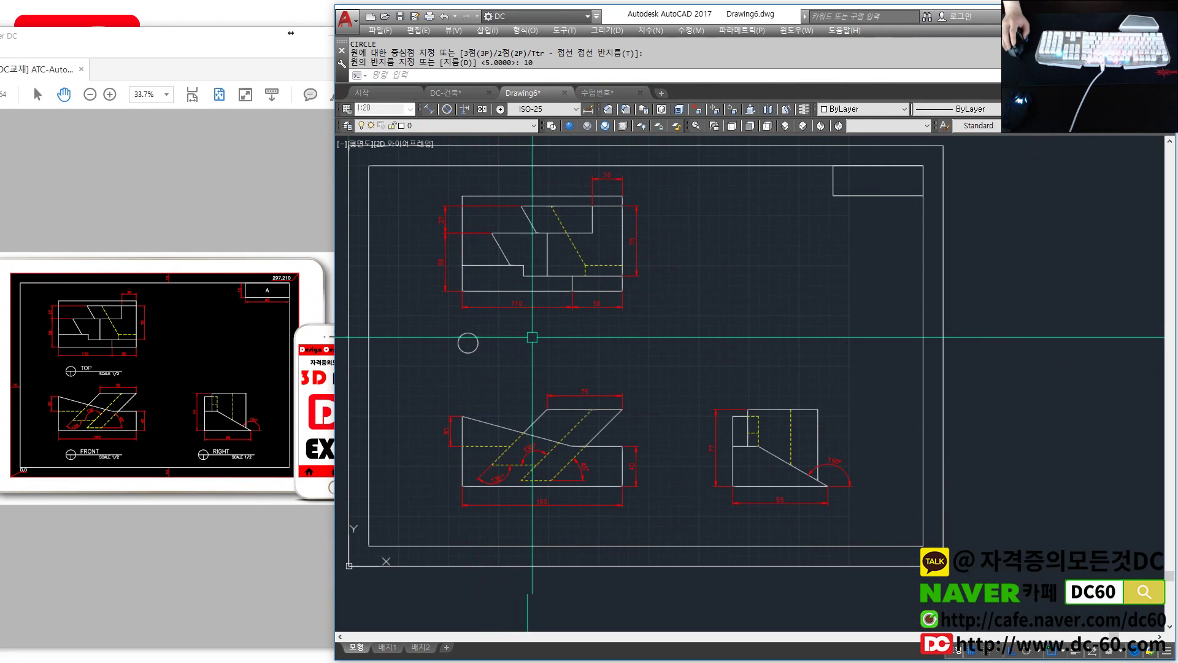
scroll(581, 338, "down", 2)
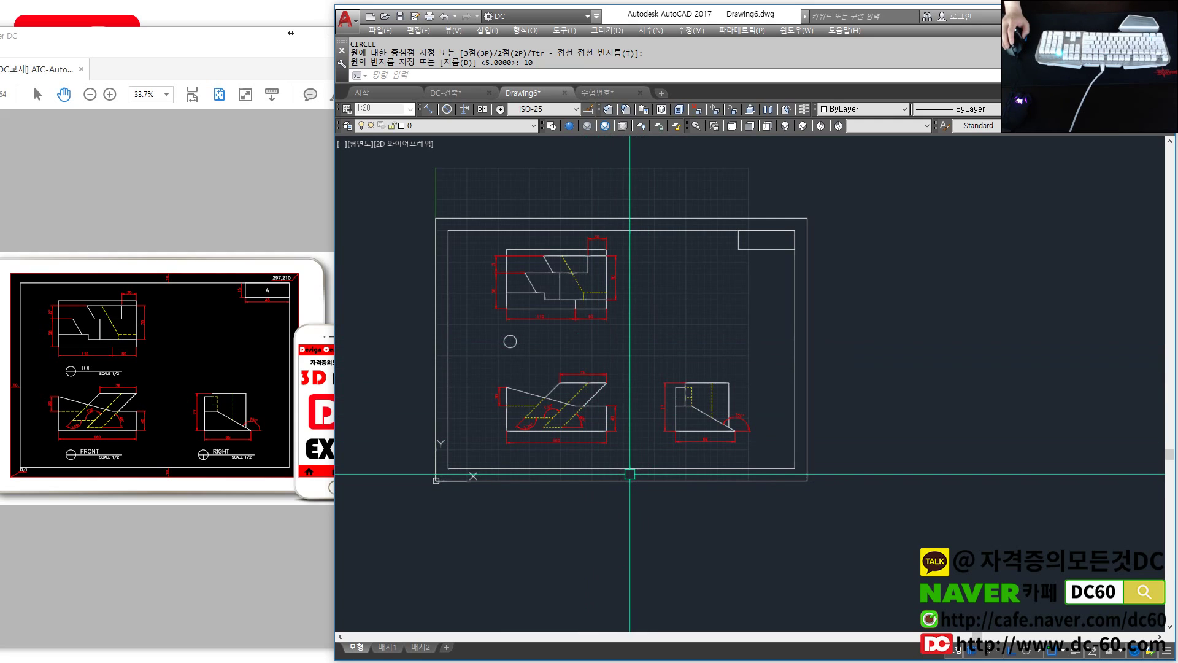
scroll(626, 463, "down", 2)
scroll(763, 362, "down", 1)
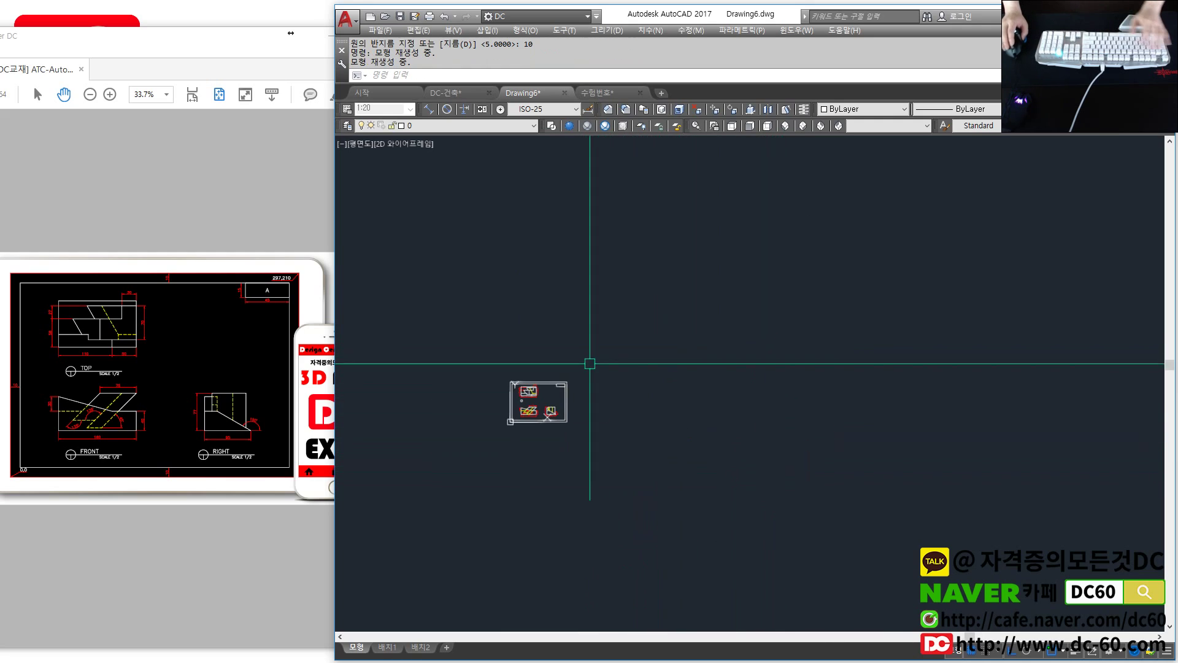
Sketch a freehand chain of line segments curling around into an outline.
type("l")
key("Return")
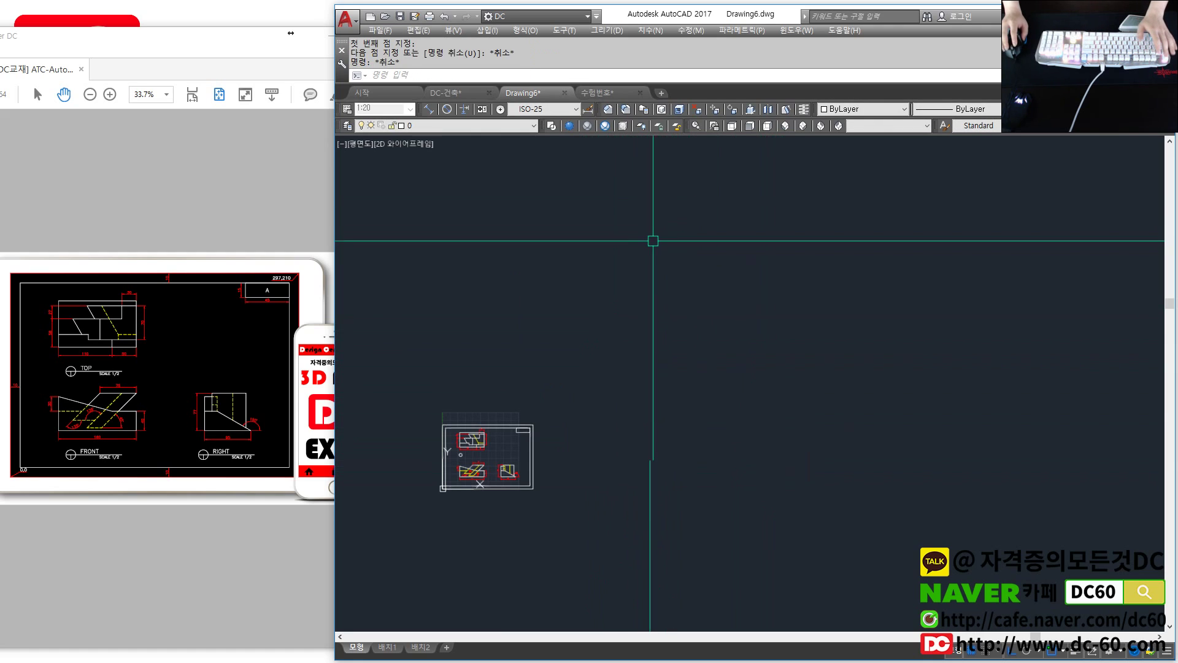
left_click(666, 205)
key("F10")
key("F10")
left_click(585, 247)
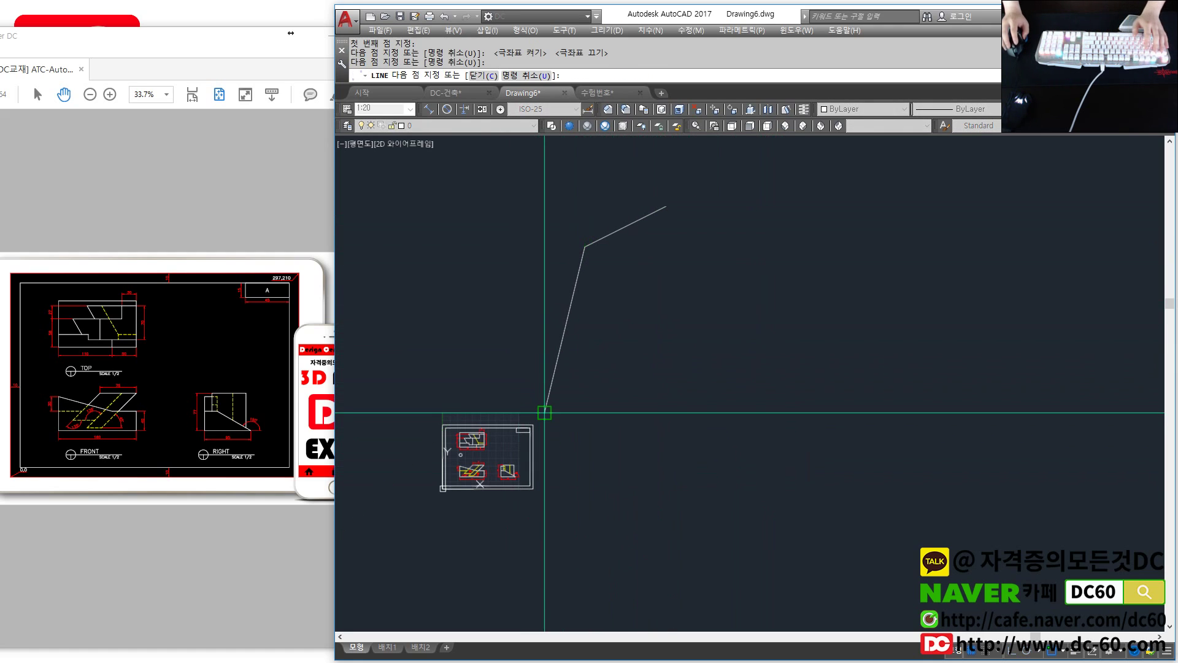
left_click(544, 412)
left_click(566, 490)
left_click(760, 477)
left_click(788, 428)
left_click(767, 369)
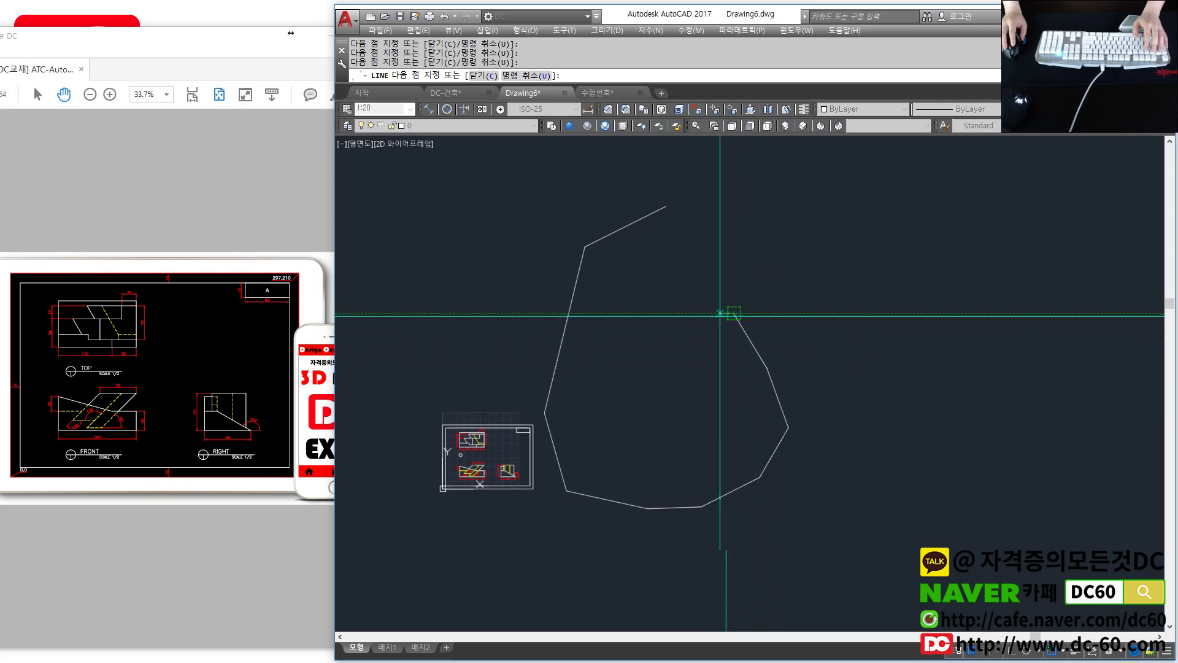
left_click(734, 315)
left_click(683, 324)
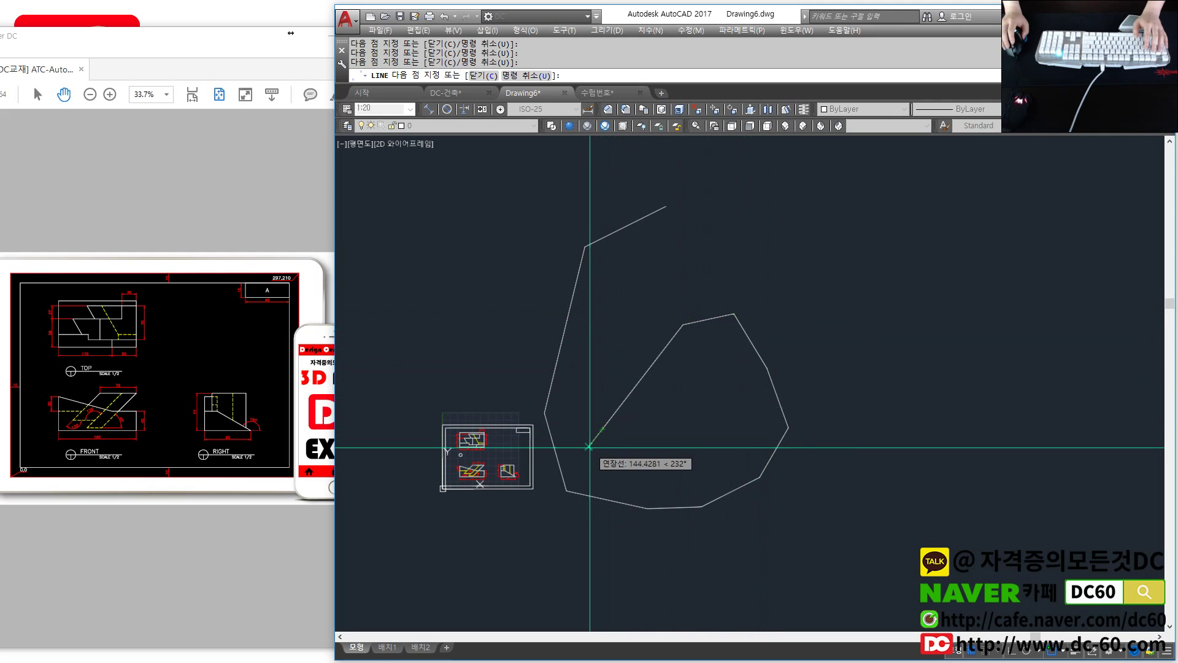
left_click(601, 428)
Extend the line chain with a six-vertex zig-zag, then end the line command.
scroll(600, 437, "up", 2)
scroll(599, 440, "up", 1)
scroll(599, 436, "up", 2)
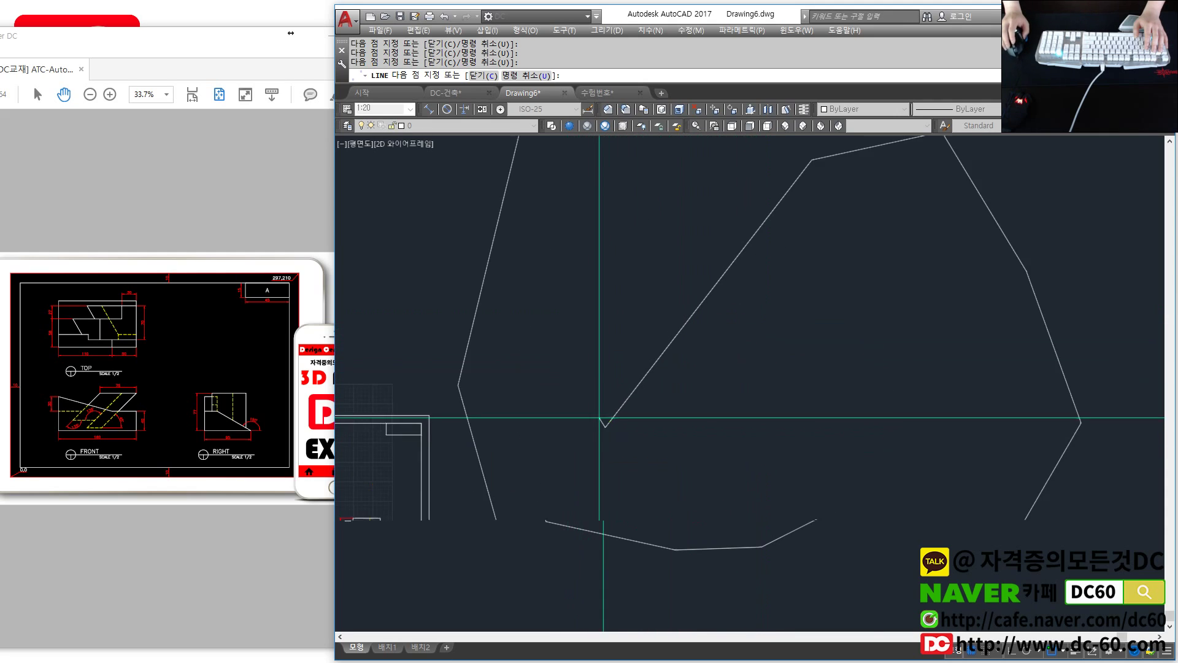
scroll(611, 441, "up", 2)
left_click(666, 473)
left_click(707, 429)
left_click(772, 455)
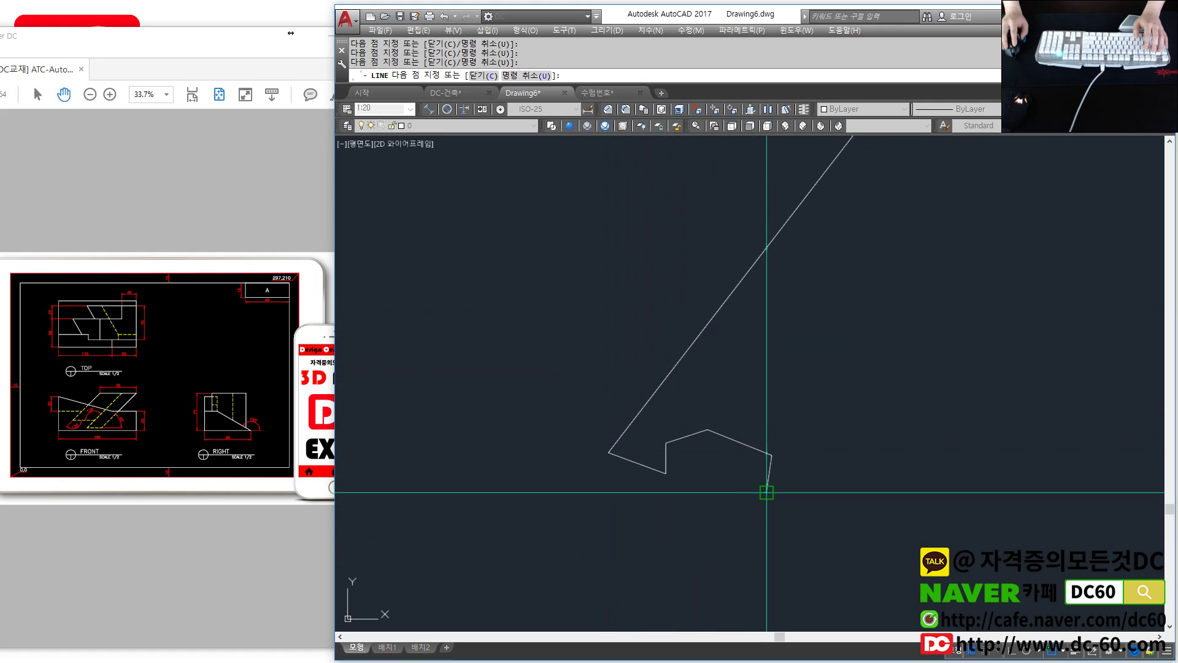
left_click(767, 492)
left_click(642, 506)
left_click(653, 540)
scroll(735, 558, "down", 3)
key("Escape")
Zoom and pan so the whole sketch and bordered drawing are visible.
scroll(754, 518, "down", 3)
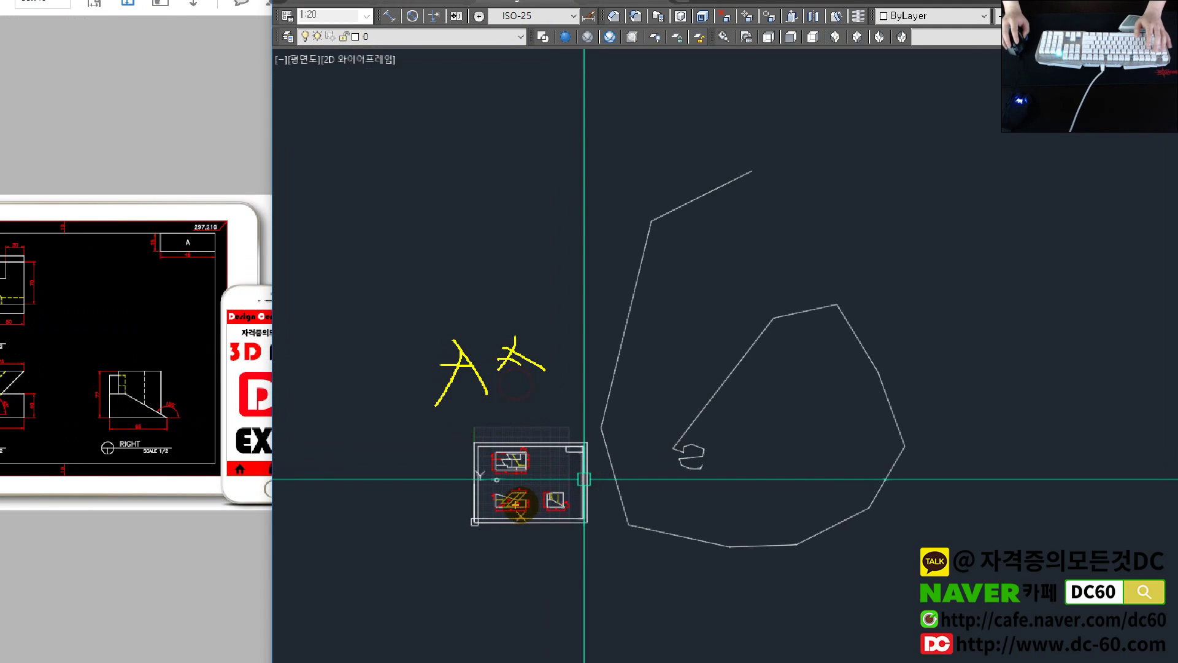
left_click_drag(519, 503, 995, 205)
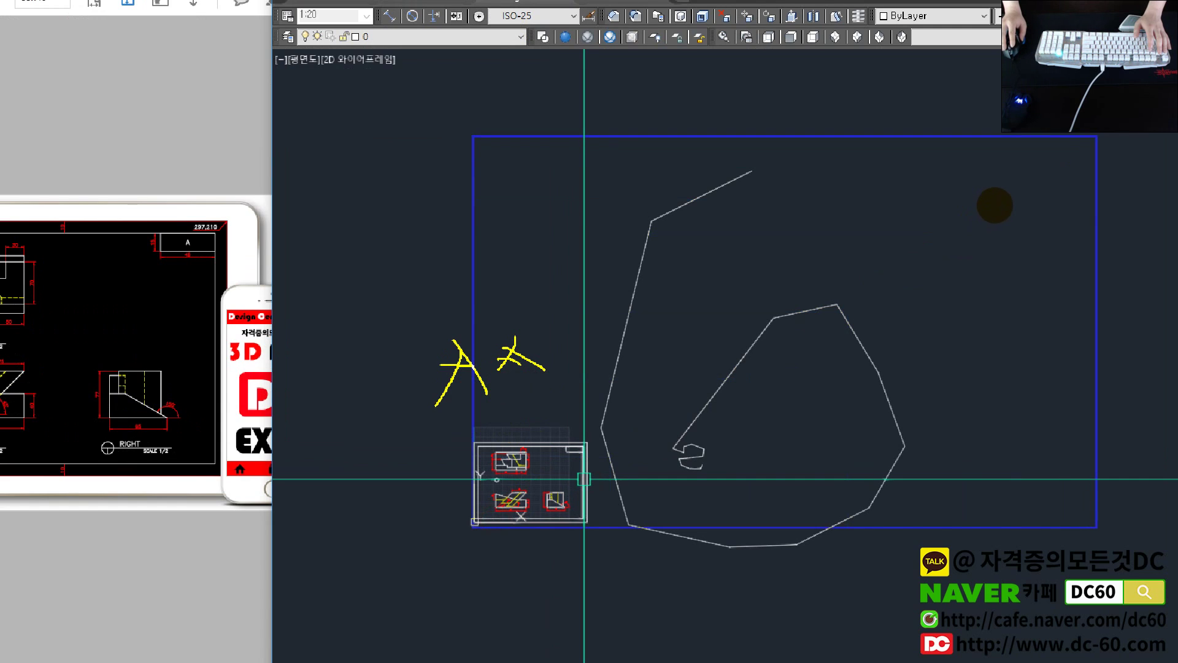
scroll(823, 254, "down", 2)
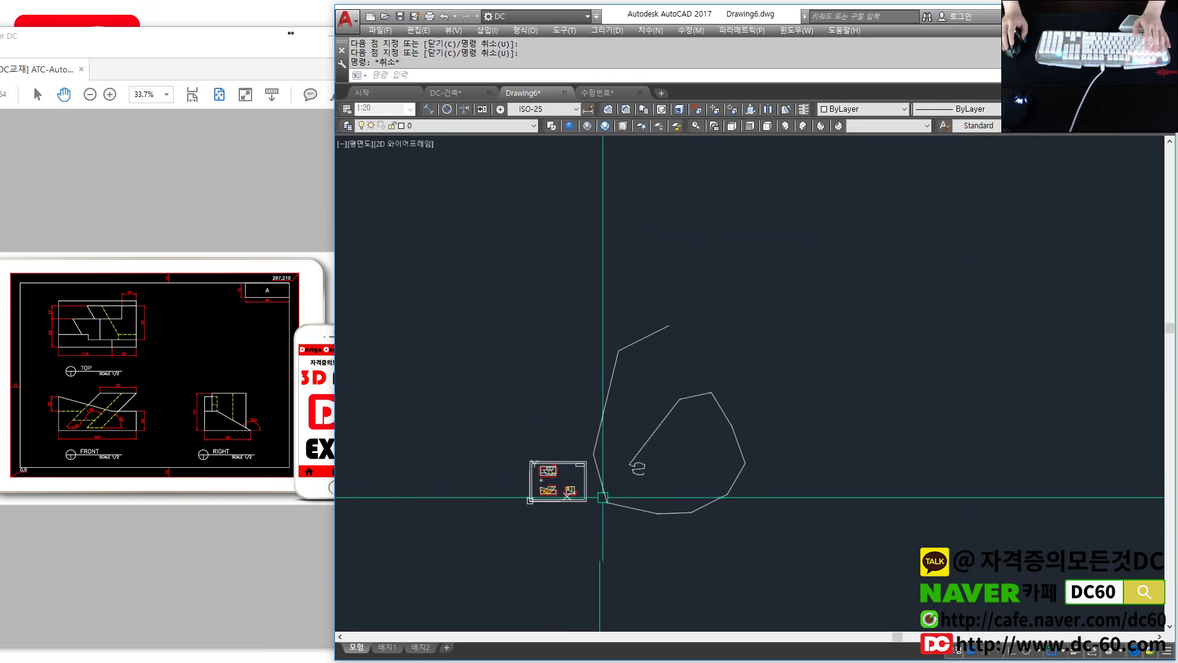
middle_click_drag(624, 522, 525, 519)
left_click_drag(447, 508, 855, 242)
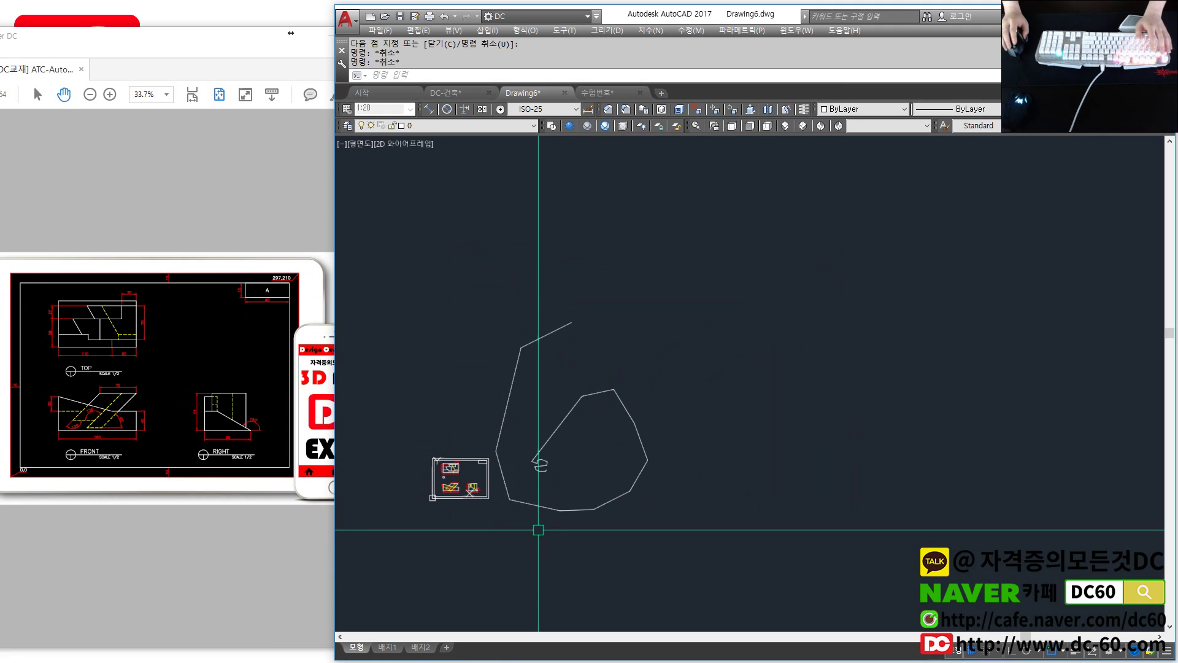
Try the linear and general DIM commands on the sketch, then cancel them.
type("w")
key("Return")
scroll(521, 348, "up", 2)
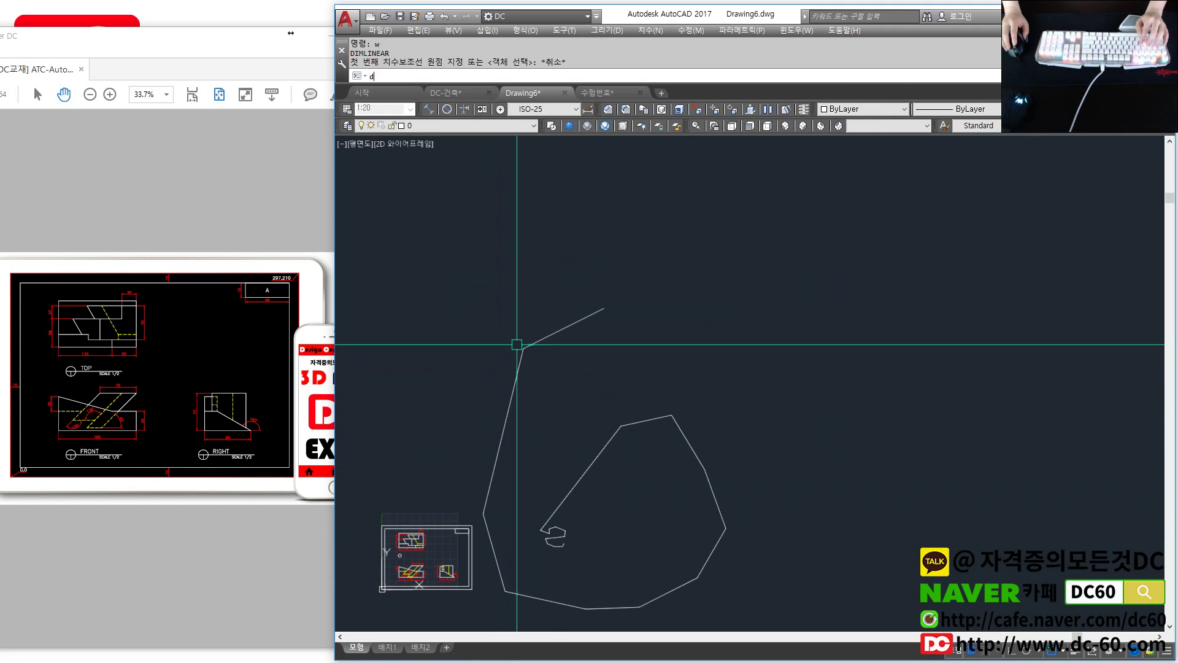
type("dim")
key("Return")
key("Escape")
type("dim")
key("Return")
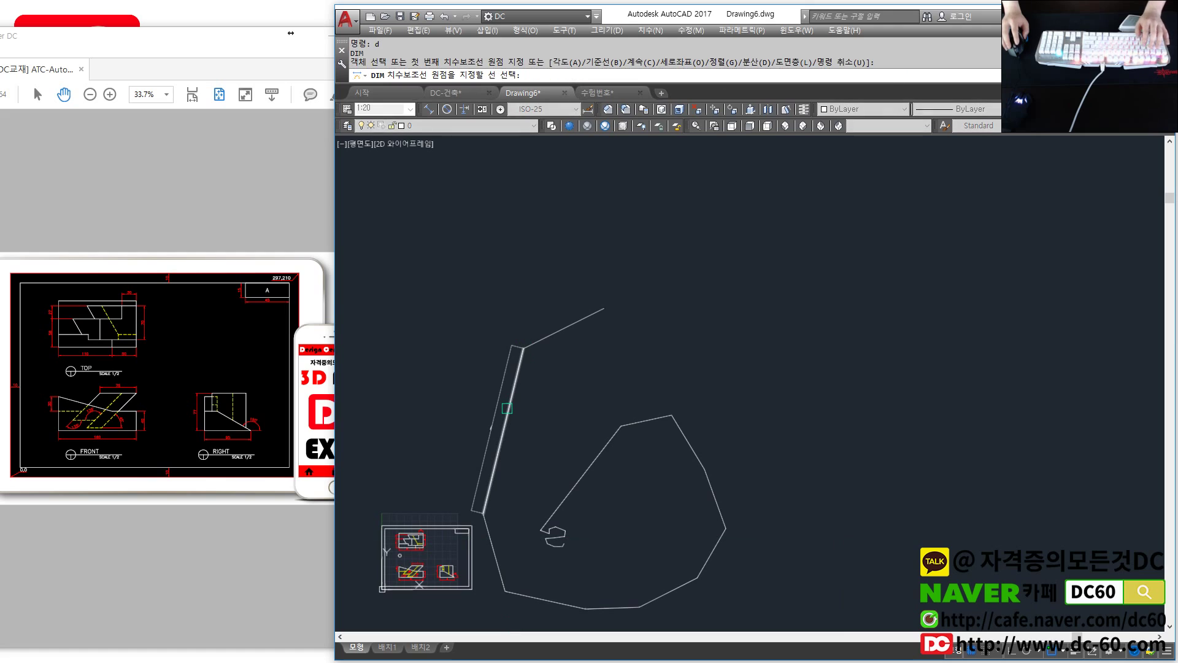
scroll(479, 432, "up", 2)
key("Escape")
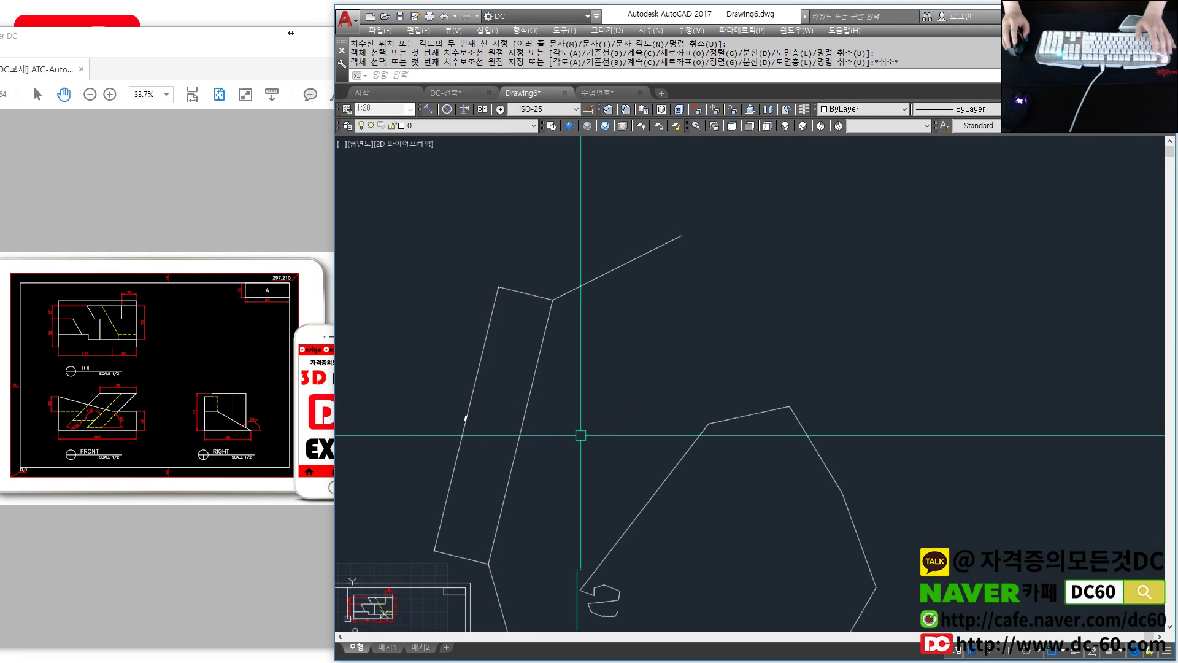
Set the ISO-25 dimension style's overall scale to 10.
type("d")
key("Return")
left_click(923, 315)
type("10")
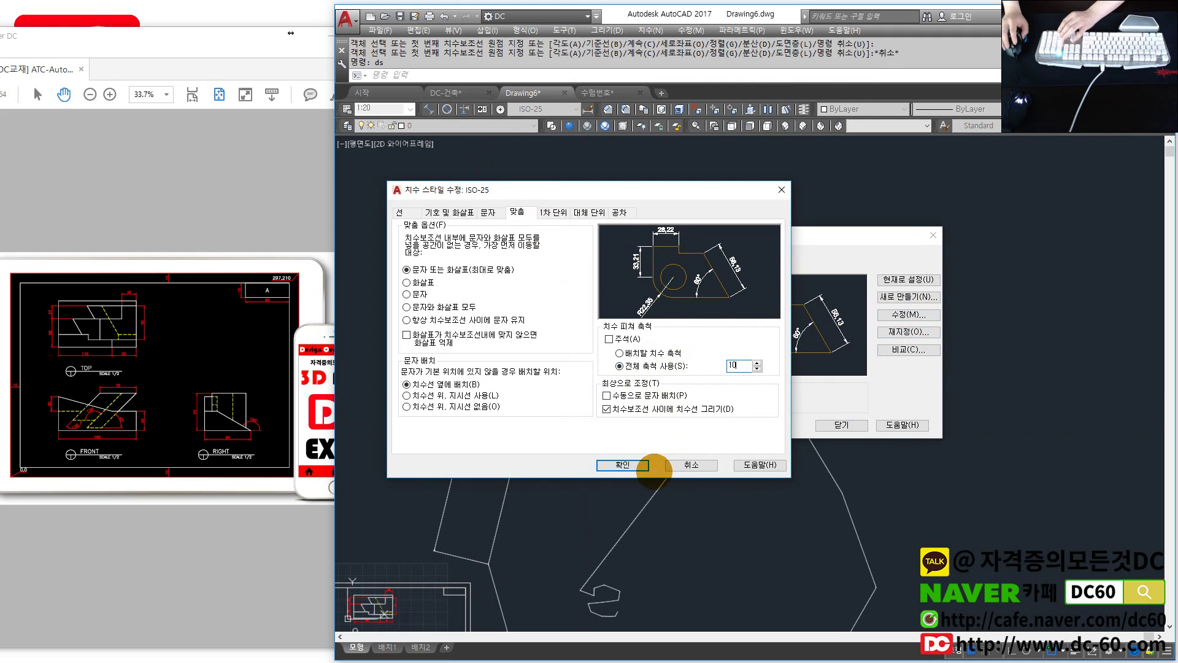
left_click(646, 466)
left_click(837, 423)
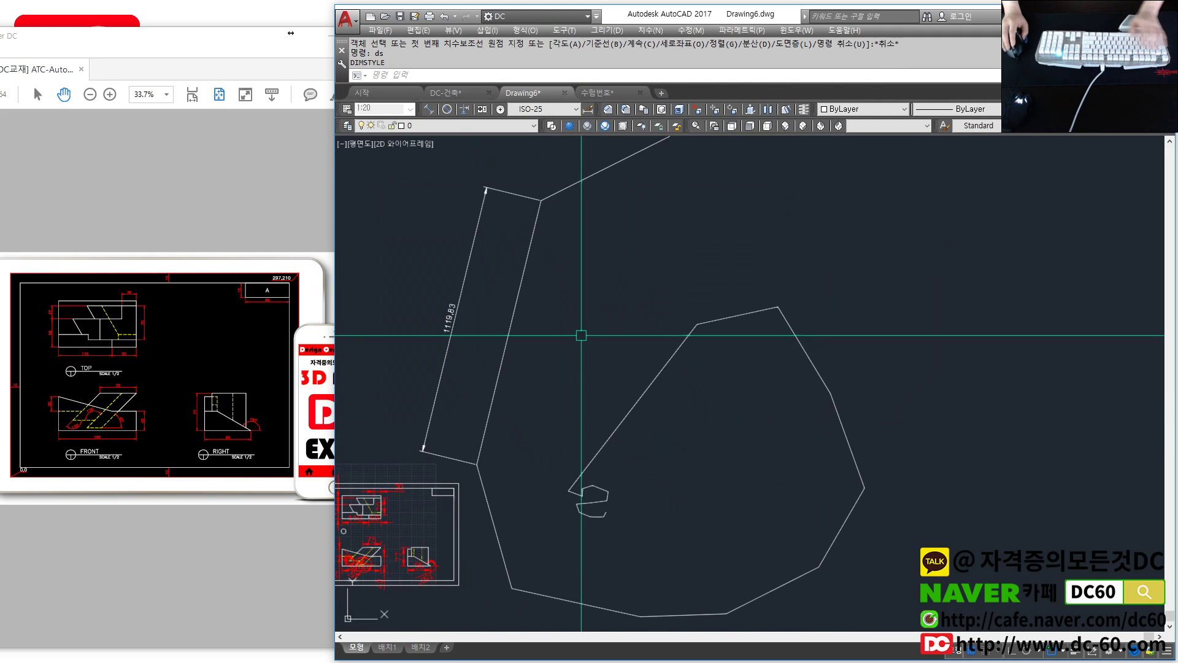
Add a vertical 37.55 linear dimension to the small hook shape.
scroll(596, 493, "up", 2)
type("w")
key("Return")
left_click(613, 505)
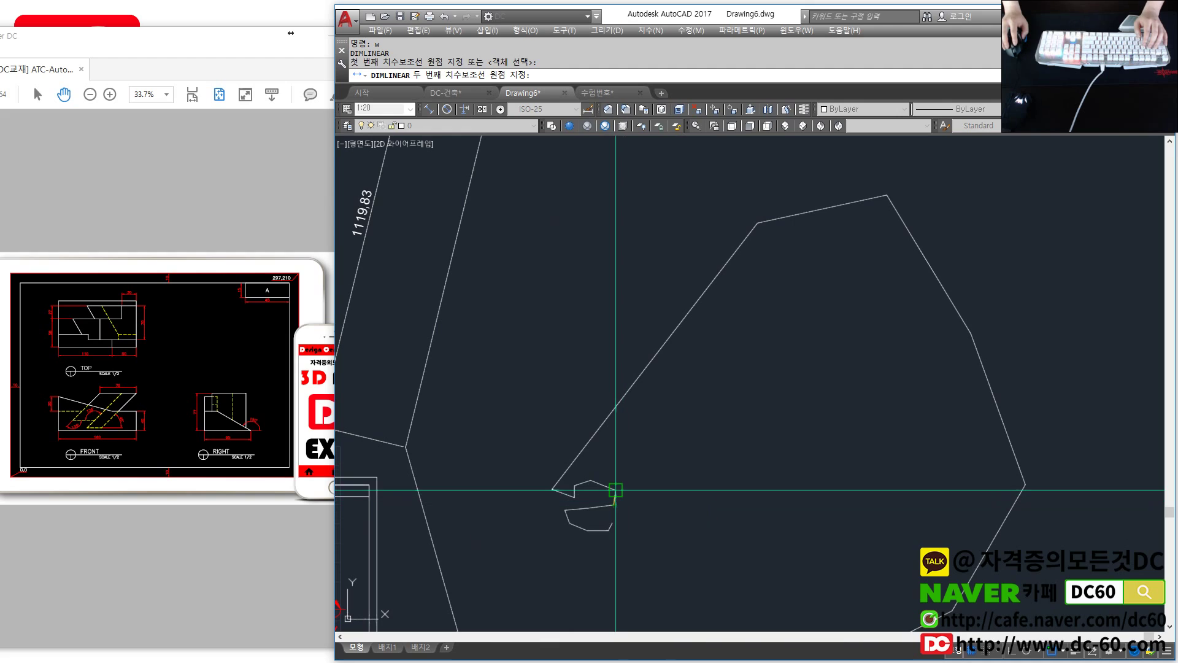
left_click(652, 485)
scroll(653, 489, "down", 2)
scroll(624, 467, "down", 2)
Move the whole dimensioned sketch to a new position.
scroll(548, 439, "down", 1)
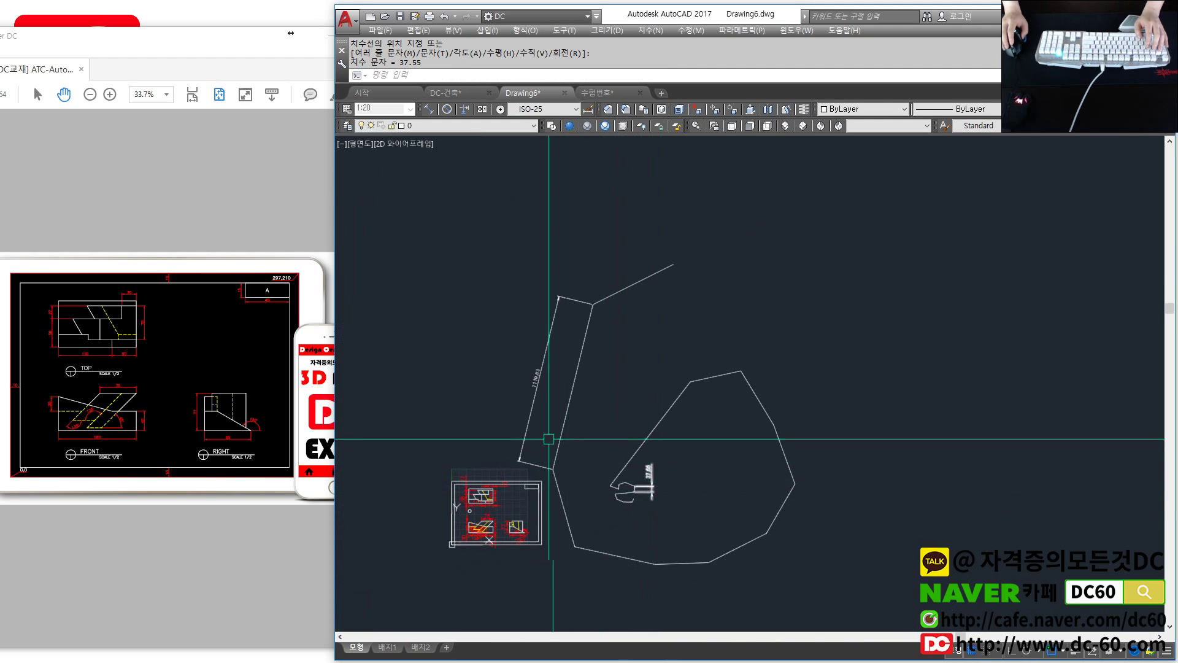
scroll(549, 439, "down", 1)
type("m")
key("Return")
left_click(555, 322)
left_click(721, 521)
left_click(618, 415)
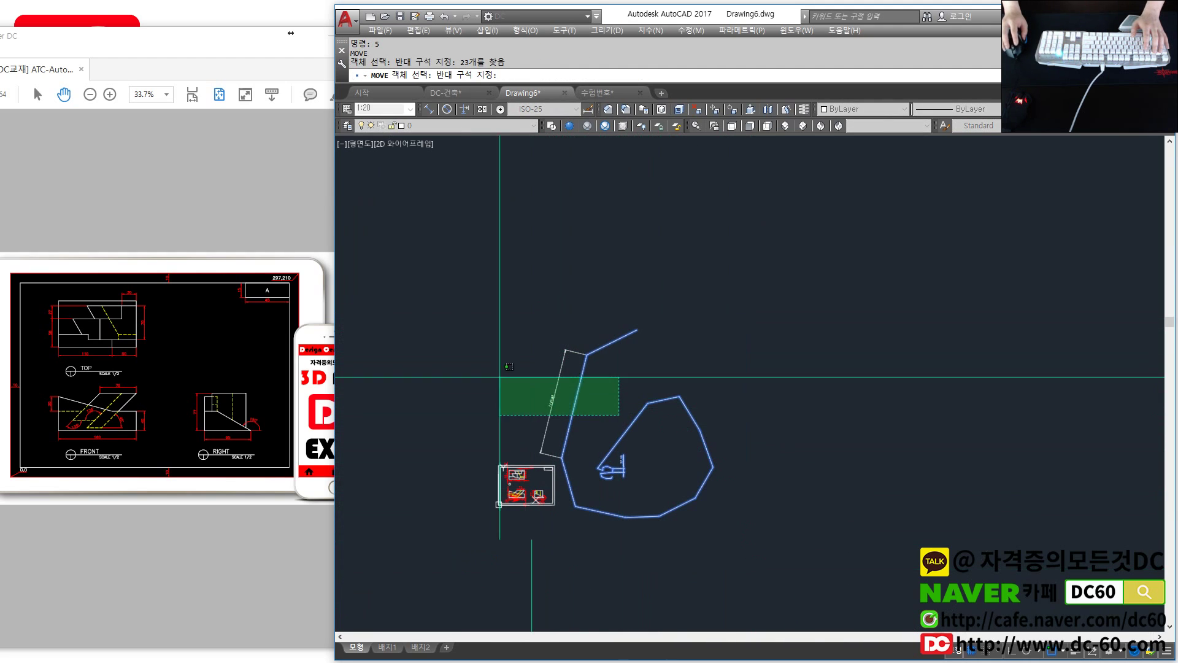
left_click(500, 376)
key("Return")
left_click(552, 399)
left_click(548, 376)
Draw a rectangular border around the sketch.
type("rec")
left_click(514, 523)
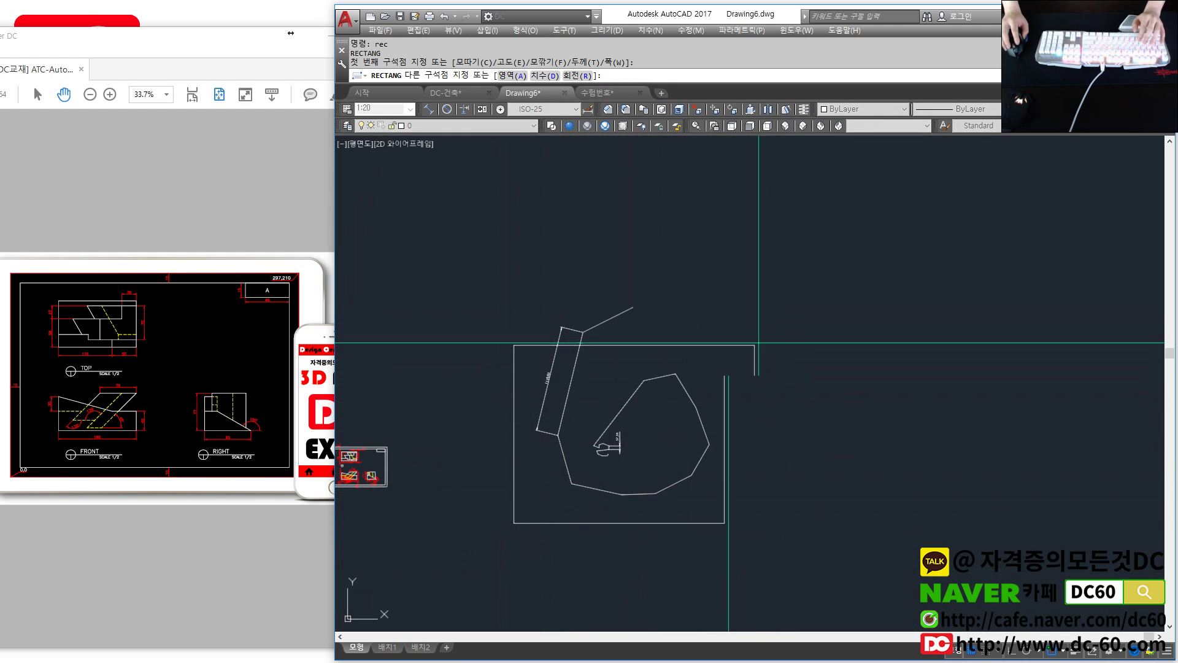
left_click(835, 297)
scroll(631, 408, "up", 2)
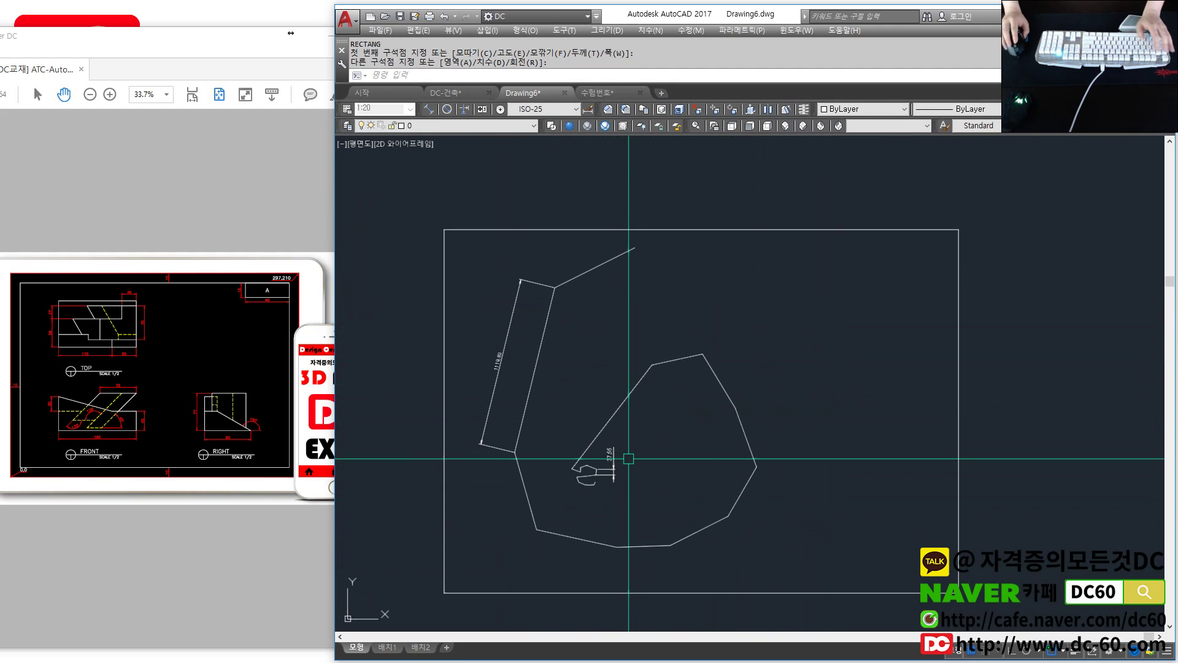
scroll(628, 458, "down", 2)
scroll(636, 452, "up", 2)
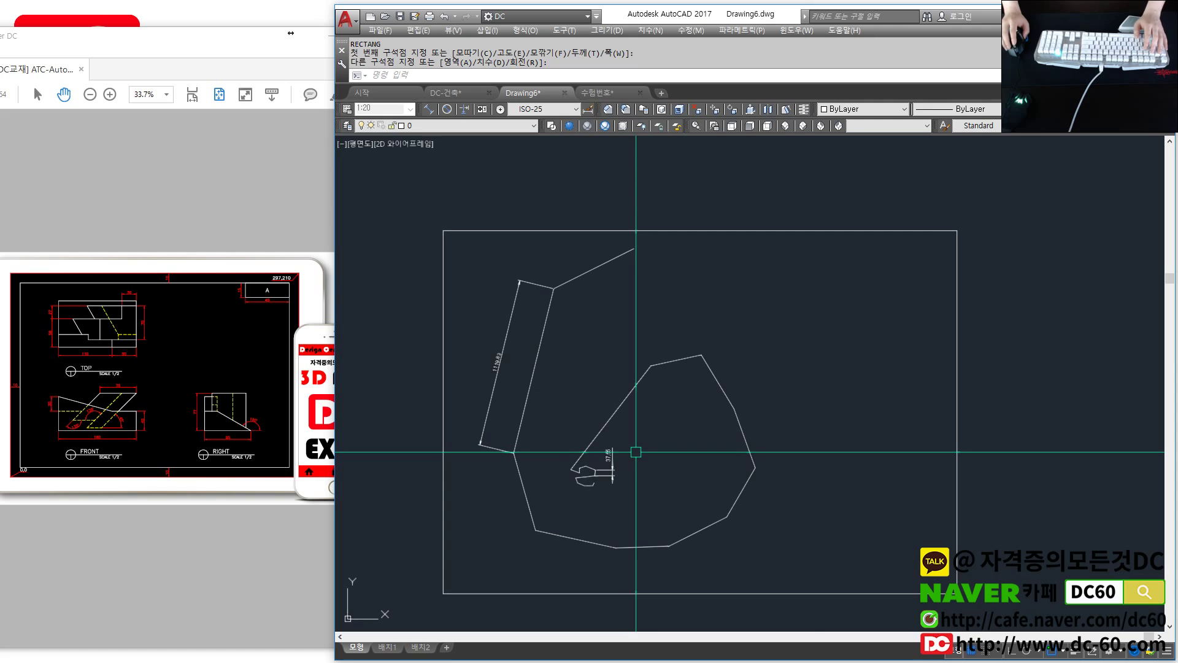
Copy the small hook shape with its 37.55 dimension to the right inside the border.
type("cc")
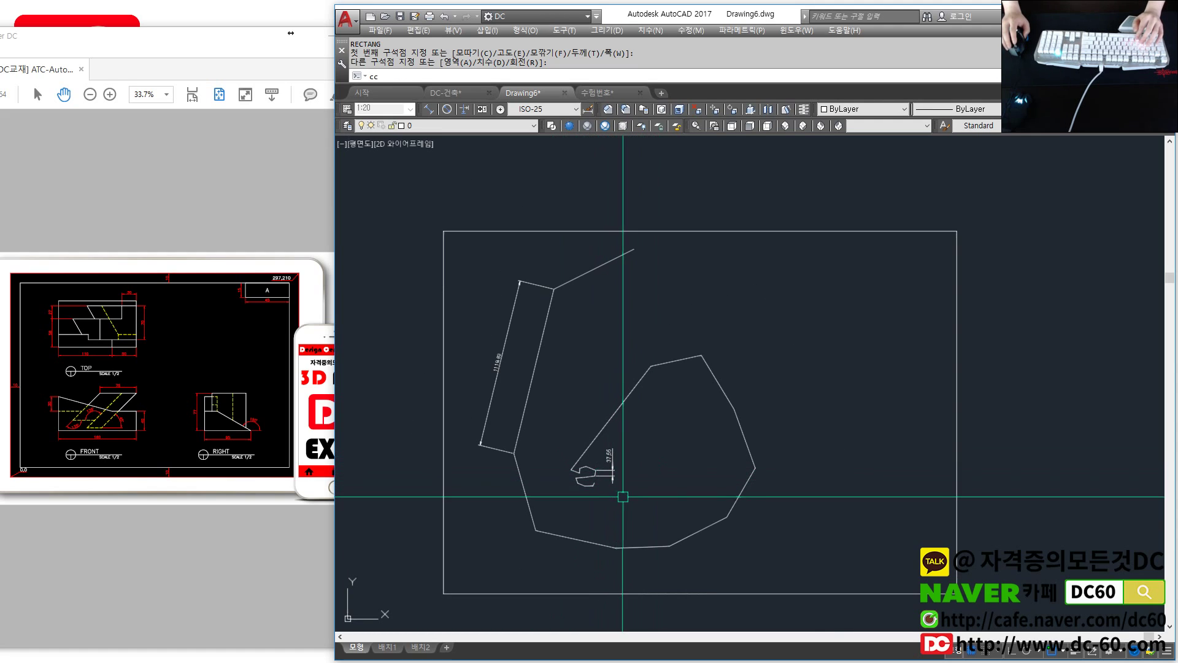
key("Return")
left_click_drag(540, 421, 646, 487)
key("Return")
left_click(612, 468)
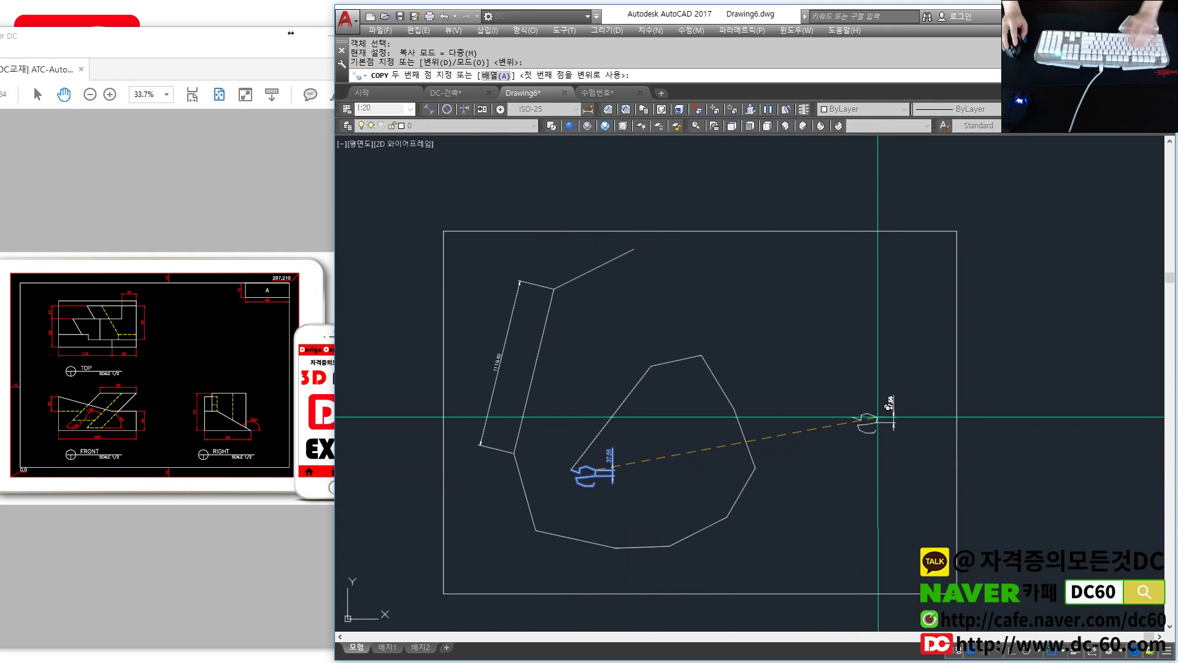
left_click(883, 404)
key("Escape")
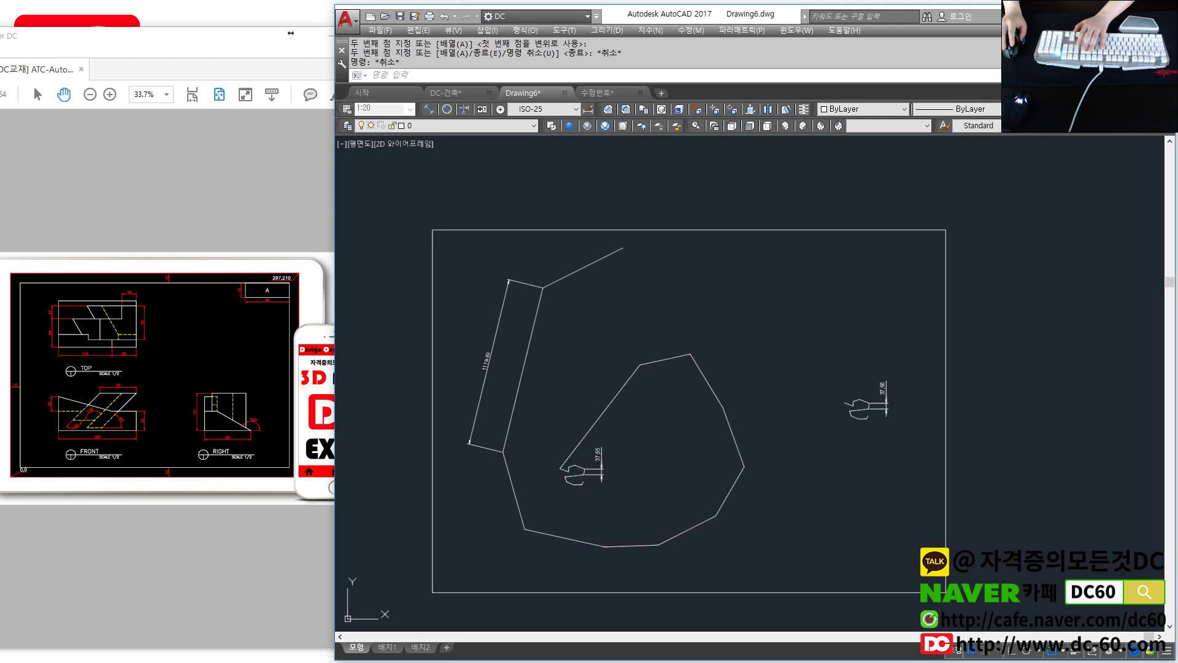
Open 8-동력전달장치-5-답안.dwg, zoom into its details, then switch back to Drawing6.
key("ctrl+o")
key("Return")
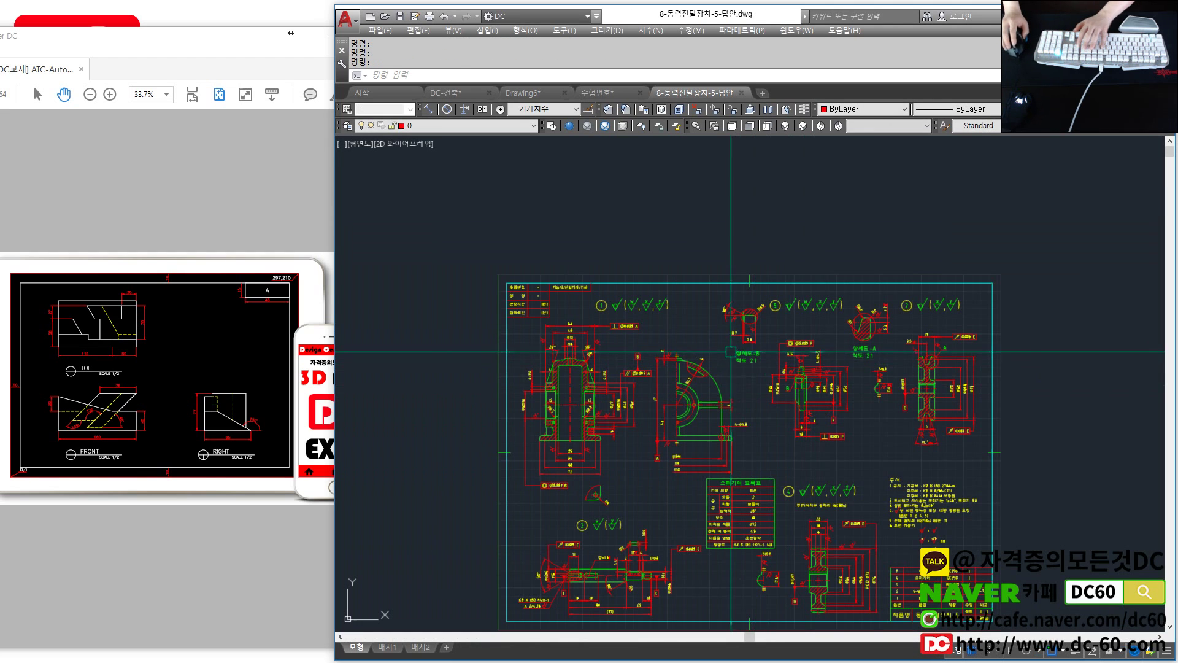
scroll(730, 352, "up", 5)
scroll(757, 315, "up", 2)
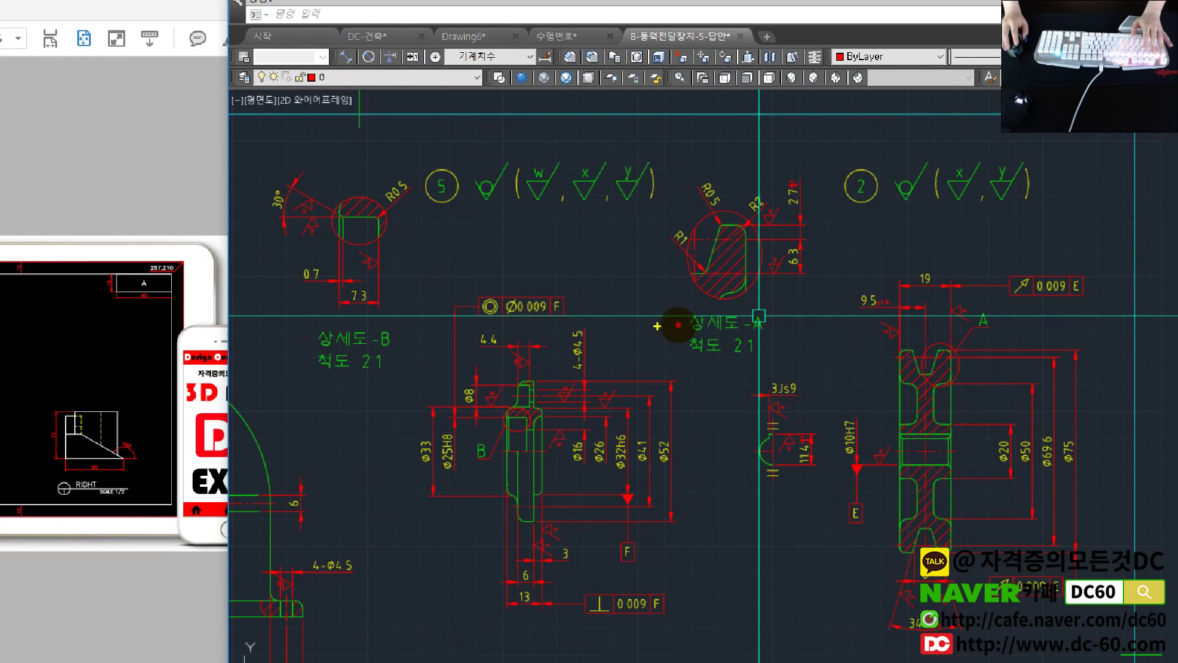
left_click_drag(574, 377, 698, 311)
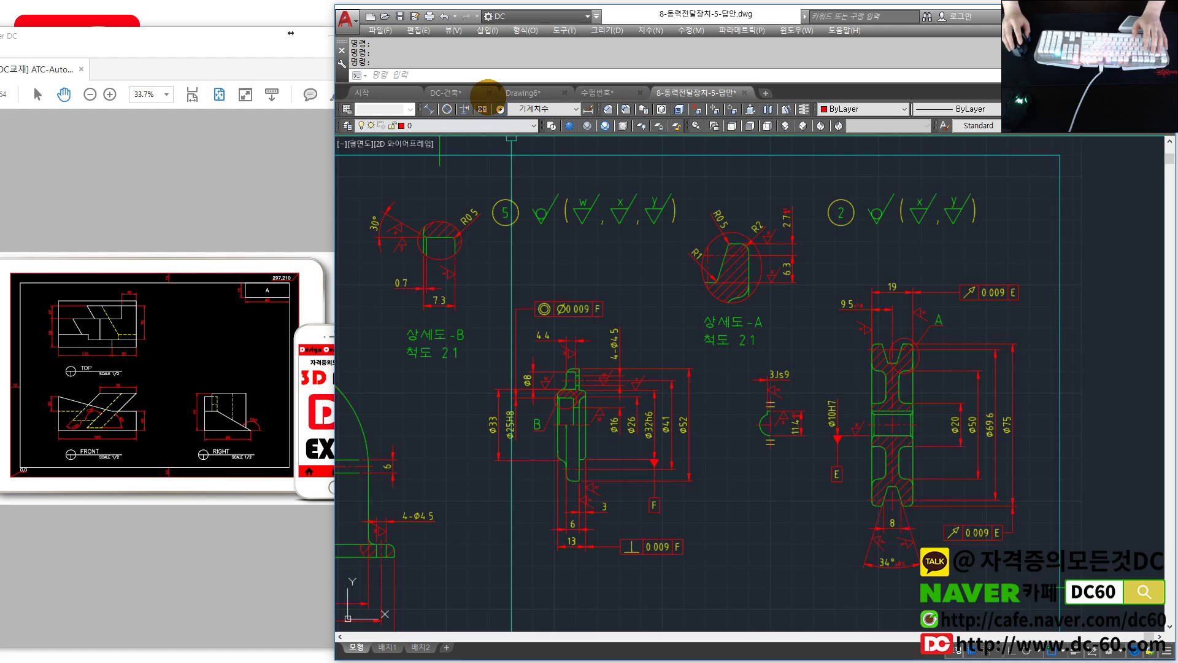
left_click(445, 93)
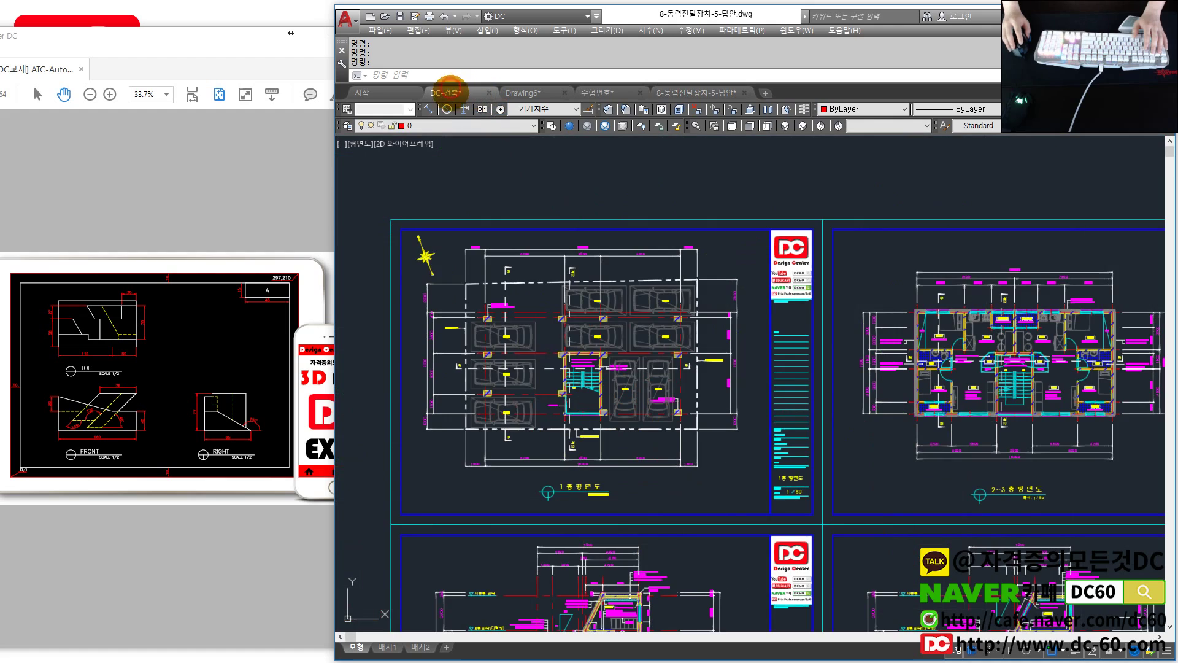
left_click(522, 93)
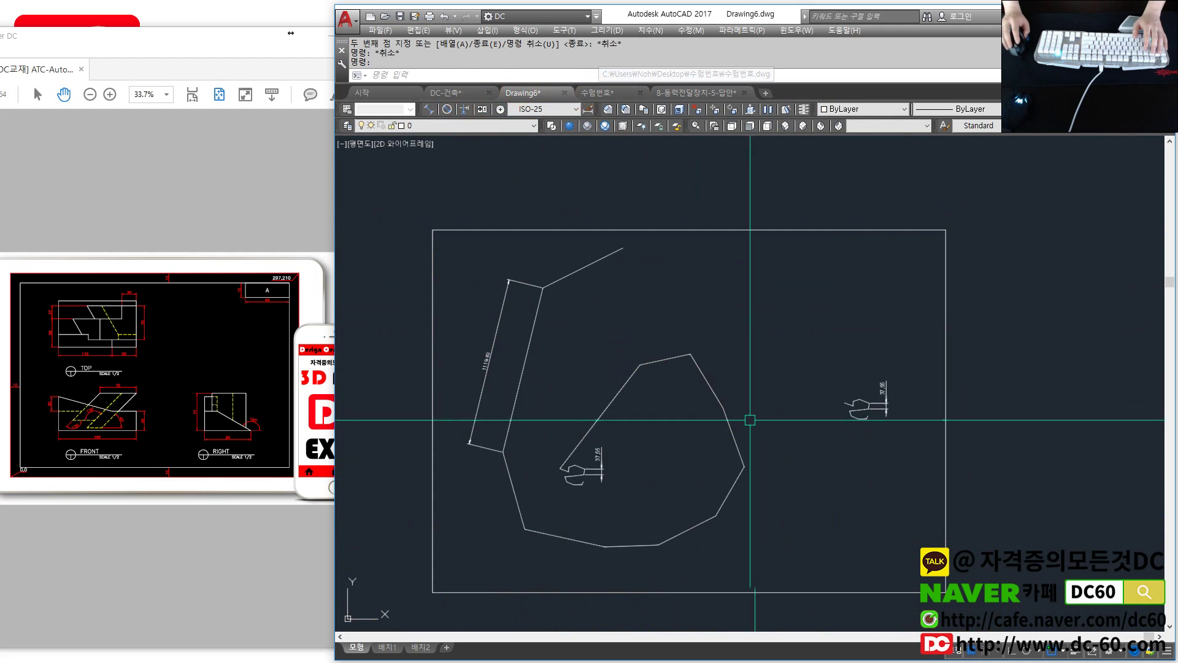
Start and cancel the SCALE and EXPLODE commands on the right copy.
type("sc")
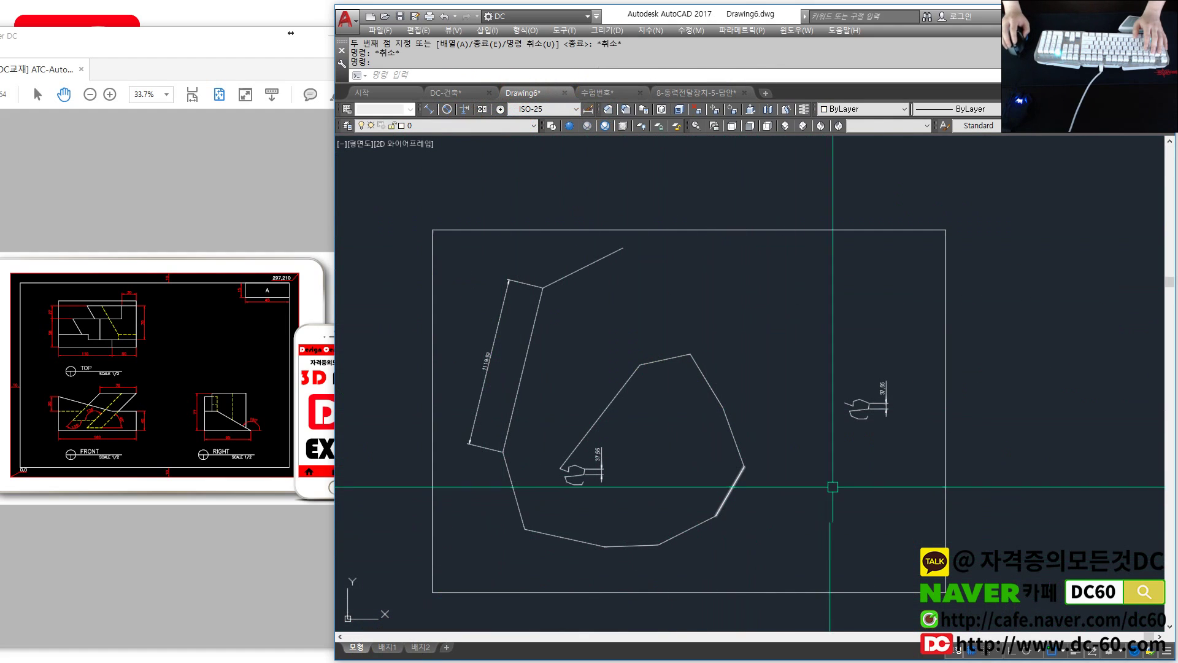
key("Escape")
type("x")
scroll(910, 430, "up", 2)
key("Return")
left_click(899, 441)
key("Escape")
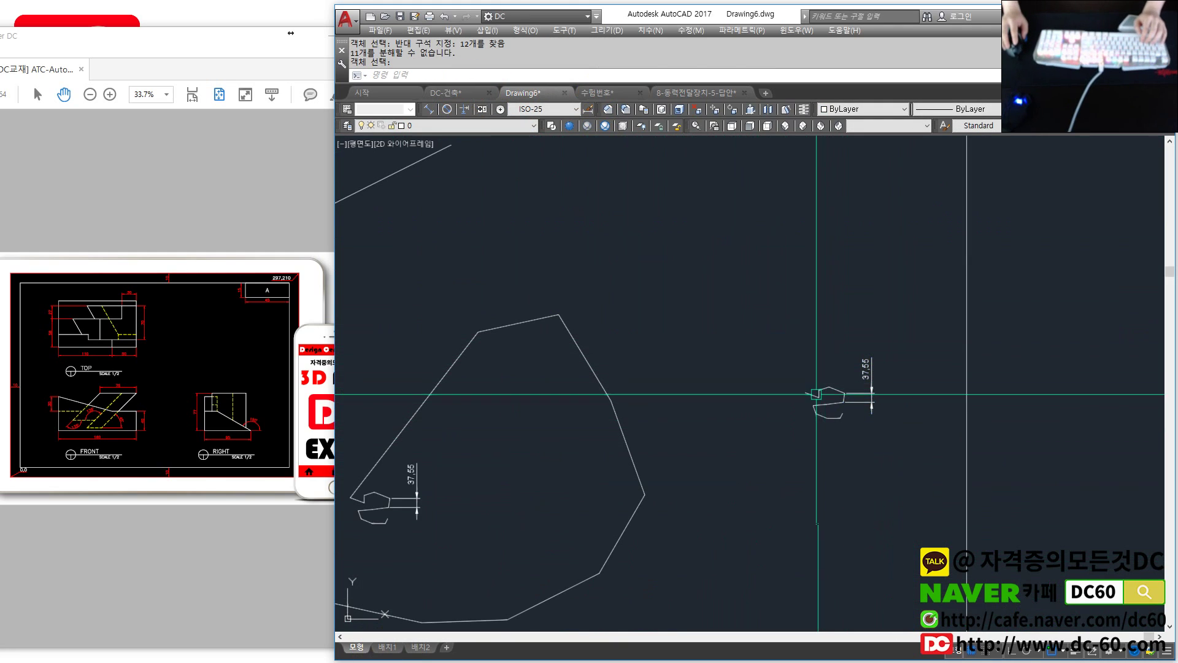
Scale the window-selected right detail by a factor of 3.
type("sc")
key("Return")
left_click(902, 452)
left_click(796, 398)
key("Return")
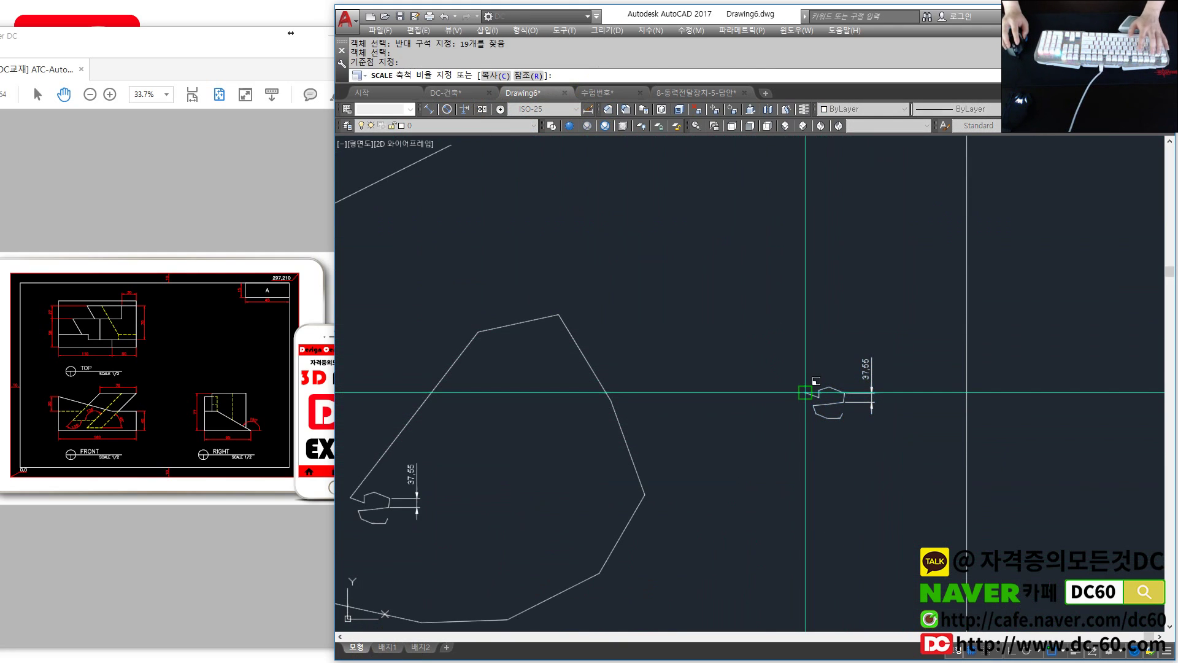
scroll(798, 399, "down", 2)
type("3")
key("Return")
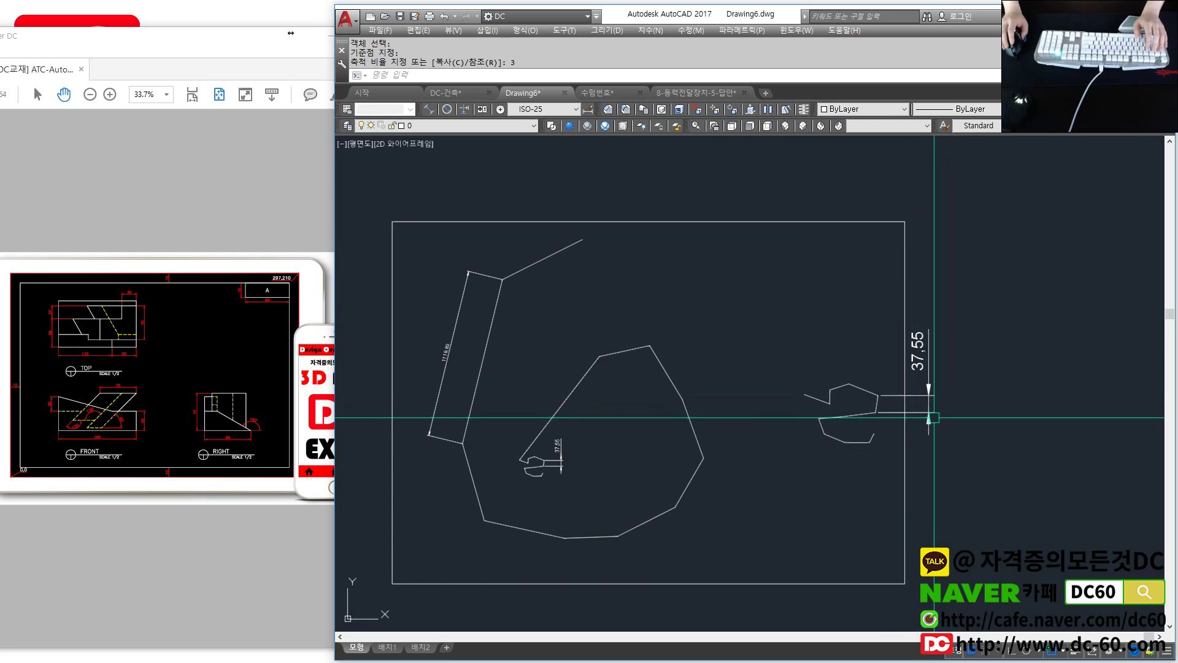
Undo the enlargement and abandon a mistaken second scale attempt.
key("ctrl+z")
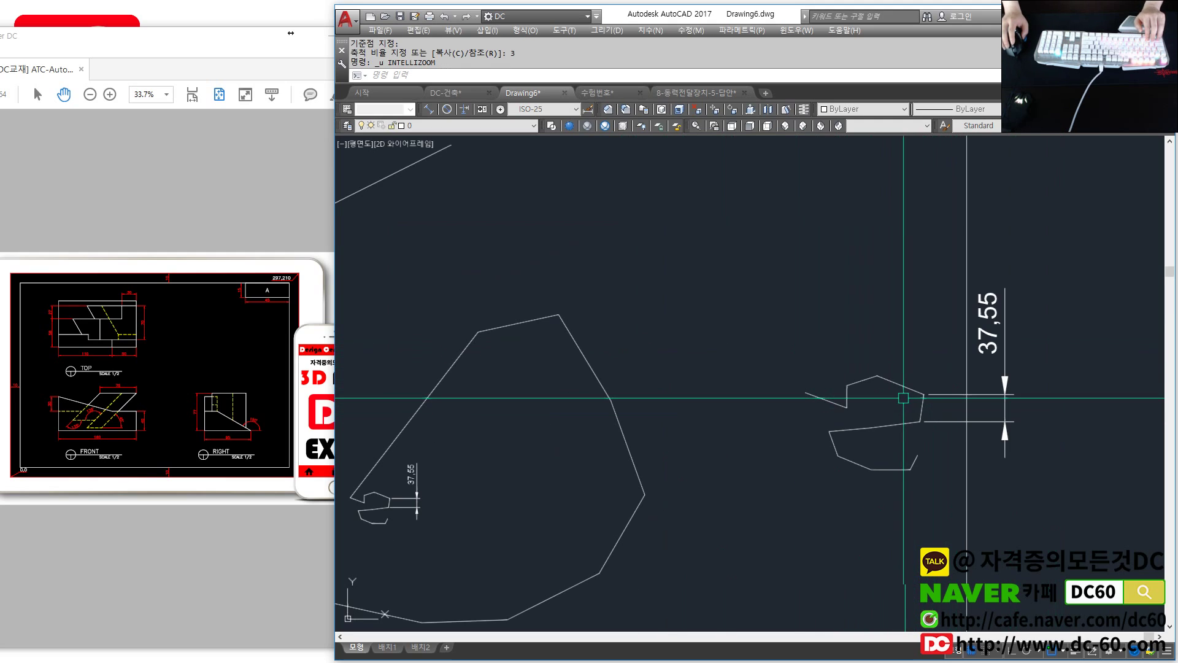
key("ctrl+z")
key("ctrl+z")
left_click(875, 394)
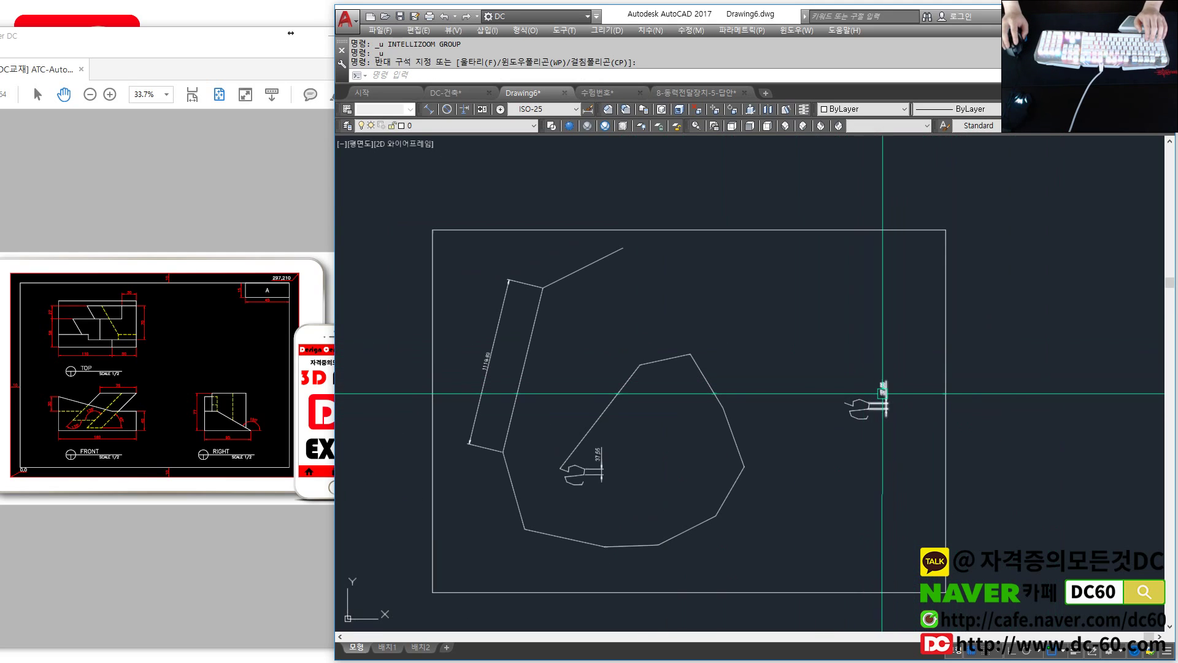
key("Escape")
scroll(874, 393, "up", 2)
type("as")
key("Return")
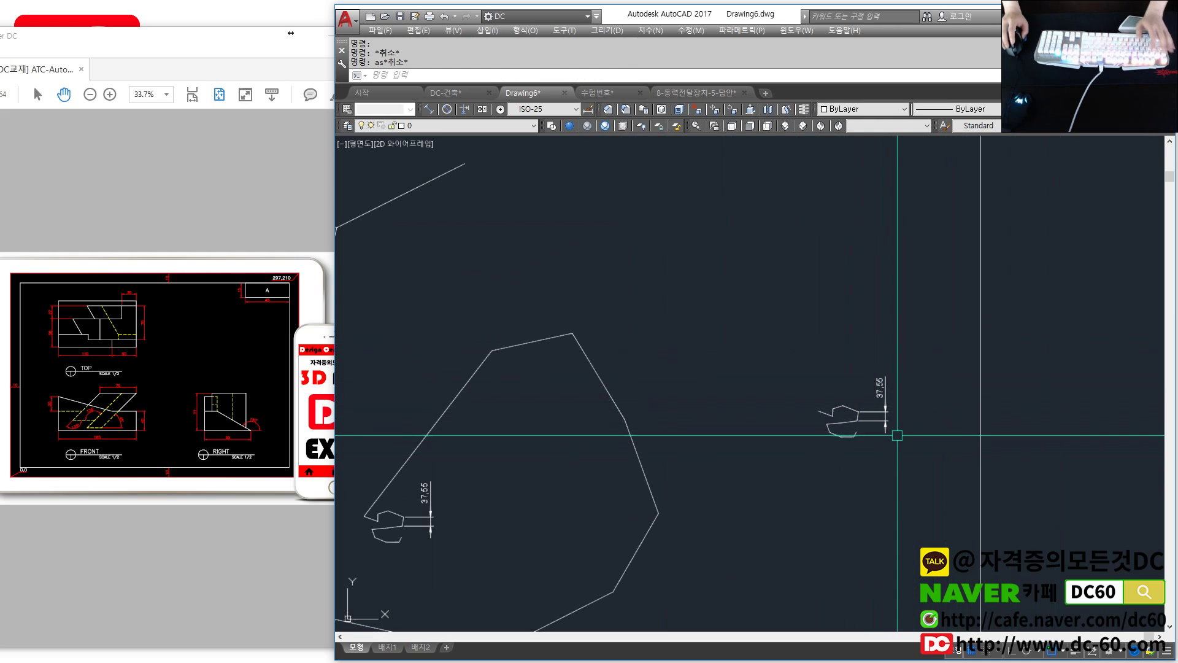
left_click(884, 435)
left_click(779, 350)
key("Return")
type("33")
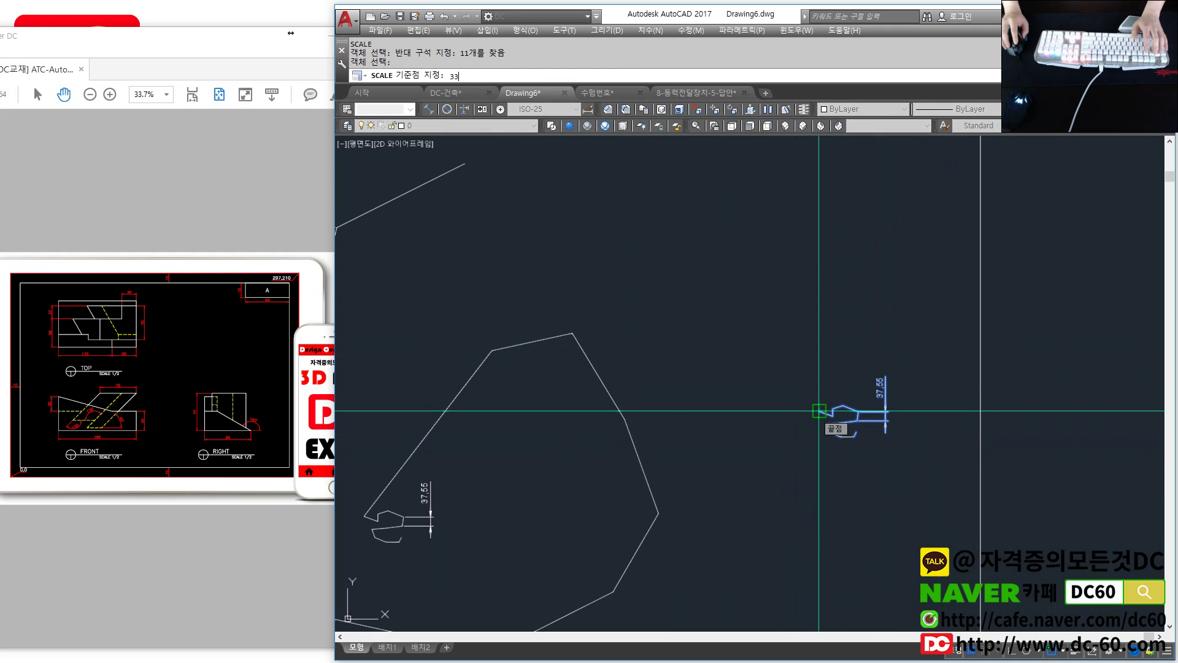
key("Escape")
Rescale the right detail by 3 from a picked base point so it reads 112.66.
type("sc")
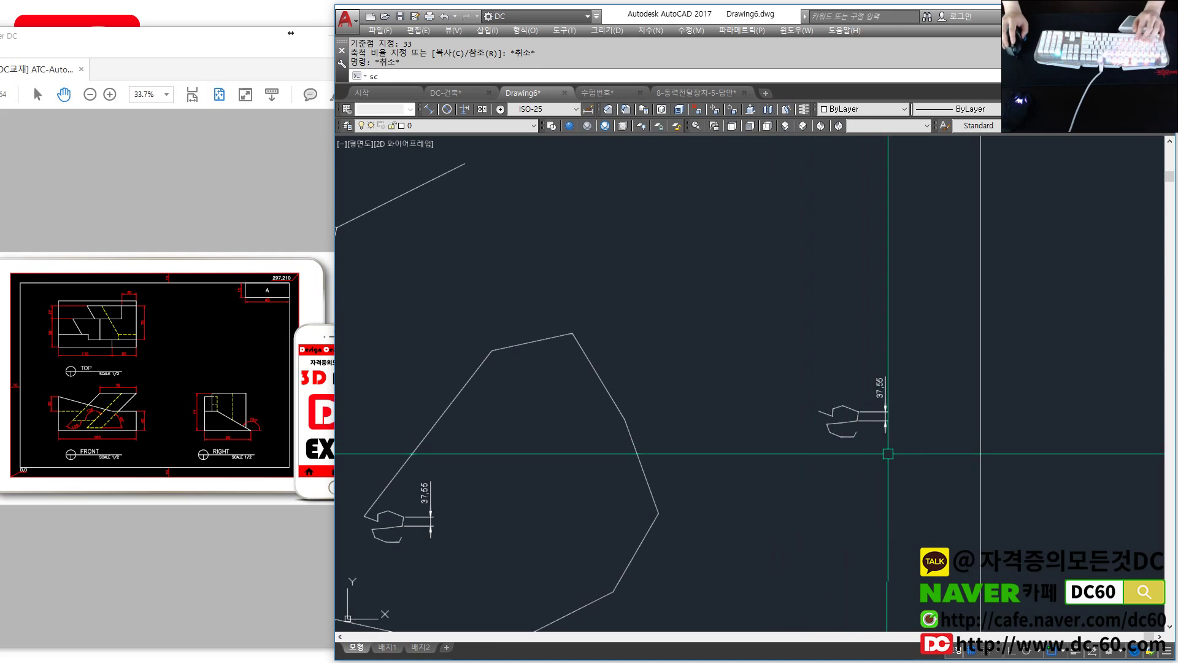
key("Return")
left_click(895, 454)
left_click(810, 352)
key("Return")
left_click(821, 409)
type("3")
key("Return")
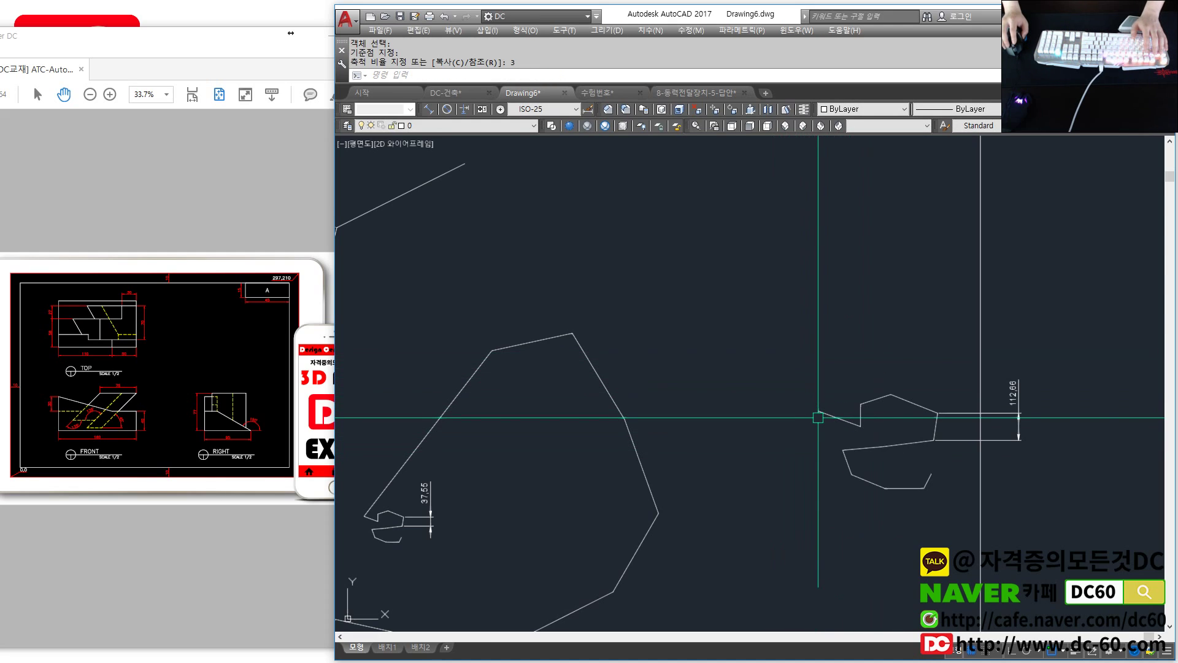
scroll(958, 480, "up", 3)
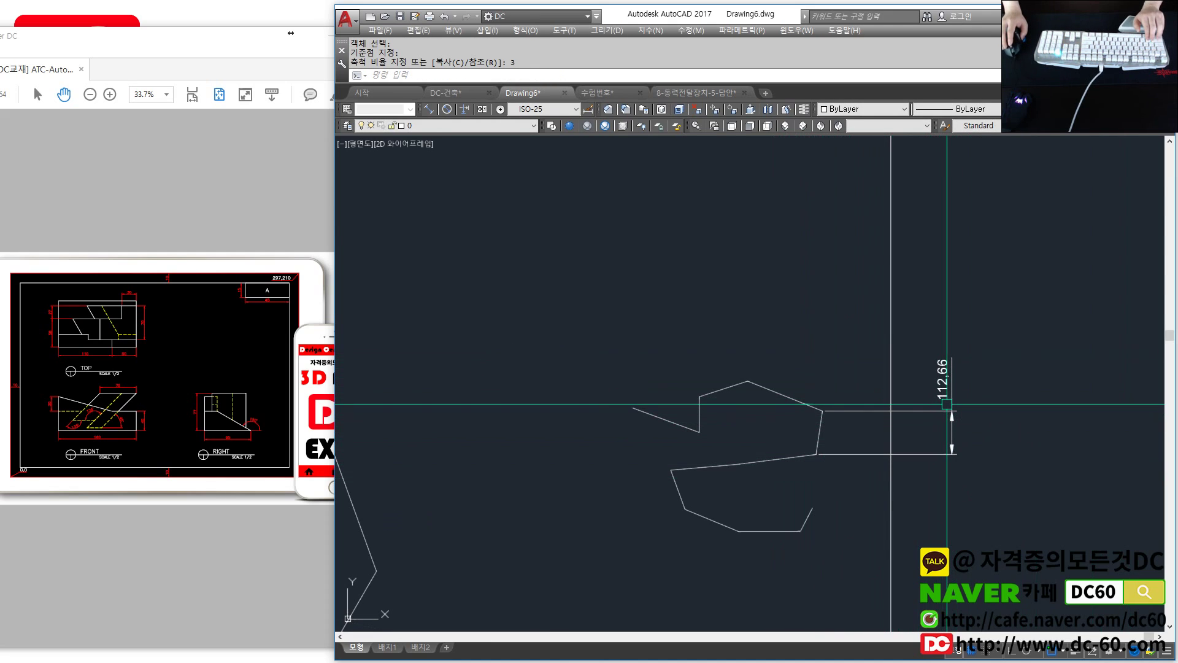
key("ctrl+z")
Switch to the 배치1 layout and start a two-viewport MVIEW, then cancel it.
left_click(387, 647)
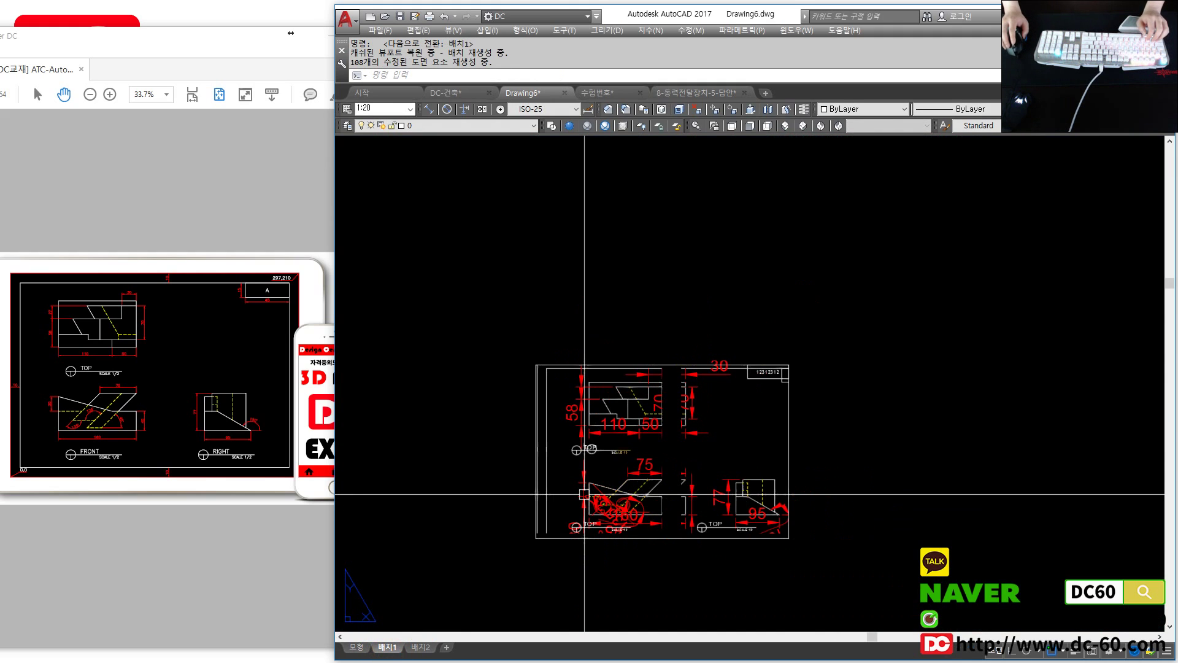
left_click(361, 647)
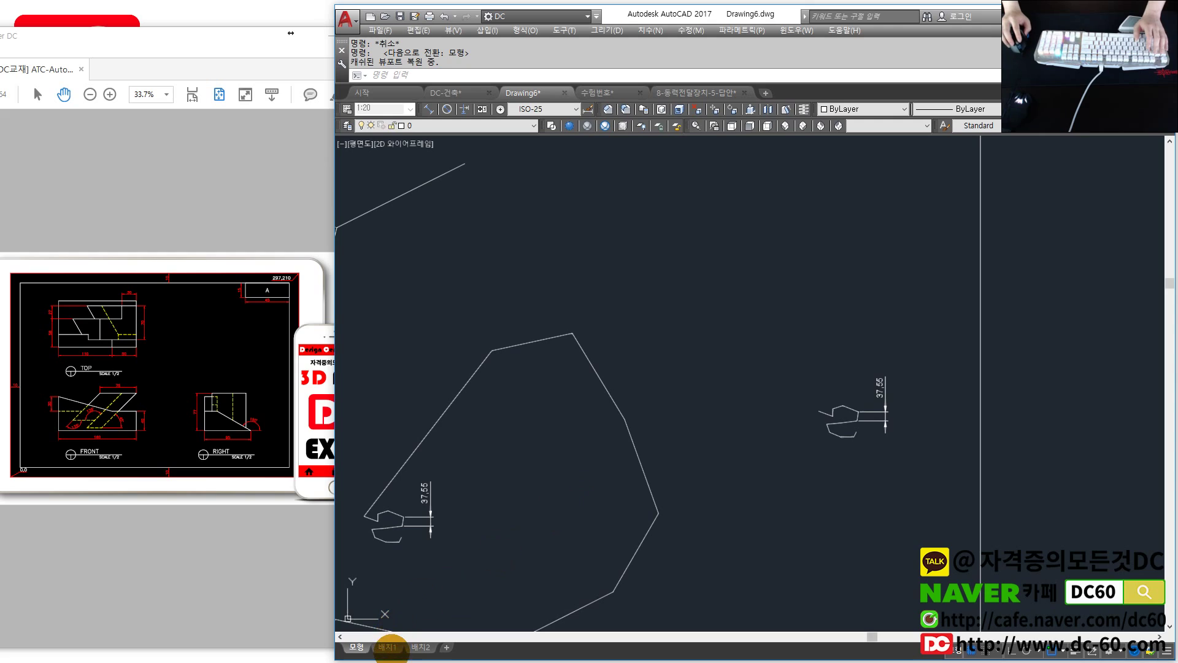
left_click(389, 647)
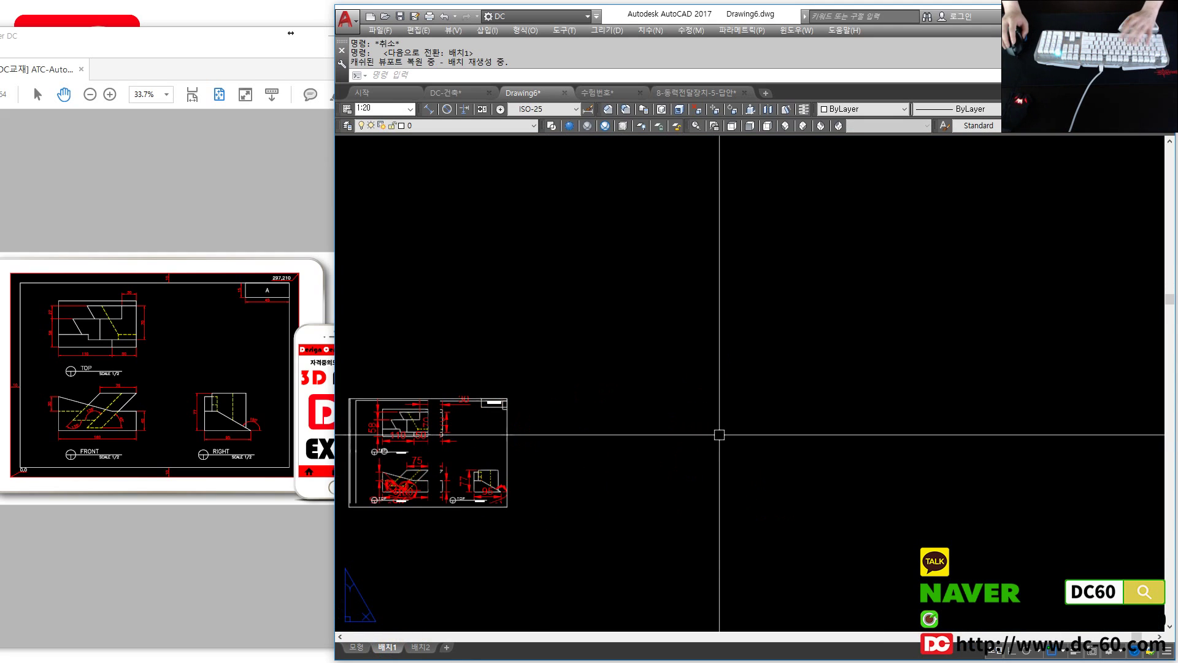
type("mv")
key("Return")
type("2")
key("Return")
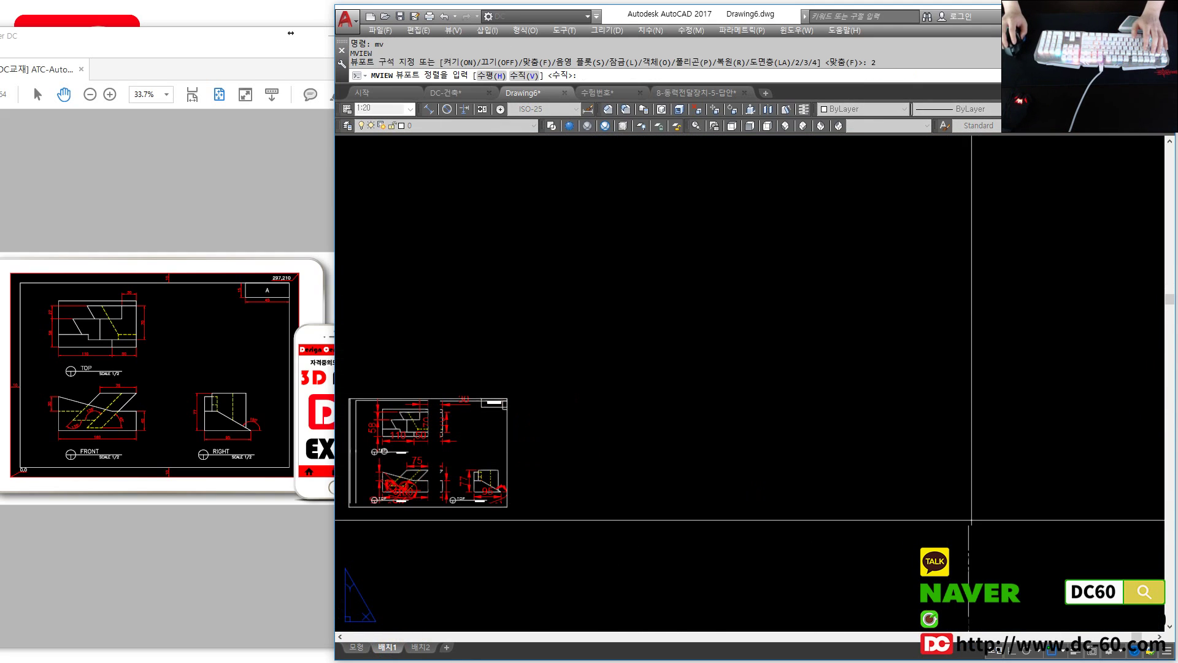
key("Escape")
Retry the two-viewport command, cancel it, and pan the layout sheet into view.
type("v")
key("Return")
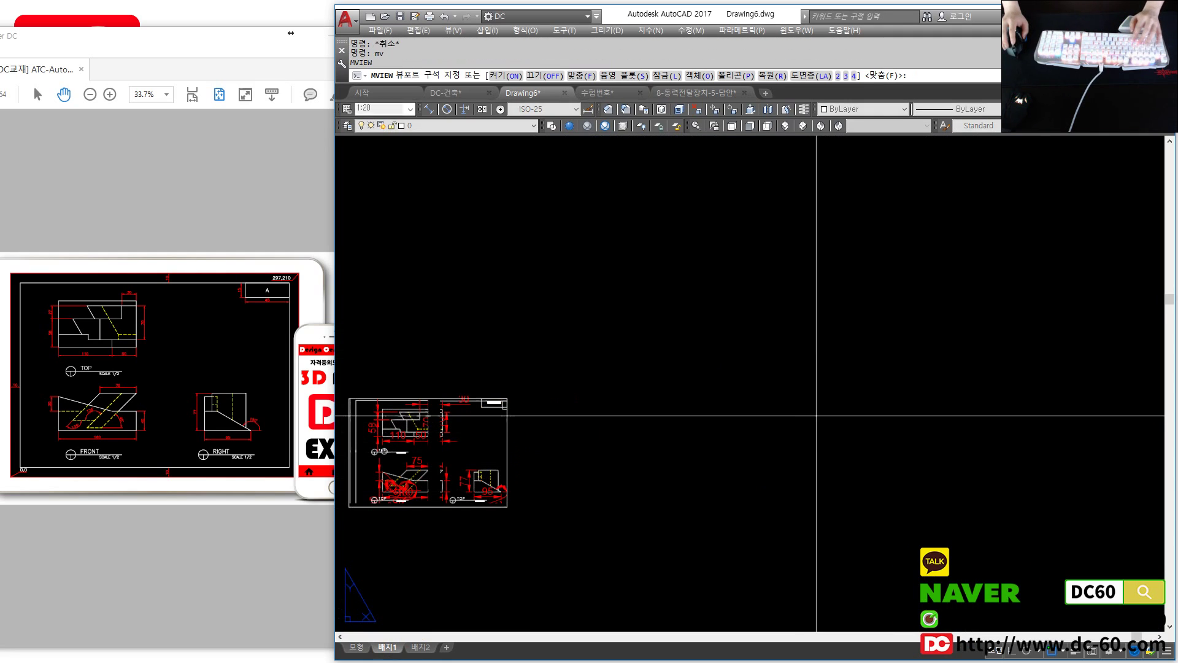
type("2")
key("Return")
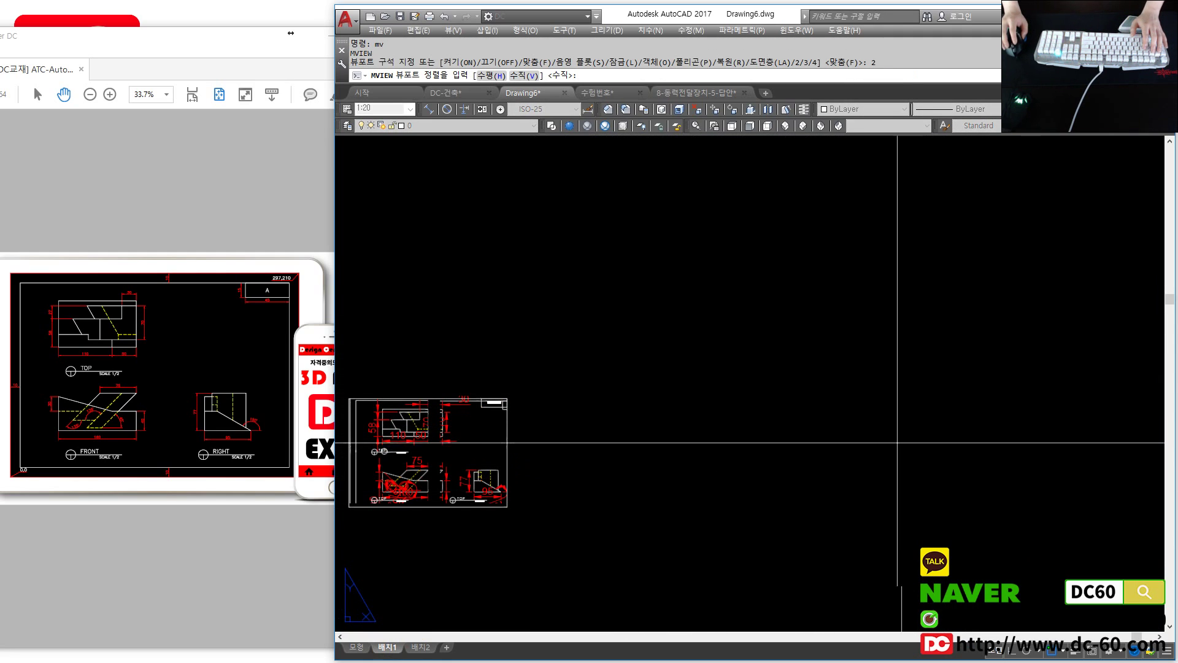
scroll(905, 425, "down", 2)
key("Escape")
middle_click_drag(819, 421, 751, 405)
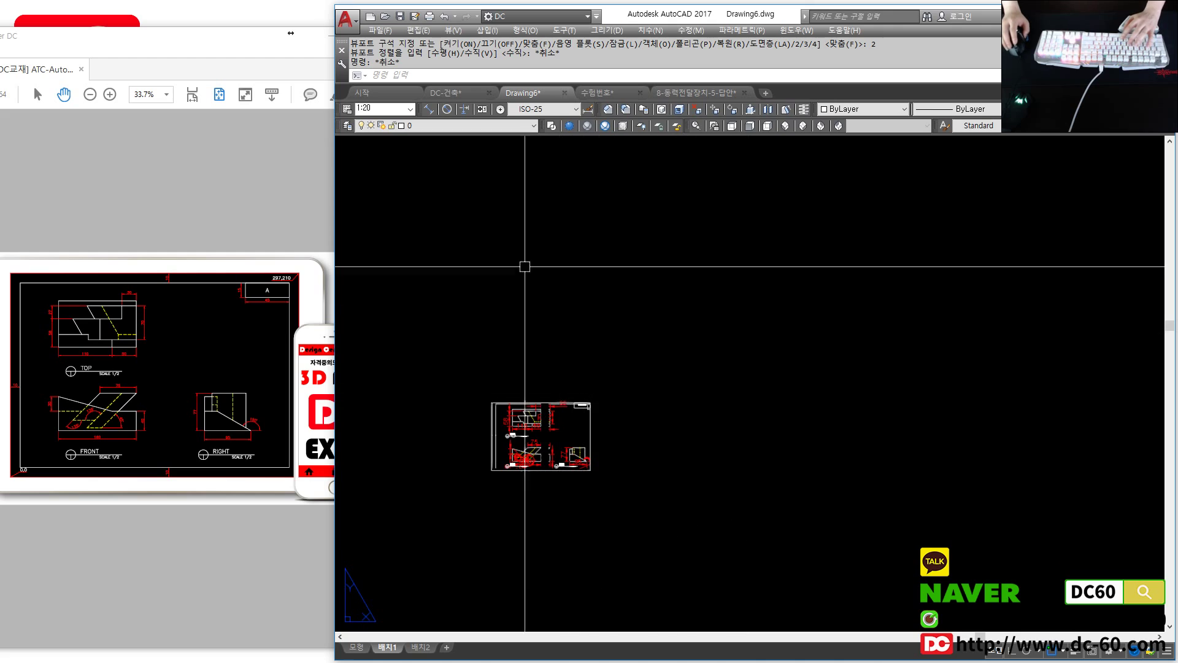
left_click(420, 125)
key("Escape")
Create two vertical (둘: 수직) viewports across a drawn rectangle on the sheet.
left_click(347, 109)
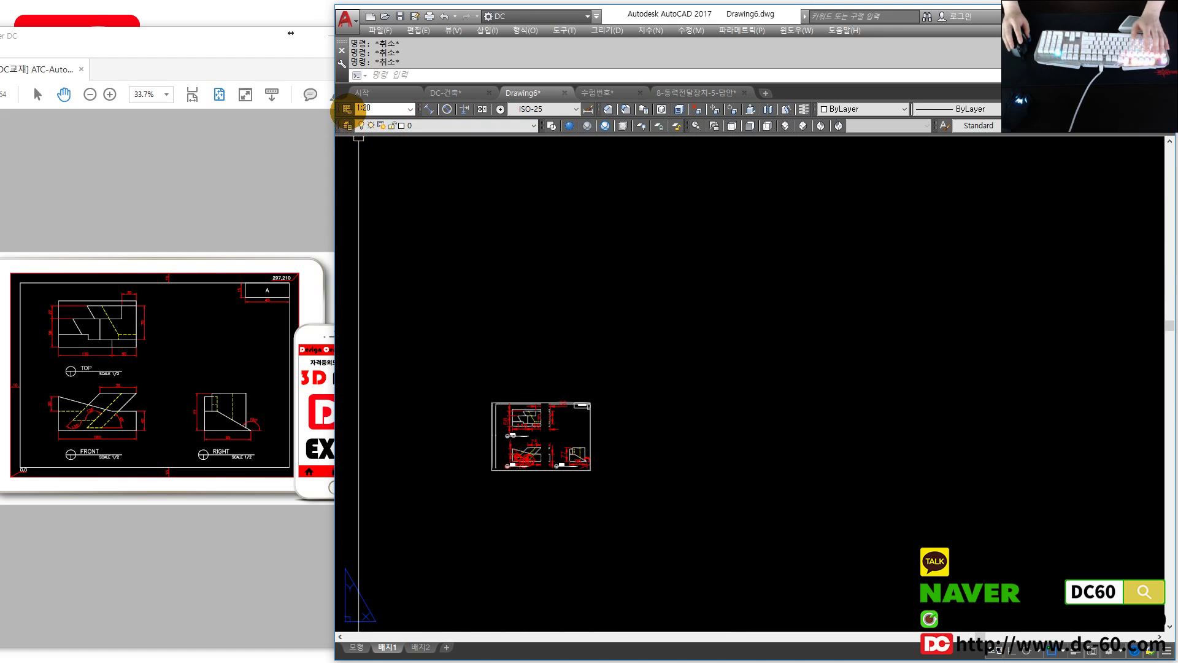
left_click(426, 292)
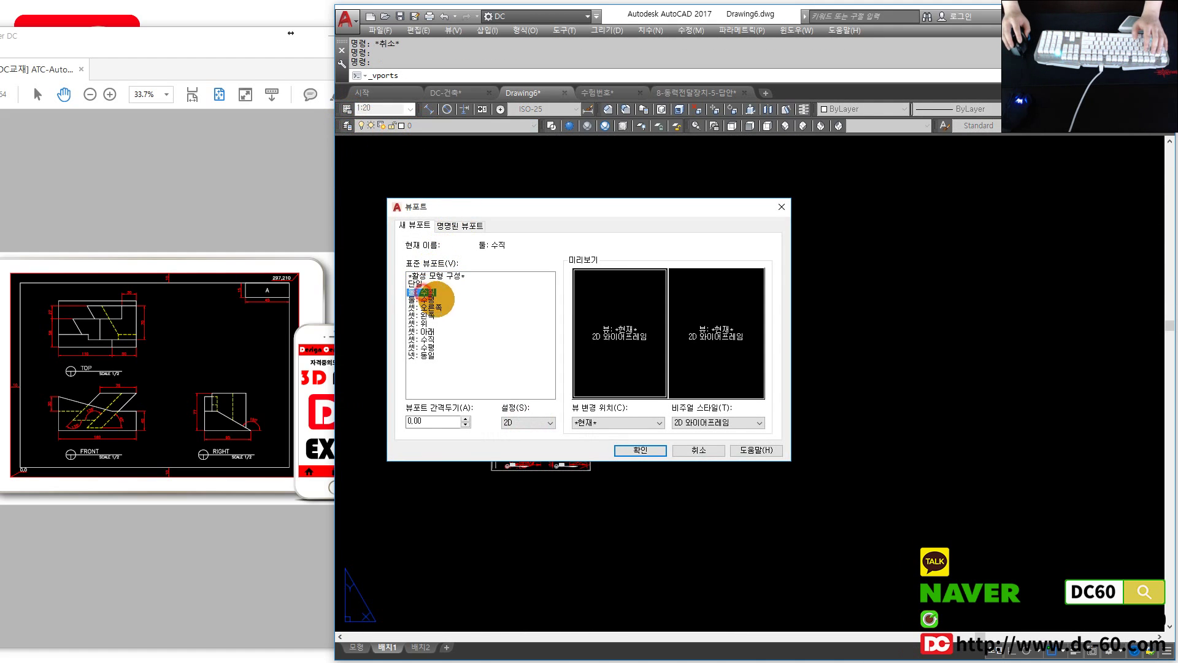
left_click(655, 447)
left_click(611, 311)
left_click(842, 500)
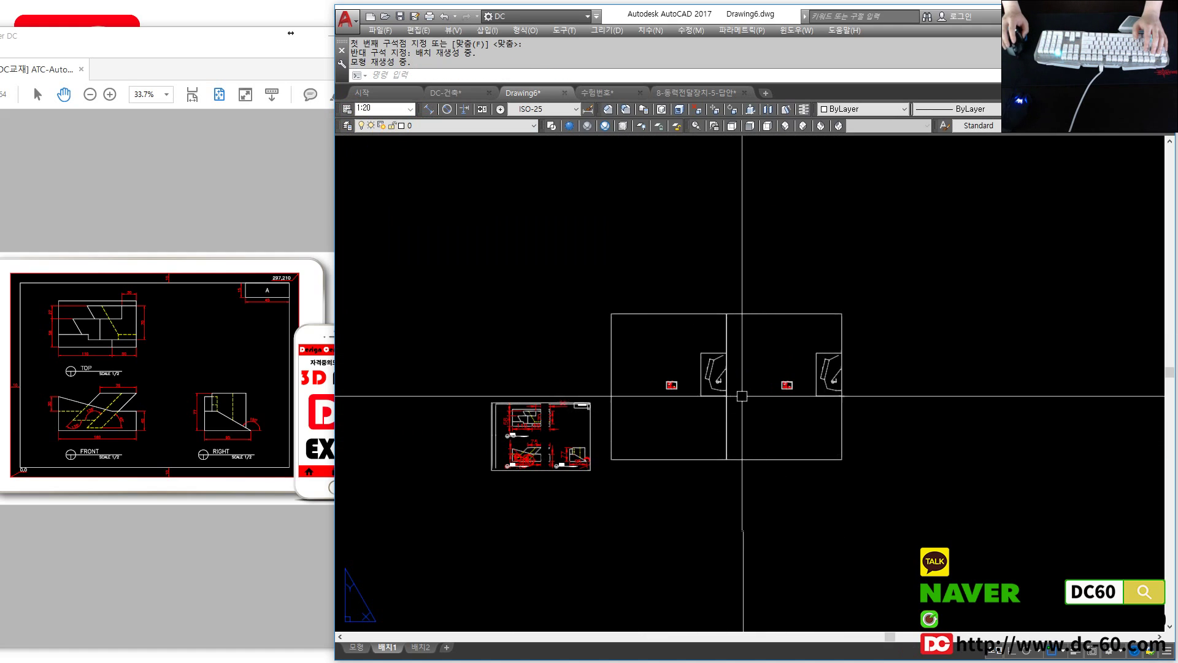
Zoom the left viewport to frame the whole irregular sketch.
scroll(744, 395, "up", 4)
scroll(642, 379, "down", 3)
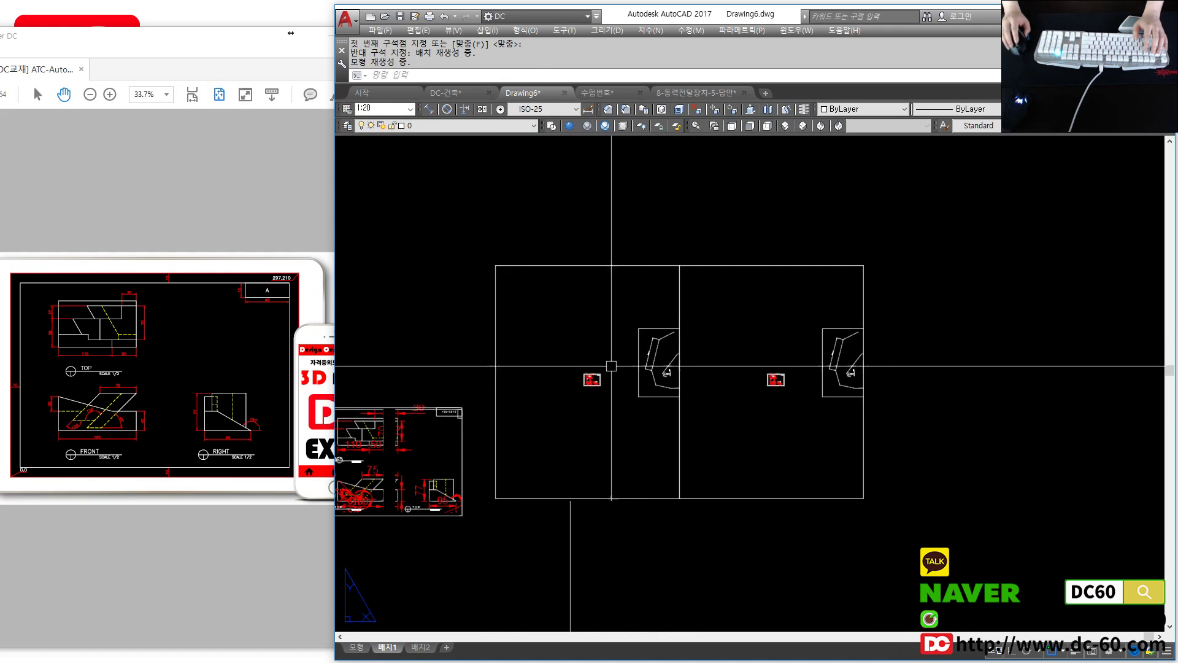
double_click(660, 376)
scroll(631, 376, "up", 2)
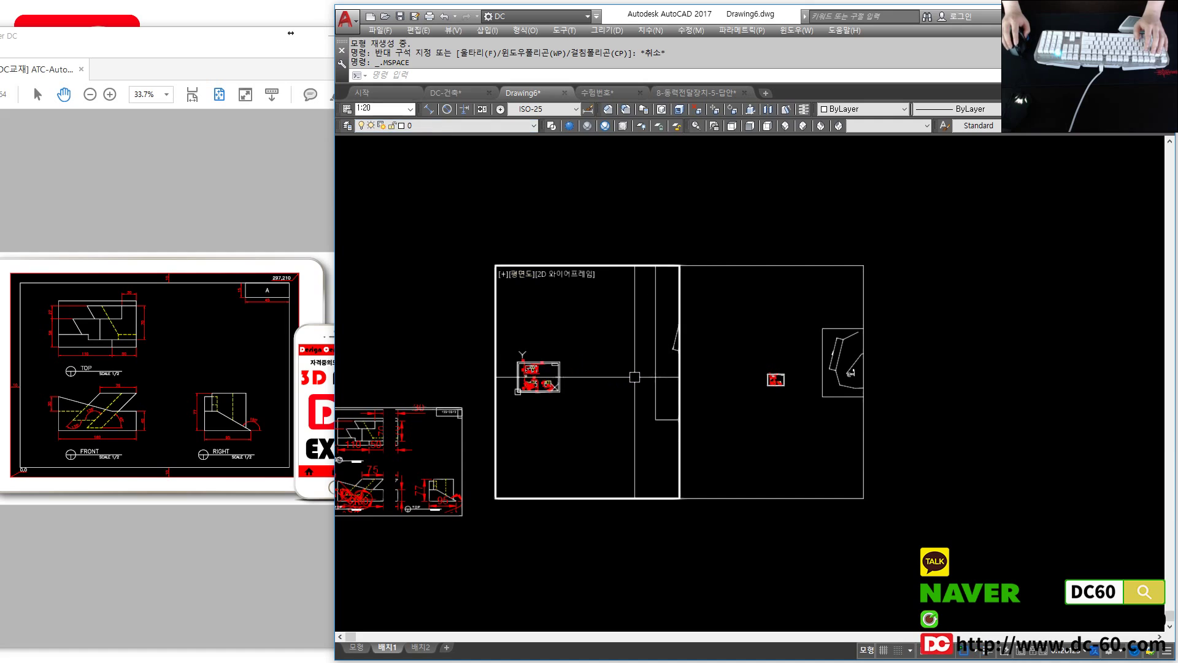
scroll(608, 390, "up", 2)
scroll(586, 401, "up", 2)
scroll(567, 415, "up", 2)
scroll(567, 415, "up", 2)
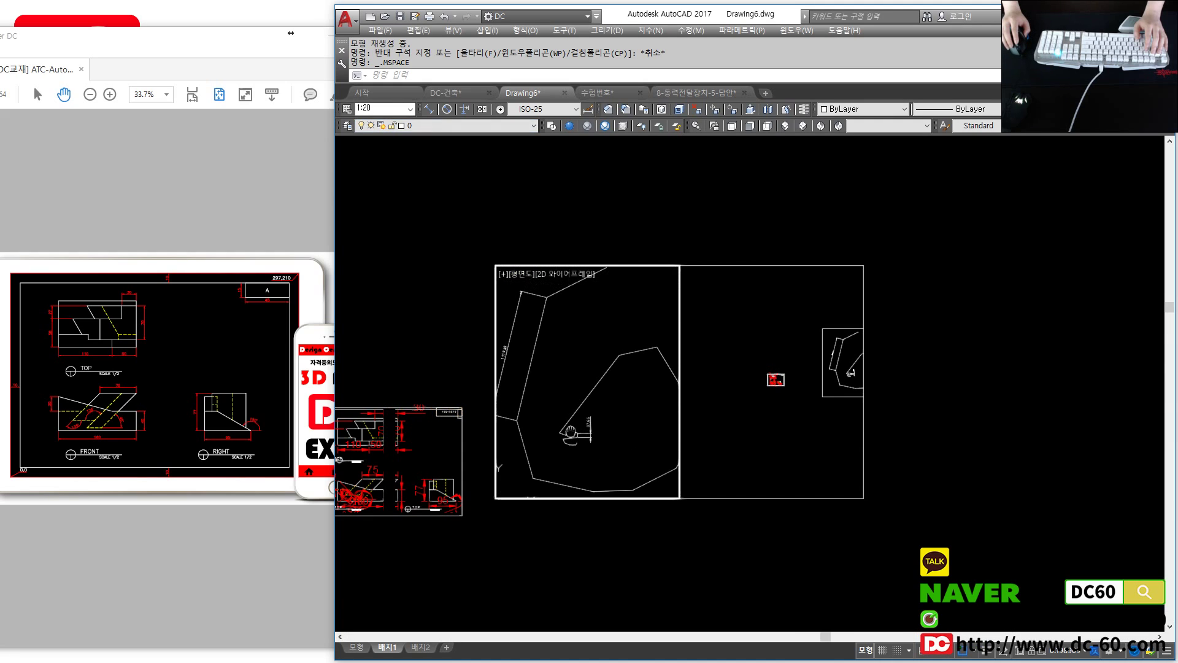
scroll(571, 426, "down", 2)
Zoom and pan the right viewport onto the 37.55 hook detail, then return to paper space.
left_click(796, 405)
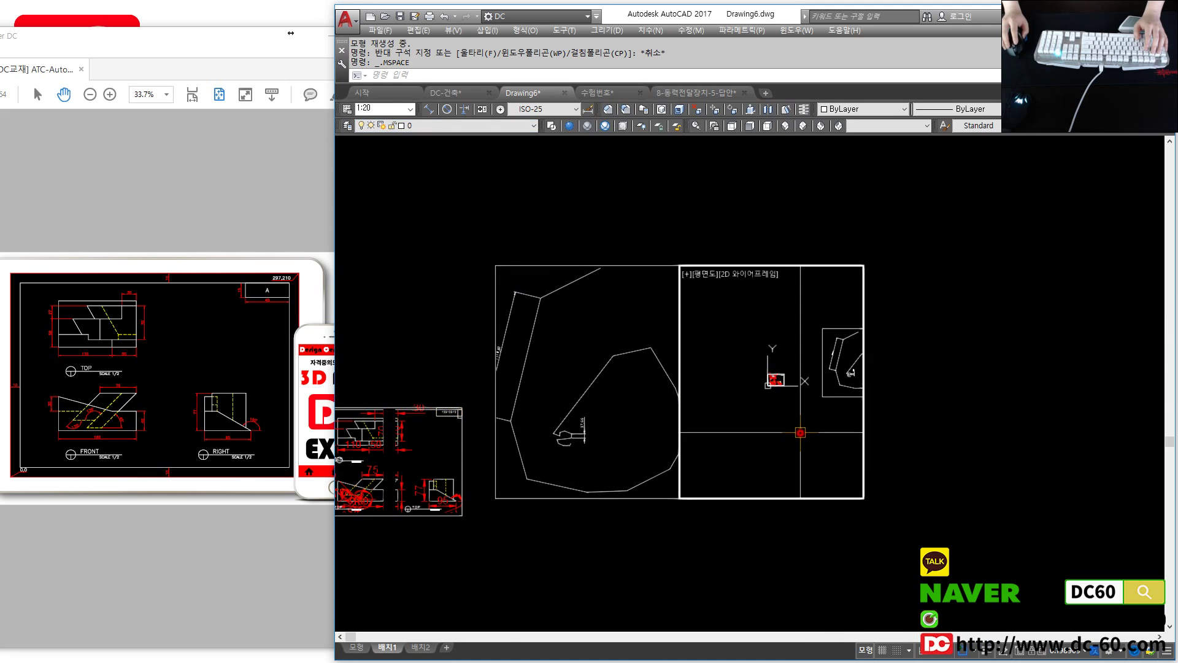
scroll(762, 387, "up", 2)
scroll(757, 343, "up", 2)
scroll(758, 335, "up", 2)
scroll(767, 374, "up", 3)
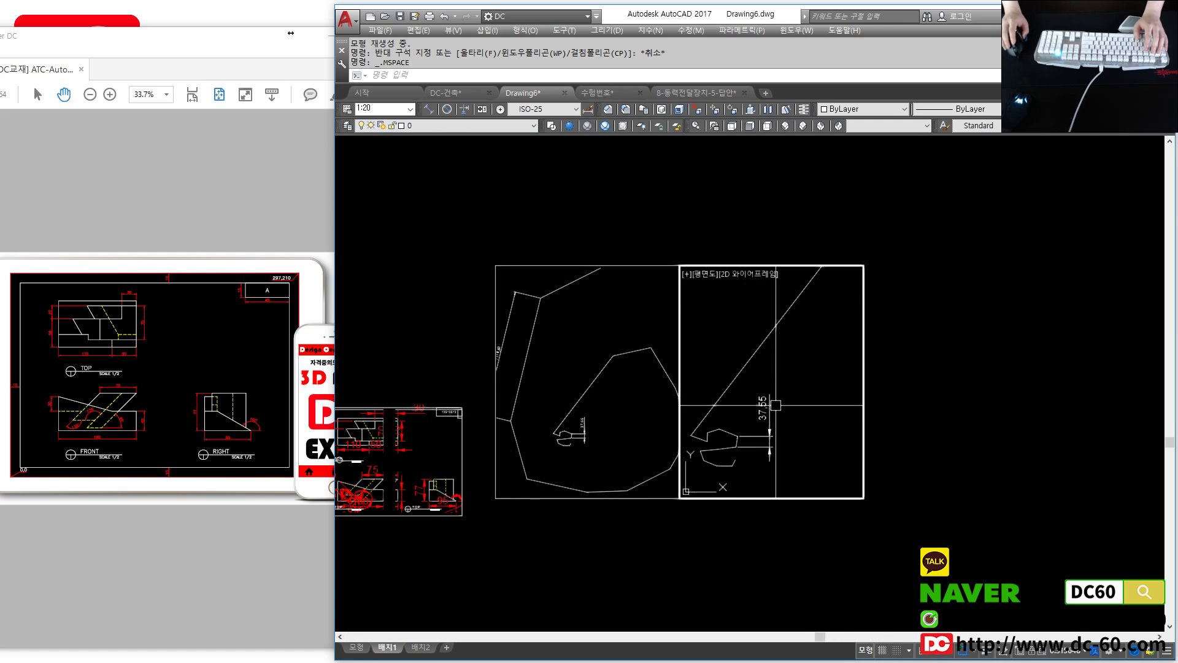
scroll(776, 381, "up", 2)
mouse_move(776, 381)
middle_mouse_down()
mouse_move(788, 386)
mouse_move(774, 393)
middle_mouse_up()
scroll(772, 394, "down", 1)
scroll(769, 396, "down", 1)
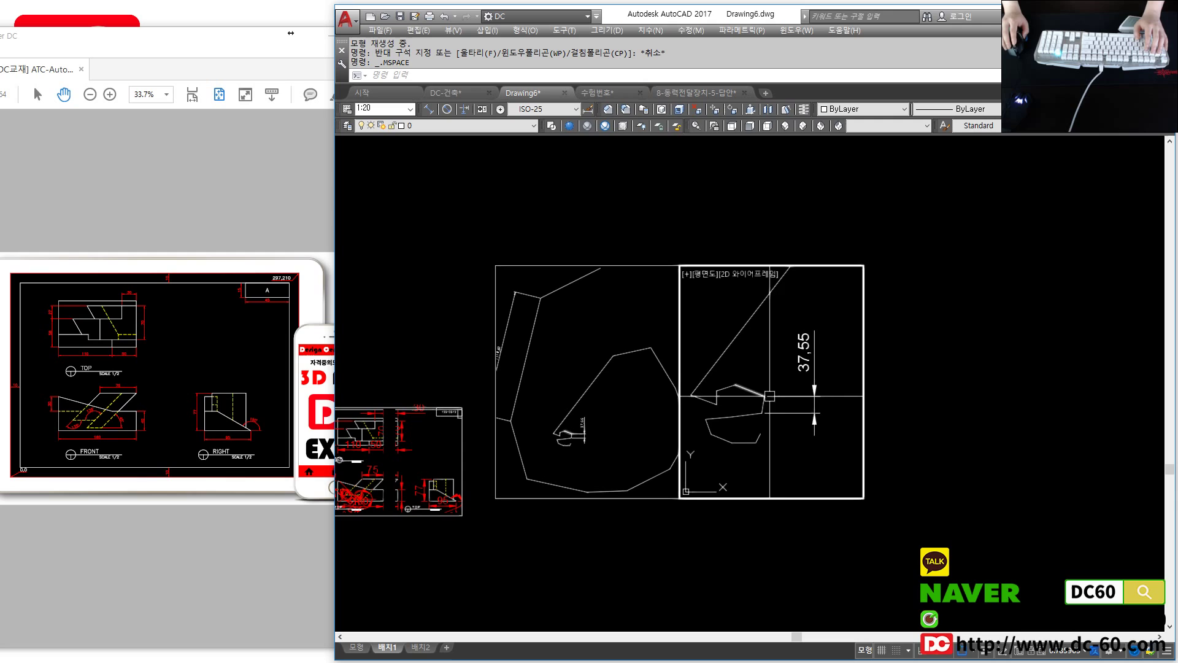
double_click(916, 397)
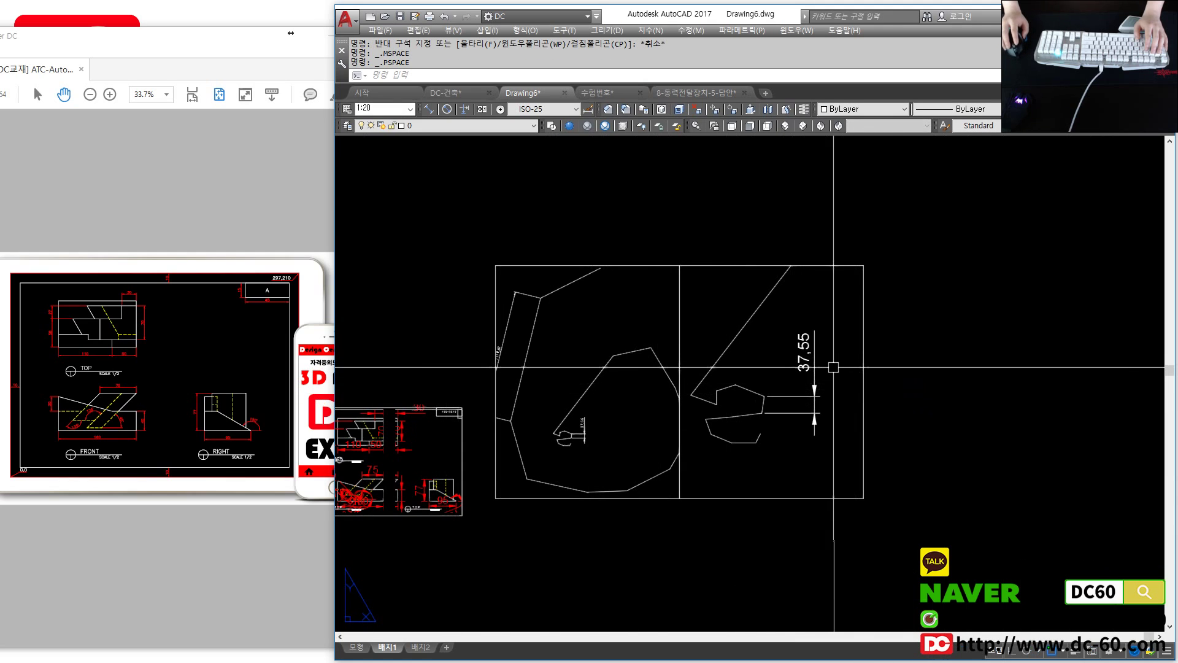
left_click(713, 410)
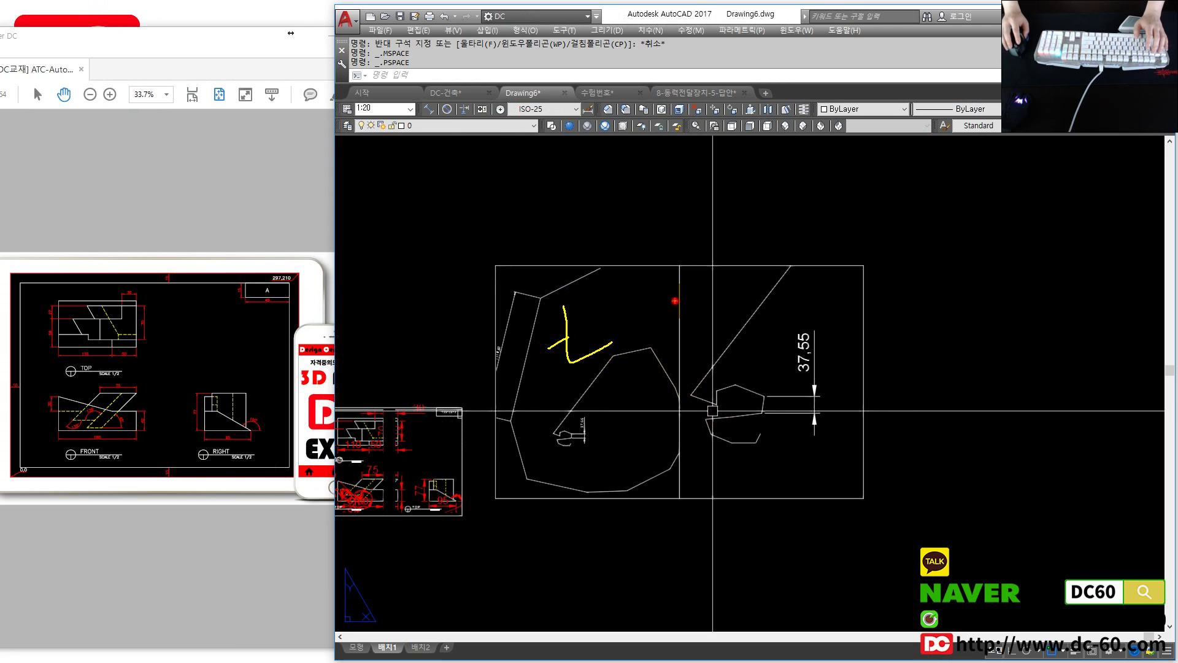
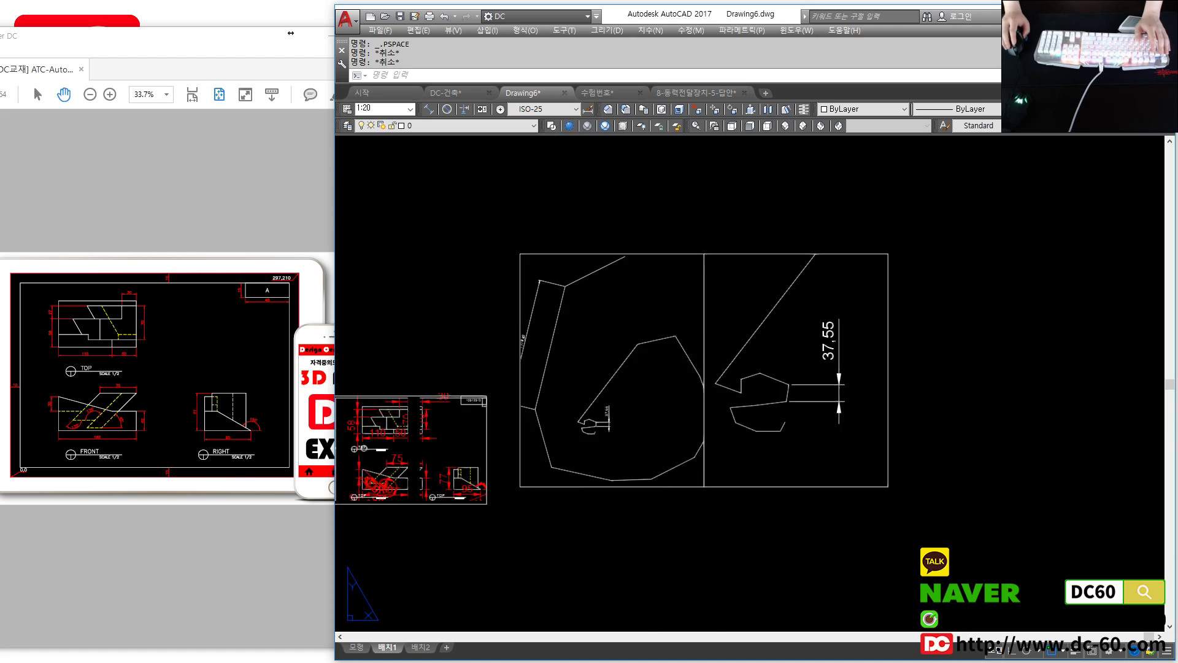
Erase both viewports from the Drawing6 layout with a selection window.
middle_click_drag(720, 411, 816, 375)
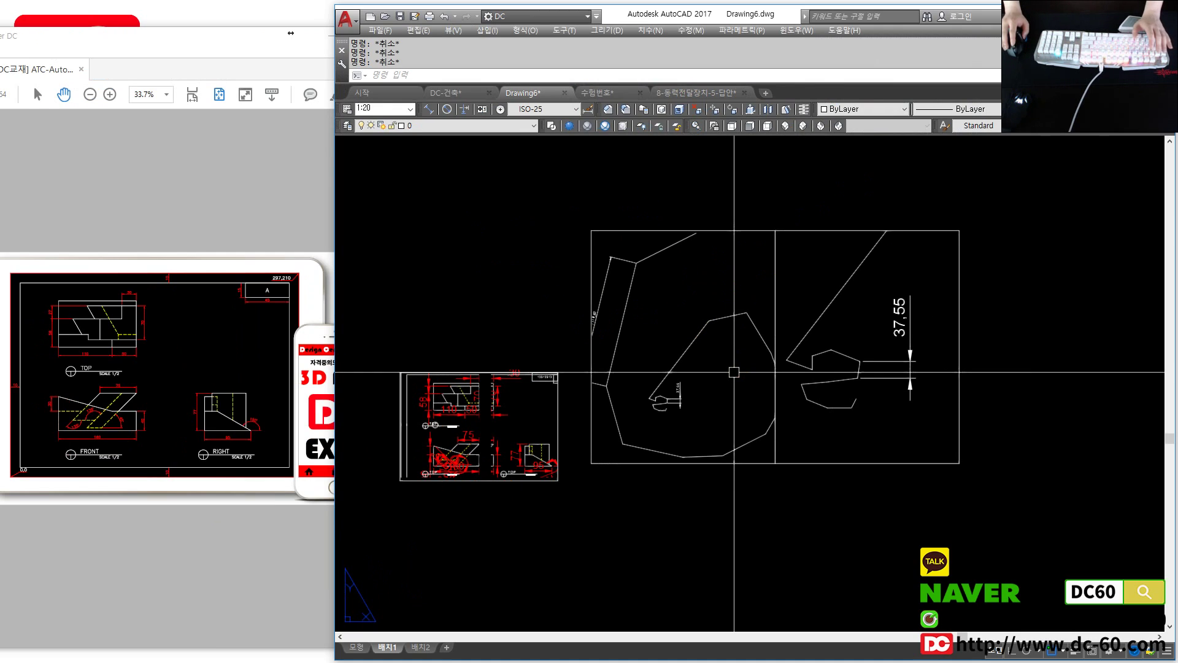
scroll(733, 371, "down", 2)
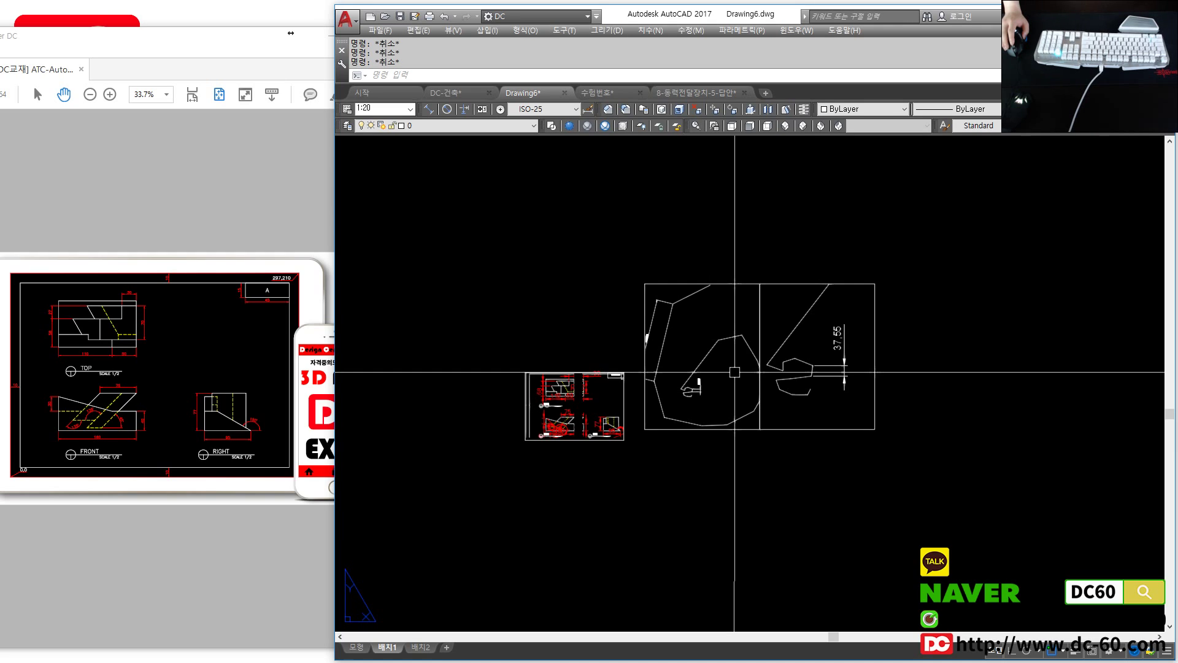
type("e")
key("Return")
left_click(799, 473)
left_click(700, 450)
key("Return")
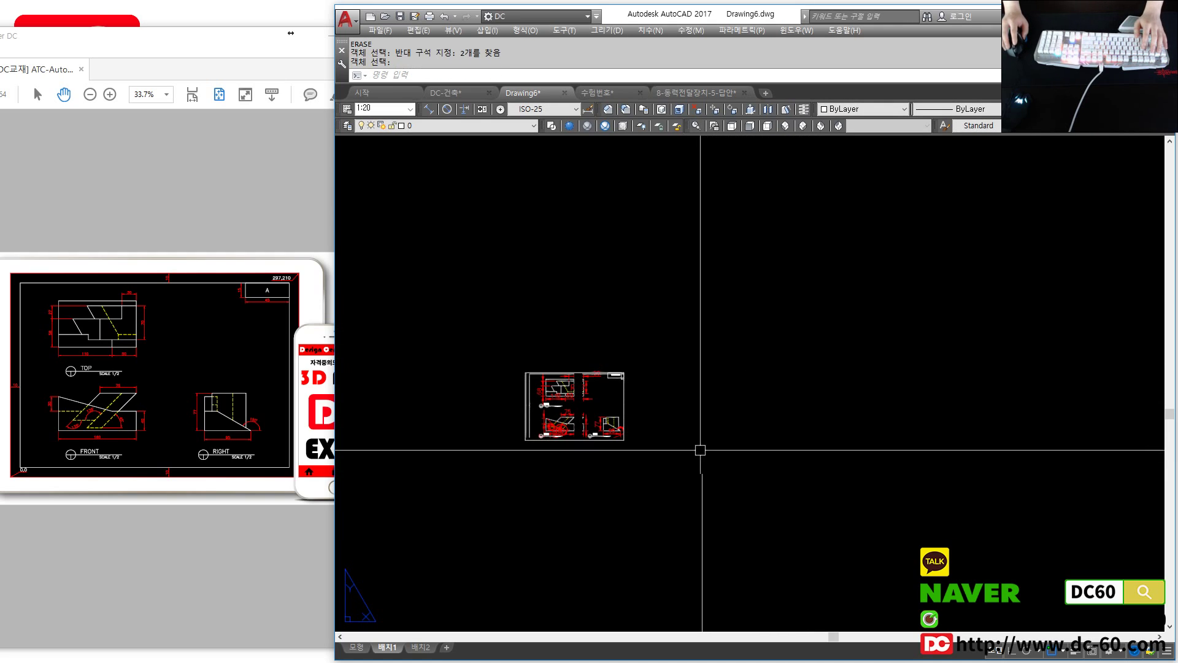
key("Escape")
In model space, erase all 37 profile drawing objects.
left_click(356, 646)
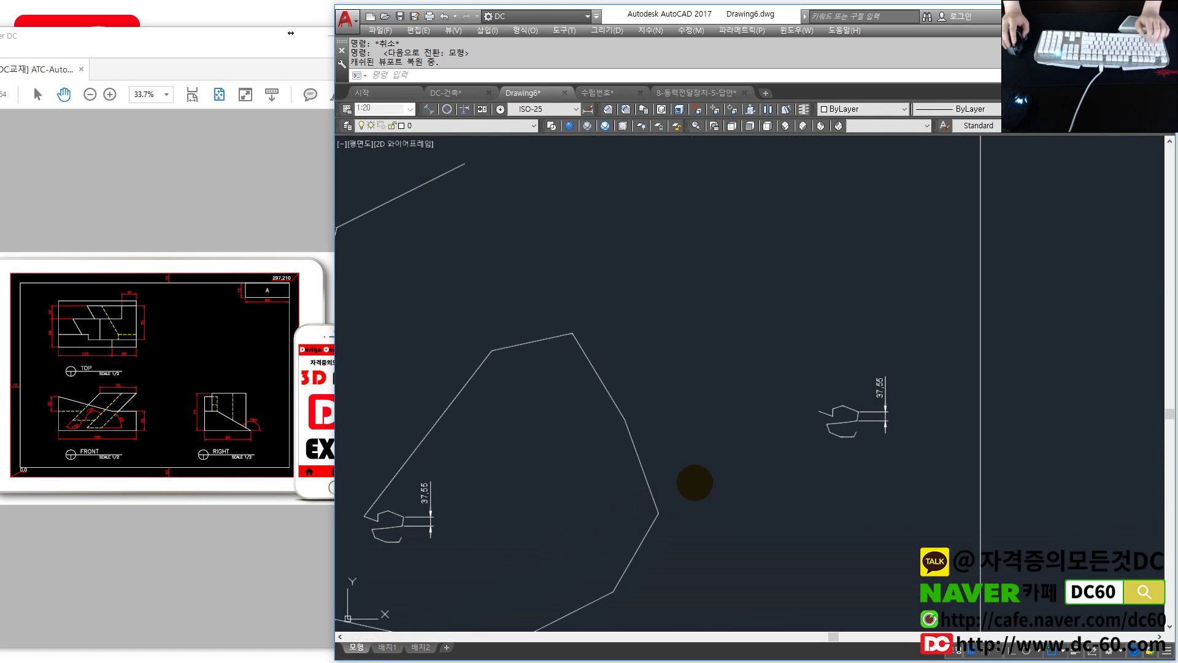
scroll(737, 439, "down", 5)
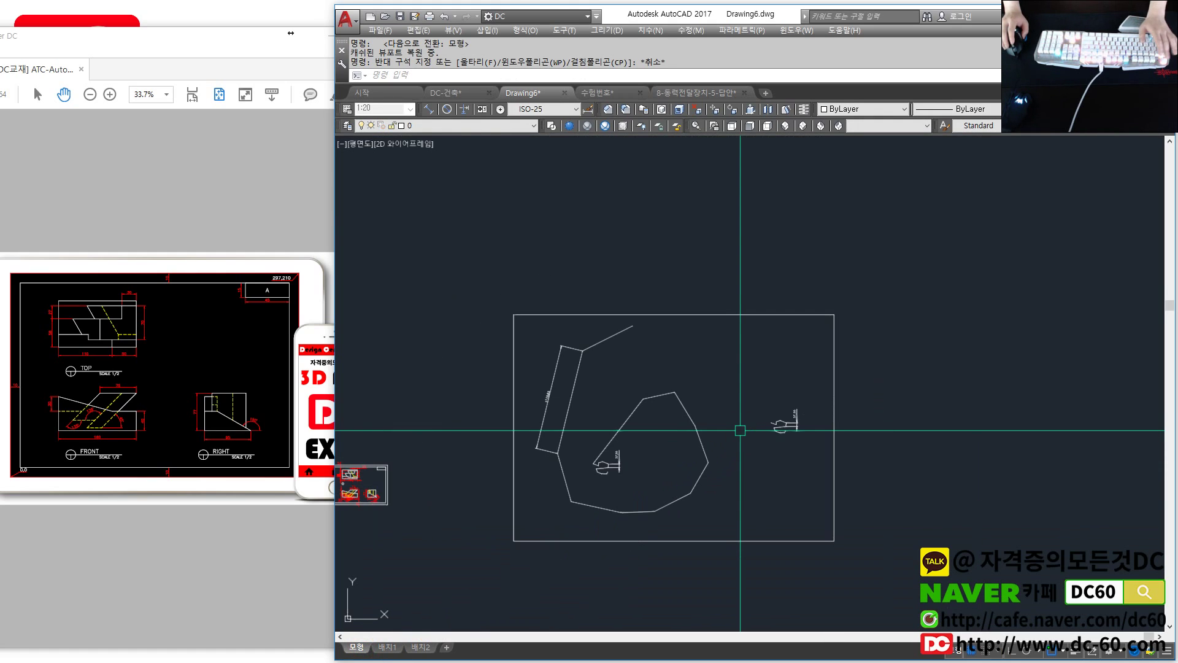
type("e")
key("Return")
left_click(881, 505)
key("Return")
Review the ISO-25 dimension style without changes, then bring up the DC-건축 drawing.
type("dim")
key("Return")
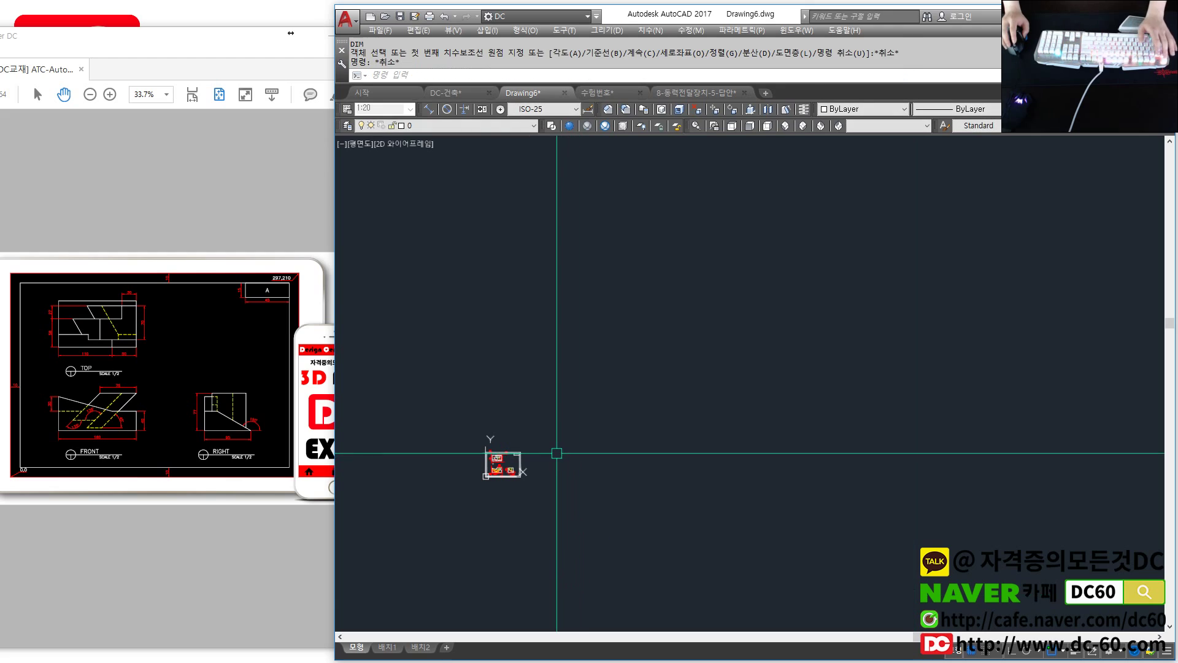
key("Escape")
key("Escape")
type("ds")
key("Return")
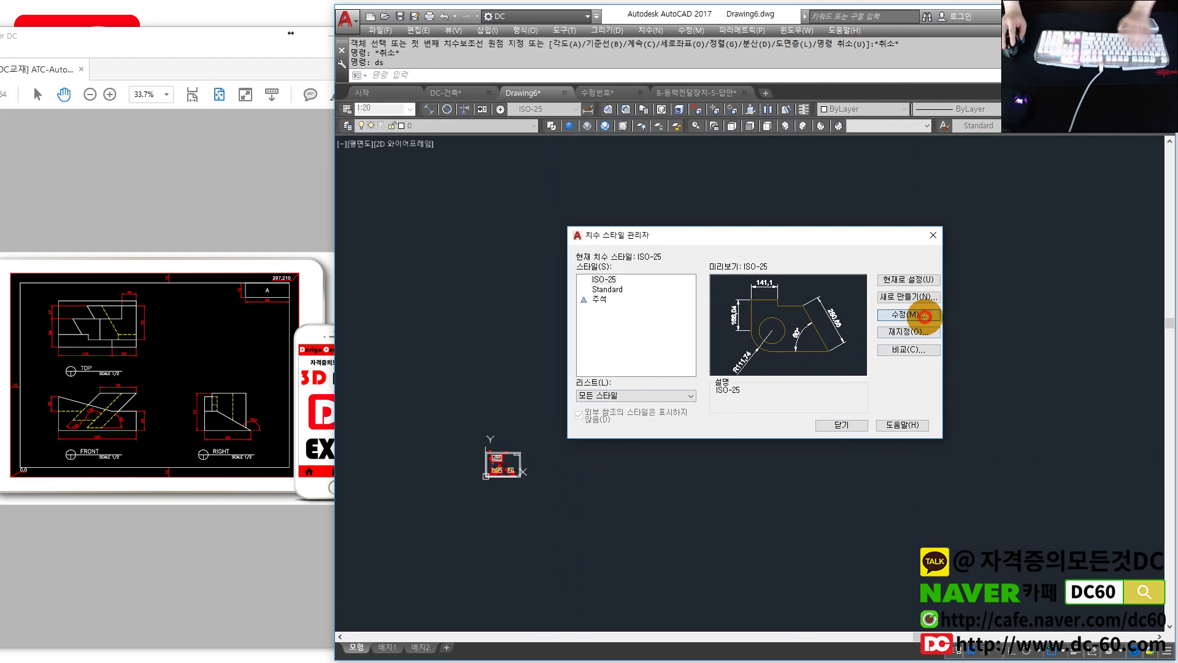
left_click(902, 314)
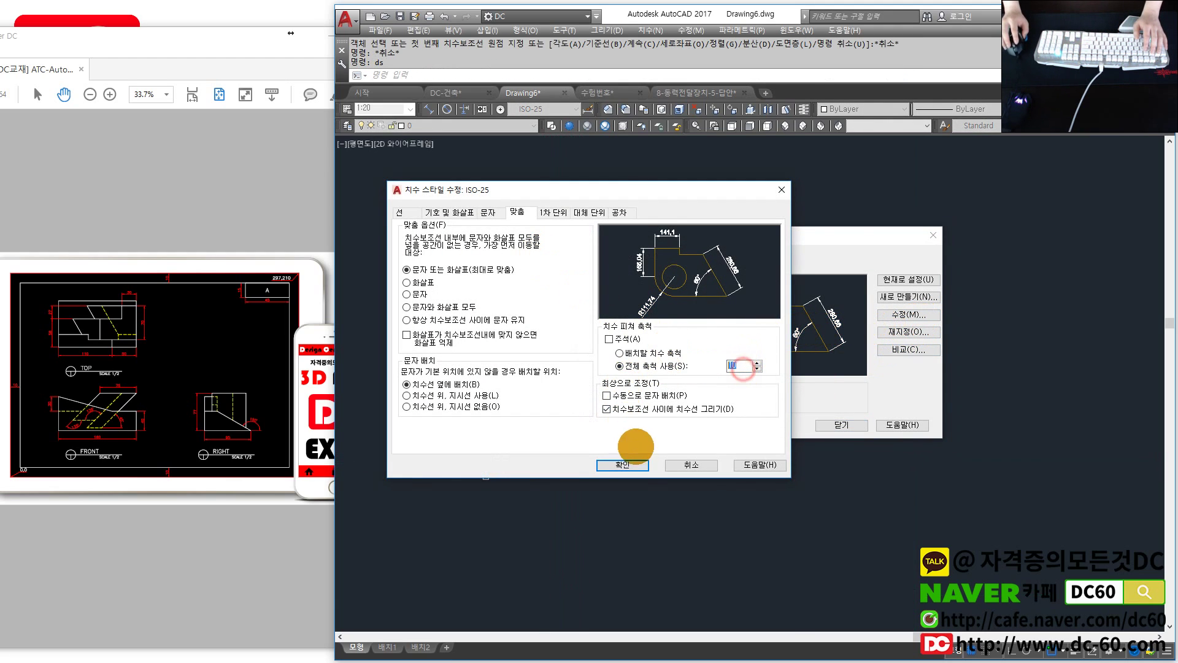
left_click(623, 463)
left_click(841, 424)
key("Escape")
key("Escape")
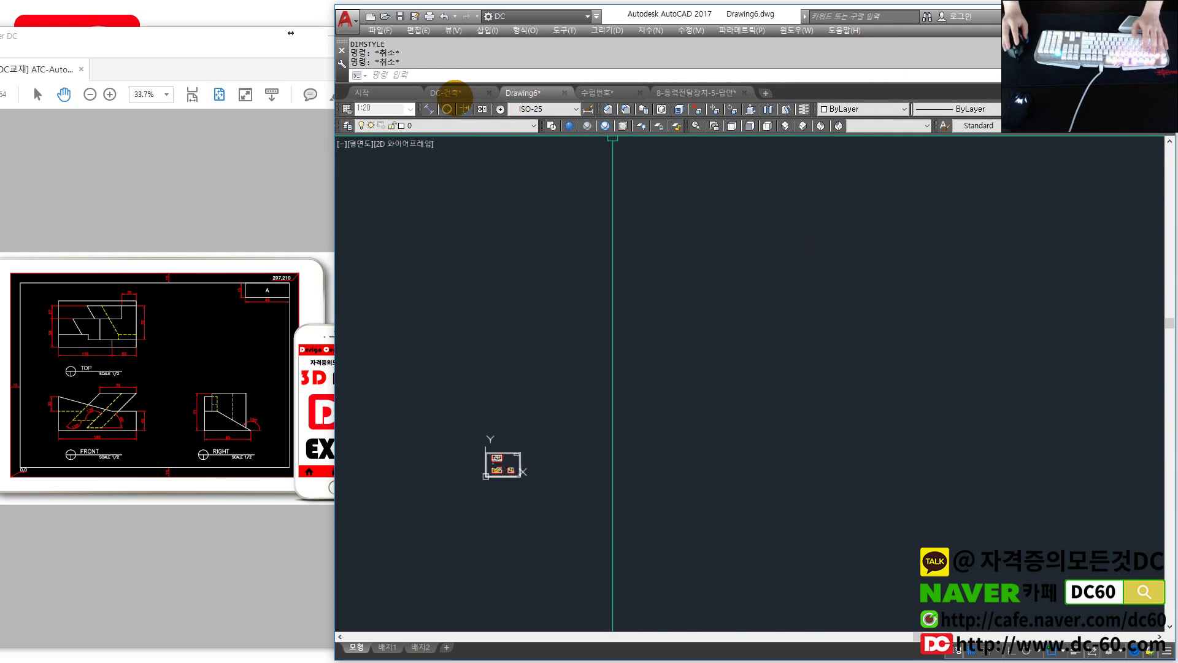
left_click(454, 93)
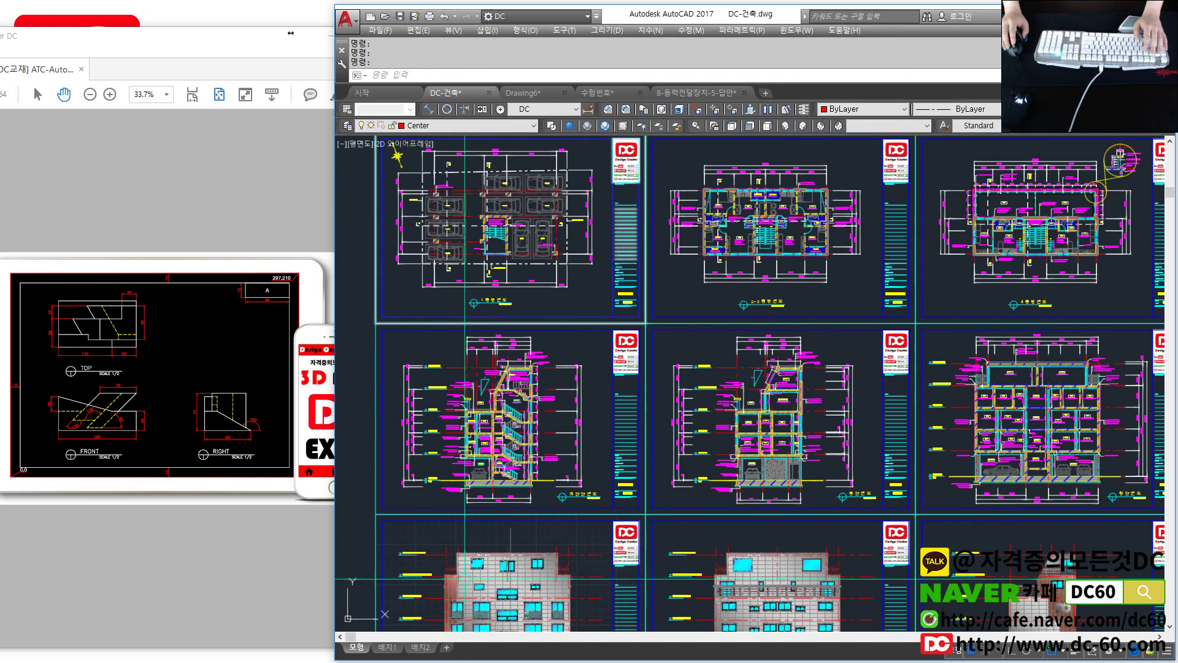
Browse the DC-건축 layout and model sheets, then start a drawing from the DC title-block template.
left_click(387, 646)
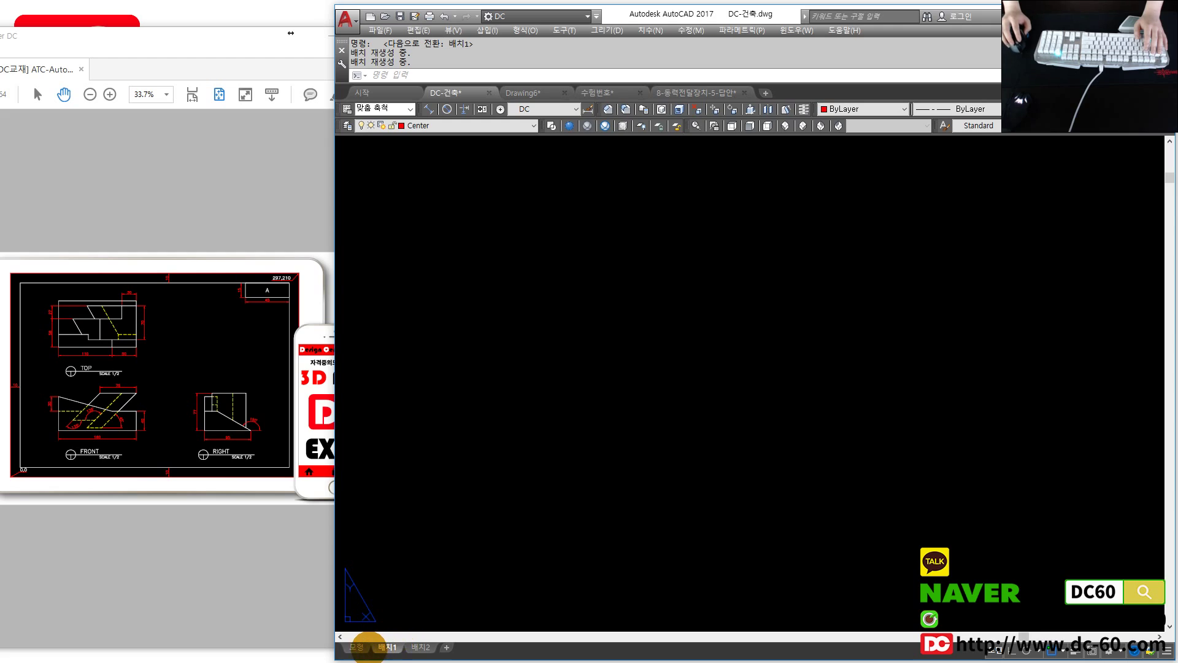
left_click(362, 647)
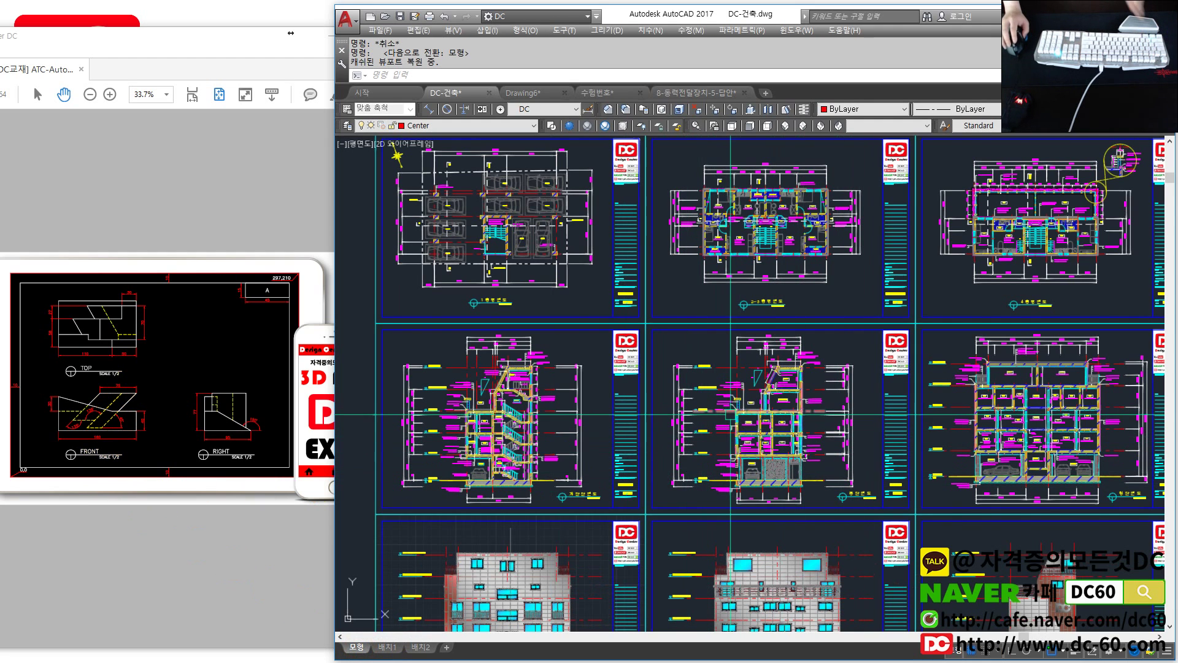
scroll(707, 471, "down", 2)
mouse_move(989, 362)
middle_mouse_down()
mouse_move(774, 353)
mouse_move(974, 349)
middle_mouse_up()
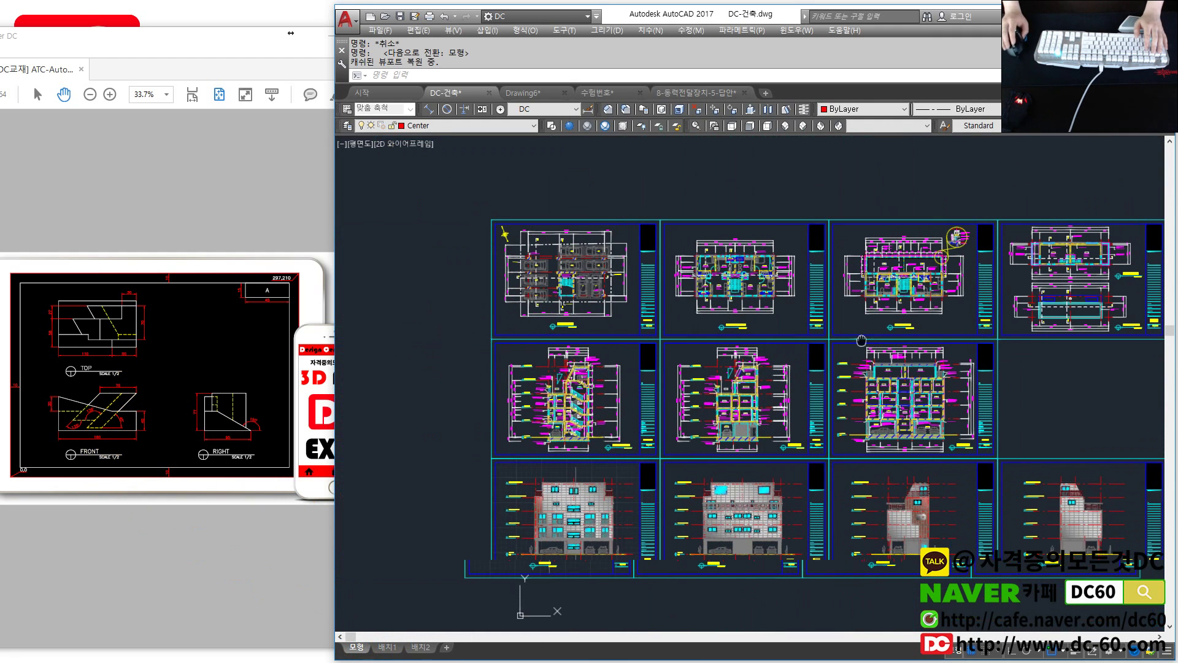
left_click(380, 30)
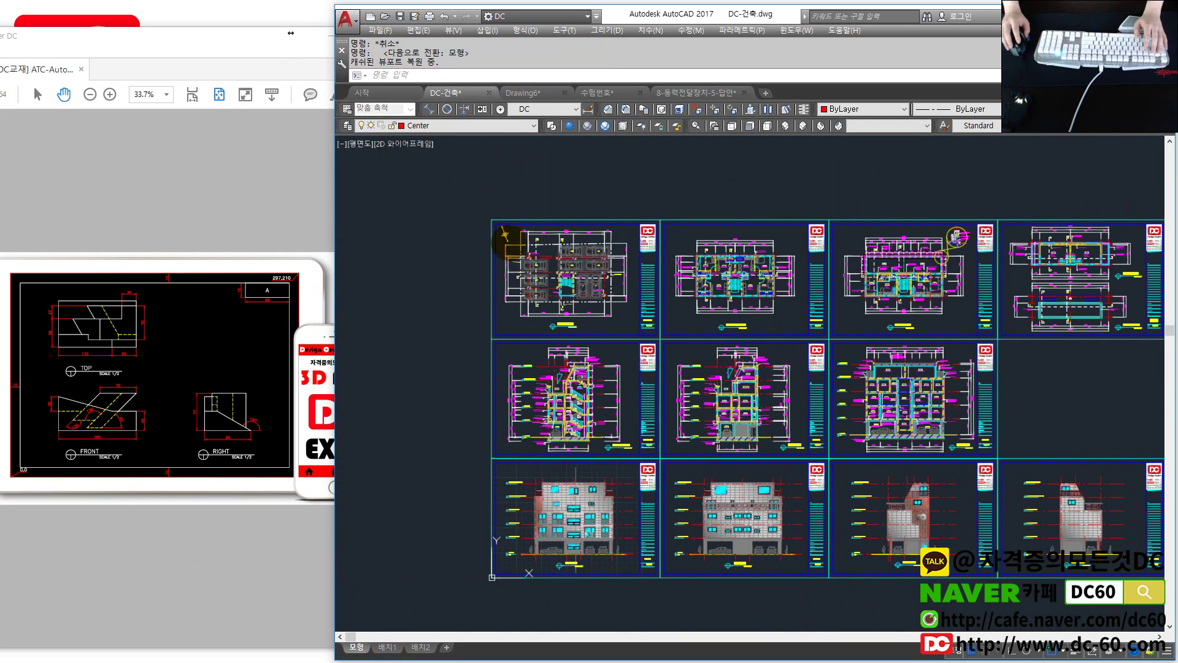
double_click(511, 303)
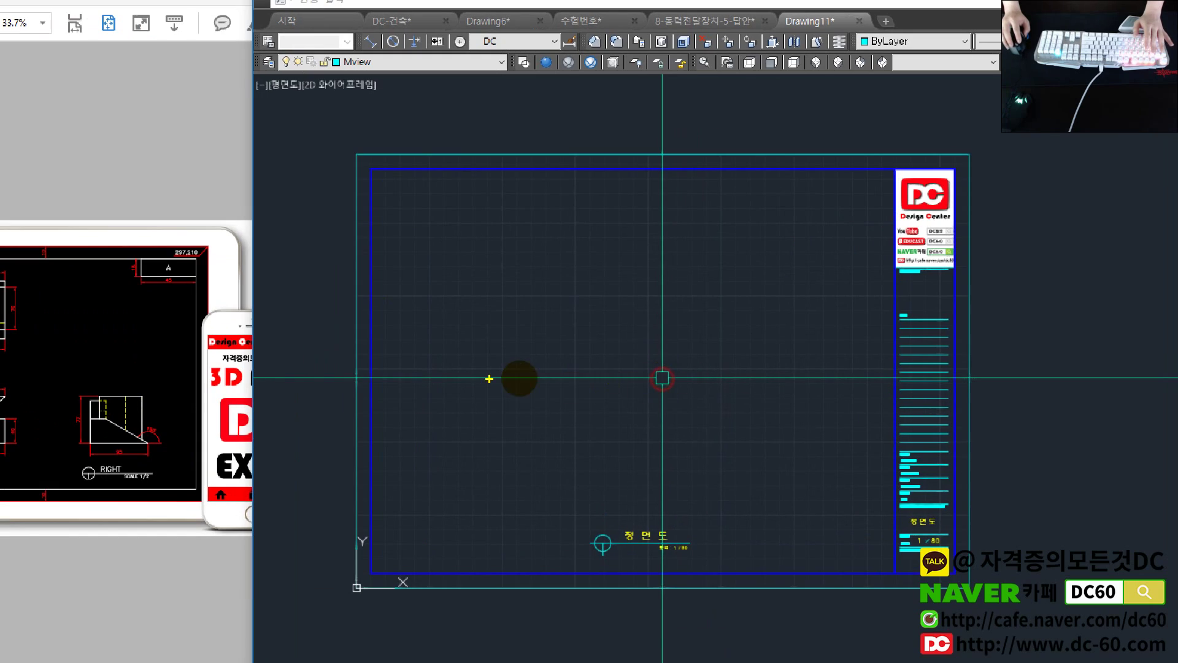
Measure the title-block frame width with DIST, confirming it is 420.
mouse_move(517, 379)
left_mouse_down()
mouse_move(500, 522)
mouse_move(932, 263)
left_mouse_up()
left_click_drag(794, 229, 912, 316)
left_click_drag(615, 197, 624, 296)
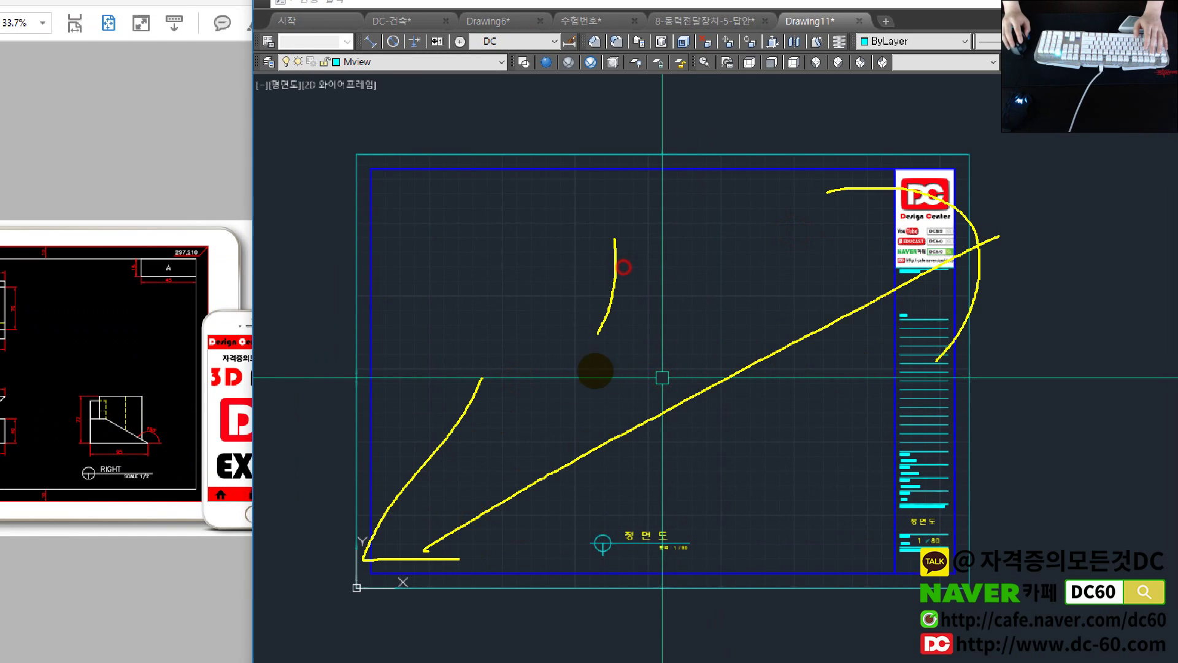
key("Escape")
type("di")
key("Return")
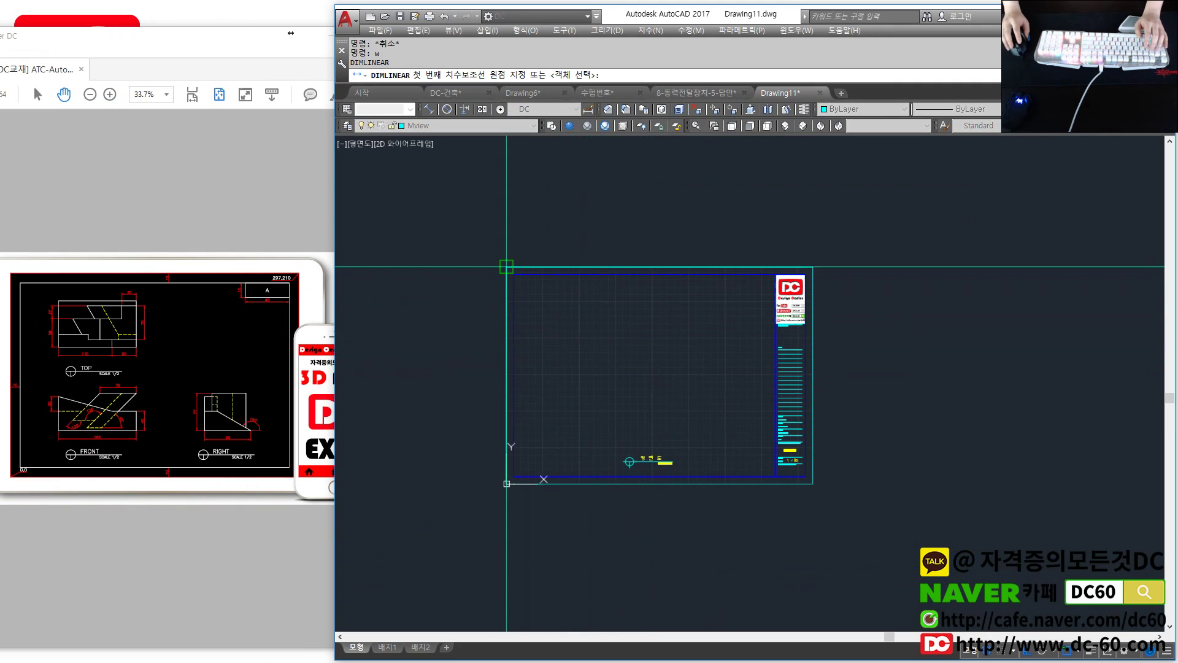
left_click(507, 268)
left_click(806, 274)
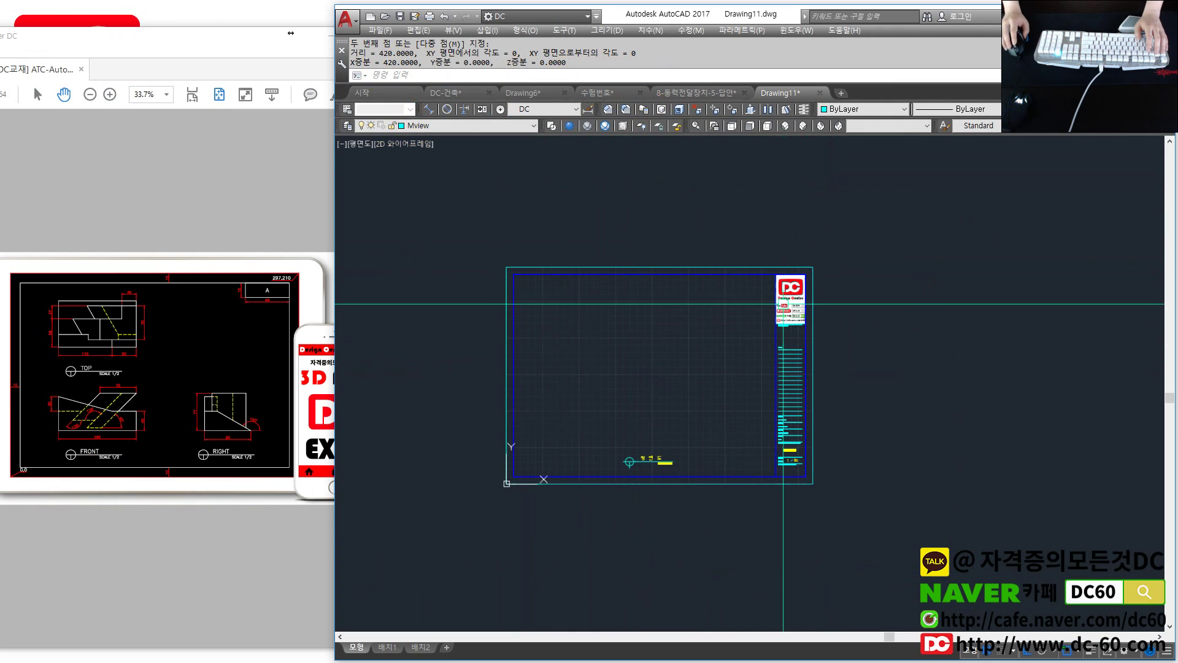
Draw a 3000-long test line inside the small frame.
middle_click_drag(703, 367, 726, 344)
middle_click_drag(607, 361, 553, 379)
type("l")
key("Return")
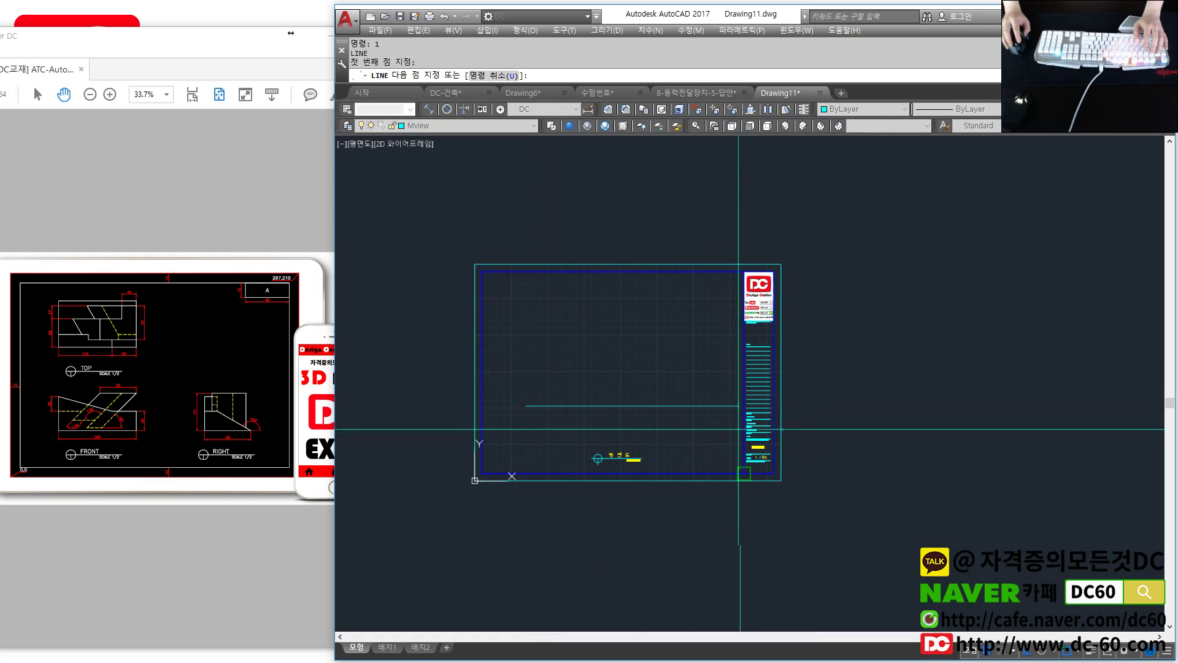
left_click(525, 406)
type("3000")
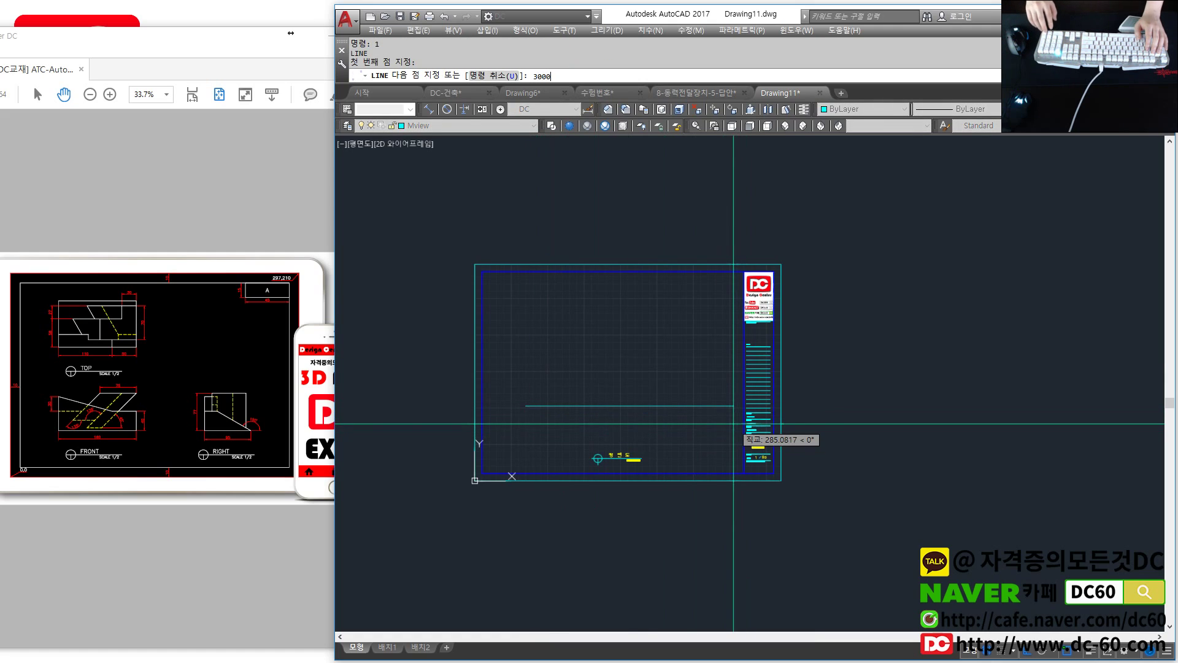
key("Return")
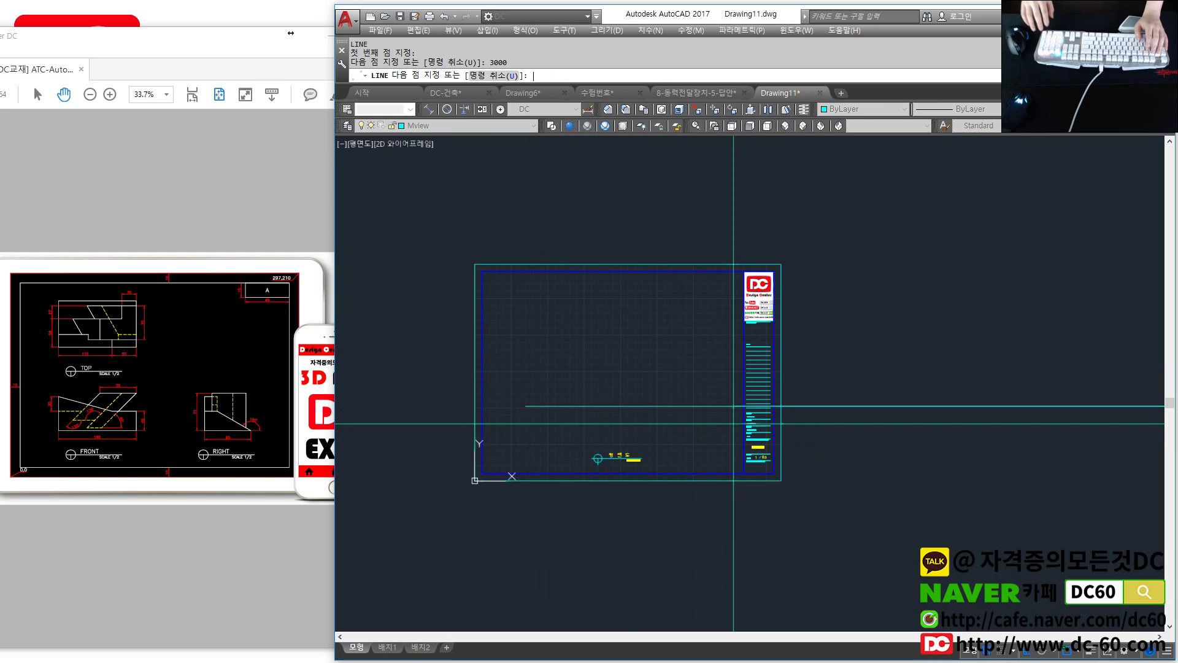
key("Return")
scroll(798, 421, "down", 6)
scroll(943, 441, "down", 4)
scroll(942, 441, "up", 2)
Scale the title-block frame's 8 objects by 100 from its lower-left corner.
middle_click_drag(943, 441, 639, 421)
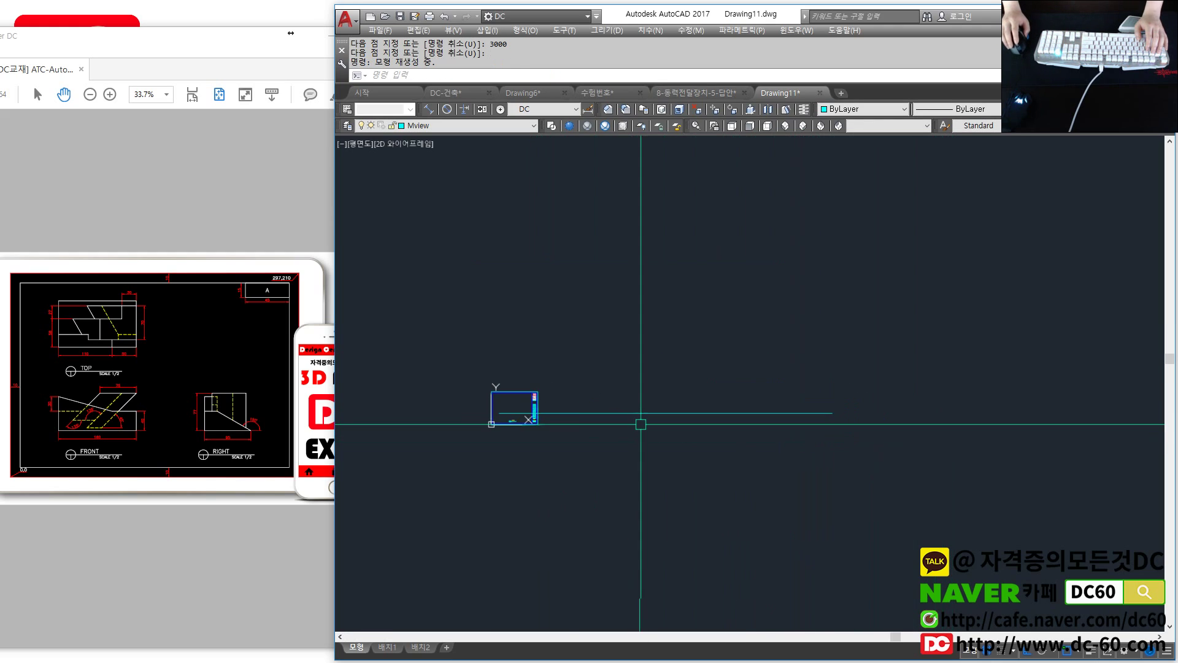
scroll(485, 396, "up", 4)
scroll(519, 422, "up", 2)
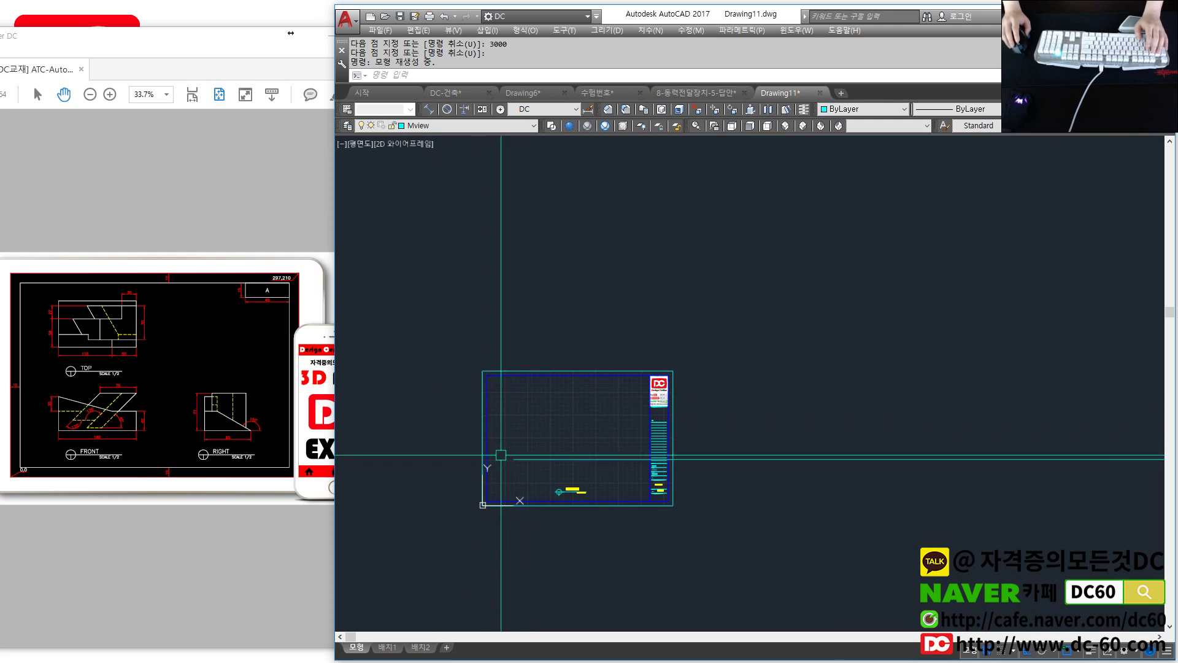
scroll(472, 424, "up", 2)
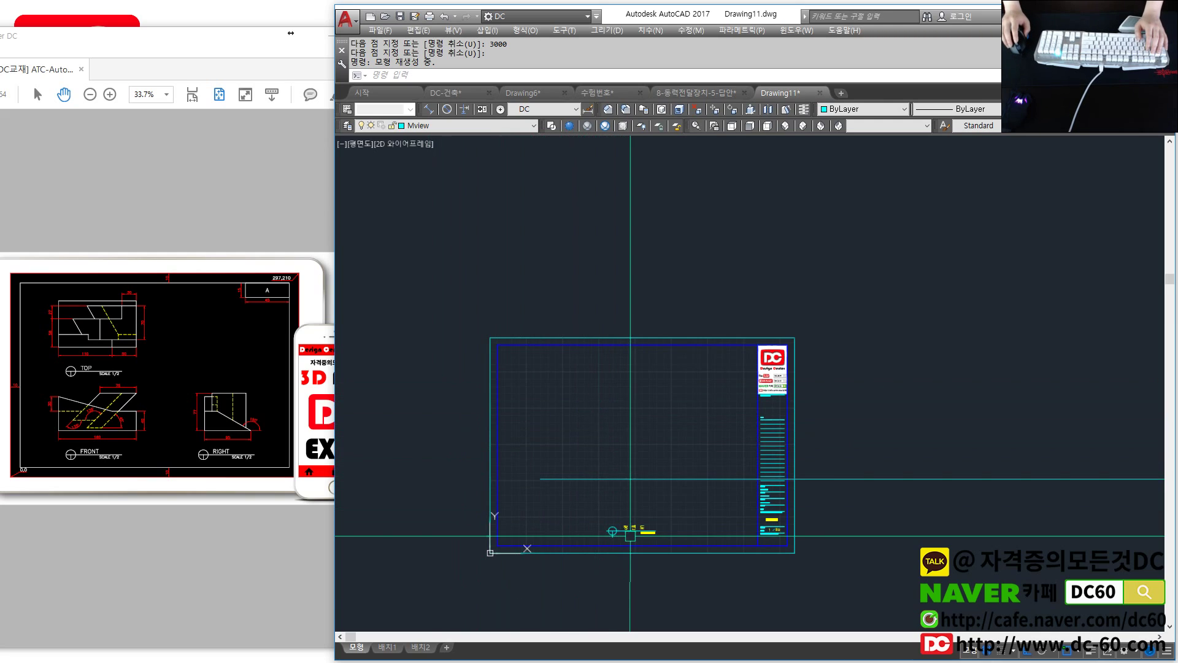
left_click(797, 587)
key("Escape")
scroll(577, 490, "down", 2)
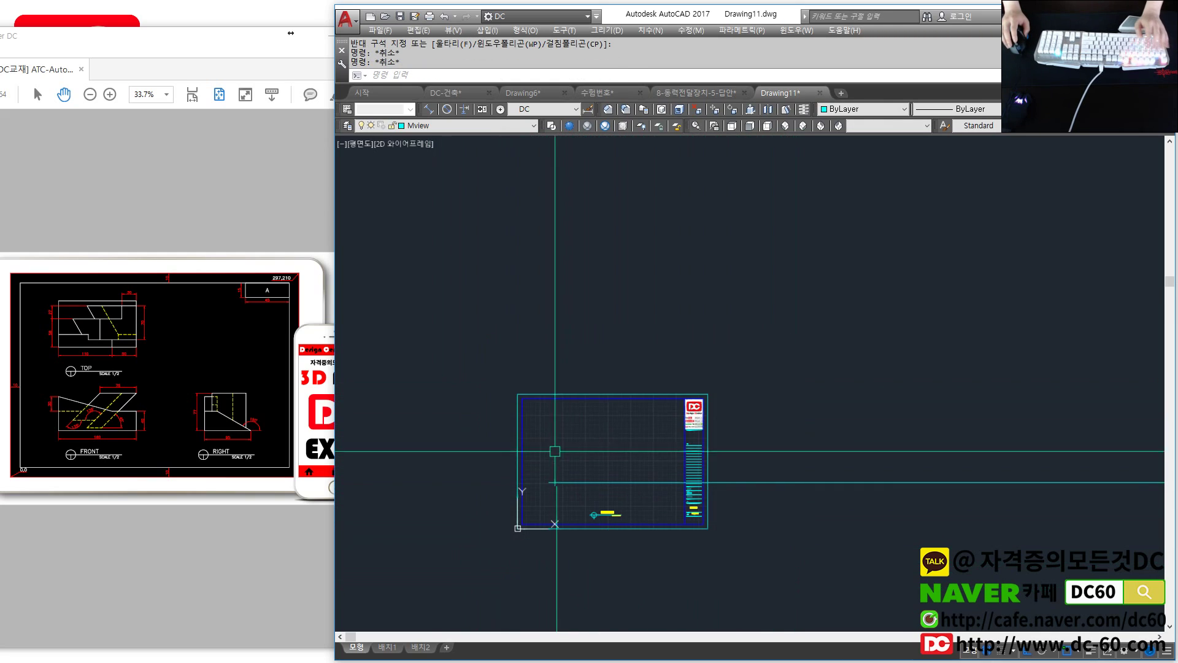
type("sc")
key("Return")
left_click(555, 376)
left_click(808, 607)
key("Return")
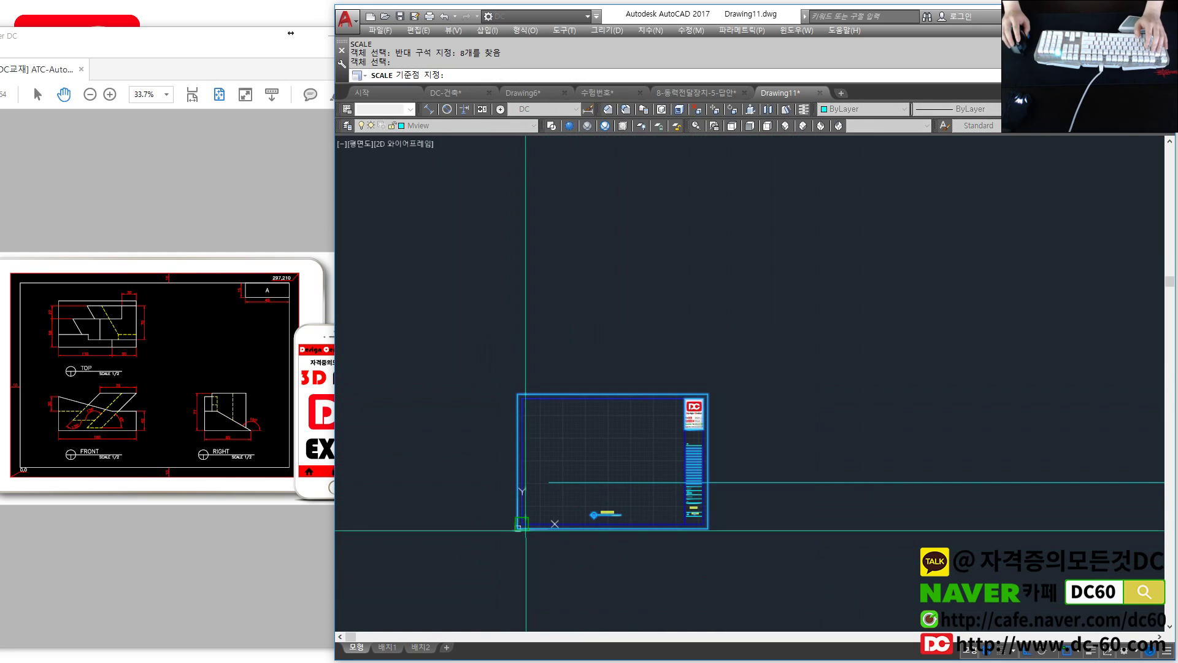
left_click(517, 528)
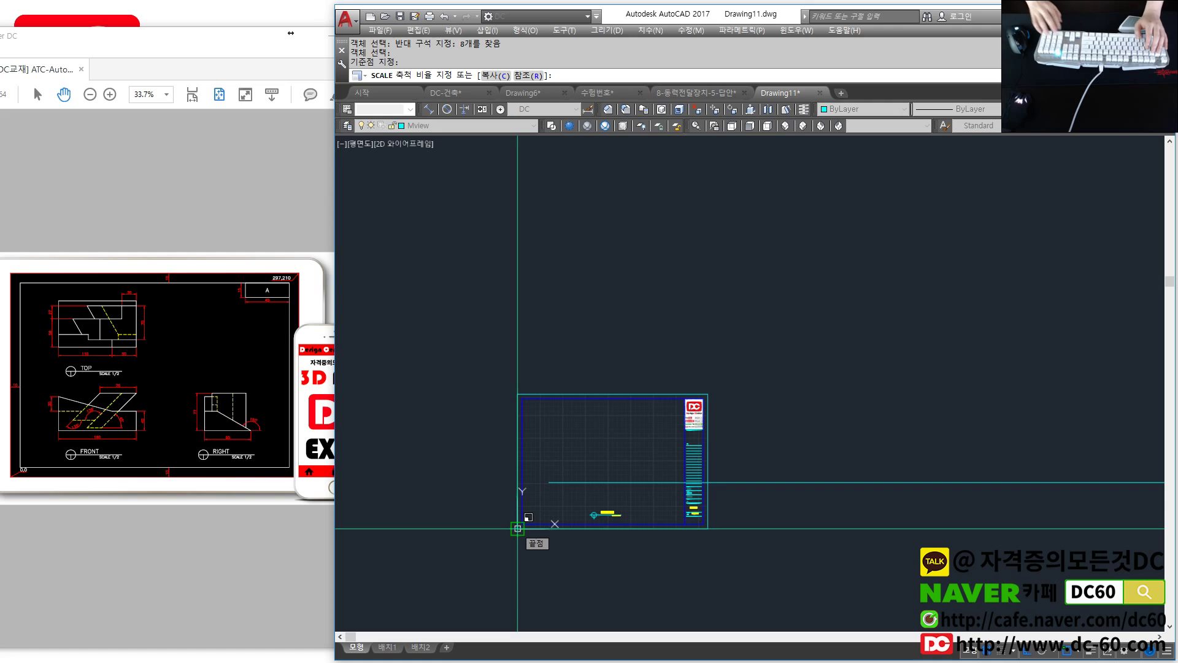
type("100")
key("Return")
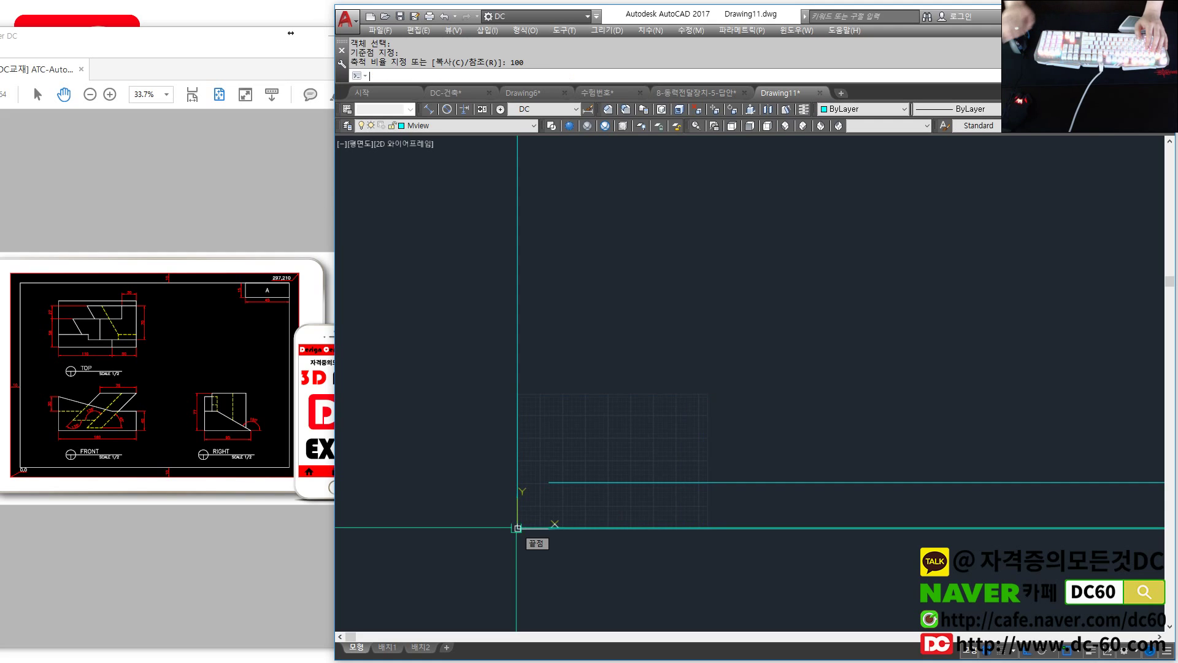
Zoom to show the whole enlarged frame and draw a 5000-long vertical line inside it.
scroll(518, 527, "down", 3)
type("z")
key("Return")
type("a")
key("Return")
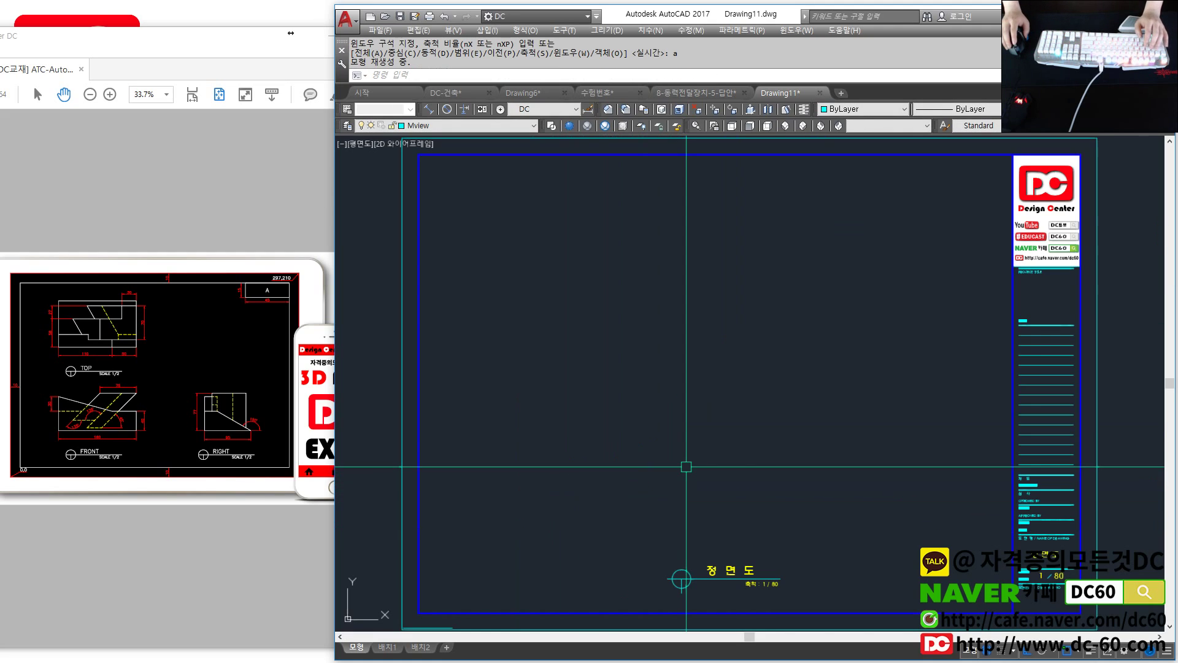
type("l")
key("Return")
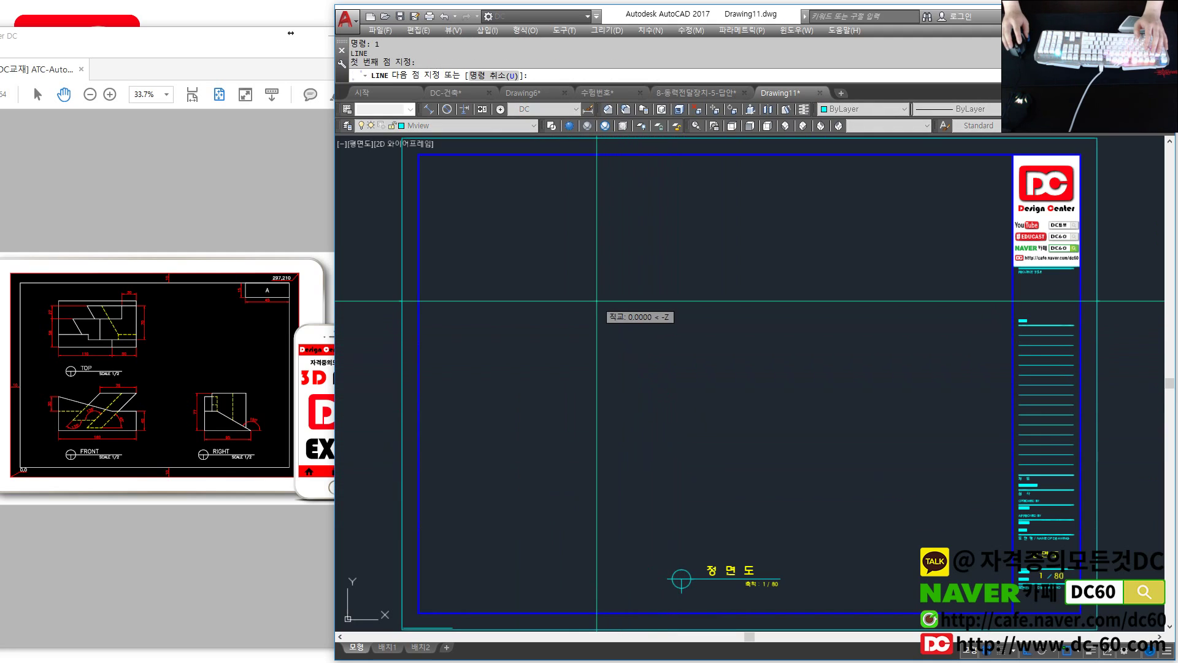
left_click(596, 301)
type("5000")
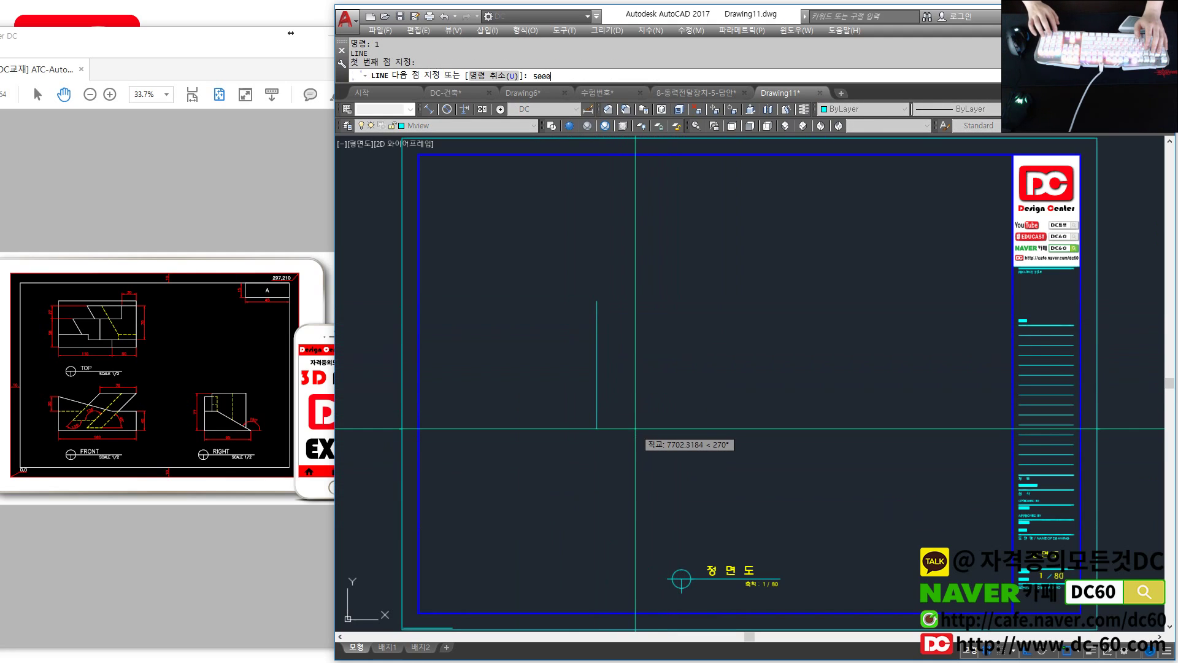
key("Return")
key("Return")
left_click(611, 351)
left_click(568, 316)
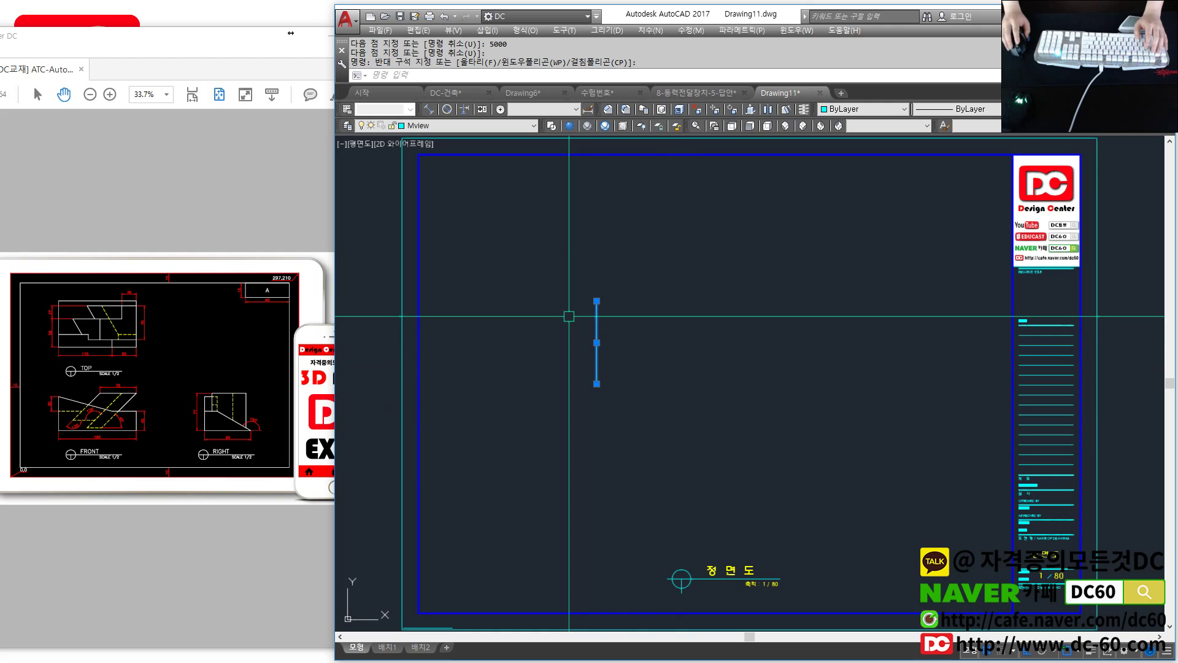
key("Escape")
key("Escape")
Change the scale label 축척 : 1 / 80 to 1 / 100, then return to DC-건축.
scroll(760, 463, "up", 2)
scroll(718, 492, "up", 5)
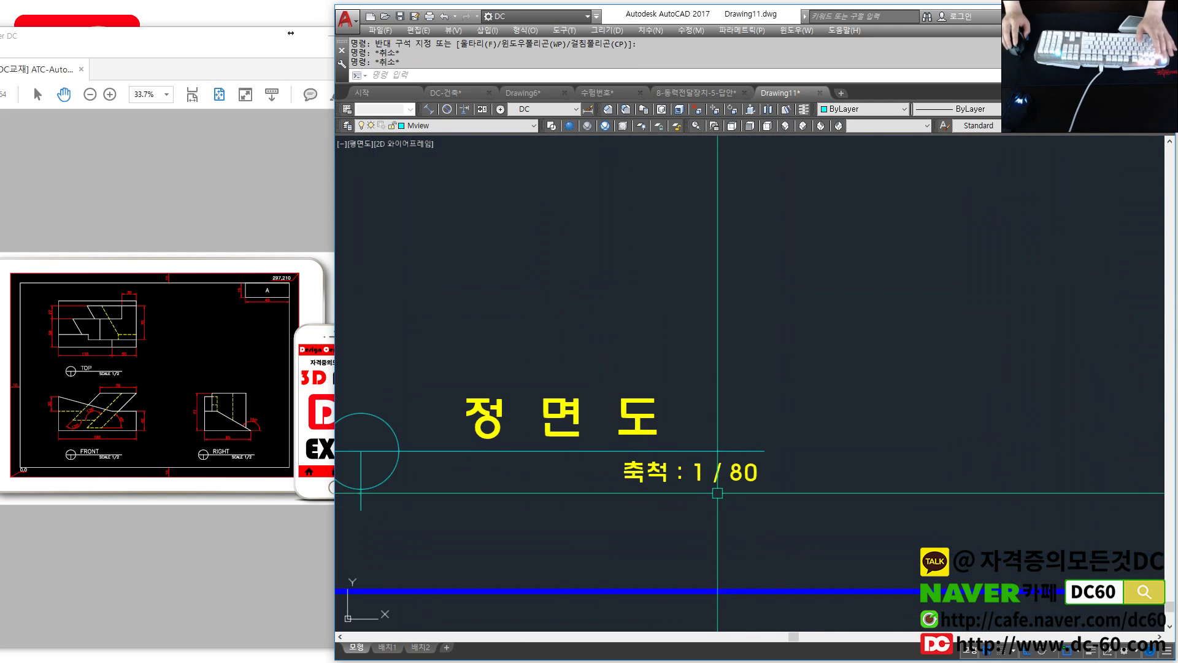
double_click(732, 475)
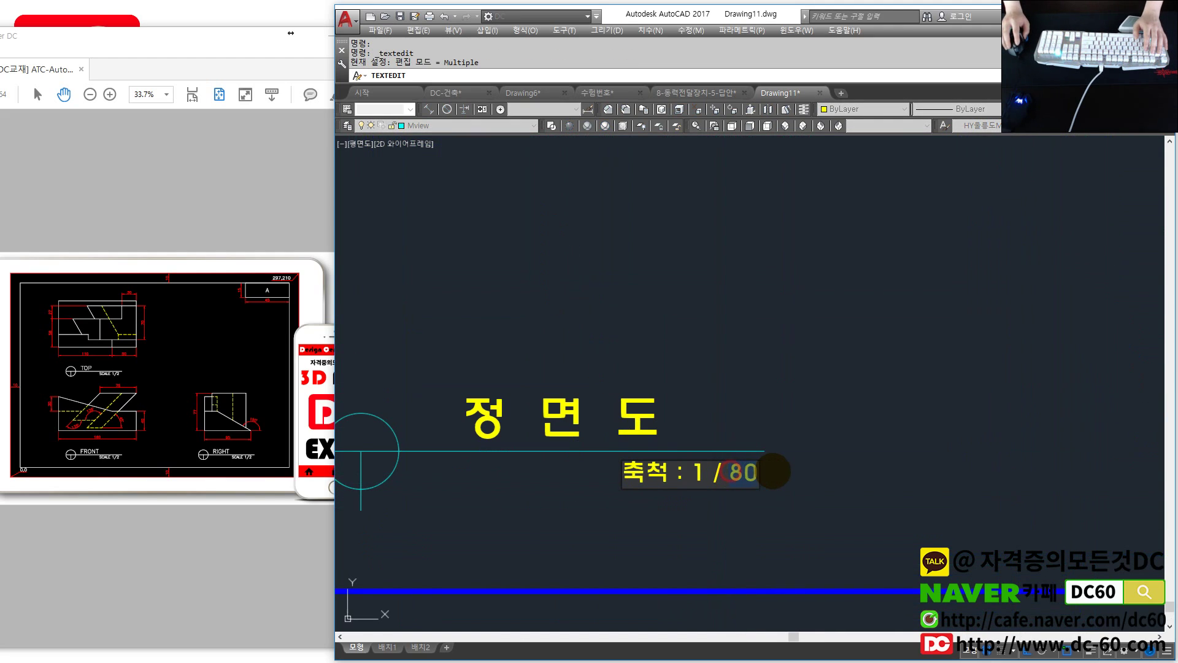
type("10")
key("Return")
key("Escape")
scroll(773, 471, "down", 4)
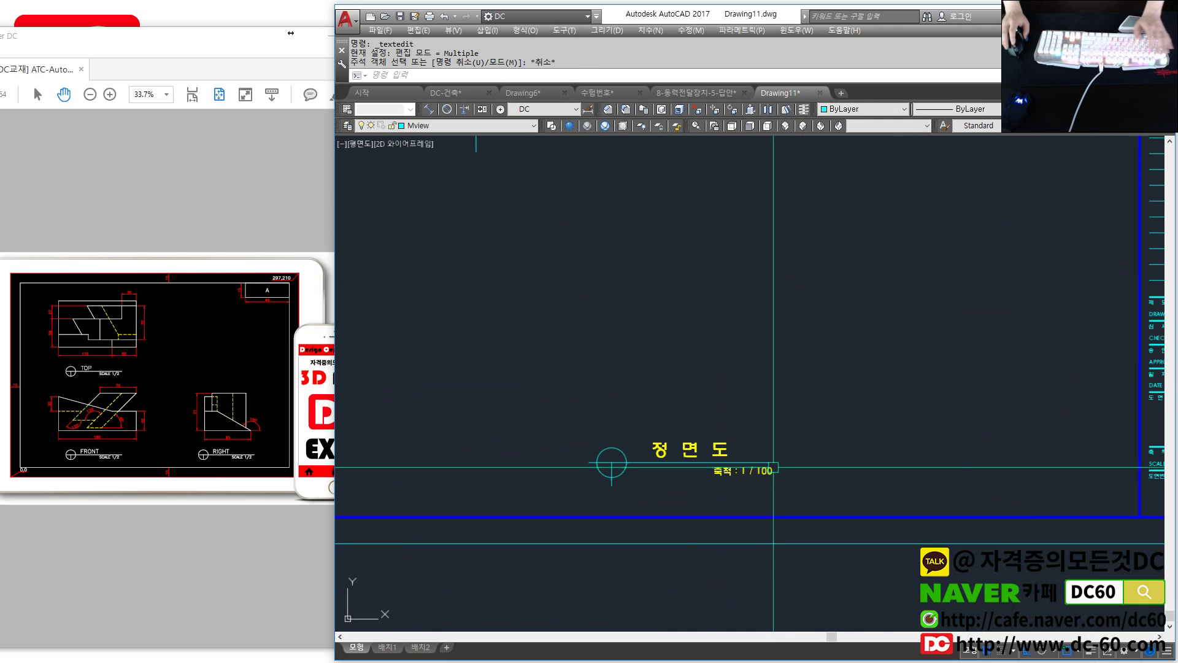
left_click(441, 92)
Switch between the 배치1 paper layout and model space to review the drawing.
scroll(427, 497, "up", 3)
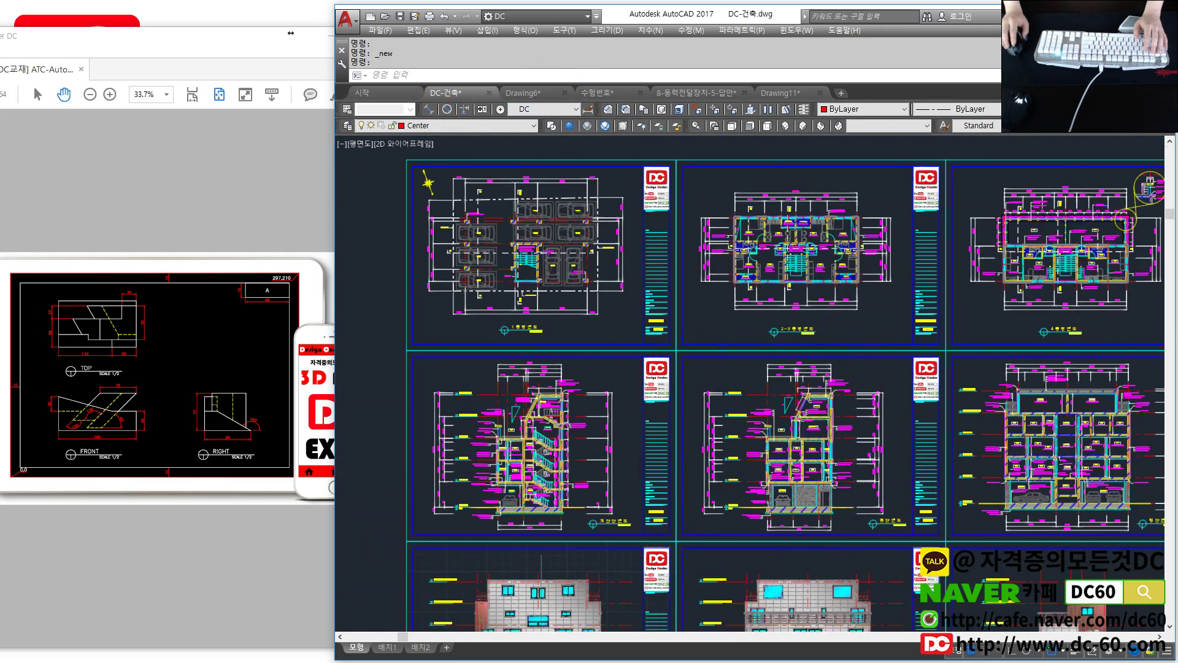
scroll(427, 497, "up", 3)
scroll(427, 497, "up", 2)
scroll(427, 497, "down", 3)
scroll(479, 393, "down", 3)
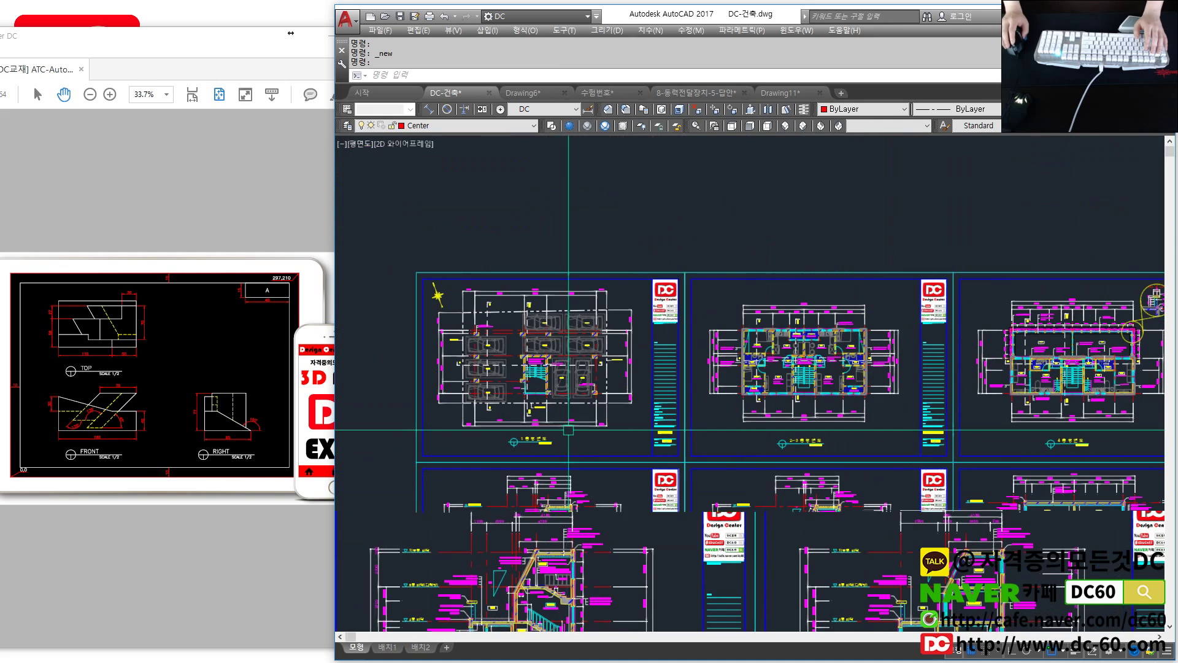
scroll(551, 250, "down", 2)
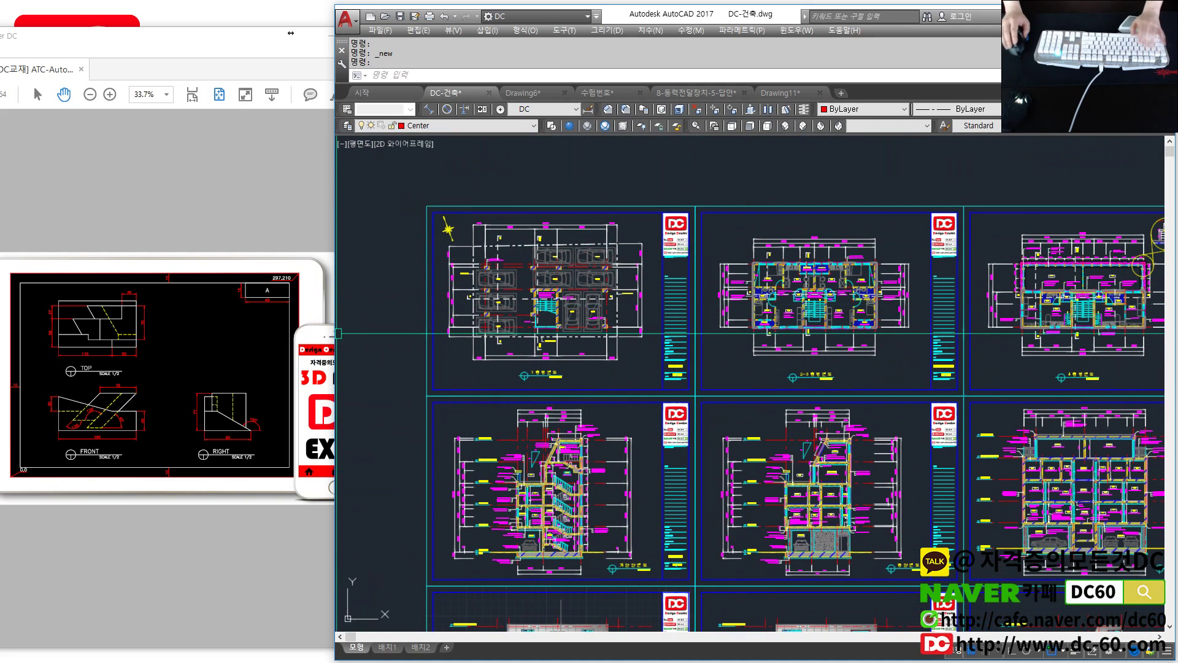
left_click(385, 648)
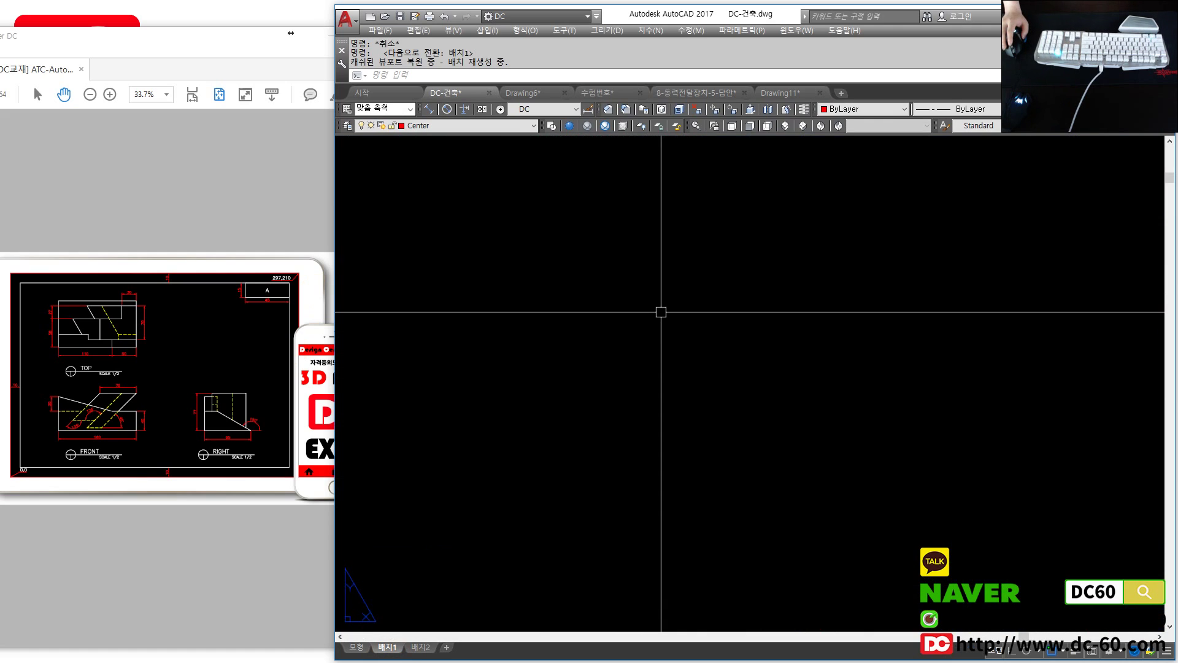
left_click(356, 647)
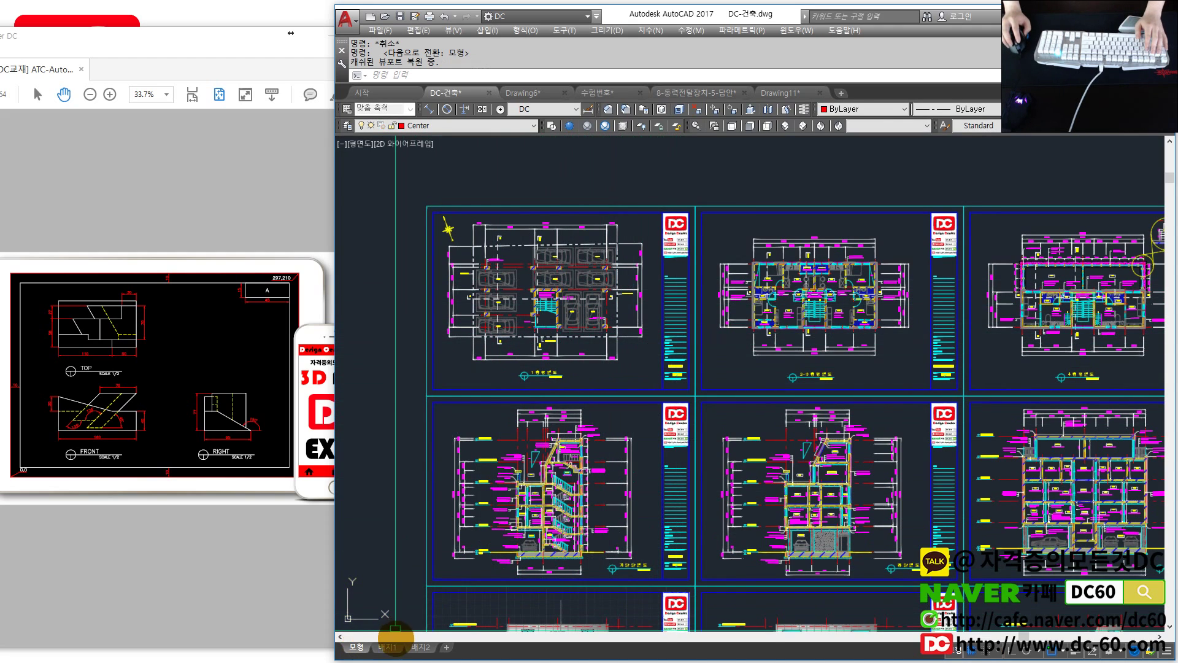
left_click(392, 645)
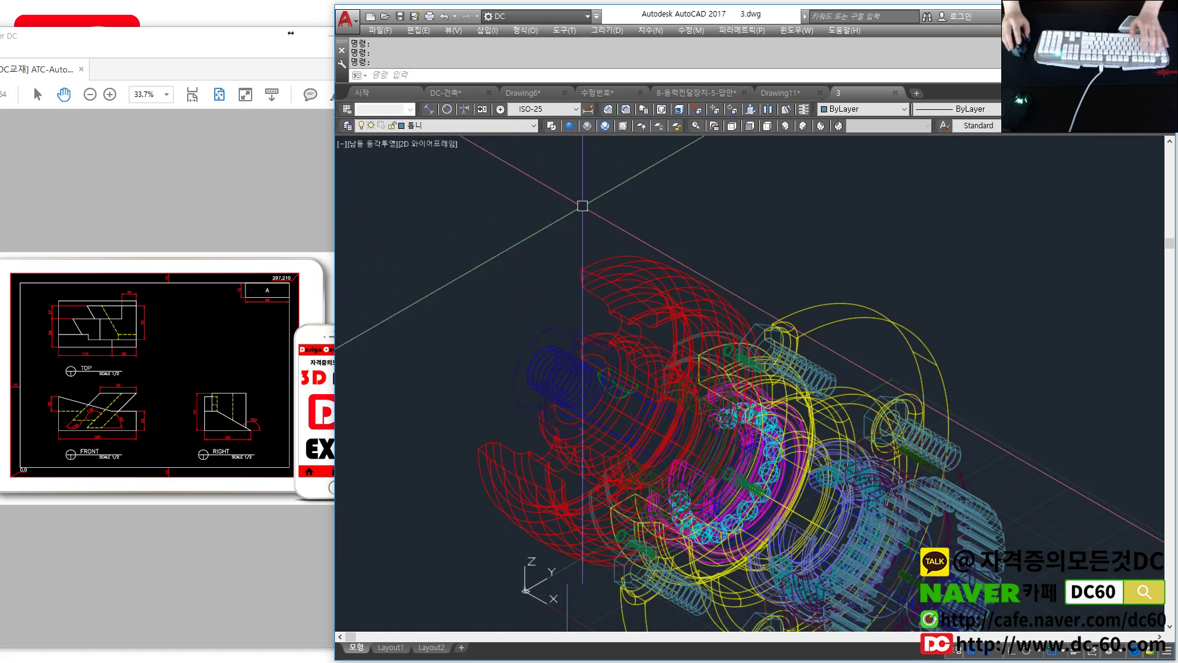
Apply the Realistic visual style and orbit the gear assembly to a new angle.
left_click(569, 125)
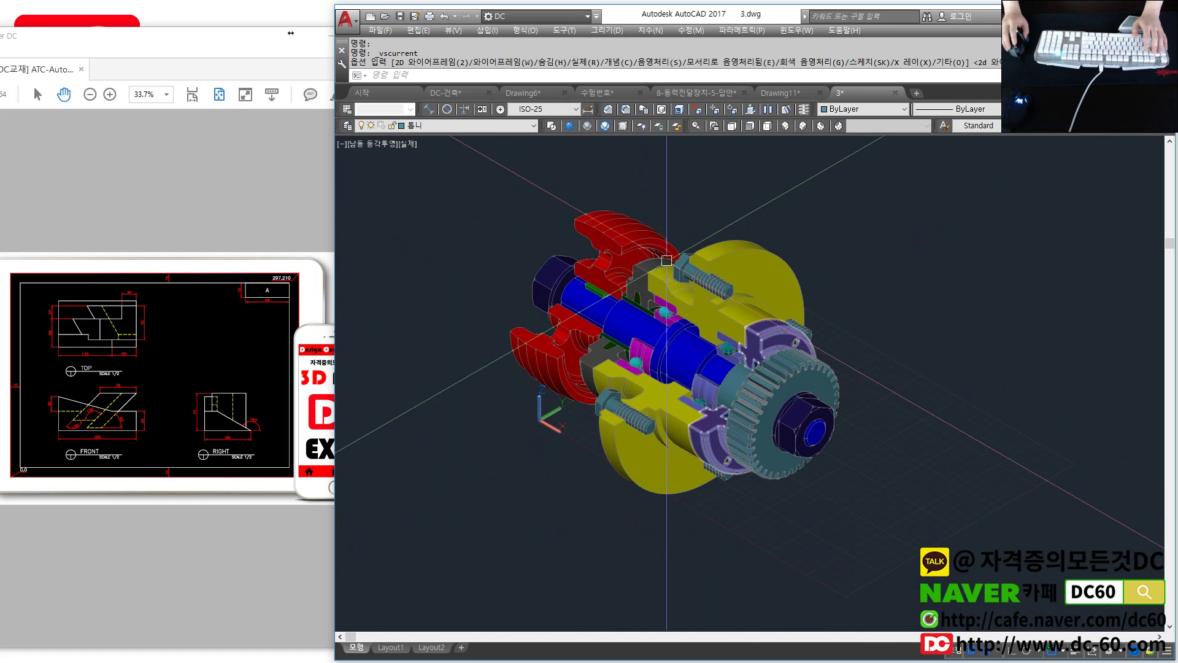
middle_click_drag(675, 263, 708, 309)
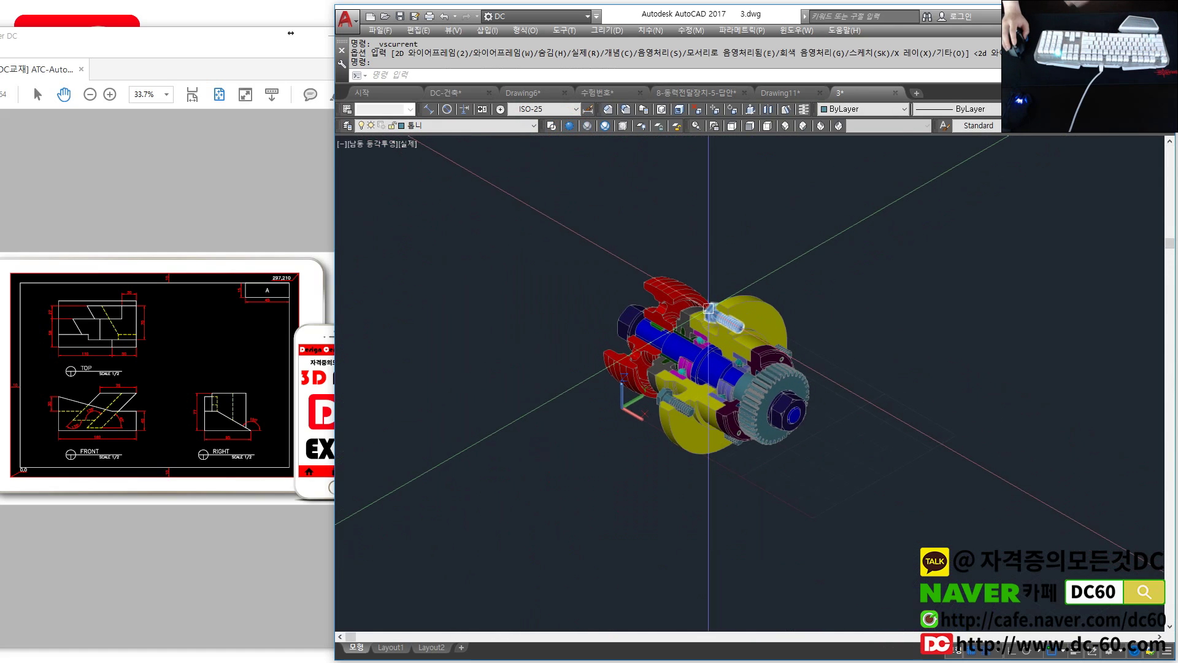
scroll(708, 307, "up", 2)
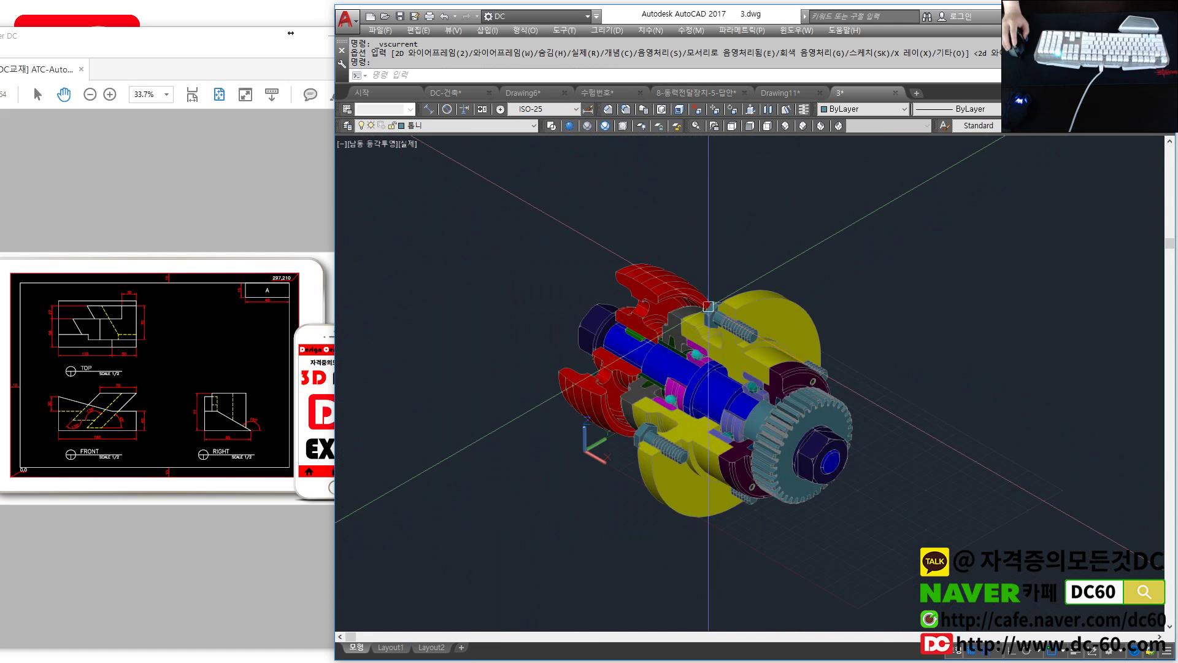
scroll(709, 307, "down", 2)
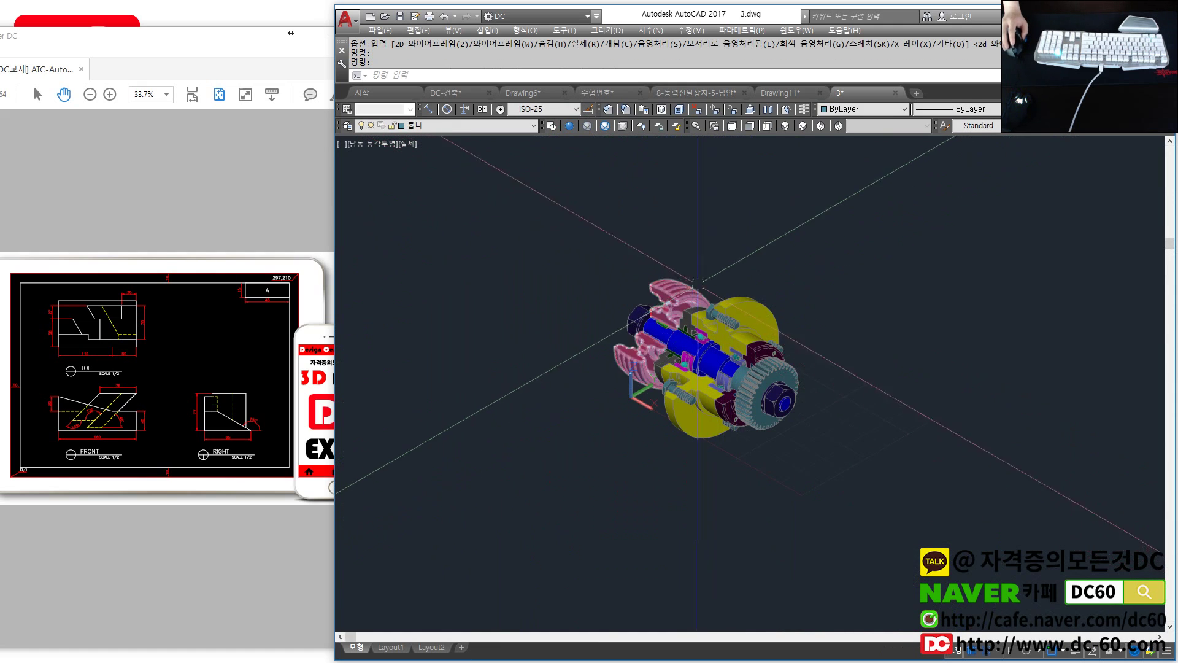
key("Escape")
Start a single-sheet plot using the doPDF v7 printer on A3 paper.
type("plot")
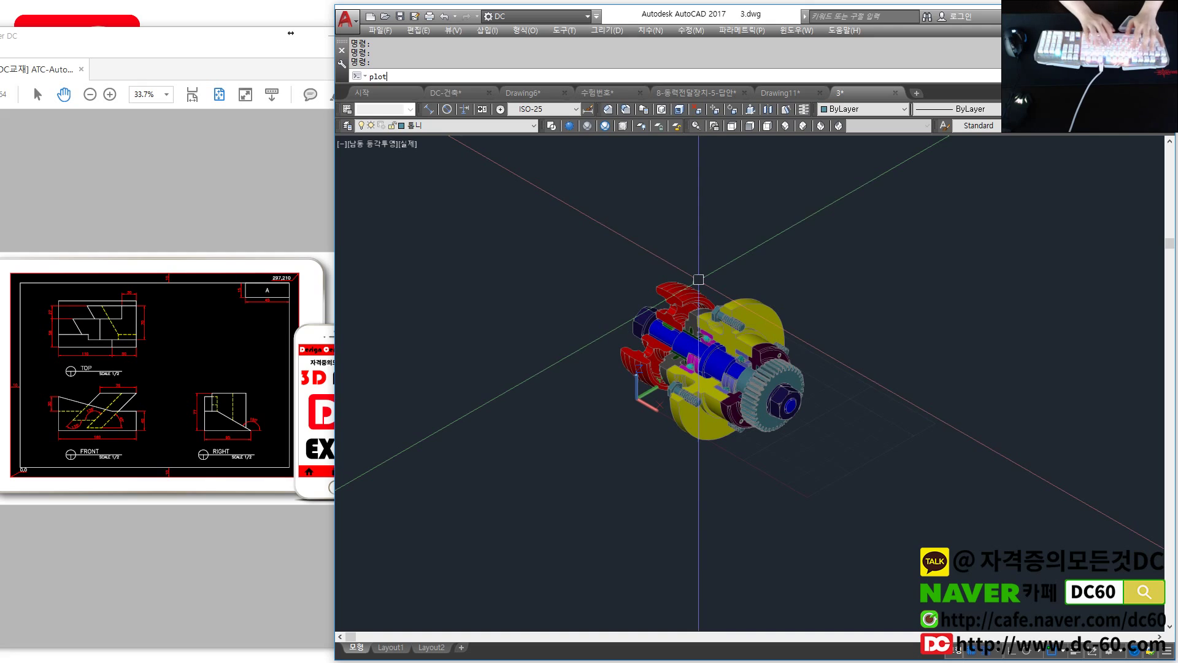
key("Return")
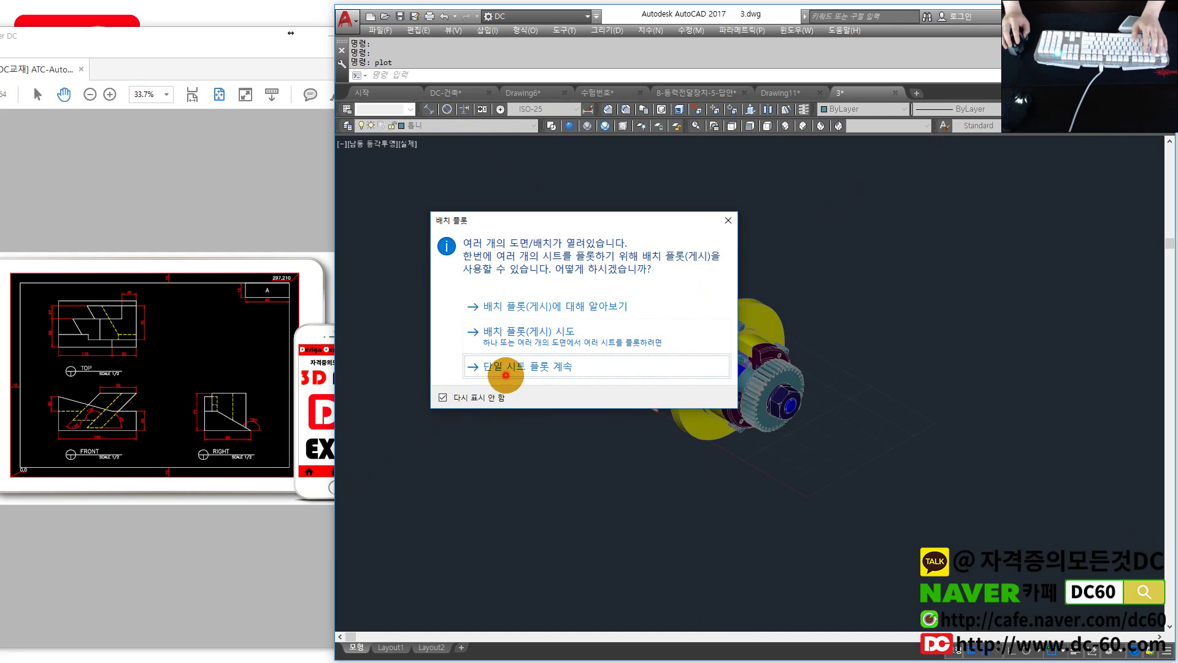
left_click(506, 374)
left_click(594, 254)
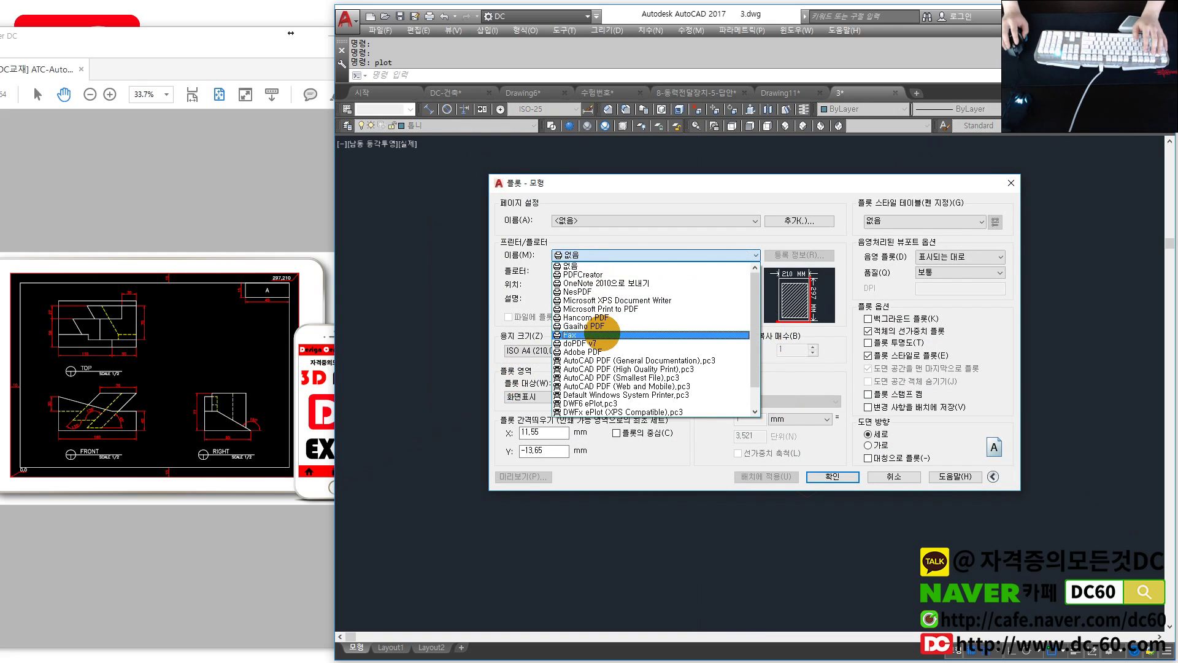
left_click(604, 342)
left_click(600, 350)
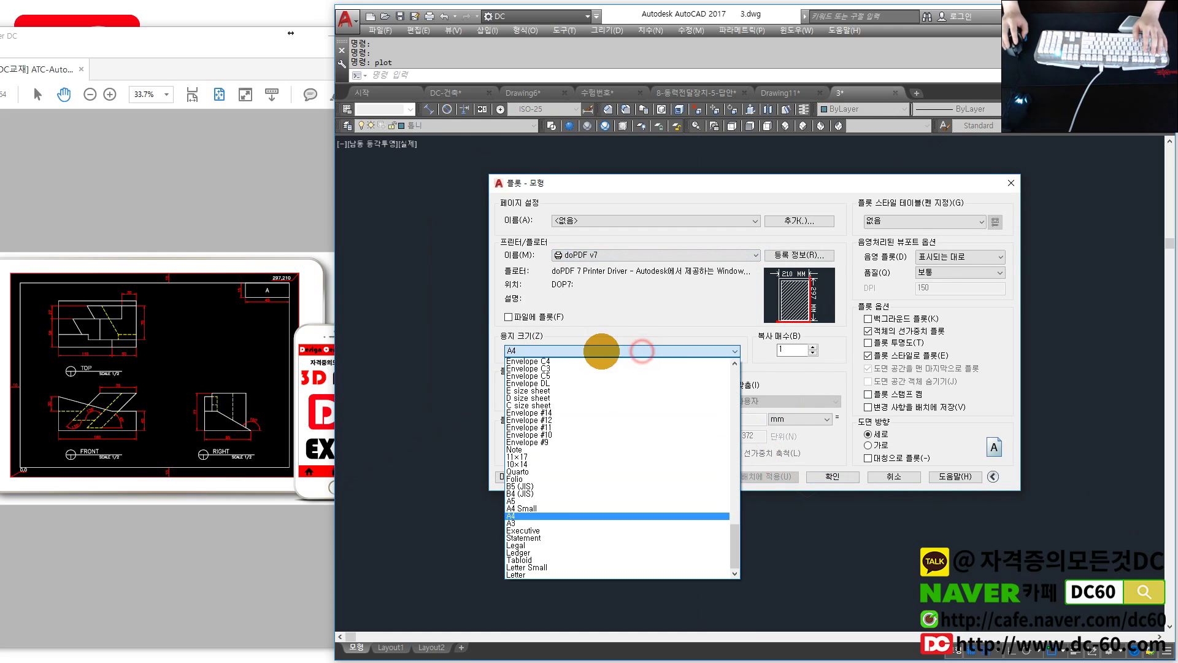
left_click(538, 523)
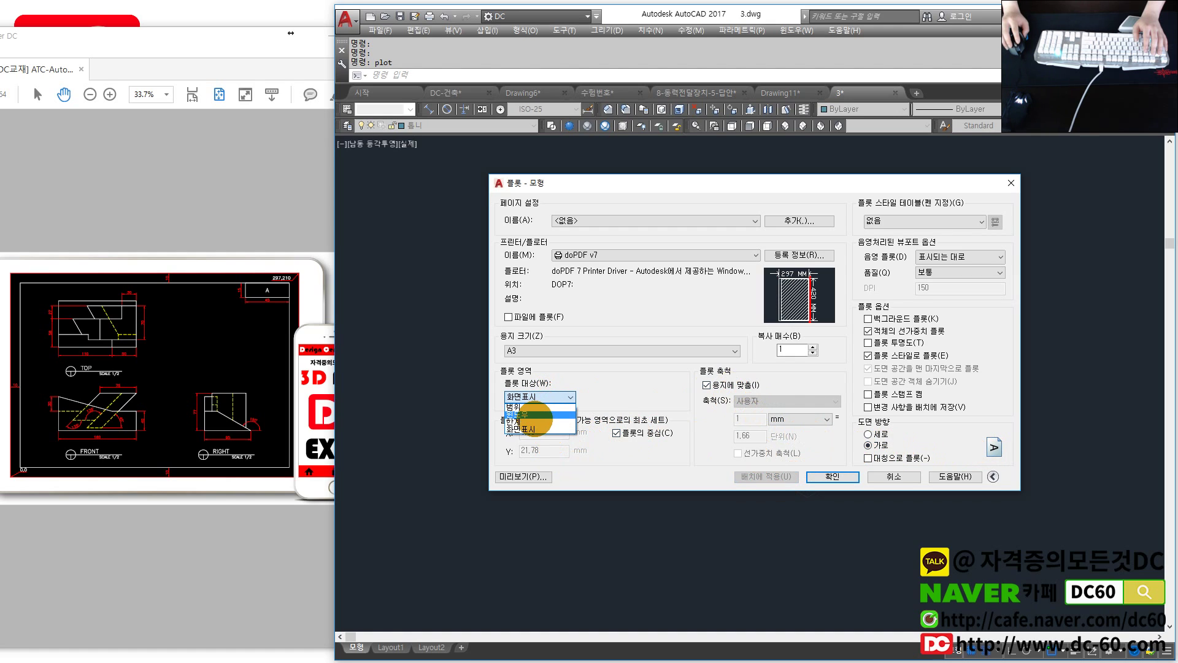
Set the plot area to a window around the assembly, preview it, then close the dialog.
left_click(531, 415)
left_click(494, 218)
left_click(866, 509)
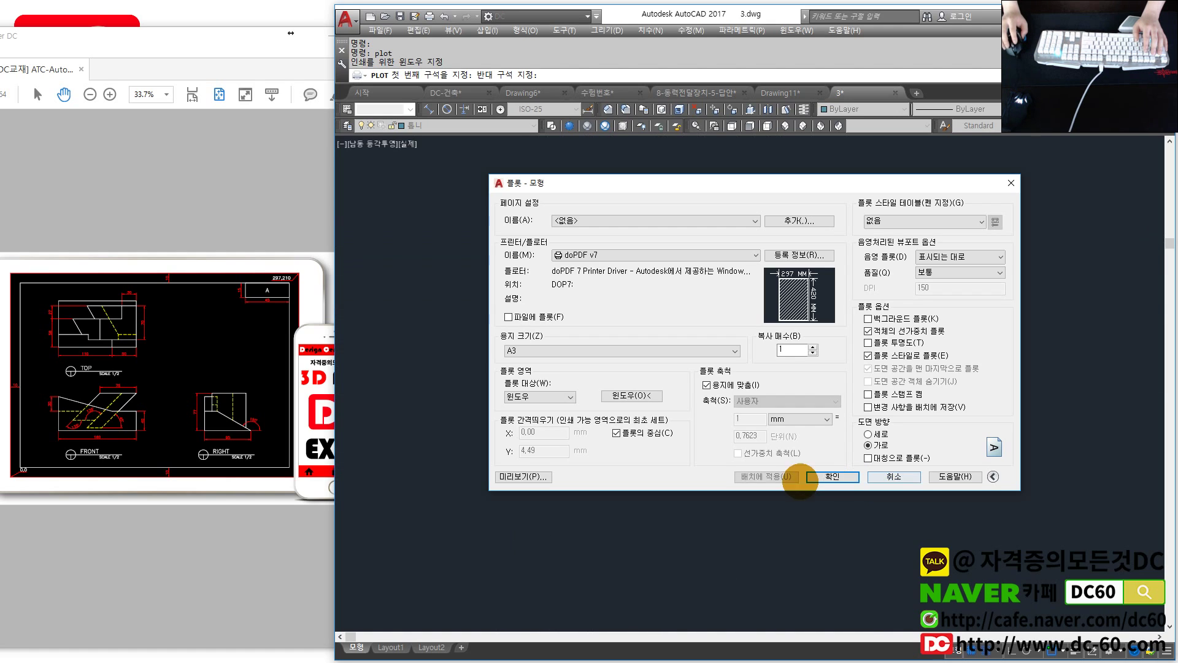
left_click(528, 474)
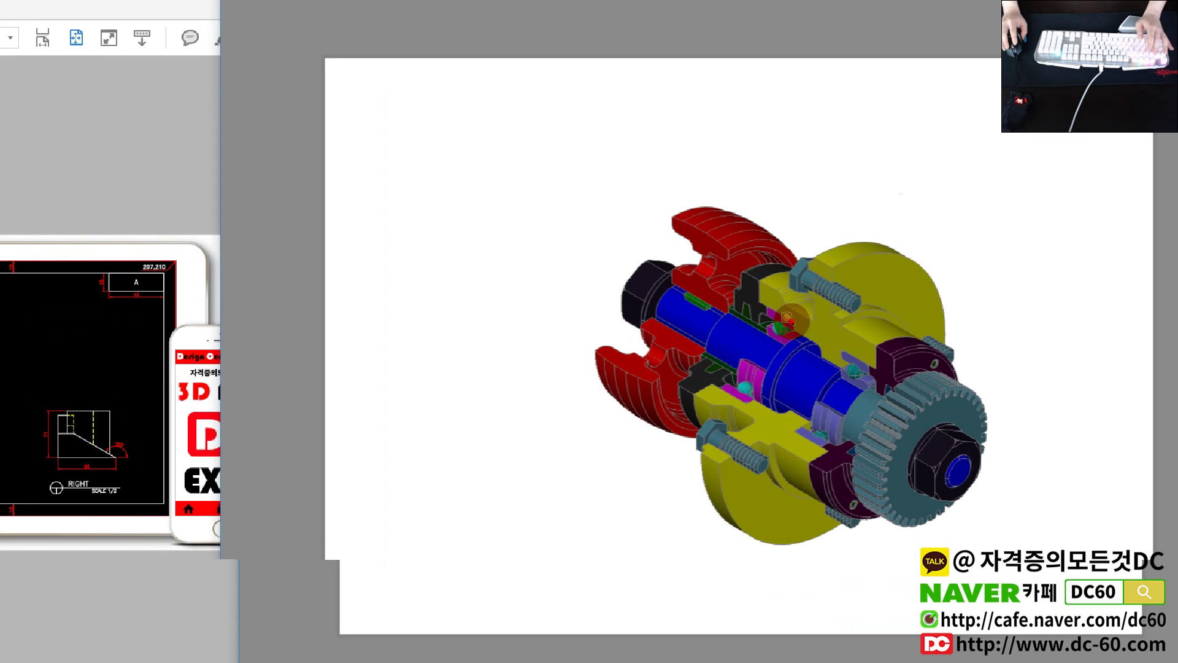
left_click_drag(445, 459, 632, 400)
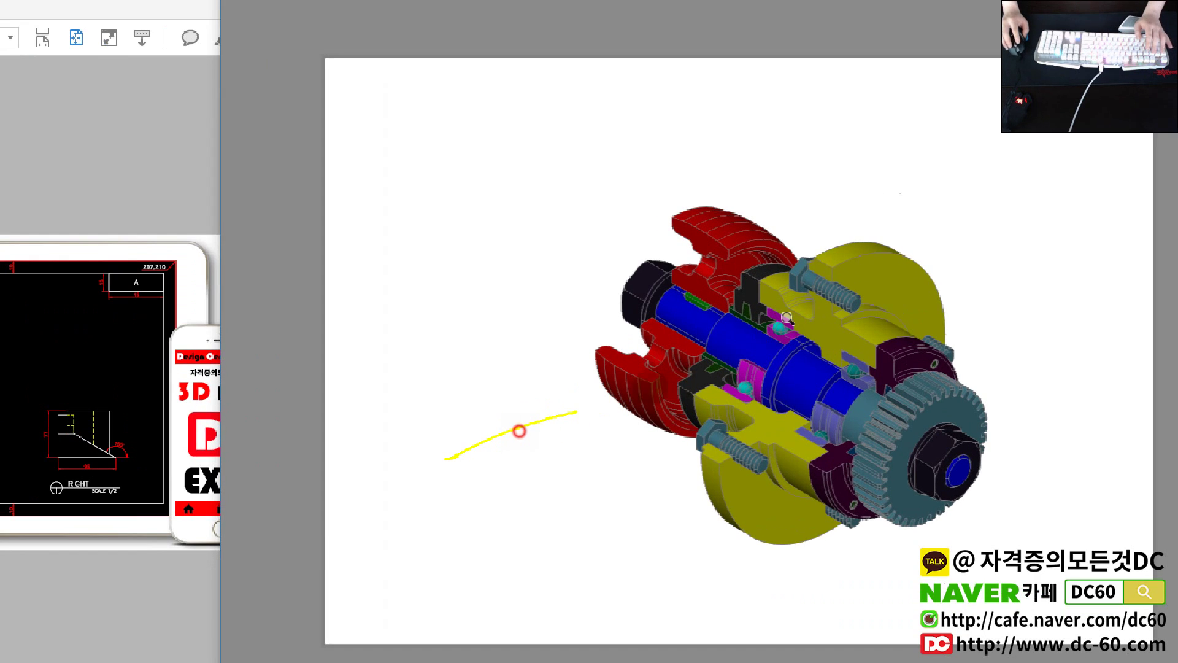
left_click_drag(542, 361, 599, 474)
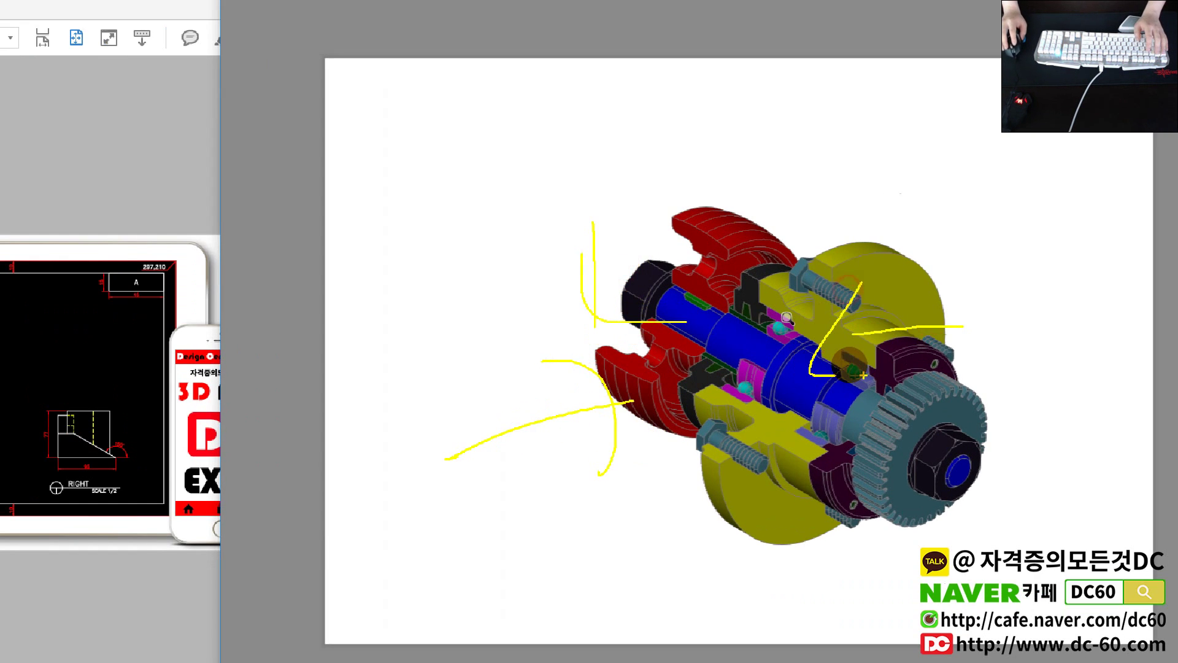
key("Escape")
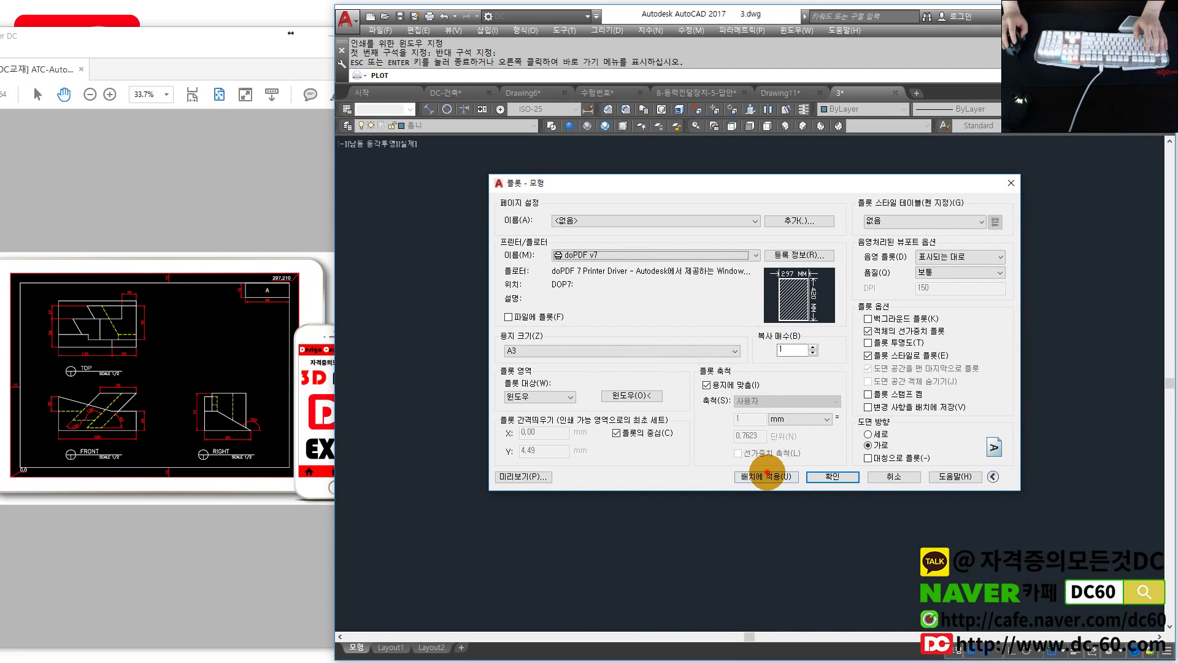
left_click(899, 476)
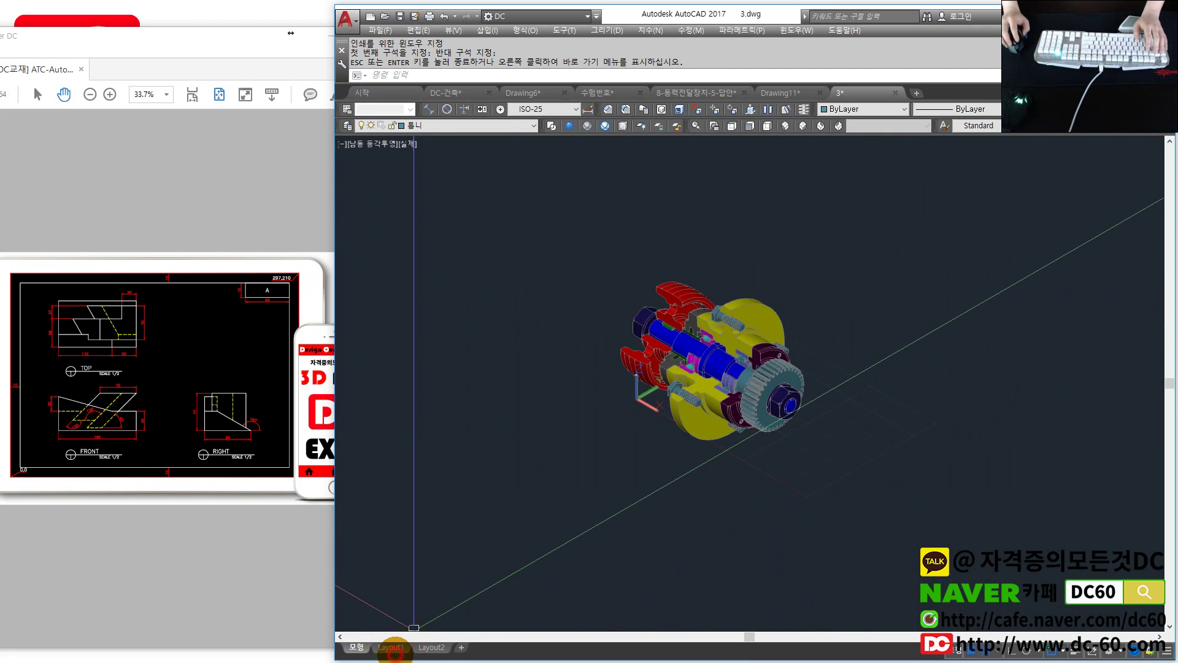
In Layout1, select the 12345667 text and border line, then clear the selection.
left_click(395, 647)
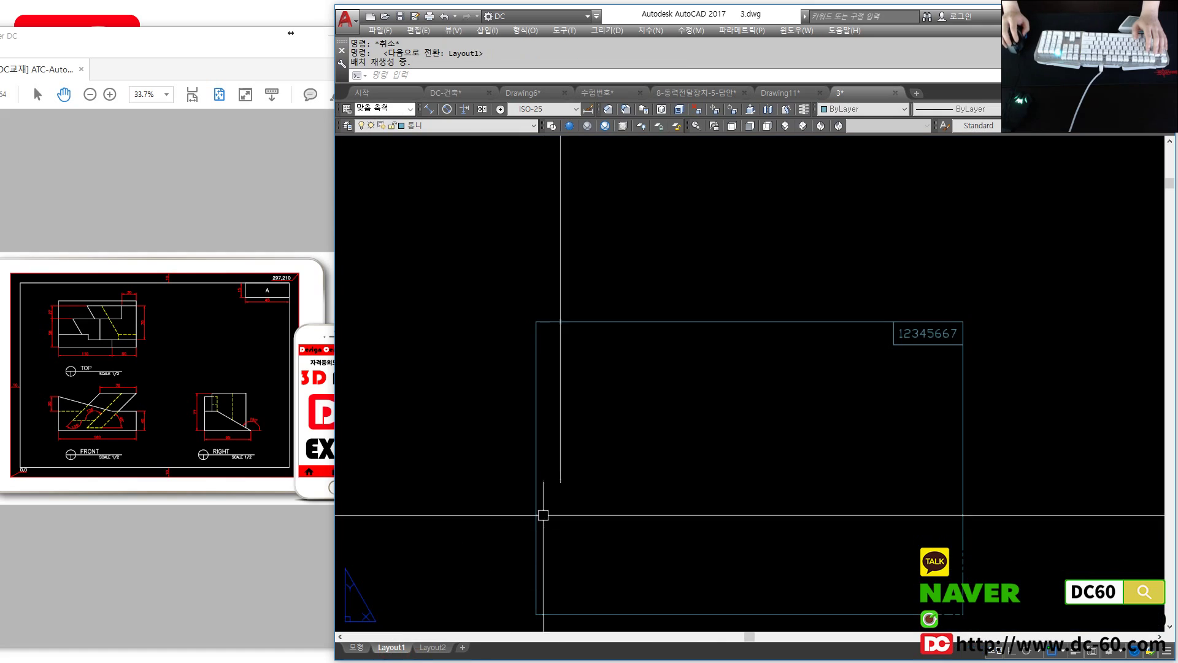
middle_click_drag(684, 444, 665, 386)
left_click(951, 329)
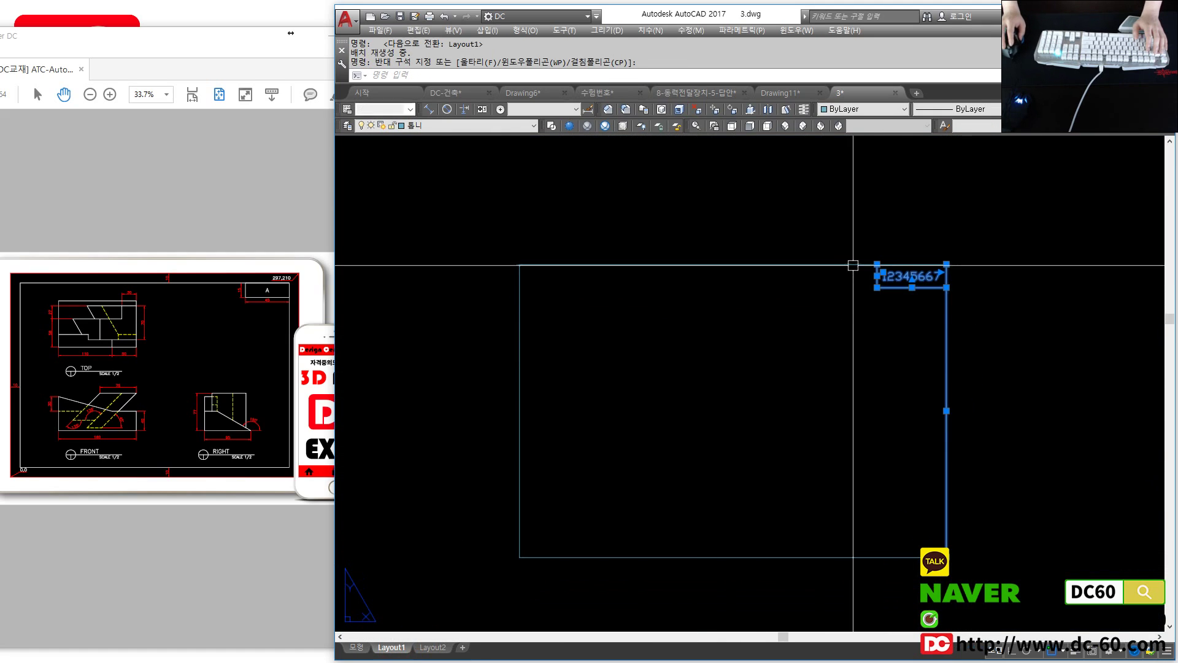
middle_click_drag(834, 384, 789, 350)
key("Escape")
key("Escape")
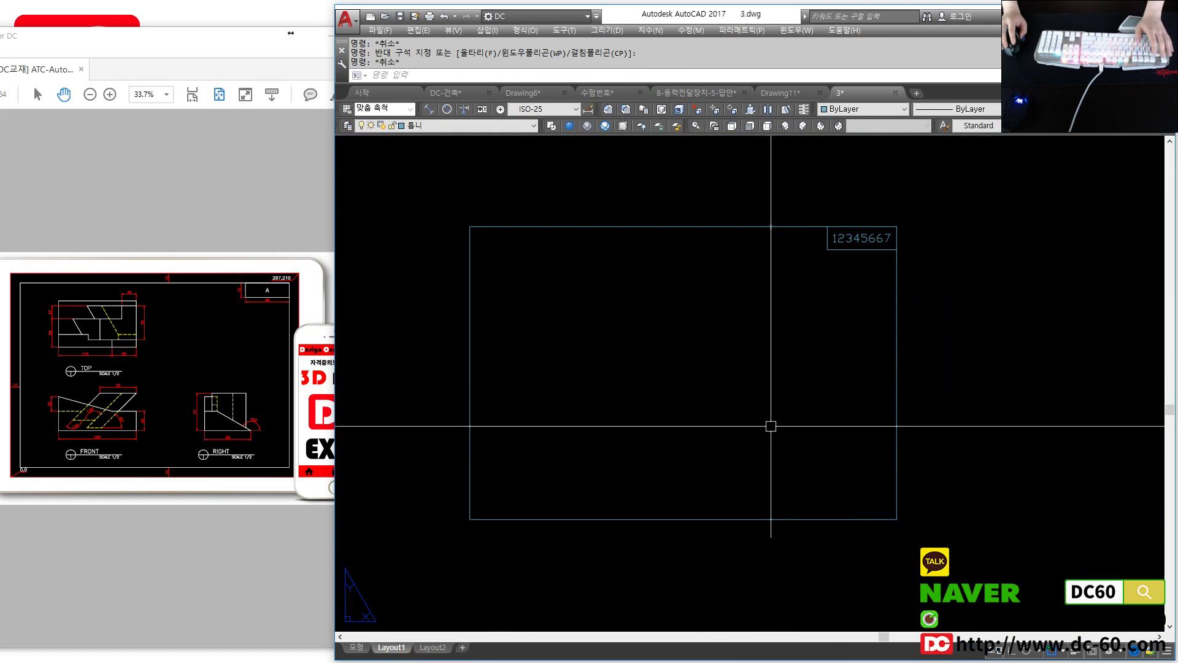
key("Escape")
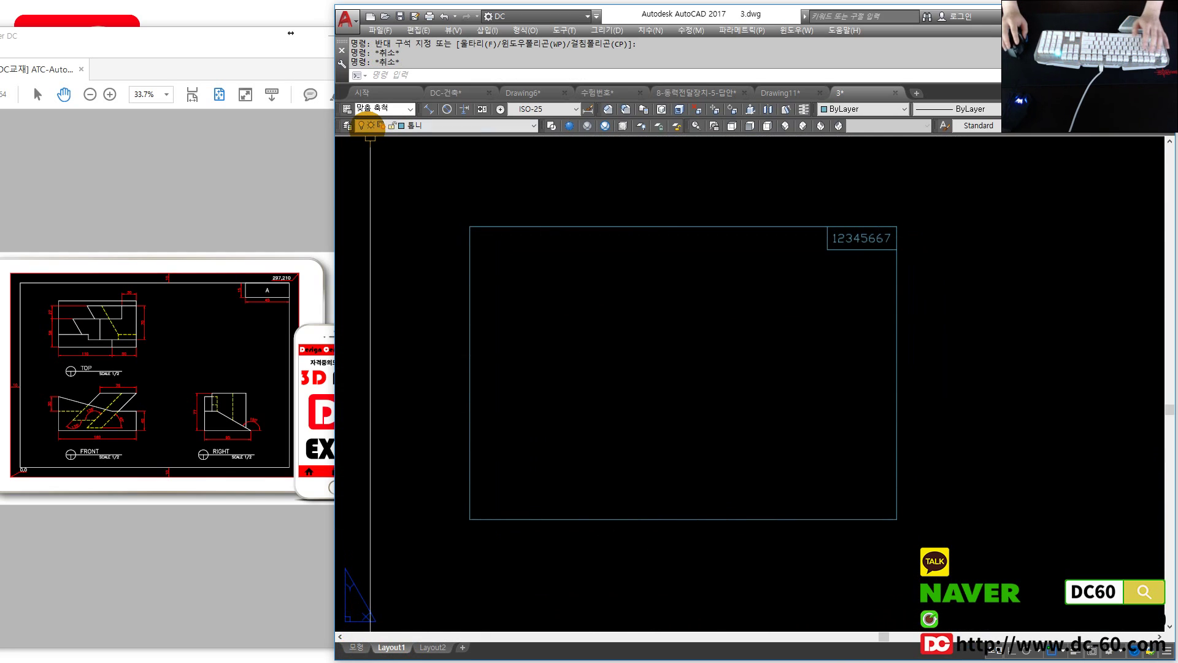
Add four equal layout viewports filling the sheet border.
left_click(348, 110)
left_click(426, 345)
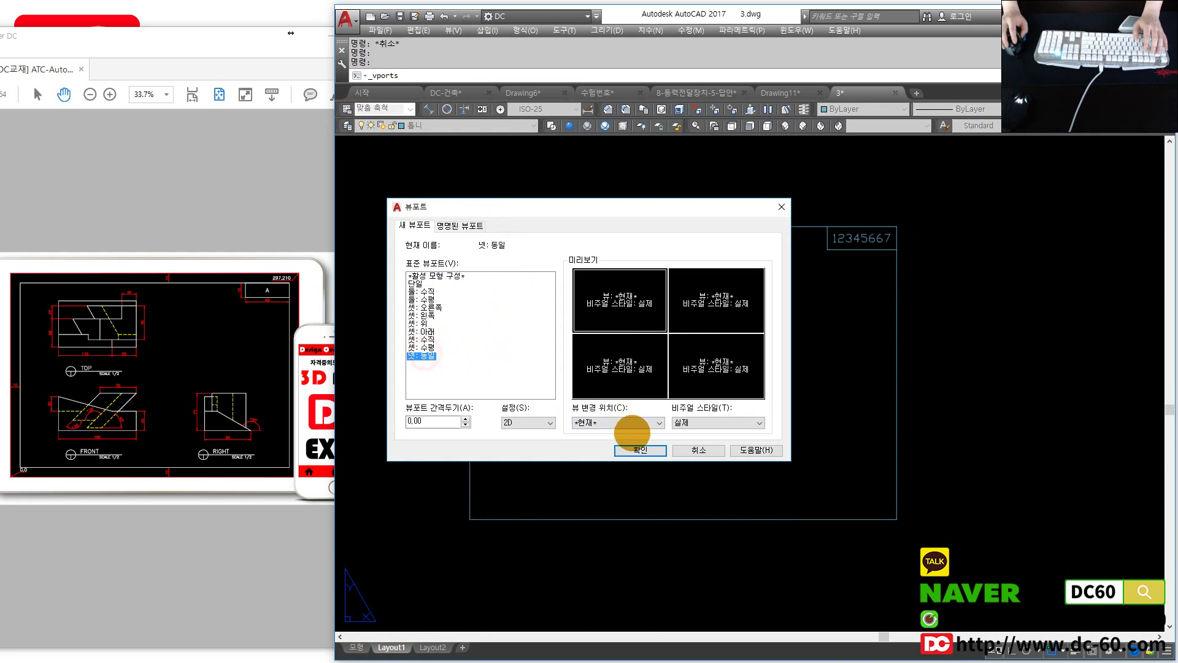
left_click(641, 446)
left_click(469, 227)
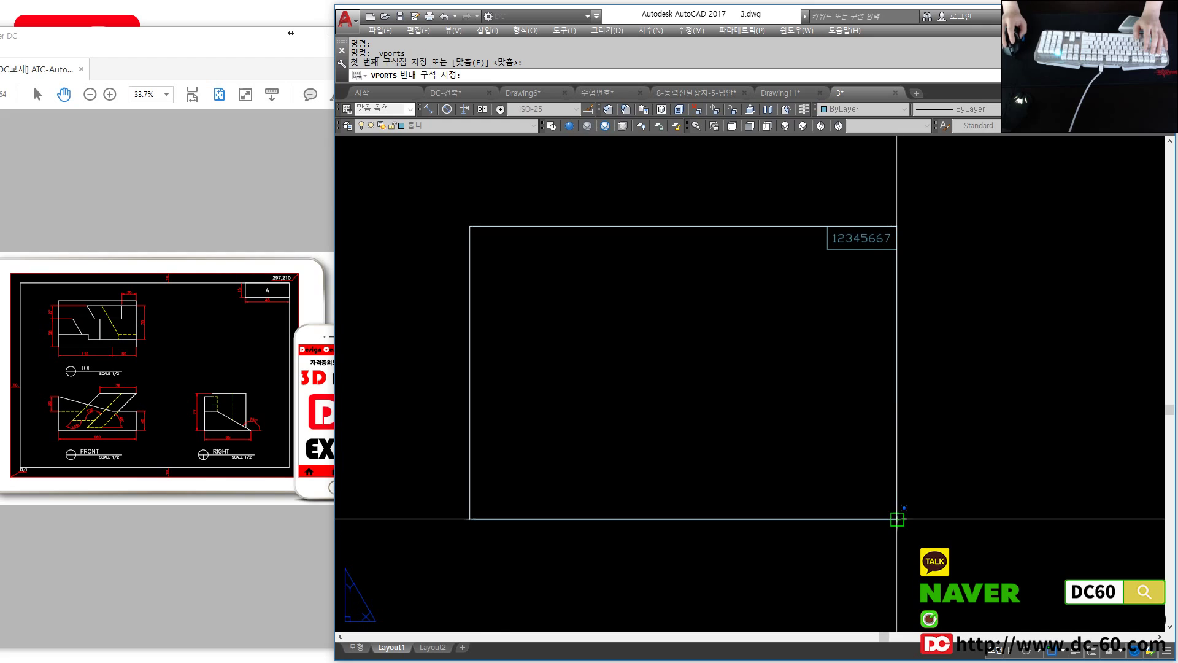
left_click(889, 511)
Set the top-left viewport to a top view and cancel an accidental fillet.
double_click(600, 277)
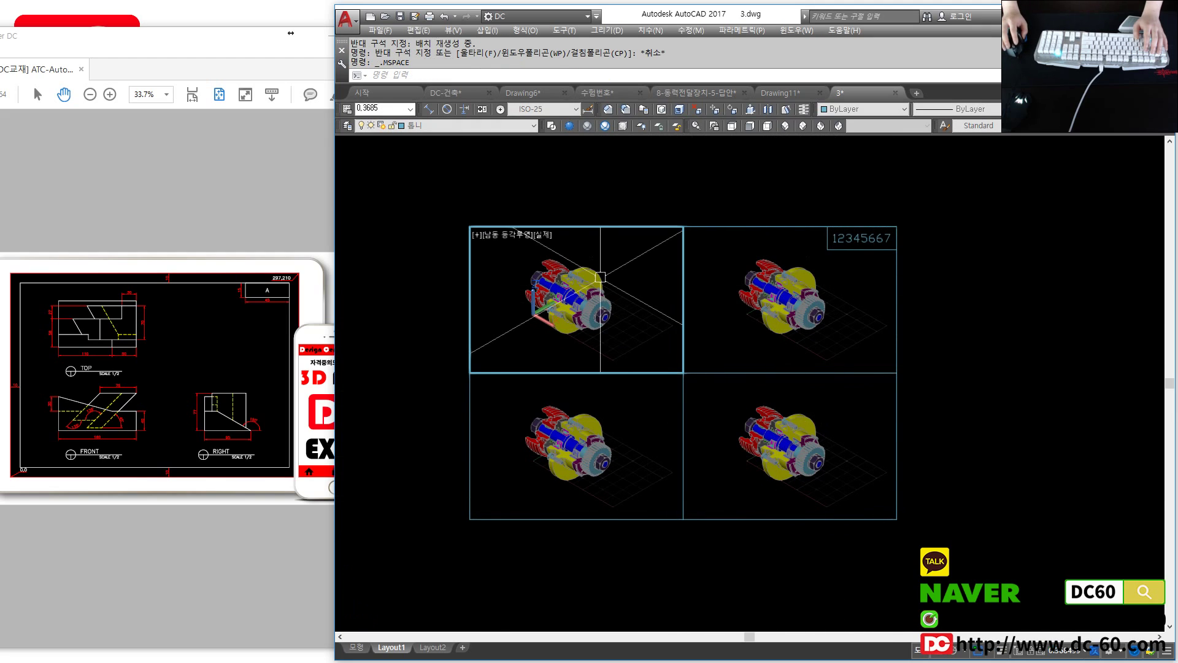
type("t")
key("Return")
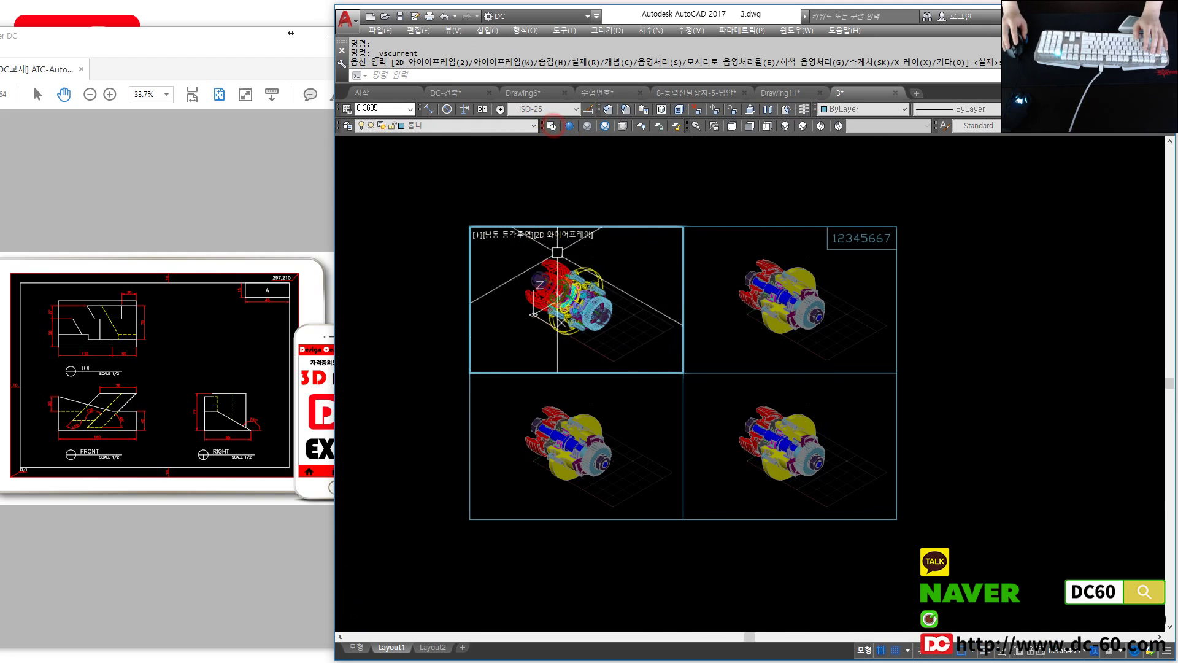
left_click(606, 424)
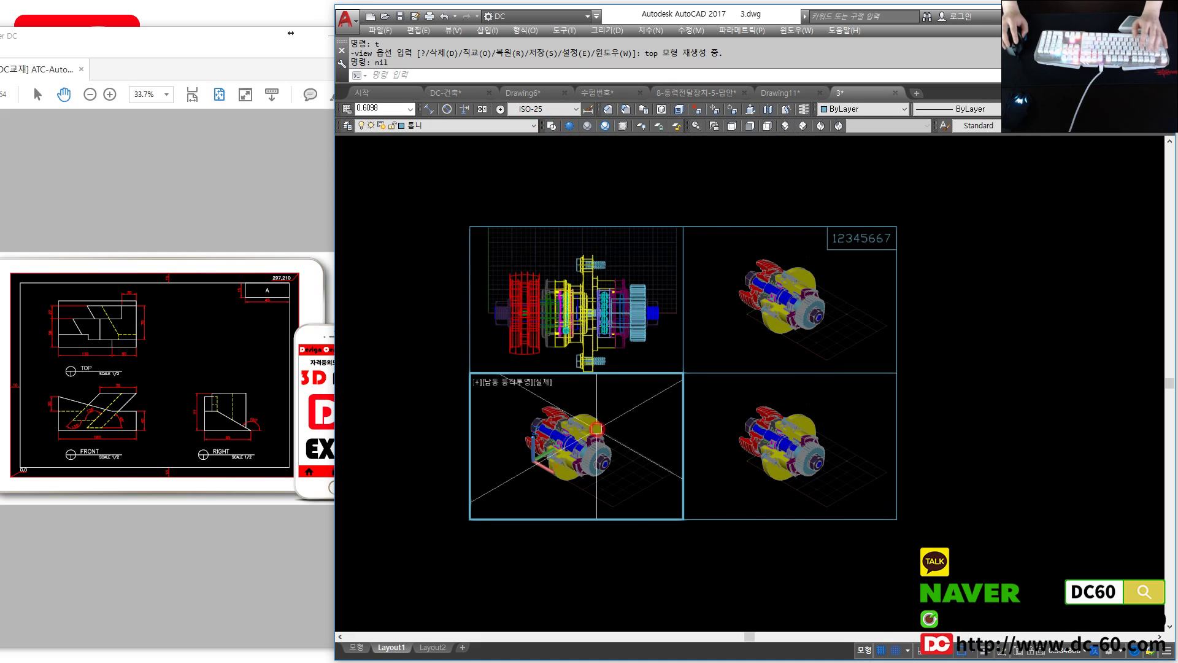
type("f")
key("Return")
key("Escape")
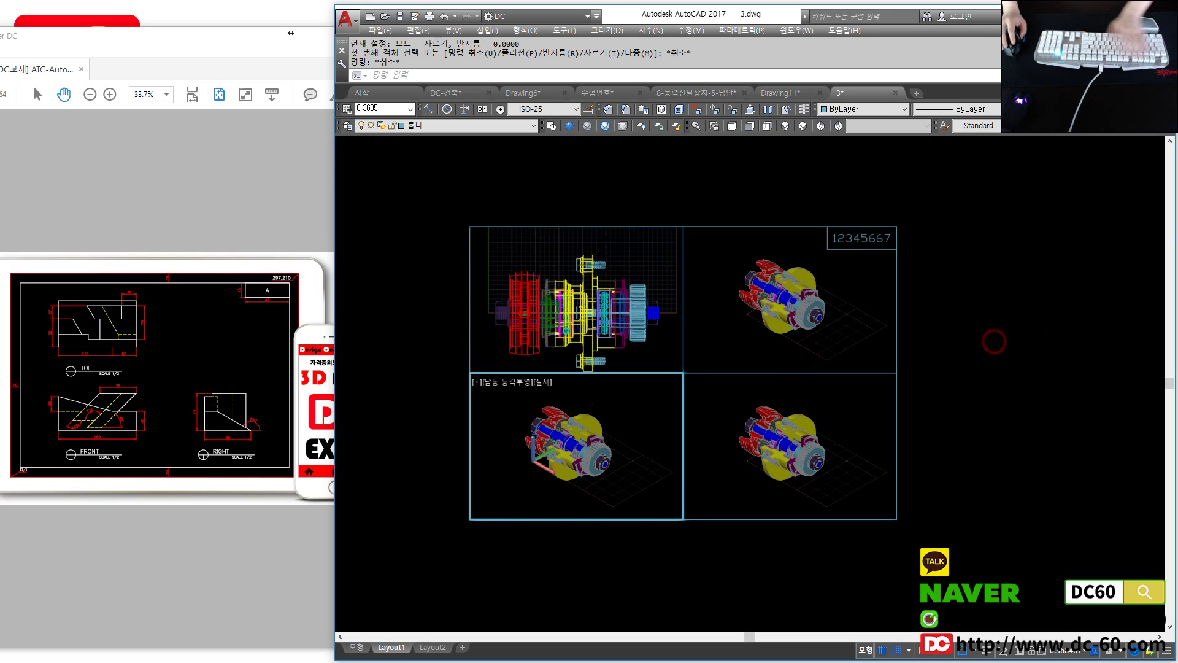
key("Escape")
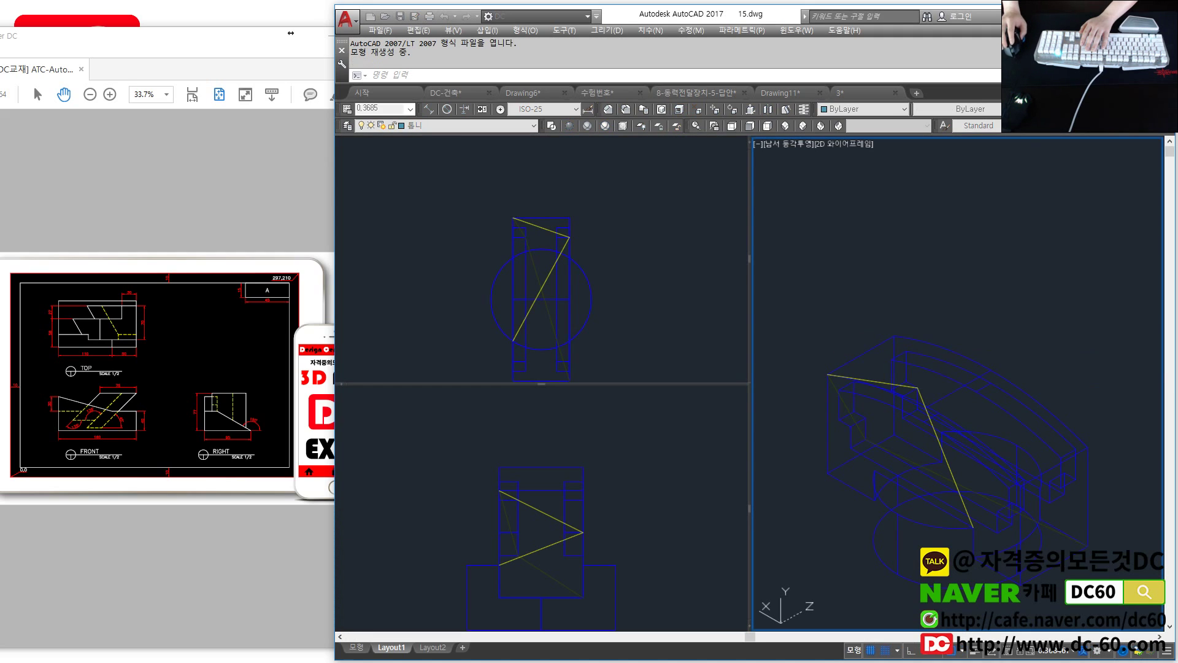
Cancel a stray erase in model space, move to the first layout and turn its grid off.
left_click(619, 307)
scroll(630, 302, "down", 2)
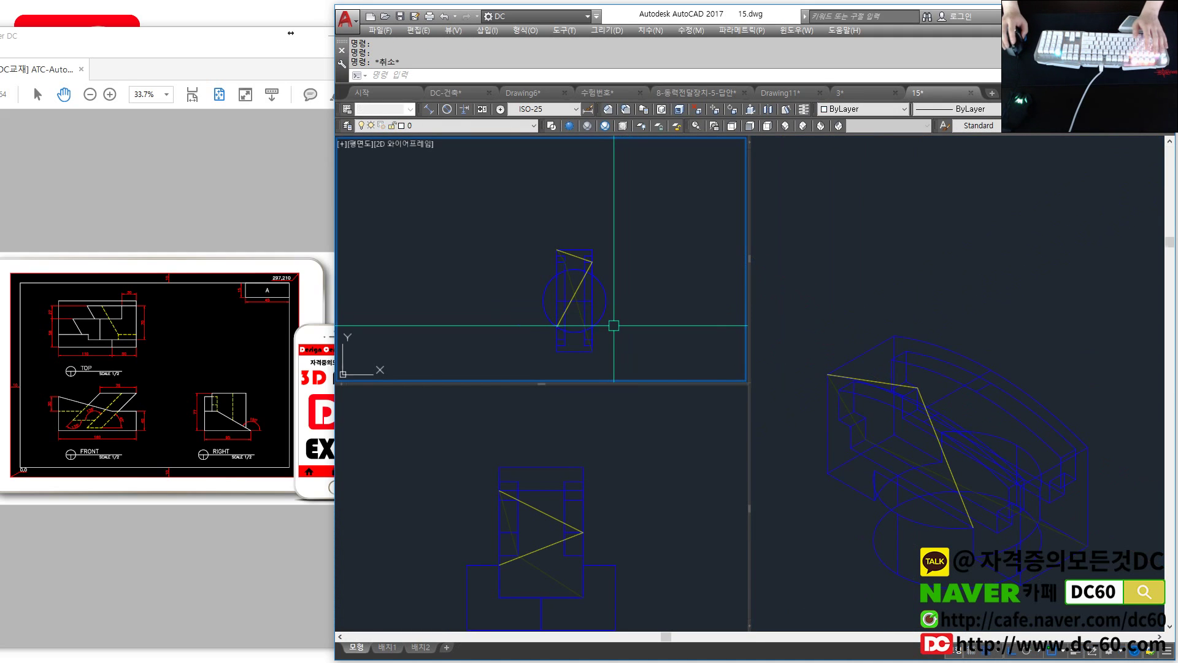
key("Escape")
type("e")
key("Return")
left_click(639, 335)
key("Escape")
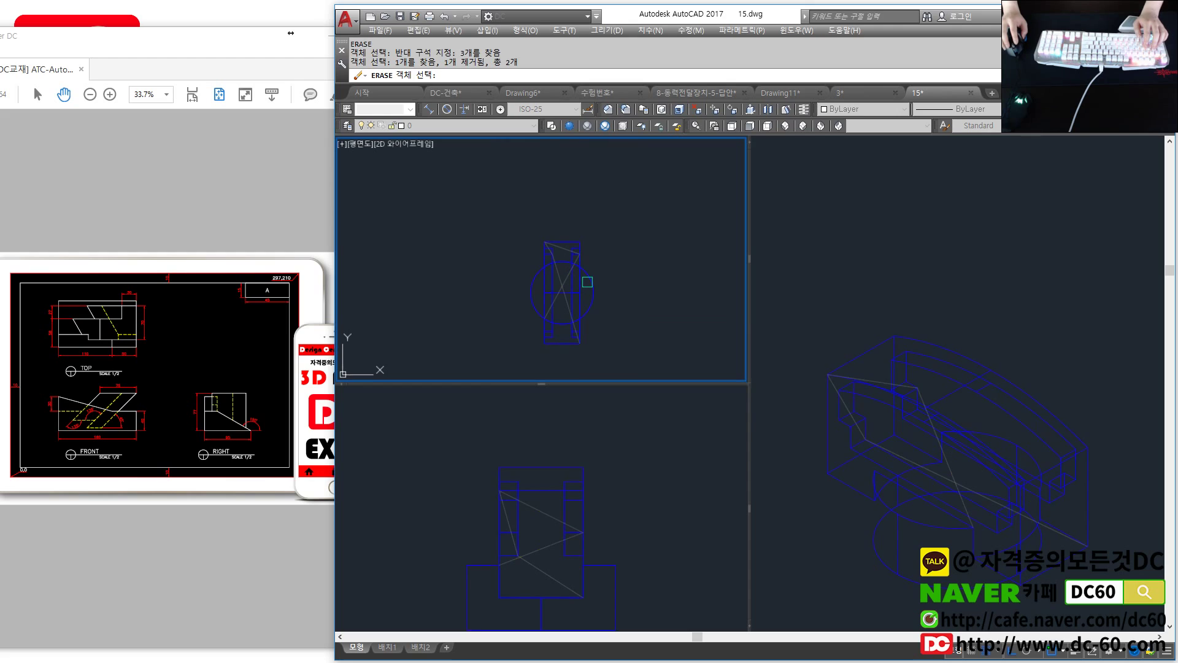
left_click(389, 647)
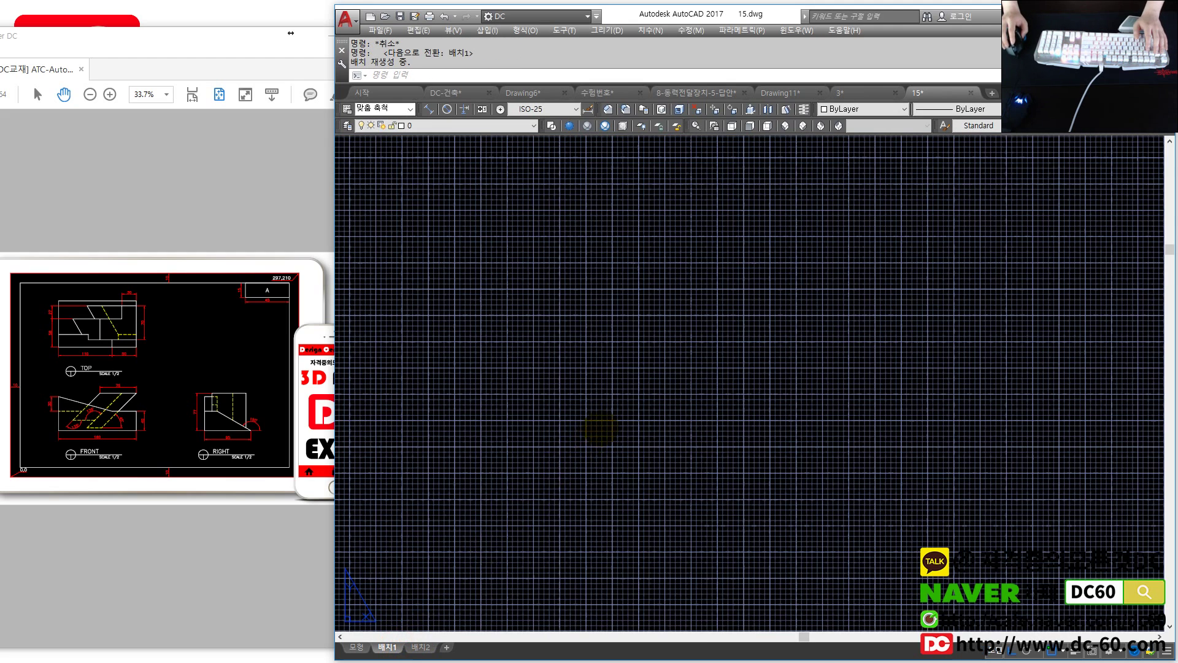
left_click(599, 428)
key("F7")
key("Escape")
key("Escape")
type("re")
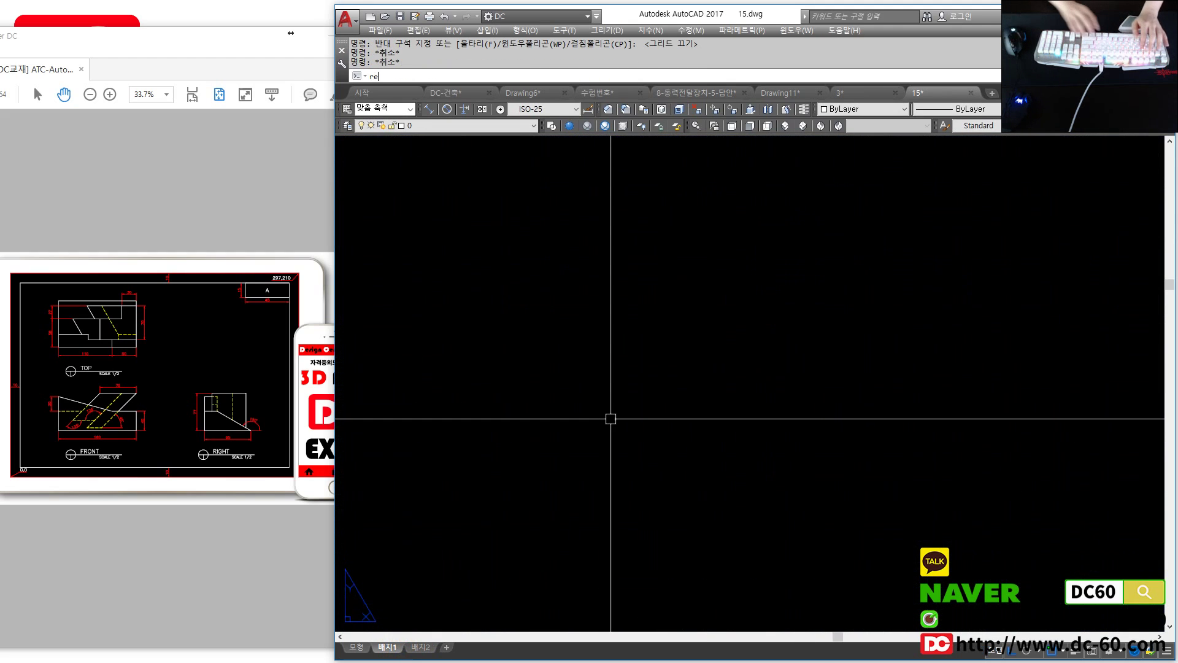
Draw the rectangular sheet border from 0,0 to 297,210 on the layout.
type("c")
key("Return")
key("Return")
type("297,2")
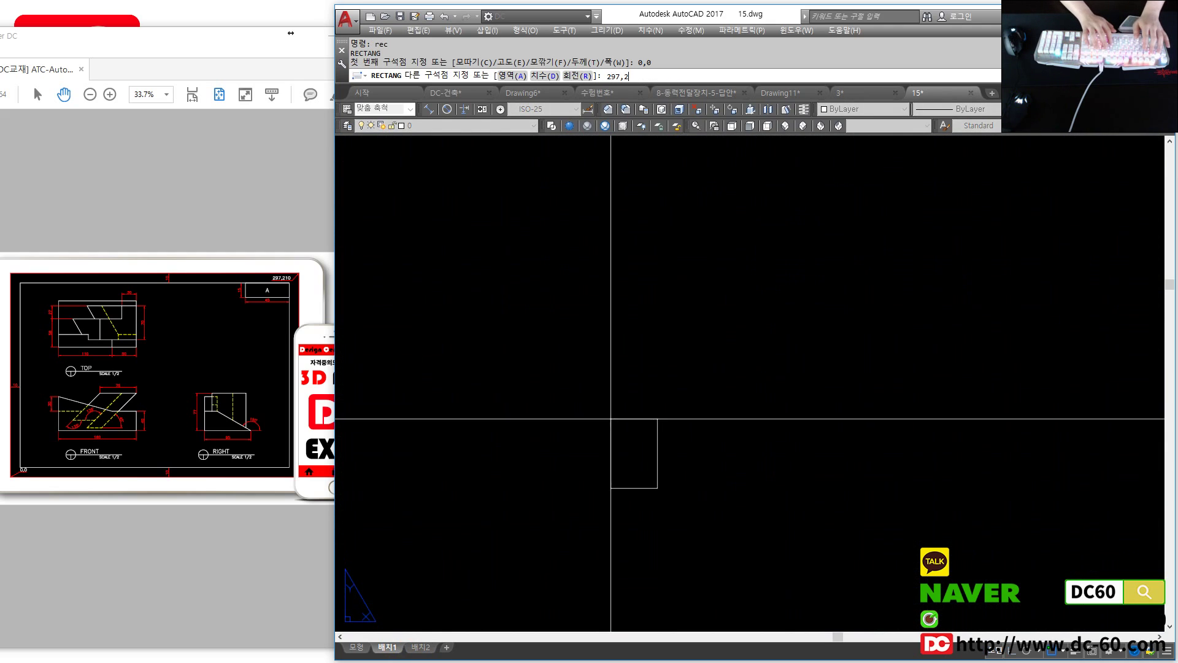
type("10")
key("Return")
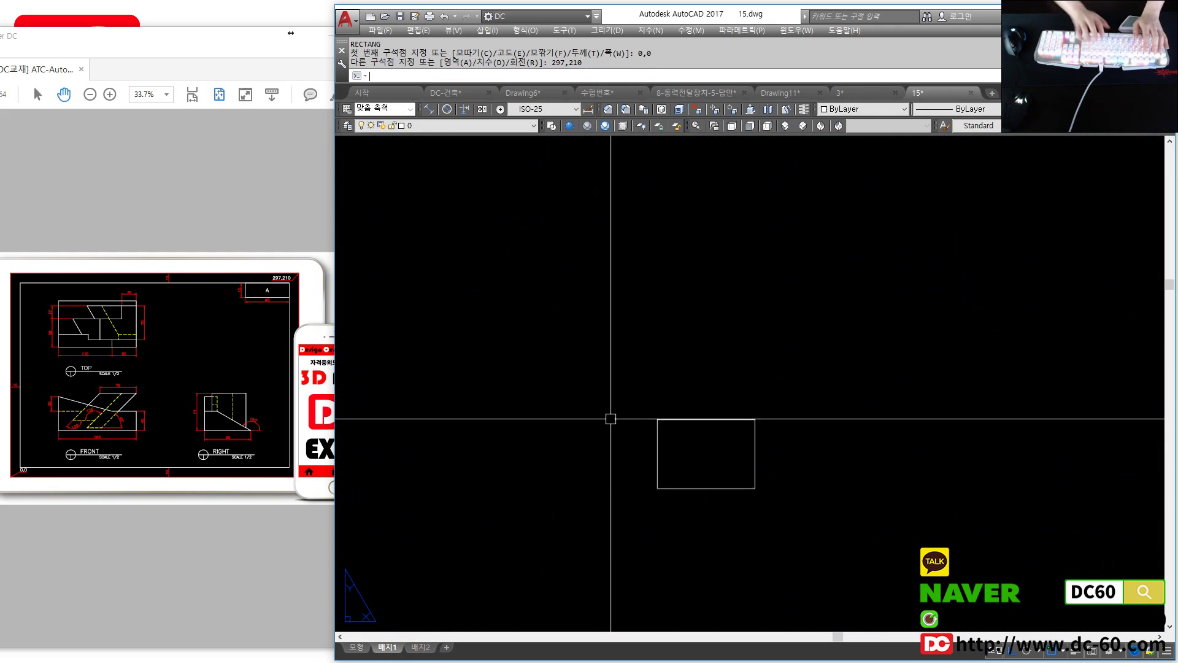
key("Escape")
scroll(742, 492, "up", 2)
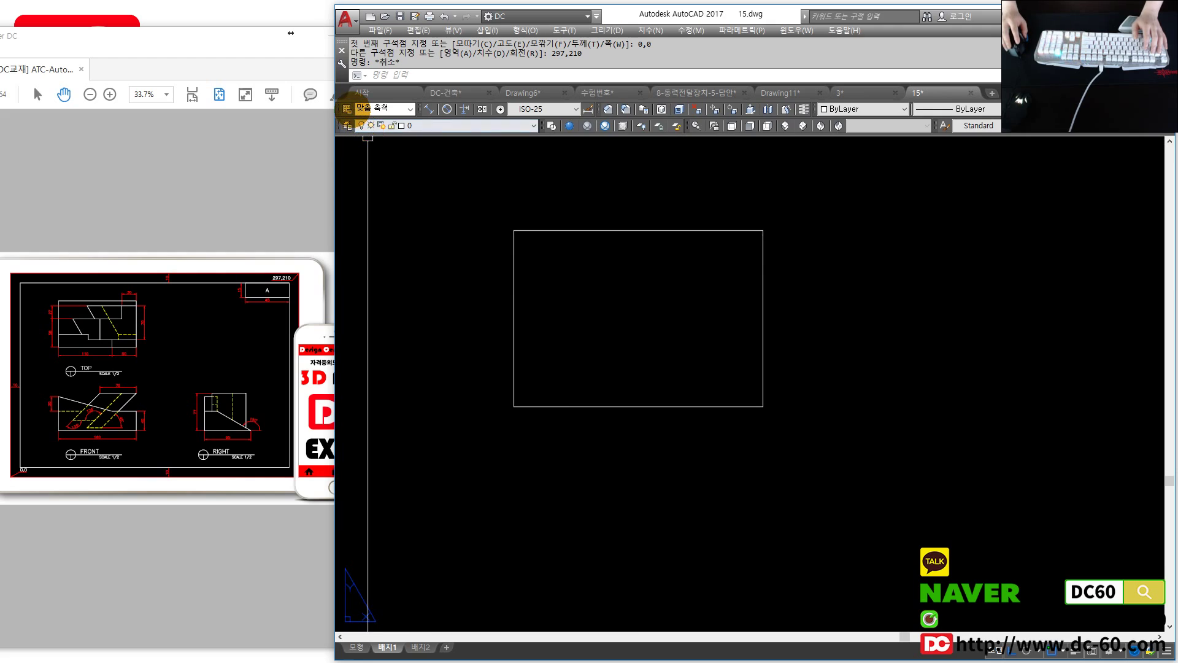
Fill the border rectangle with four equal viewports, corner to corner.
left_click(348, 108)
left_click(421, 354)
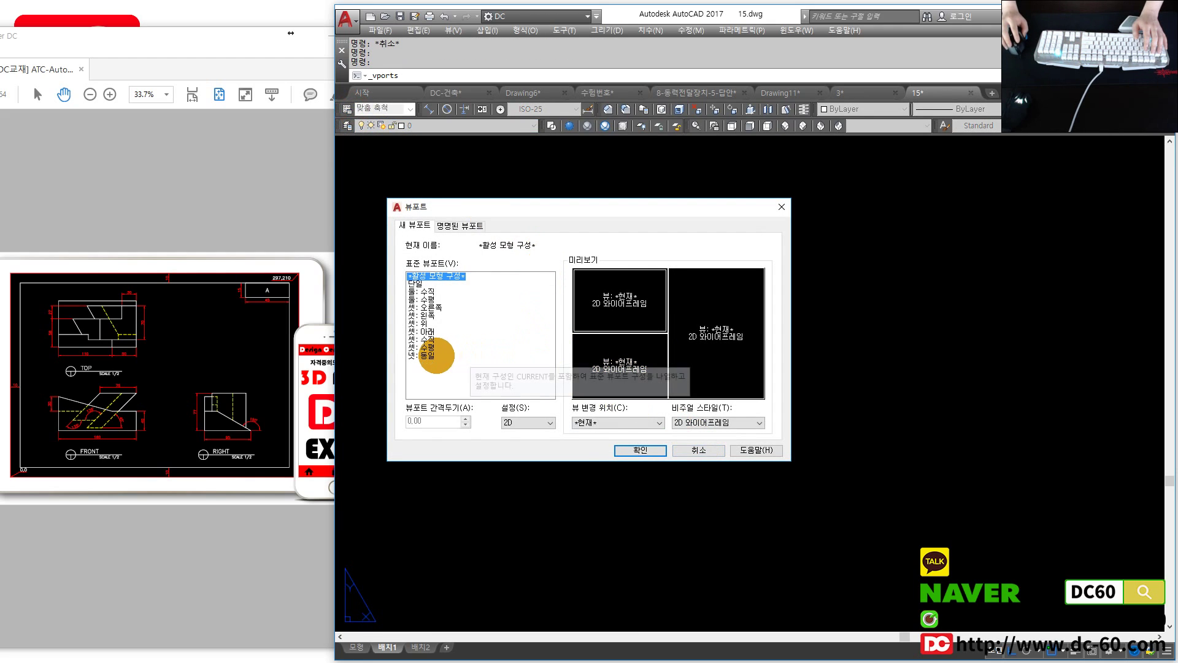
left_click(653, 451)
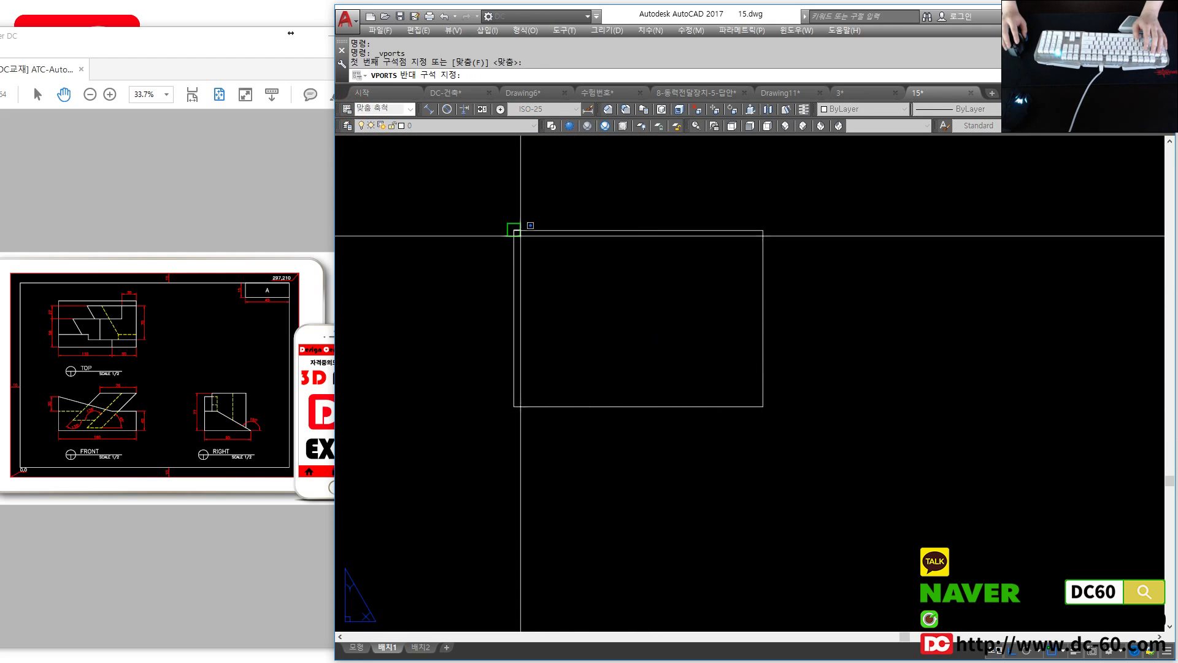
left_click(515, 230)
left_click(766, 399)
key("Escape")
key("Escape")
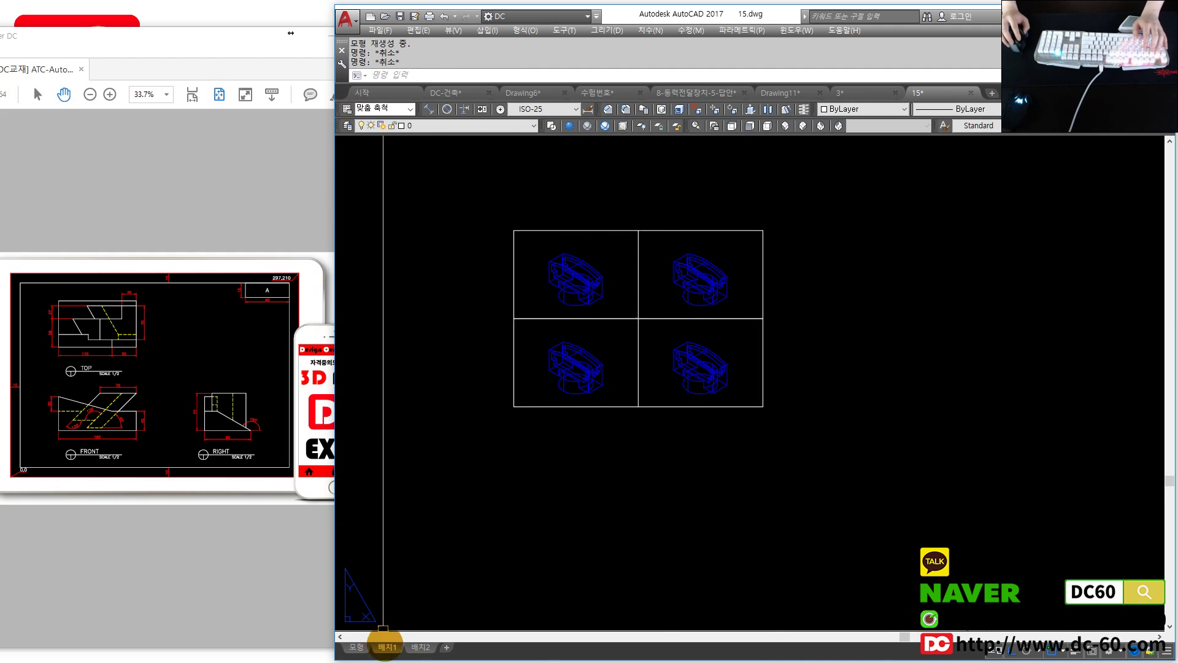
In model space, shade the solid with the Realistic style and orbit it to a new angle.
left_click(356, 647)
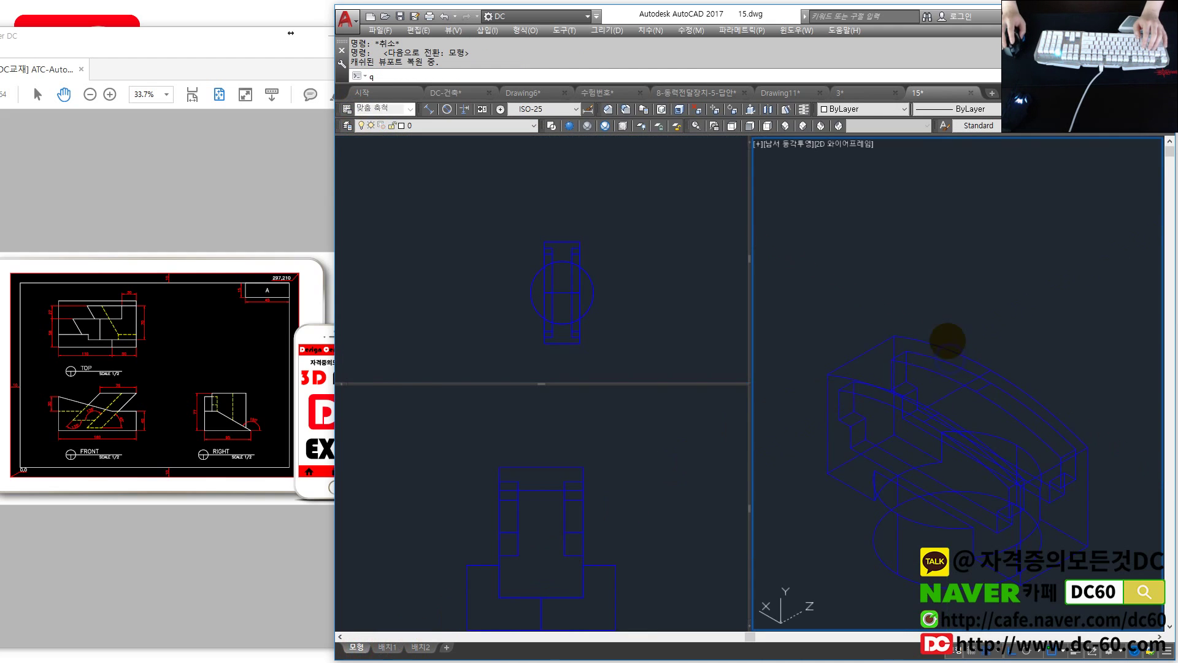
left_click(569, 126)
scroll(767, 409, "up", 2)
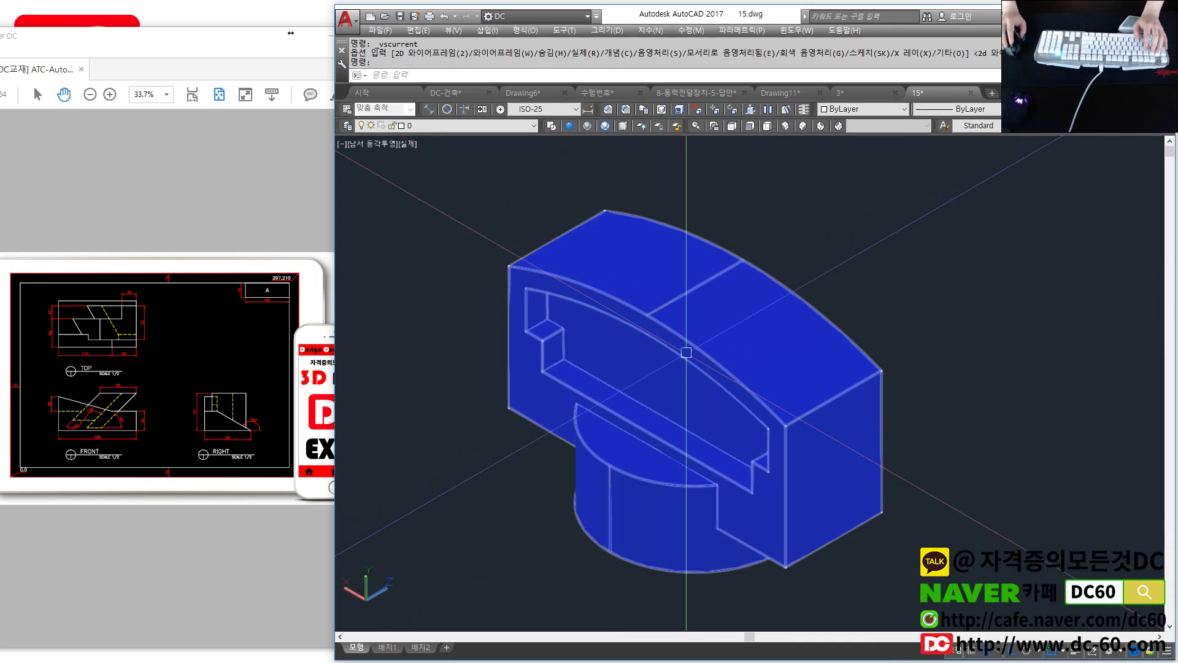
scroll(690, 342, "up", 2)
middle_click_drag(568, 367, 395, 641, "shift")
left_click(398, 647)
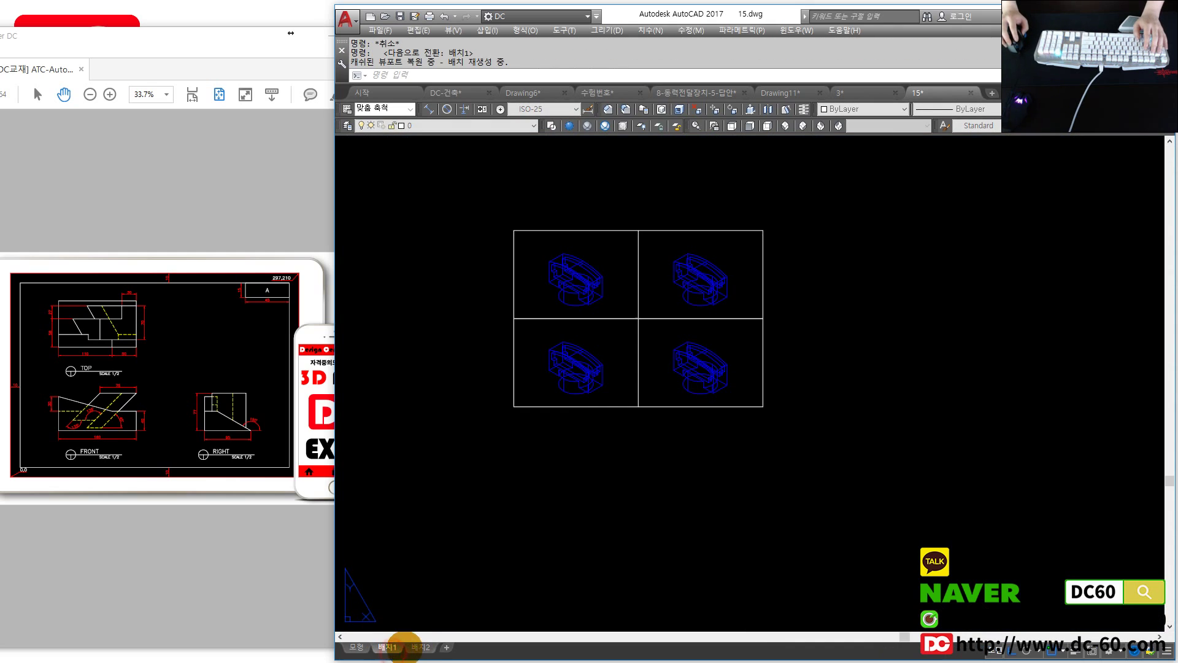
scroll(638, 230, "up", 3)
scroll(634, 232, "down", 1)
Set three viewports to Top, Front and Right views, leaving the top-right one isometric.
double_click(539, 295)
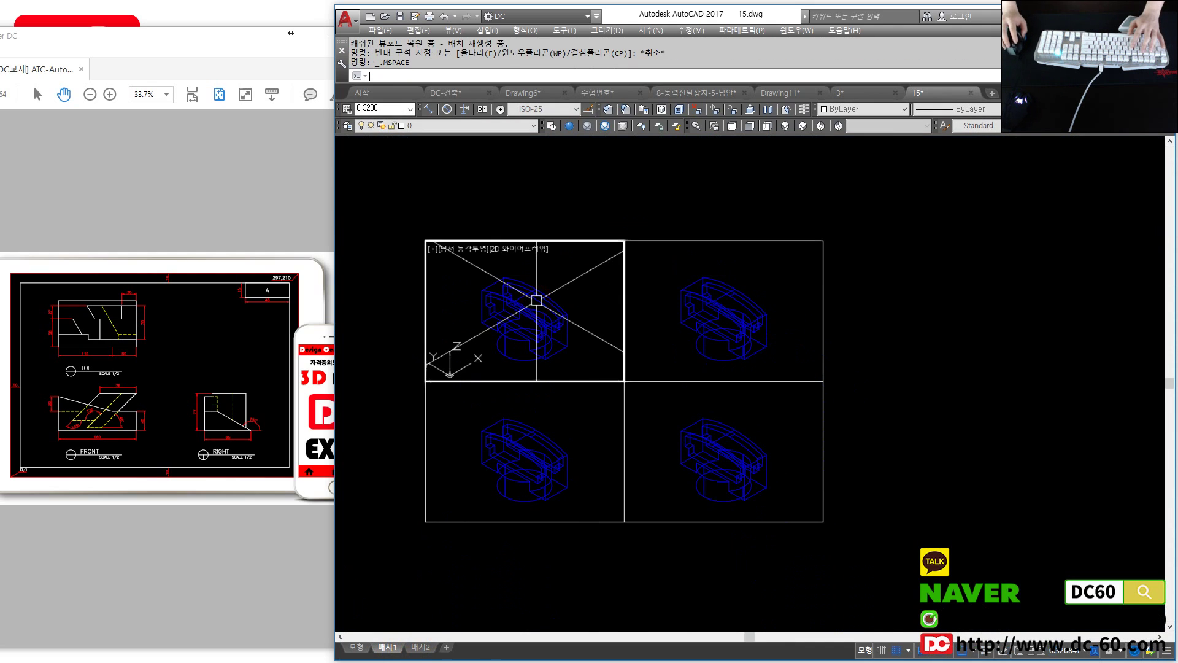
type("t")
key("Return")
left_click(543, 443)
type("f")
key("Return")
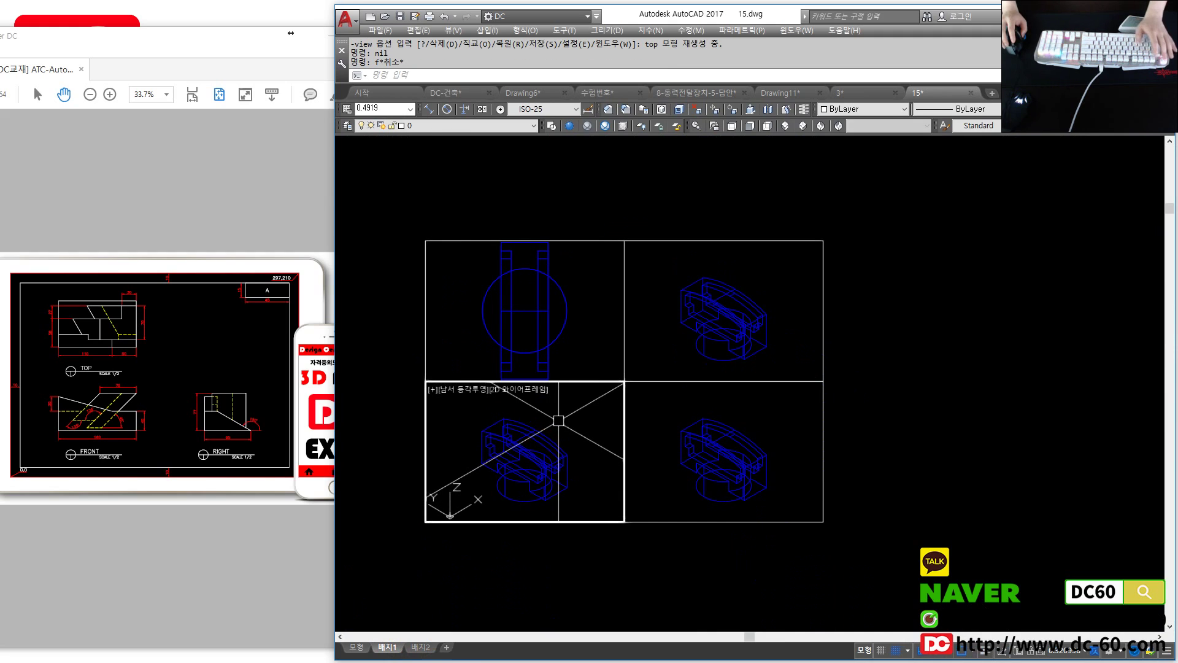
left_click(689, 428)
type("y")
key("Return")
key("Escape")
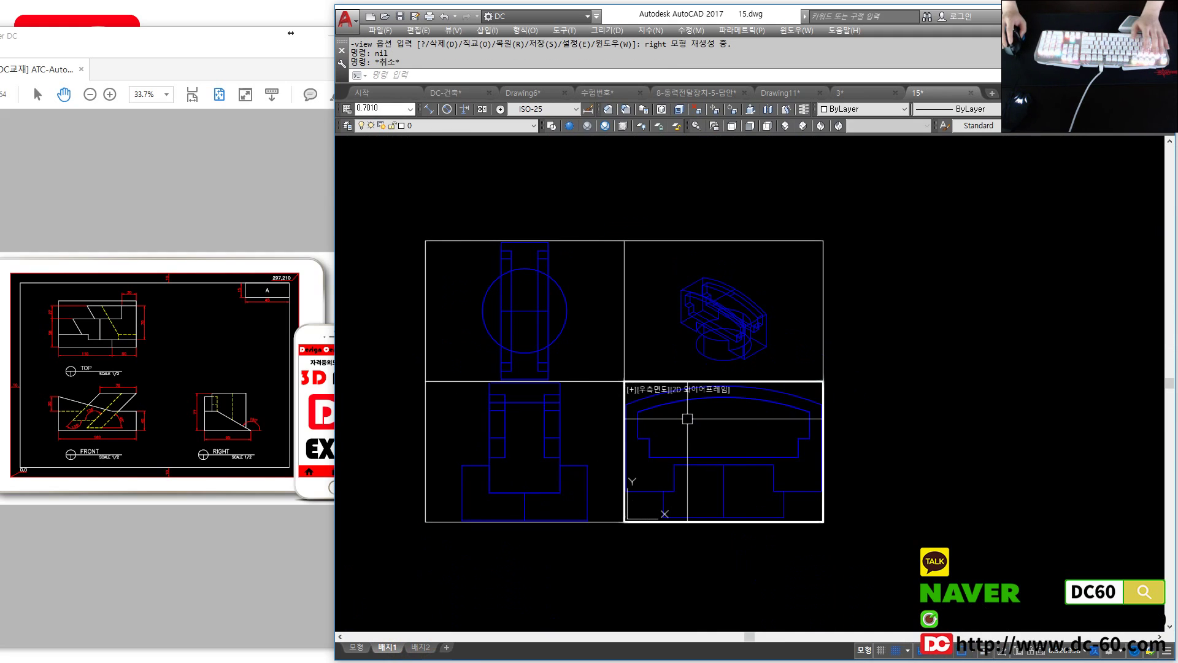
left_click(712, 338)
Select all four viewport frames and pick 1:3 from the Viewport Scale list.
double_click(669, 190)
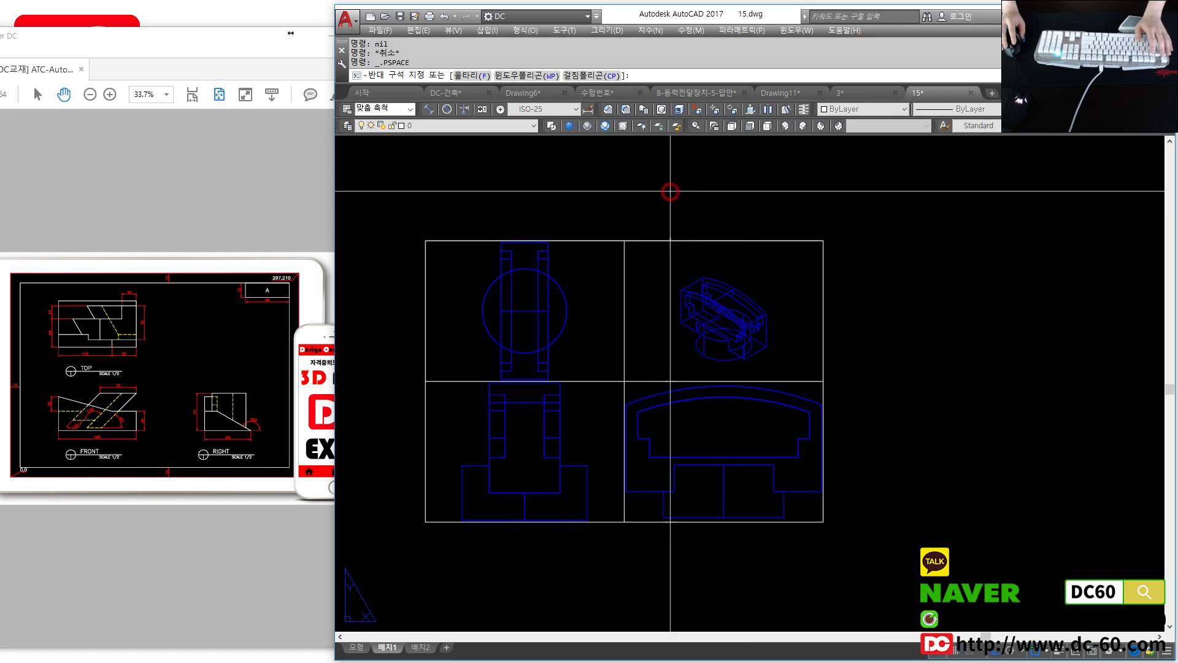
key("Escape")
key("Escape")
left_click(670, 424)
left_click(480, 140)
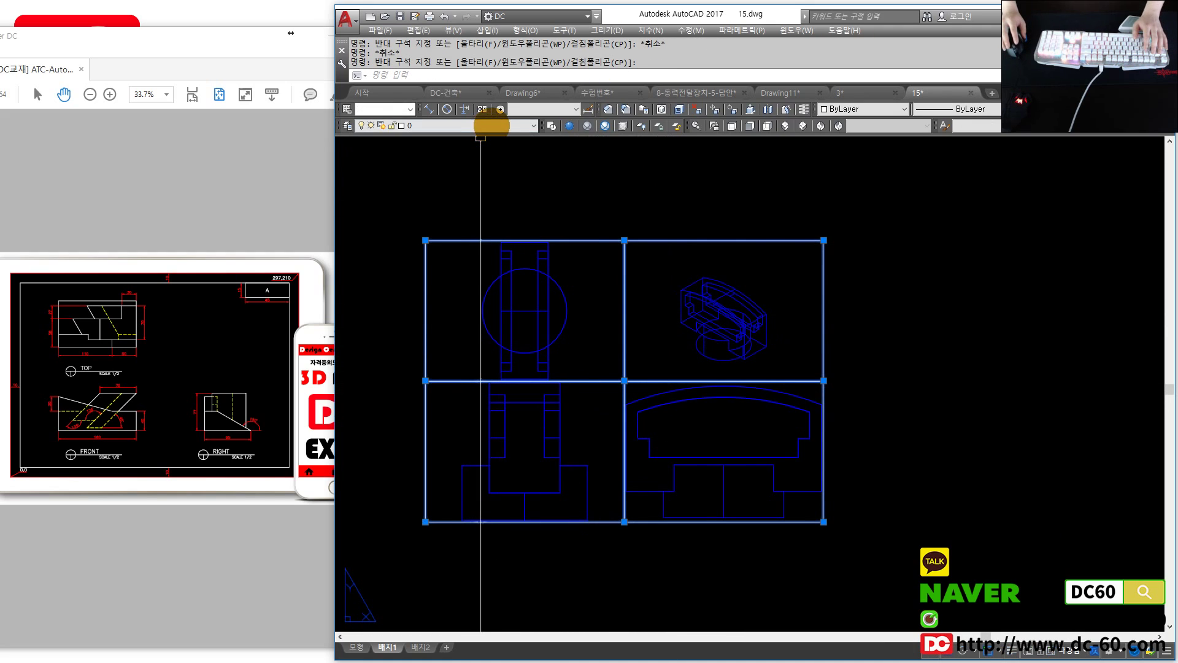
left_click(410, 109)
left_click(372, 130)
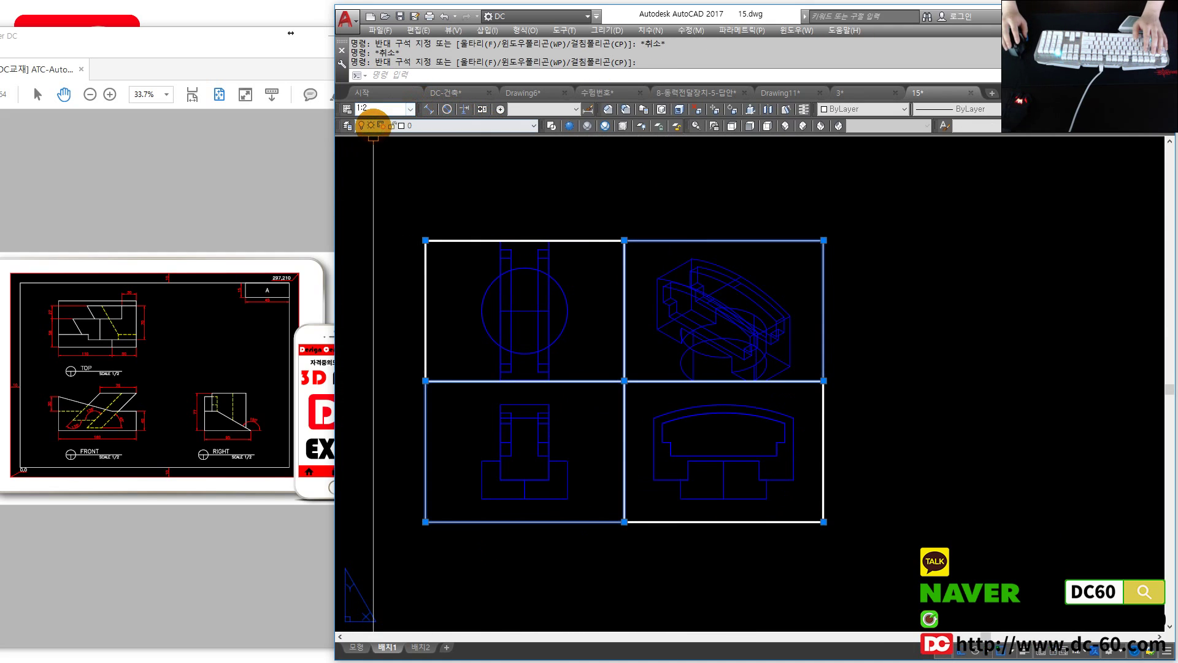
left_click(410, 109)
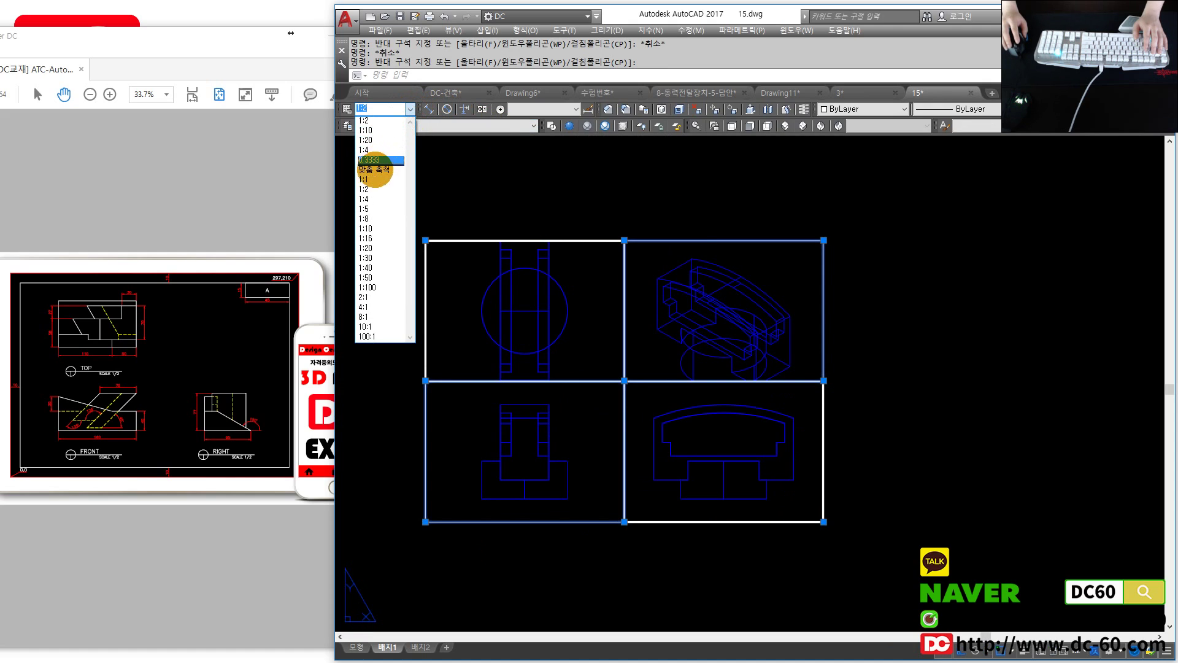
left_click(373, 199)
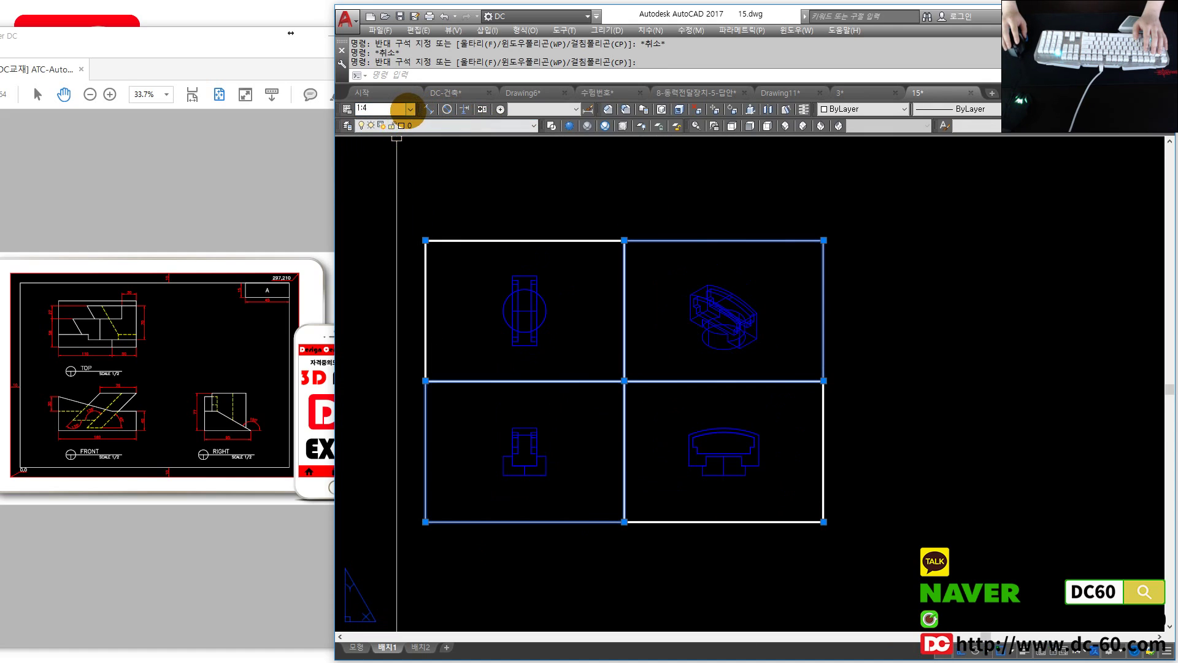
key("Escape")
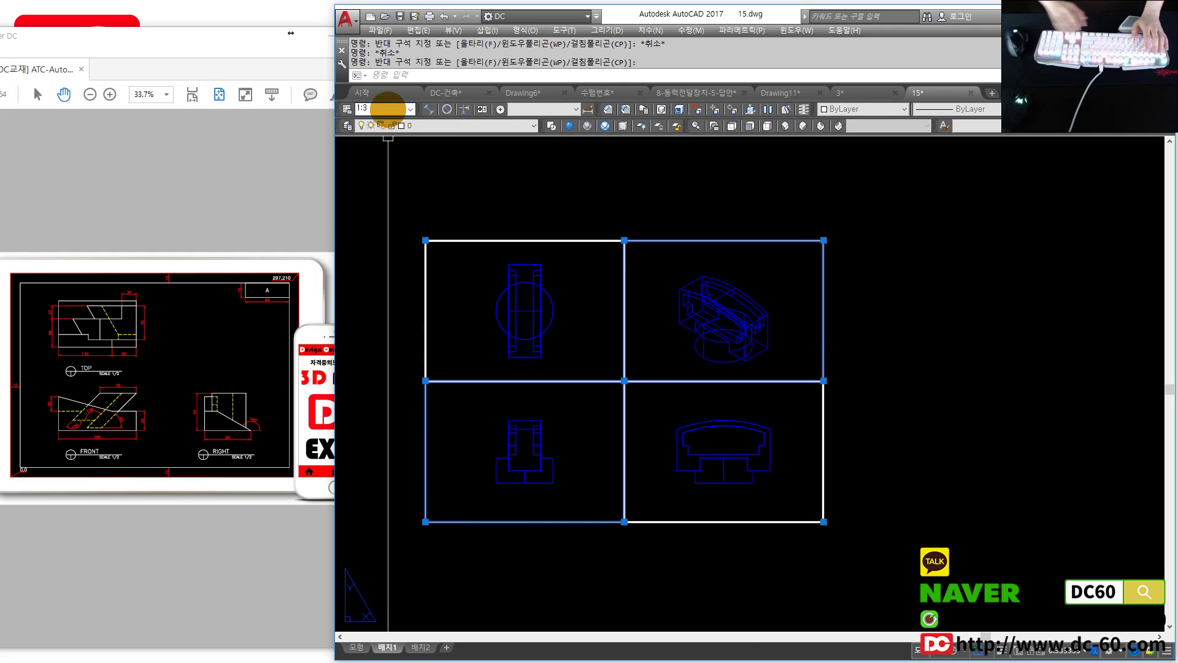
left_click(559, 178)
key("Escape")
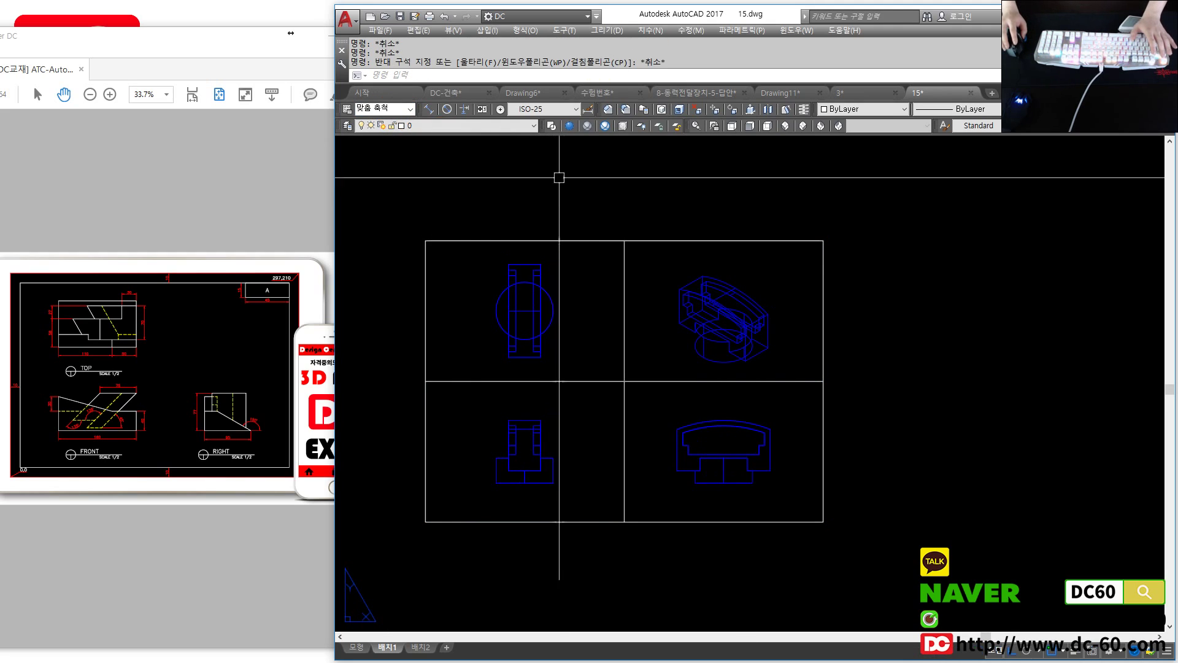
key("Escape")
Give the top-right isometric viewport the Realistic visual style.
double_click(664, 262)
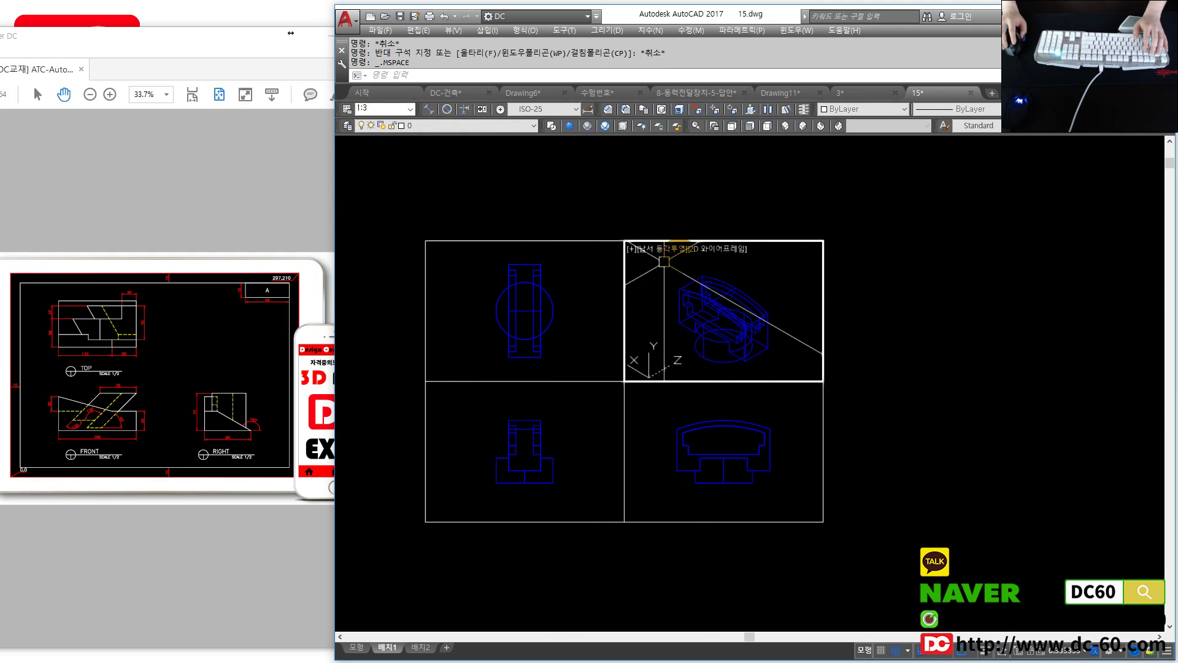
left_click(570, 125)
double_click(728, 205)
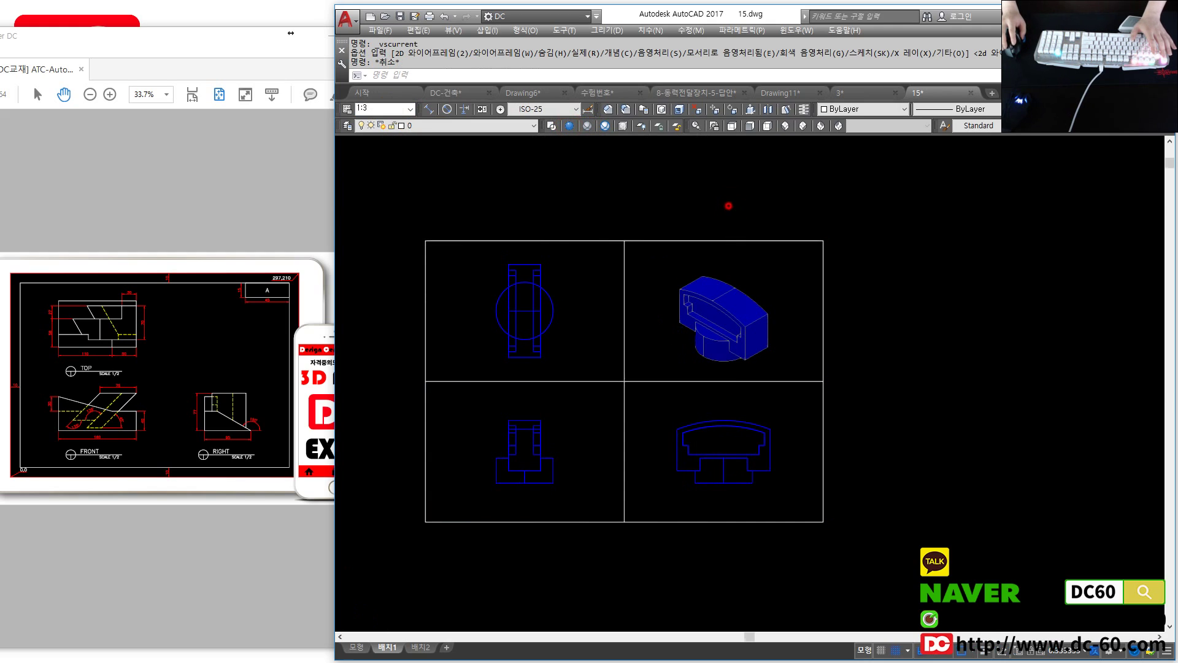
Add a test 208 linear dimension beside the top view, then erase it.
type("dli")
key("Return")
left_click(508, 264)
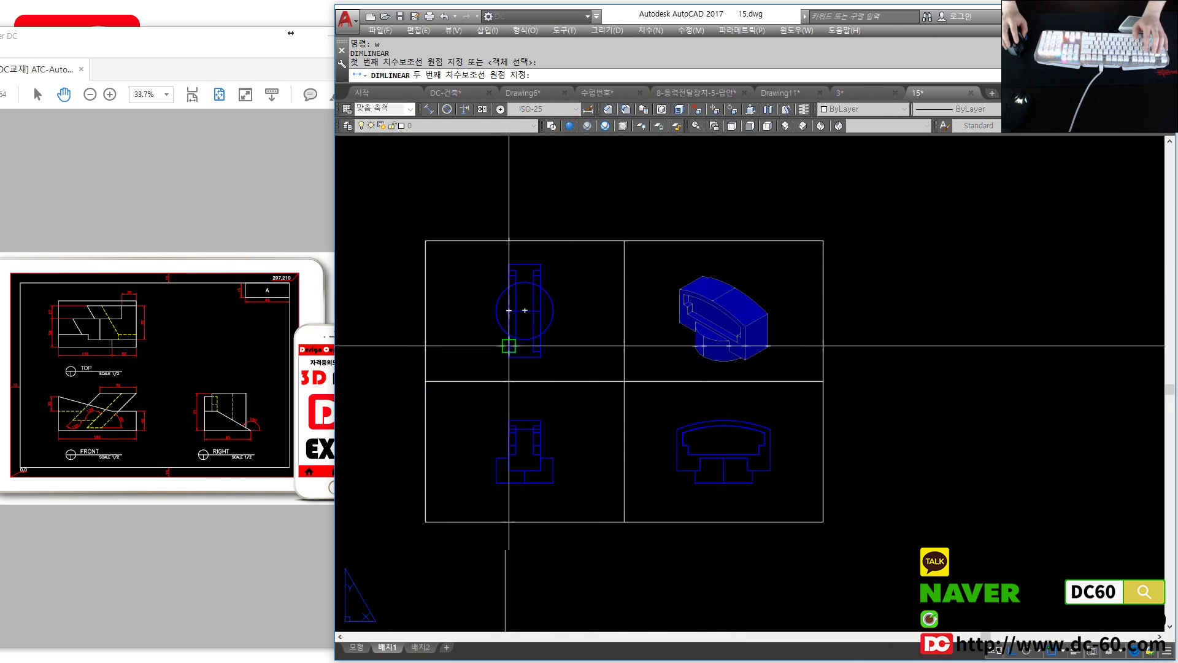
left_click(508, 356)
left_click(457, 344)
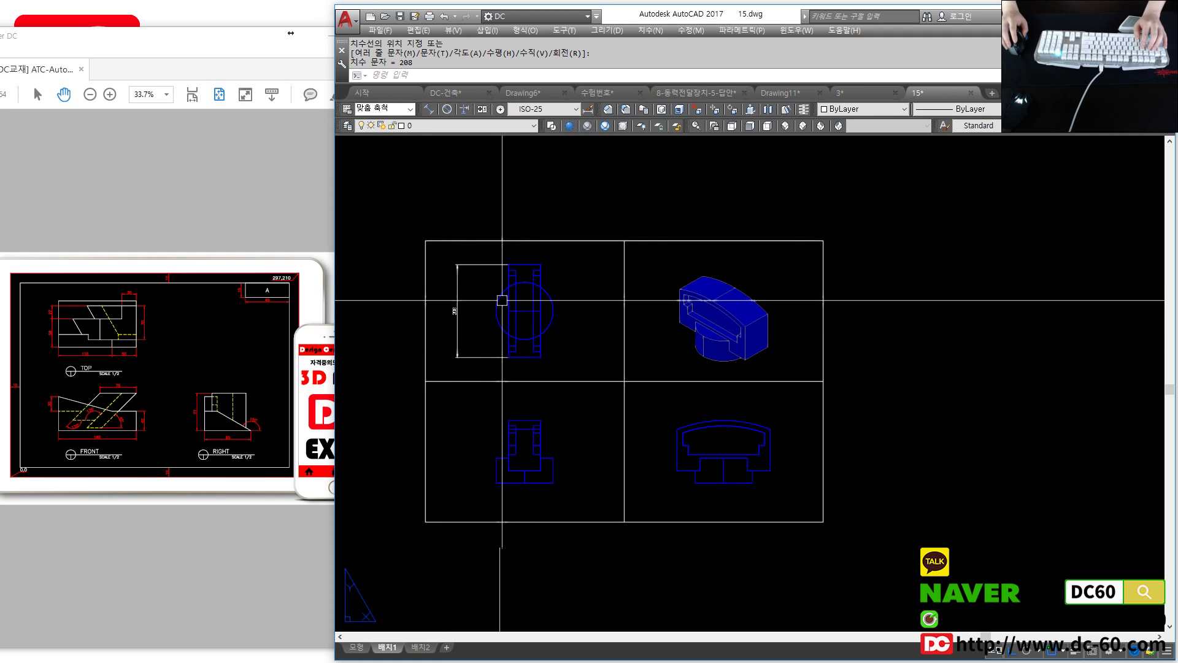
key("e")
key("Return")
left_click(457, 310)
key("Return")
scroll(629, 192, "down", 2)
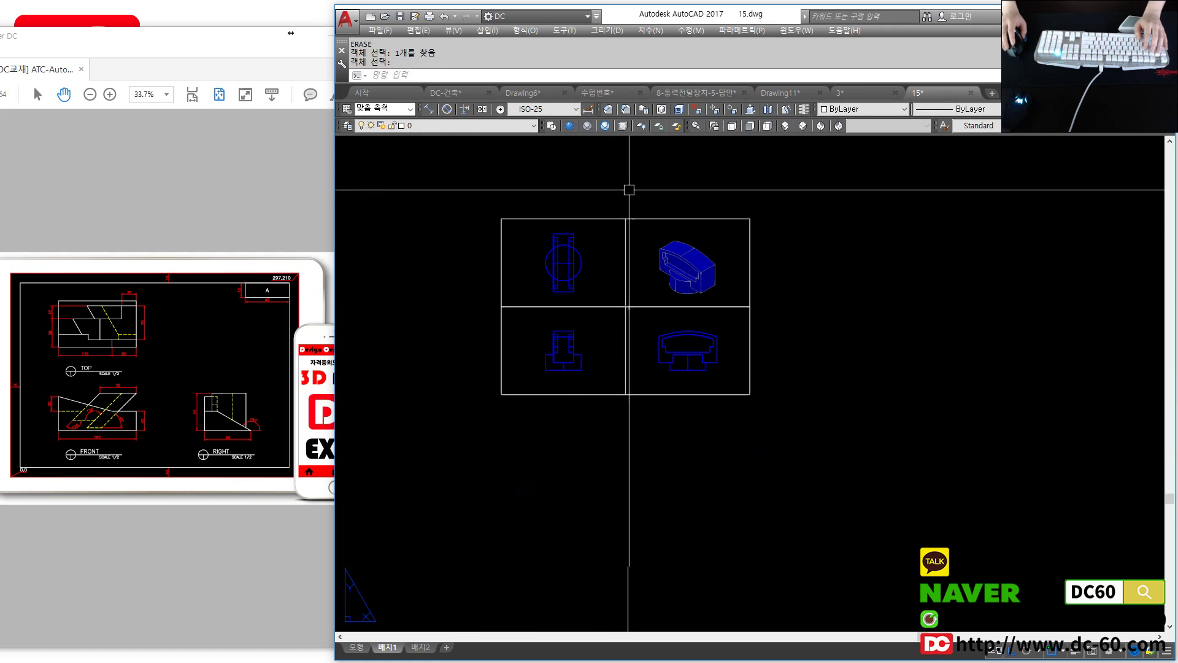
middle_click_drag(628, 192, 624, 237)
Start a plot to the doPDF v7 printer on A4 paper.
left_click(345, 21)
mouse_move(378, 225)
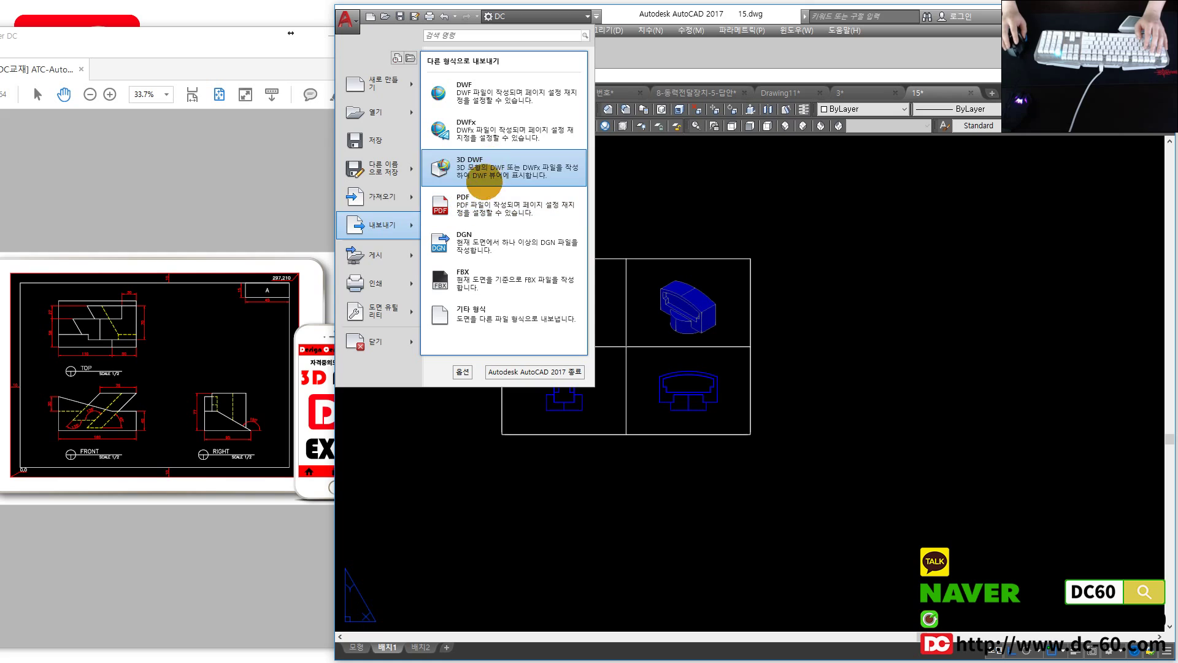
key("Escape")
type("plot")
key("Return")
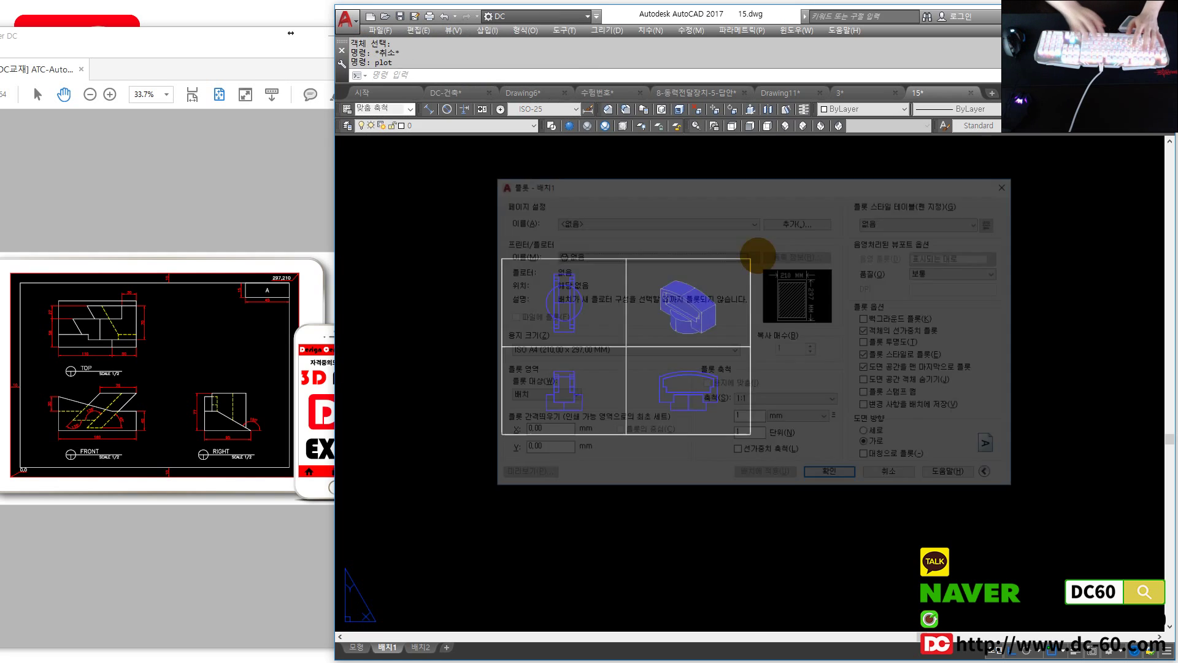
left_click(581, 254)
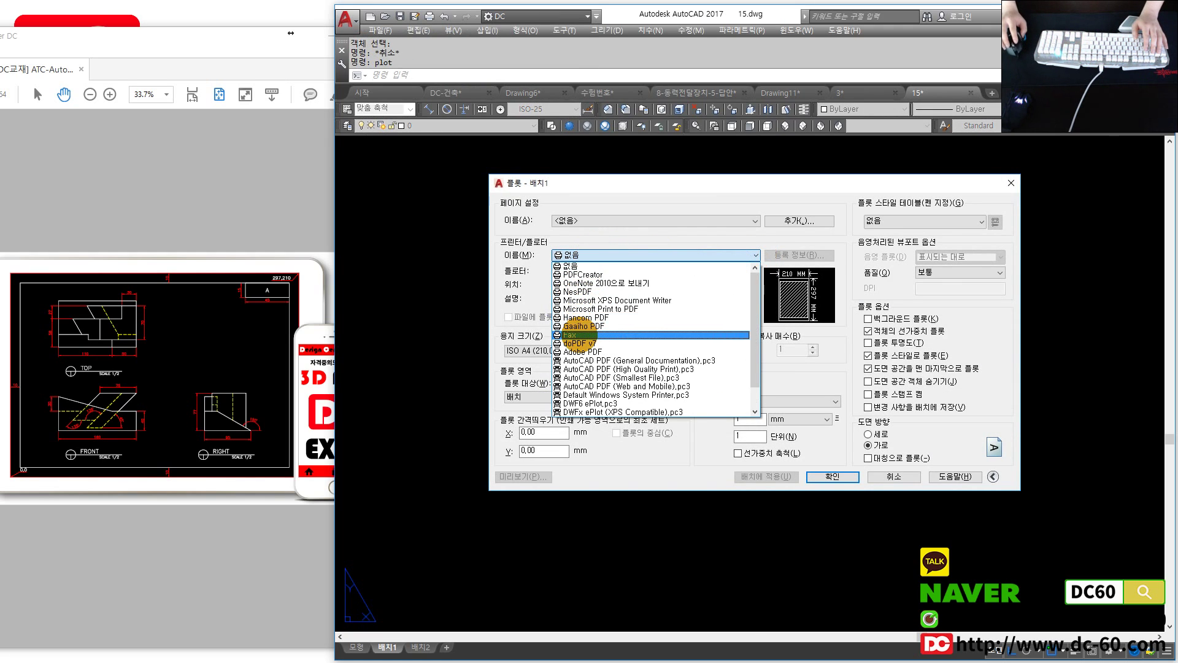
left_click(572, 343)
left_click(569, 348)
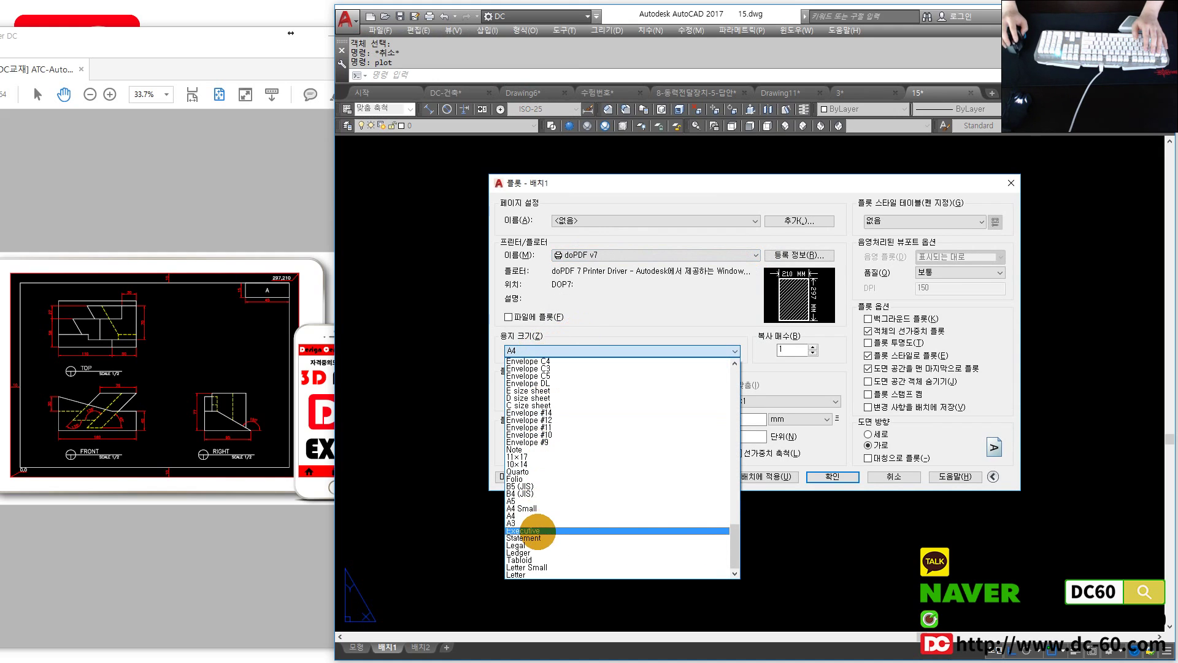
left_click(534, 518)
Plot a centred window around the four viewports after previewing it.
left_click(540, 397)
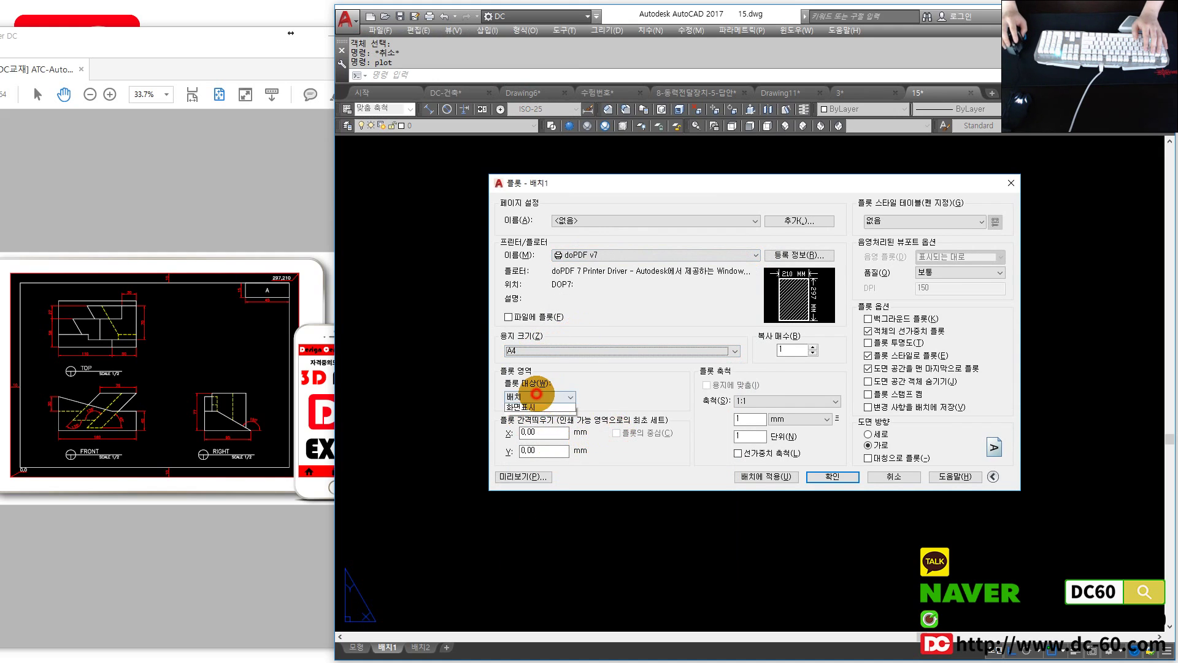
left_click(526, 413)
left_click(502, 258)
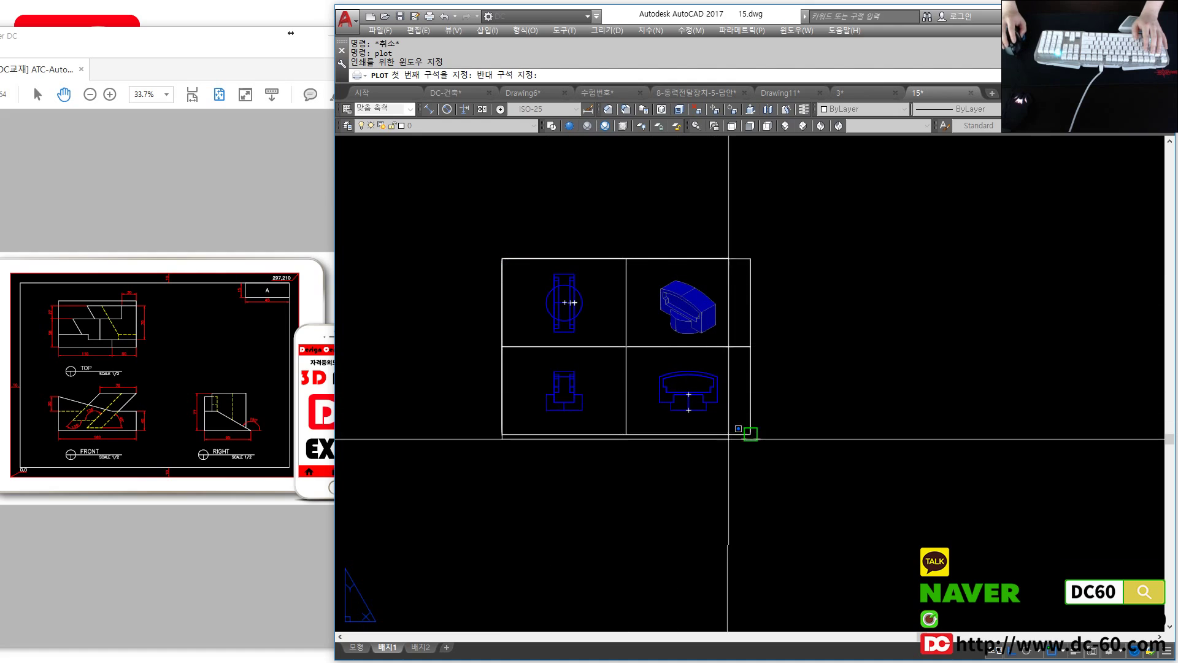
left_click(748, 432)
left_click(640, 434)
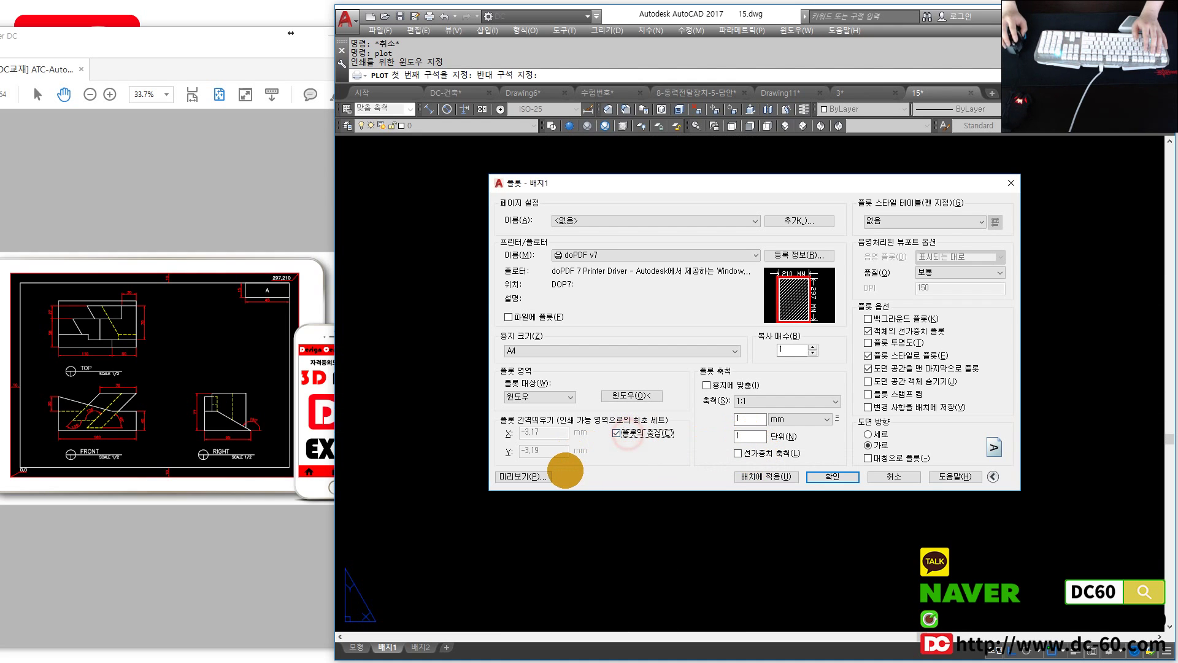
left_click(526, 477)
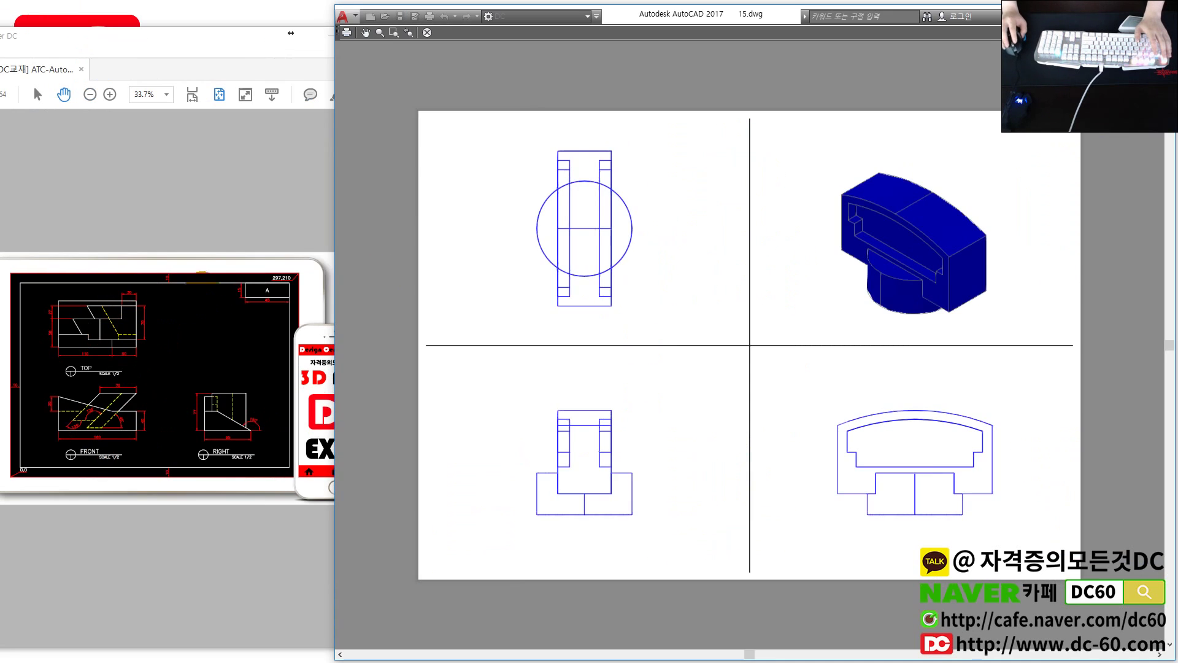
key("Escape")
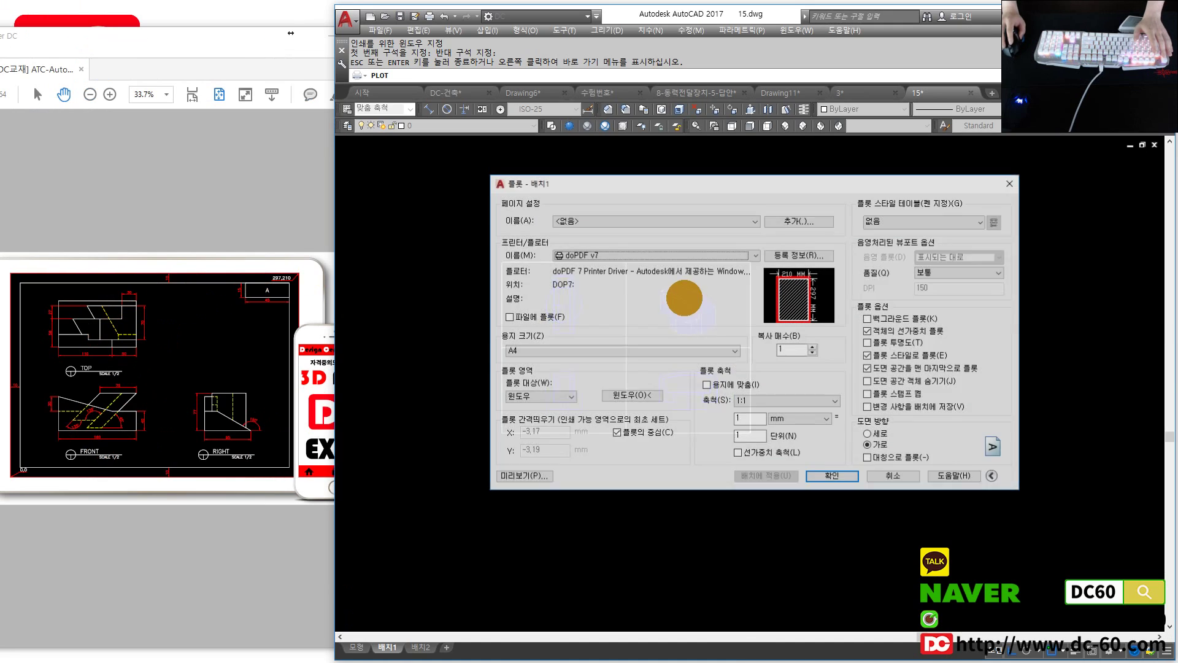
left_click(686, 294)
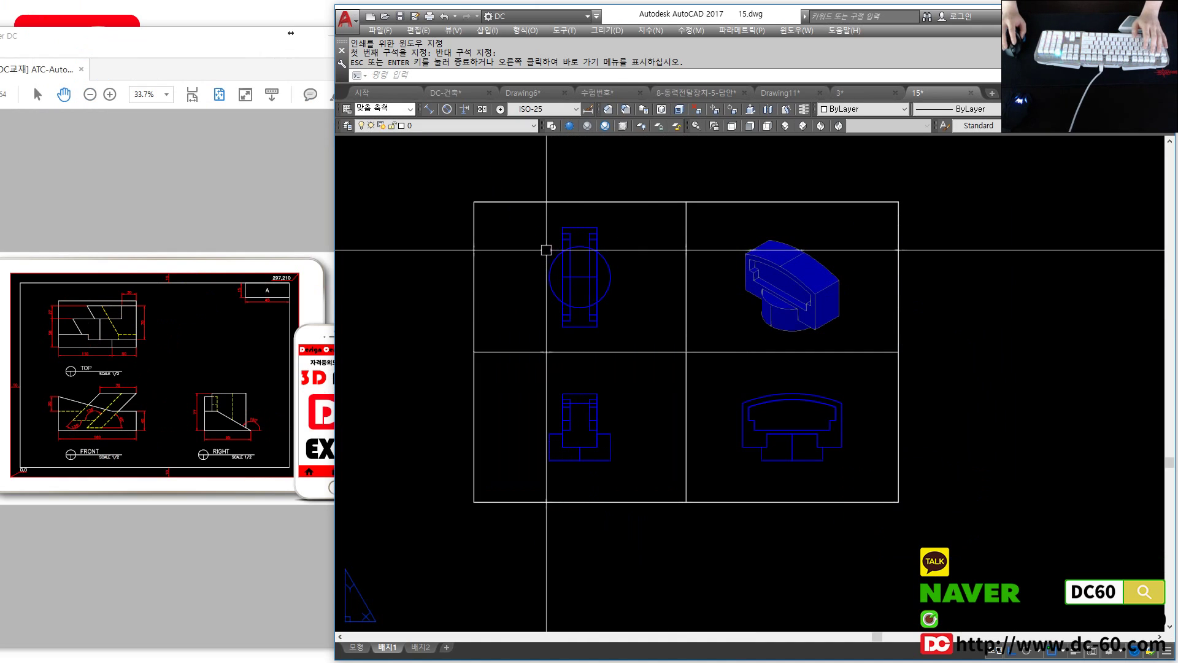
Extract SOLPROF profiles of the solid in the top and front viewports.
double_click(547, 250)
left_click(660, 109)
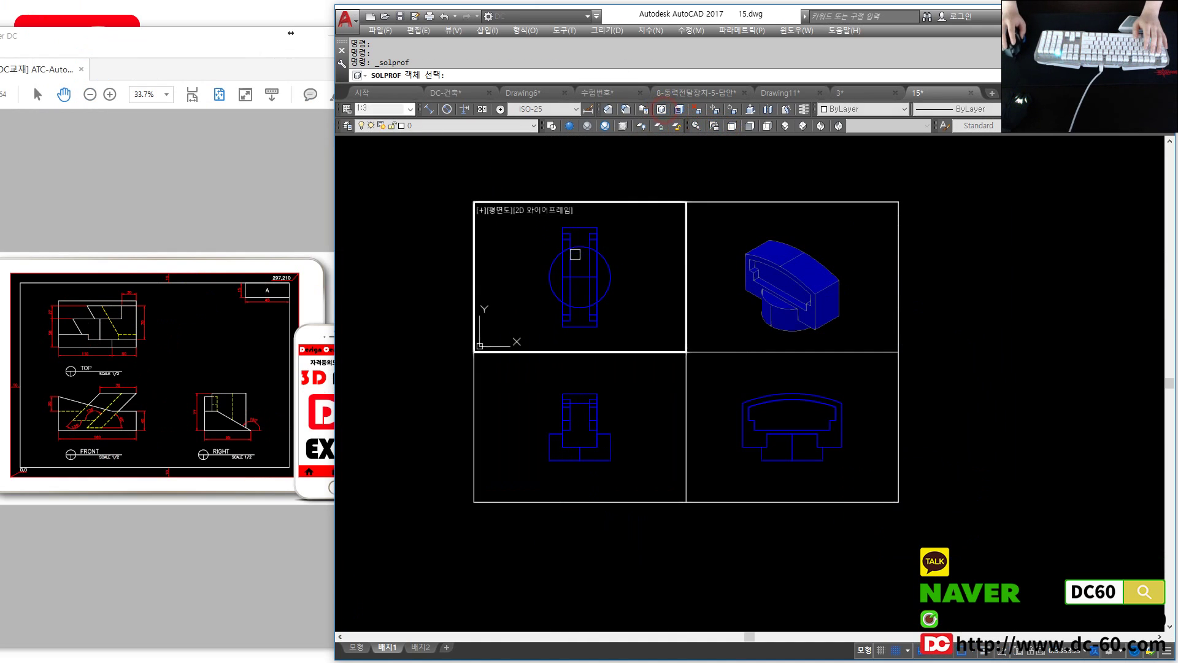
left_click(568, 255)
key("Return")
key("Return")
key("Return")
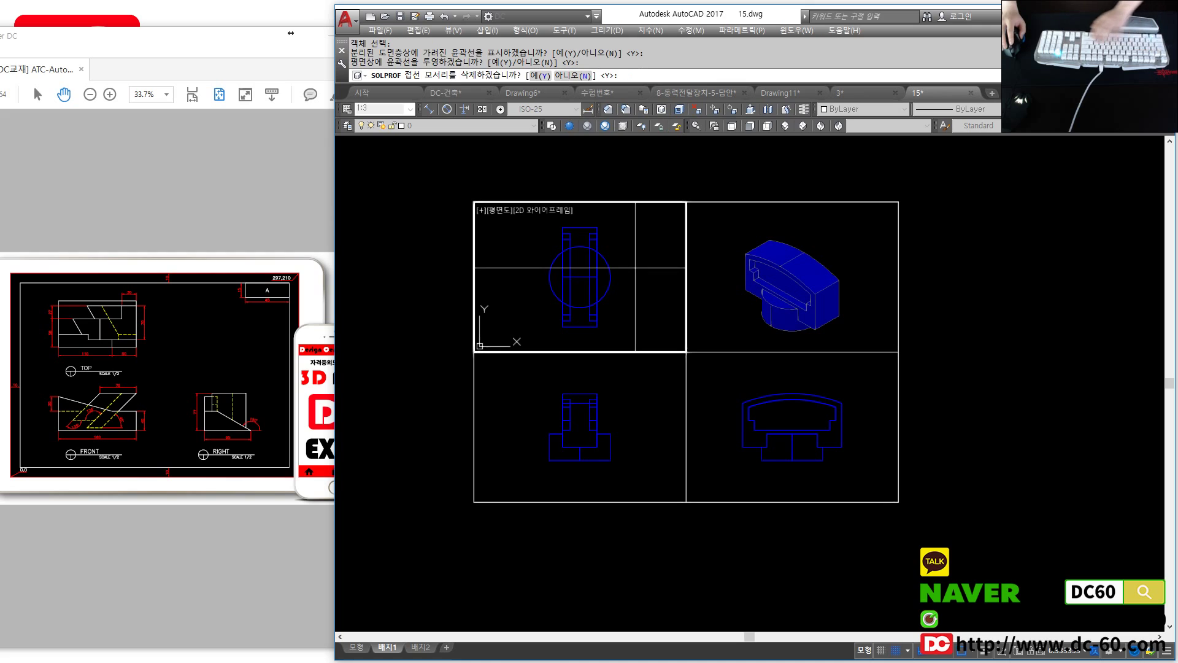
key("Return")
left_click(613, 381)
key("Return")
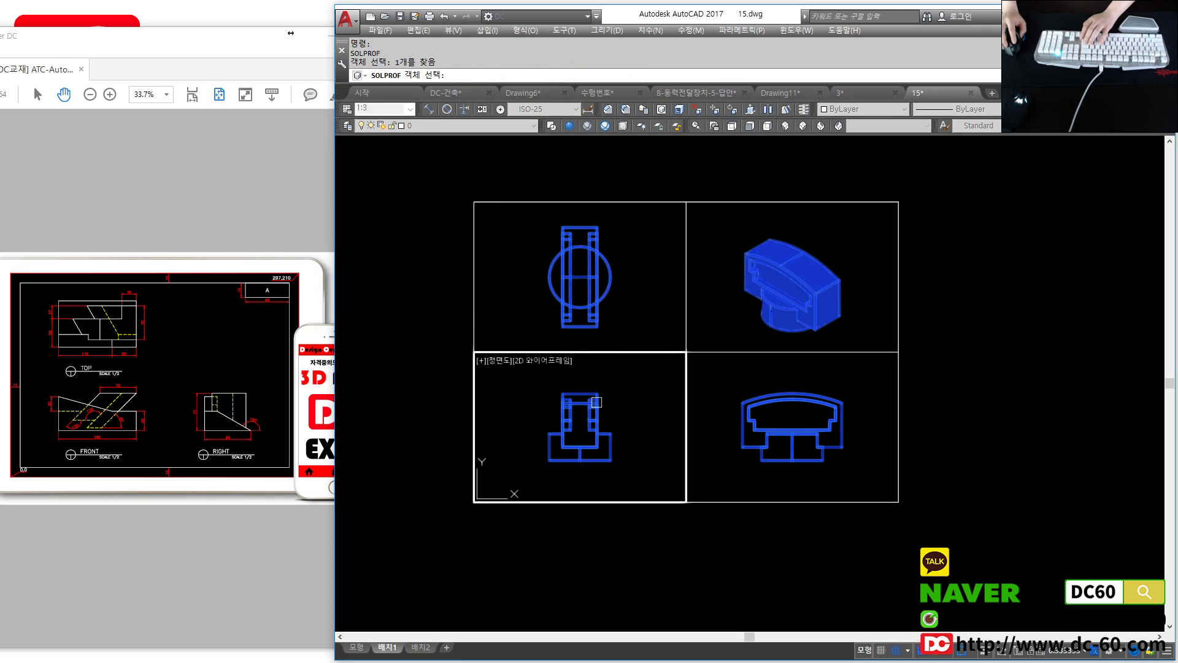
key("Return")
key("Return")
key("Return")
key("Return")
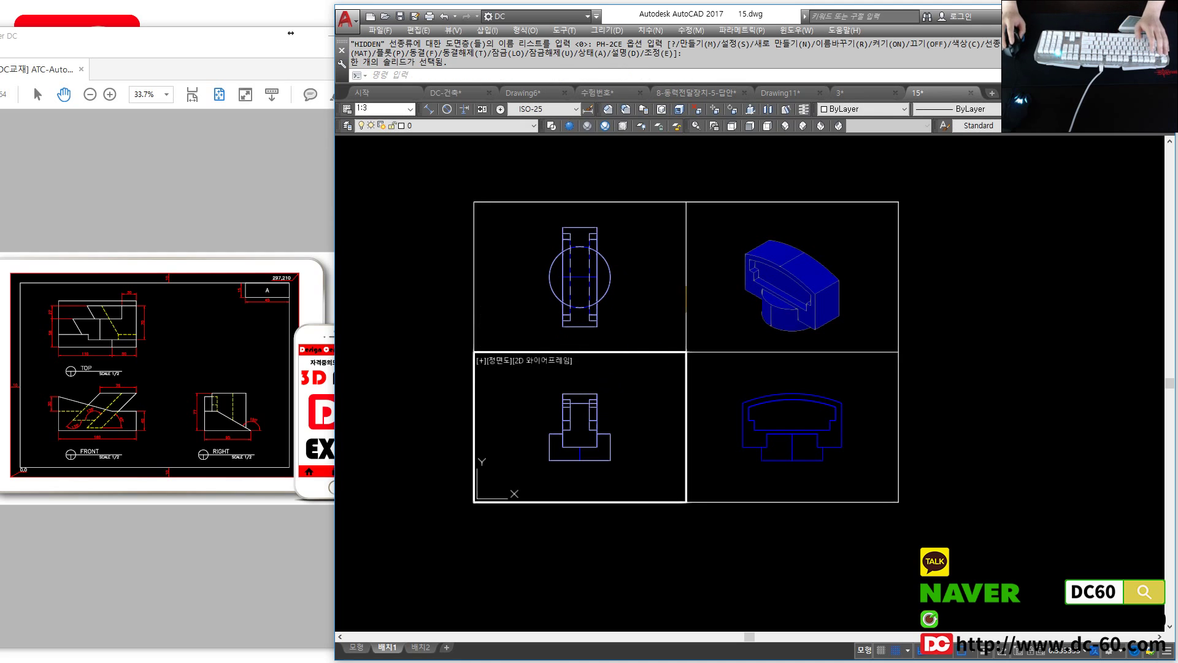
Delete the 3D solid, copy the top-view profile, and switch to Drawing6.
left_click(791, 288)
key("Delete")
left_click(623, 303)
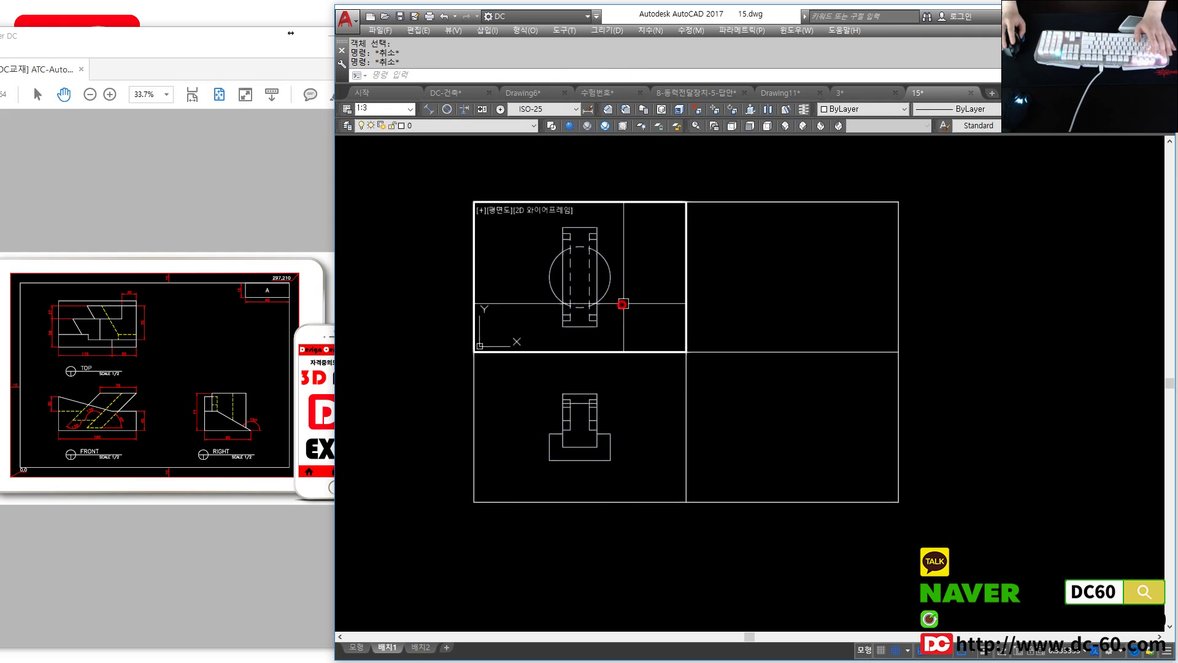
left_click_drag(639, 224, 518, 341)
key("ctrl+c")
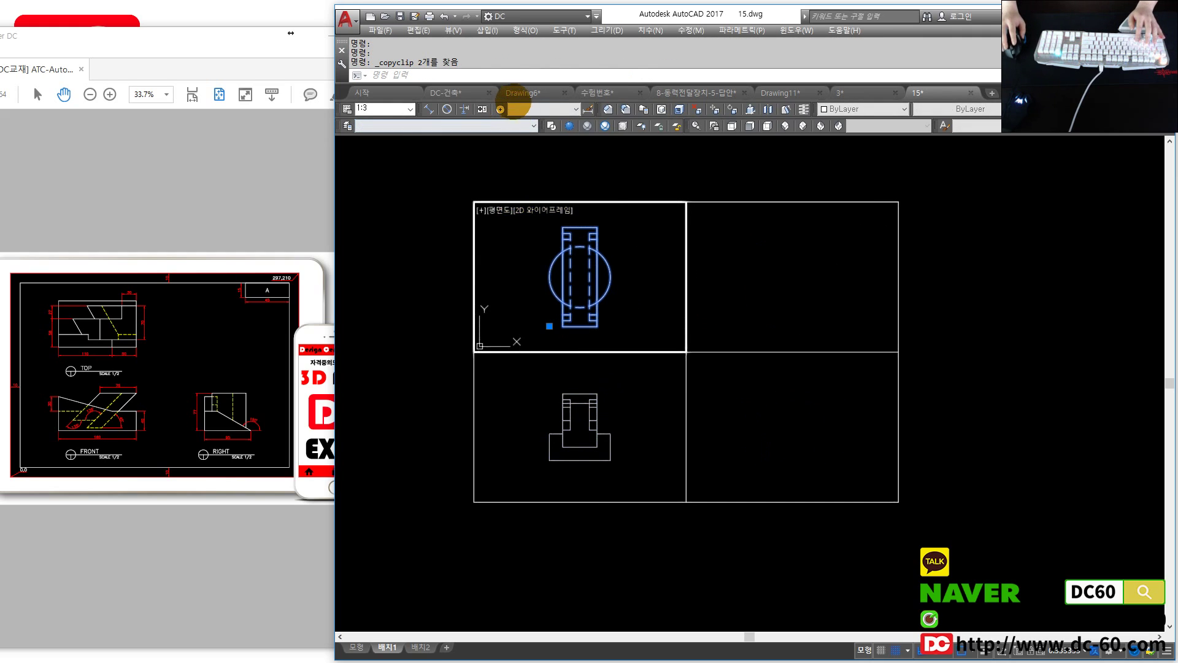
left_click(522, 93)
scroll(549, 479, "up", 2)
Paste the top-view profile into Drawing6 and restore the Top view.
scroll(494, 461, "up", 2)
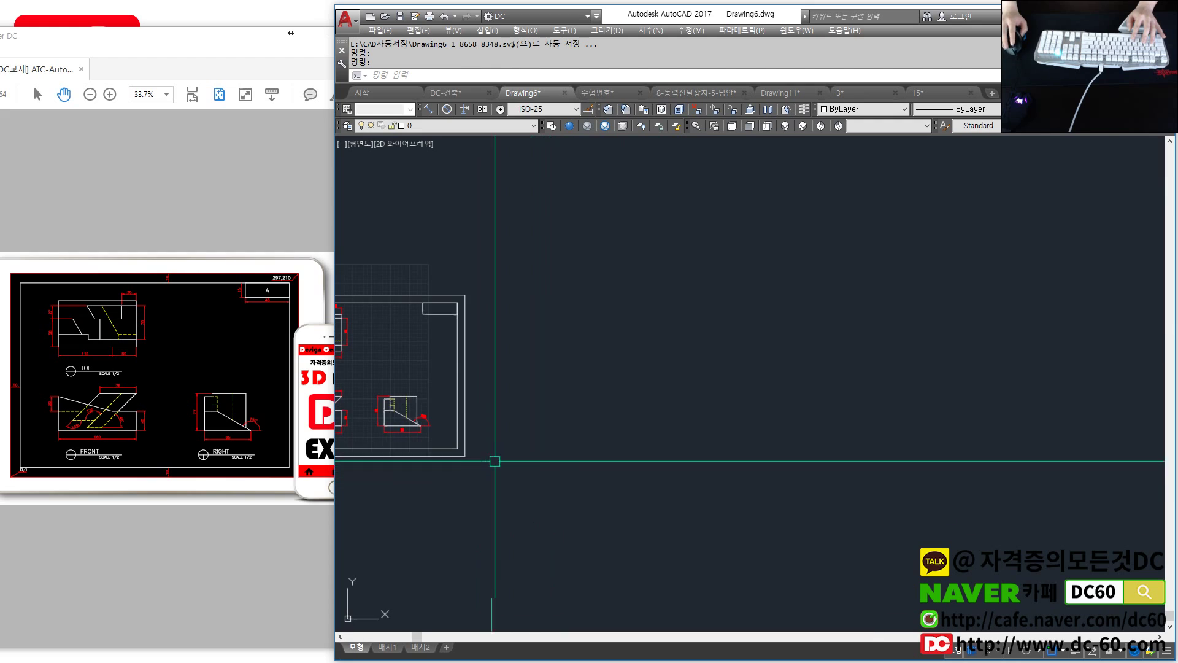
key("ctrl+v")
scroll(513, 394, "up", 2)
scroll(519, 429, "up", 2)
mouse_move(632, 429)
middle_mouse_down("shift")
mouse_move(574, 346)
mouse_move(646, 340)
middle_mouse_up("shift")
key("Escape")
type("t")
key("Return")
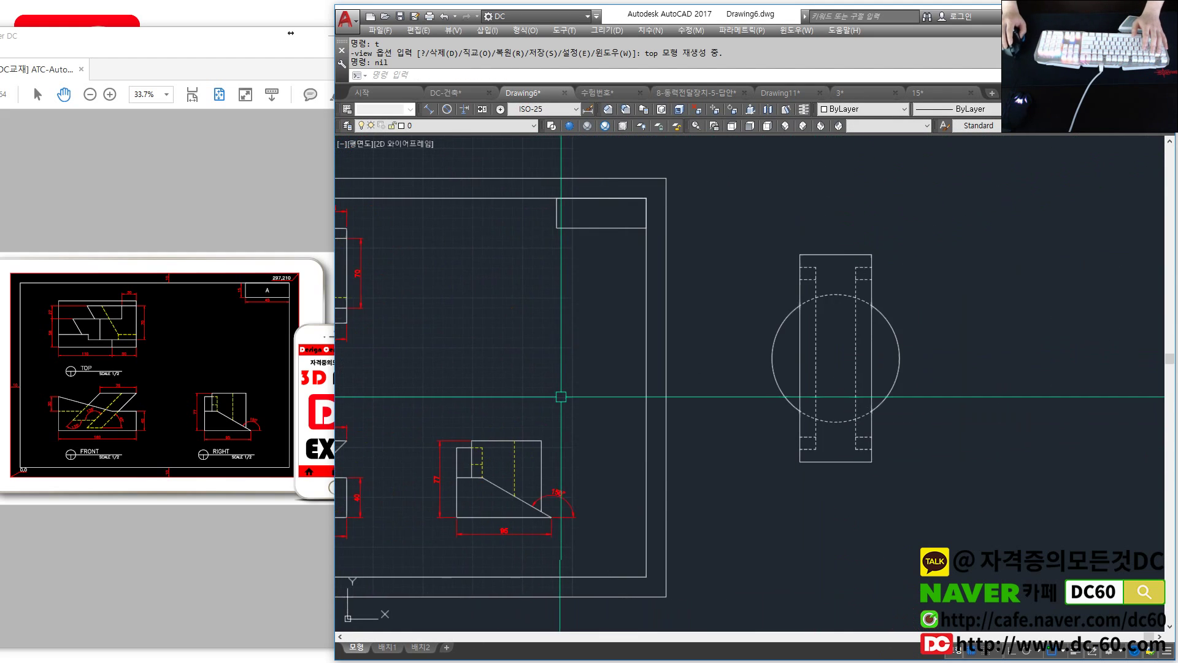
scroll(561, 397, "down", 3)
scroll(466, 369, "up", 2)
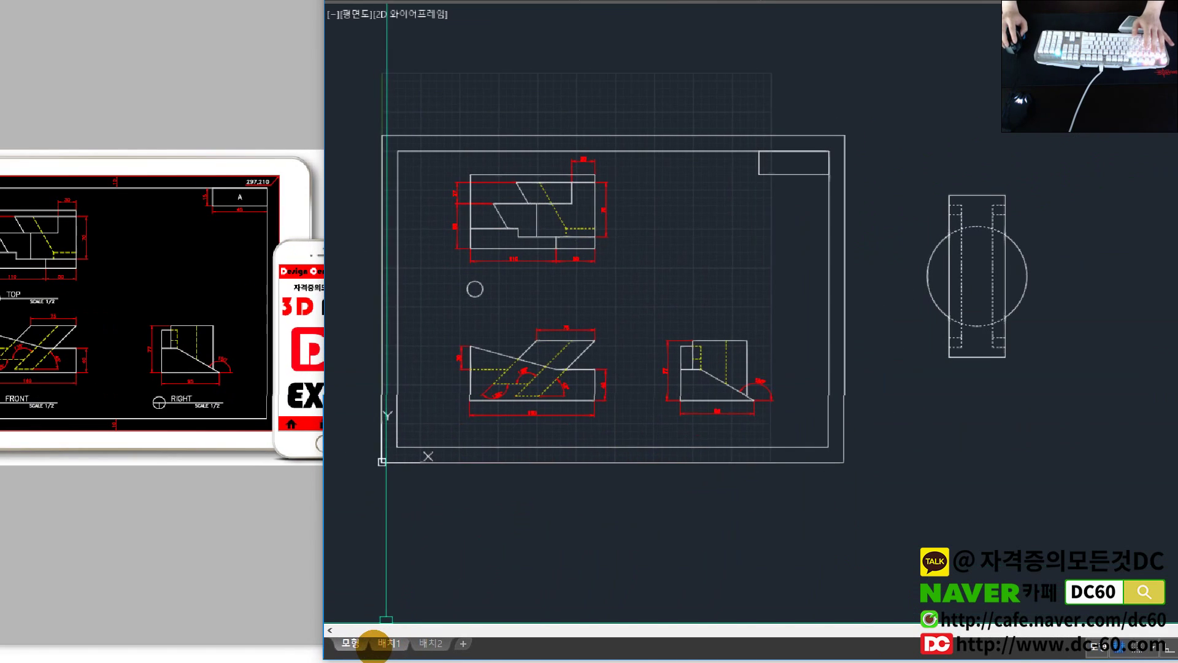
Check the 배치1 layout, then return to model space.
left_click(385, 643)
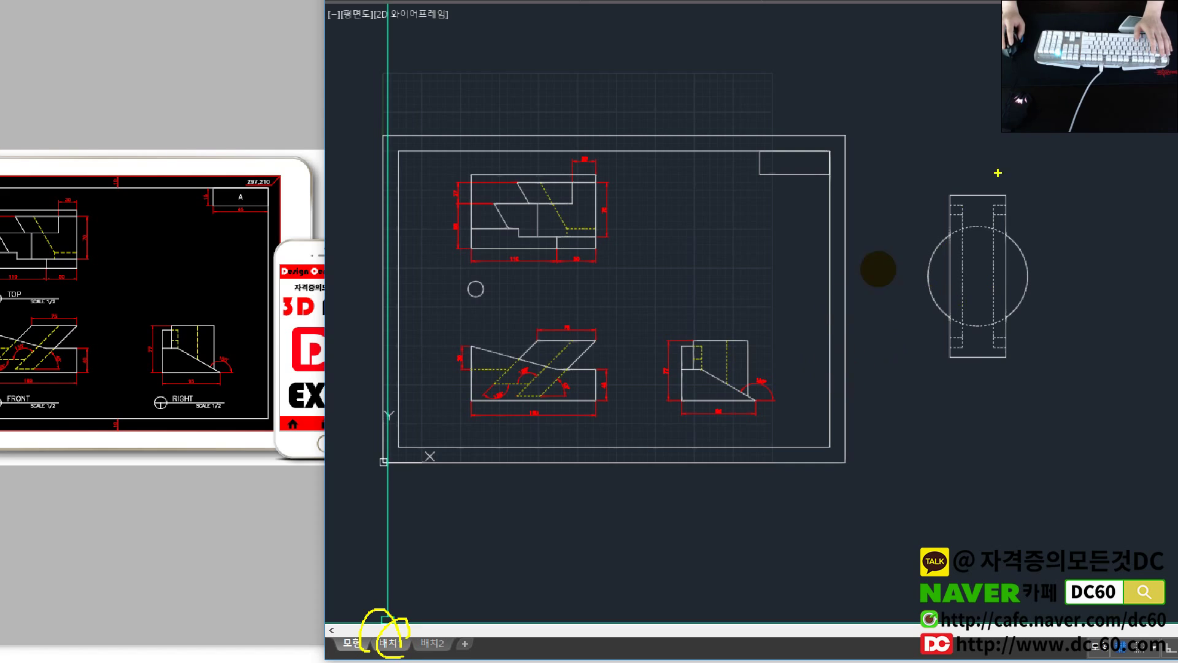
left_click_drag(1021, 268, 981, 346)
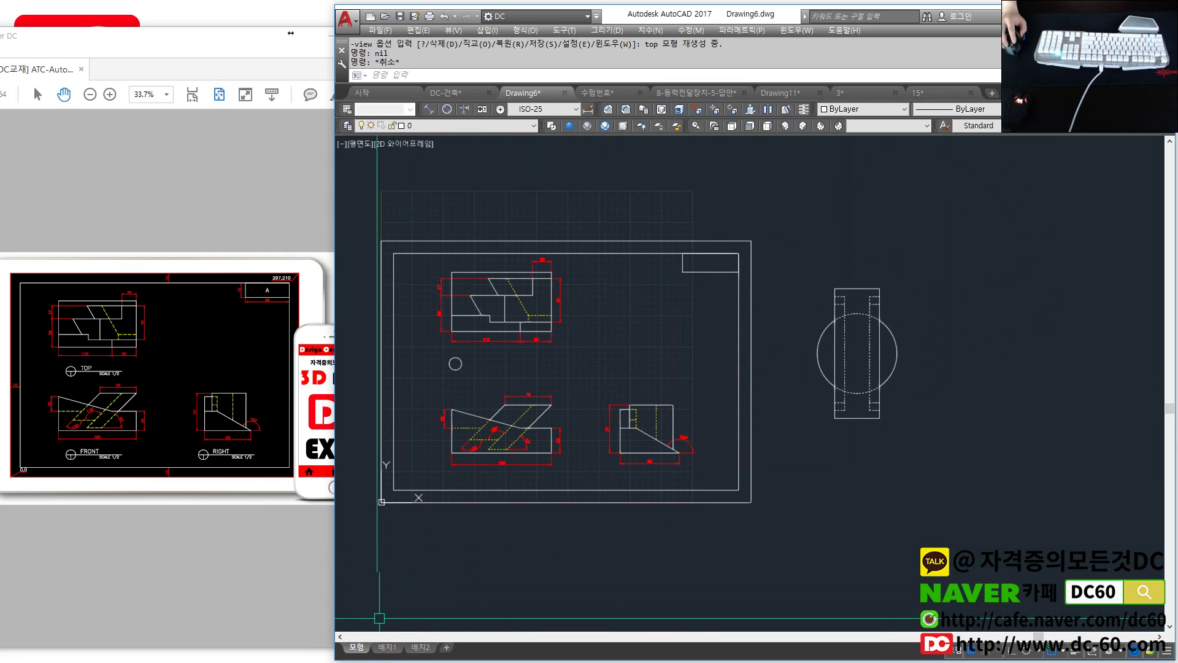
left_click(385, 645)
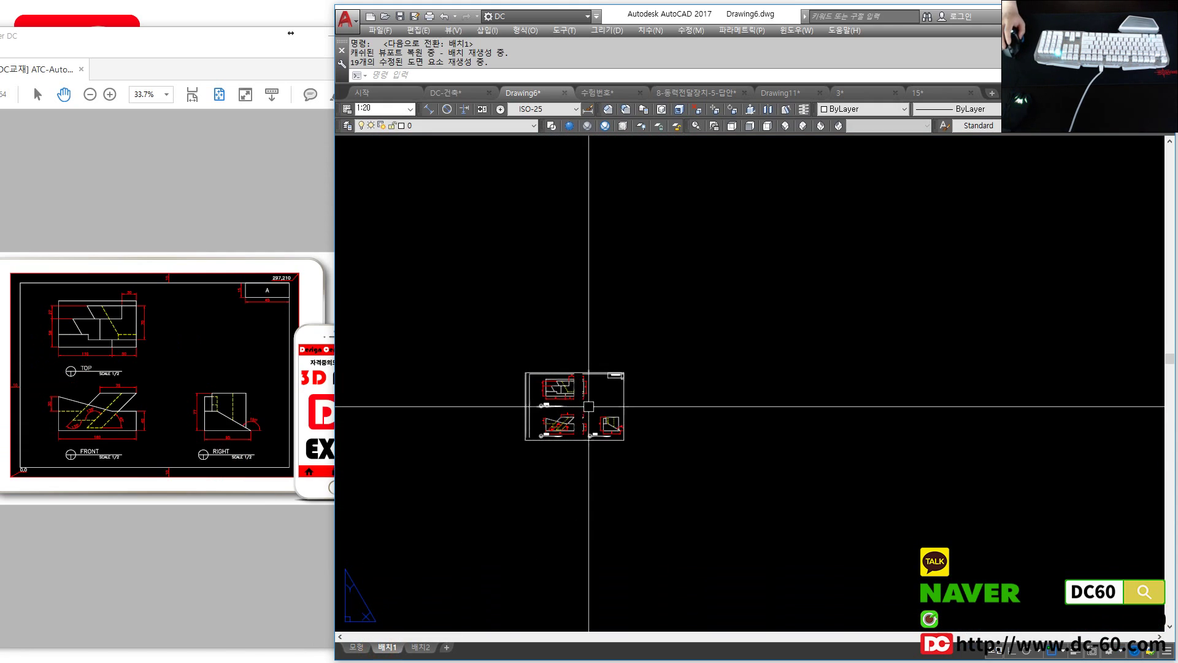
scroll(589, 404, "up", 2)
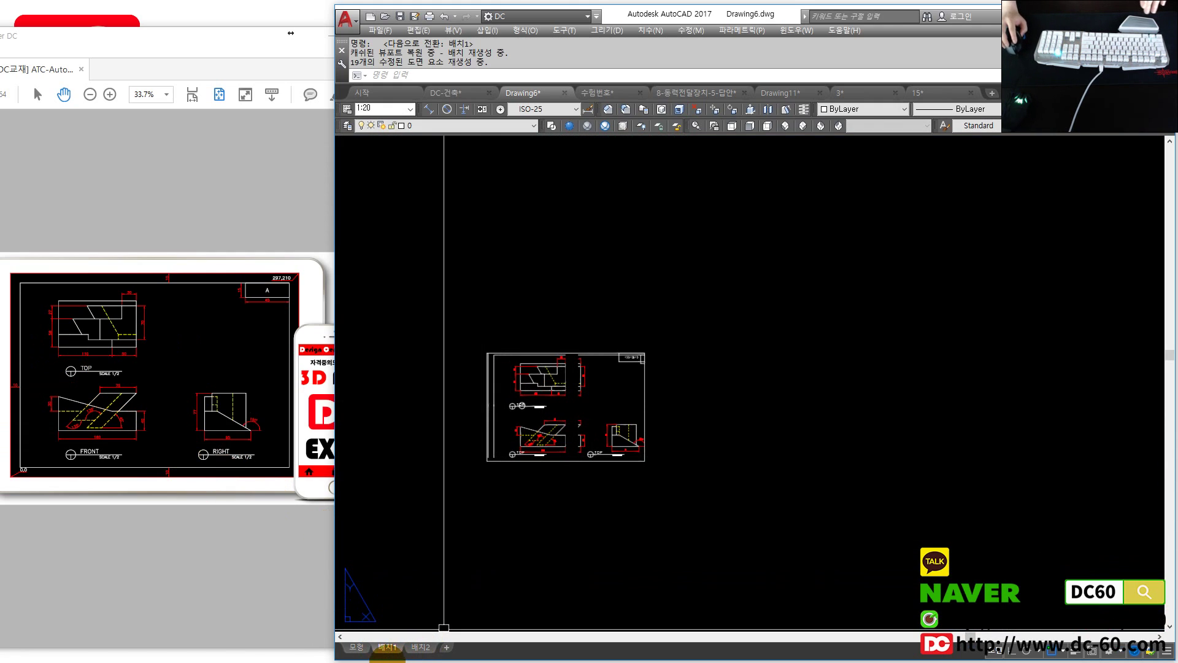
left_click(357, 646)
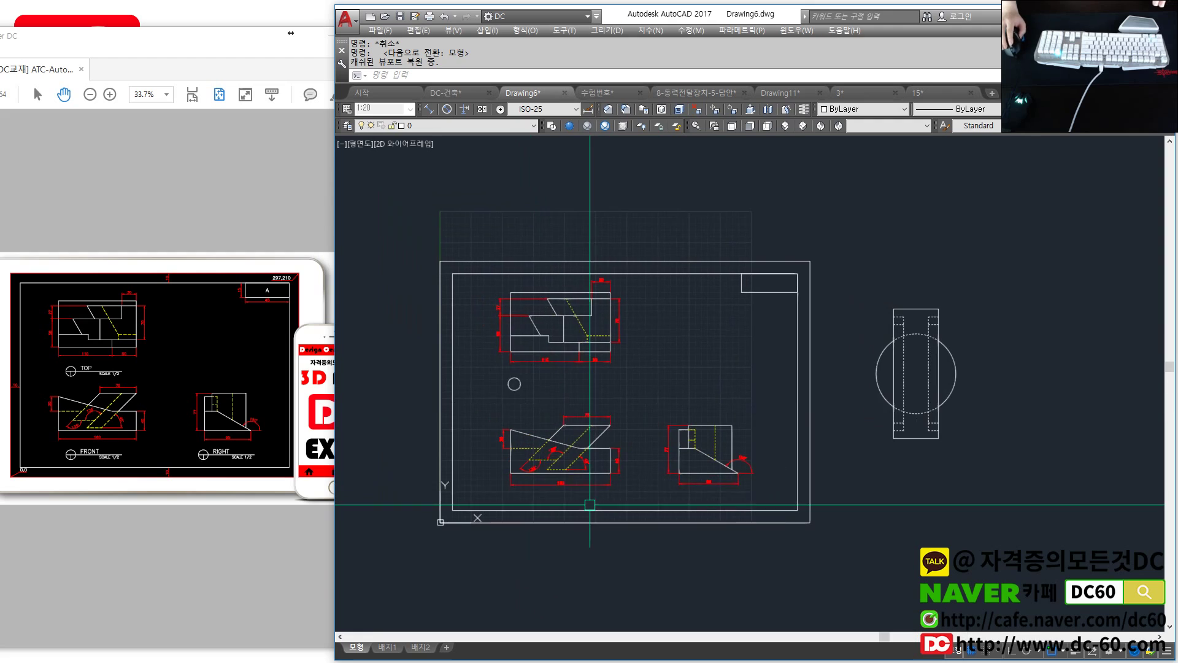
scroll(514, 384, "up", 2)
Erase the small circle and pasted profile, then Zoom All to show the whole sheet.
type("e")
key("Return")
left_click(537, 412)
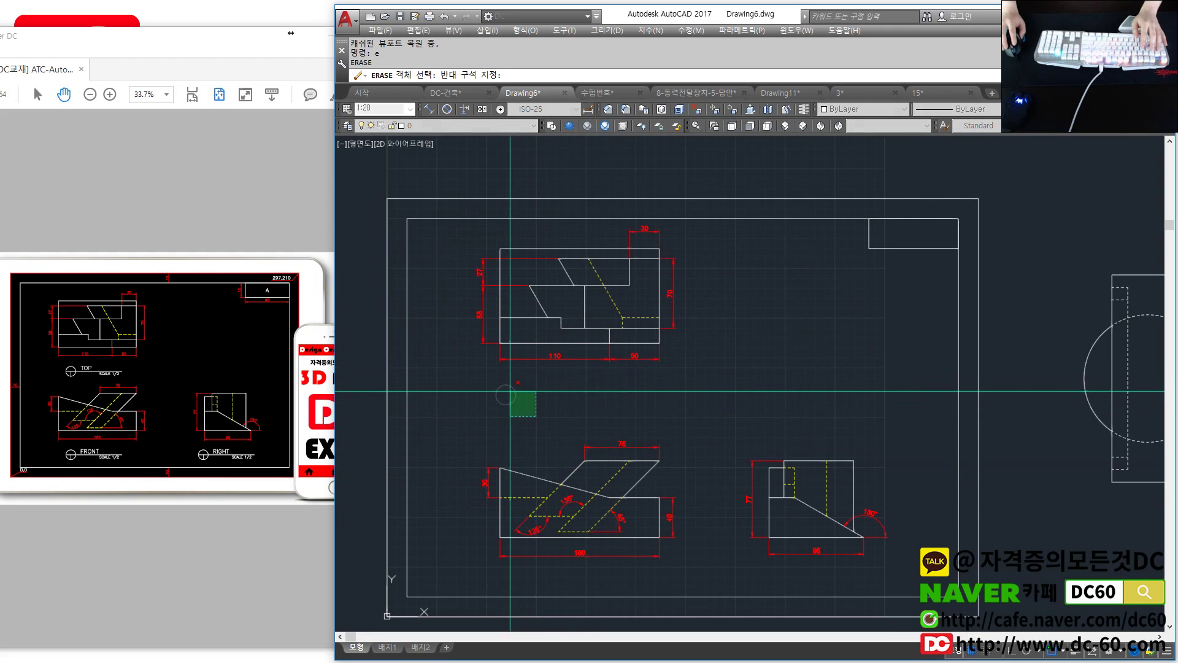
left_click(509, 392)
scroll(510, 391, "down", 2)
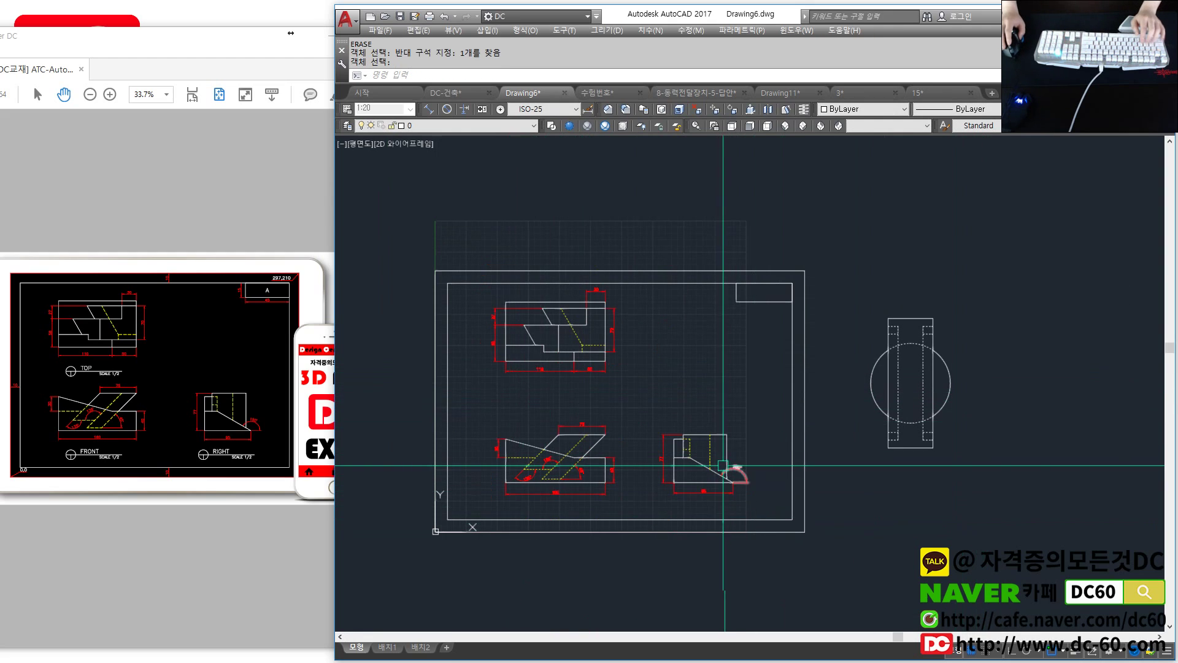
type("z")
key("Return")
type("z")
key("Return")
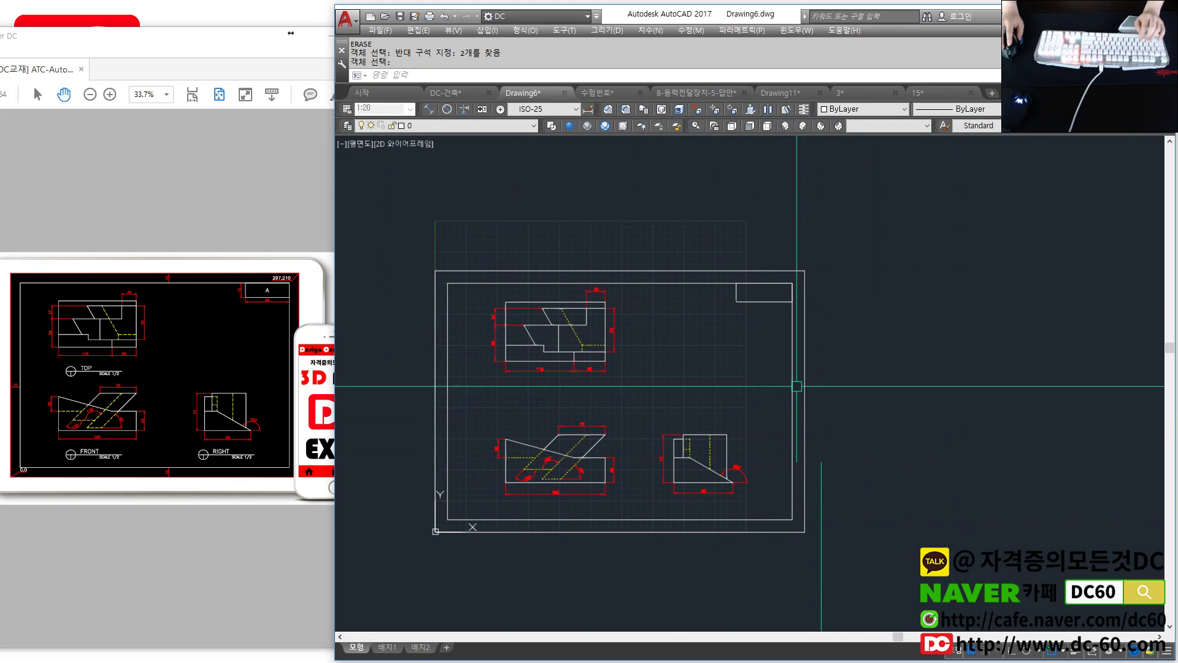
type("a")
key("Return")
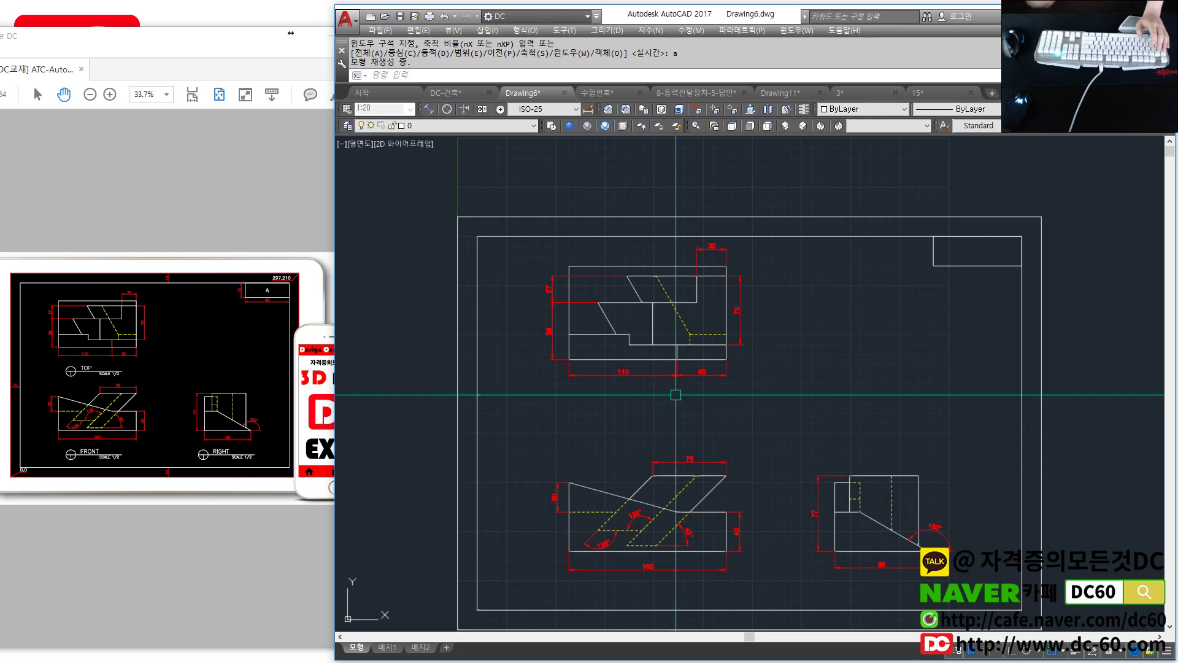
scroll(676, 394, "down", 2)
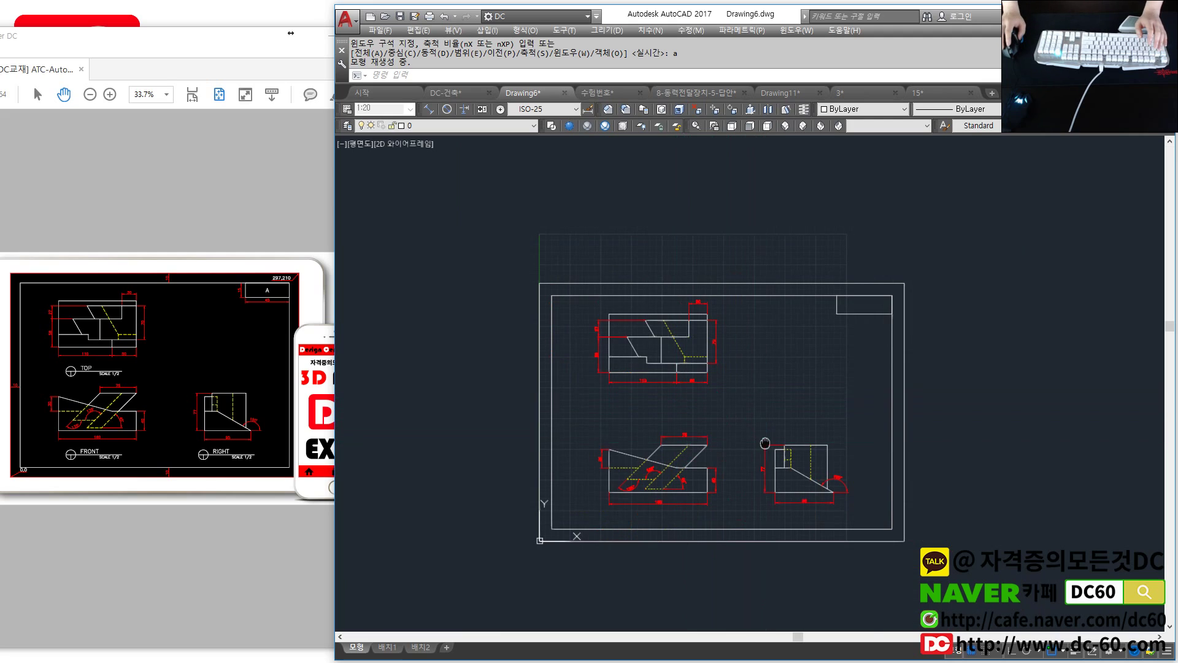
middle_click_drag(762, 447, 697, 400)
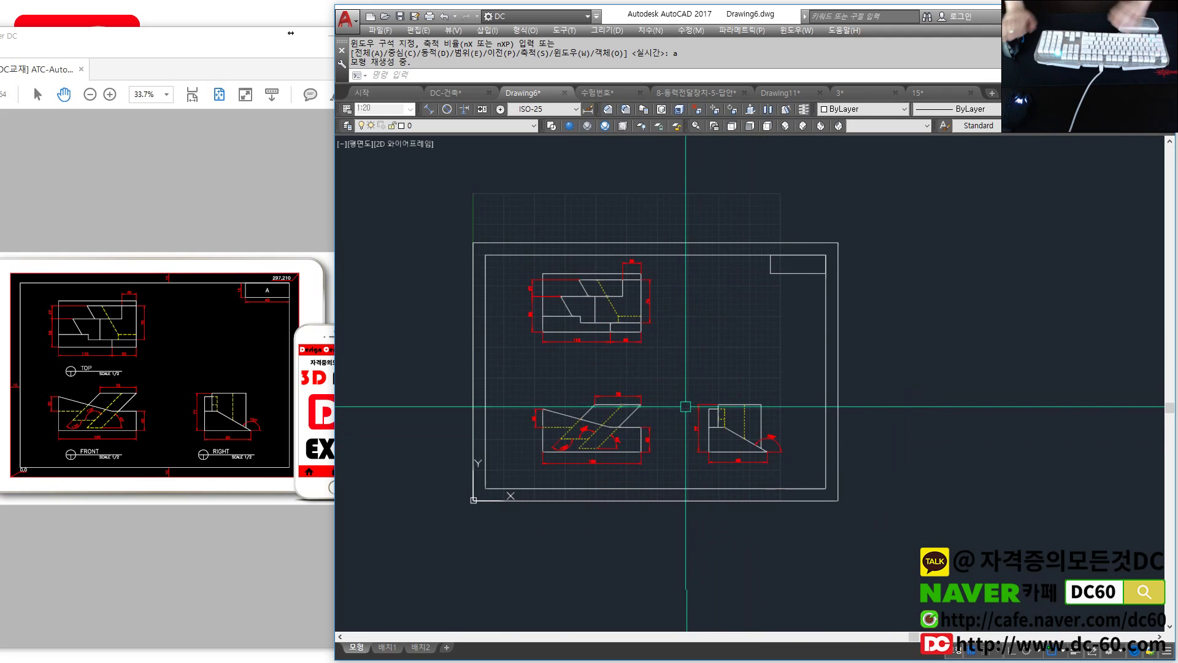